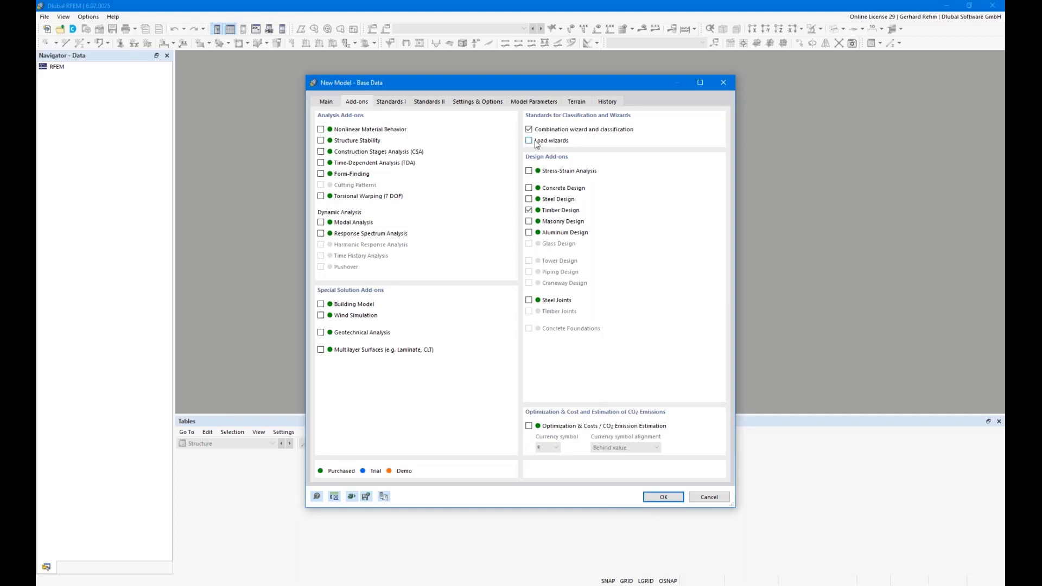
Keep the CEN | 2014-05 national annex for EN 1995 timber design and create the new model
click(388, 102)
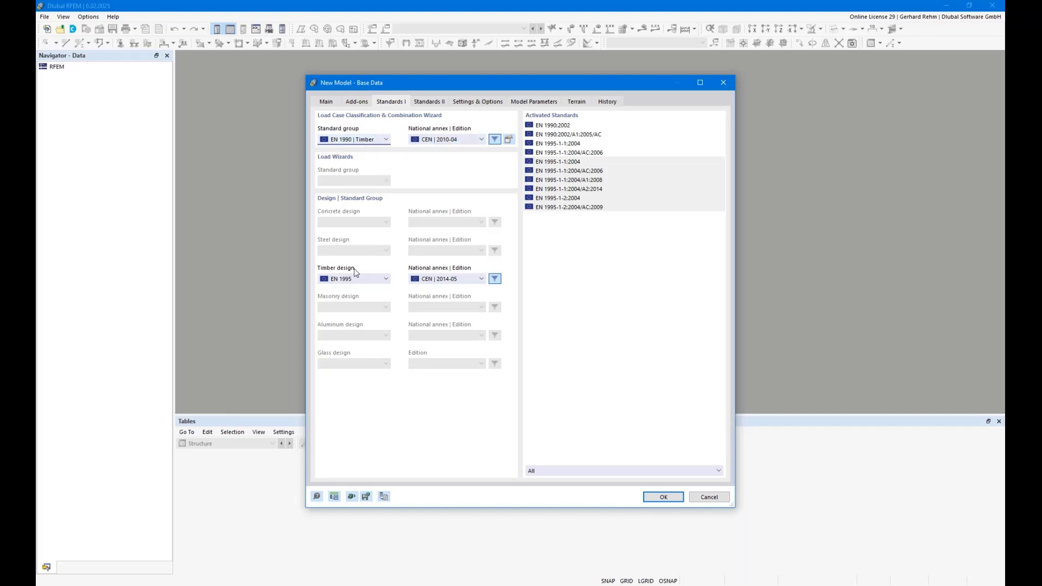
click(435, 280)
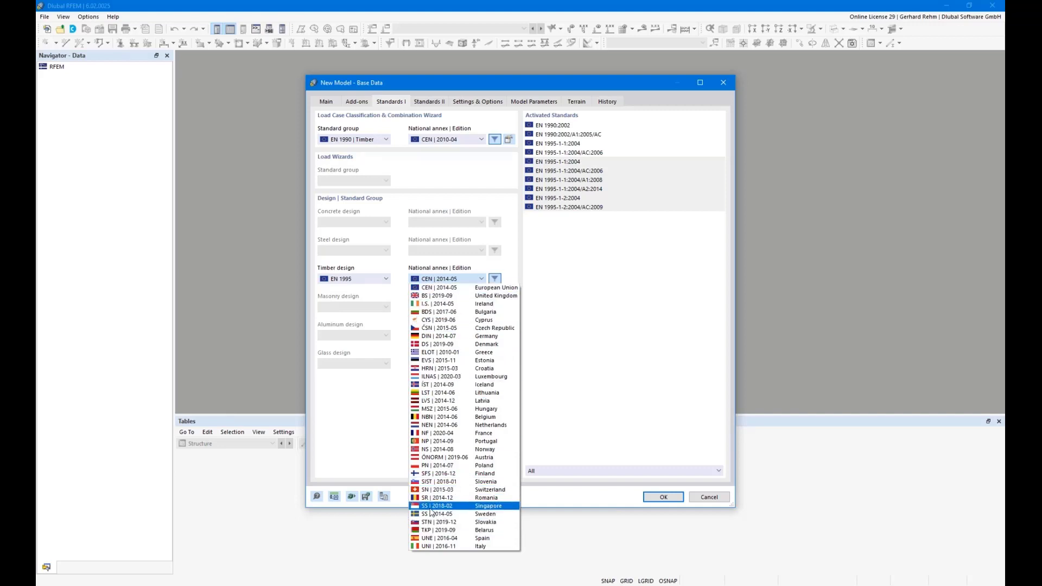
click(425, 277)
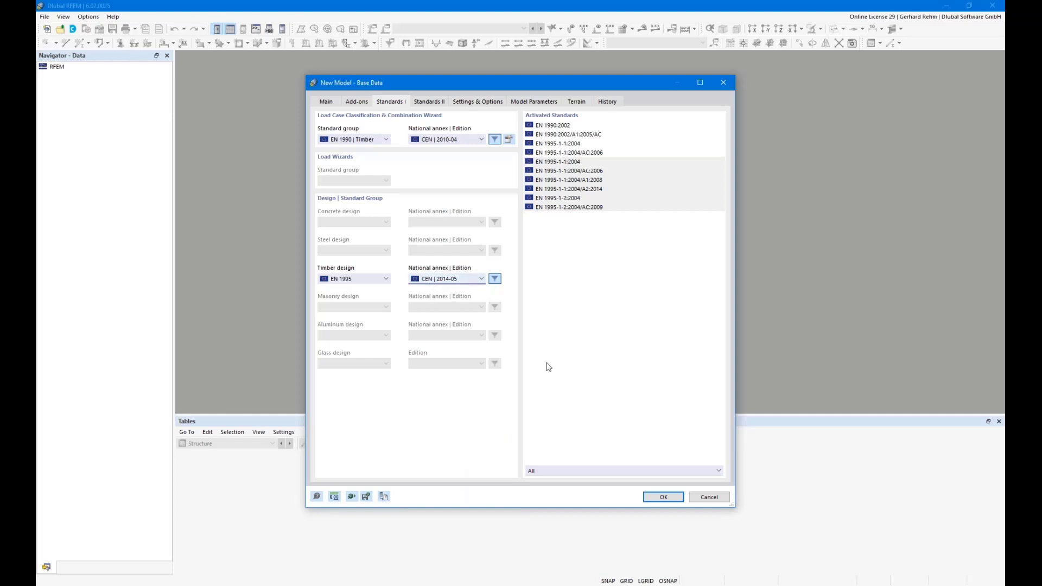
click(663, 497)
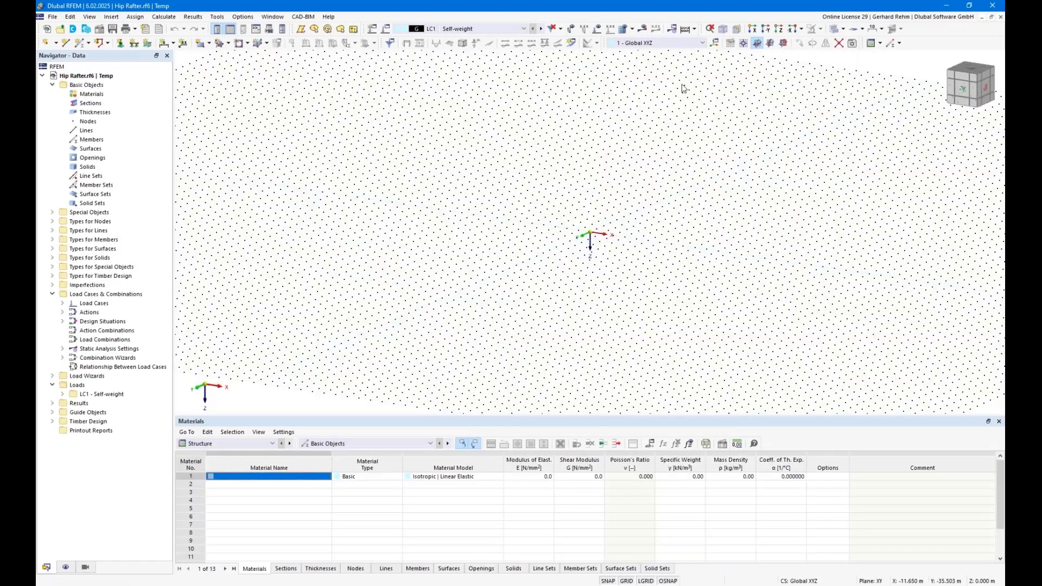
In the XZ work plane, draw a single 10 m line from the origin at a 120° angle in the work plane
click(783, 43)
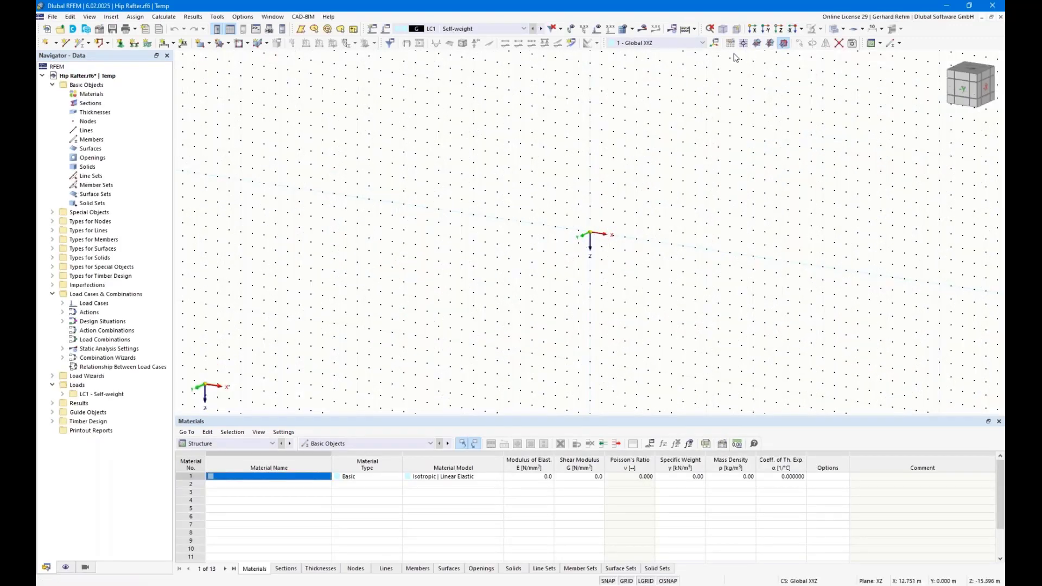
click(766, 28)
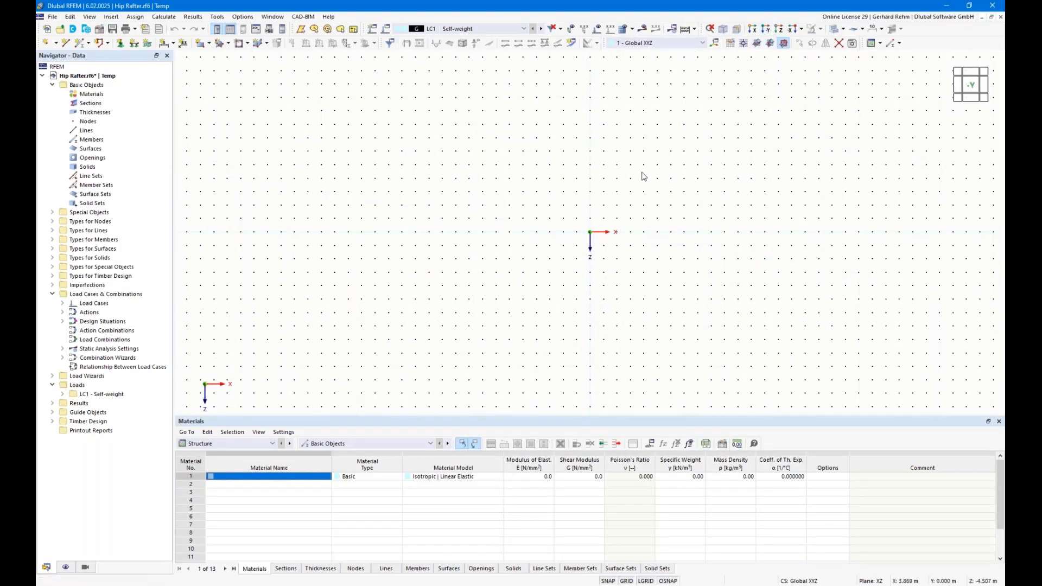
click(66, 43)
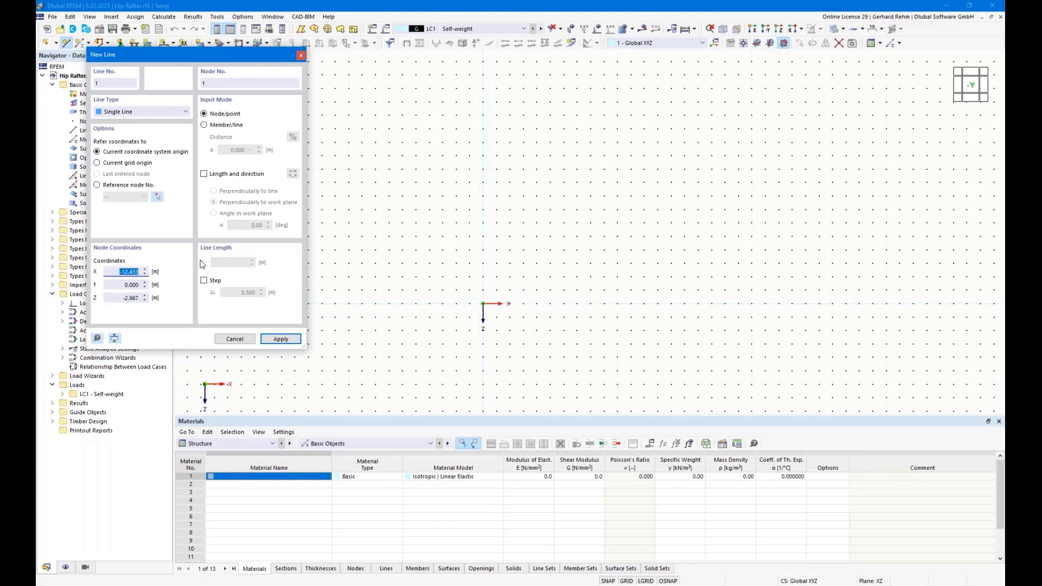
click(204, 174)
click(214, 214)
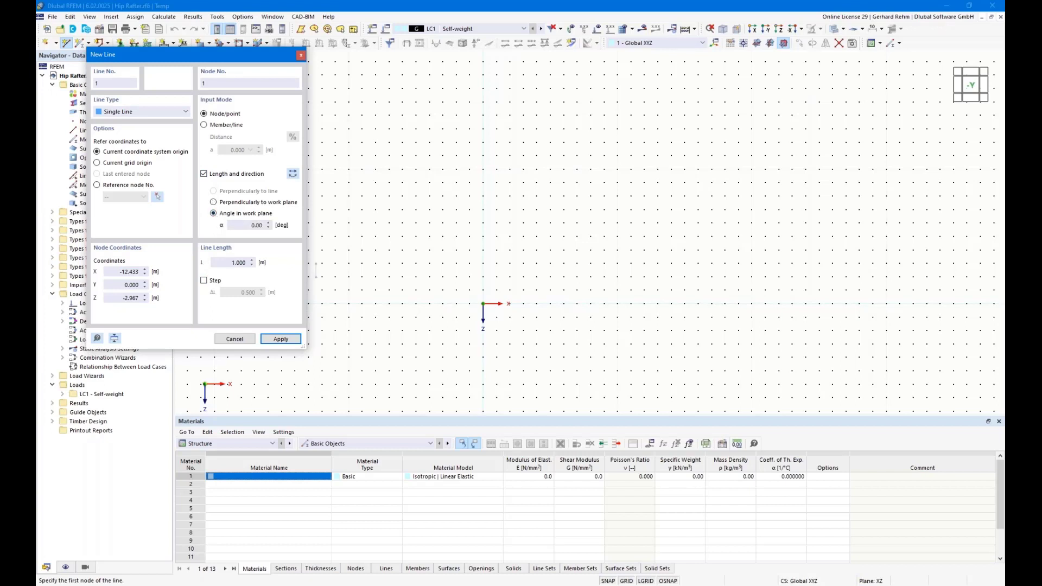
drag(230, 262, 321, 263)
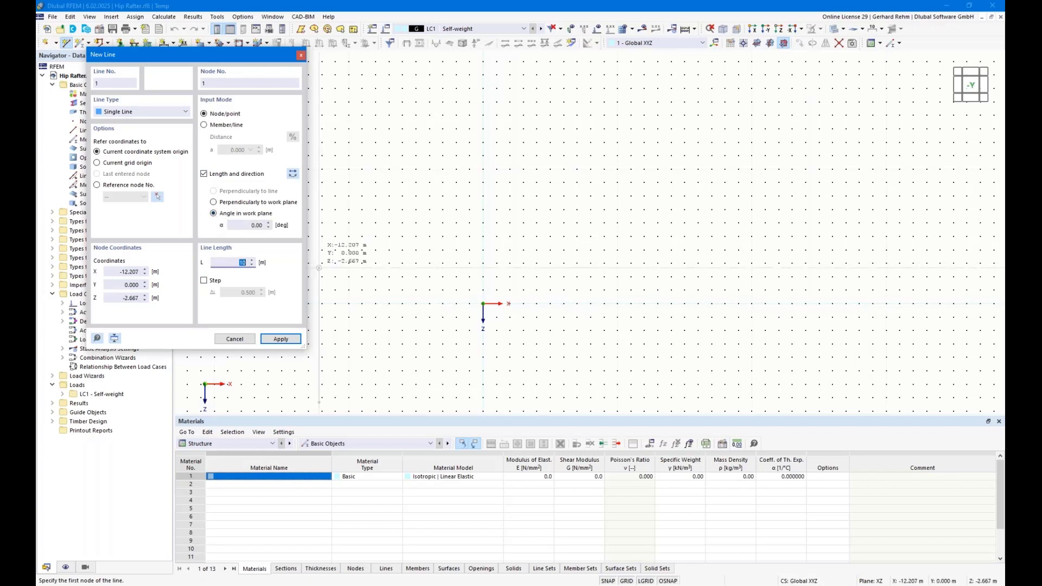
text(10)
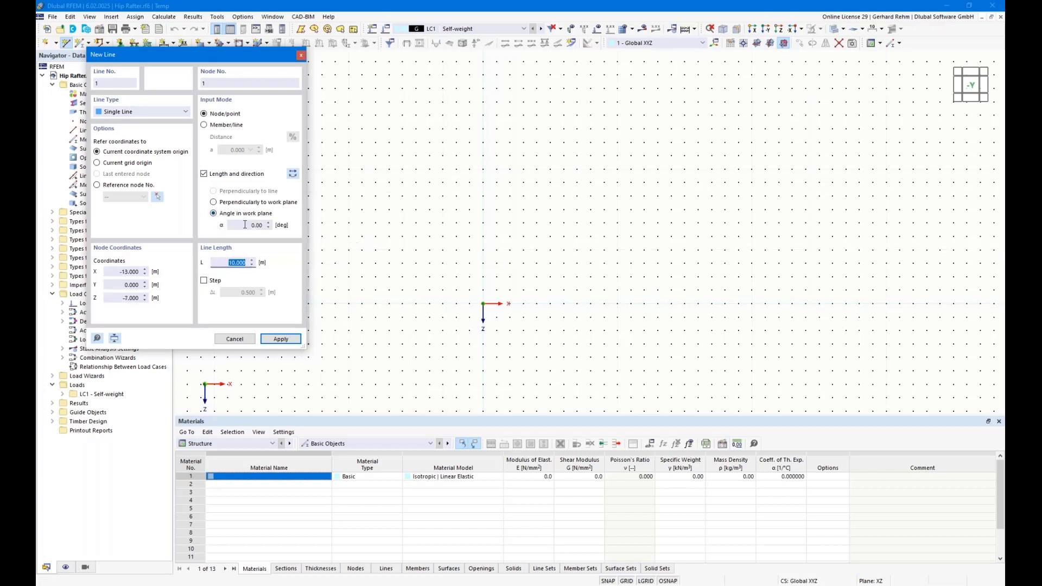
click(253, 225)
text(120)
key(Tab)
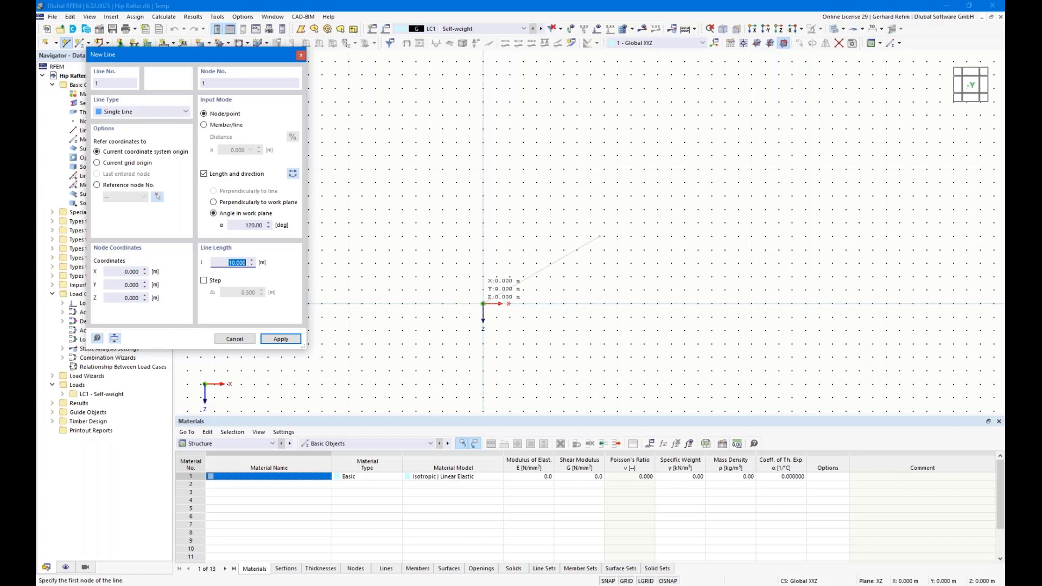
click(483, 303)
key(Escape)
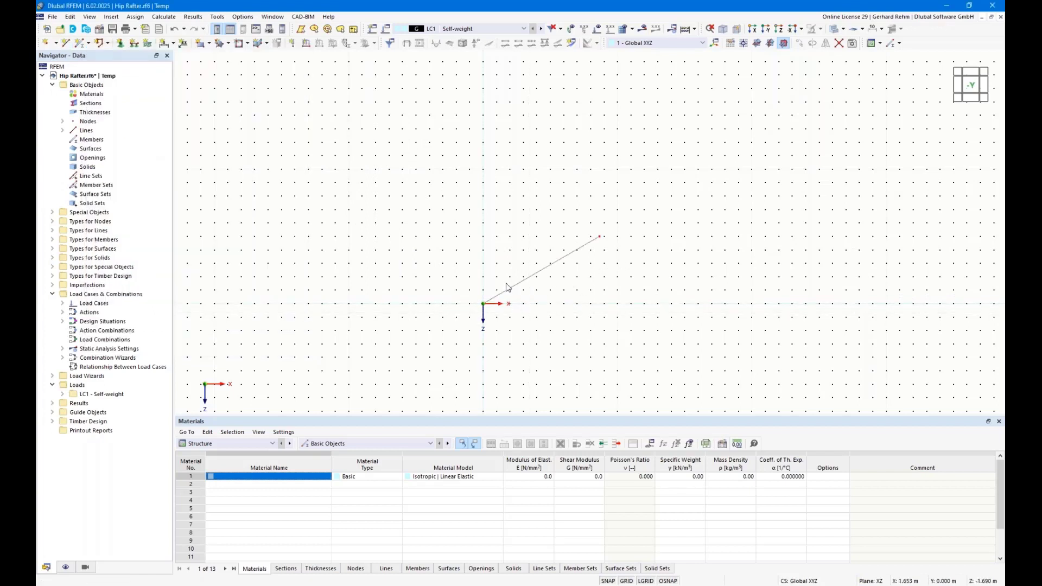
Examine the divide options for the line and the keyboard shortcuts assigned to the line-dividing commands in the customization settings
scroll(507, 286, up, 3)
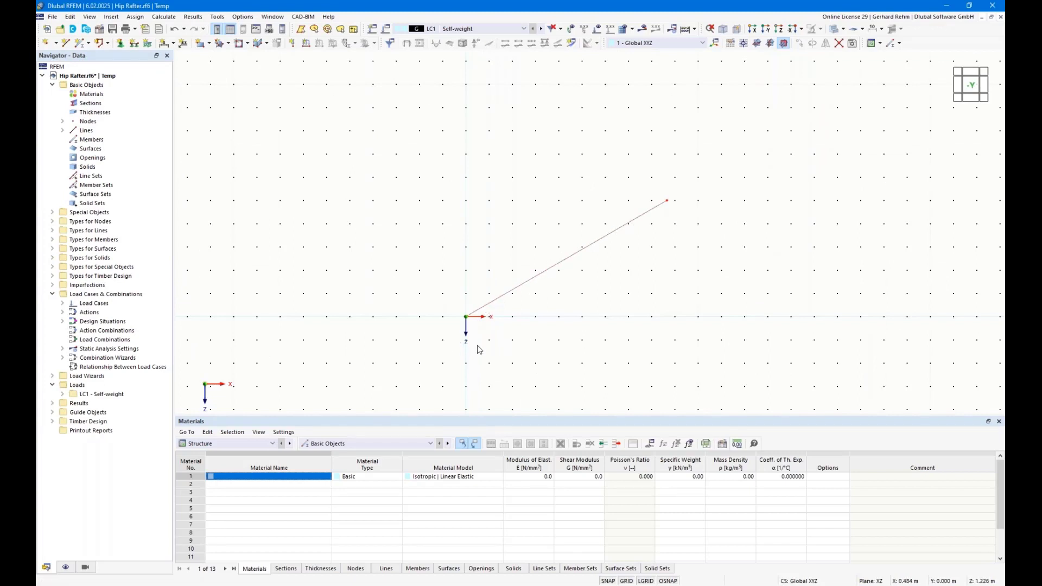
right_click(503, 299)
mouse_move(549, 110)
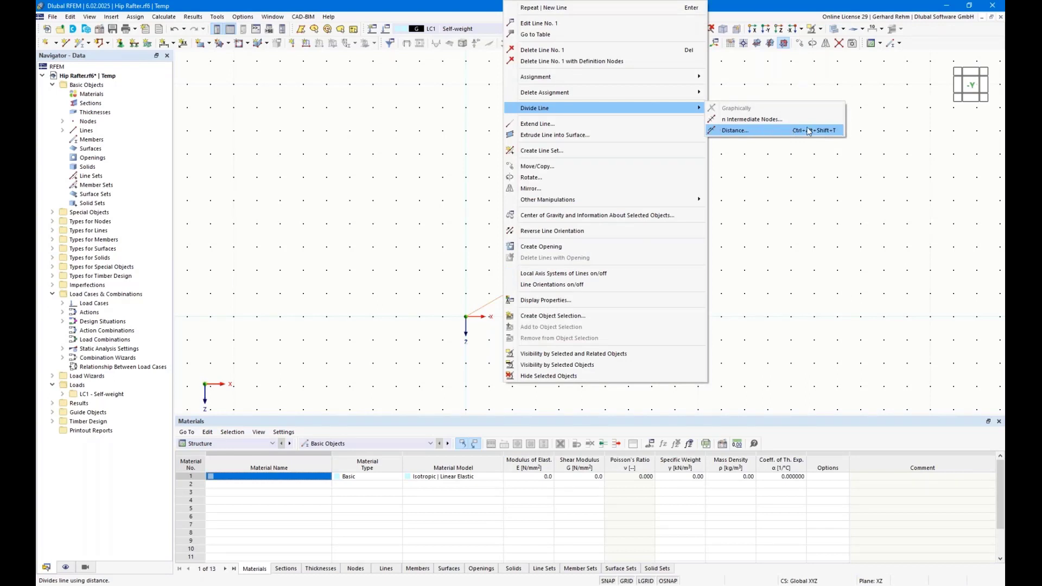
click(90, 17)
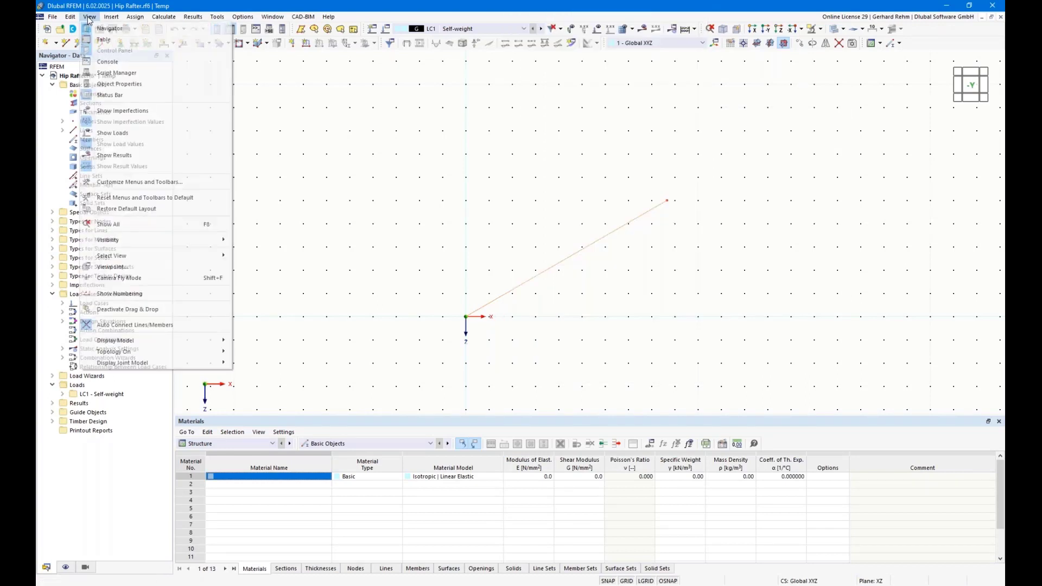
click(105, 187)
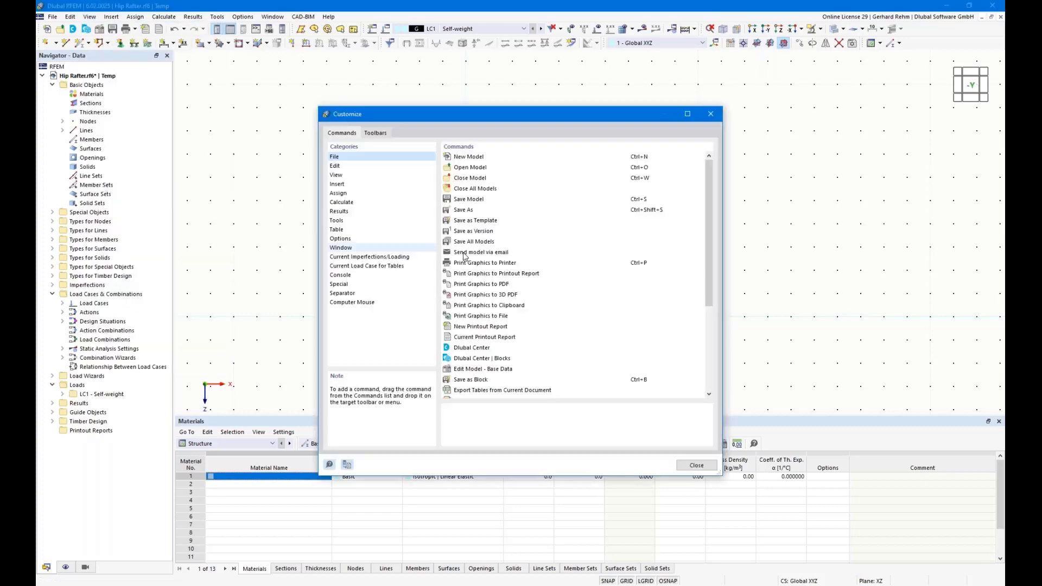
scroll(644, 246, down, 5)
click(339, 220)
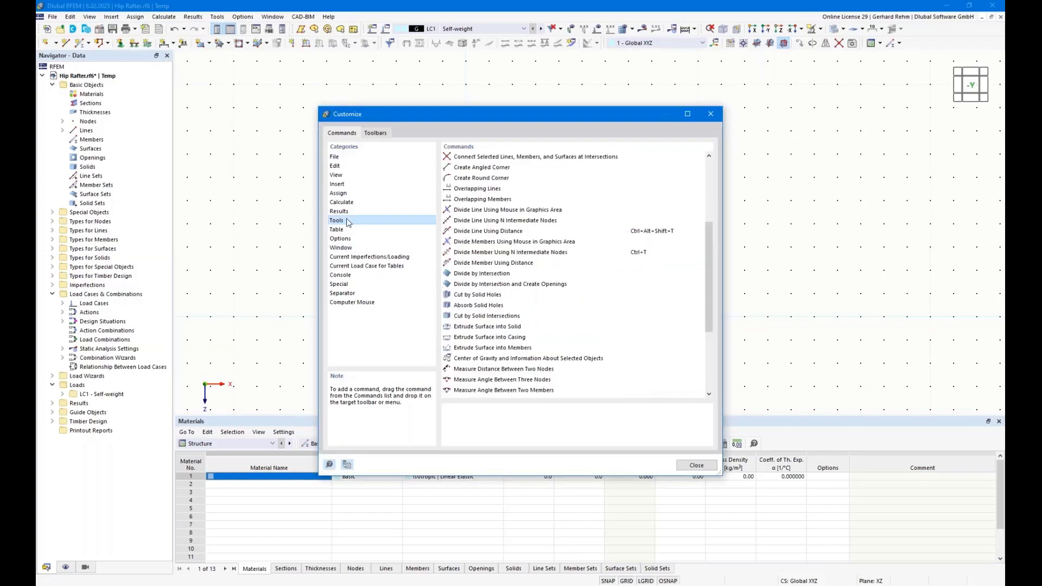
scroll(563, 321, down, 5)
scroll(575, 314, up, 6)
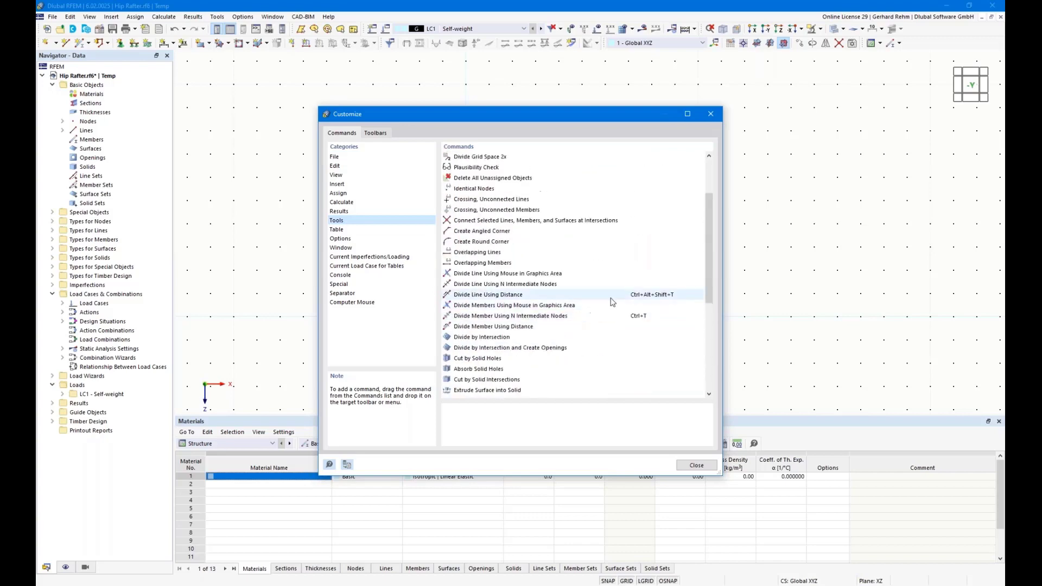
click(641, 273)
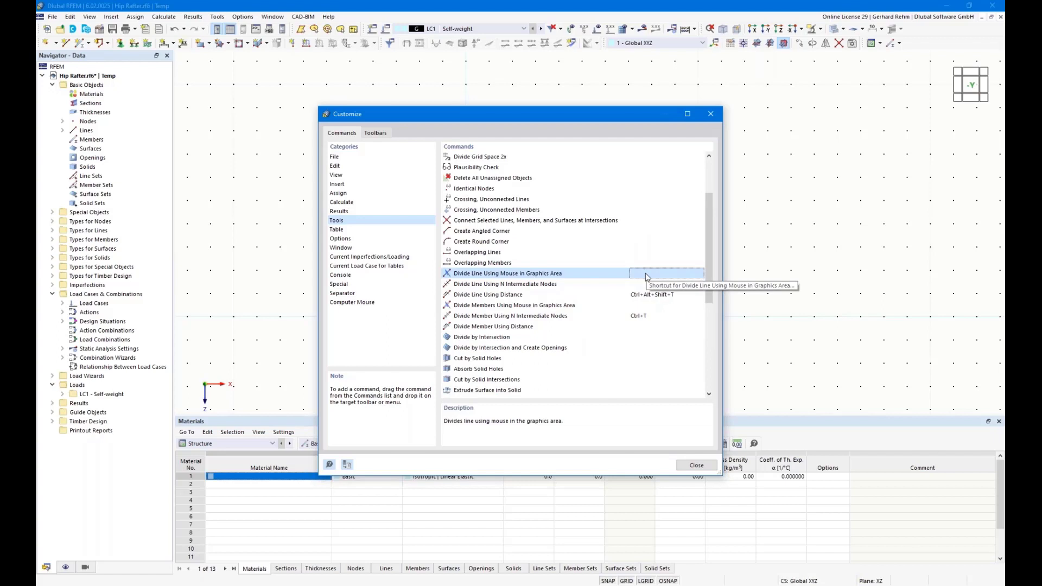
click(696, 465)
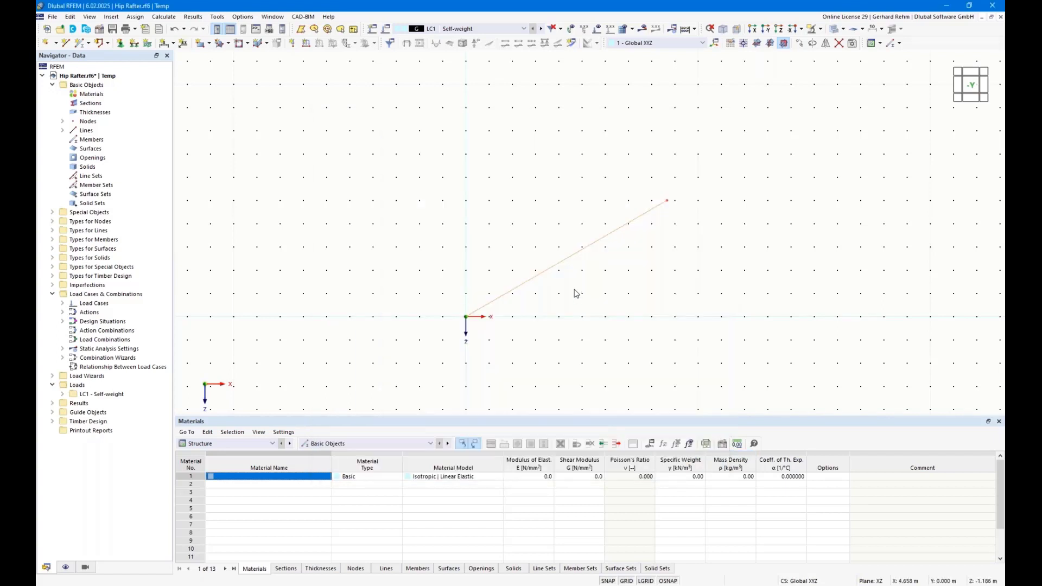
Divide the line using distance, placing the new node 0.8 m from its start, measured as projection in the X direction
key(ctrl+d)
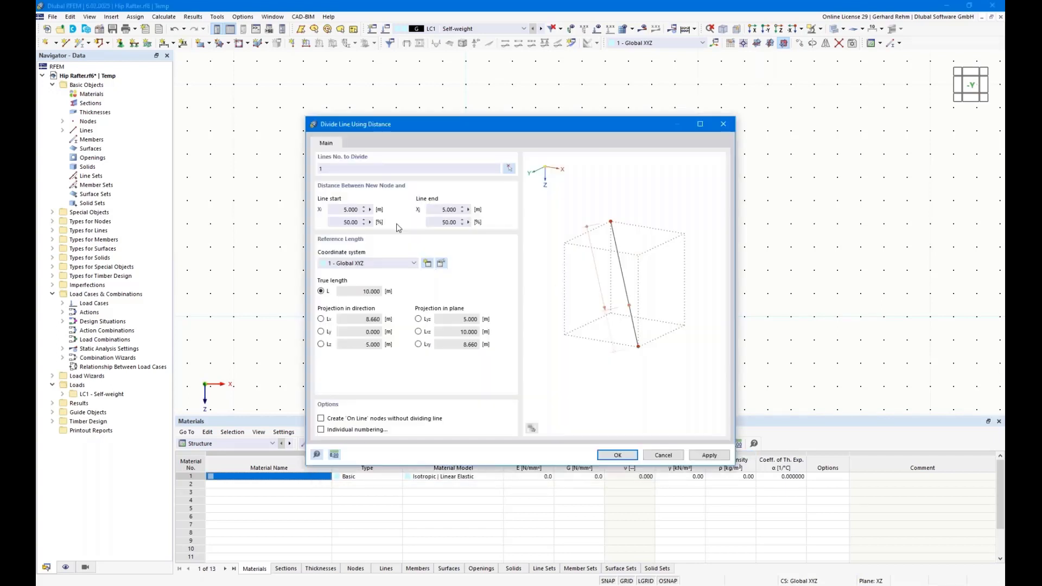
click(321, 319)
double_click(337, 210)
text(0)
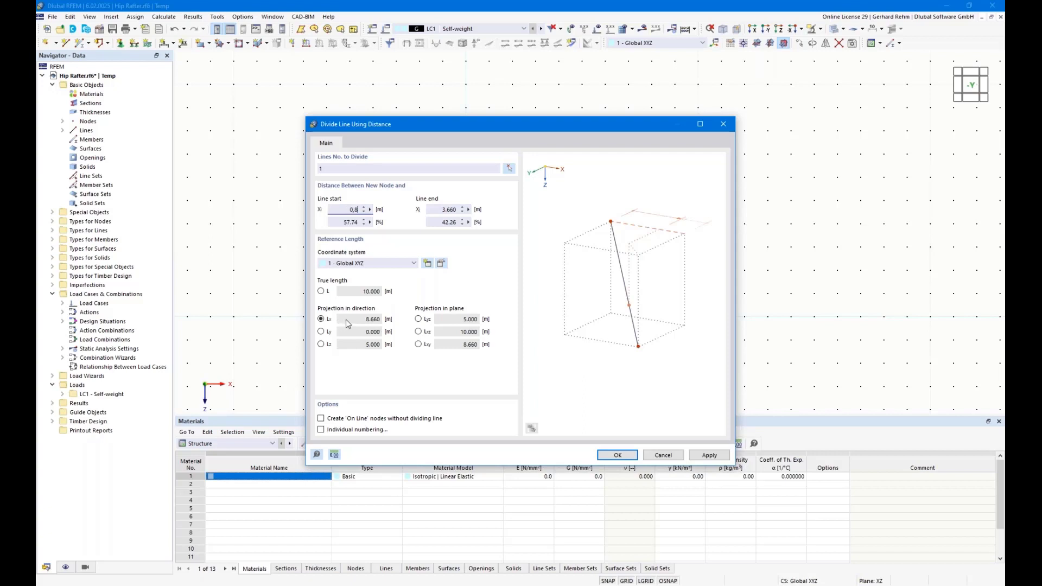
click(616, 456)
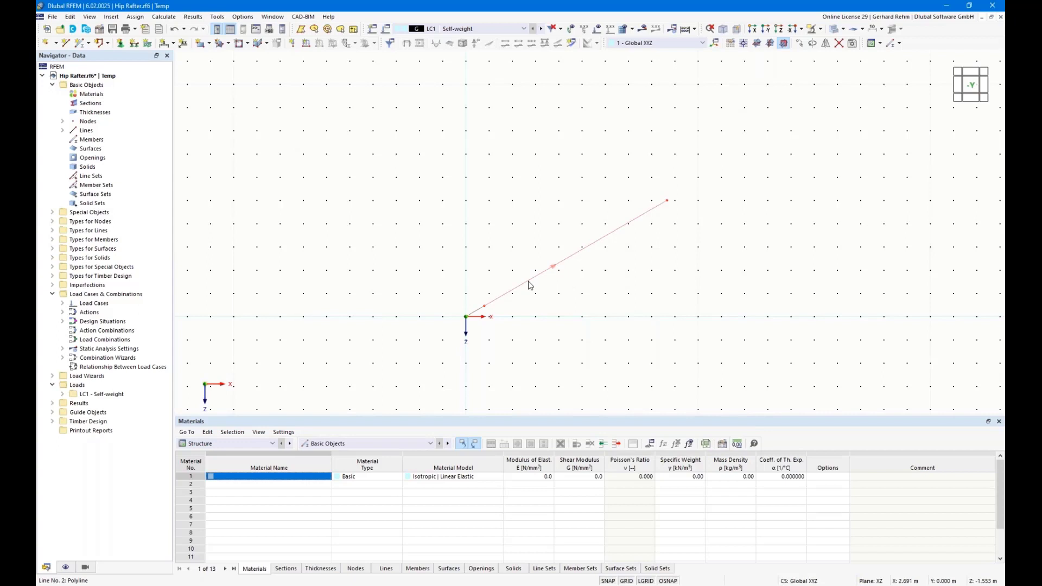
Divide the longer segment 6 m from its start, measured as projection in X, and delete the remaining upper piece
click(530, 285)
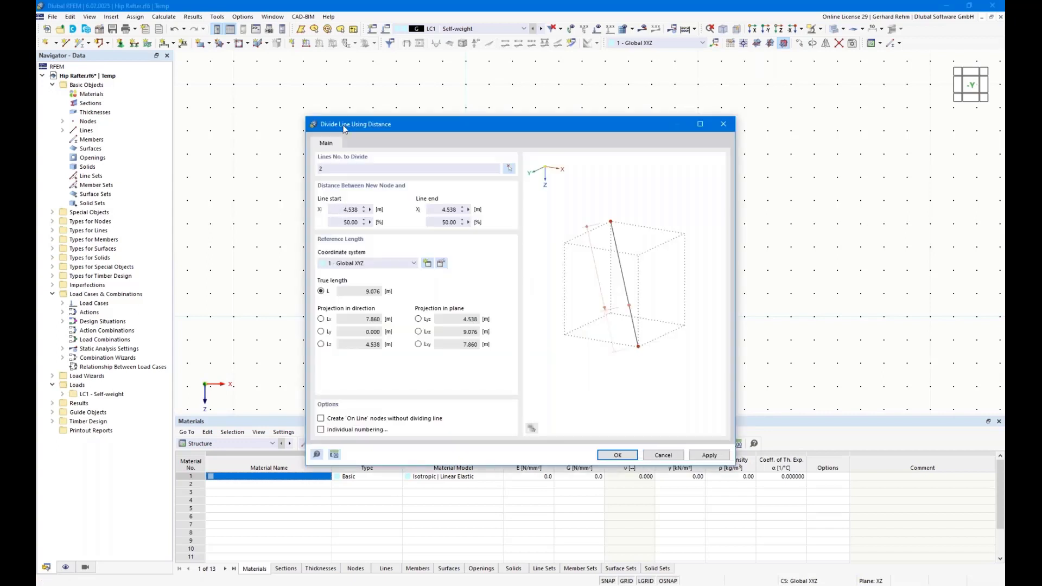
drag(344, 129, 491, 74)
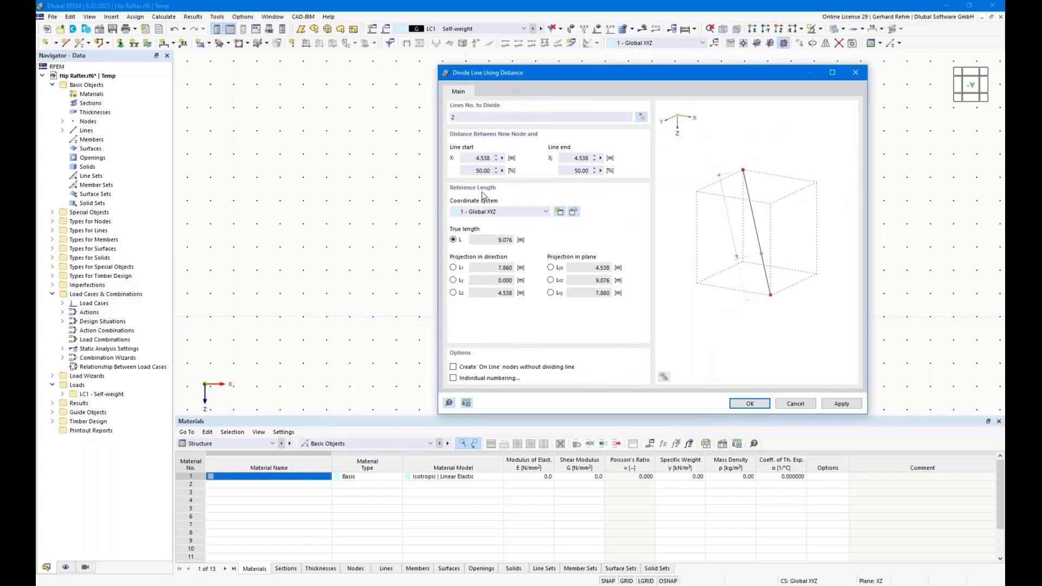
click(453, 267)
click(476, 158)
text(6)
click(749, 402)
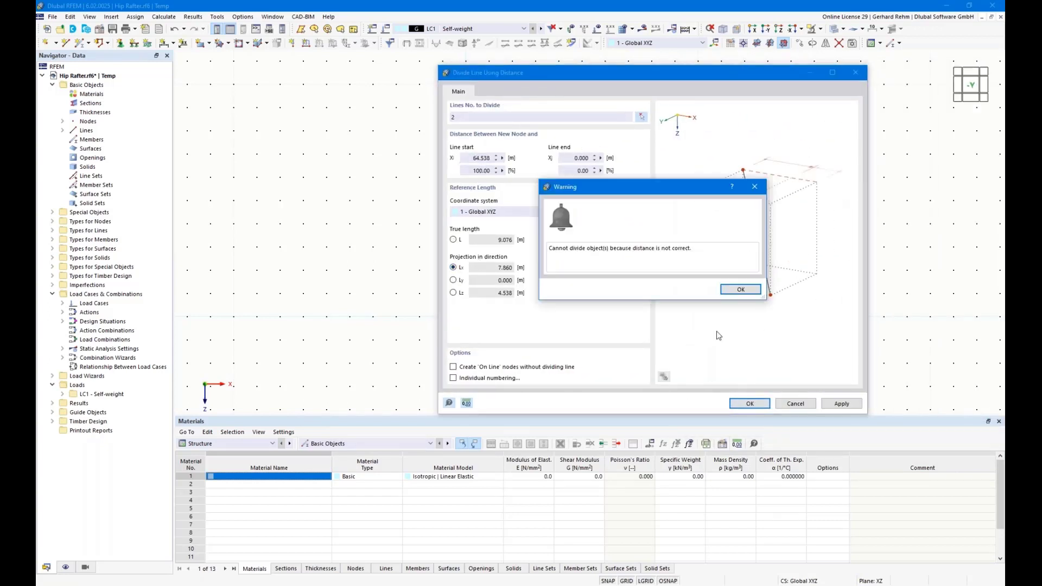
click(738, 292)
double_click(486, 158)
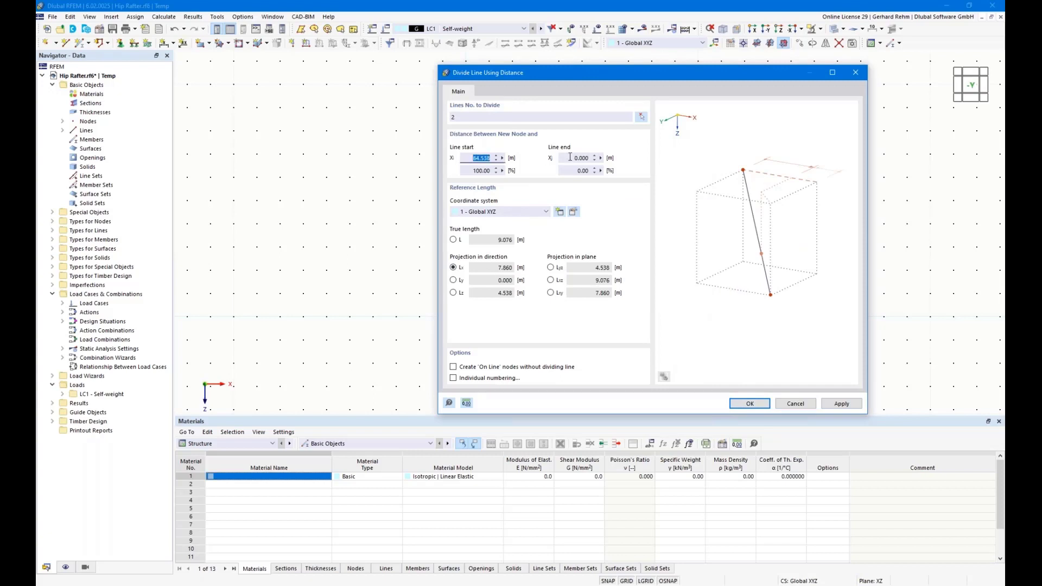
click(749, 403)
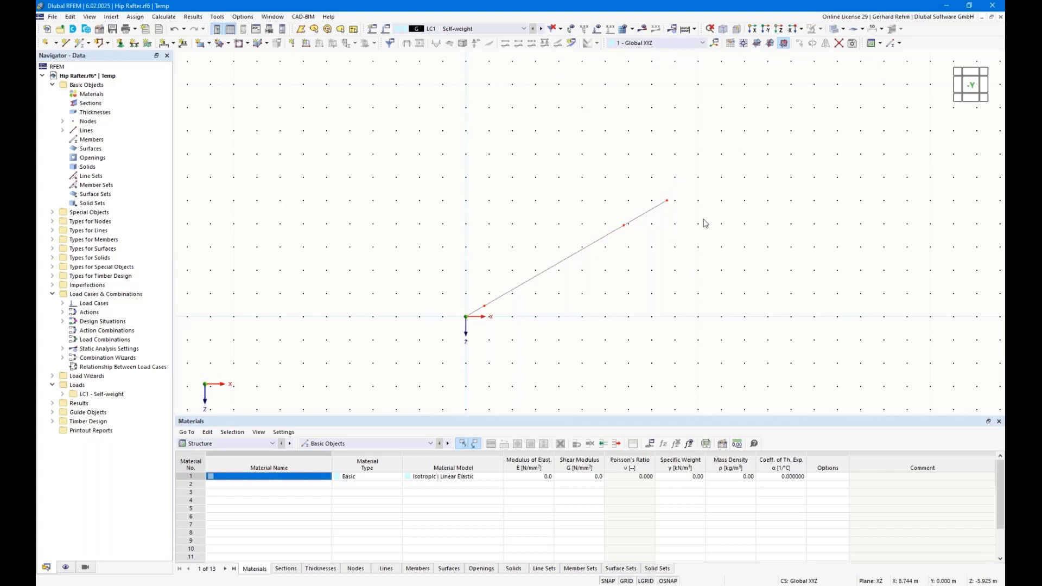
key(Delete)
Divide the long middle segment by distance from its start, using the X projection as reference length, to add an intermediate node
click(600, 238)
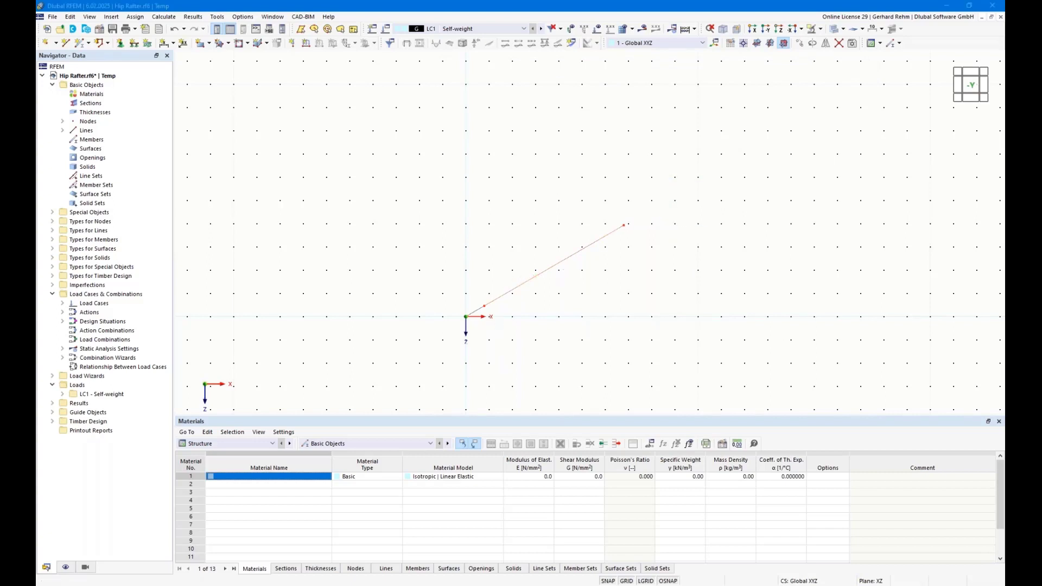
click(266, 585)
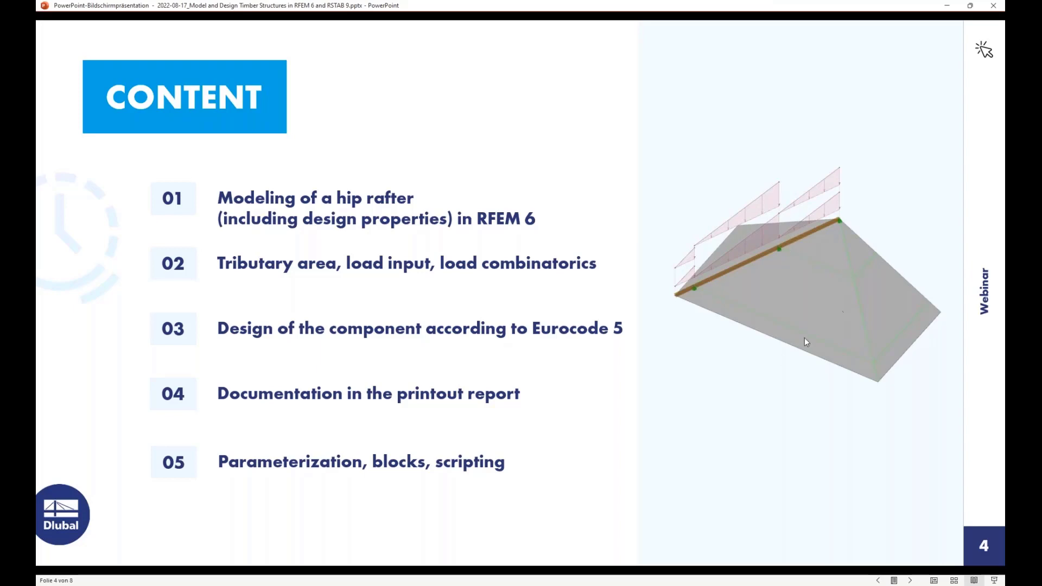
key(alt+Tab)
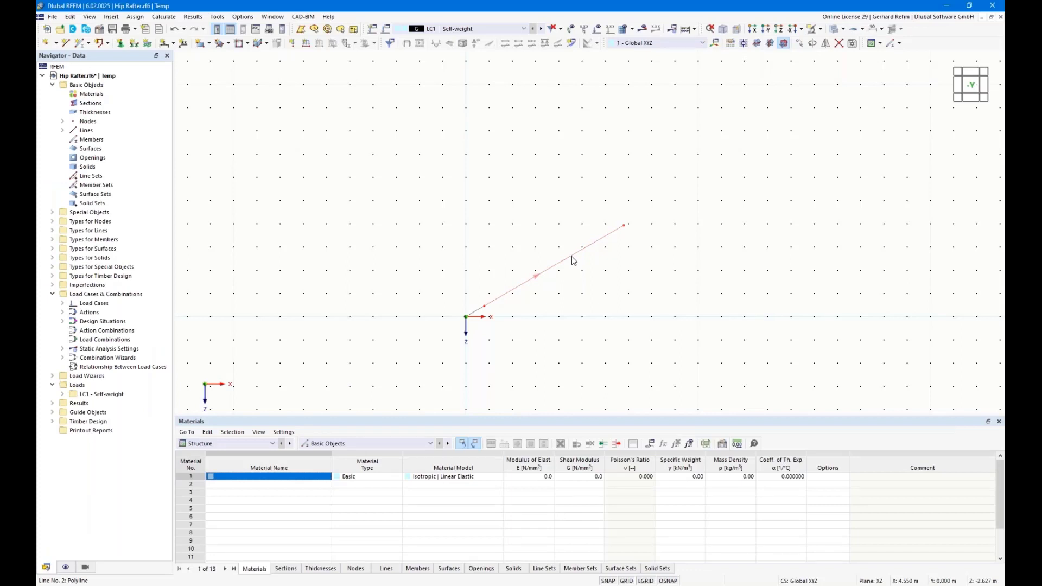
click(571, 256)
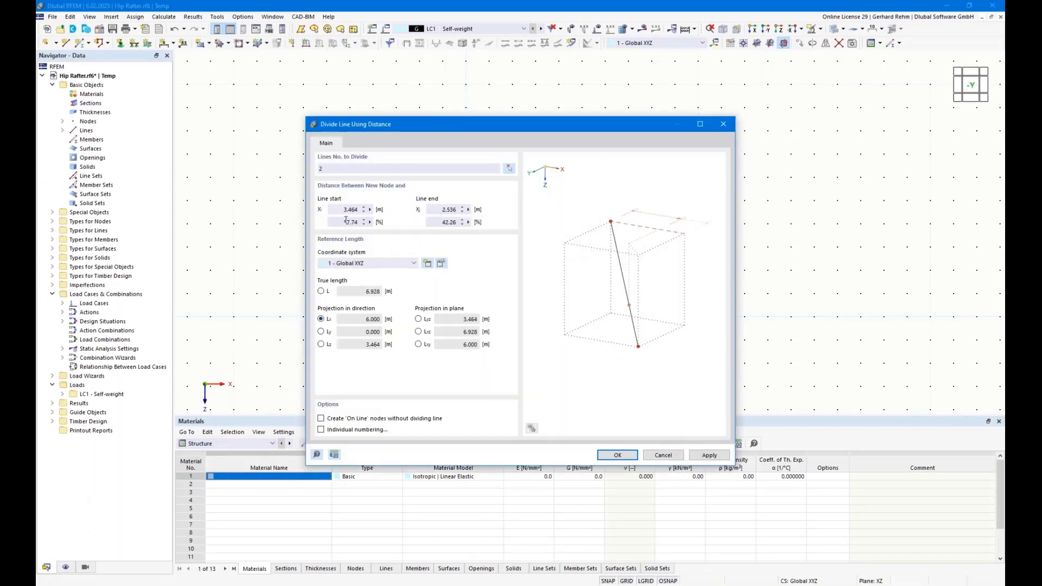
drag(343, 210, 400, 211)
click(605, 457)
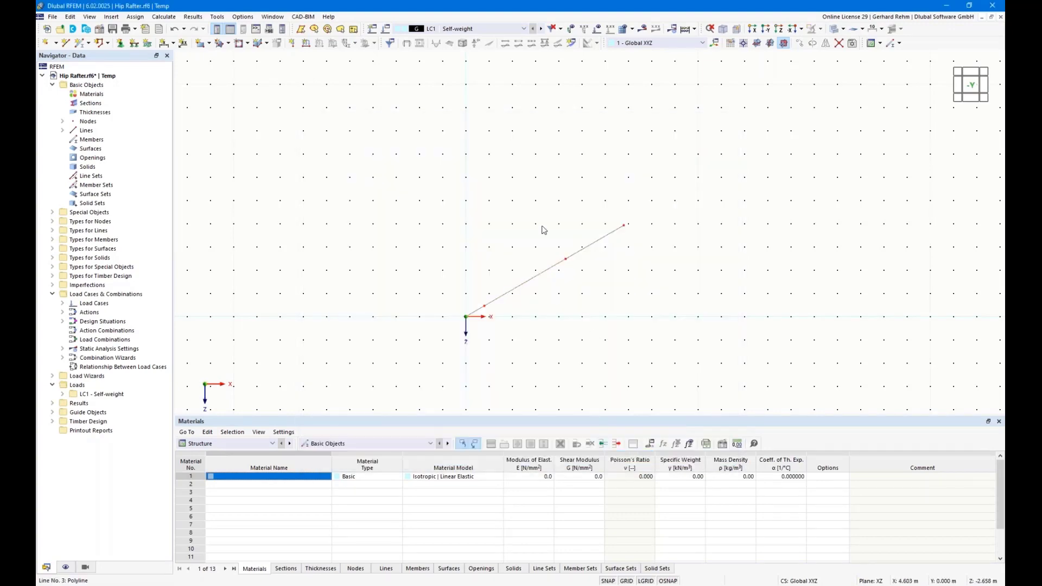
mouse_move(543, 228)
ctrl+middle_down()
mouse_move(444, 182)
mouse_move(581, 254)
ctrl+middle_up()
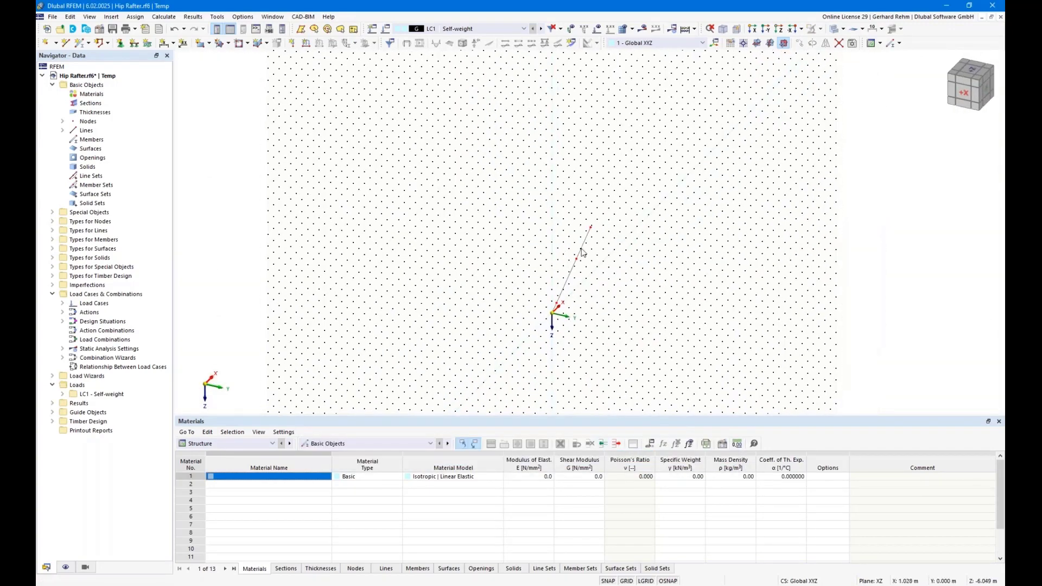
right_click(558, 235)
click(492, 271)
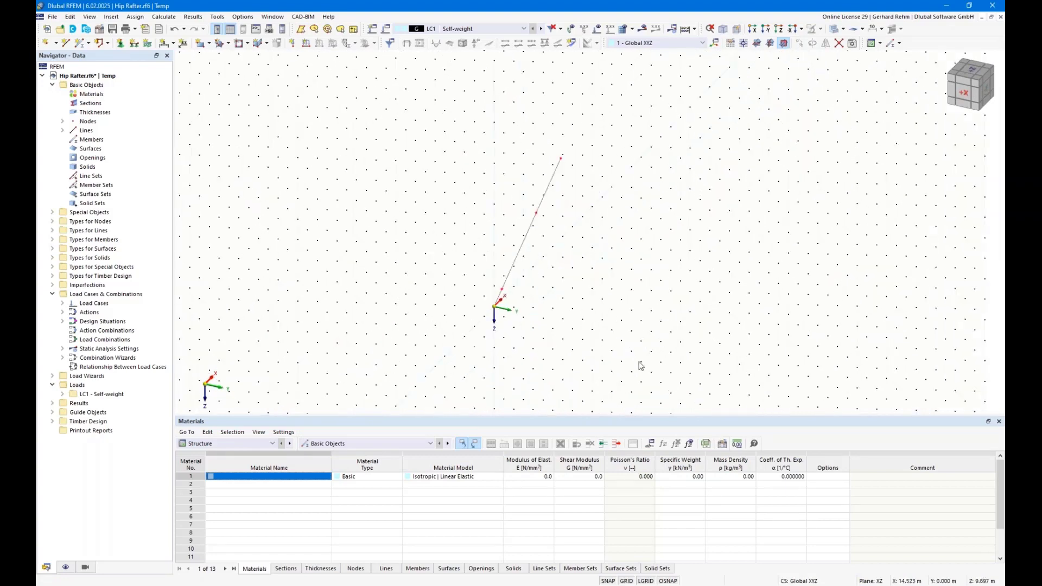
Copy the divided rafter line once by 10 m in Y, with step links that connect the nodes by lines
drag(639, 362, 441, 138)
click(800, 42)
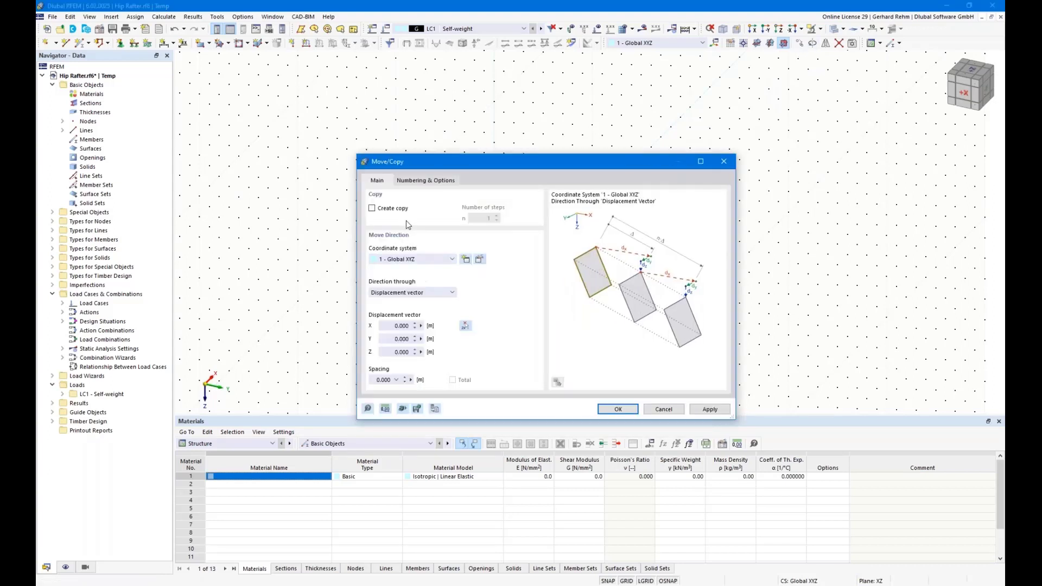
click(372, 208)
drag(419, 165, 686, 127)
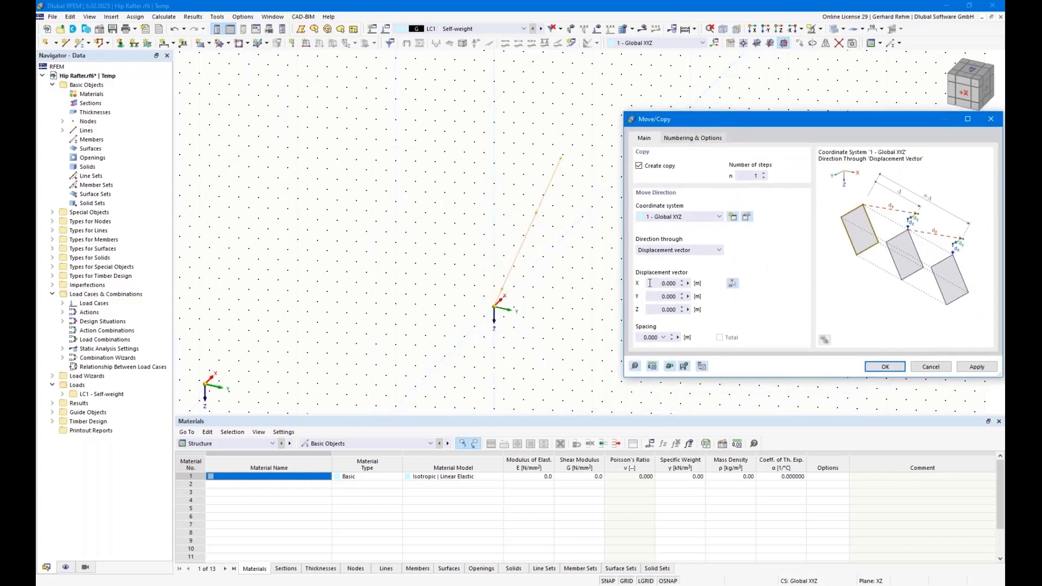
click(655, 296)
text(10)
click(684, 139)
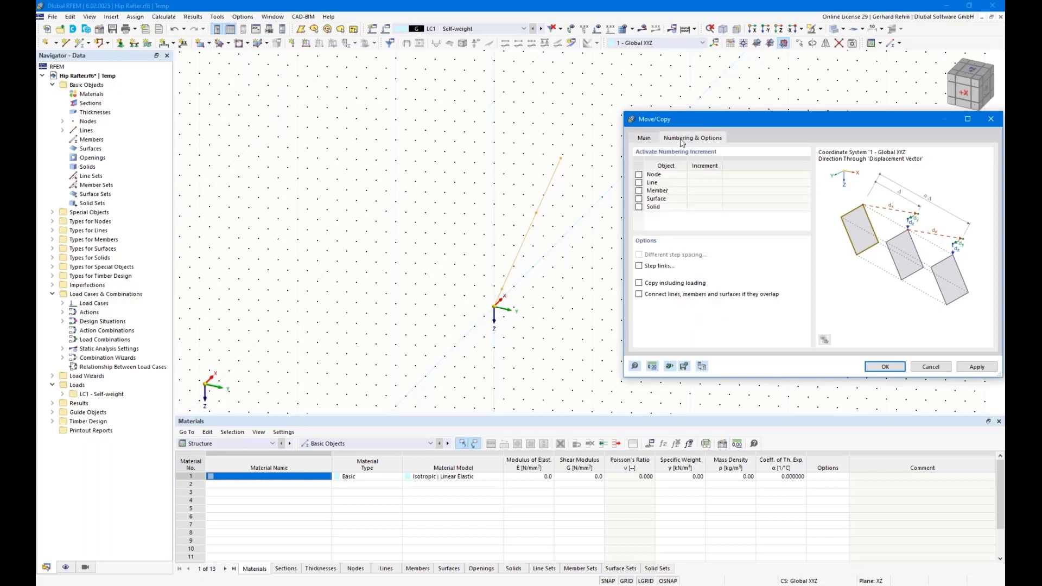
click(640, 266)
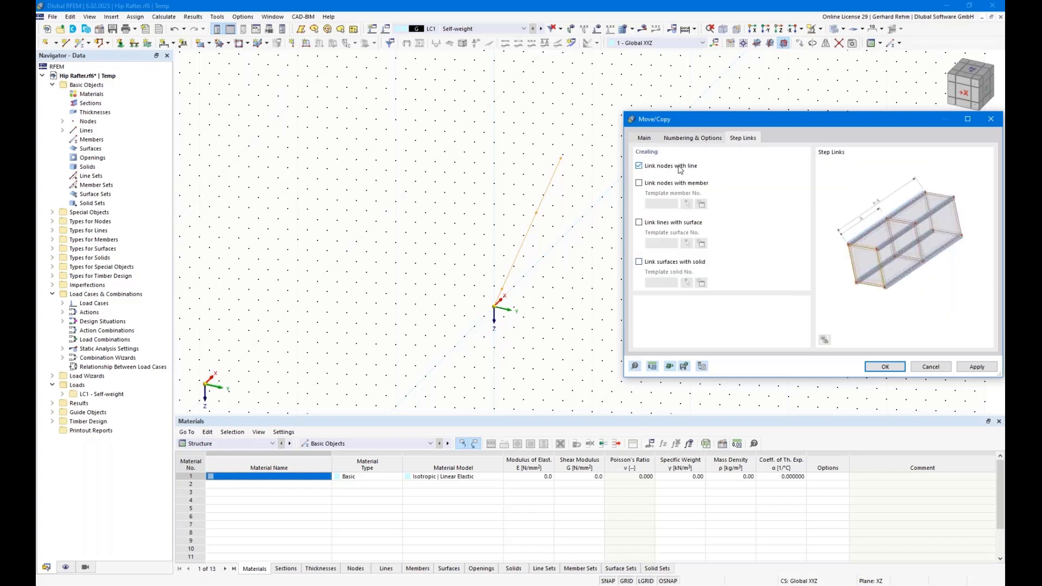
click(879, 367)
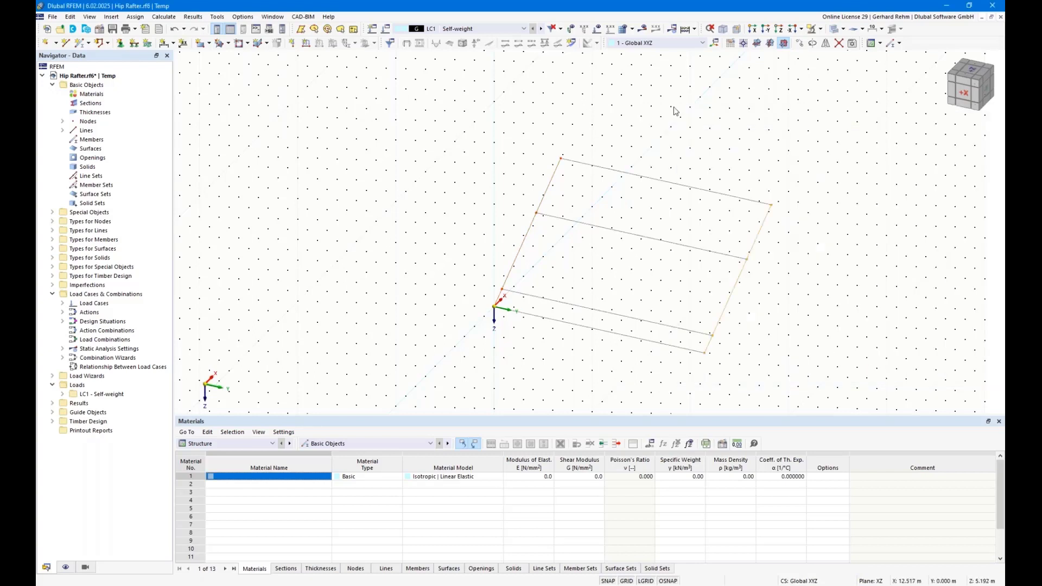
Create a copy of the original rafter line rotated by -90° about the Z-axis through its upper end node
drag(404, 85, 594, 374)
click(812, 43)
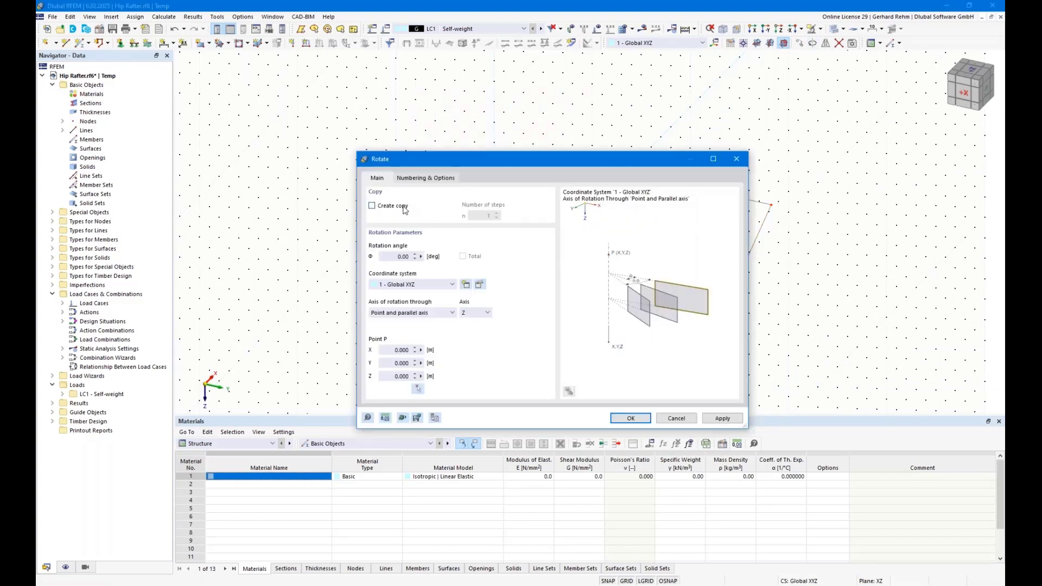
click(388, 256)
text(-90)
click(417, 389)
click(560, 158)
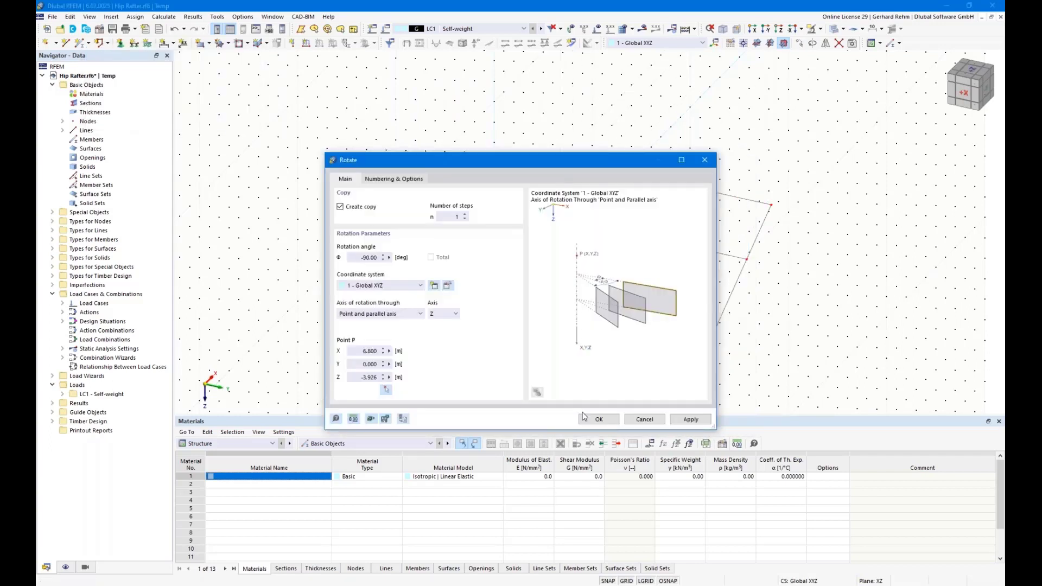
click(599, 420)
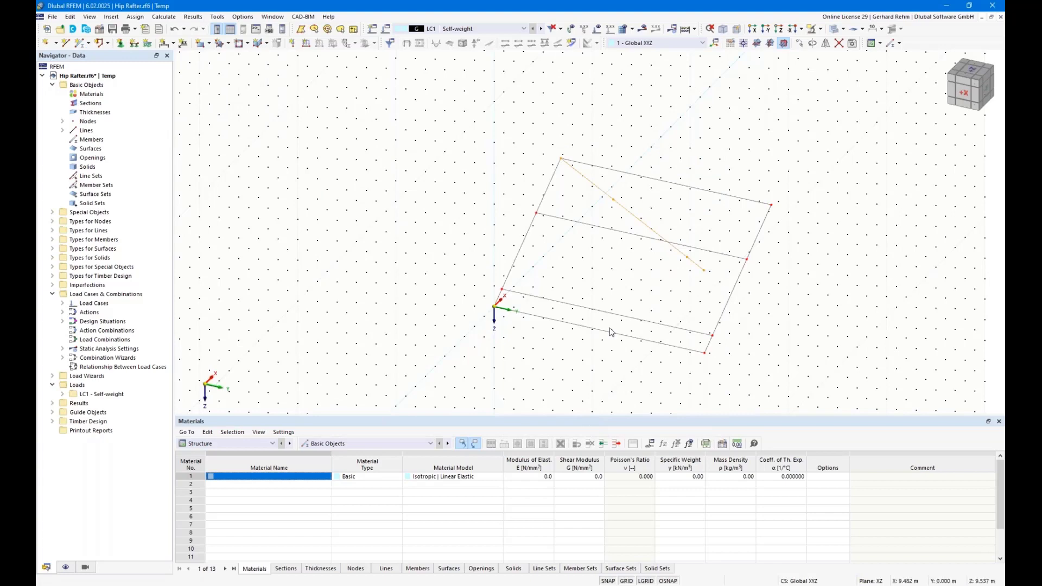
Copy the rotated rafter line by -10 m in X and 0 m in Y, linking its nodes with lines
click(799, 42)
drag(491, 170, 295, 105)
double_click(189, 259)
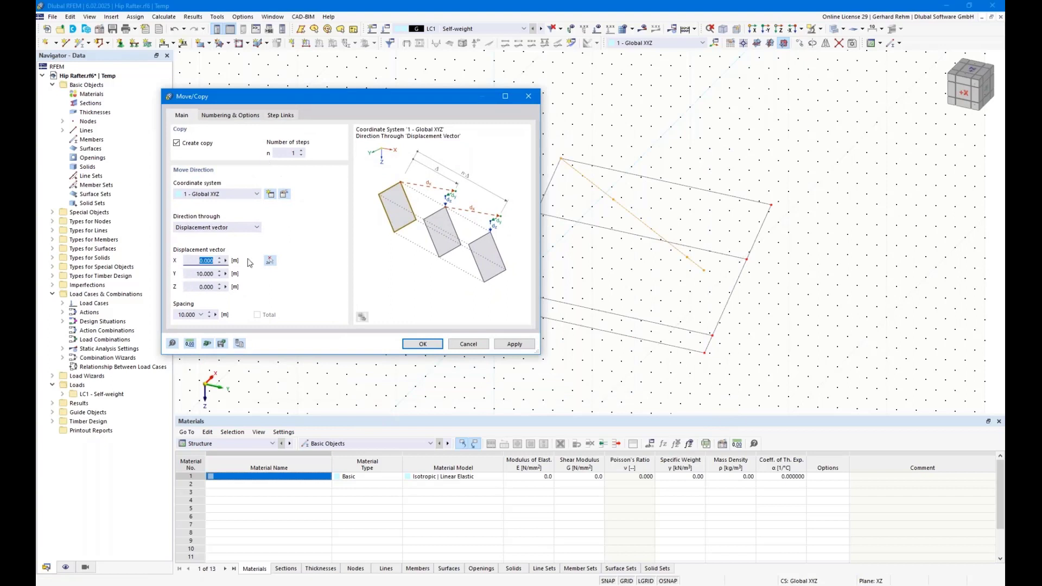
text(-10)
double_click(191, 275)
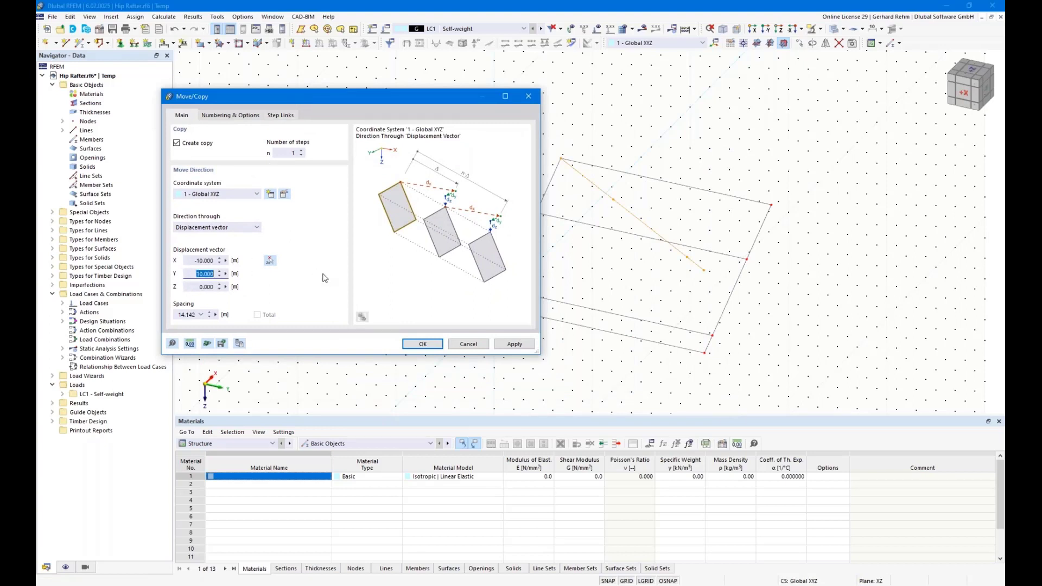
text(0)
click(434, 342)
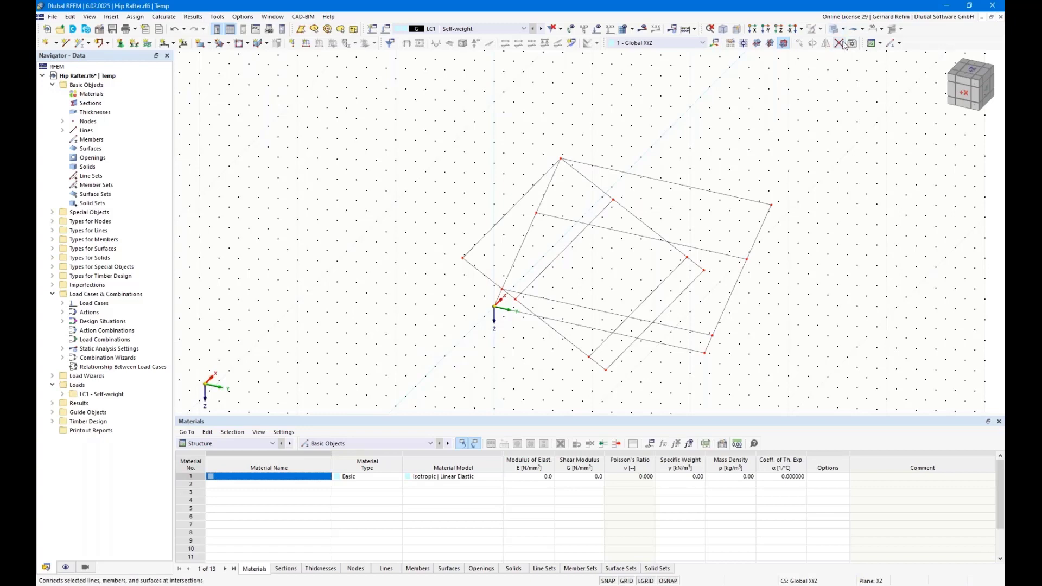
Connect the lines of both roof faces at their intersections and delete the surplus parts beyond the hip on both sides
drag(834, 398, 442, 95)
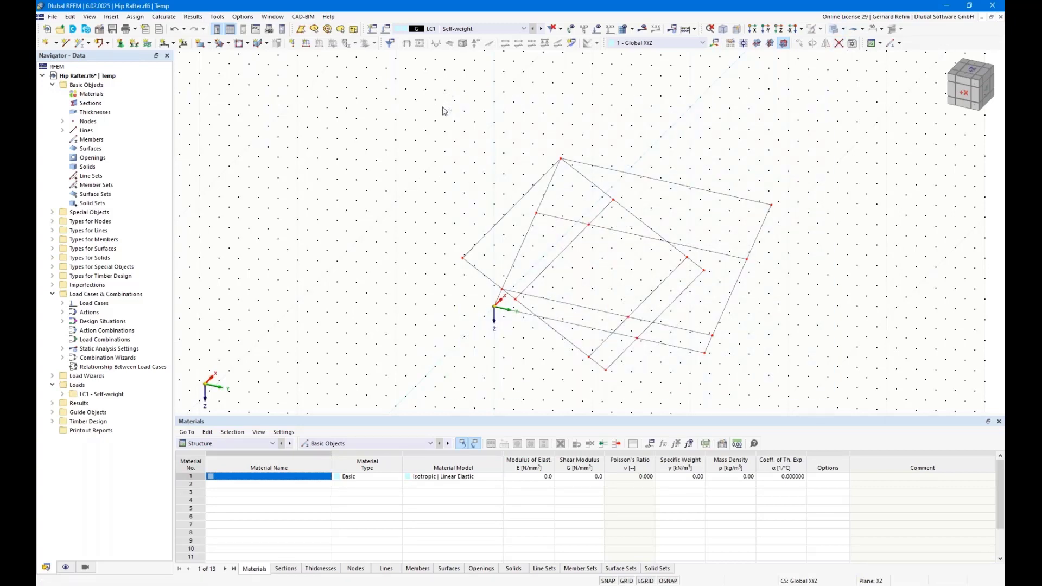
ctrl+middle_drag(399, 267, 437, 344)
drag(489, 360, 401, 184)
key(Delete)
ctrl+middle_drag(444, 267, 685, 214)
drag(758, 355, 682, 157)
key(Delete)
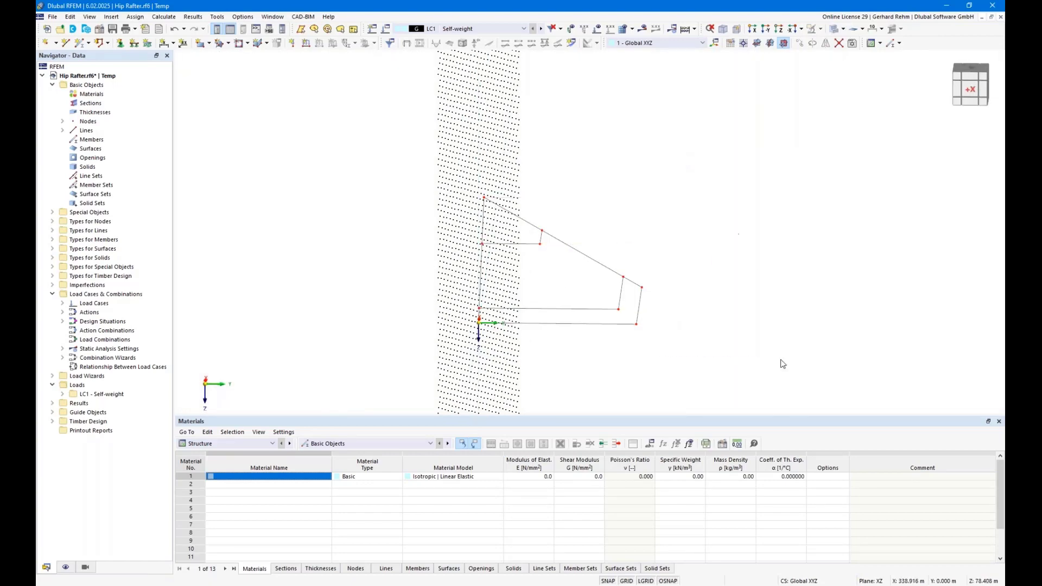
Turn off the grid and draw the hip line from the outer eaves corner to the apex node
click(628, 582)
ctrl+middle_drag(707, 342, 613, 344)
click(66, 43)
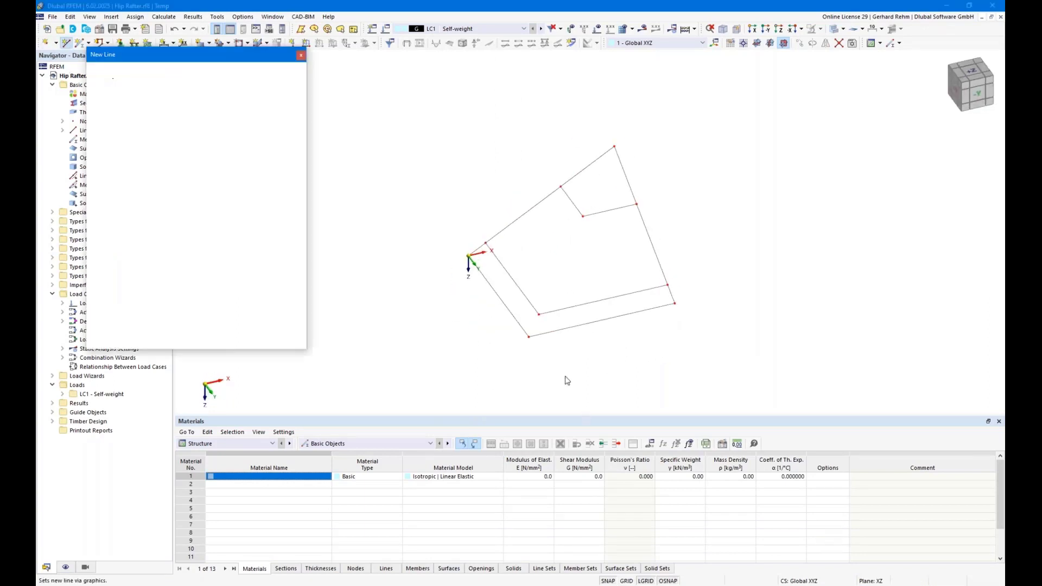
click(528, 336)
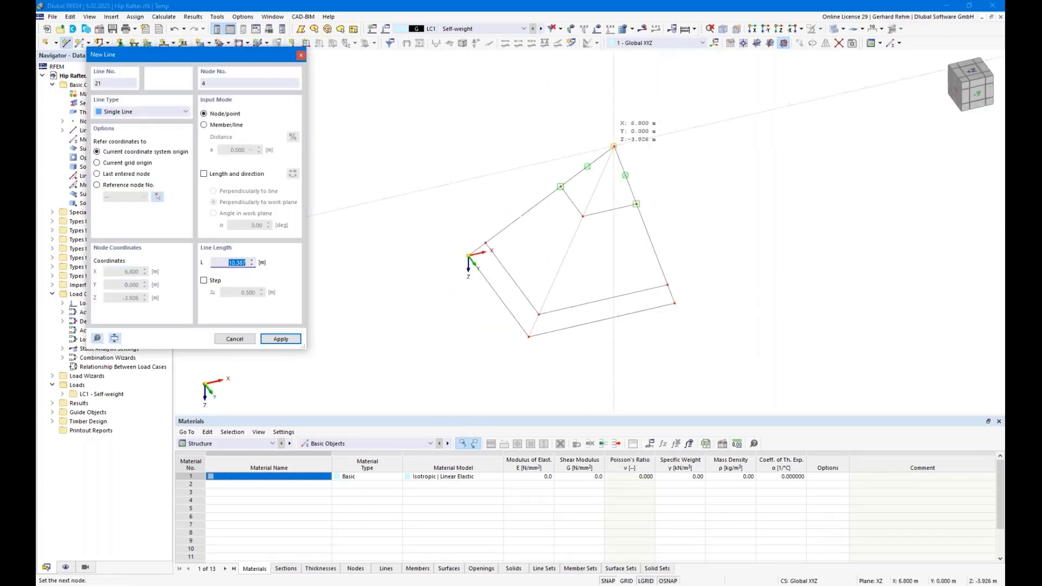
click(614, 146)
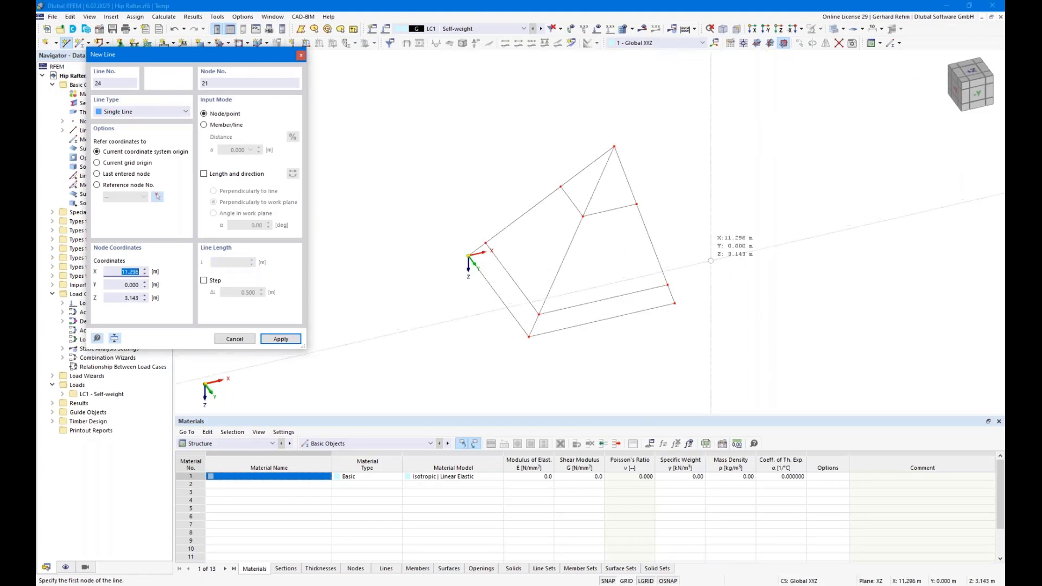
key(Escape)
Mirror the whole line model as a copy about the plane parallel to YZ through the apex node
drag(705, 353, 428, 110)
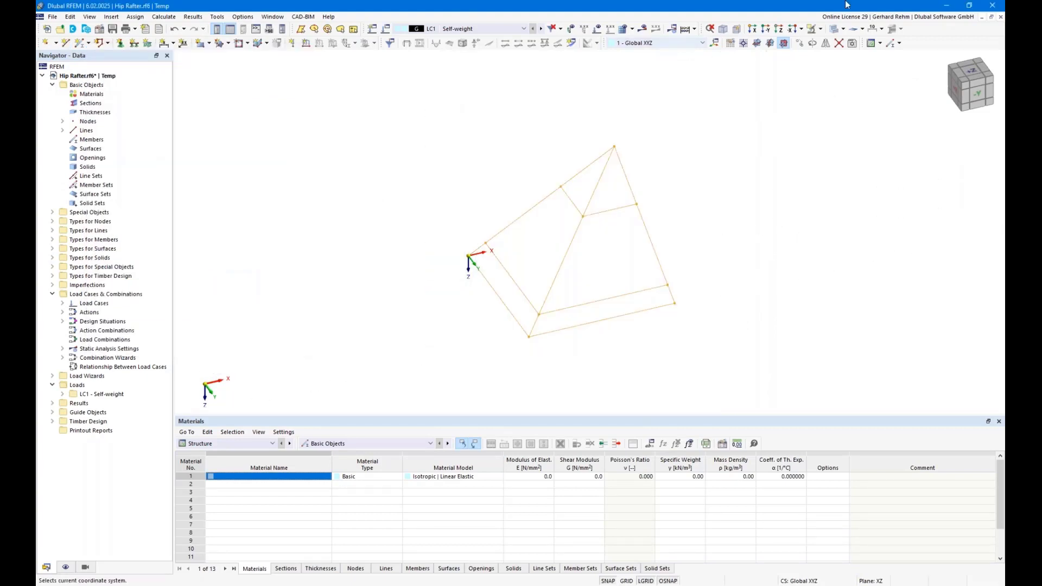
click(825, 43)
click(369, 208)
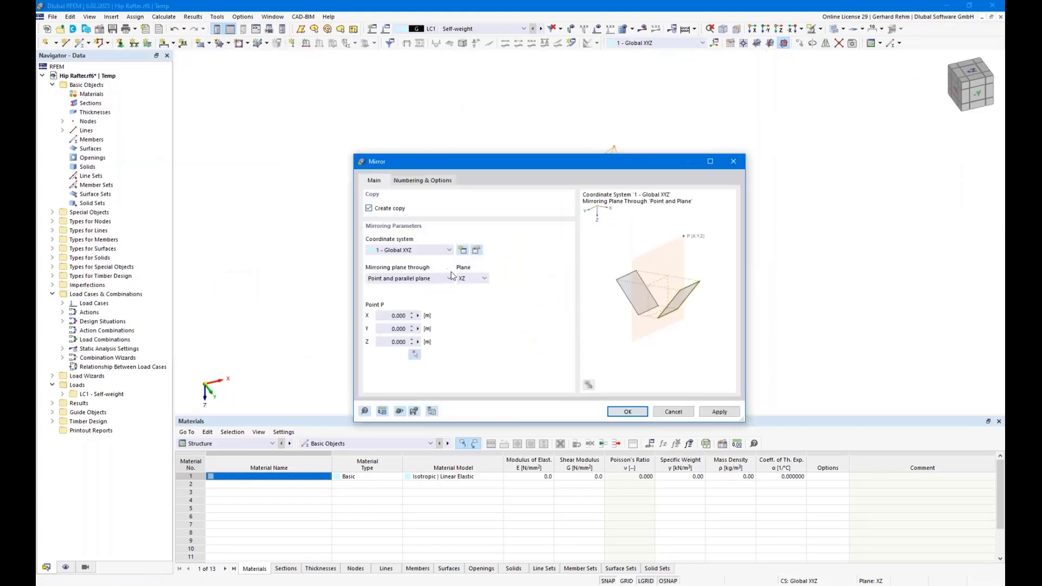
click(471, 278)
click(464, 296)
click(414, 354)
click(615, 145)
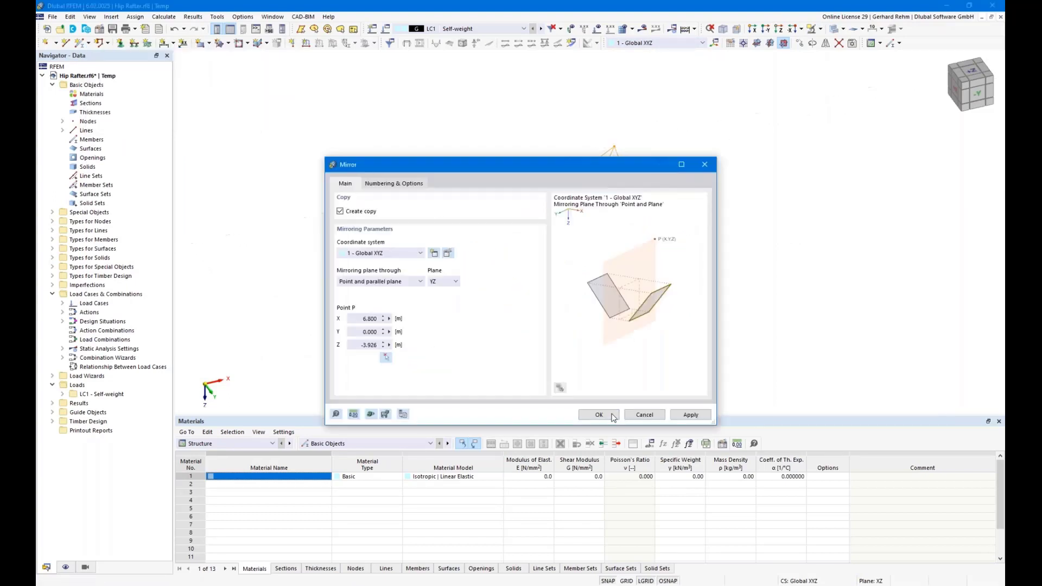
drag(587, 166, 354, 53)
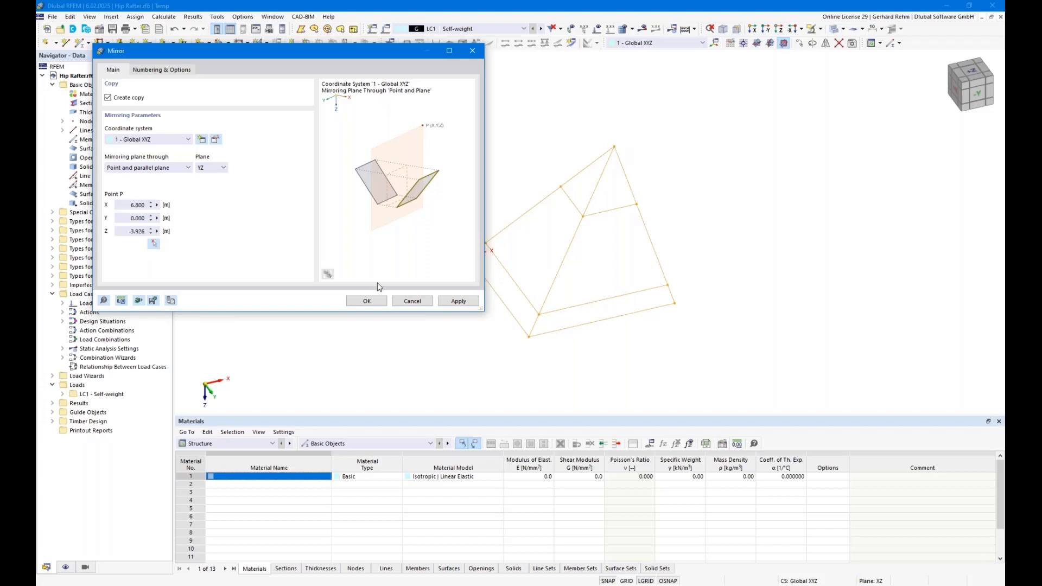
click(371, 303)
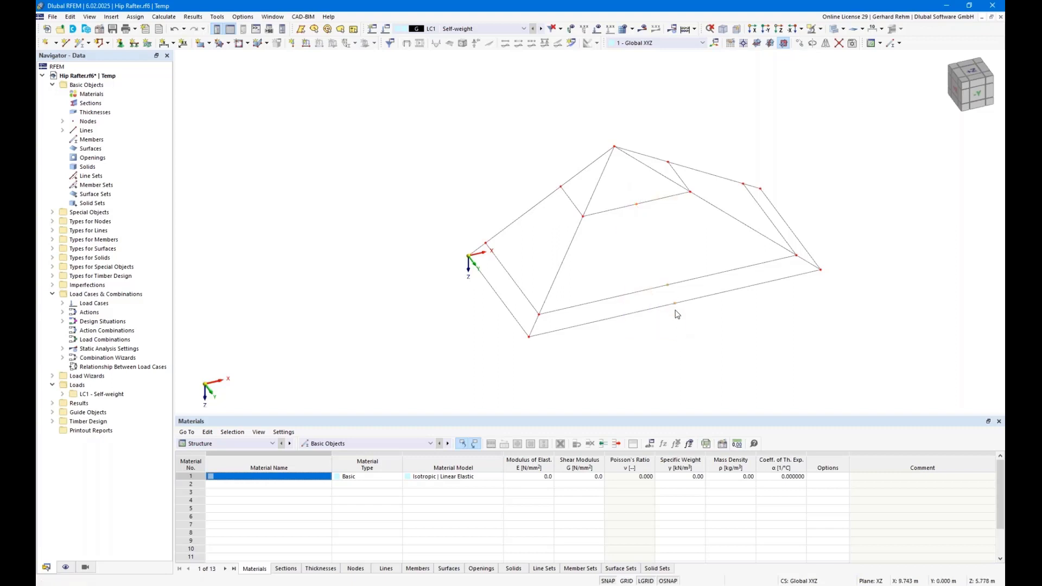
Delete the intermediate nodes on the mirror plane, merging the joined eaves and purlin lines
right_click(675, 303)
mouse_move(808, 351)
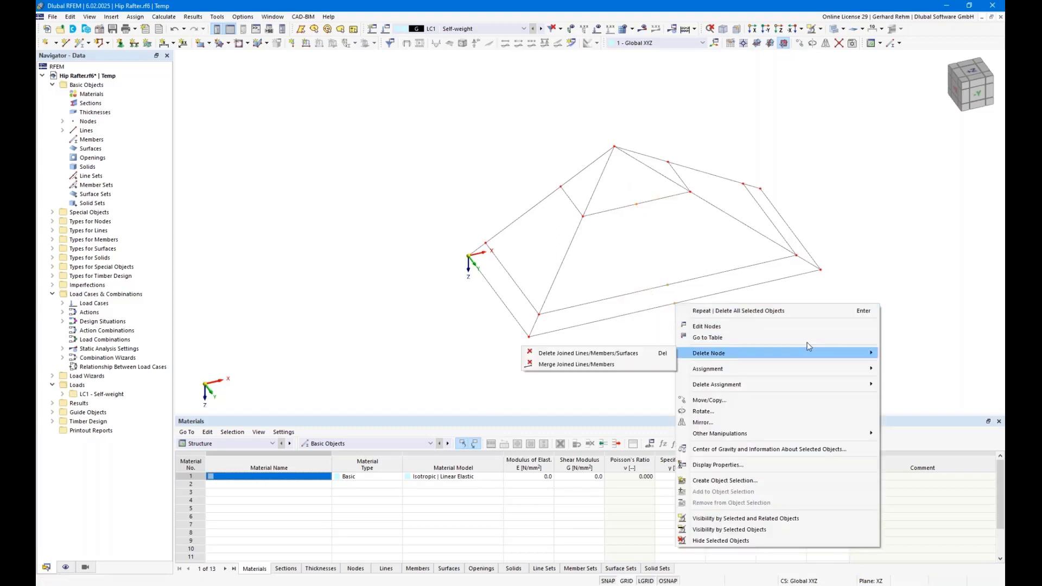
click(604, 364)
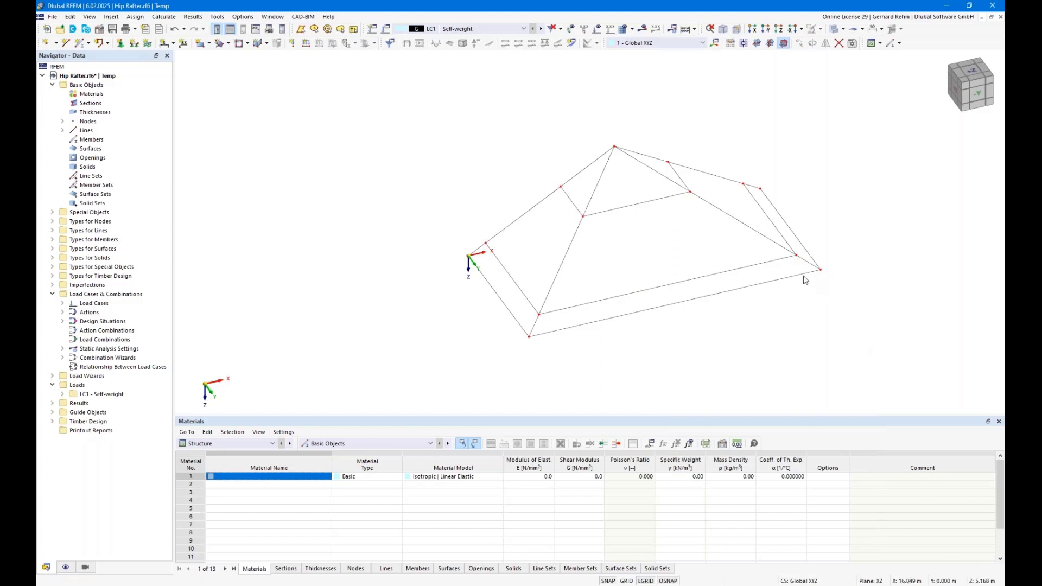
Assign a new member to the three segments of one hip line and create a massive rectangular section for it
scroll(799, 278, down, 1)
ctrl+middle_drag(727, 329, 593, 341)
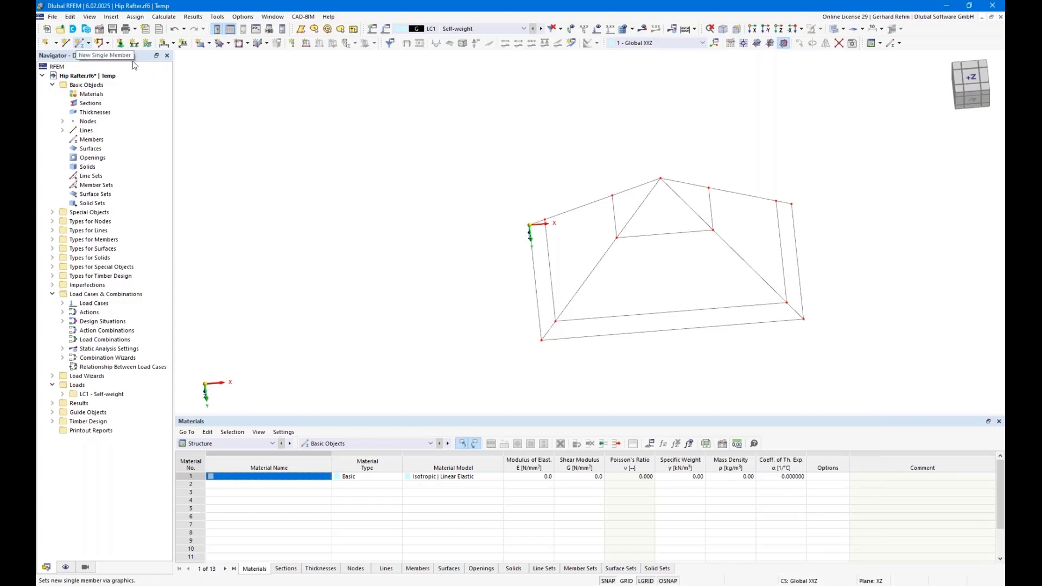
click(577, 299)
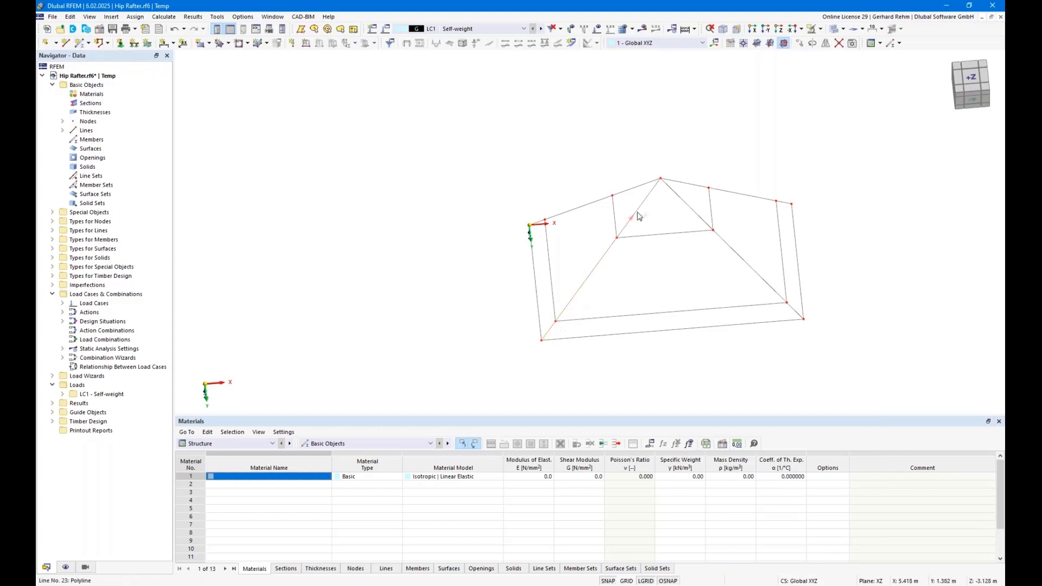
double_click(549, 212)
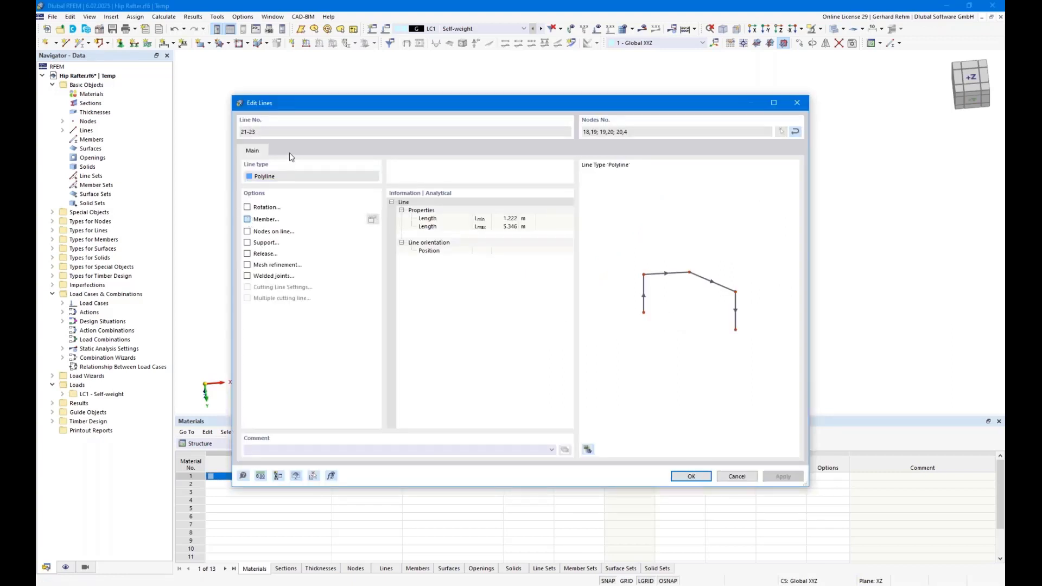
click(268, 133)
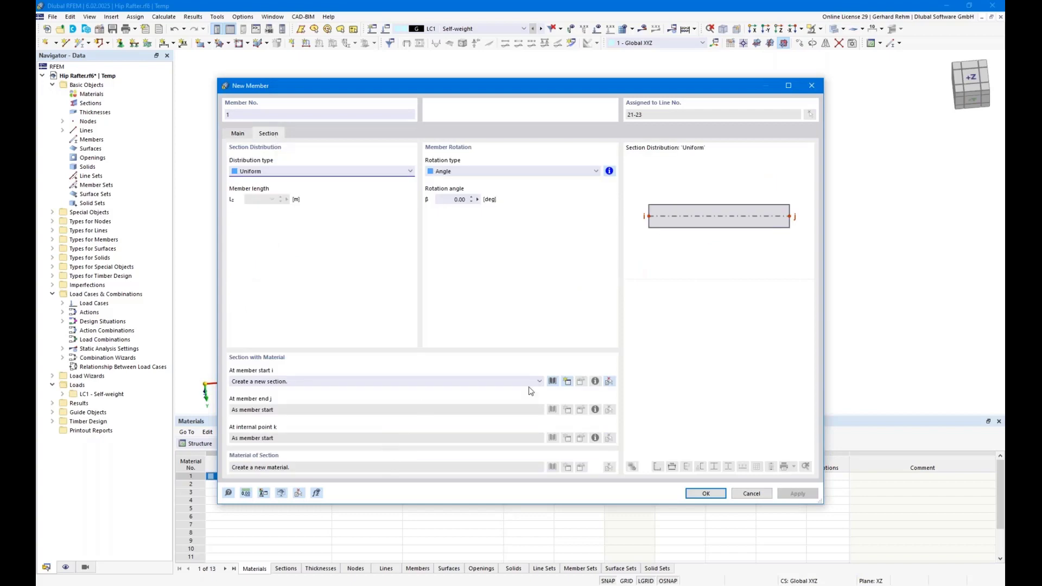
click(552, 381)
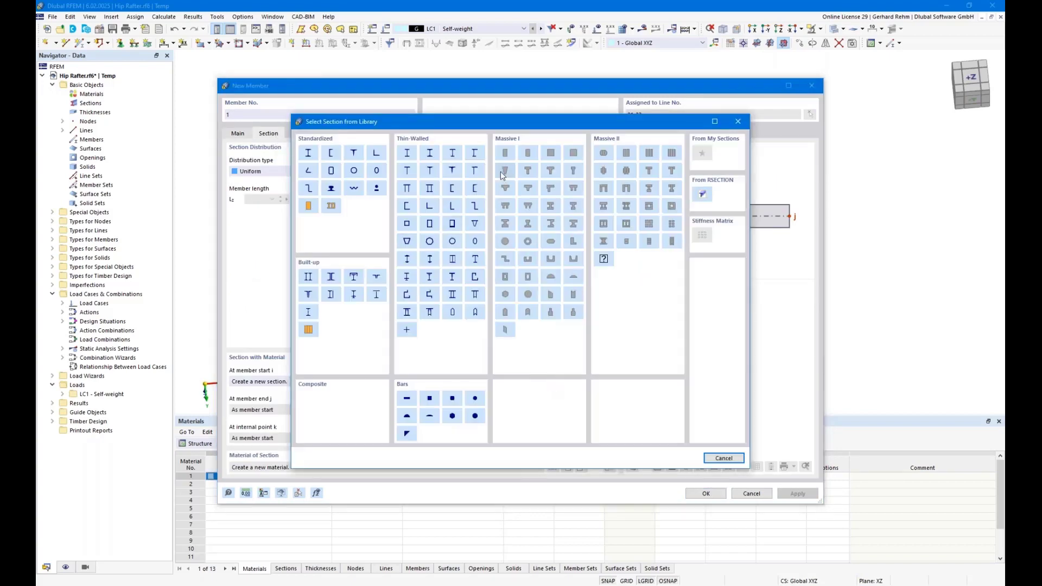
key(Escape)
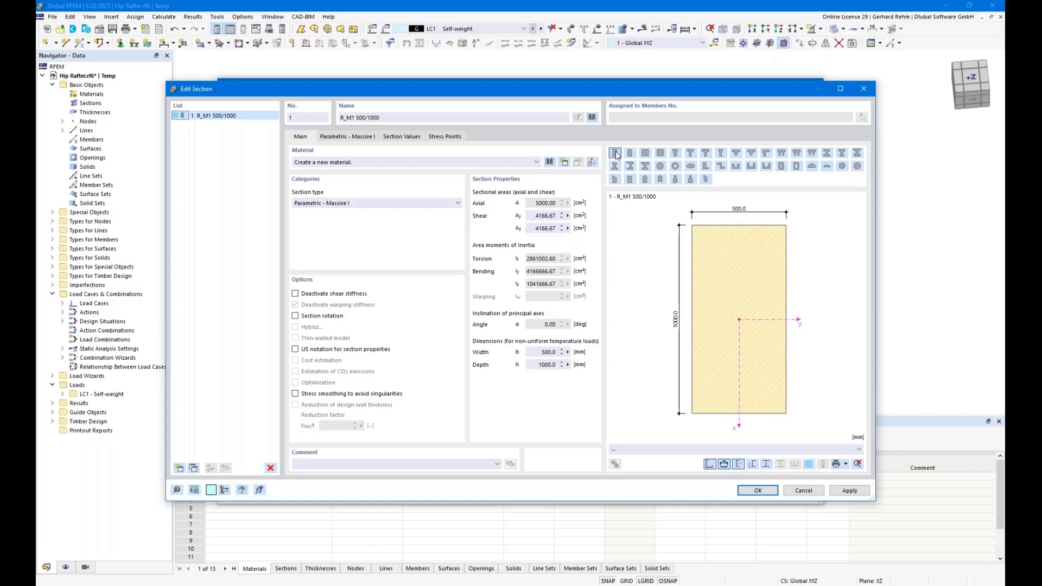
Set the rectangular section's width b to 100 mm and its height h to 240 mm
click(350, 138)
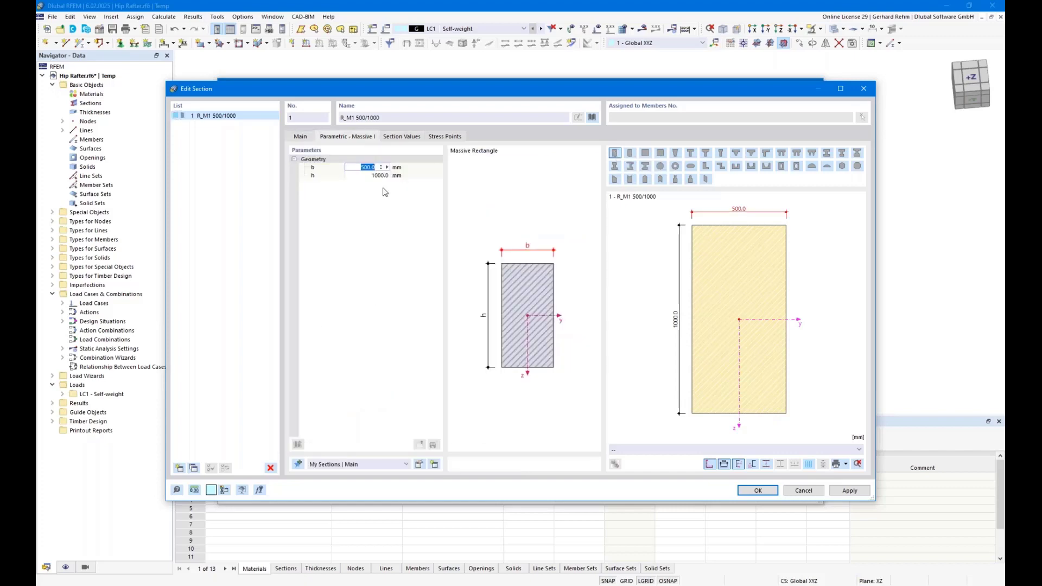
text(100)
key(Tab)
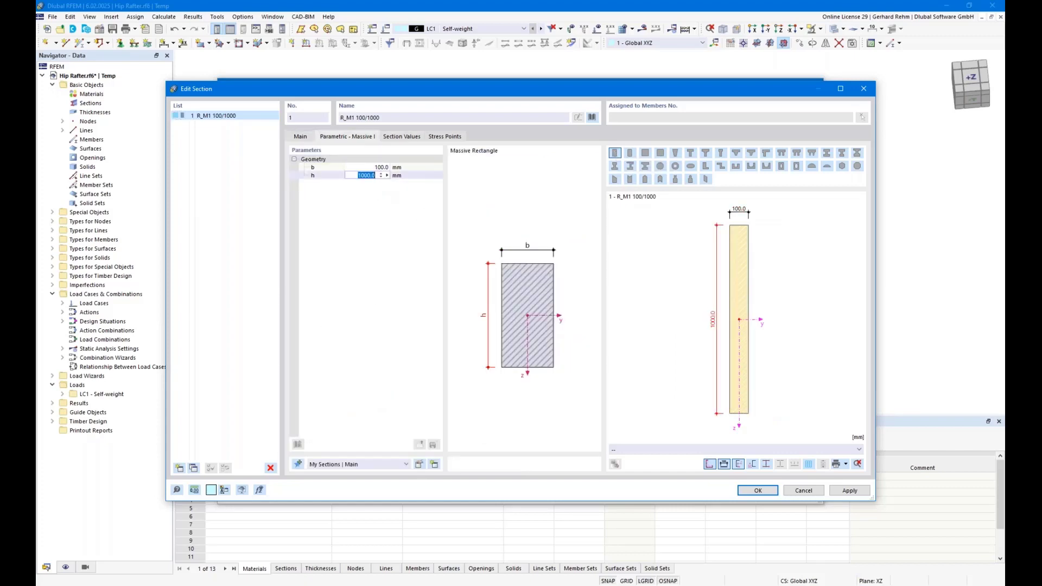
text(240)
key(Return)
Assign GL24h glulam from the material library to the 100/240 section and confirm the section and the new hip member
click(300, 137)
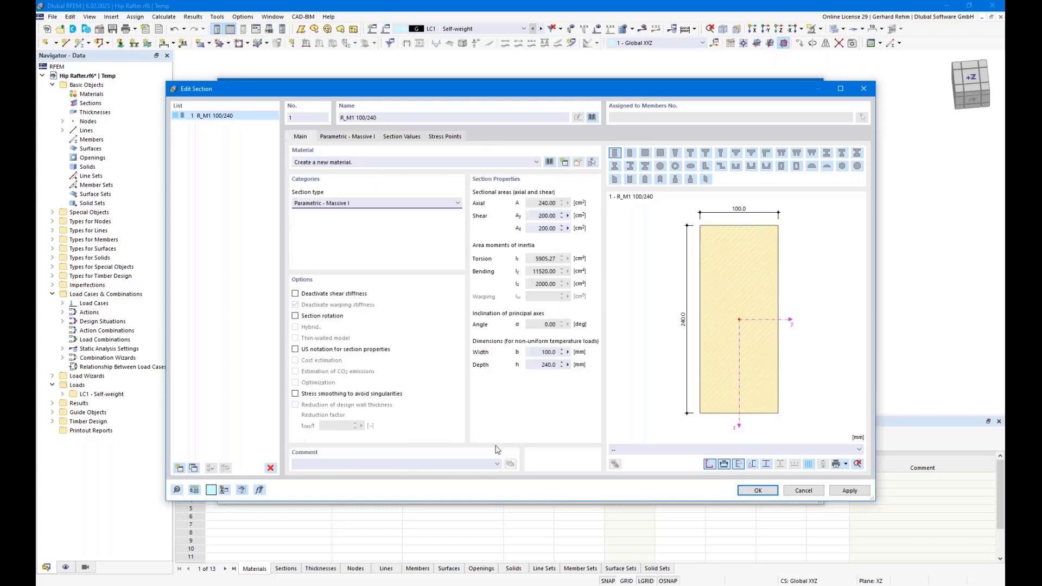
click(549, 161)
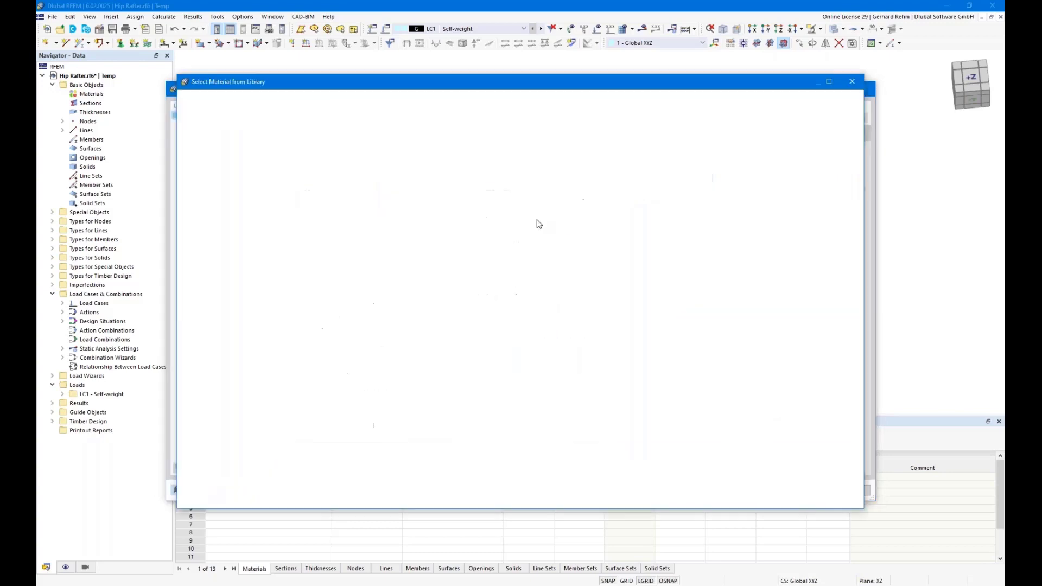
click(330, 476)
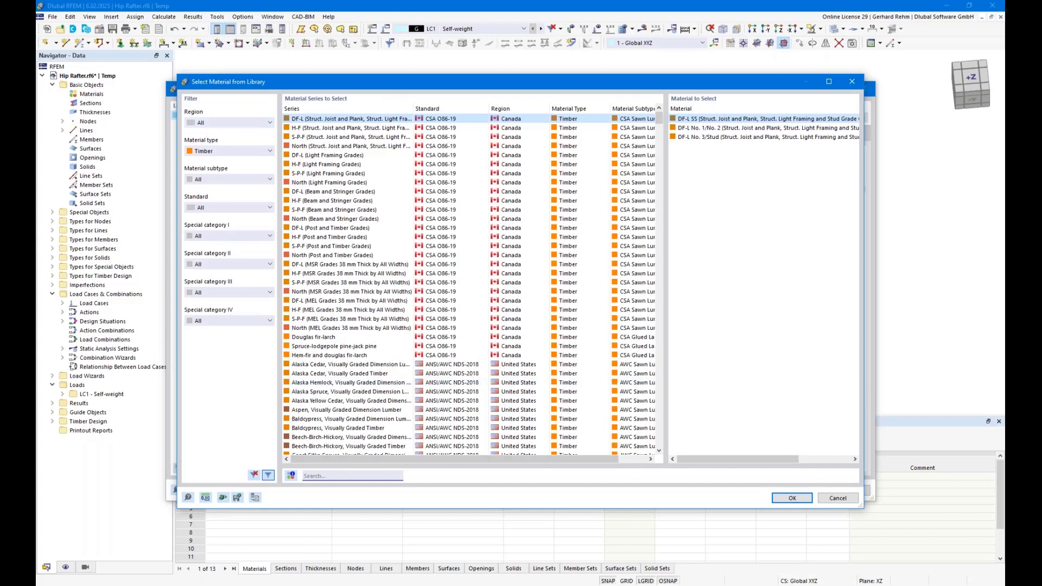
text(gl24h)
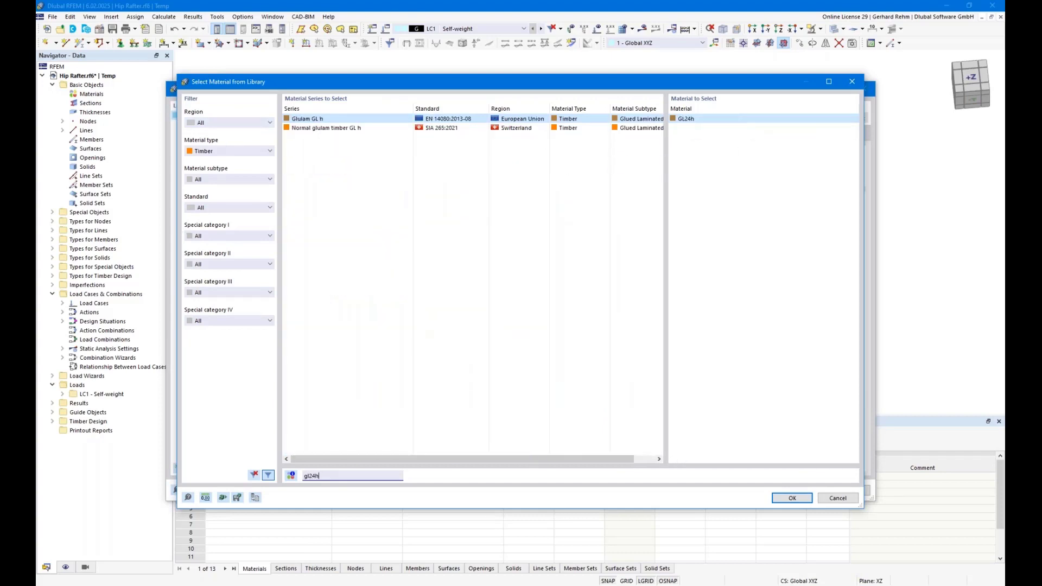
double_click(693, 123)
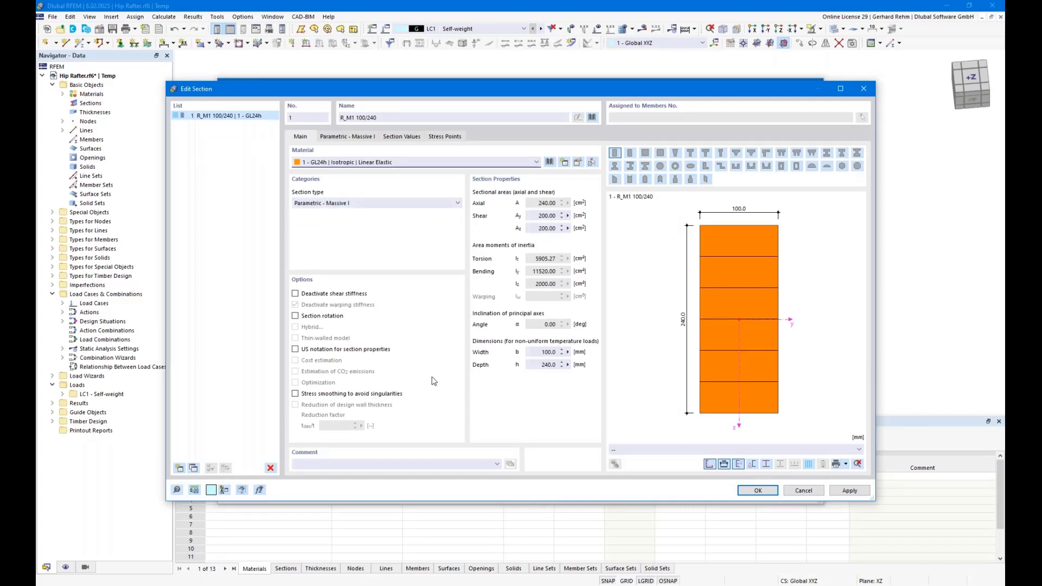
click(757, 490)
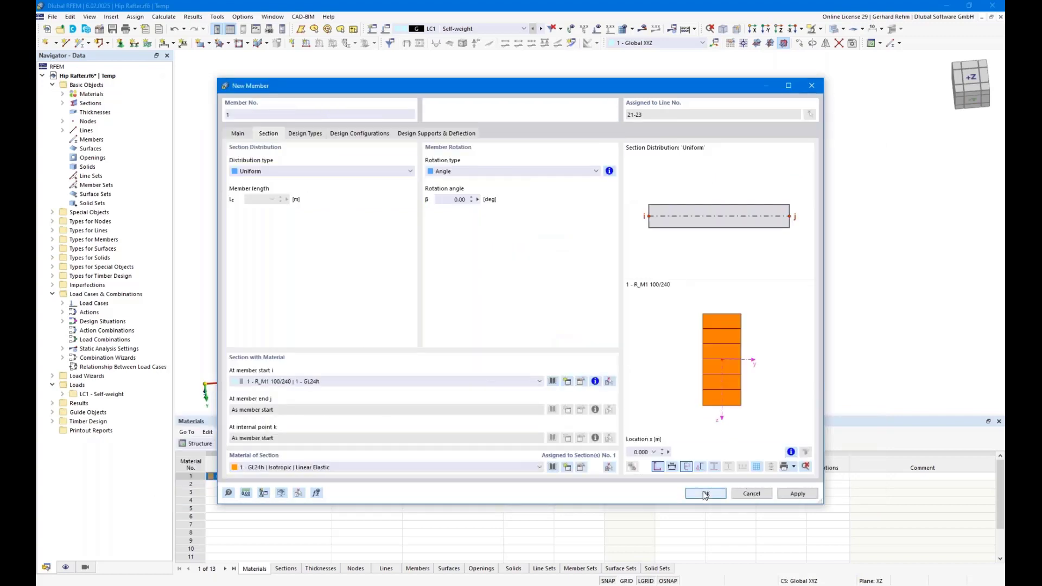
click(705, 493)
click(691, 476)
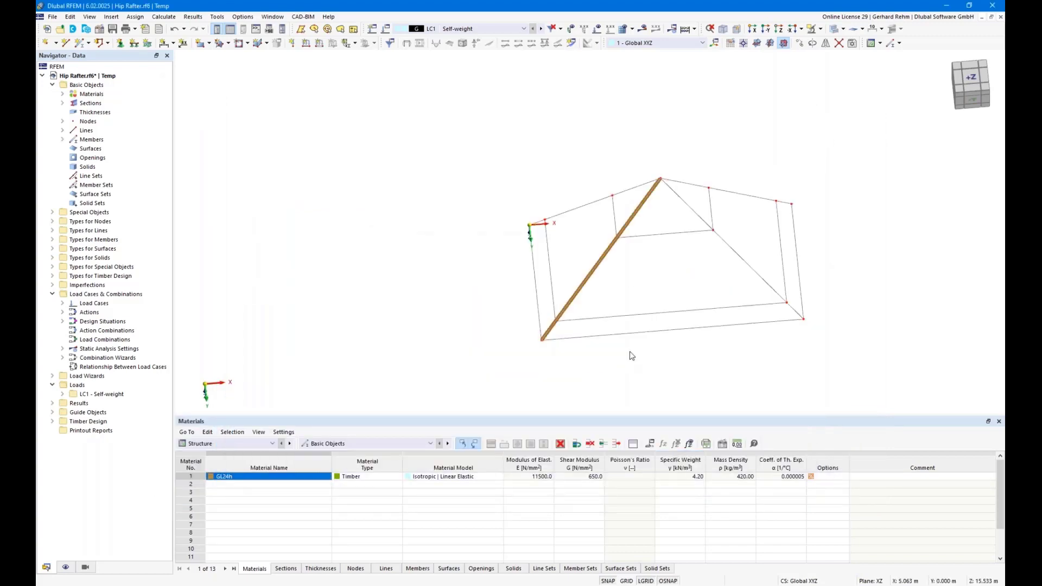
Examine the glulam hip rafter within the roof line model from several viewing directions
ctrl+middle_drag(714, 360, 634, 308)
right_click(634, 309)
click(612, 269)
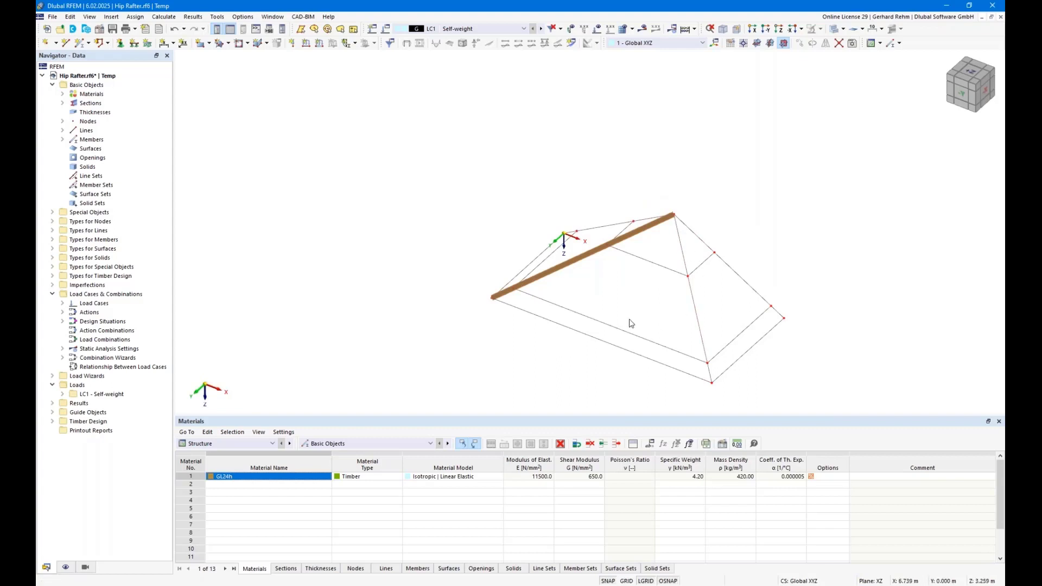
ctrl+middle_drag(628, 313, 761, 293)
right_click(761, 293)
click(689, 275)
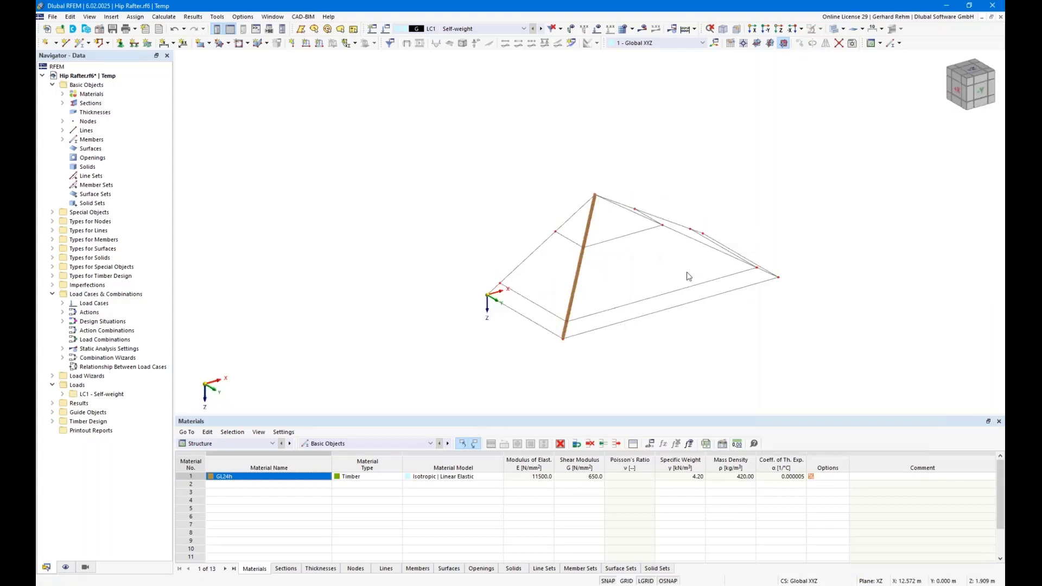
ctrl+middle_drag(856, 235, 697, 294)
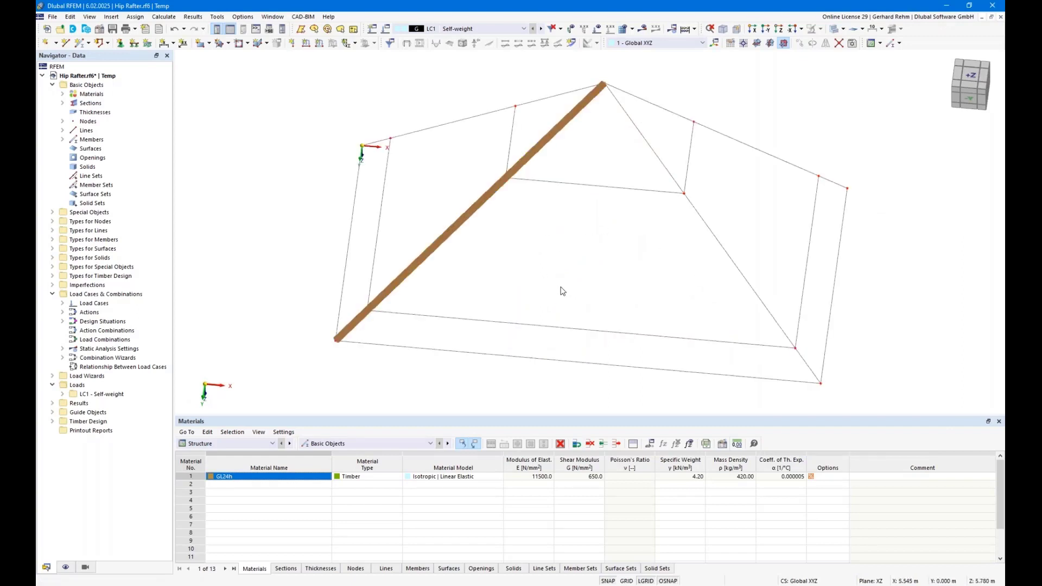
Create a new nodal support with φX restrained and φZ released, keeping all translations fixed
click(120, 44)
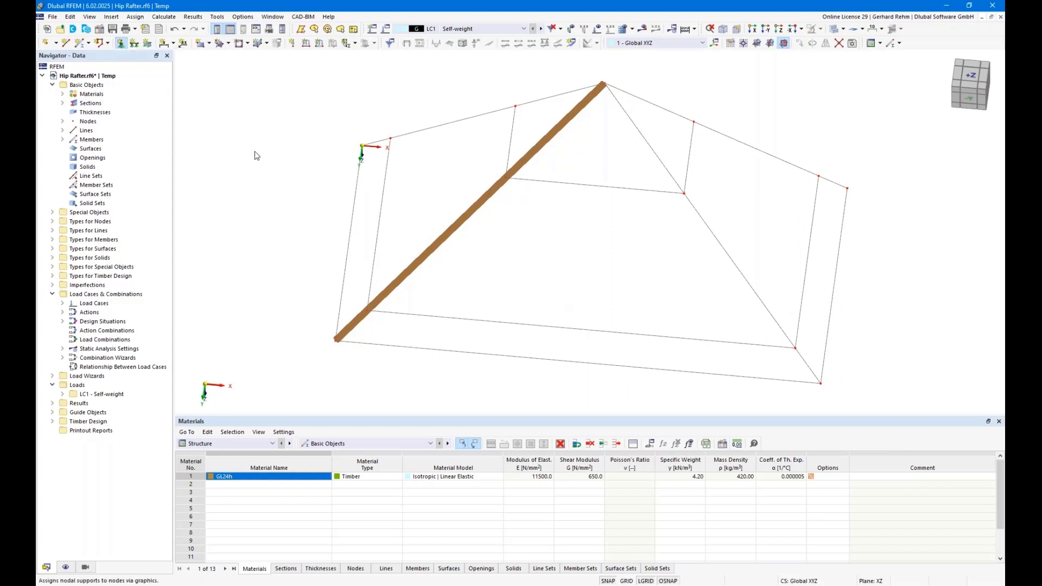
click(470, 263)
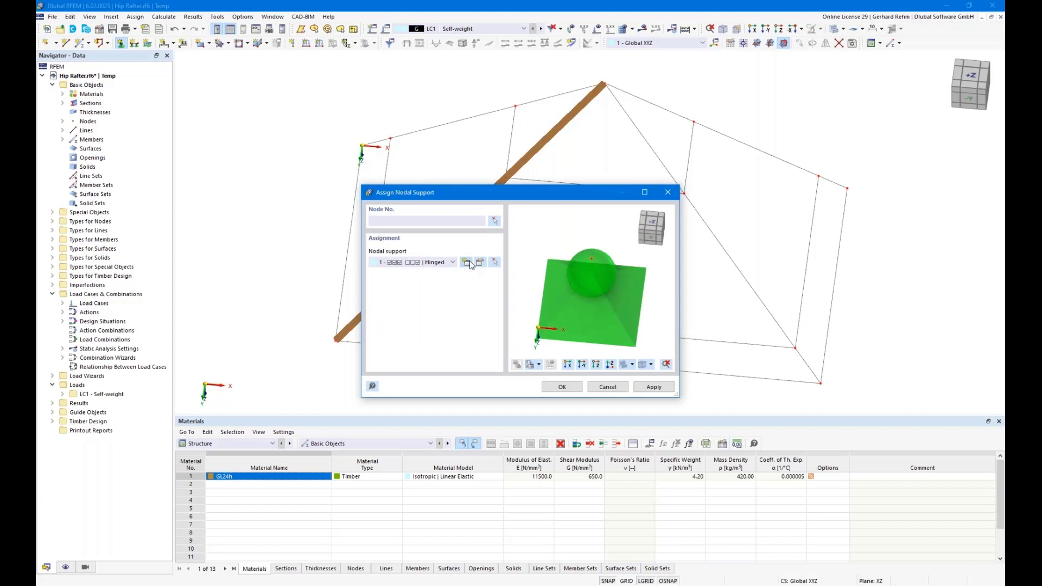
click(345, 258)
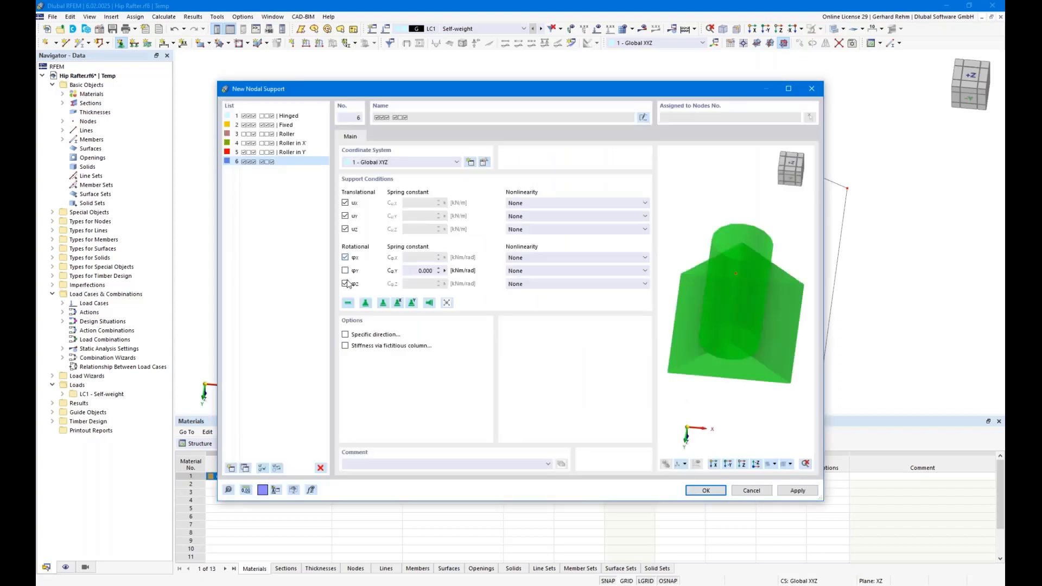
click(345, 283)
Give the support a specific direction rotated -45° about Z' and assign it to the rafter's lower node at the eaves purlin
click(345, 334)
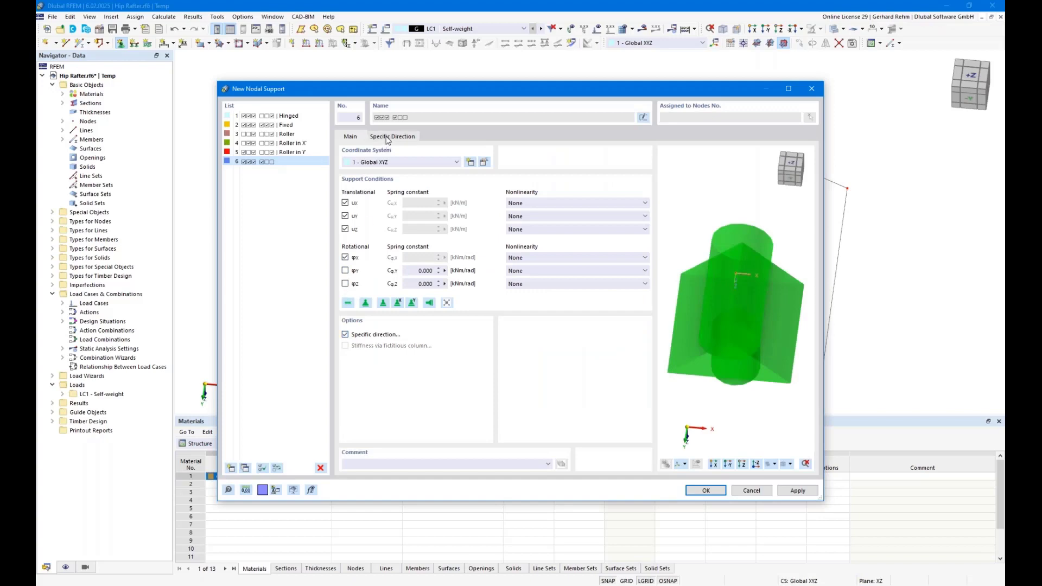
click(391, 137)
click(534, 228)
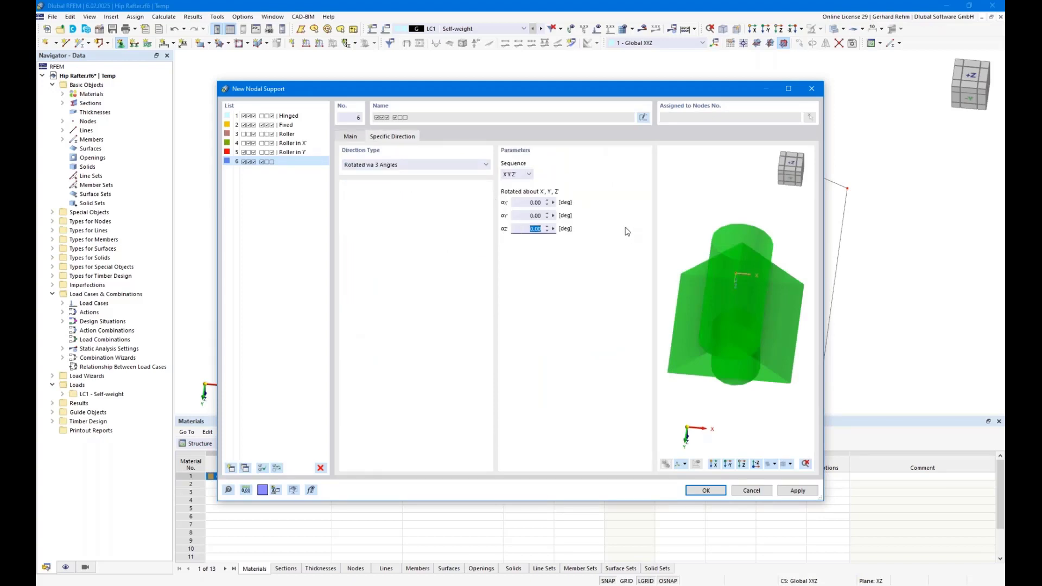
text(-45)
key(Return)
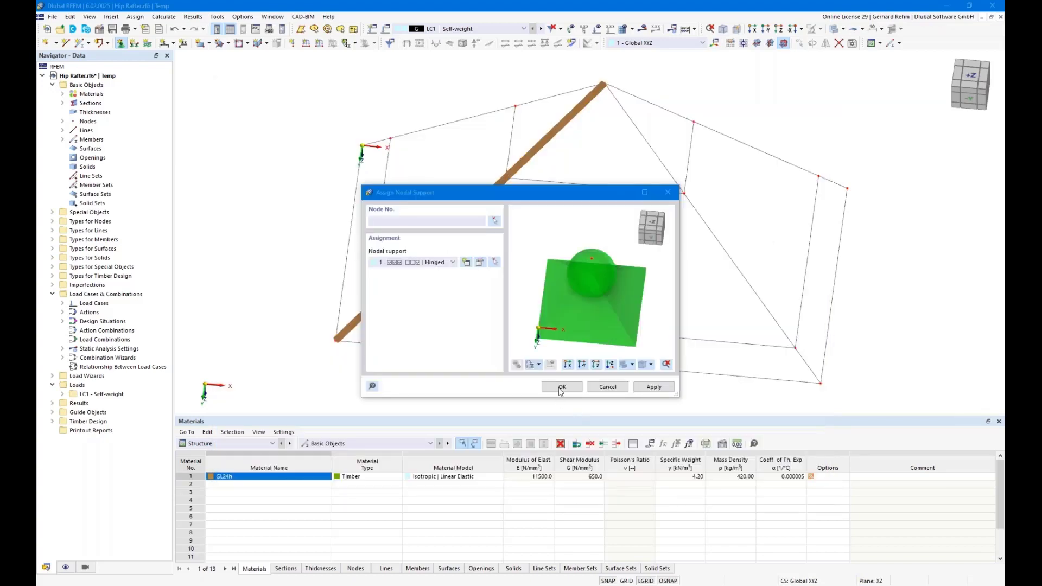
click(563, 389)
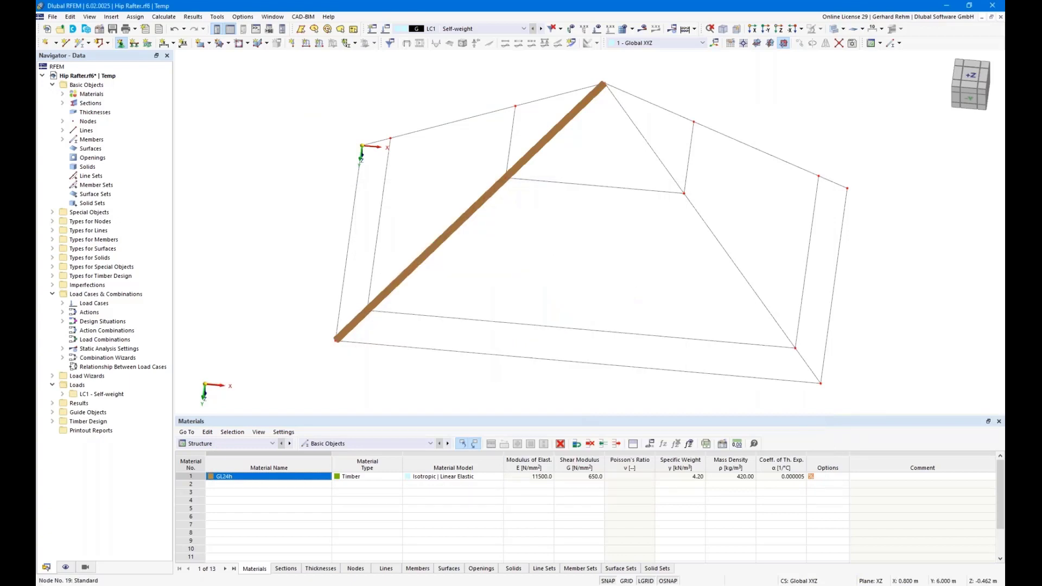
click(368, 309)
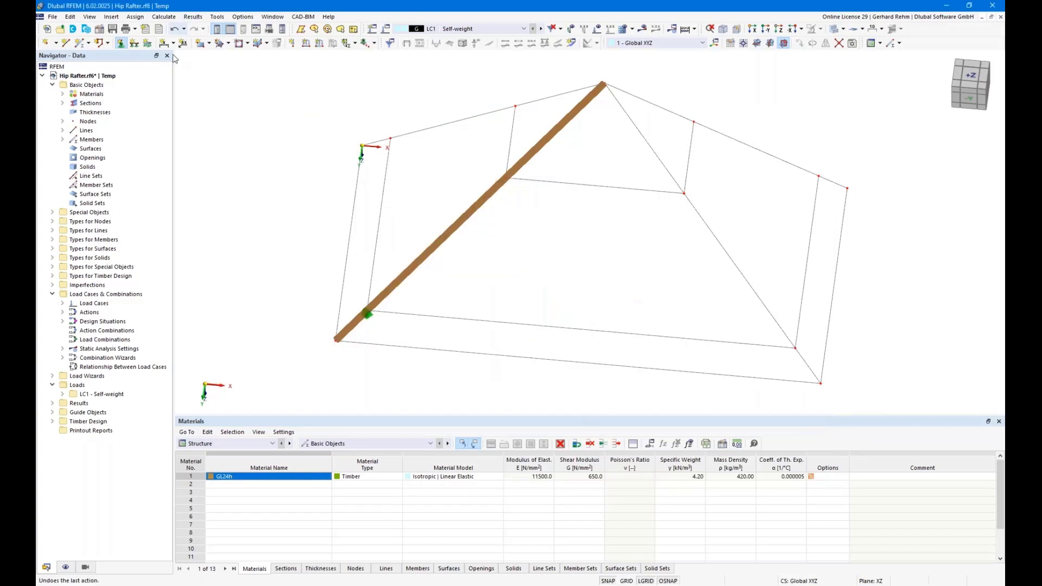
Create another new nodal support, again with φX restrained and φZ released
click(121, 43)
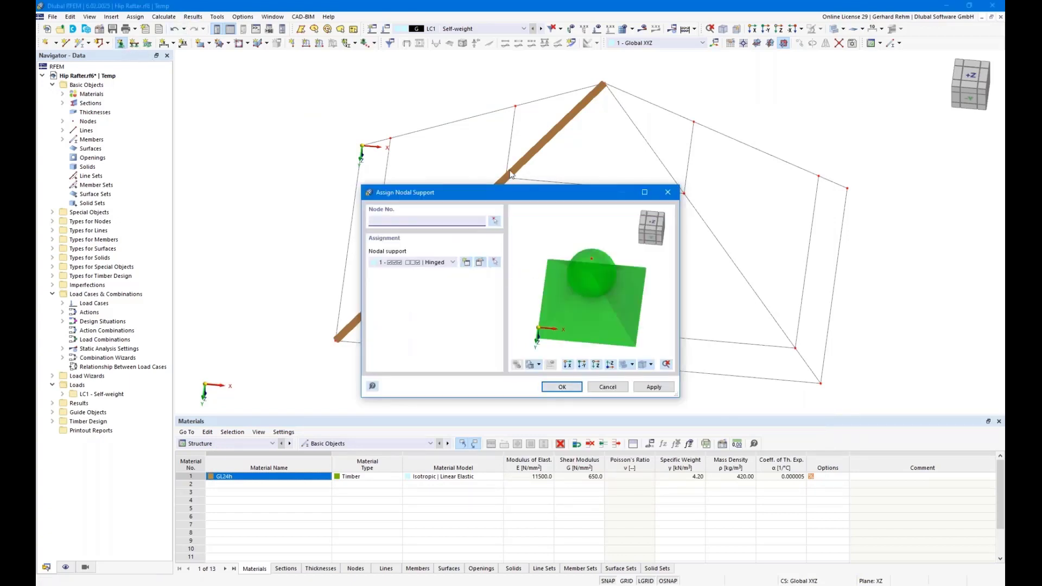
click(468, 264)
click(346, 283)
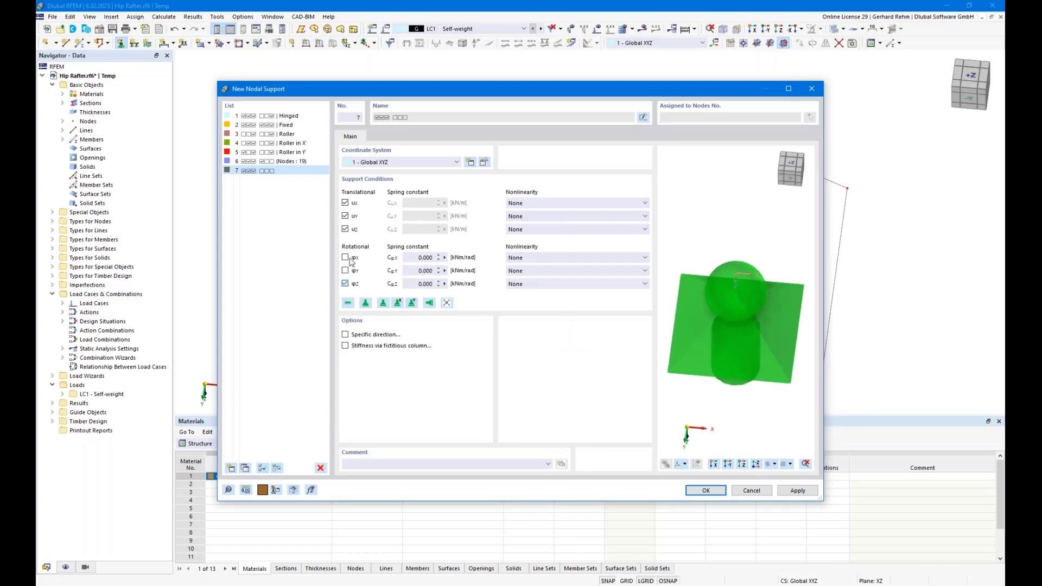
click(345, 257)
Set this support's specific direction to -45° about Z' and release its uX translation
click(345, 335)
click(392, 138)
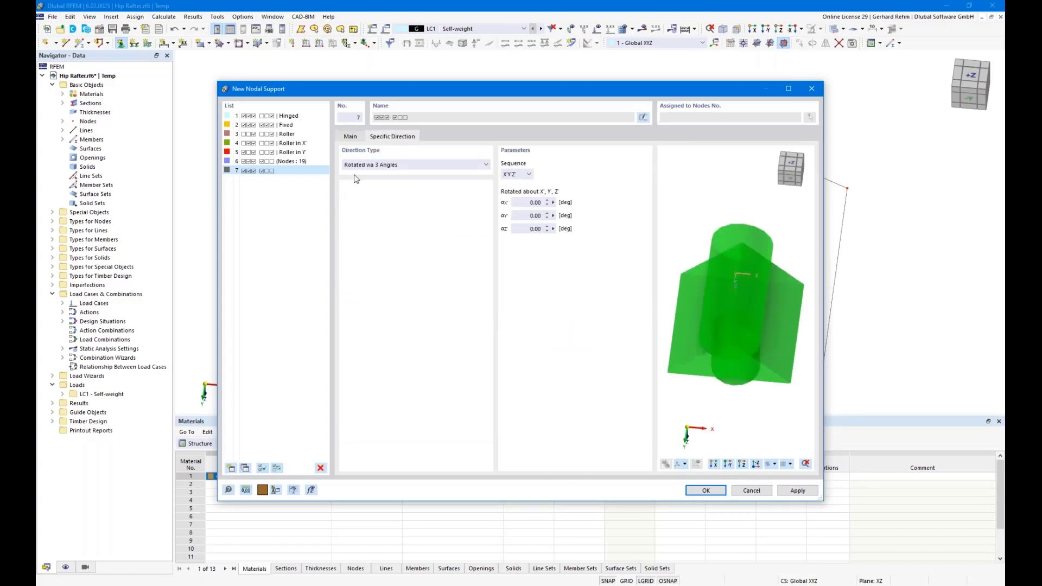
click(533, 228)
text(-45)
click(350, 136)
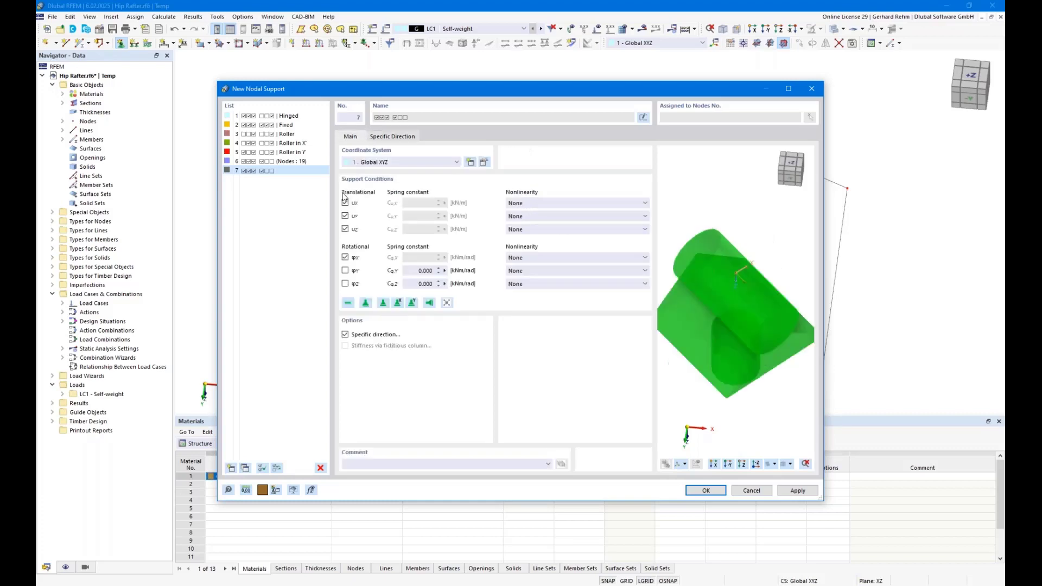
click(345, 203)
click(720, 491)
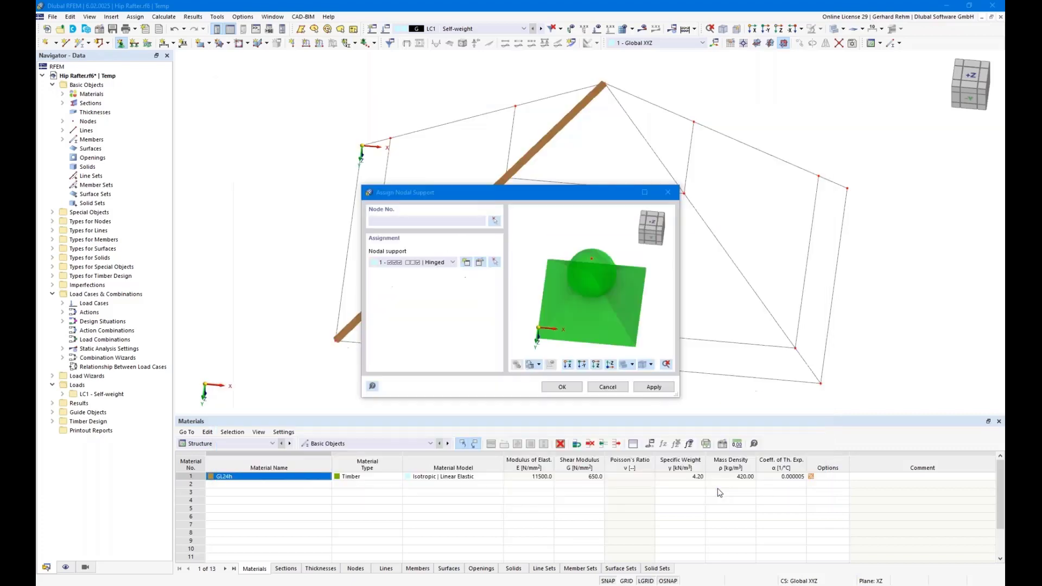
Assign the uX-released support to the rafter's middle purlin node and to the apex node
click(571, 391)
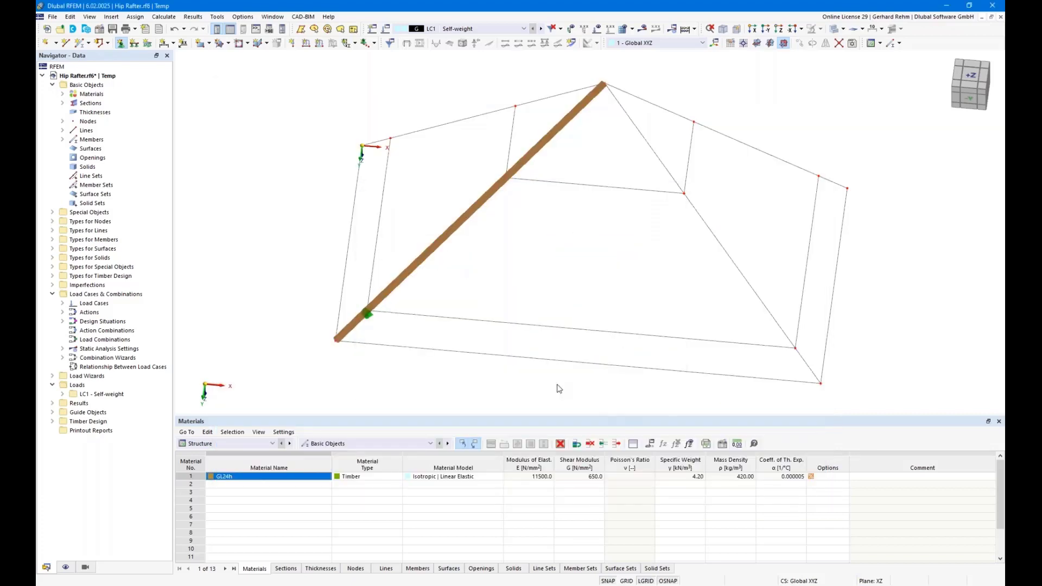
click(505, 180)
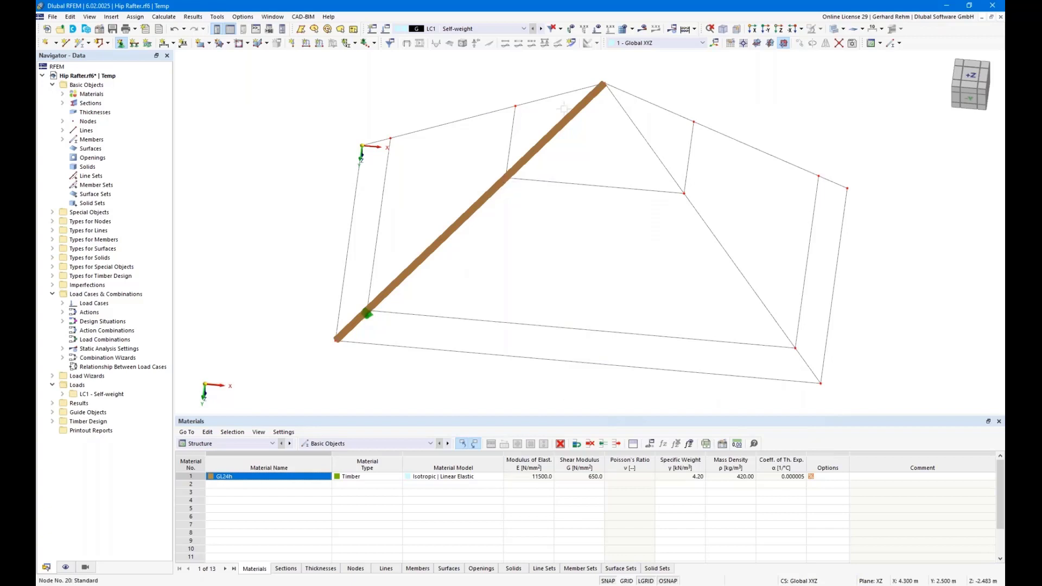
click(604, 84)
Examine the three nodal supports along the hip rafter in plan and from oblique viewing directions
scroll(553, 211, down, 1)
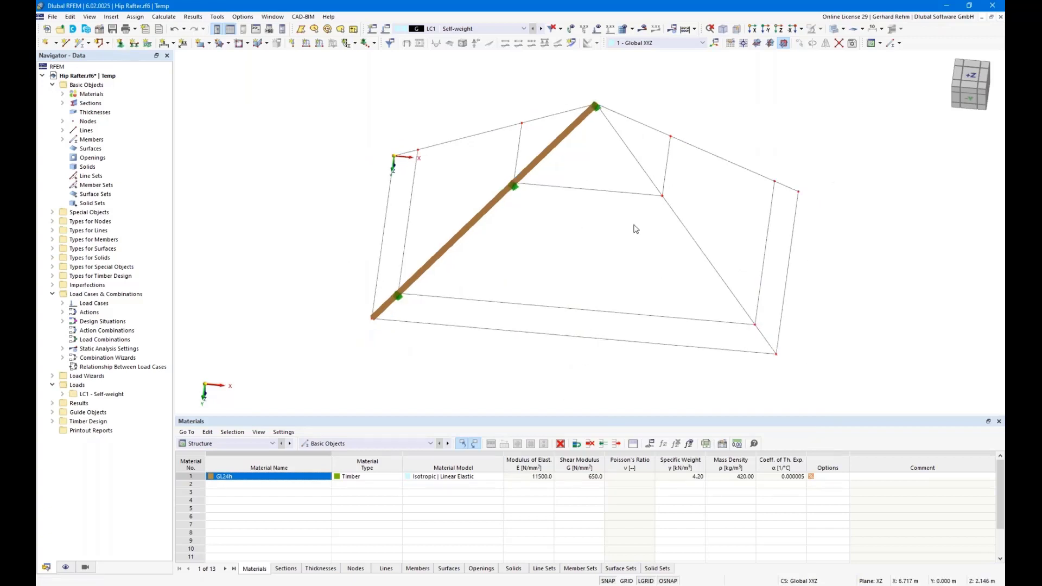
scroll(630, 233, down, 1)
ctrl+middle_drag(620, 277, 776, 68)
click(779, 30)
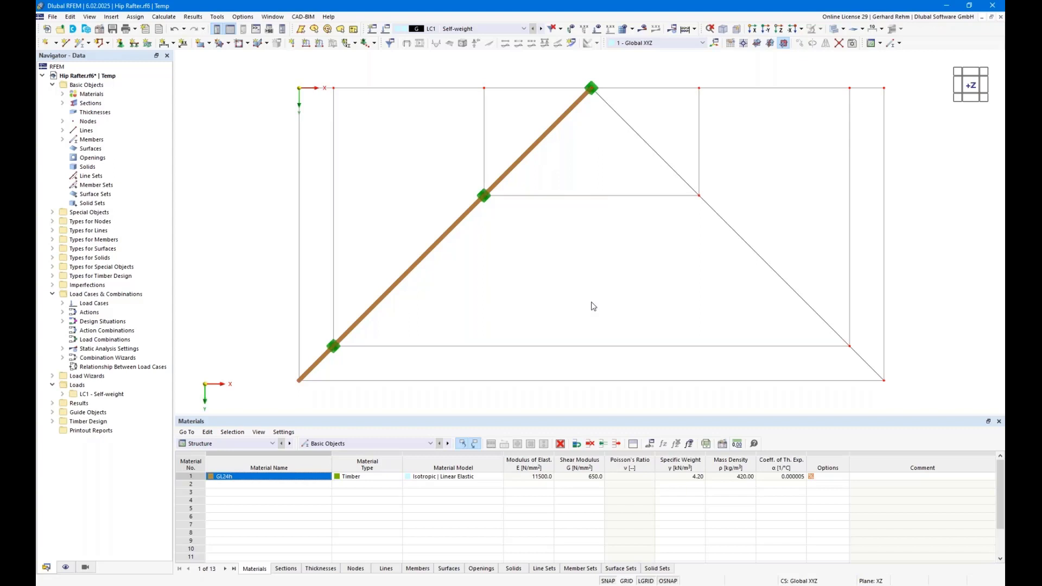
scroll(575, 282, down, 1)
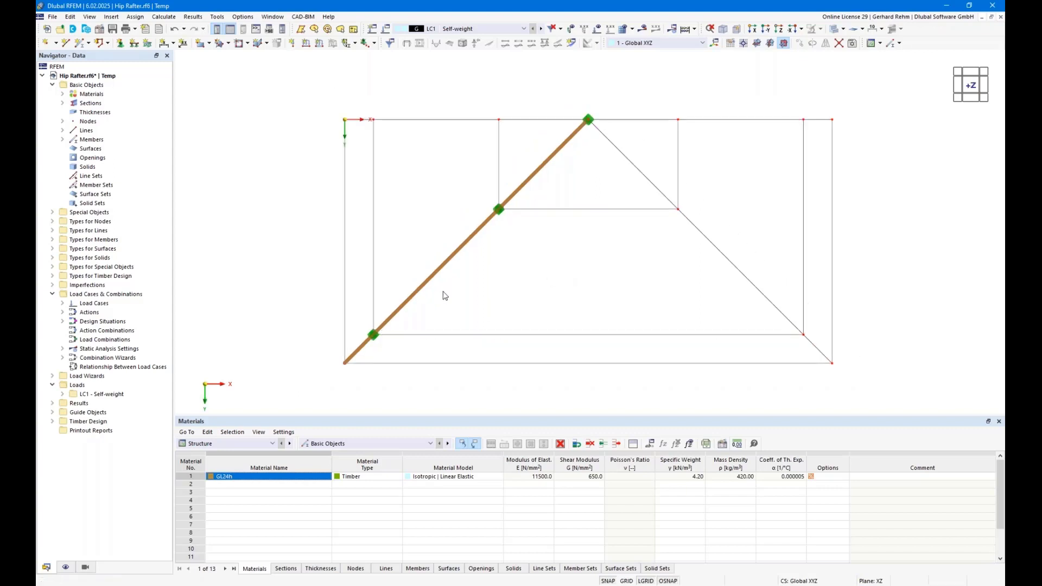
ctrl+middle_drag(558, 337, 407, 268)
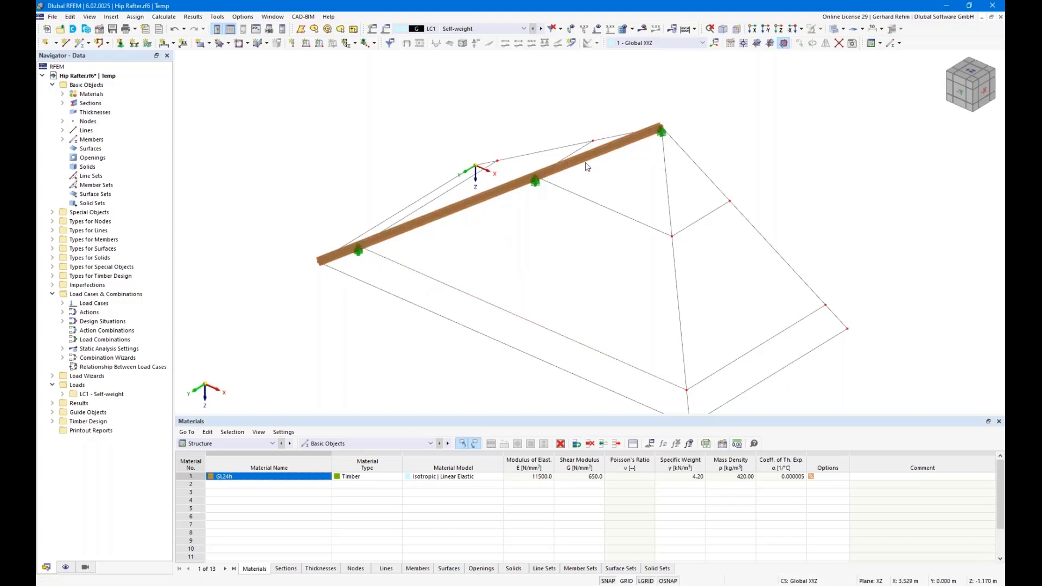
mouse_move(511, 272)
ctrl+middle_down()
mouse_move(561, 269)
mouse_move(525, 275)
ctrl+middle_up()
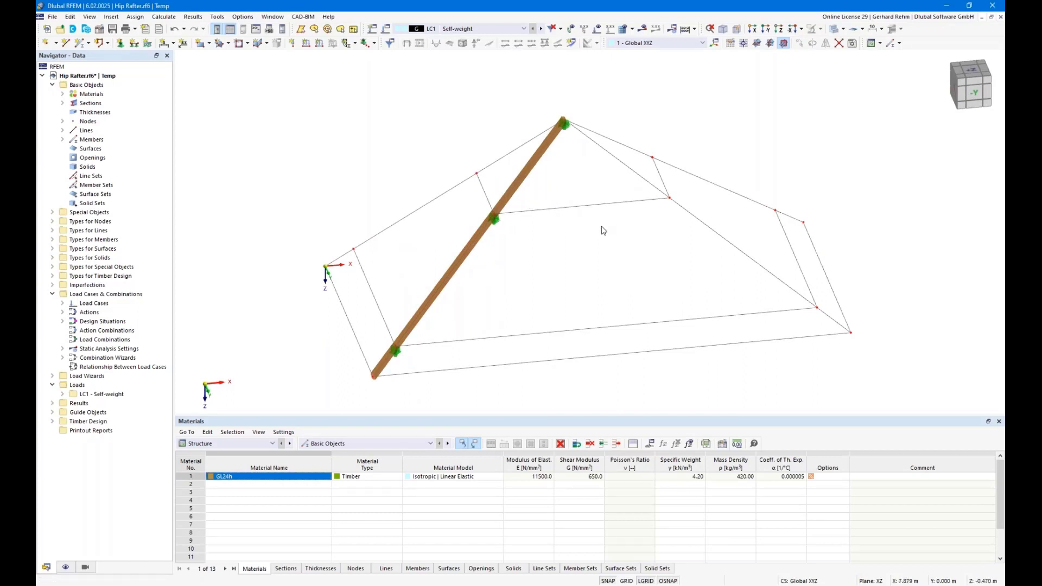
Capture the roof model's plan view along Z as an image in Snagit Editor
click(777, 31)
scroll(498, 222, down, 2)
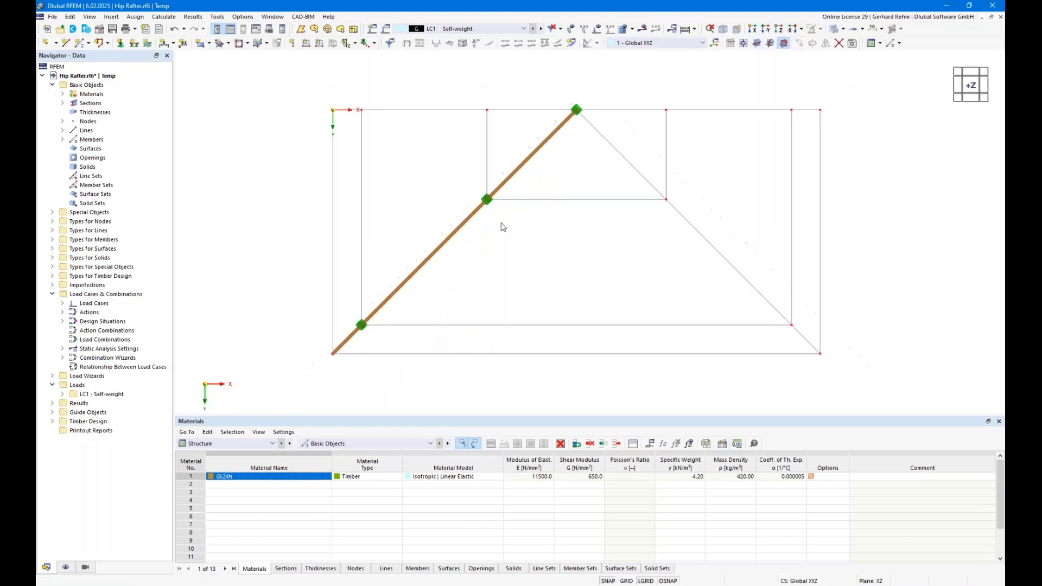
key(Print)
click(335, 191)
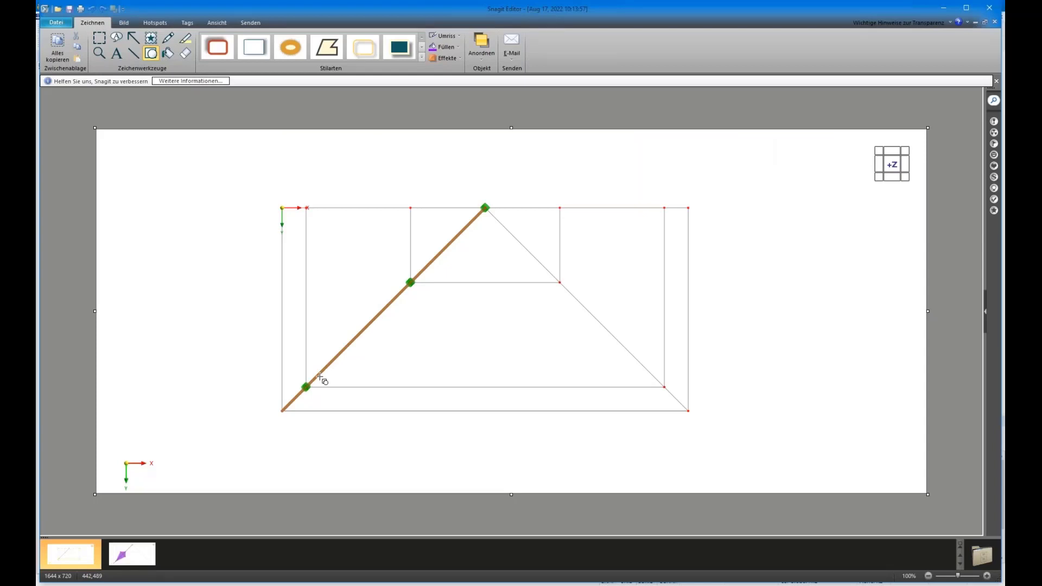
Stamp a red X between the hip rafter and the edge purlin line on the captured image and shrink it to a small marker
click(150, 39)
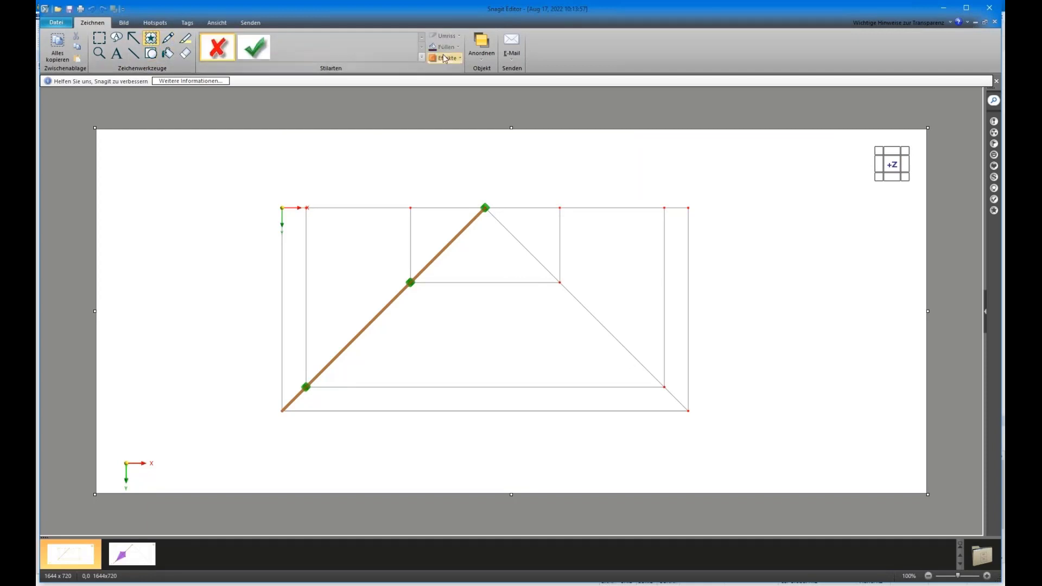
click(343, 282)
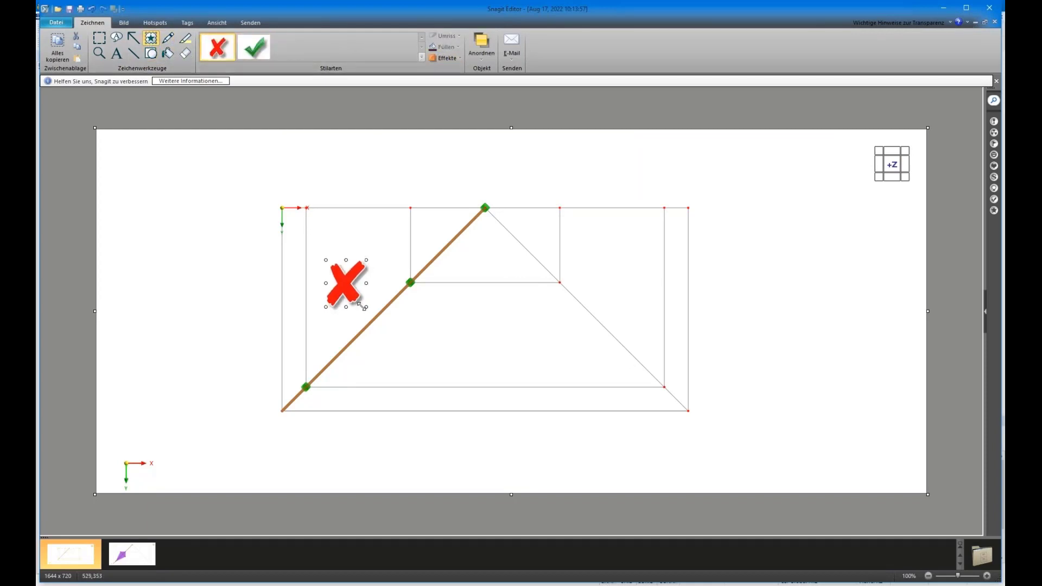
drag(363, 307, 352, 285)
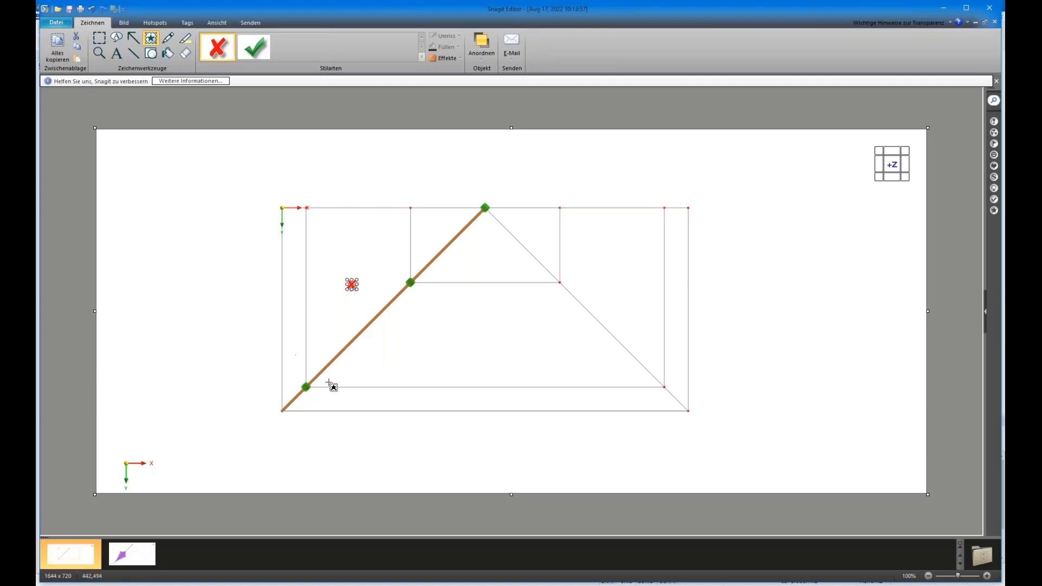
Place a second small red X on the opposite side of the hip rafter, mirroring the first marker
click(411, 332)
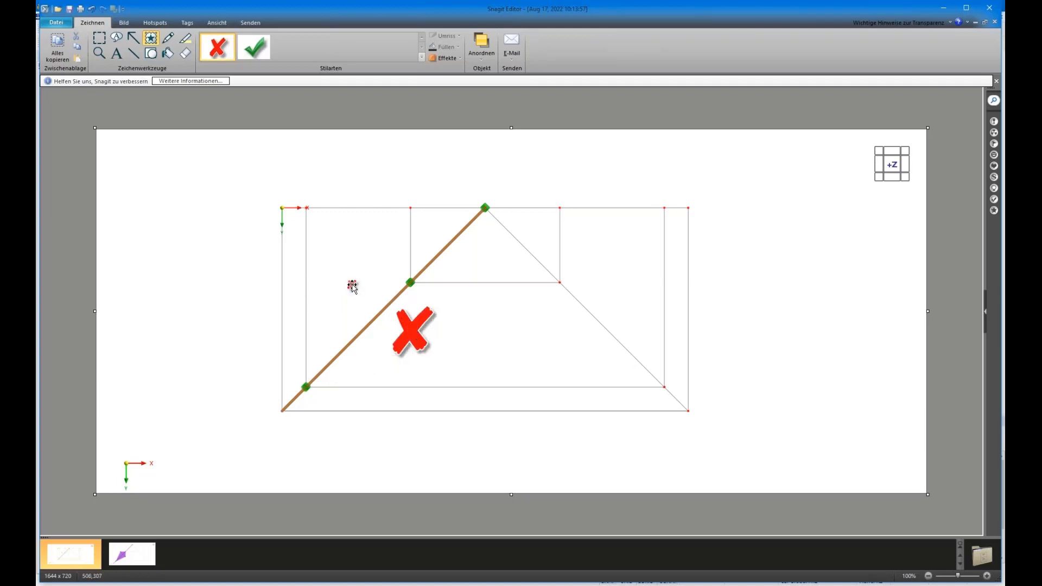
key(ctrl+z)
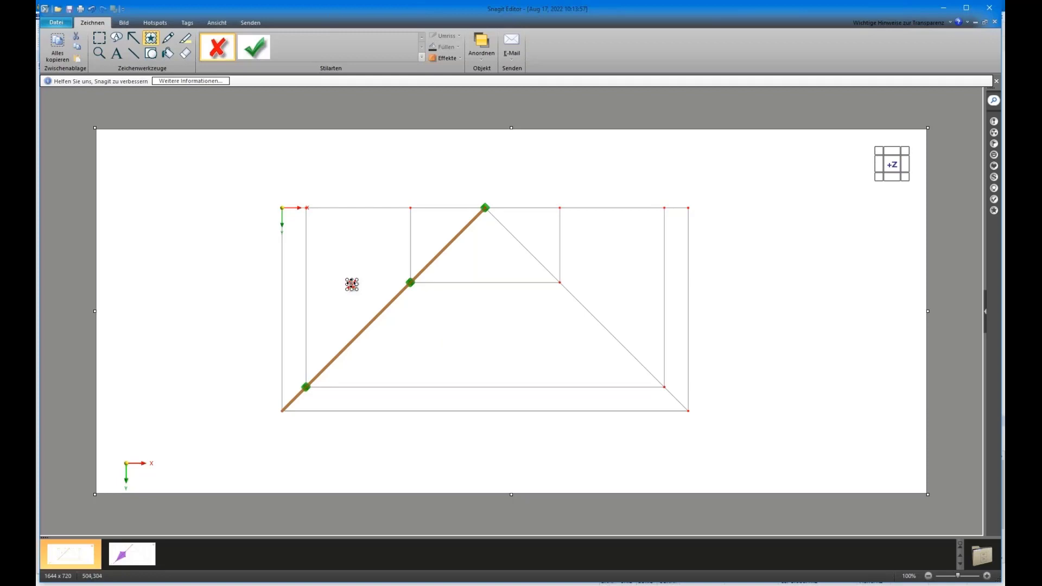
drag(352, 284, 413, 345)
click(471, 319)
click(411, 344)
Connect the two red X markers with a thick red line crossing the hip rafter
click(132, 53)
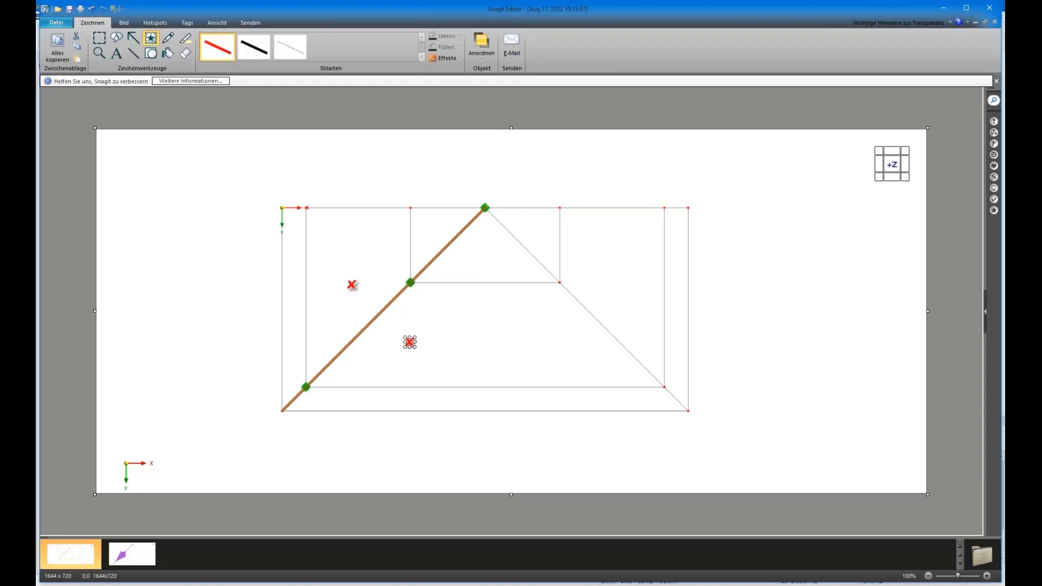
drag(358, 294, 409, 343)
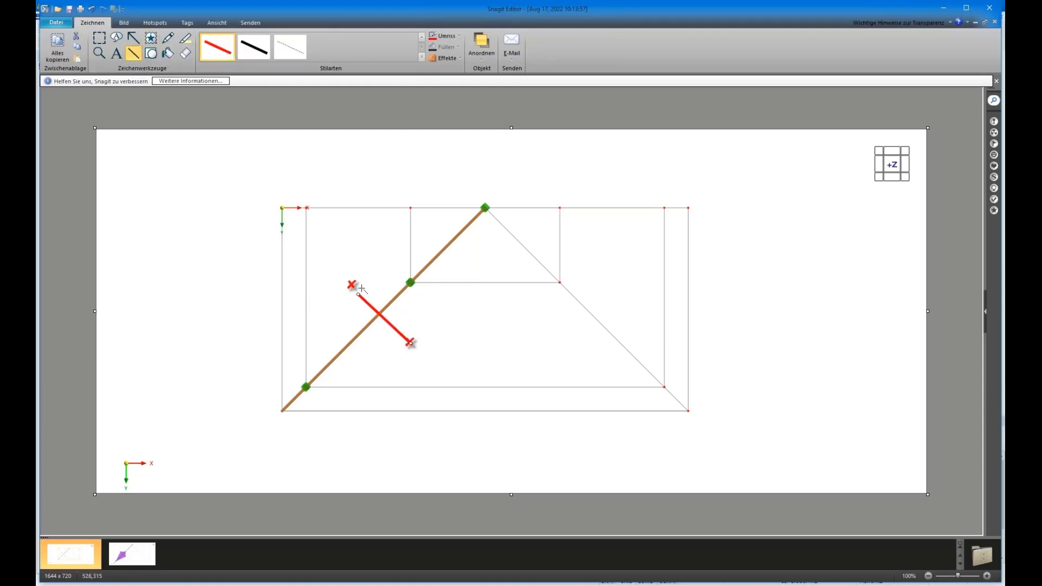
drag(359, 294, 351, 283)
Draw a purple filled polygon through the lower support, the first X marker, the middle support and the second X marker
click(151, 53)
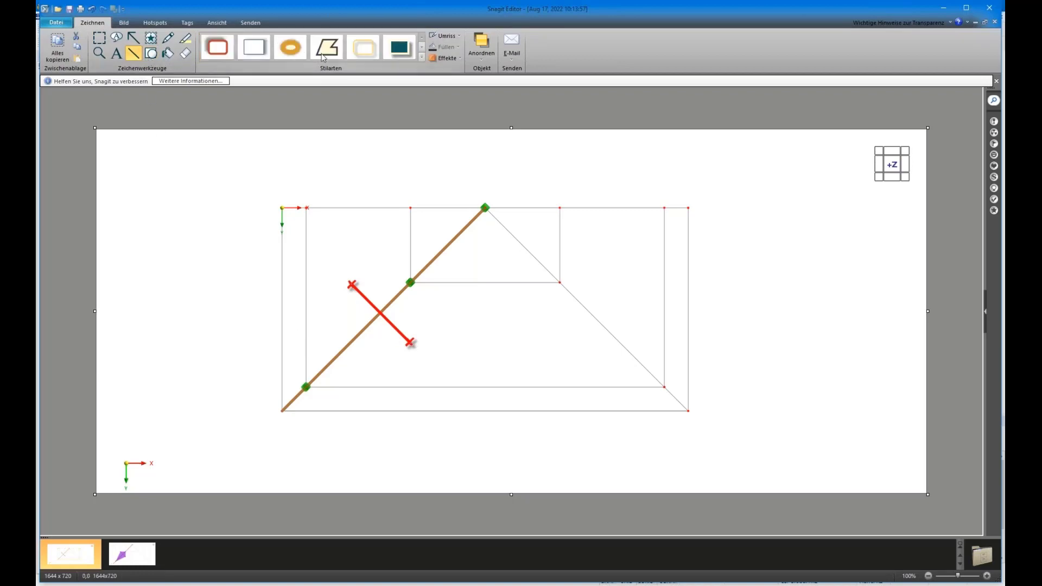
click(422, 57)
click(218, 142)
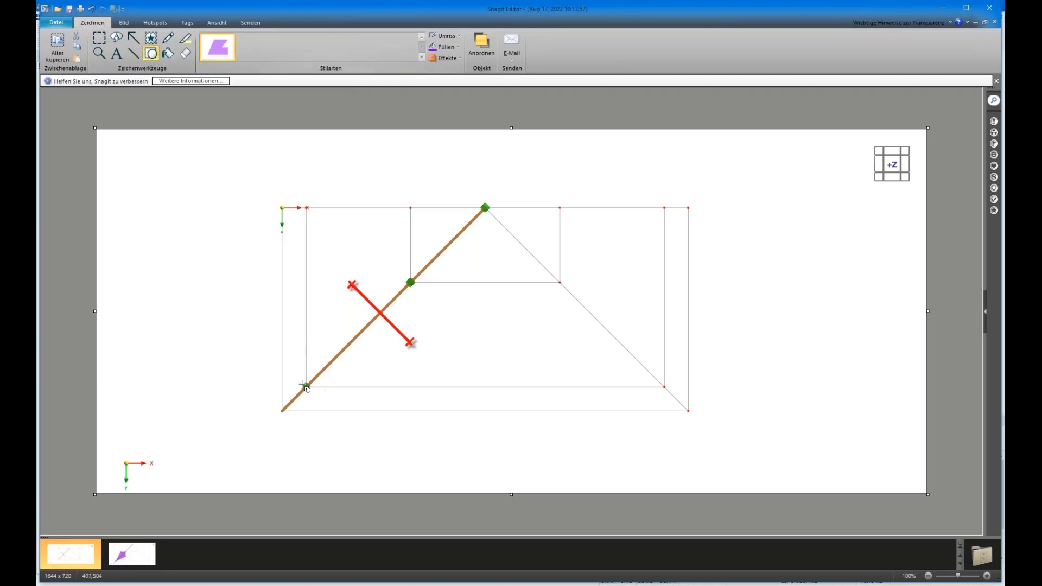
click(306, 386)
click(352, 284)
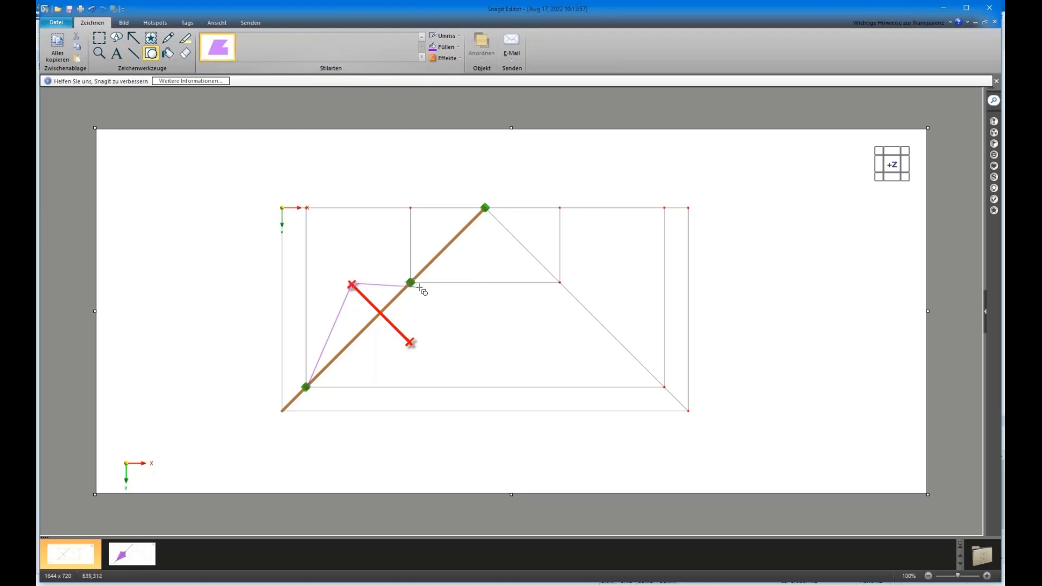
click(411, 282)
double_click(410, 343)
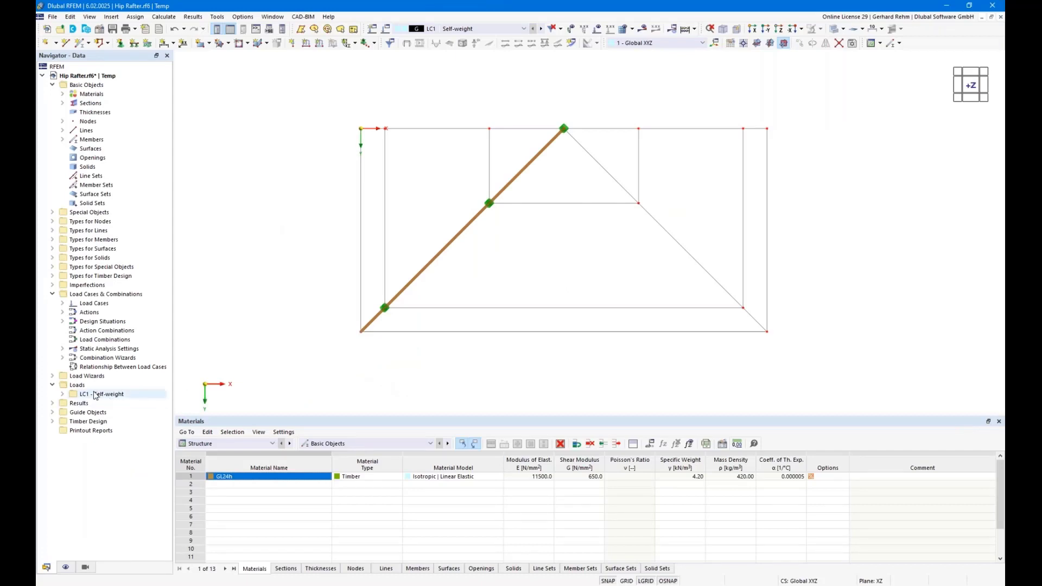
In RFEM, review the geometry settings of the Member Loads from Area Load wizard, and close it without generating loads
double_click(91, 375)
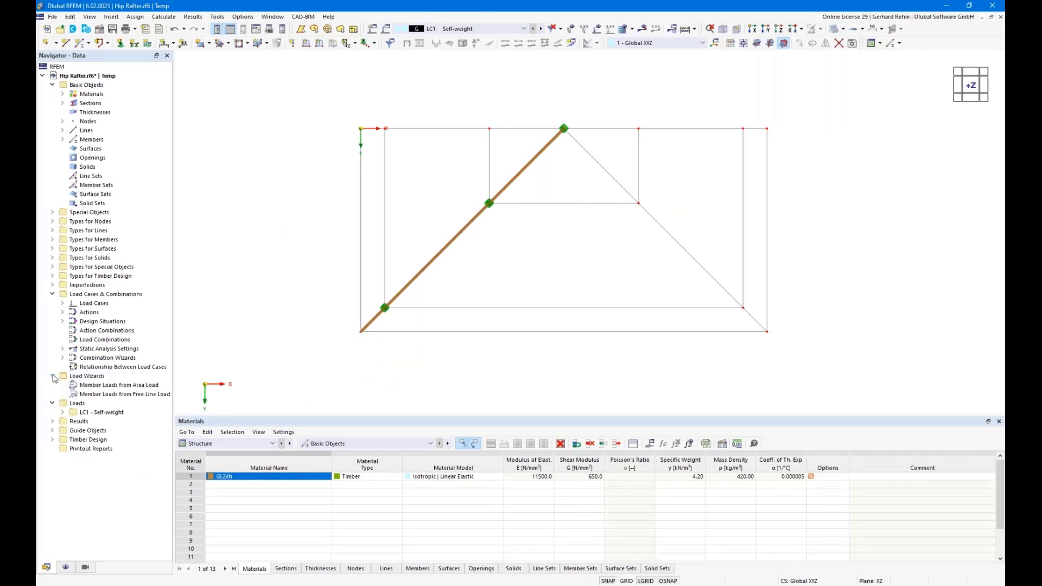
click(114, 385)
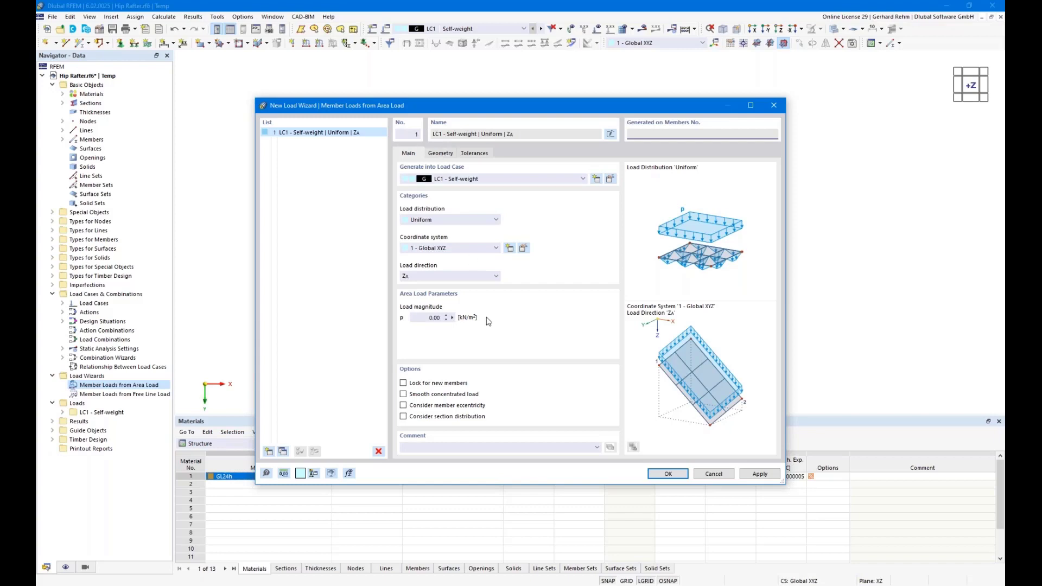
click(441, 154)
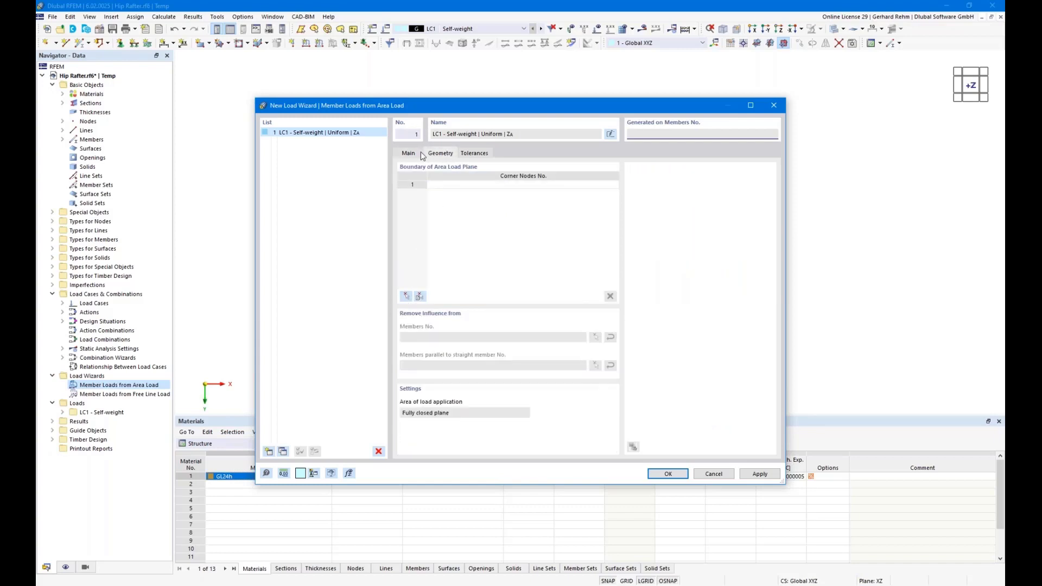
drag(427, 105, 616, 77)
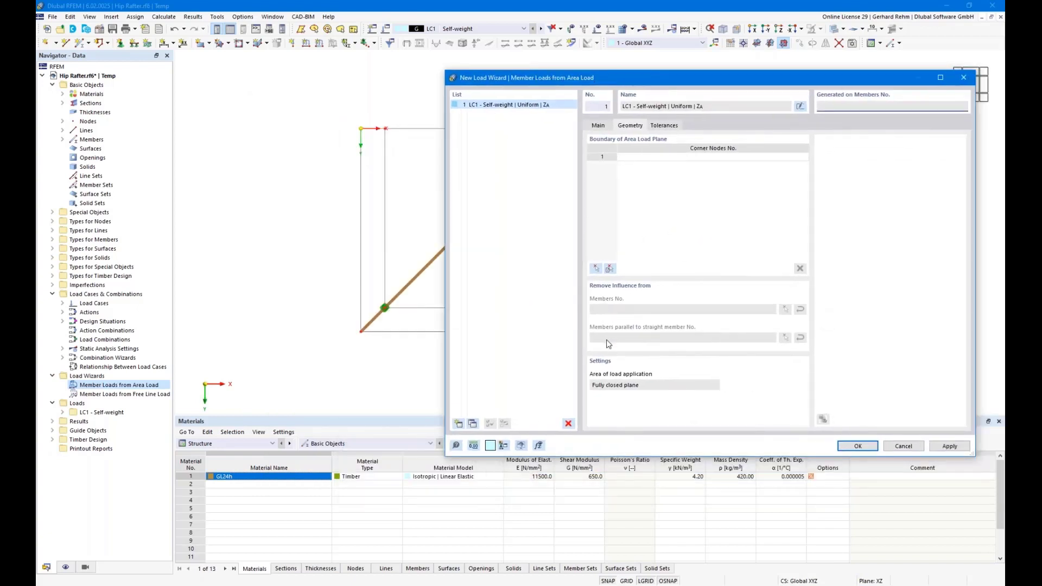
drag(520, 76, 679, 195)
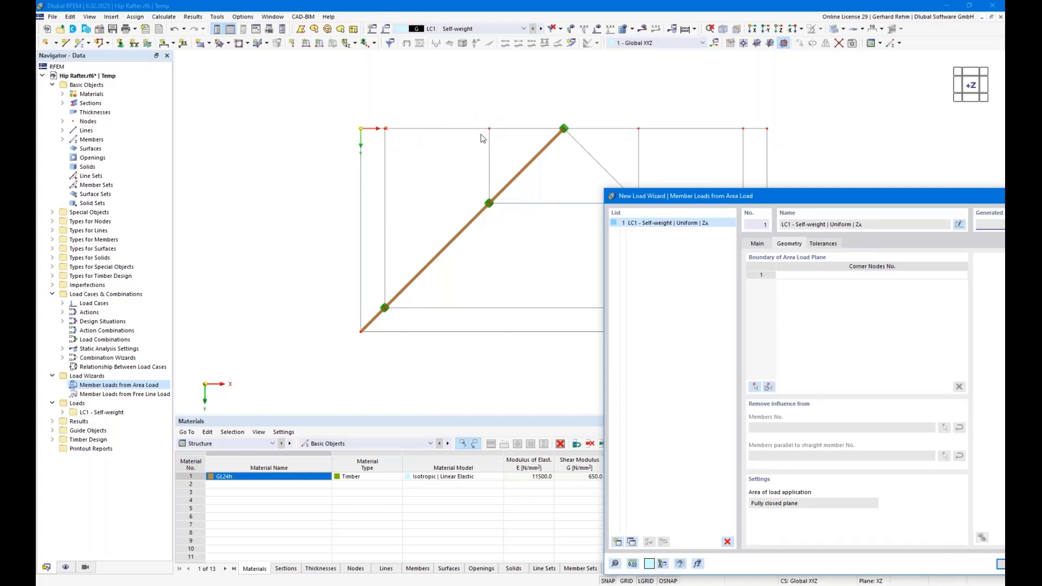
drag(632, 193, 581, 68)
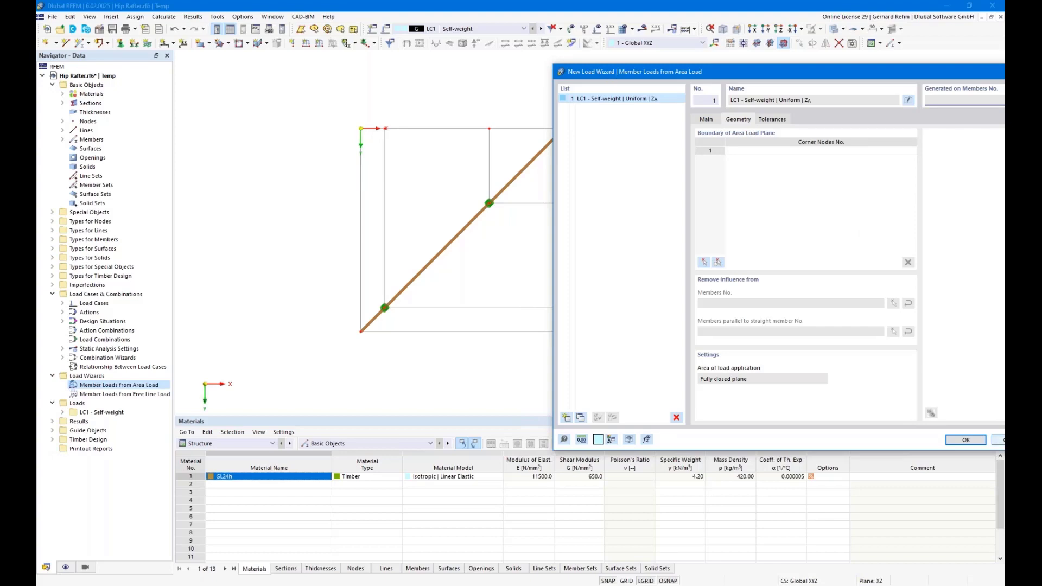
click(998, 439)
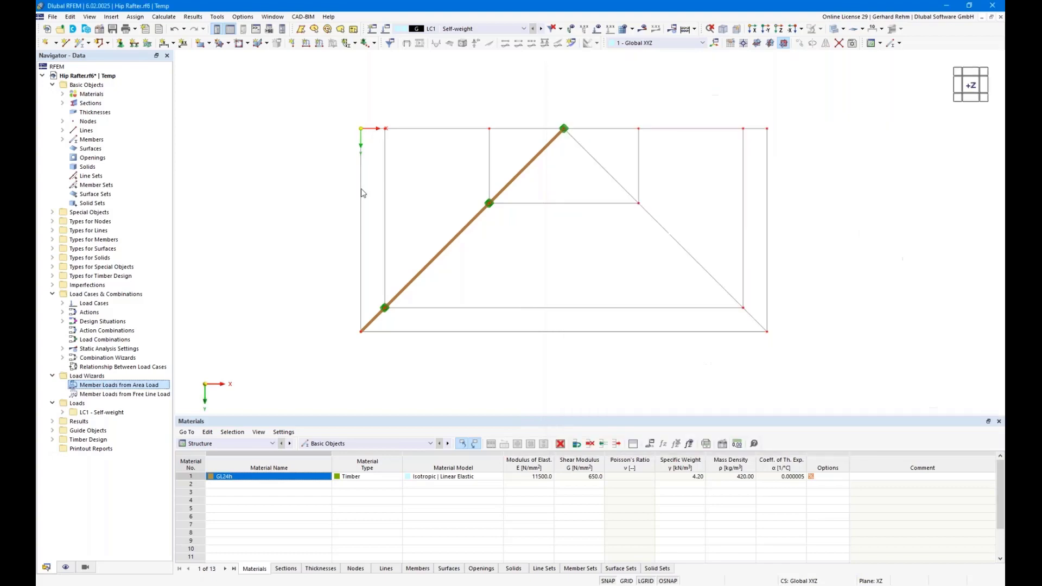
Create a Load Transfer surface on the triangular roof face beside the hip rafter by selecting its boundary lines
click(209, 44)
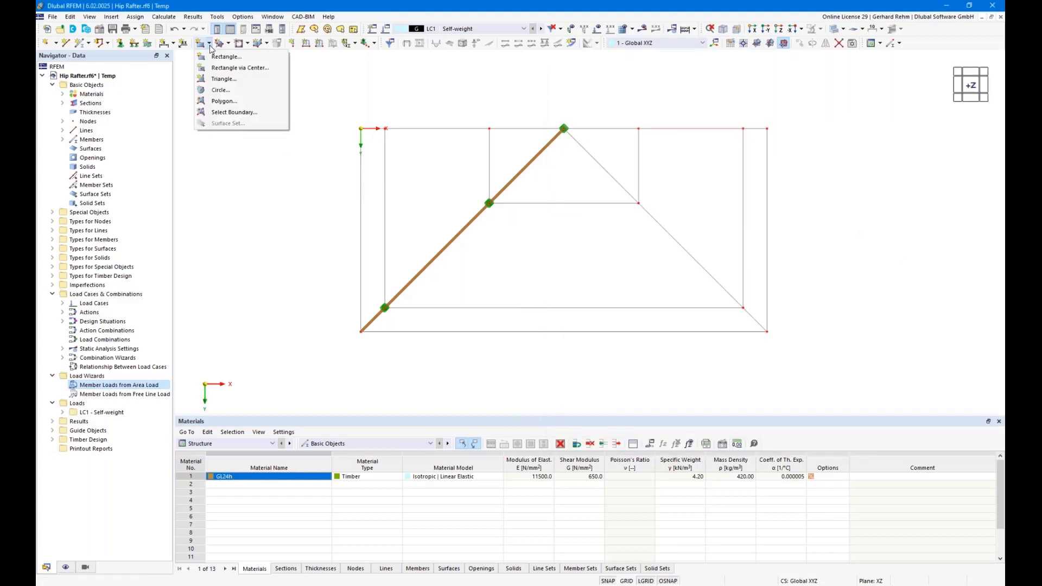
click(223, 117)
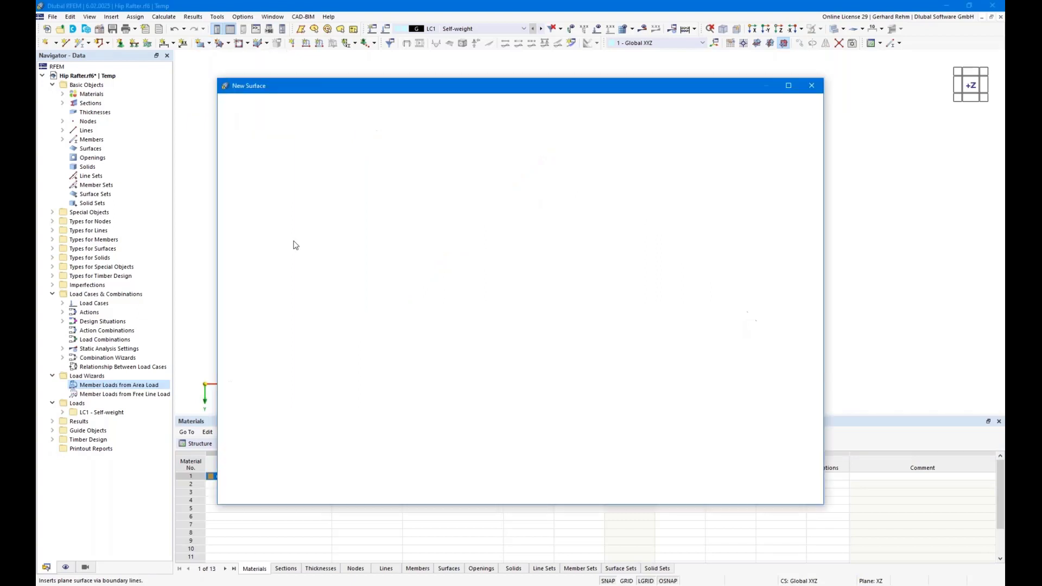
click(267, 163)
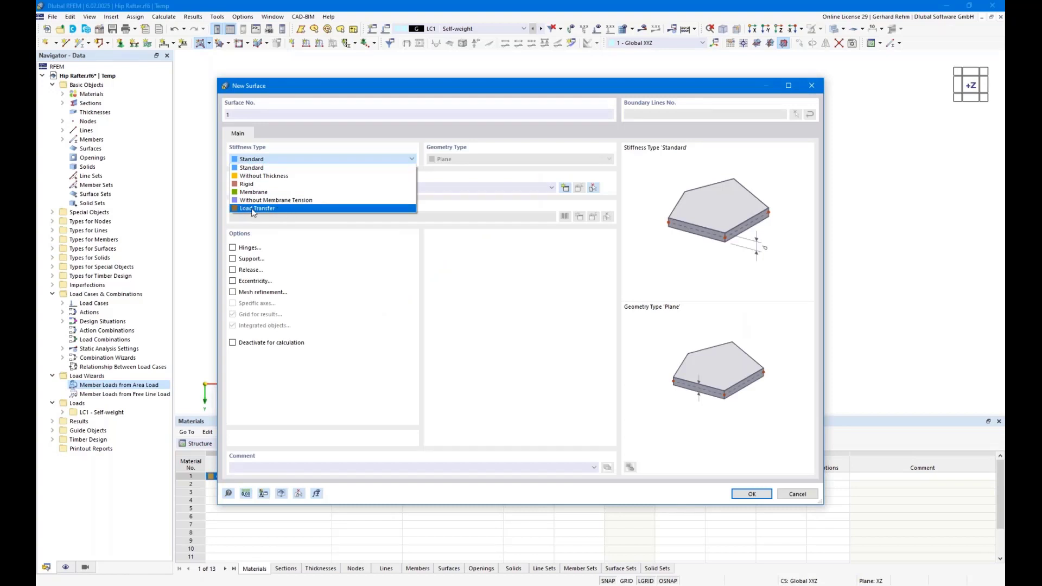
click(253, 210)
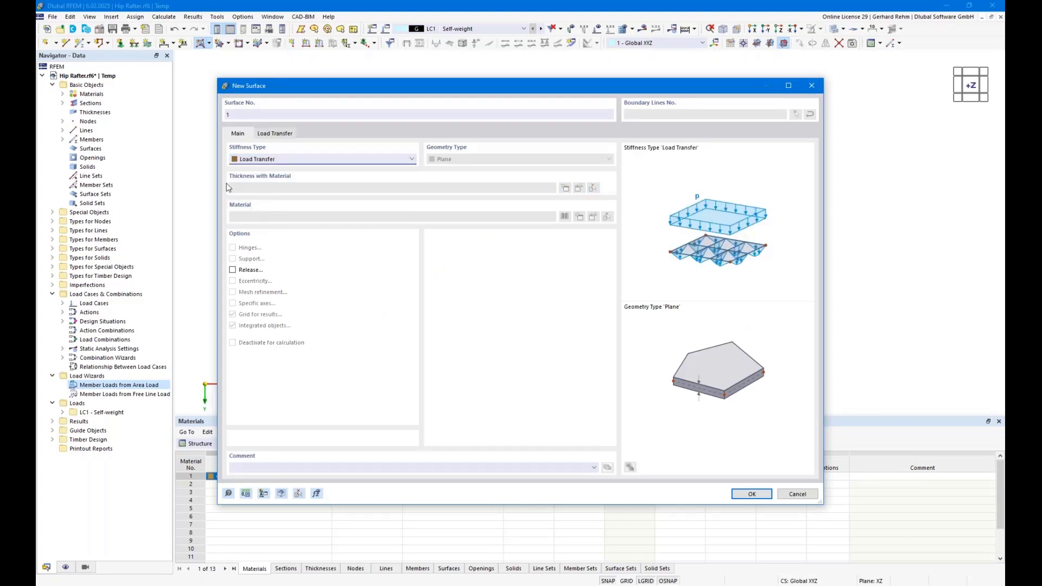
click(744, 494)
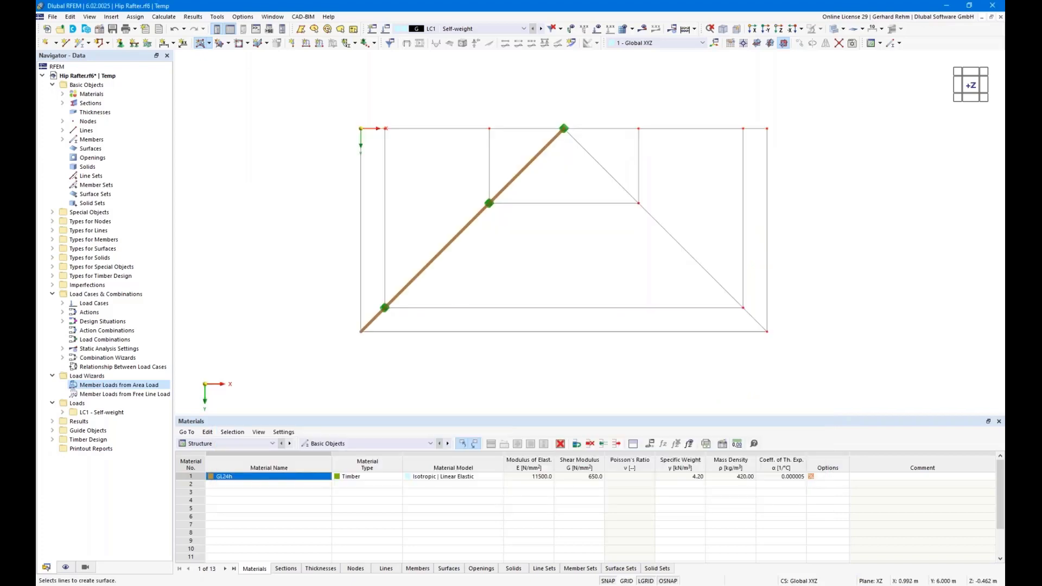
click(361, 255)
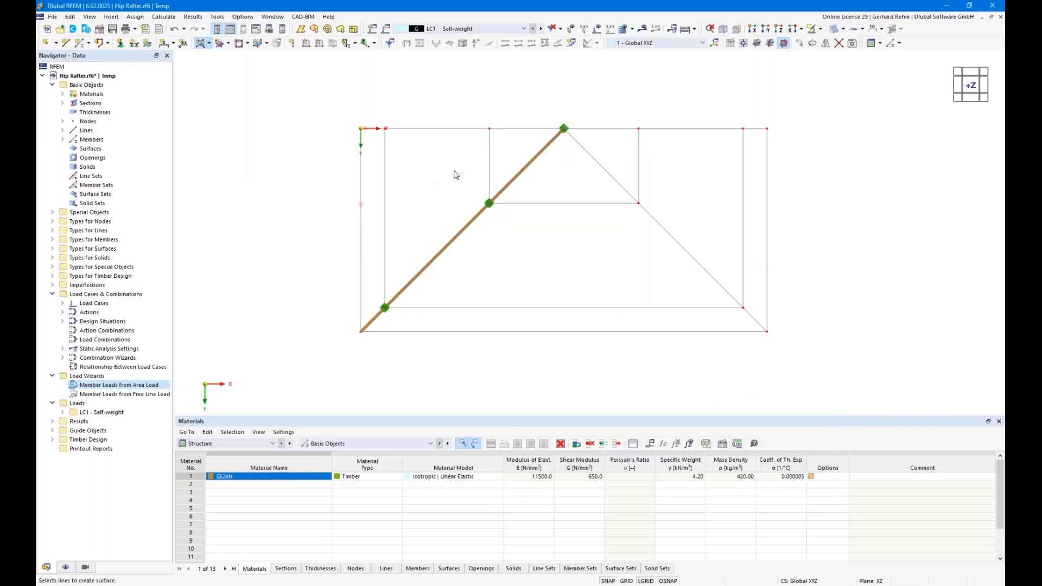
click(410, 129)
click(454, 237)
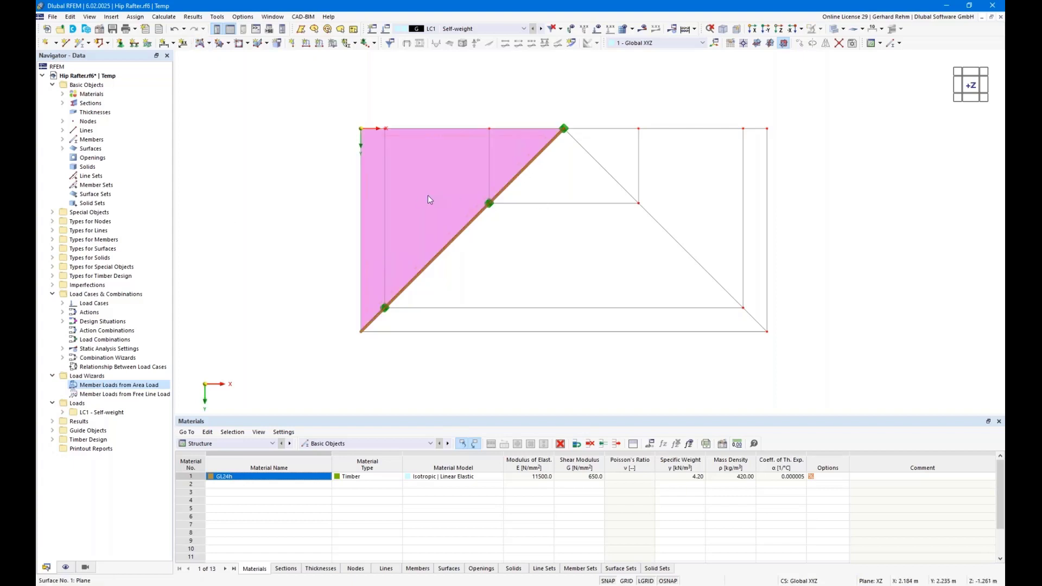
Define a second boundary-selected surface with the stiffness type Load Transfer
click(200, 42)
click(751, 494)
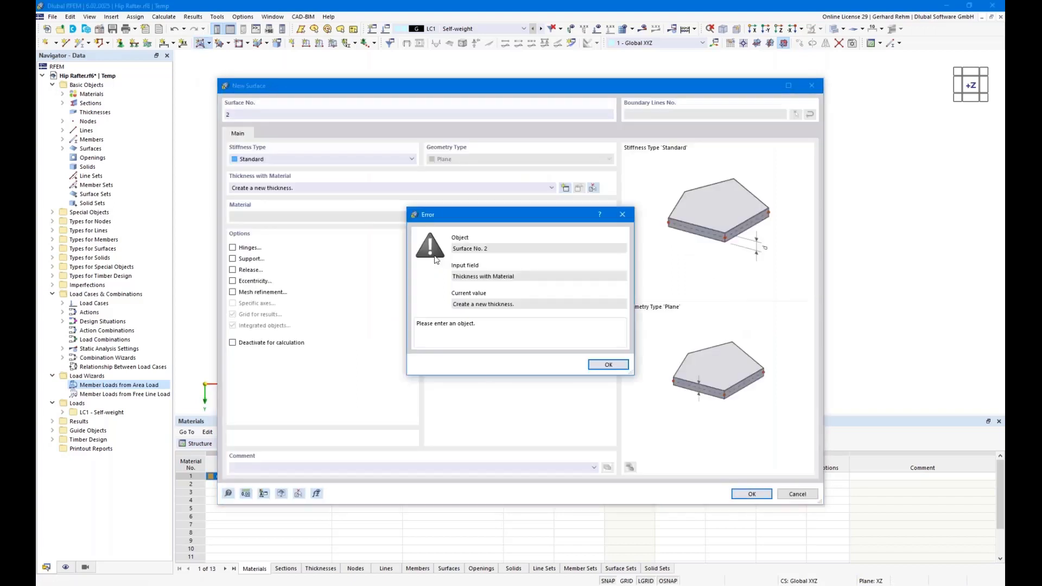
click(609, 366)
click(273, 158)
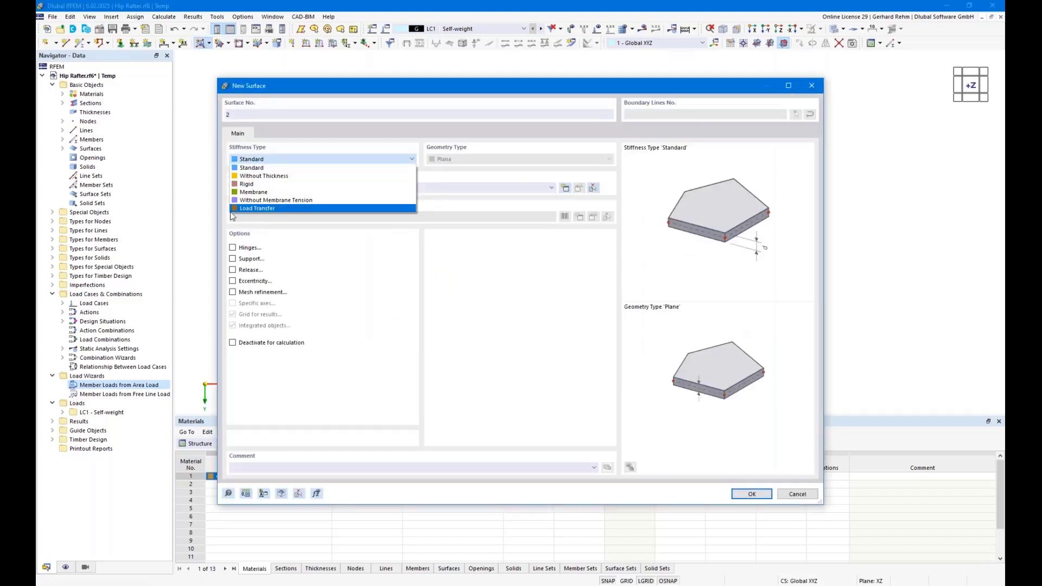
click(258, 202)
click(752, 494)
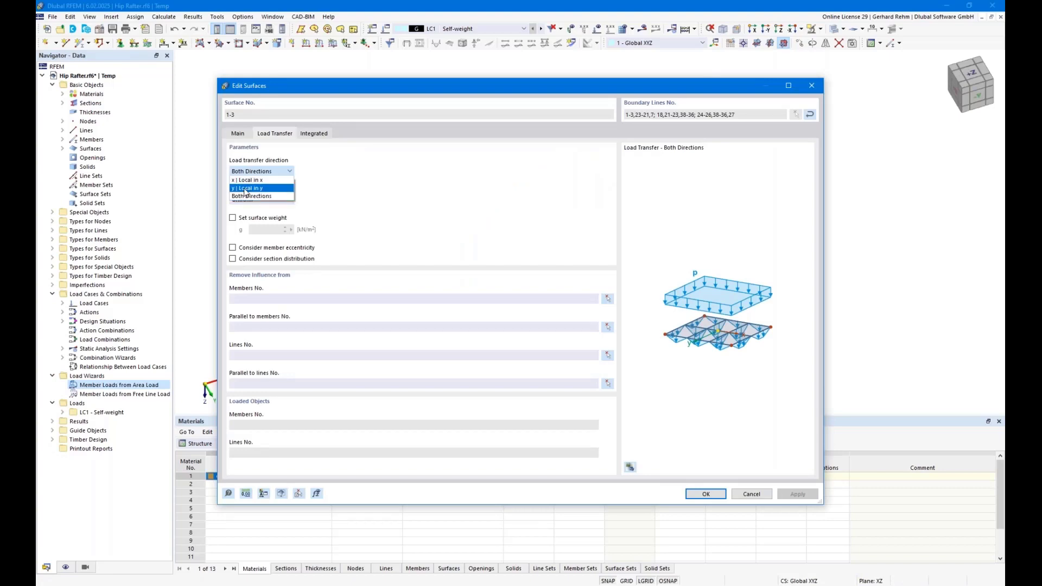
Try to set the load transfer direction of surfaces 1-3 to y | Local in y
click(456, 87)
drag(476, 85, 781, 72)
click(561, 187)
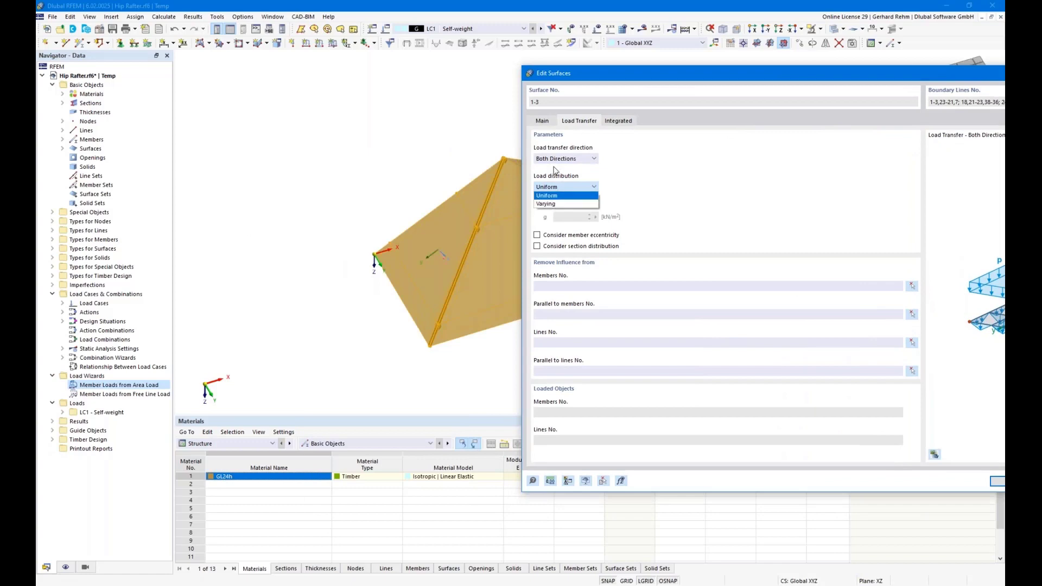
click(564, 158)
click(554, 176)
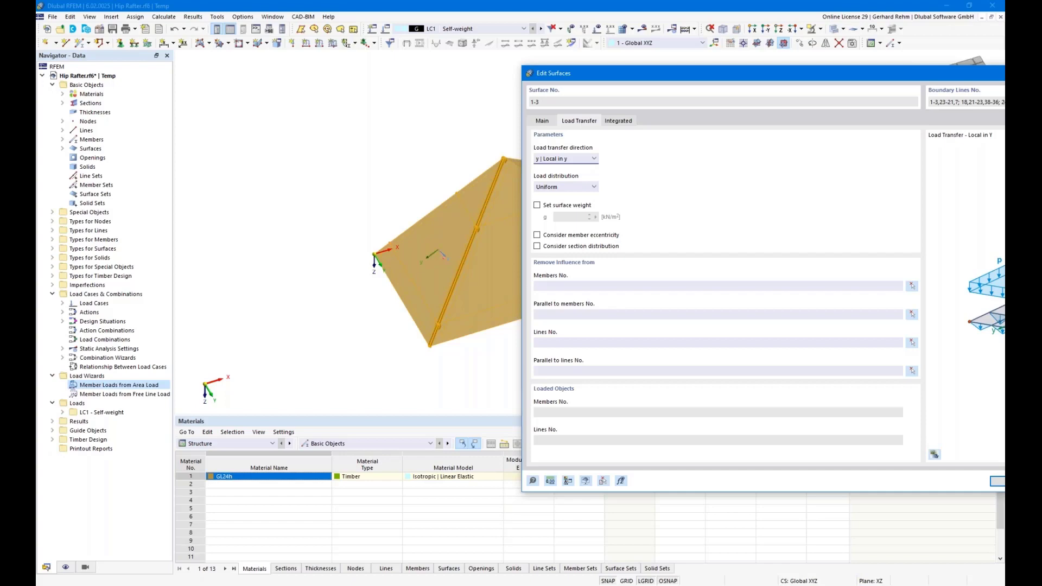
key(Return)
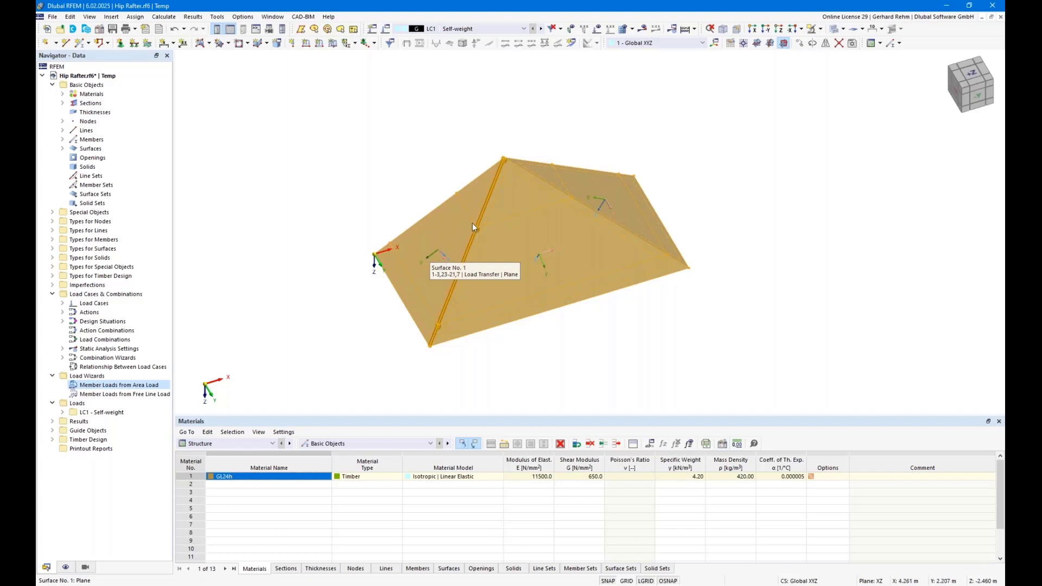
Apply the load transfer direction y | Local in y to roof surfaces 1-3 and clear the selection
double_click(424, 275)
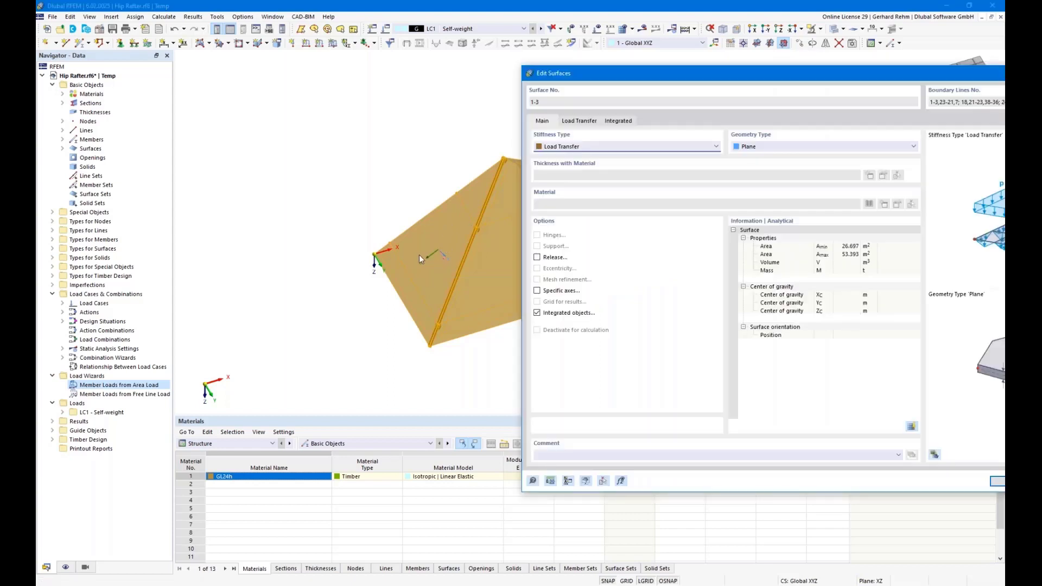
click(579, 122)
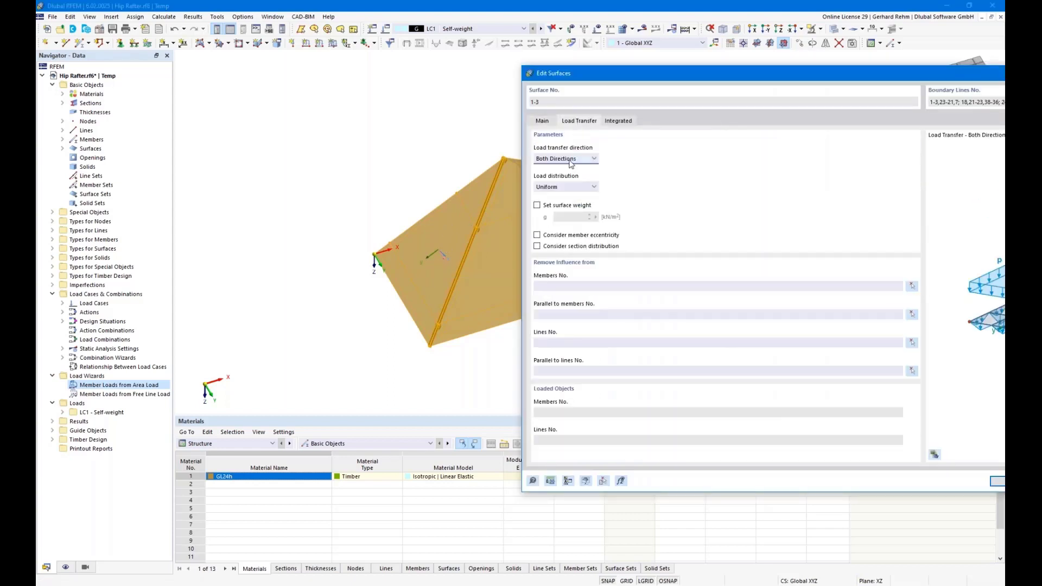
click(571, 159)
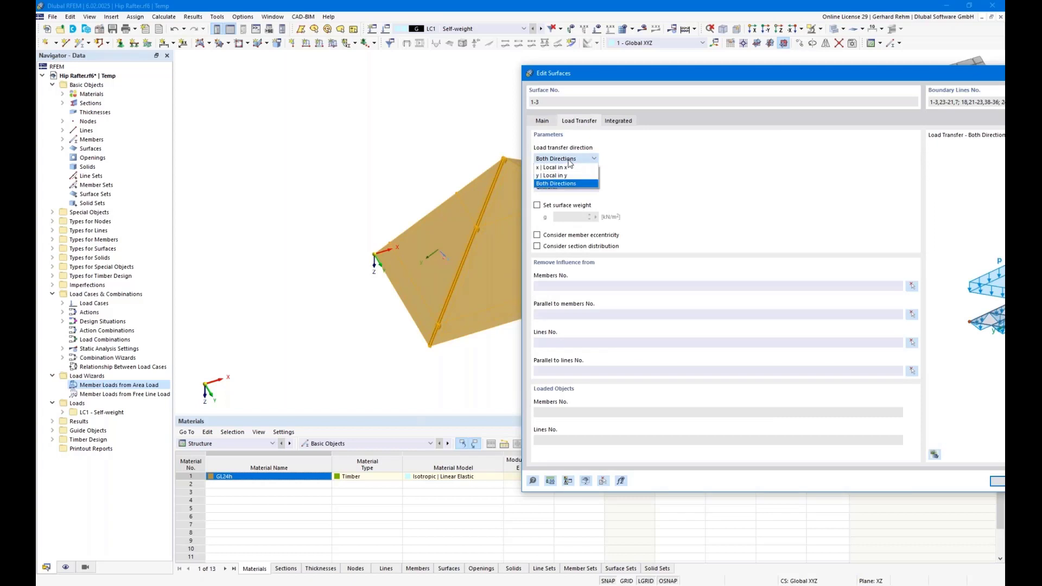
click(550, 175)
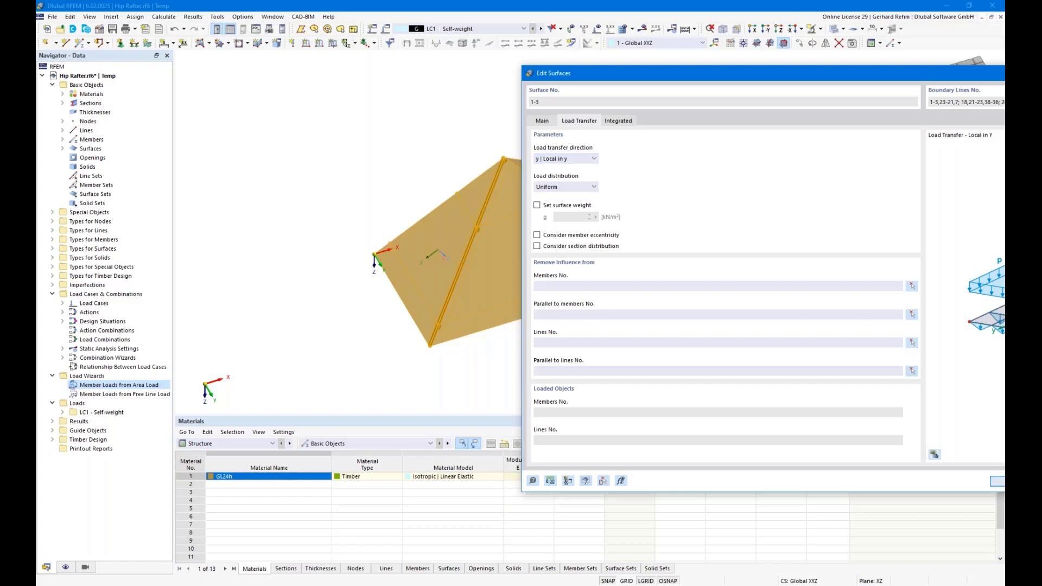
click(993, 481)
click(758, 318)
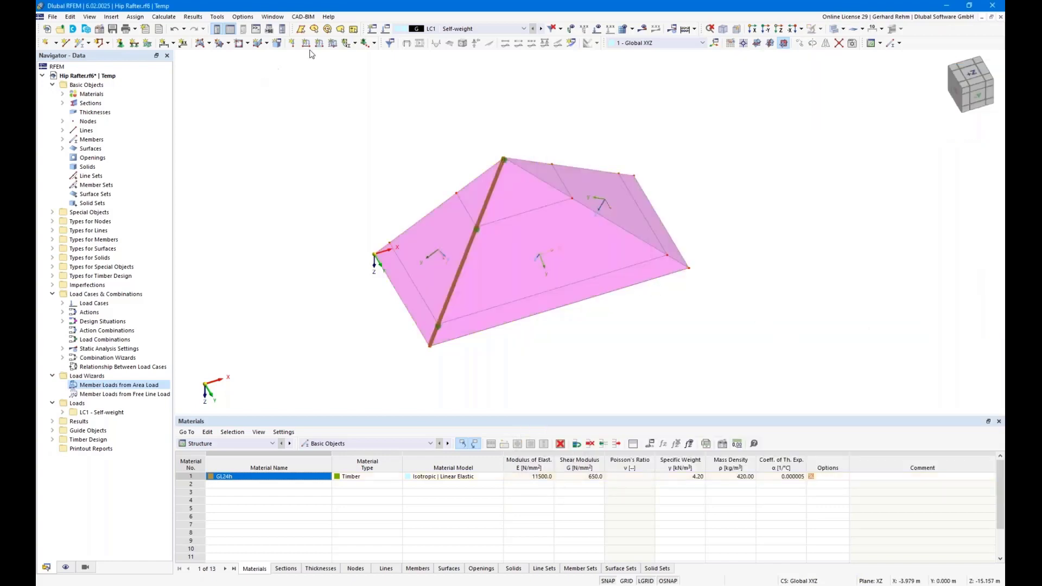
Apply a uniform 1.5 kN/m² force surface load in load case LC1 - Self-weight to roof surface 1 beside the hip rafter
click(333, 44)
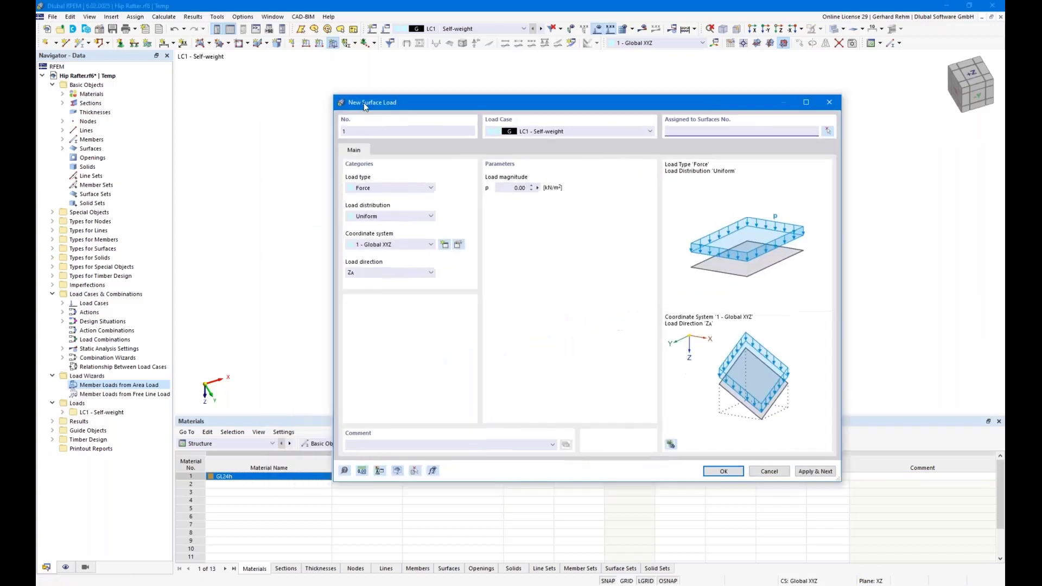
drag(364, 103, 331, 117)
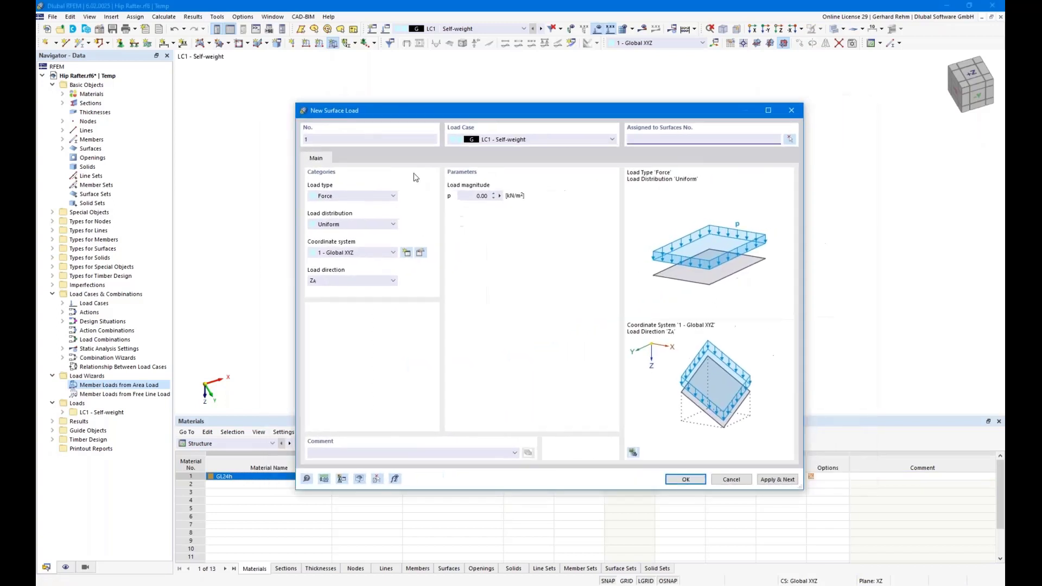
click(481, 196)
text(1,5)
click(677, 480)
click(457, 233)
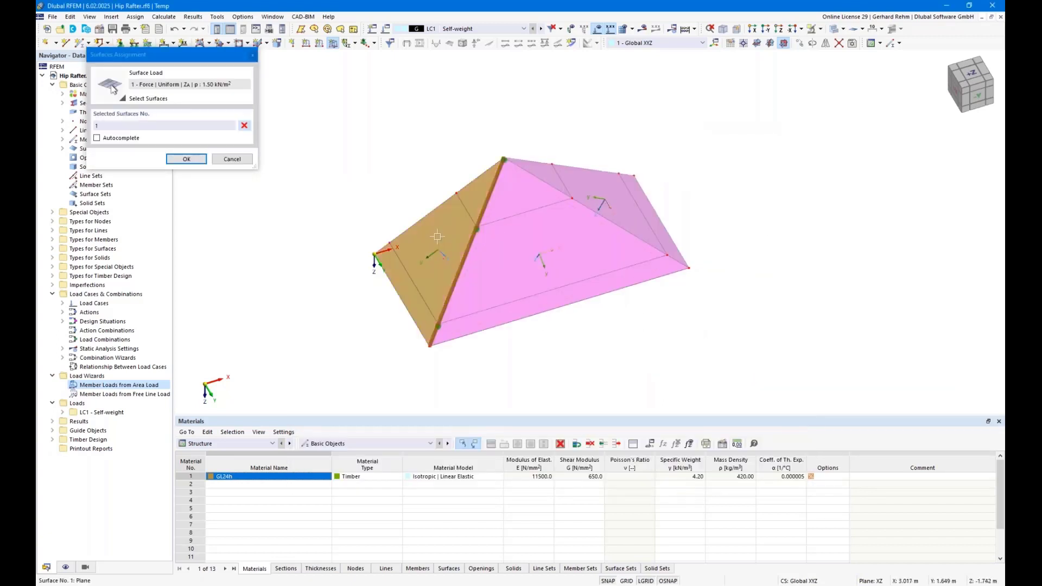
click(187, 159)
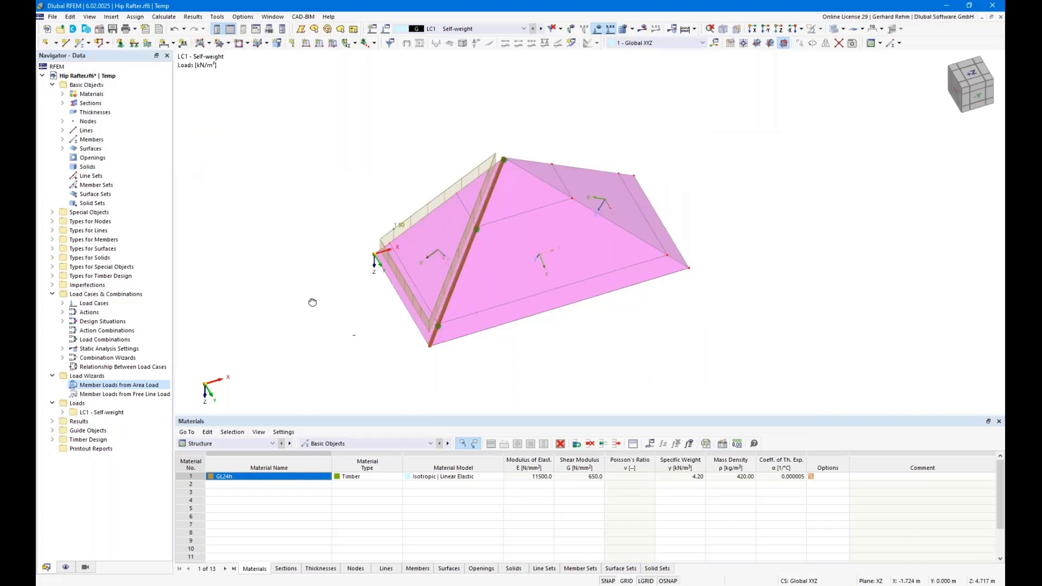
Display the load transfer of roof surface 1 separately to view the member loads on the hip rafter
ctrl+middle_drag(312, 302, 379, 284)
right_click(379, 284)
click(338, 255)
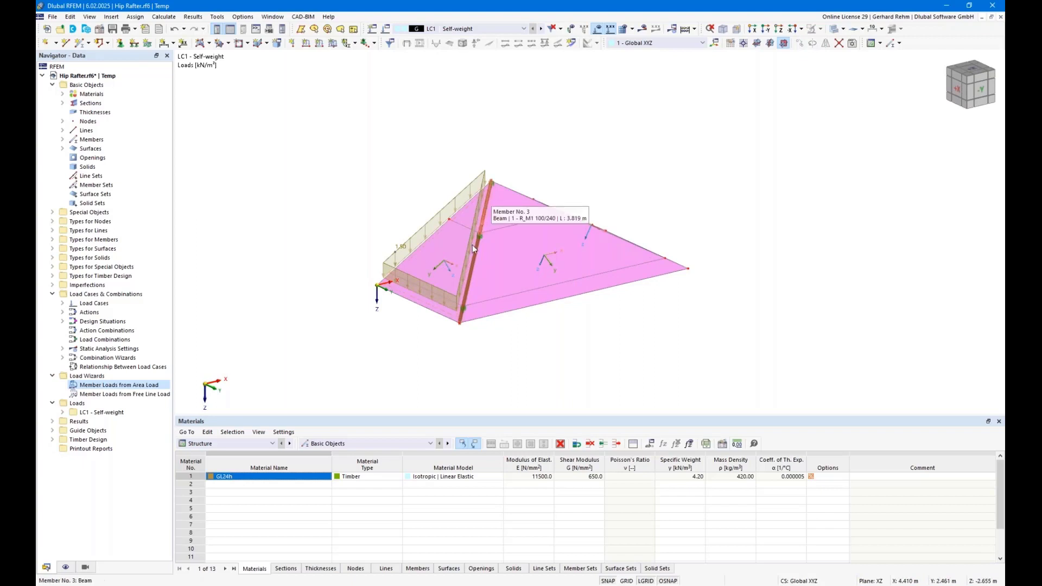
right_click(441, 261)
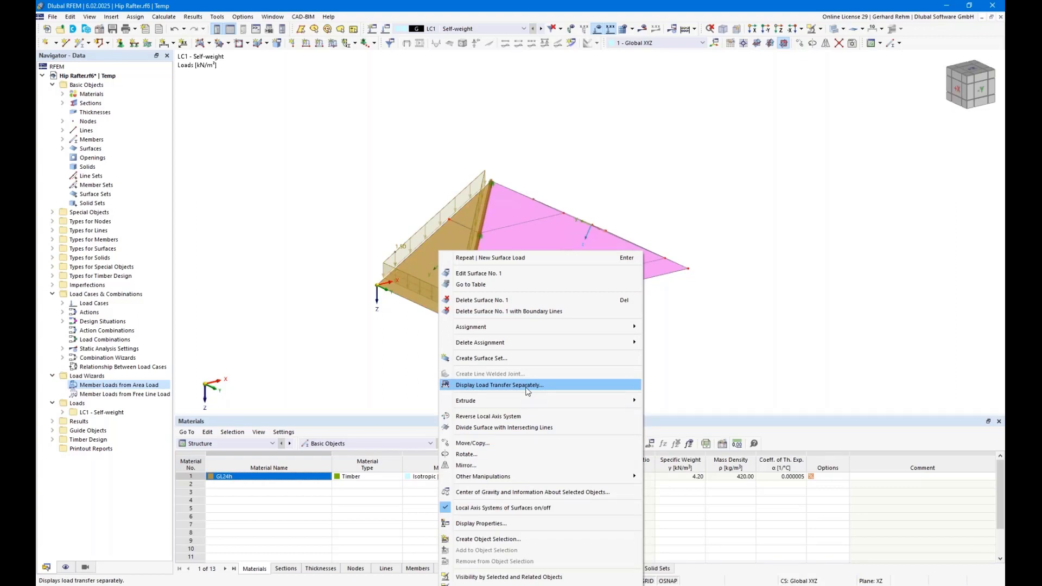
click(526, 387)
ctrl+middle_drag(561, 356, 715, 312)
right_click(719, 316)
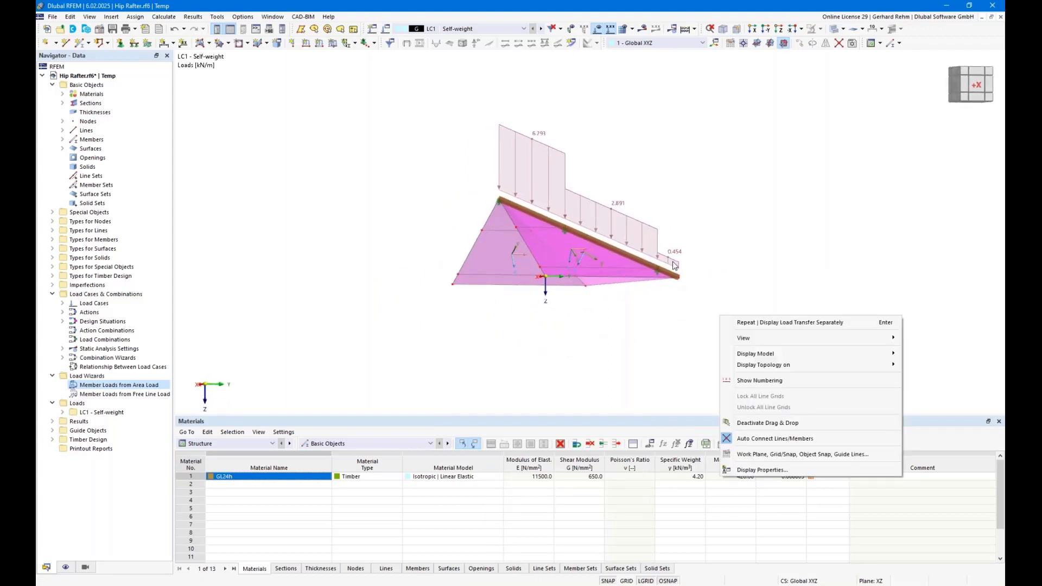
click(686, 308)
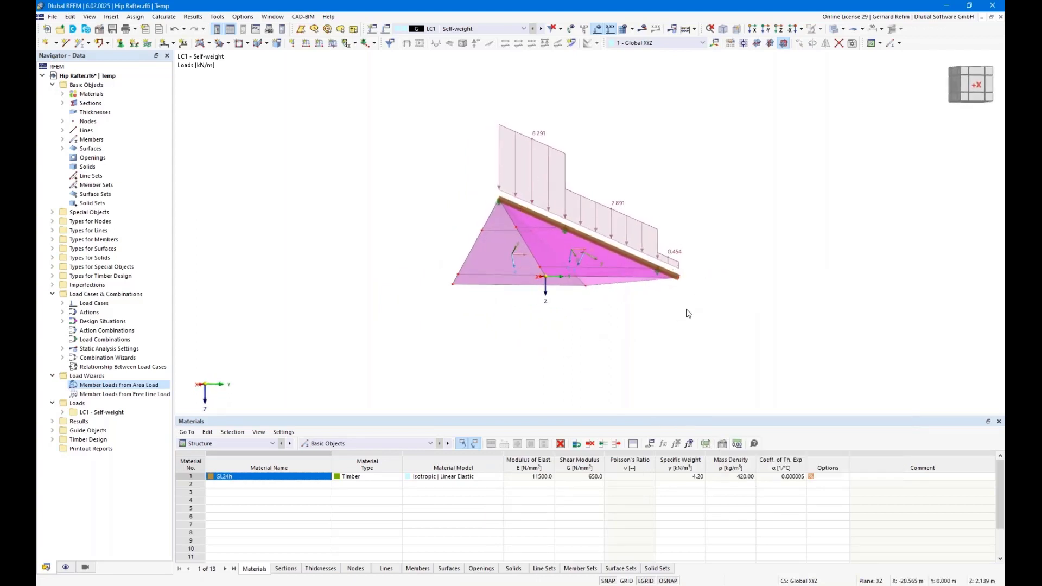
ctrl+middle_drag(794, 303, 710, 326)
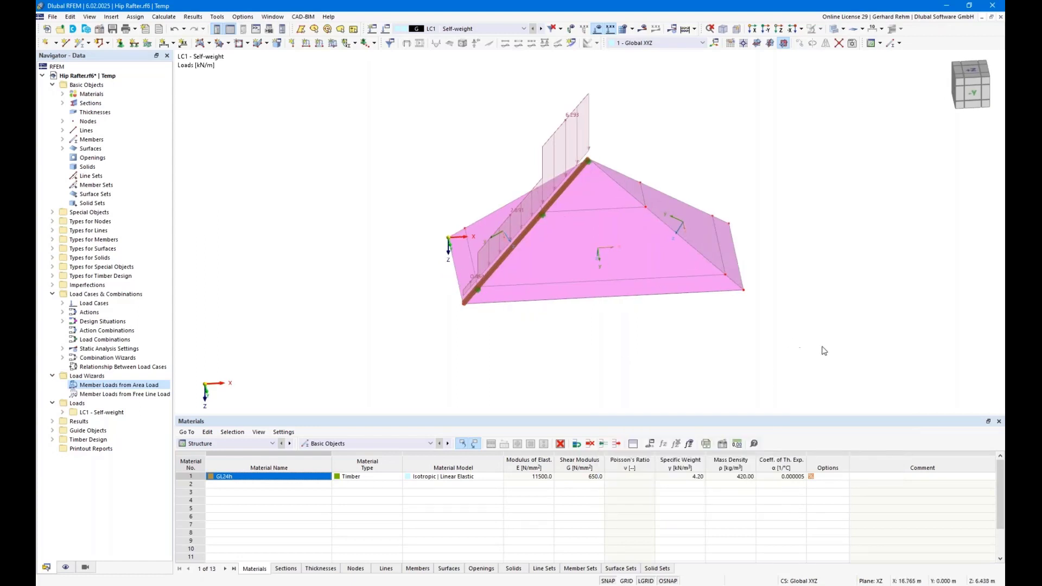
Select the whole model and set the load distribution of load transfer surfaces 1-3 to Varying
drag(824, 347, 380, 106)
double_click(604, 252)
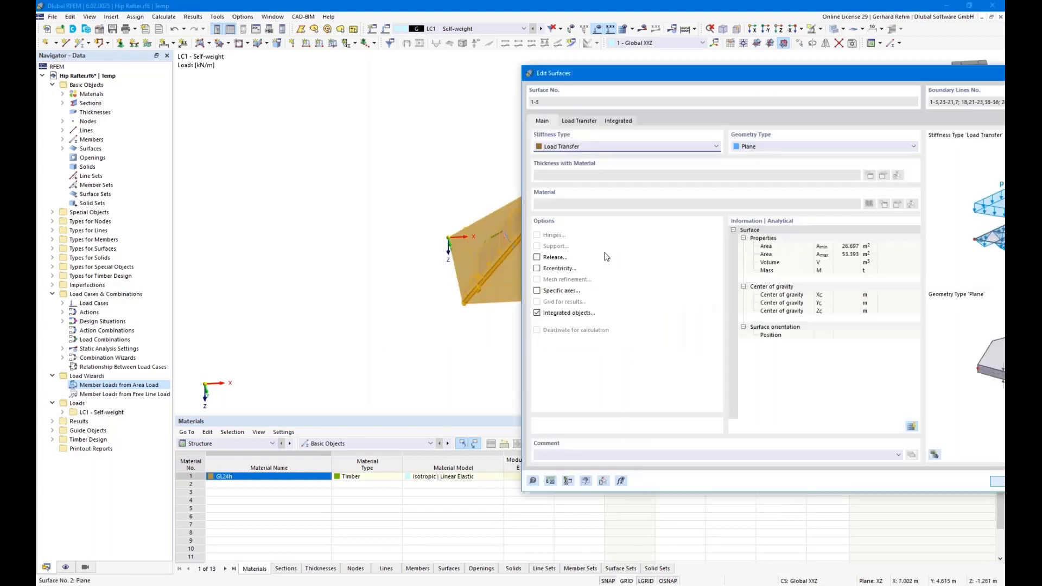
click(569, 123)
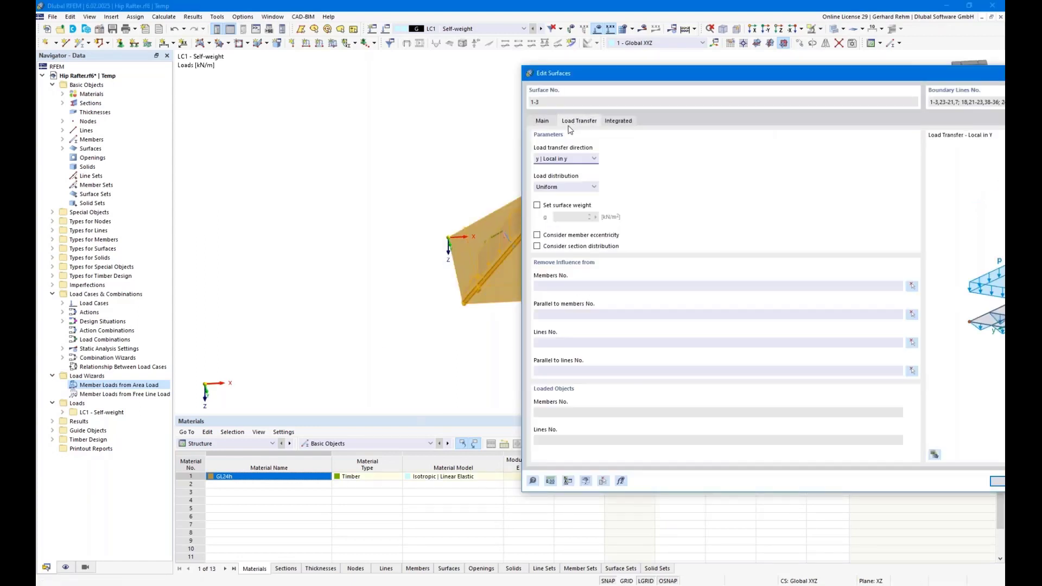
click(550, 188)
click(552, 204)
click(553, 188)
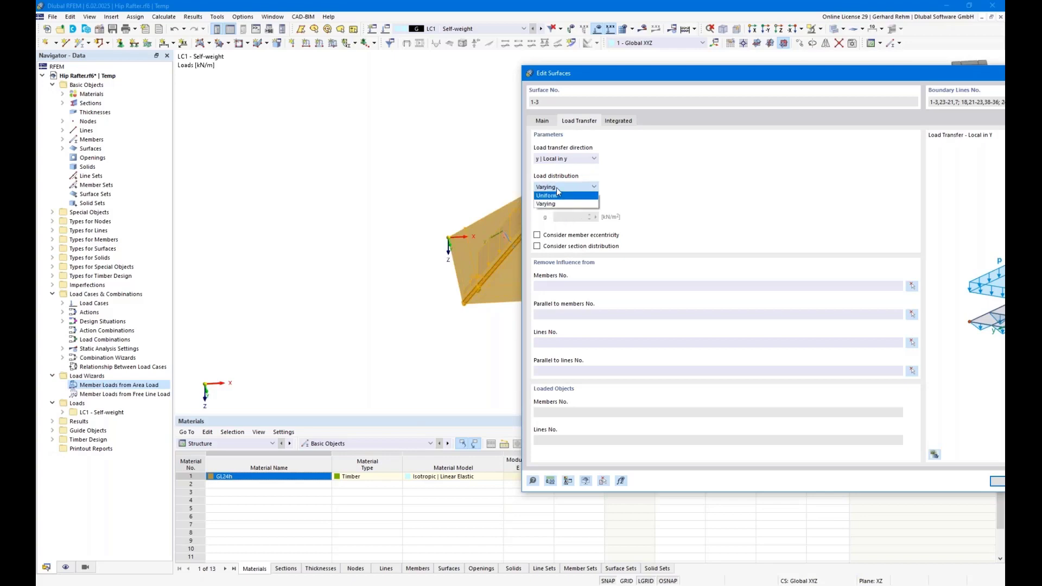
click(547, 203)
drag(604, 81, 426, 67)
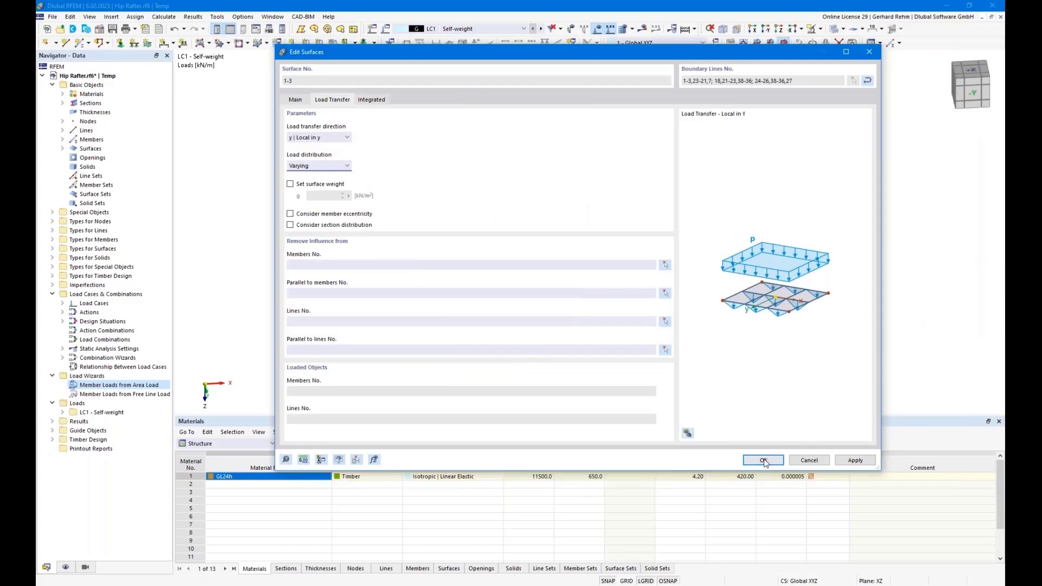
click(765, 459)
click(637, 328)
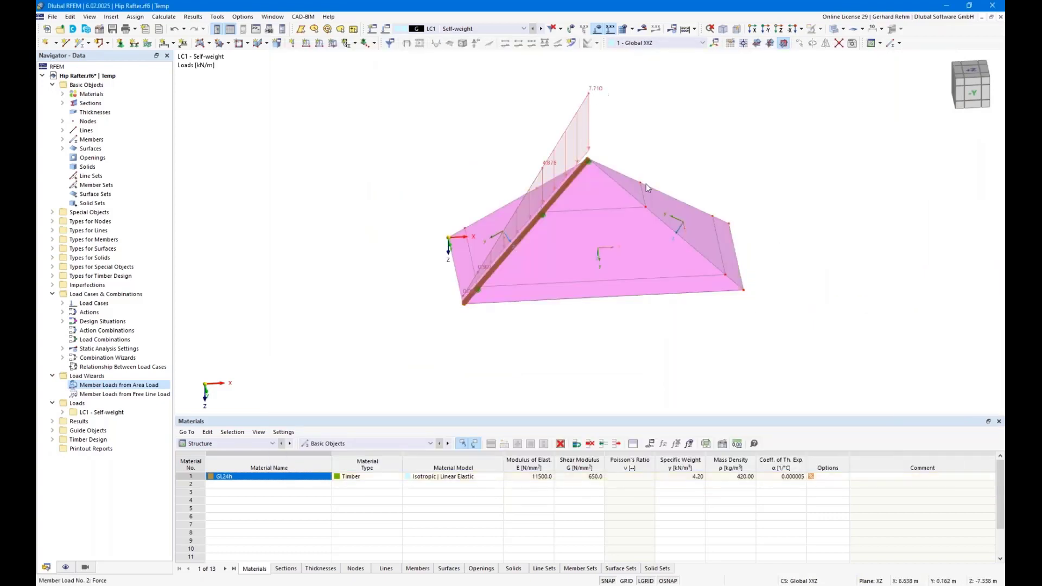
Examine the varying load along the hip rafter and check the loaded members and lines of surface 1 without changing it
ctrl+middle_drag(403, 243, 513, 229)
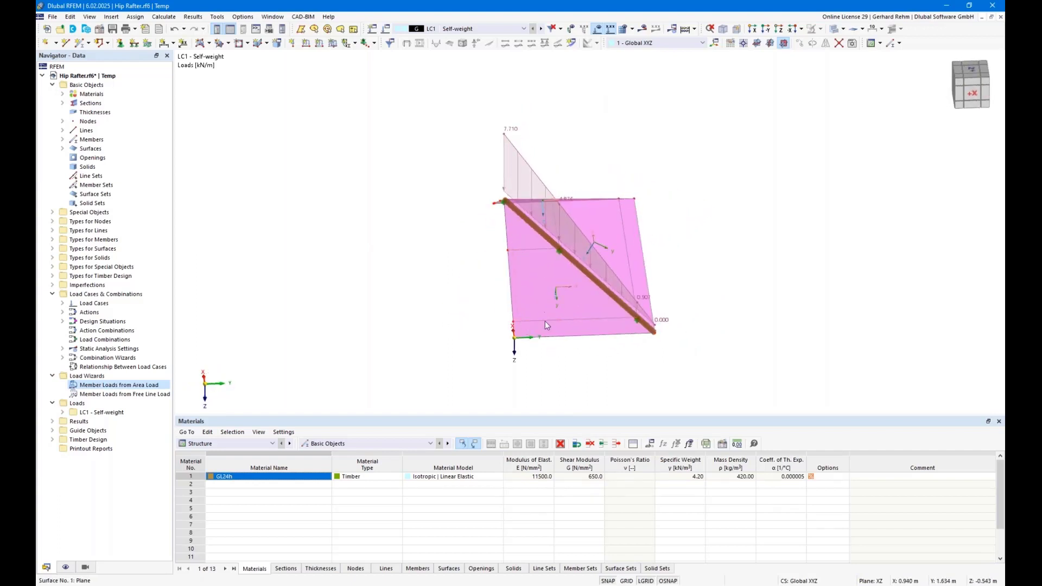
ctrl+middle_drag(516, 248, 542, 288)
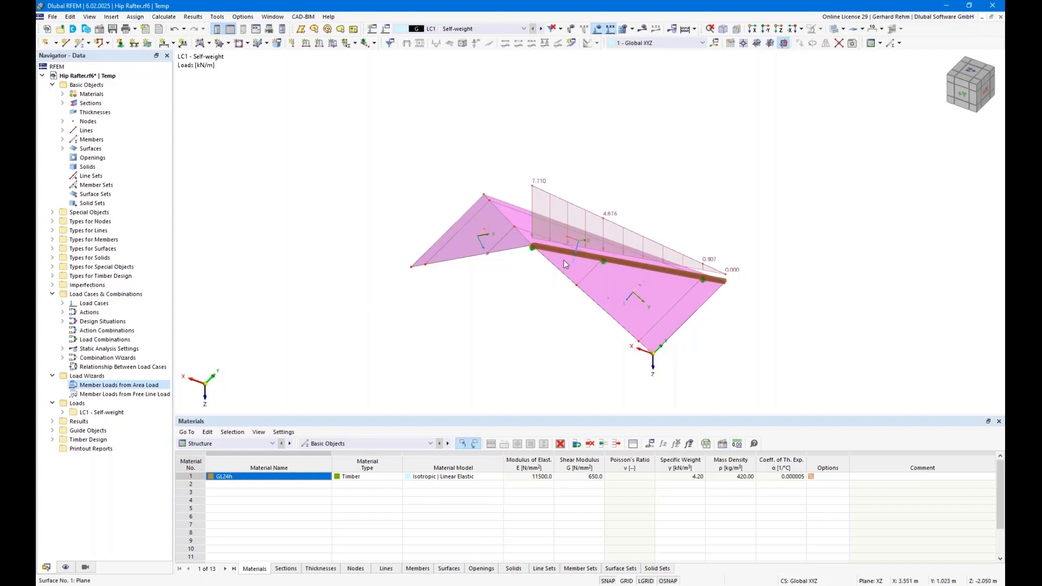
ctrl+middle_drag(532, 249, 278, 285)
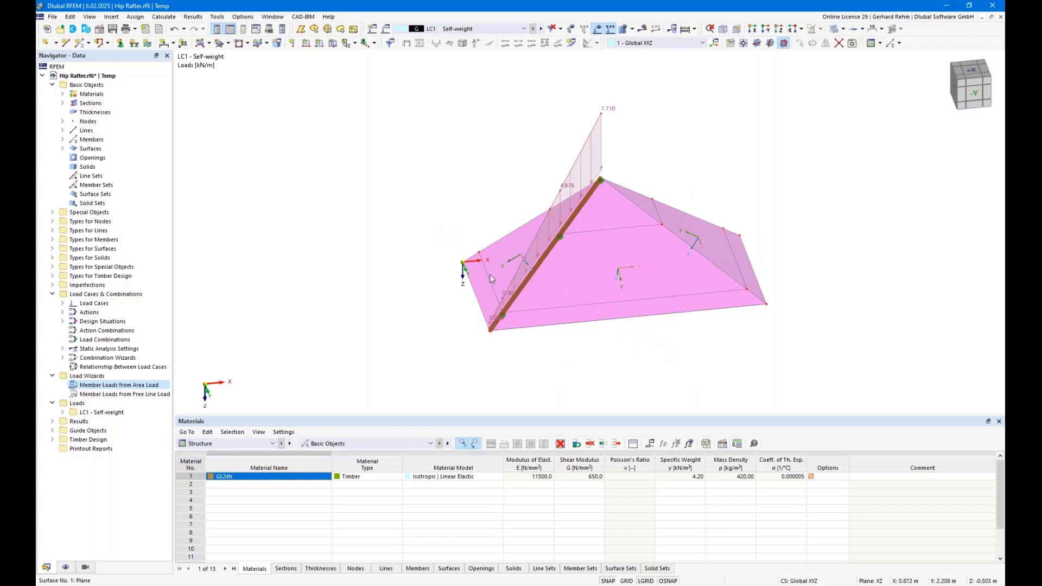
double_click(501, 261)
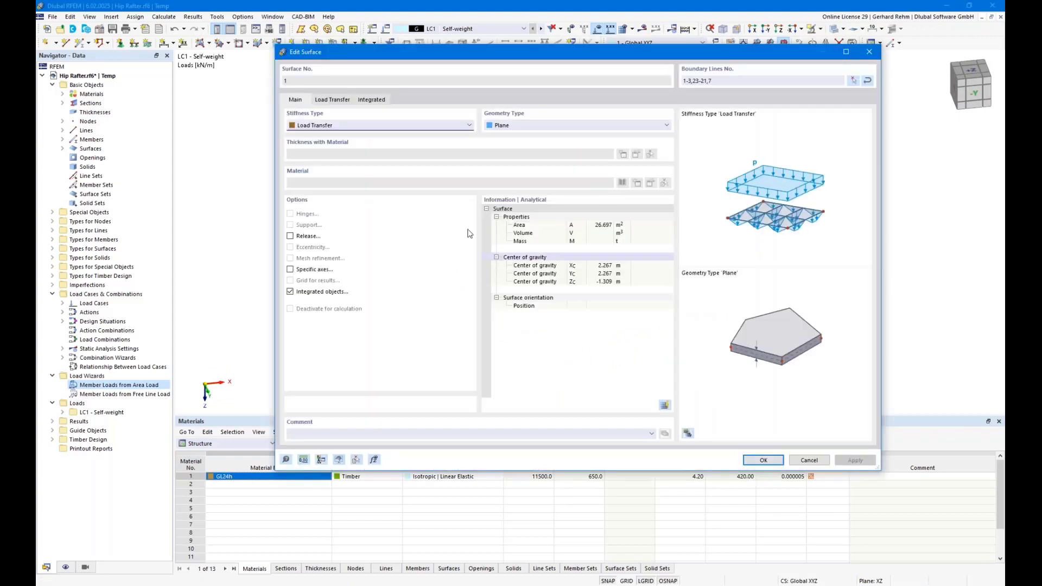
click(327, 103)
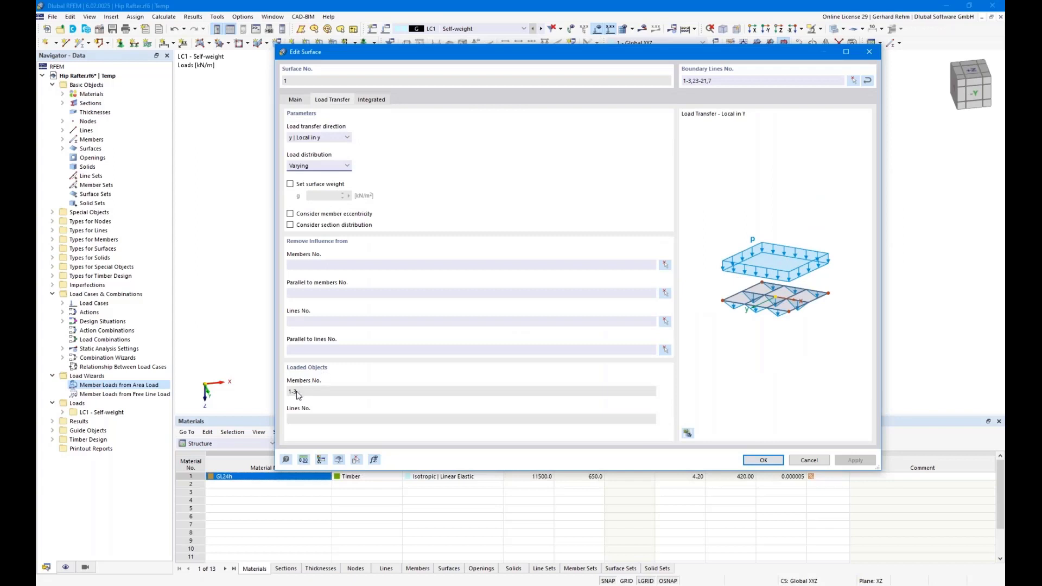
drag(298, 392, 274, 401)
click(311, 418)
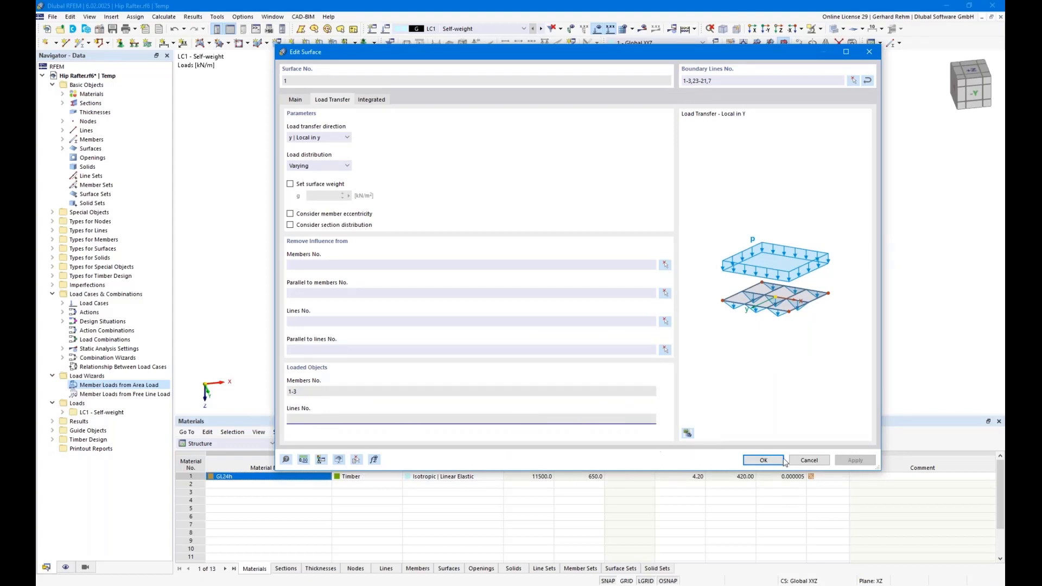
click(809, 461)
Assign the hinged line support to the upper and lower horizontal lines on roof surface 1
ctrl+middle_drag(376, 275, 510, 294)
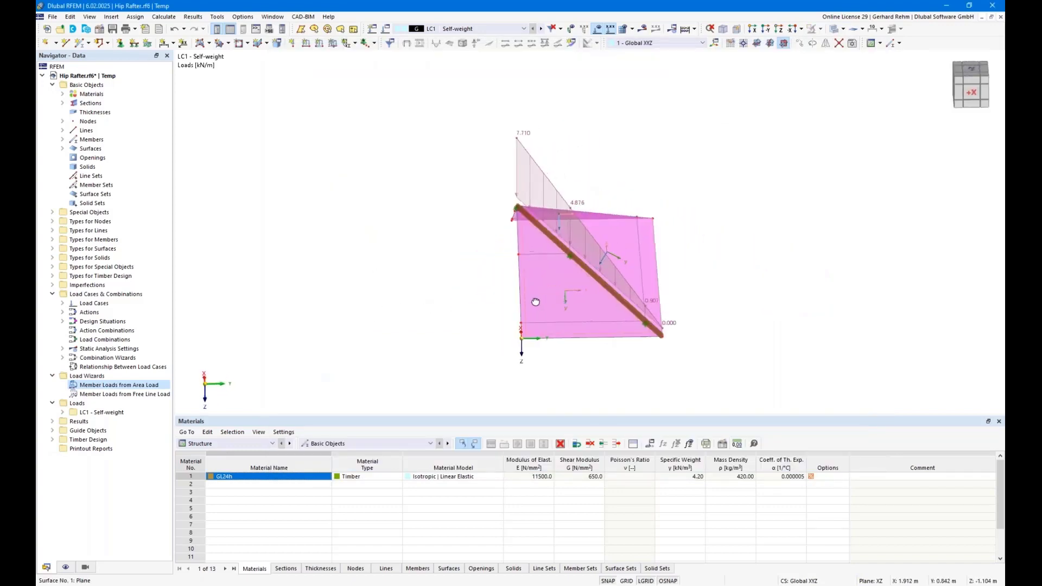
right_click(529, 292)
click(527, 274)
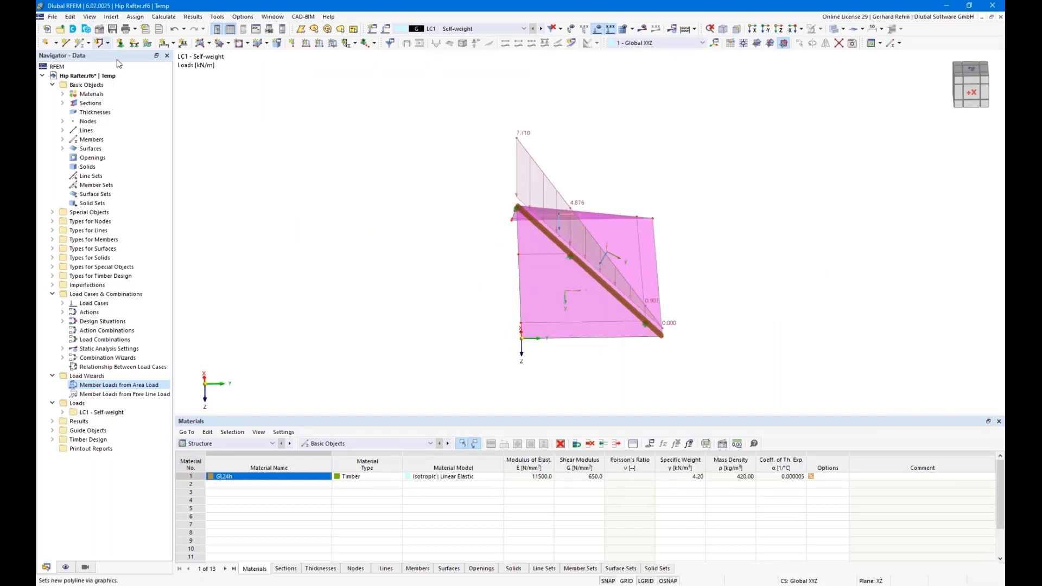
click(131, 46)
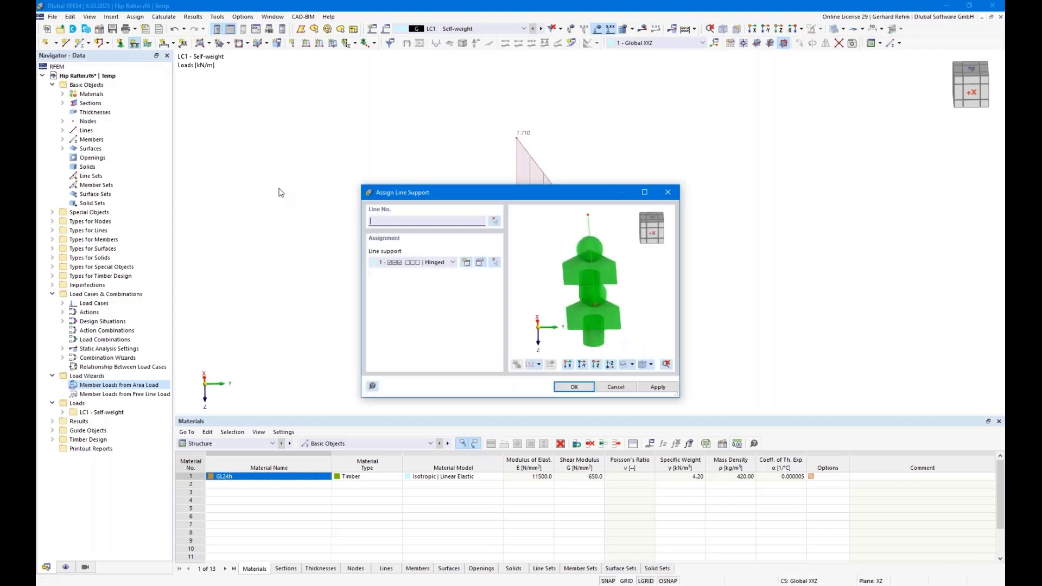
click(563, 386)
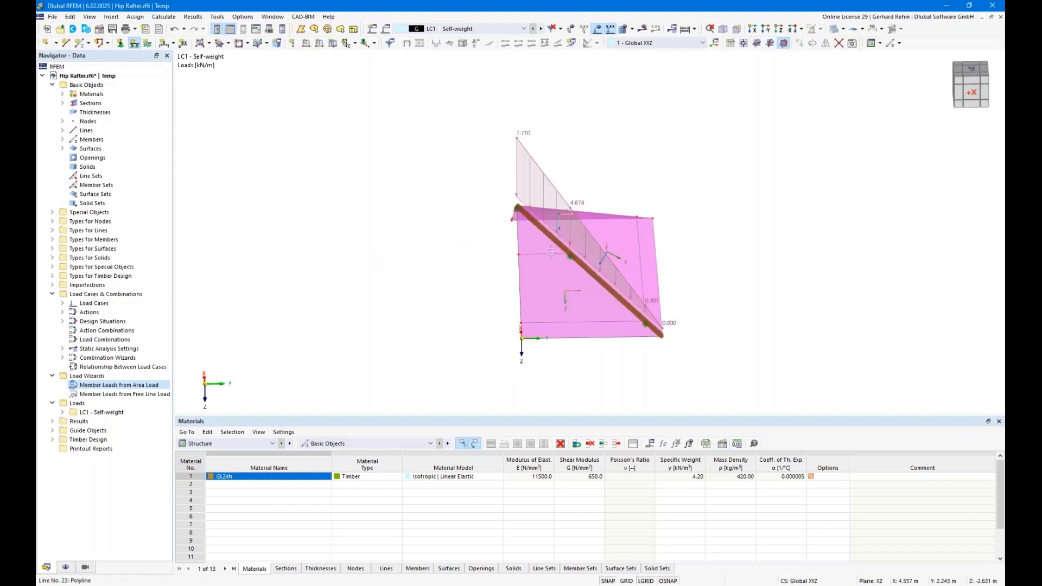
click(539, 254)
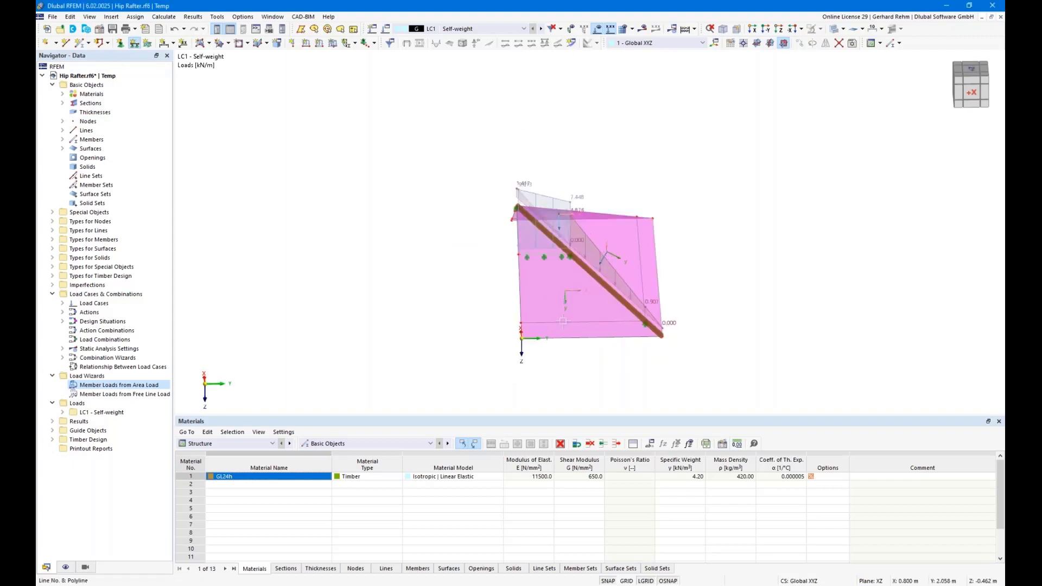
click(569, 323)
Assign the hinged line support to the horizontal lines of the other two roof surfaces and the hip edge between them
ctrl+middle_drag(450, 262, 553, 266)
scroll(458, 277, up, 5)
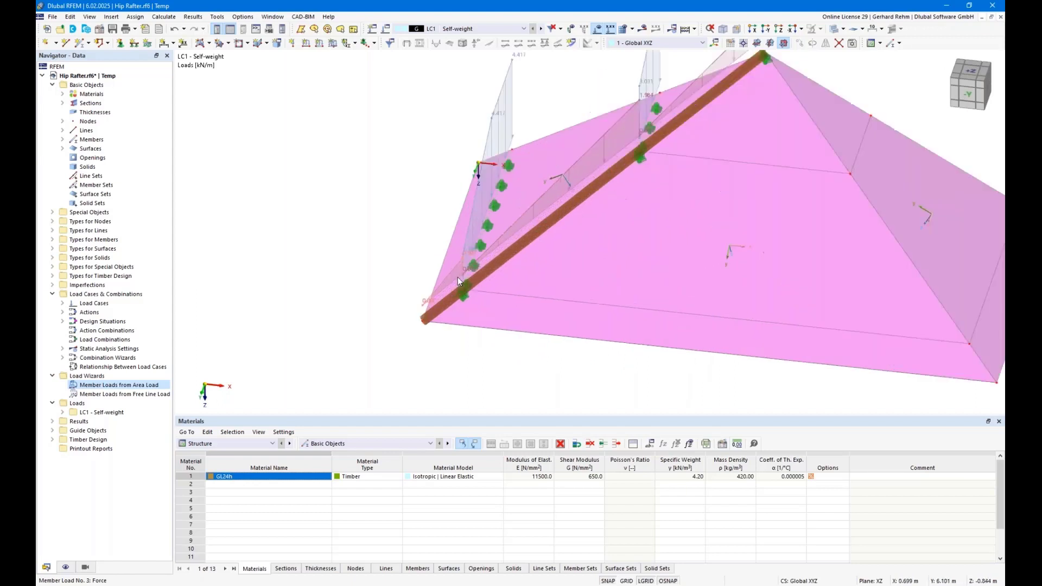
scroll(539, 188, down, 2)
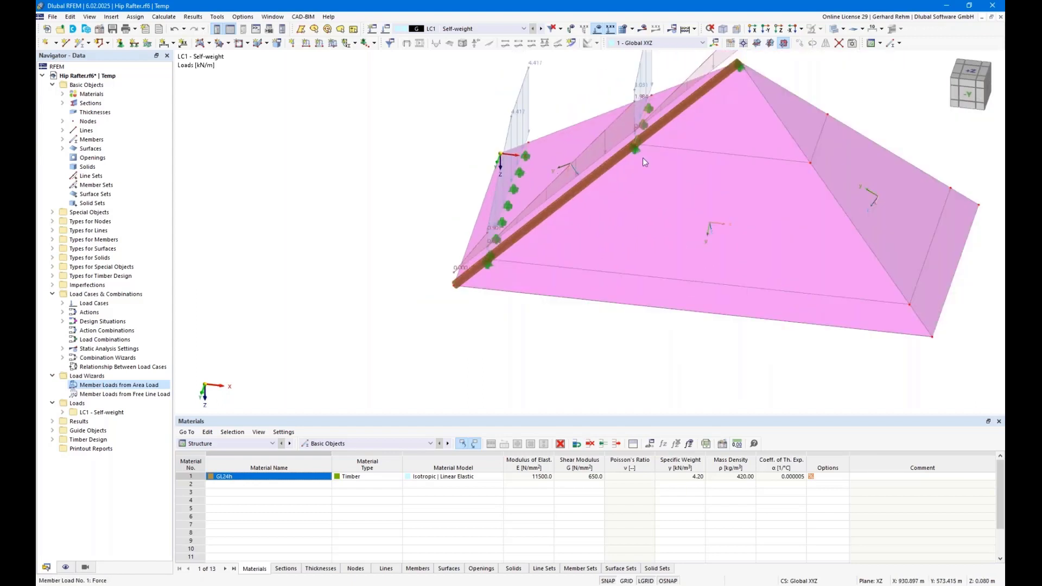
scroll(625, 197, down, 1)
ctrl+middle_drag(456, 247, 366, 251)
scroll(358, 231, down, 2)
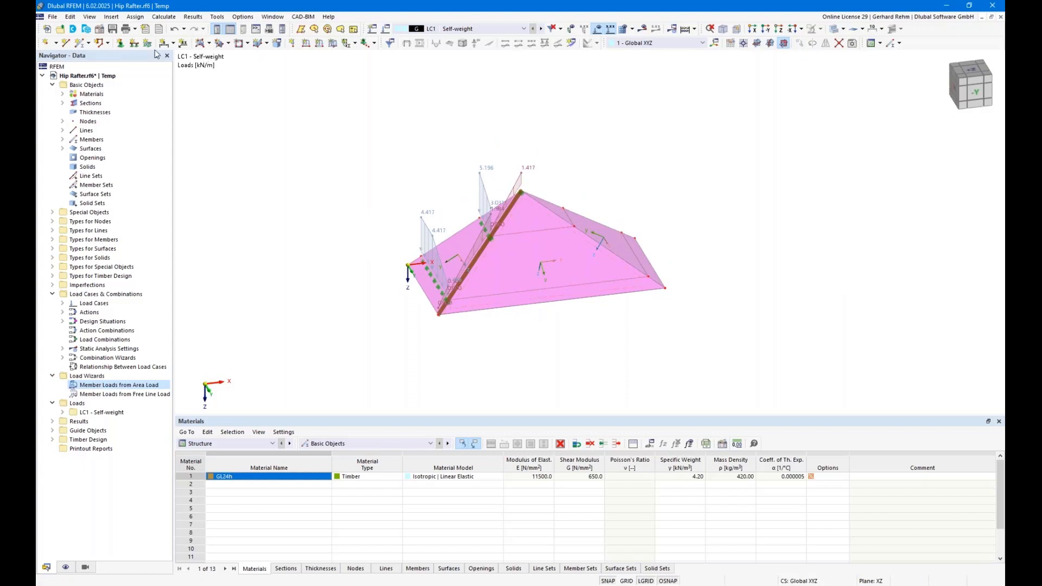
click(134, 43)
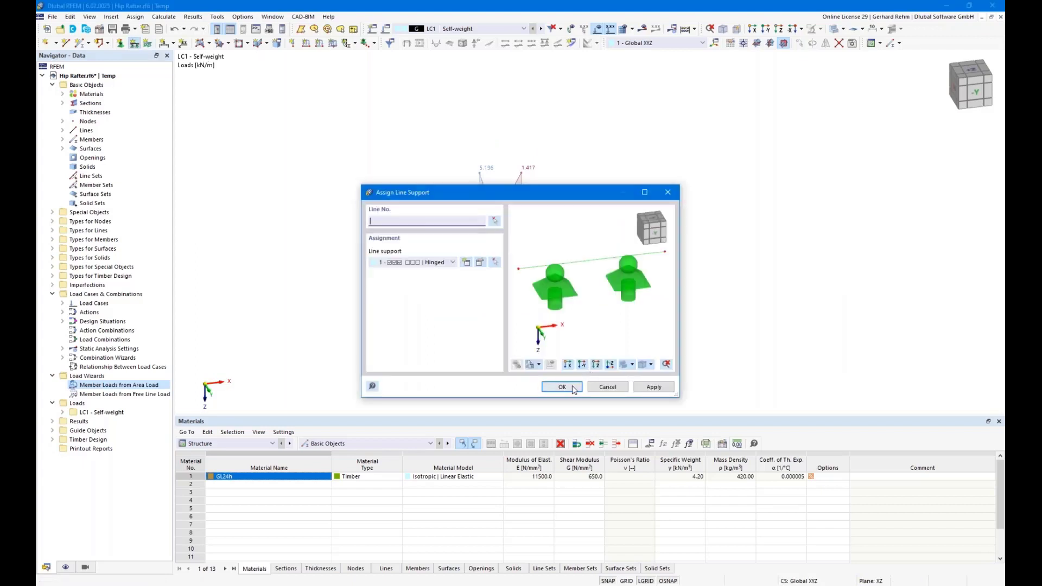
click(574, 389)
click(536, 266)
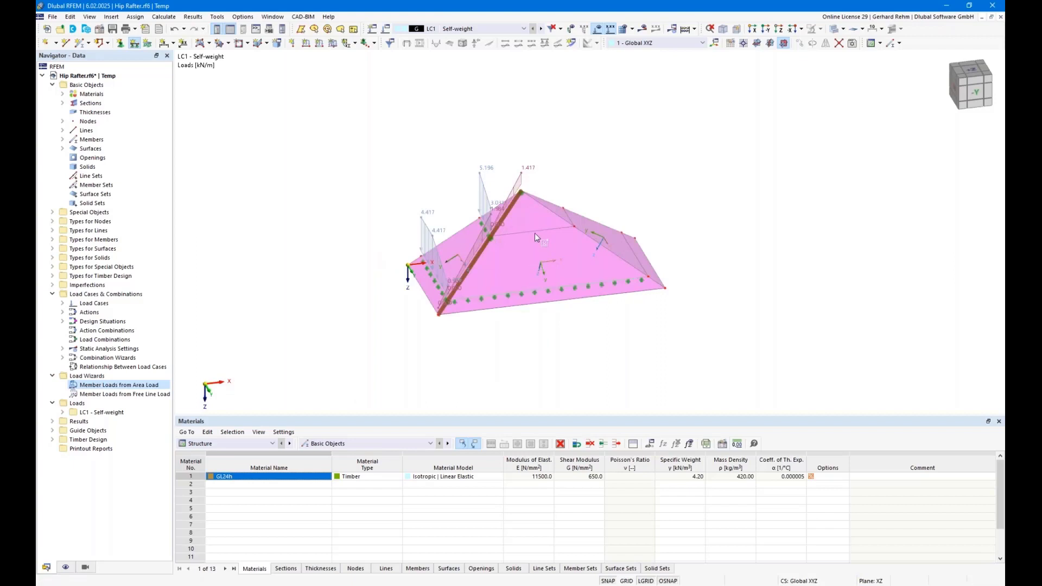
click(535, 233)
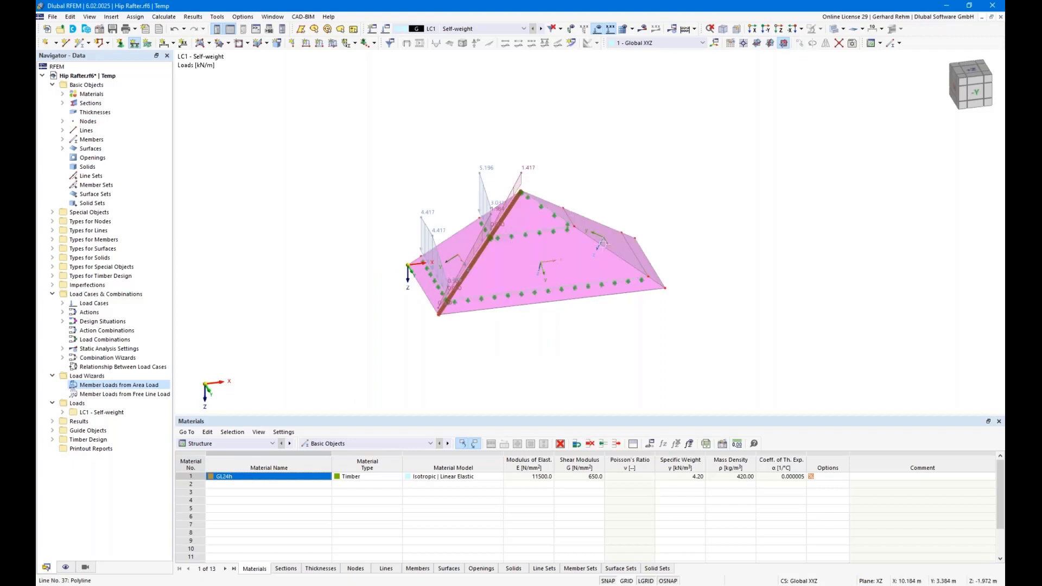
click(641, 261)
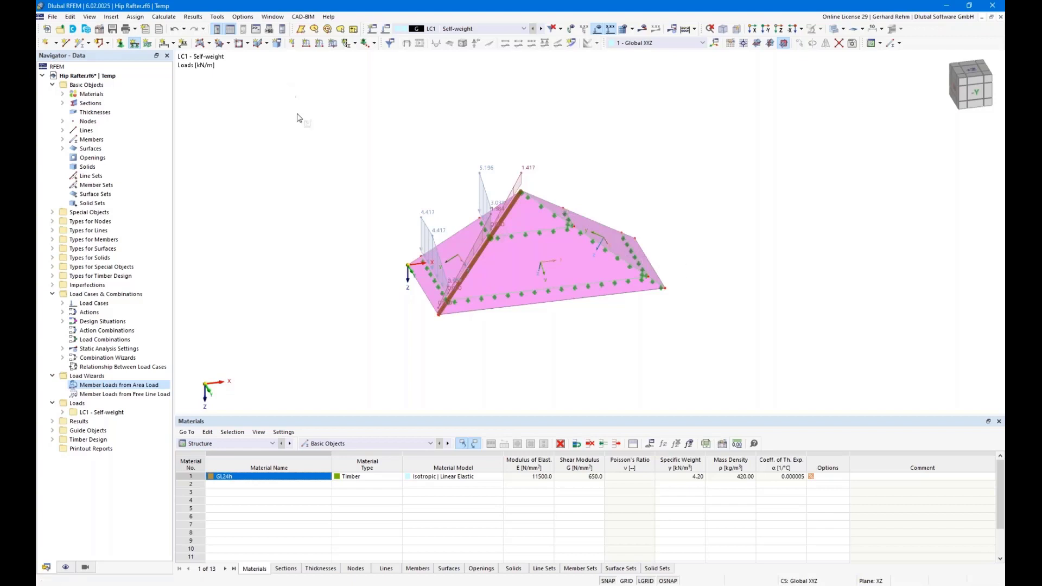
key(Escape)
click(333, 42)
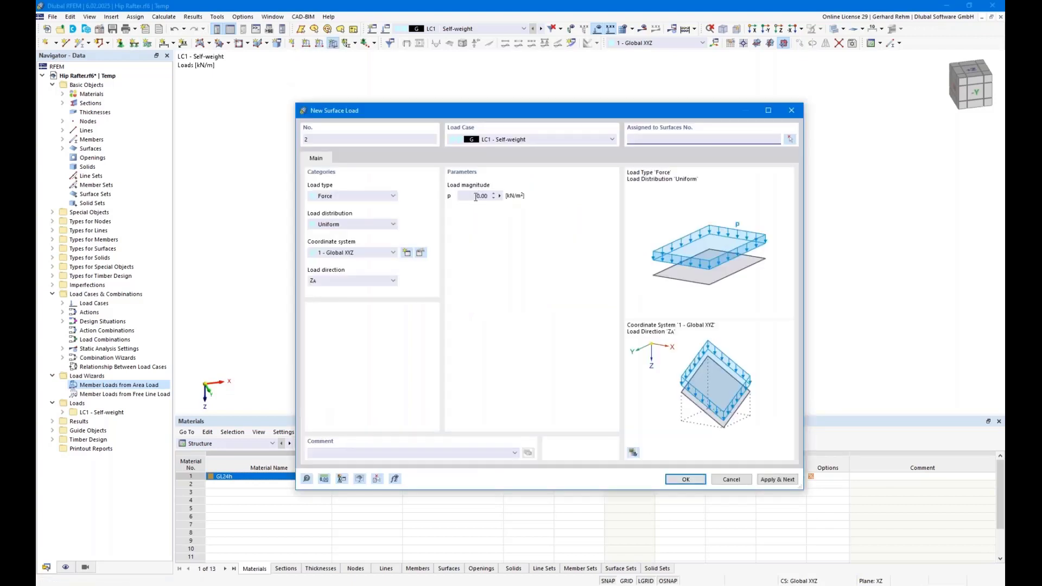
click(480, 196)
click(731, 479)
Extend the existing 1.50 kN/m² uniform surface load of LC1 to all three roof surfaces
click(62, 412)
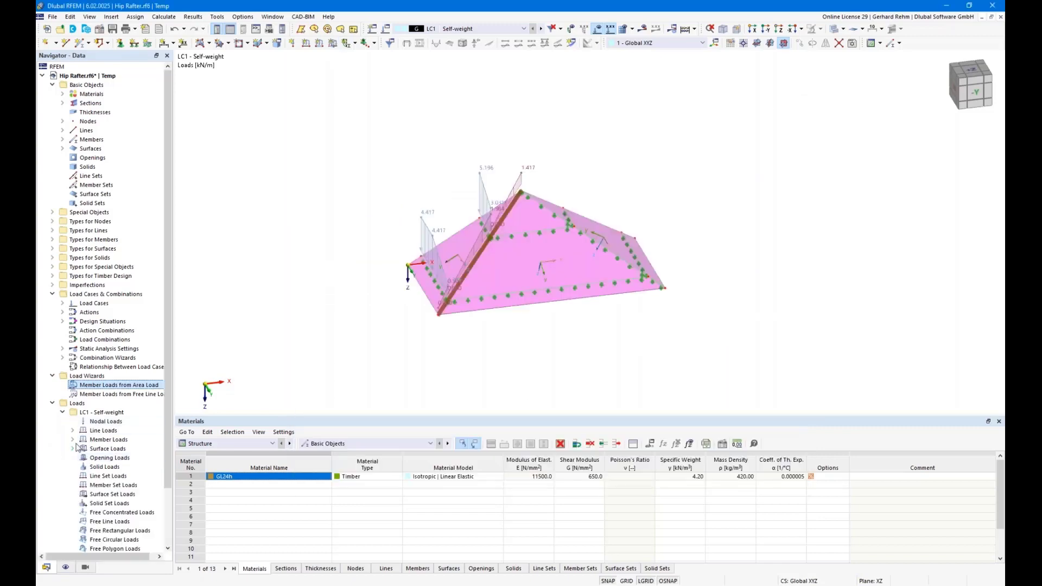
click(72, 448)
double_click(112, 459)
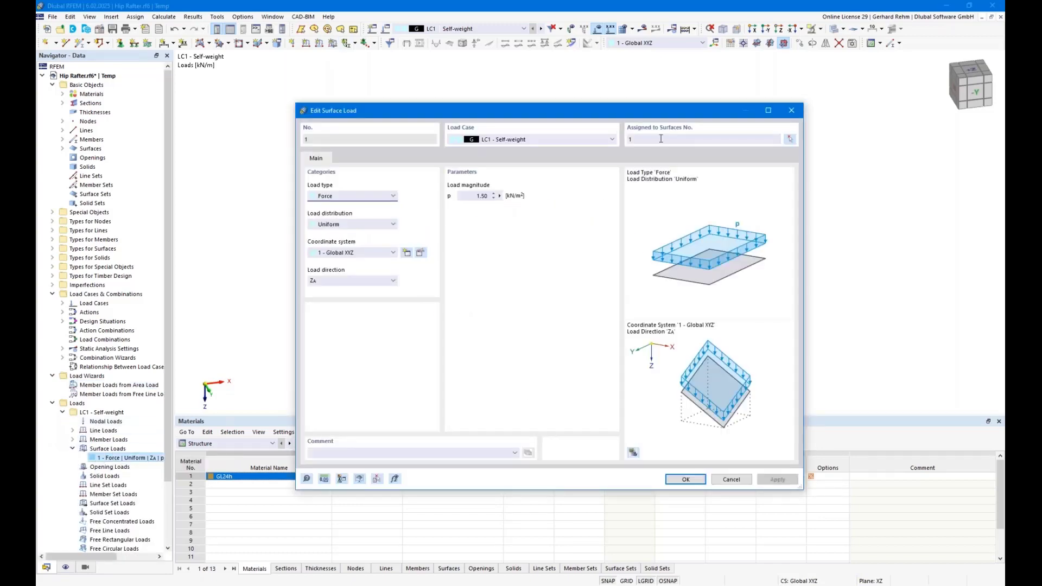
click(790, 140)
click(558, 236)
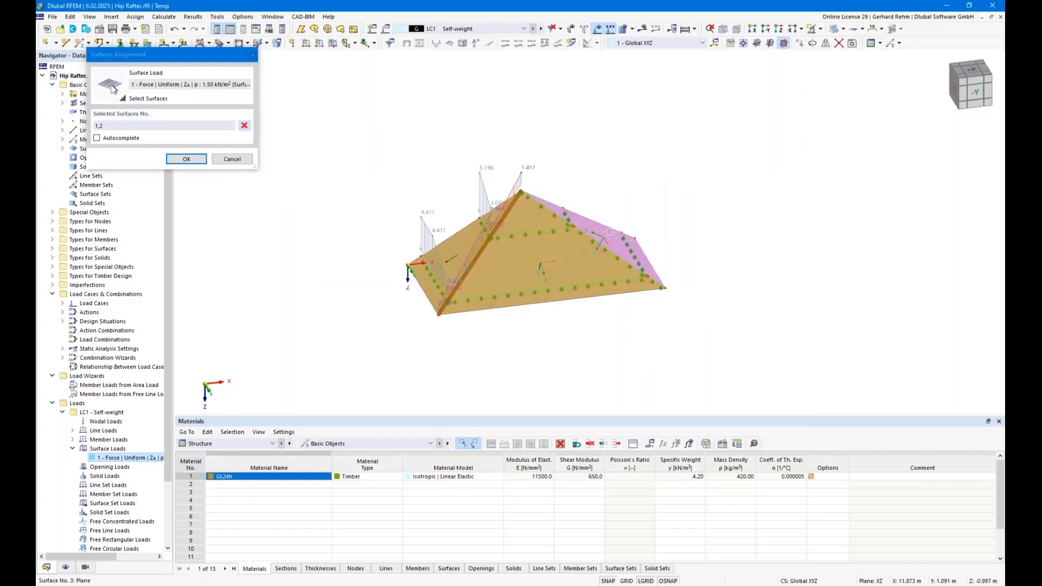
click(610, 232)
click(186, 159)
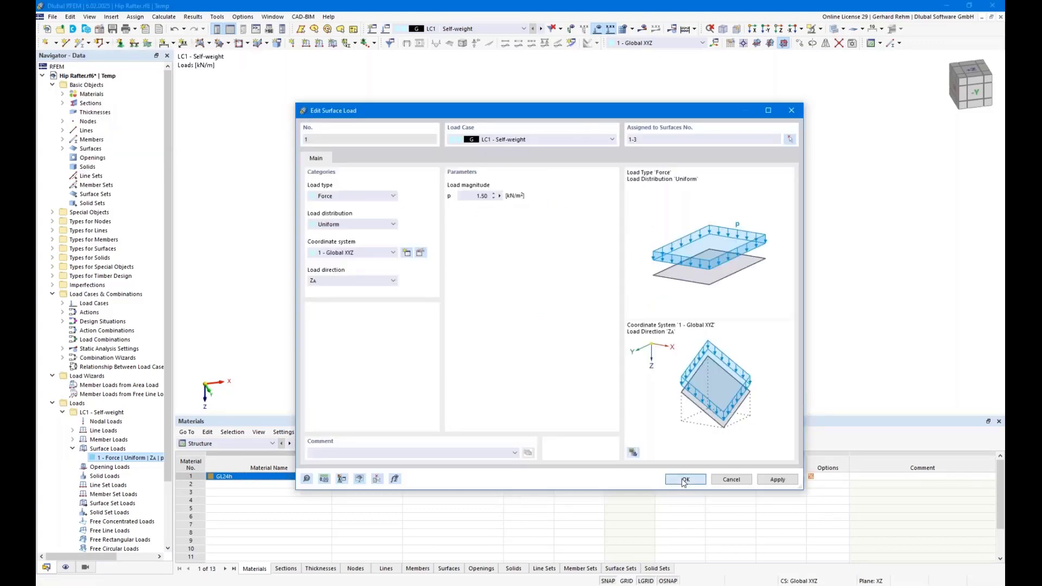
click(684, 479)
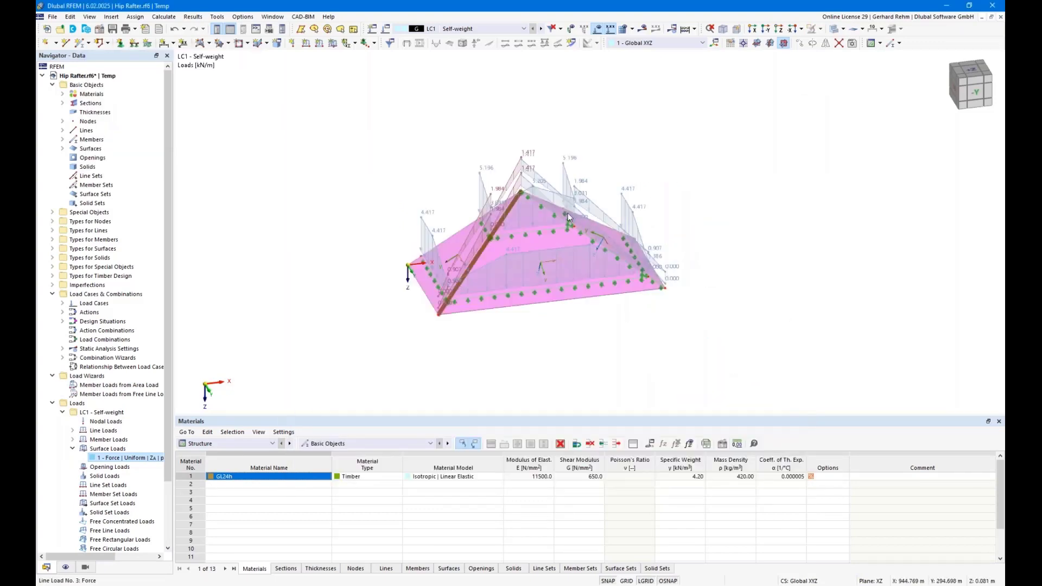
Examine the distributed loads on the hip rafter and along the supported lines of all roof surfaces from several angles
scroll(566, 214, up, 2)
ctrl+middle_drag(565, 251, 522, 258)
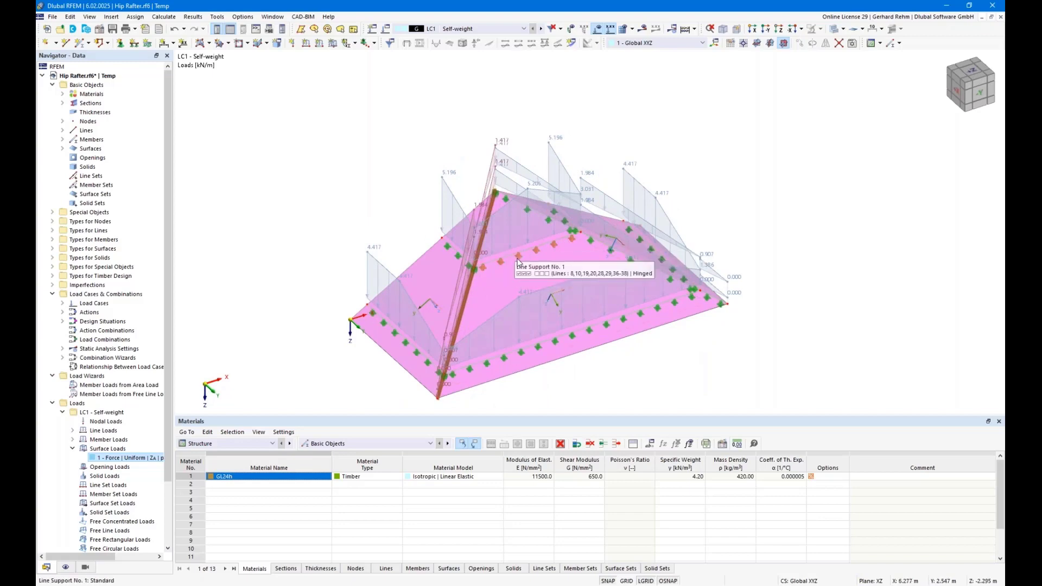
scroll(517, 263, up, 2)
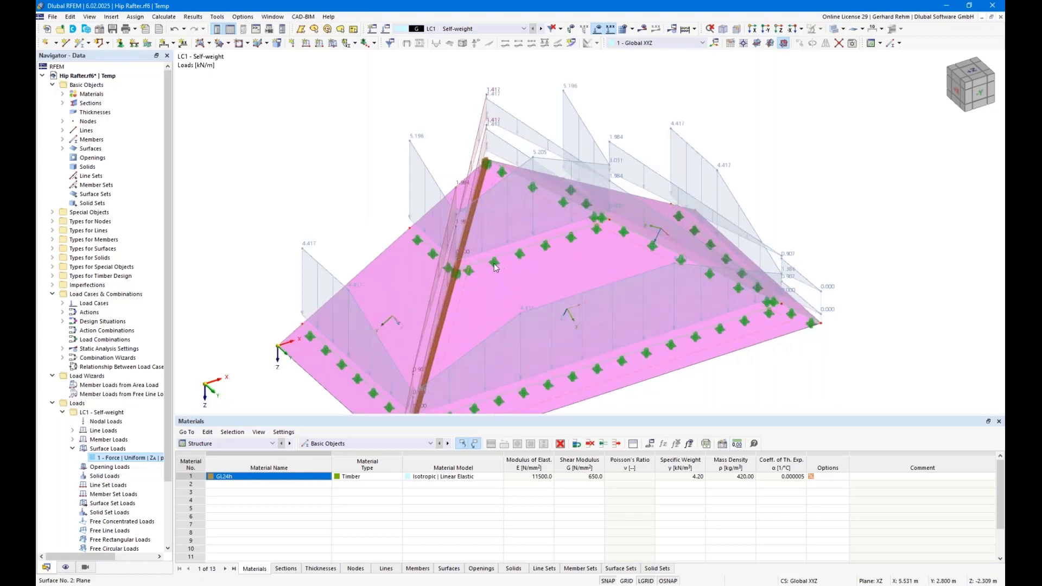
click(494, 263)
scroll(537, 273, down, 3)
ctrl+middle_drag(782, 285, 717, 244)
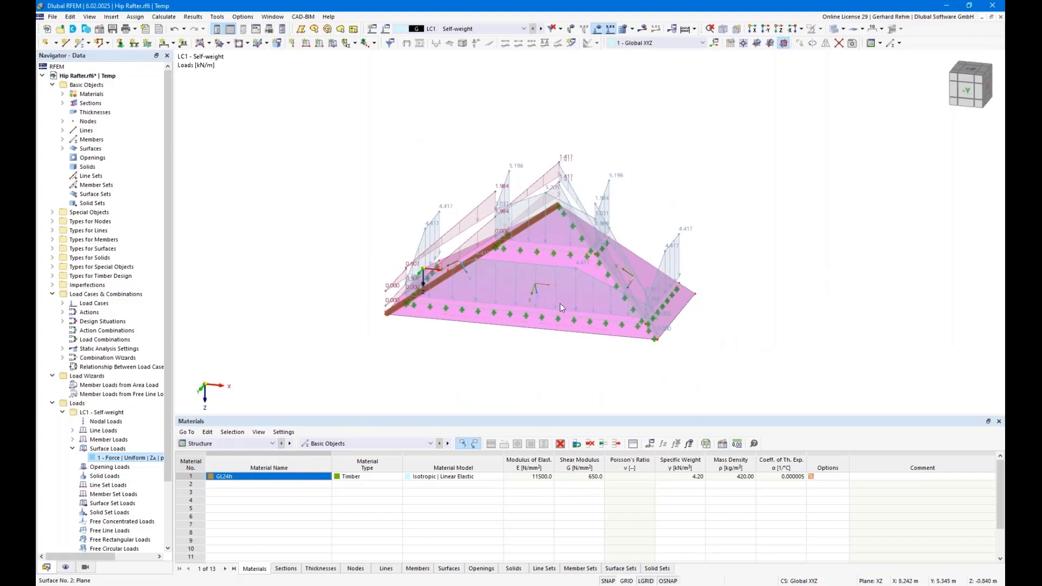
scroll(529, 349, down, 1)
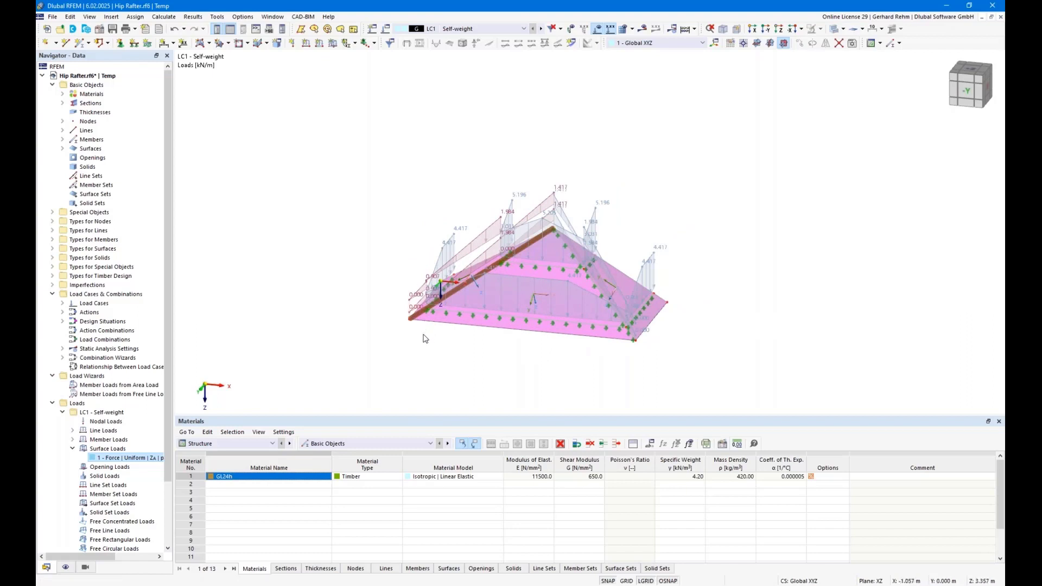
mouse_move(374, 197)
ctrl+middle_down()
mouse_move(491, 198)
mouse_move(374, 195)
ctrl+middle_up()
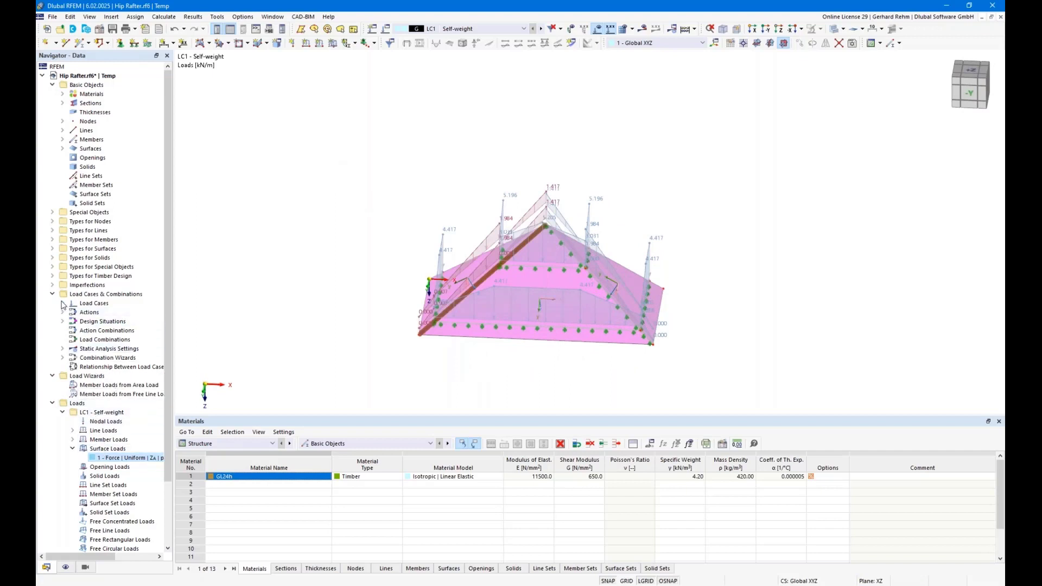
Copy load case LC1 as LC2 and deactivate the active self-weight in the copy
click(63, 303)
right_click(104, 315)
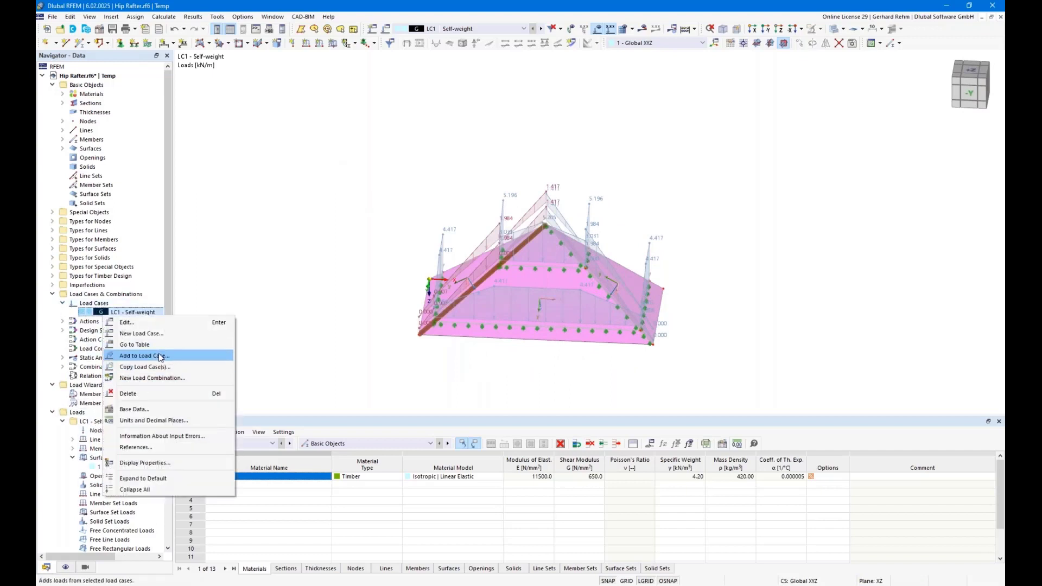
click(145, 368)
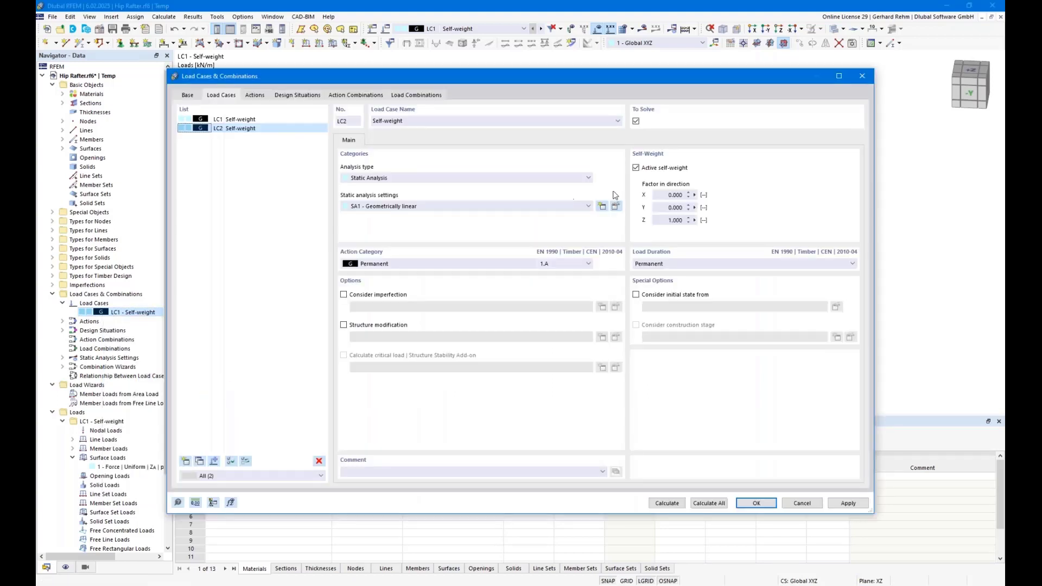
click(636, 168)
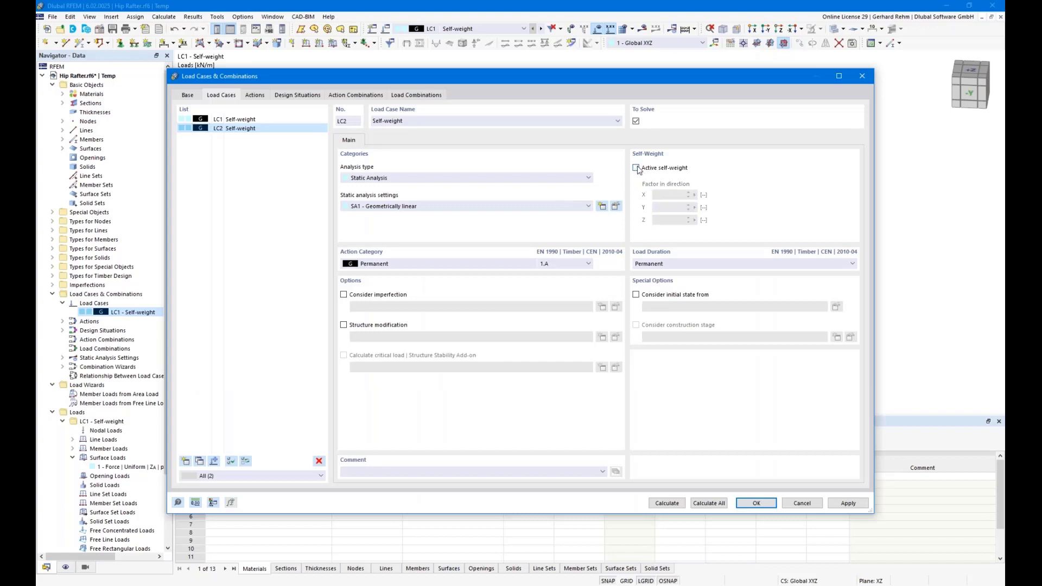
Name LC2 Snow and set its action category to Snow/ice loads - H <= 1000 m
click(616, 121)
click(382, 136)
click(383, 266)
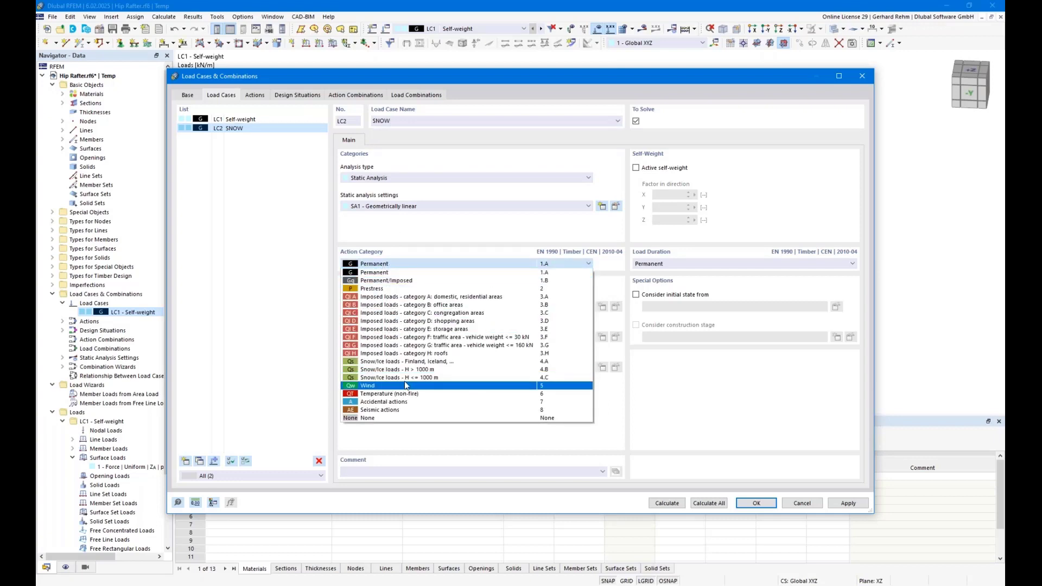
click(429, 377)
double_click(424, 121)
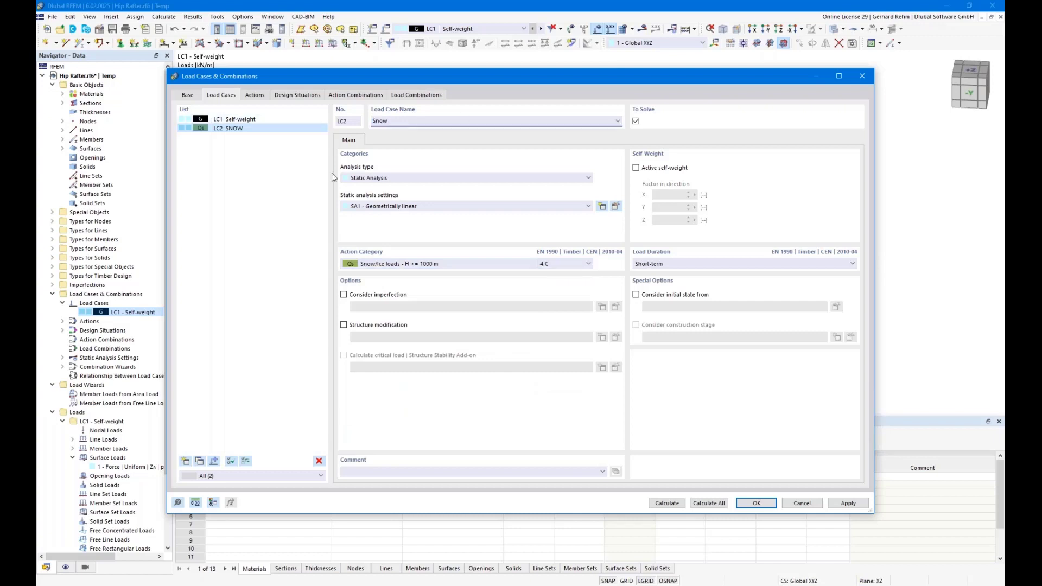
key(Tab)
Compare the settings of the self-weight and snow load cases and check the actions created for them
click(233, 120)
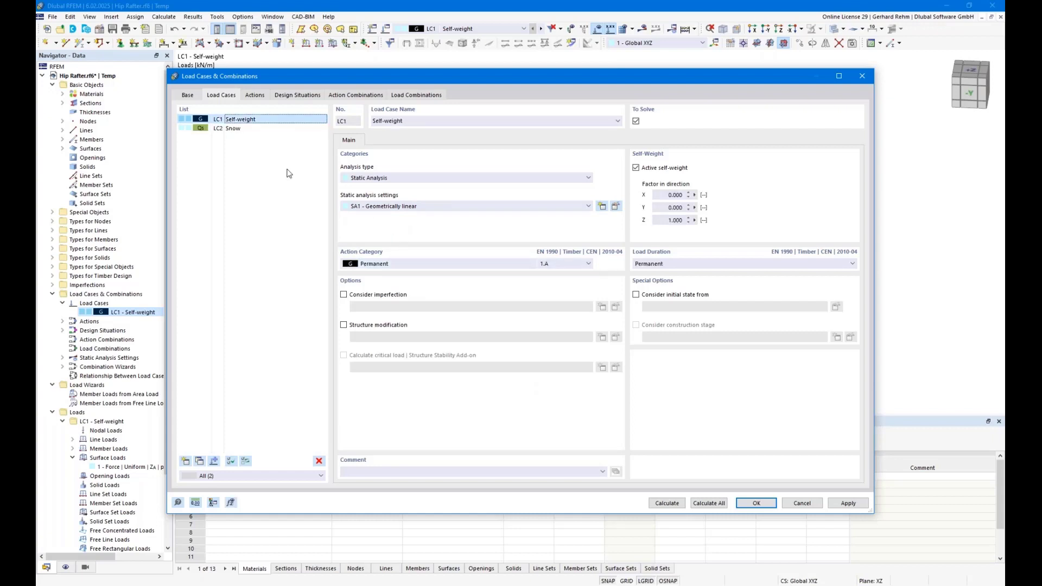
click(229, 128)
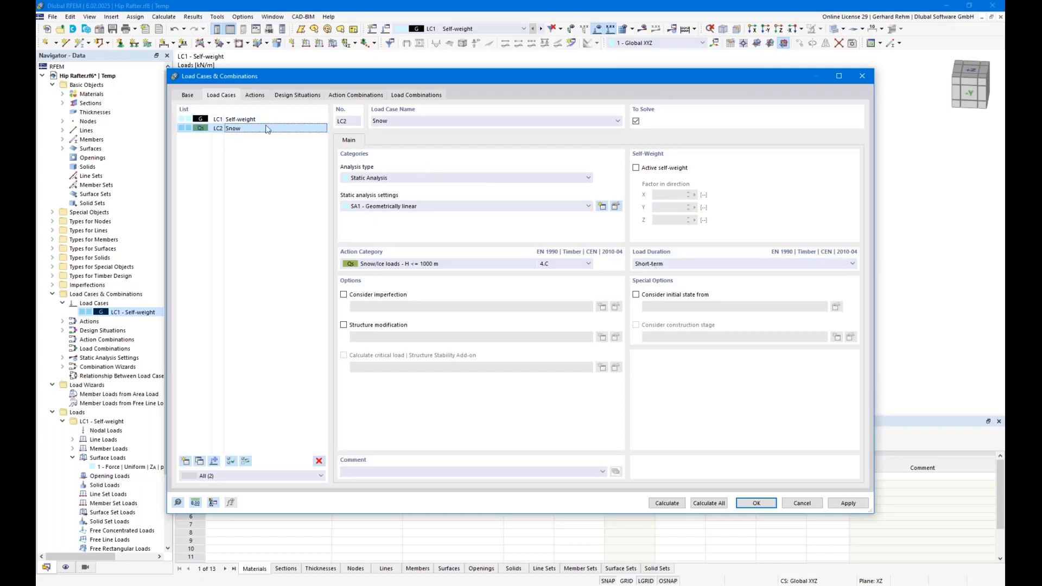
drag(249, 81, 367, 276)
drag(383, 333, 367, 207)
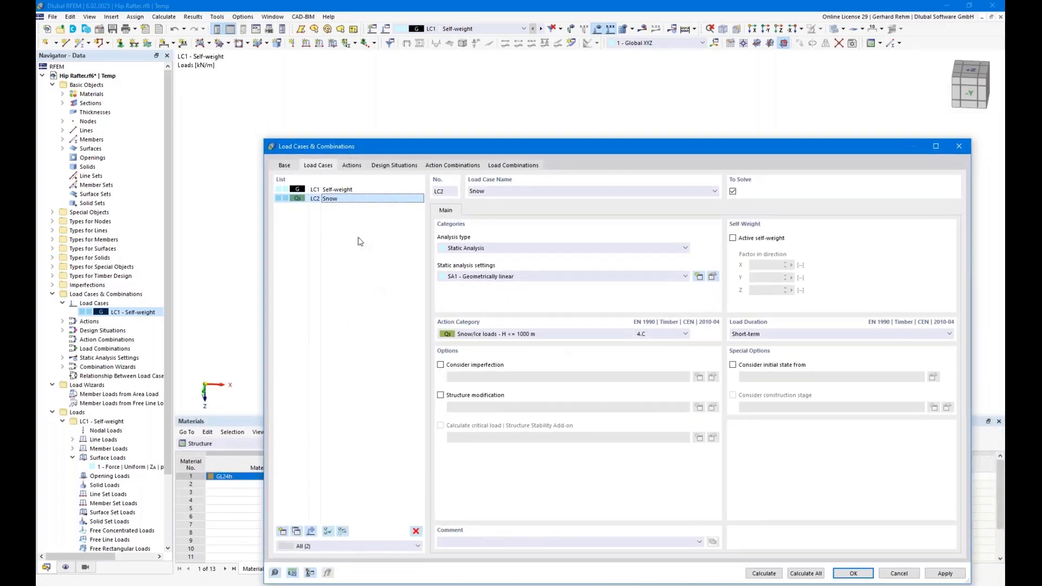
drag(342, 152, 325, 108)
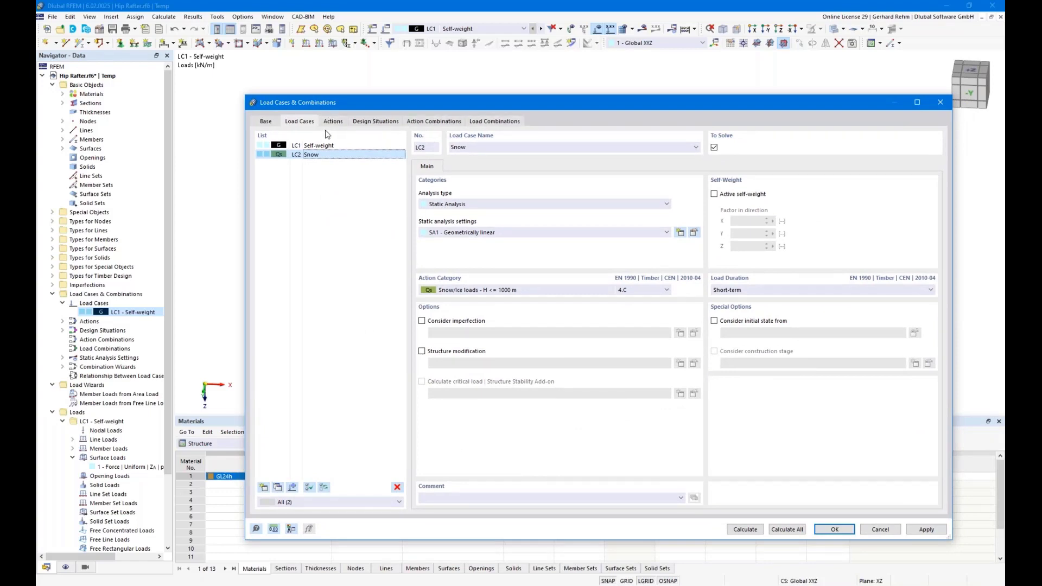
click(330, 124)
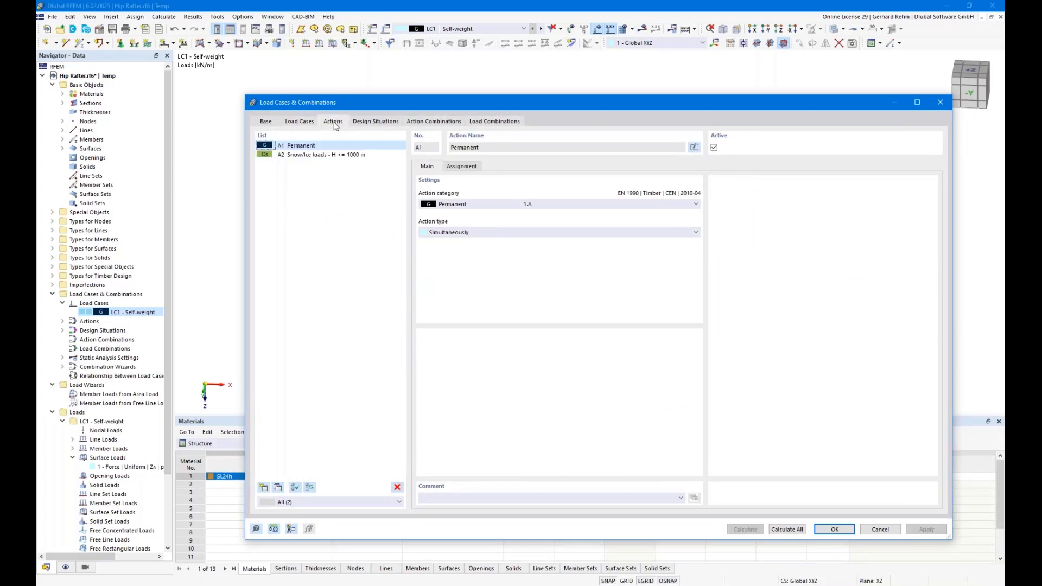
Set the combination wizard of design situations DS1-DS3 to 2 - Load combinations | SA1 - Geometrically linear
click(379, 122)
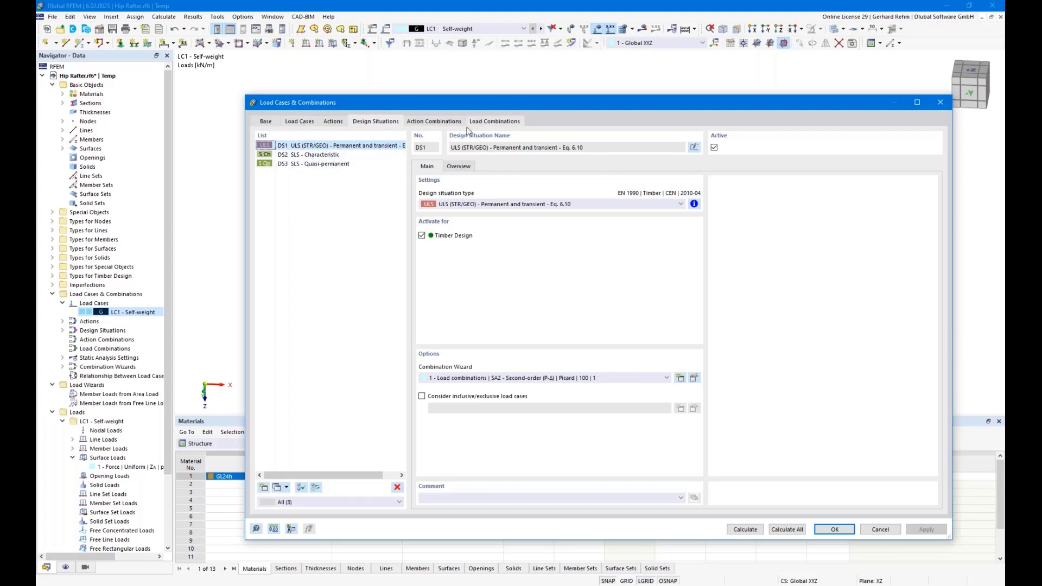
shift+click(313, 163)
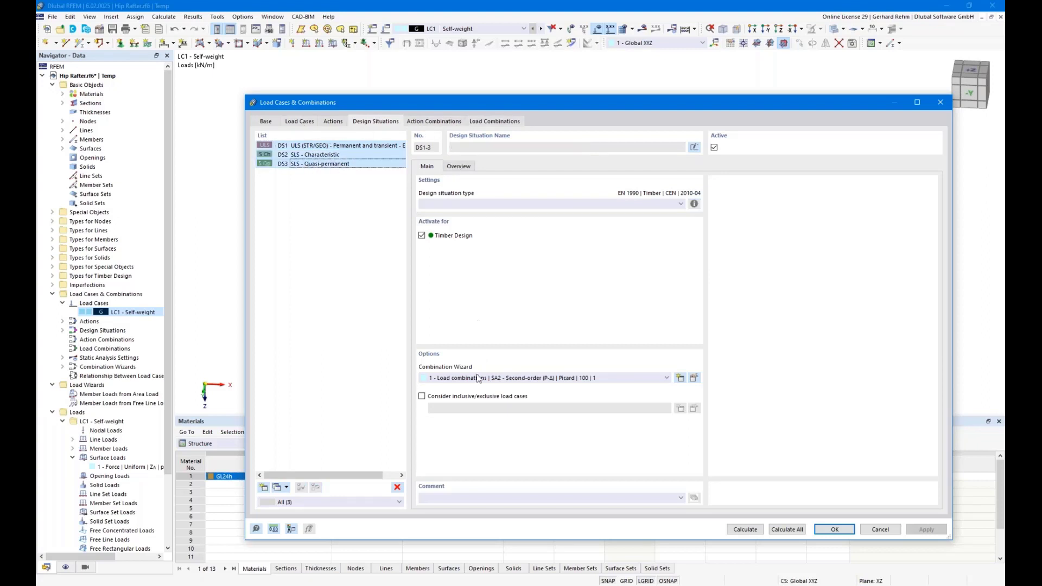
click(476, 380)
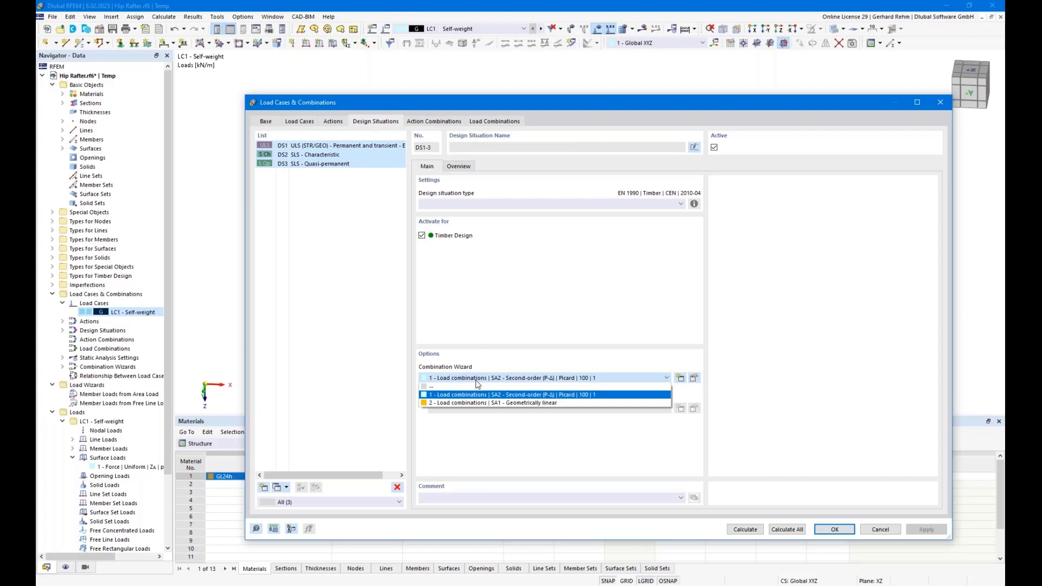
click(518, 403)
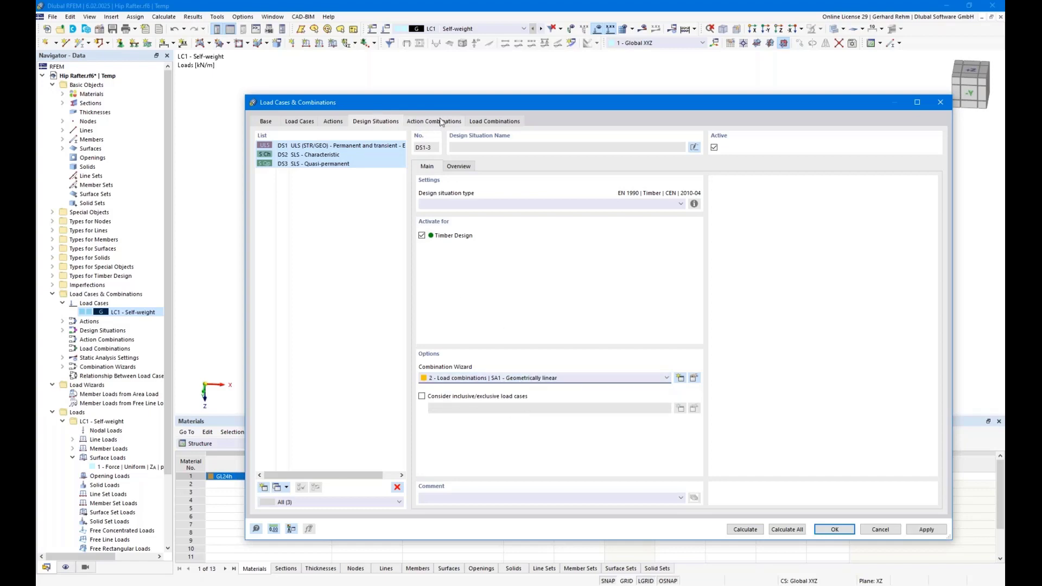
Generate the load combinations, select CO2 (1.35 * LC1 + 1.50 * LC2) and accept the load case and combination settings
click(480, 121)
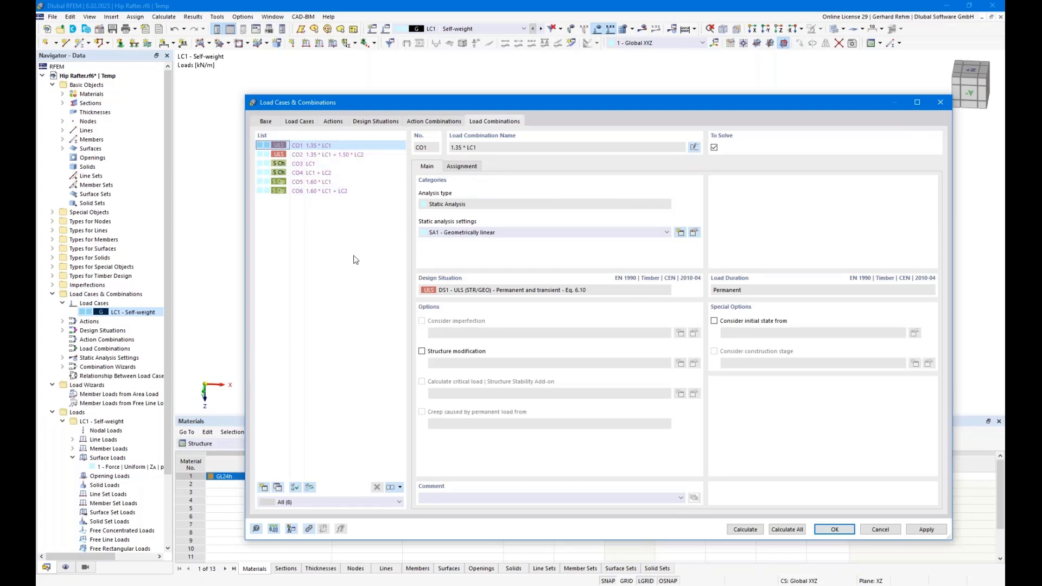
click(314, 154)
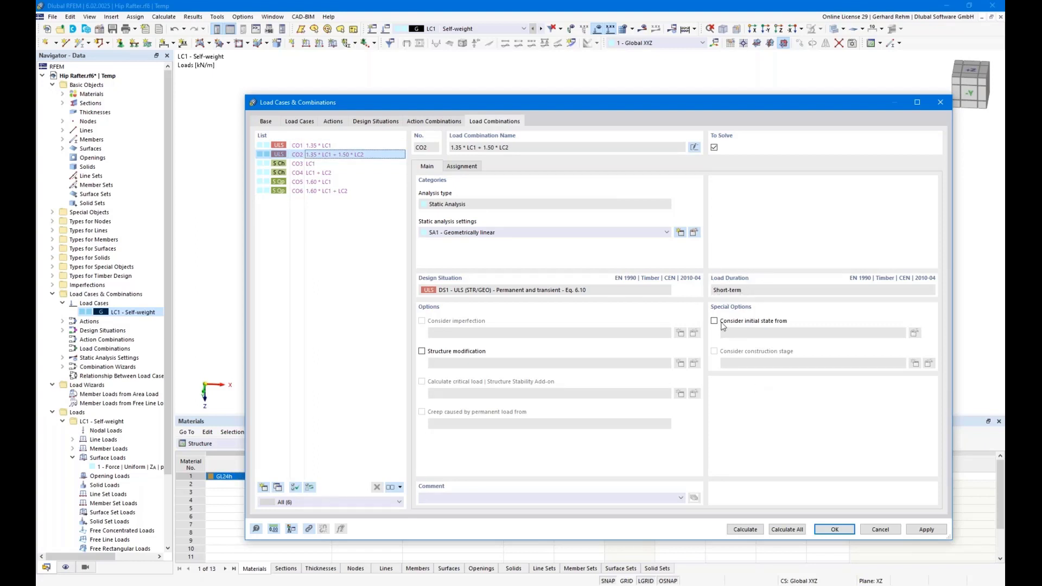
click(834, 530)
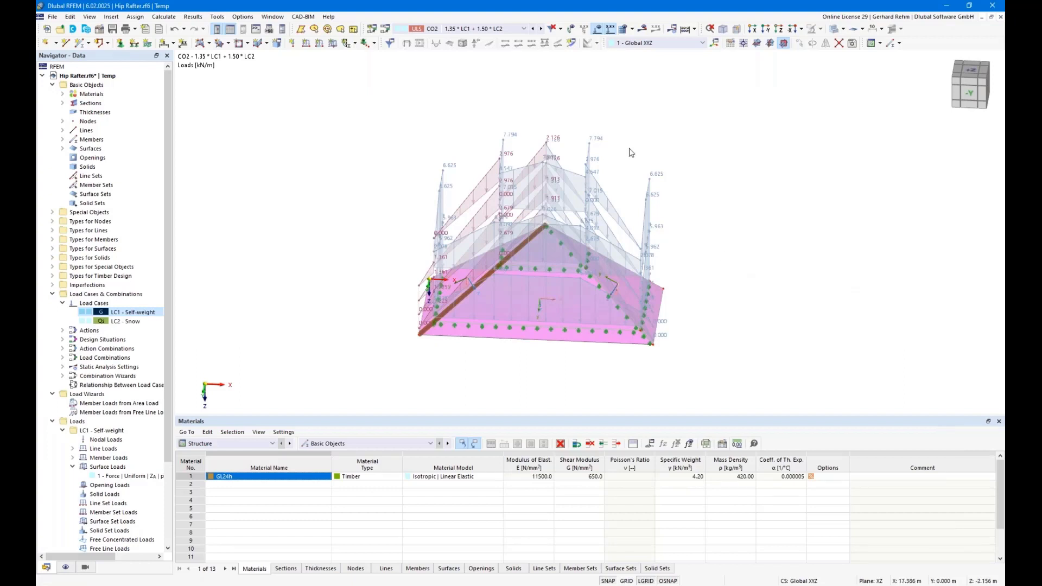
Hide the load display and isolate the hip rafter members by Visibility by Selected and Related Objects
click(597, 28)
ctrl+middle_drag(532, 264, 493, 314)
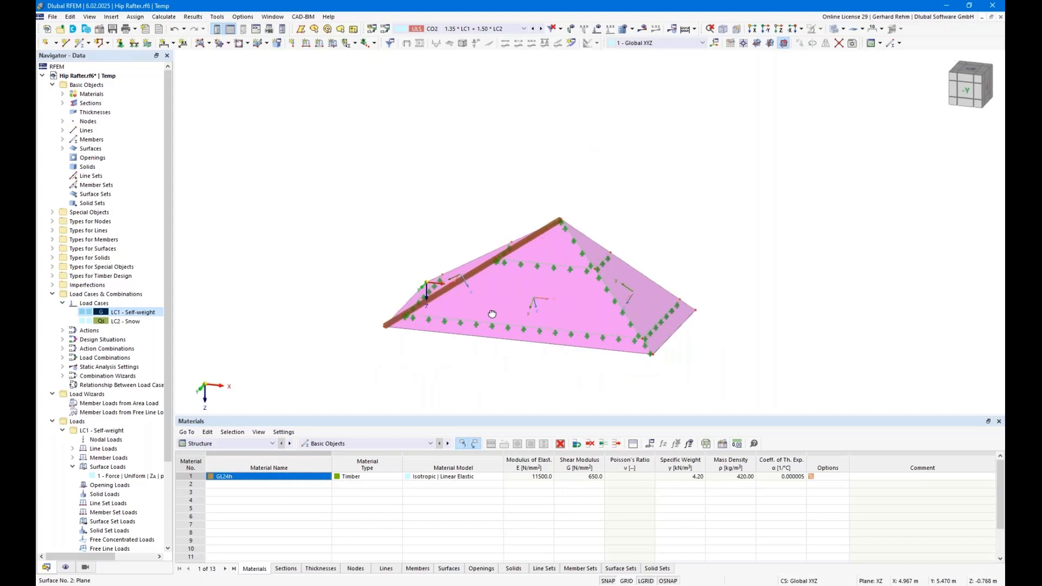
click(396, 322)
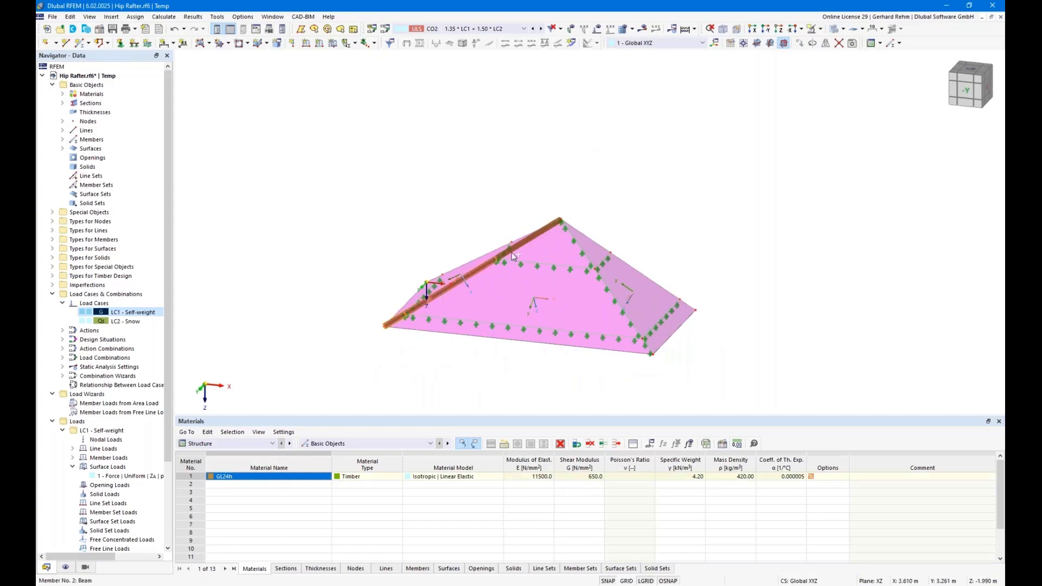
click(820, 28)
click(839, 53)
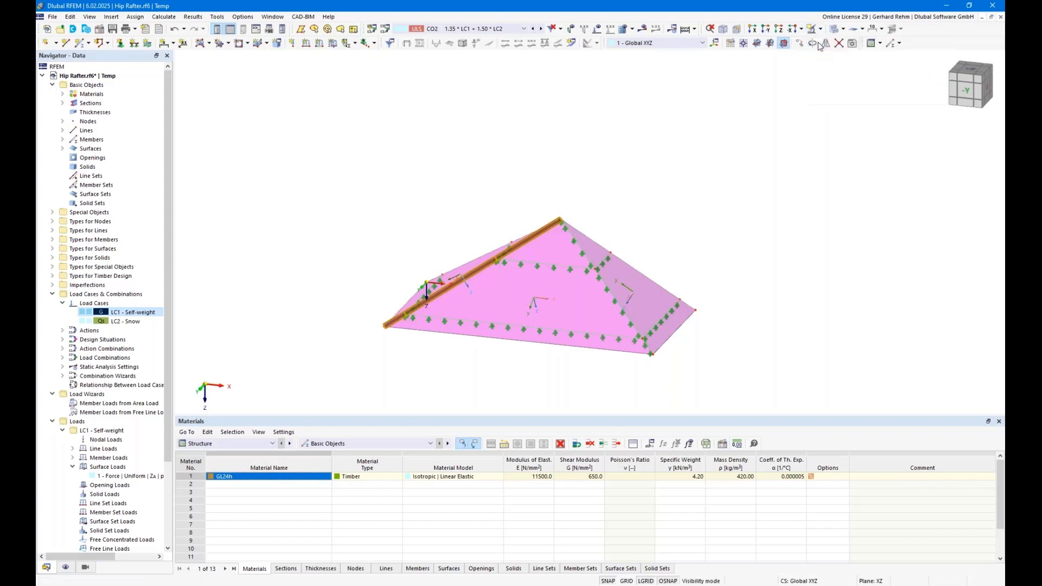
scroll(400, 330, up, 3)
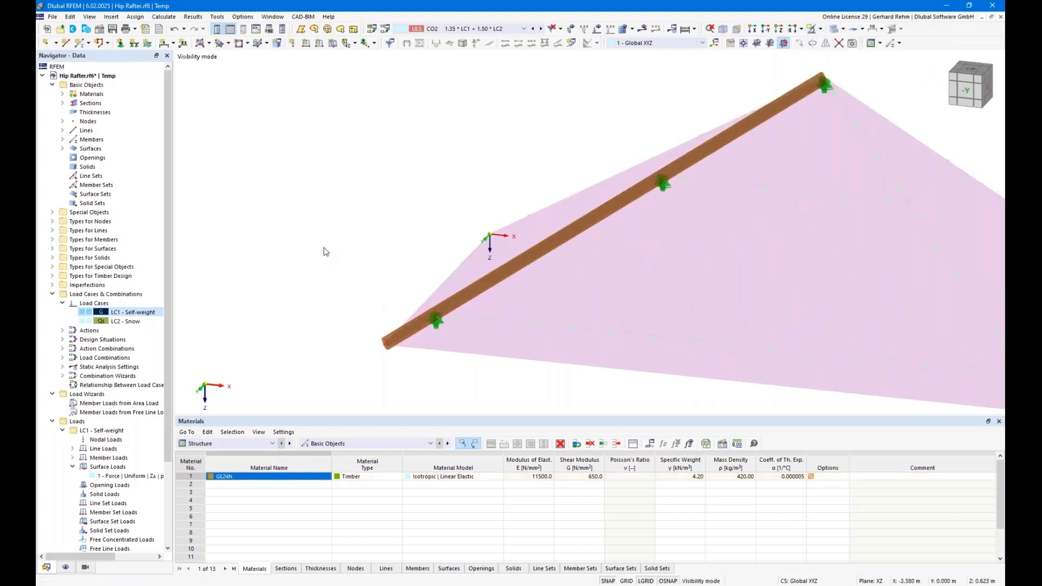
ctrl+middle_drag(325, 247, 309, 221)
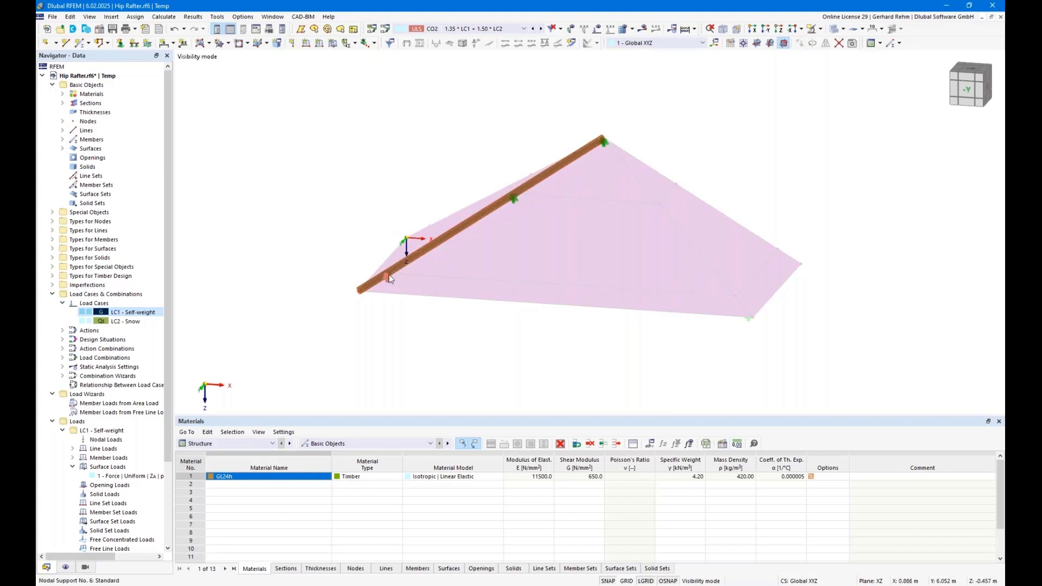
Create a continuous member set named Hip Rafter from the three hip rafter members and enable its design properties
drag(704, 342, 359, 120)
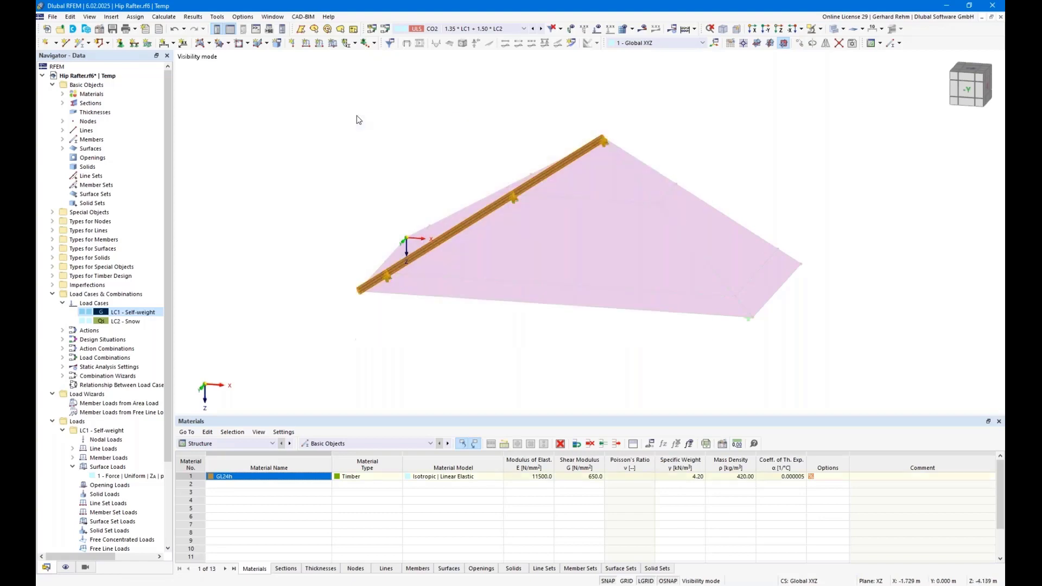
right_click(463, 232)
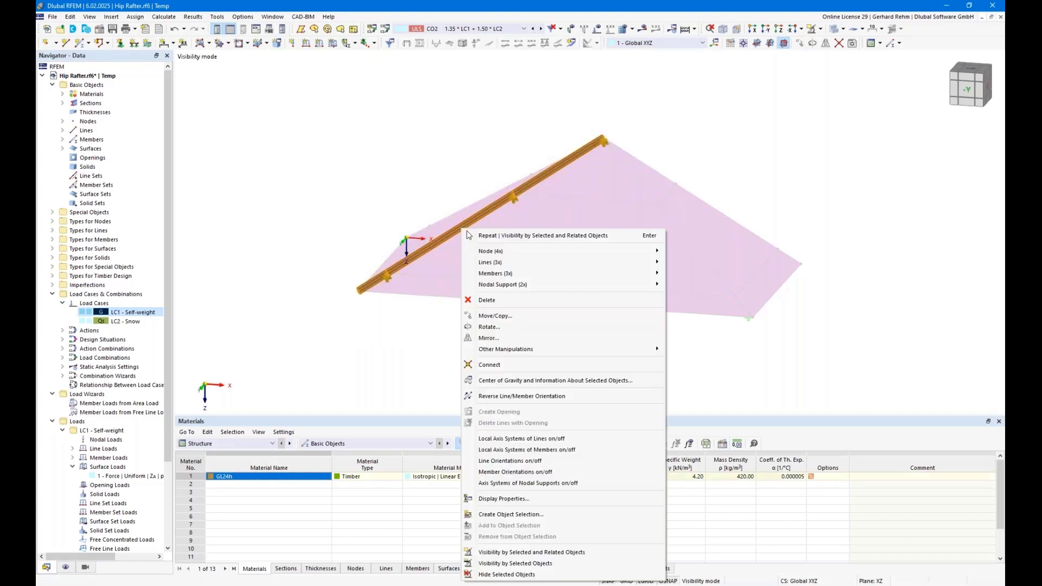
mouse_move(541, 276)
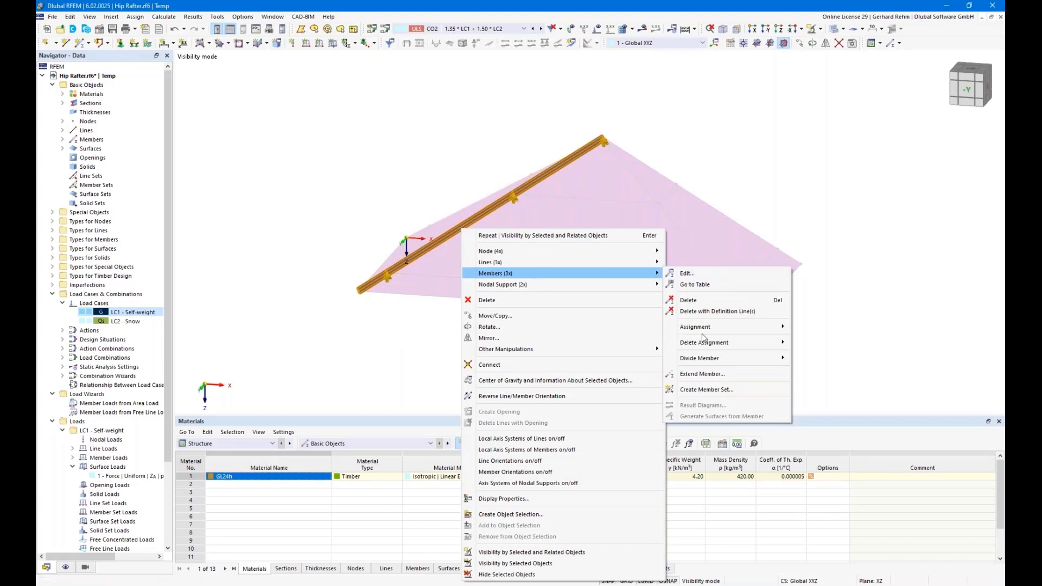
click(707, 389)
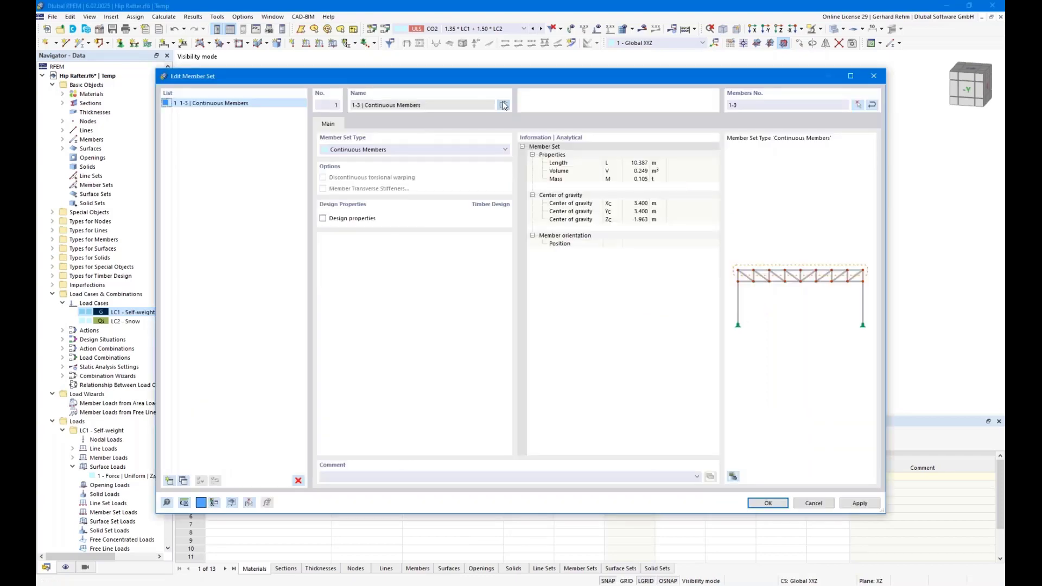
click(504, 105)
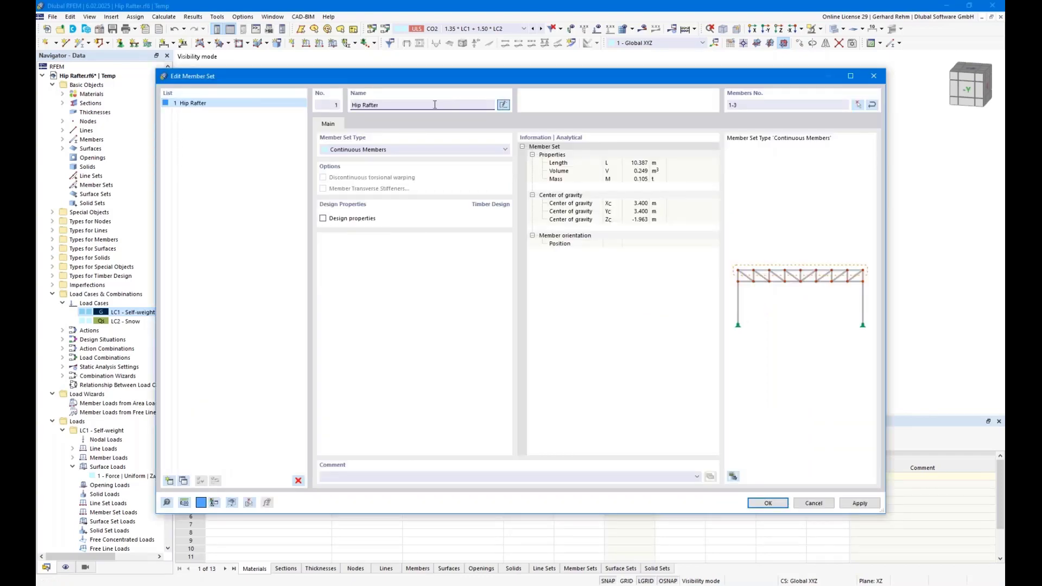
click(323, 220)
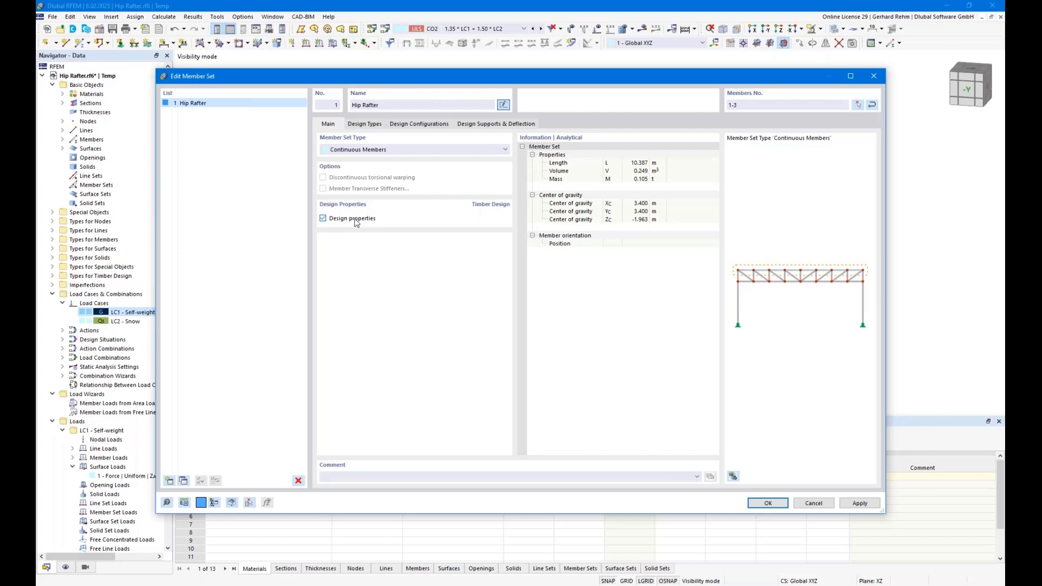
drag(340, 76, 454, 333)
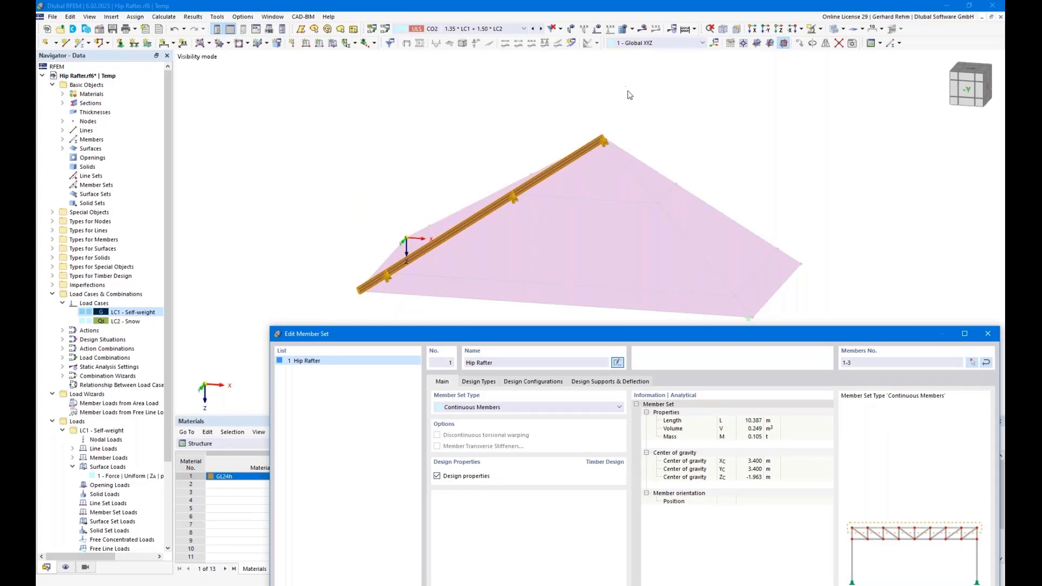
drag(492, 337, 429, 129)
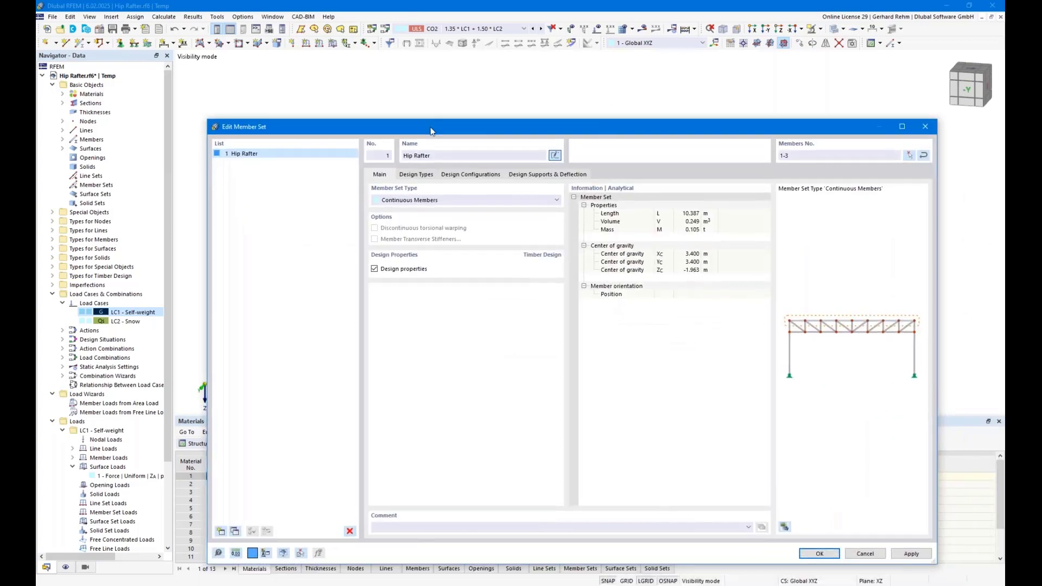
Create new timber effective lengths for the member set, considering only flexural buckling about y/u (major axis)
click(426, 176)
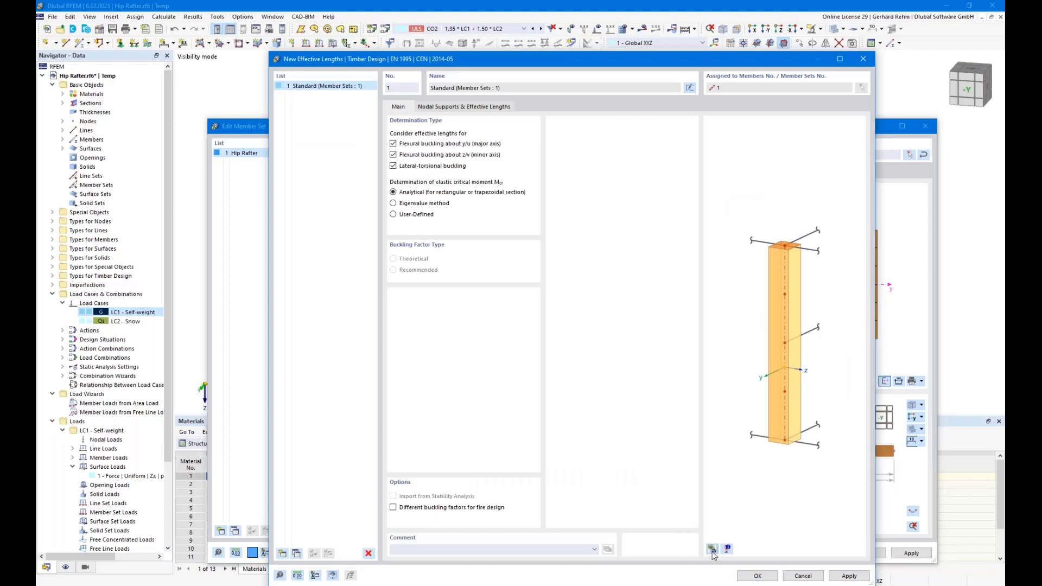
click(782, 320)
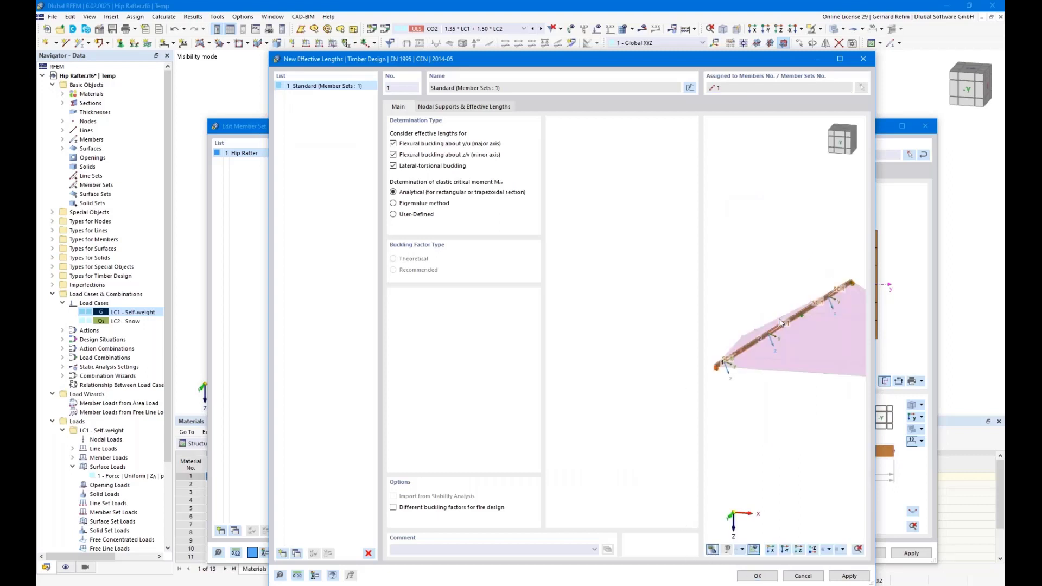
ctrl+middle_drag(791, 333, 843, 361)
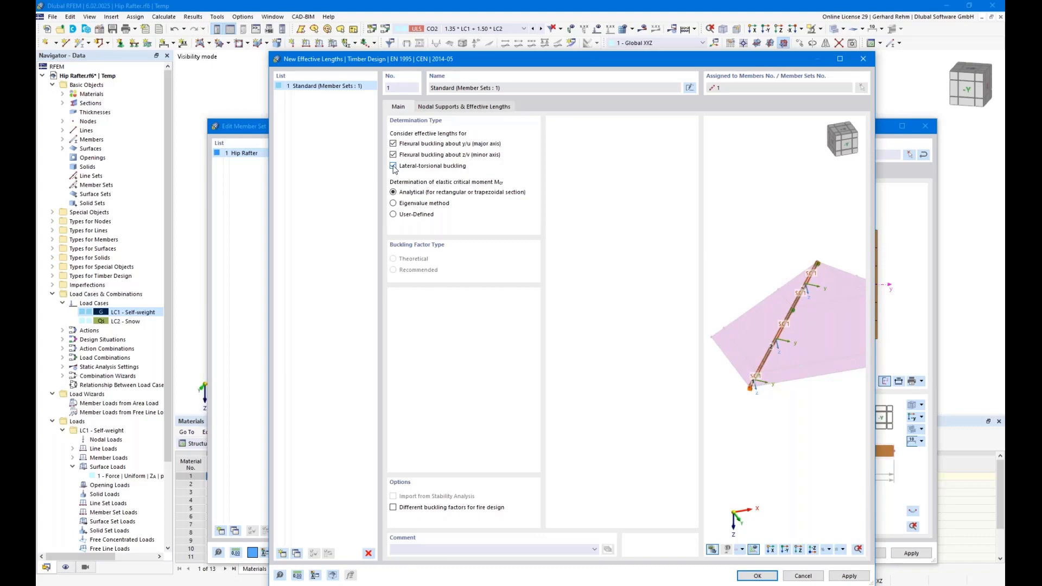
scroll(779, 356, up, 4)
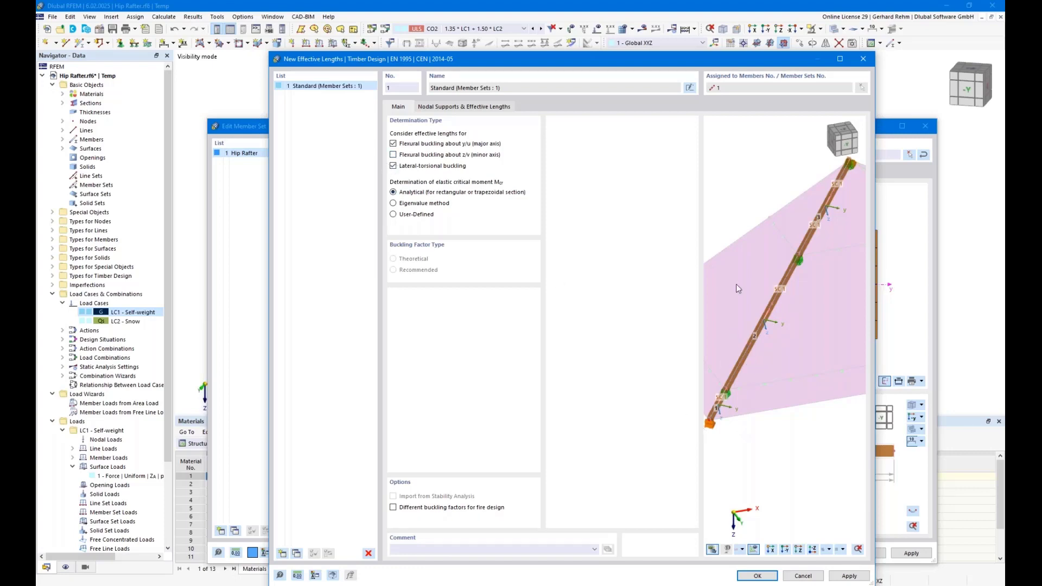
click(392, 166)
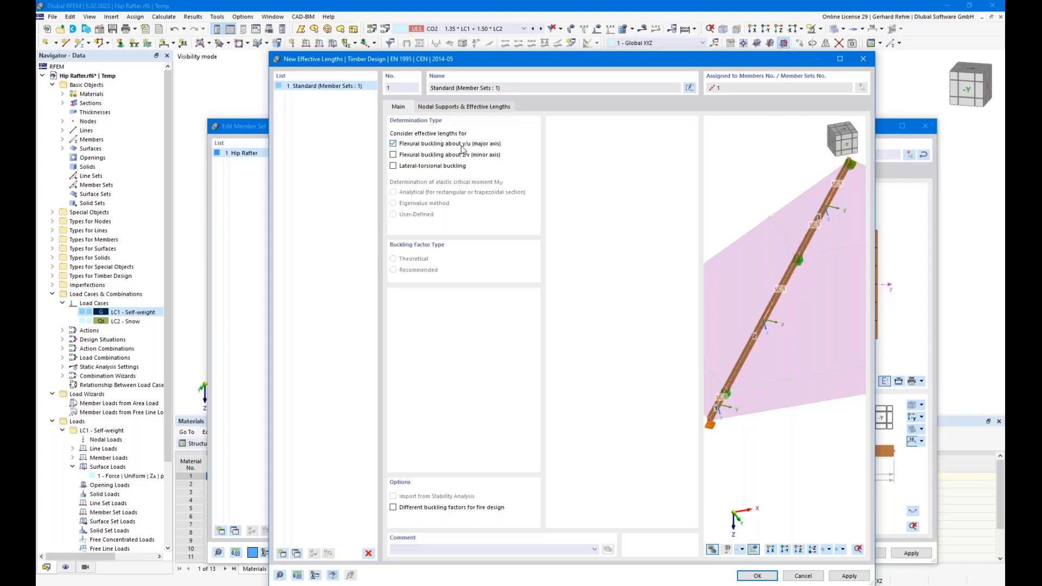
Show only the rafter in the effective lengths preview and examine the nodal supports at its start and end
scroll(800, 354, down, 2)
ctrl+middle_drag(800, 355, 763, 355)
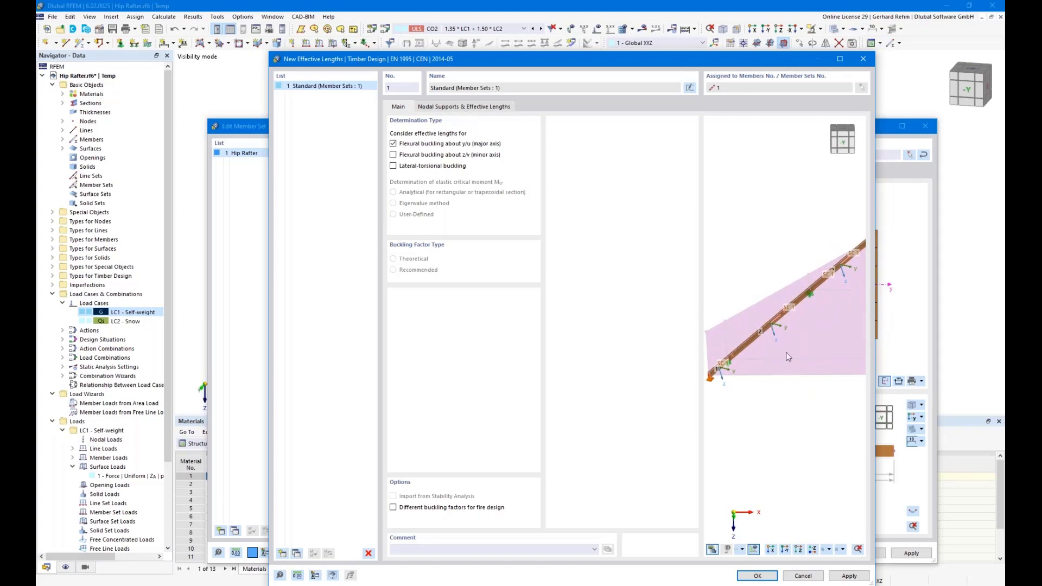
click(753, 550)
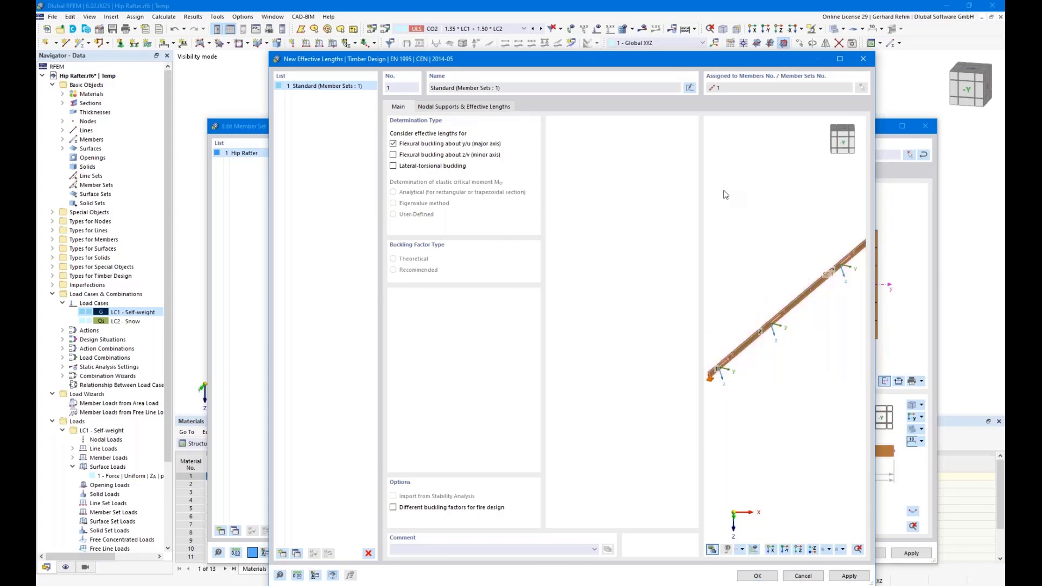
click(450, 107)
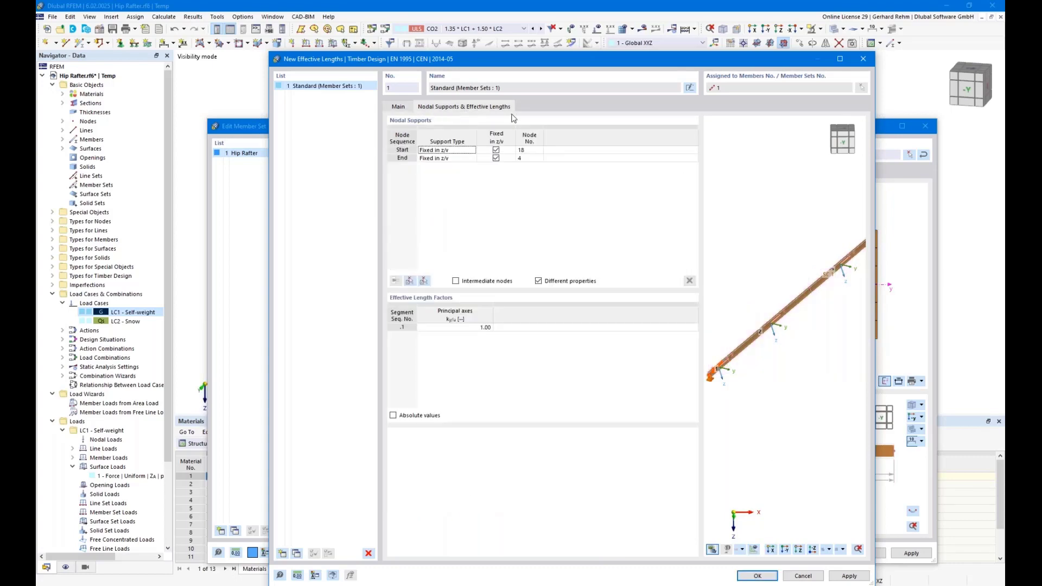
scroll(774, 379, down, 1)
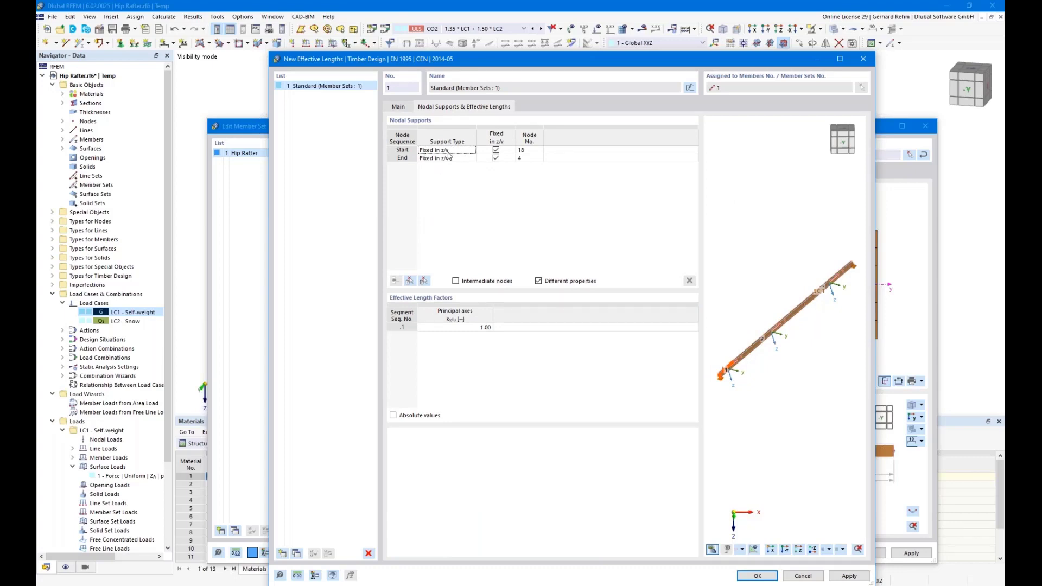
scroll(713, 378, up, 1)
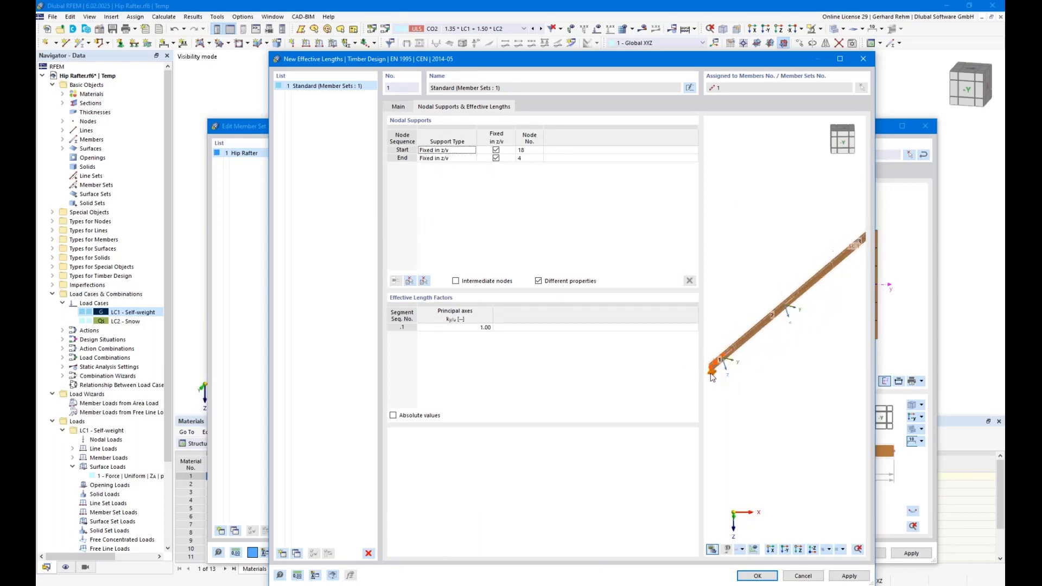
scroll(713, 378, down, 1)
scroll(792, 288, up, 3)
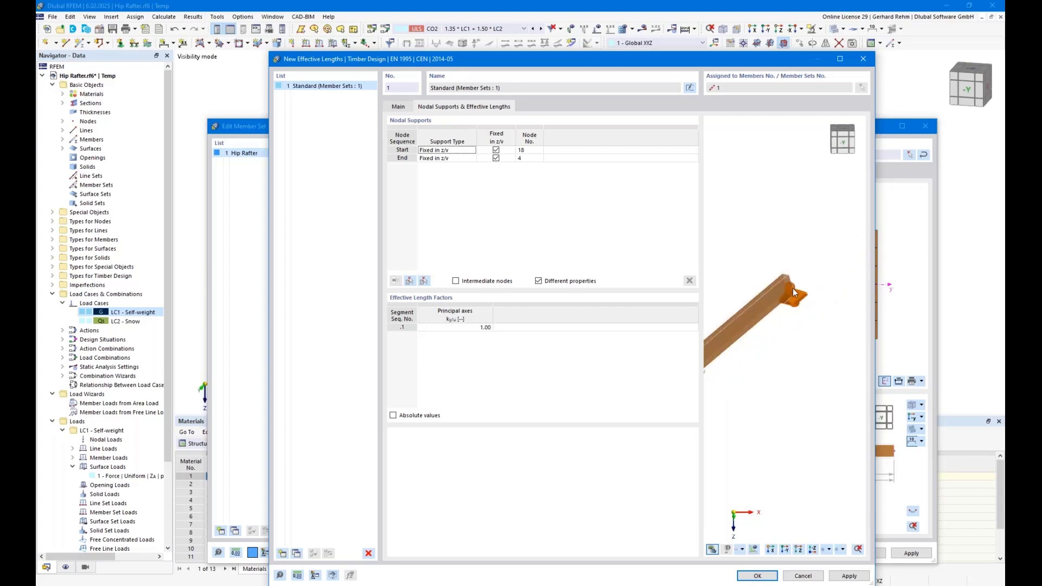
scroll(792, 288, down, 1)
scroll(791, 285, down, 3)
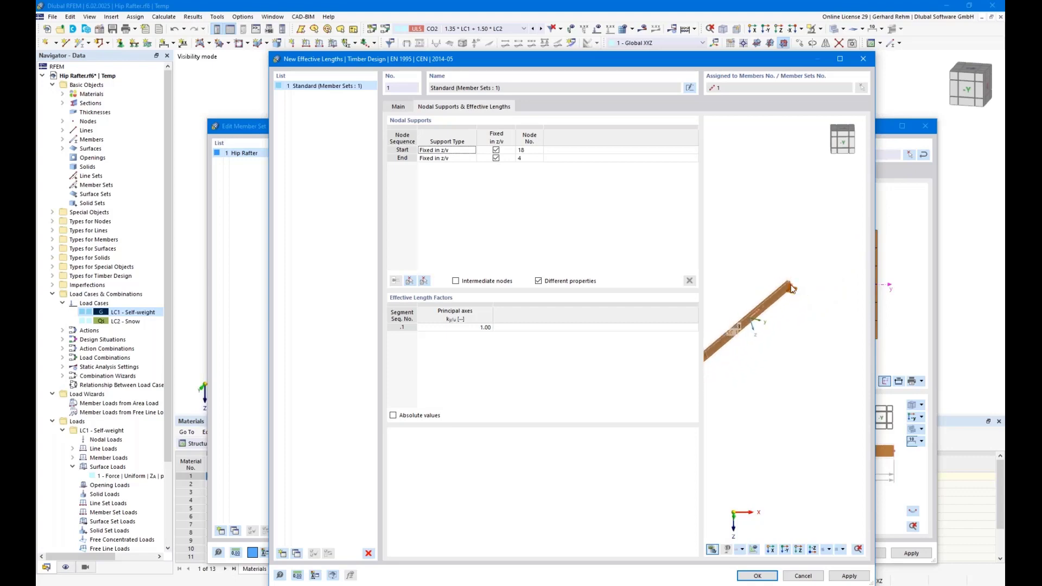
middle_drag(764, 392, 808, 365)
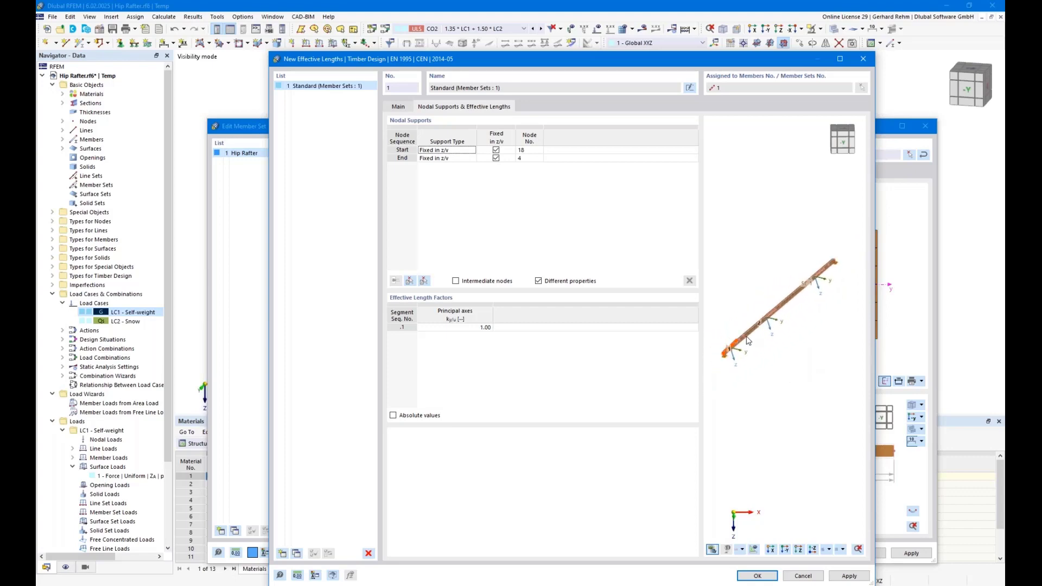
Add the intermediate nodes 19 and 20 to the nodal supports and fix both in z/v
click(455, 280)
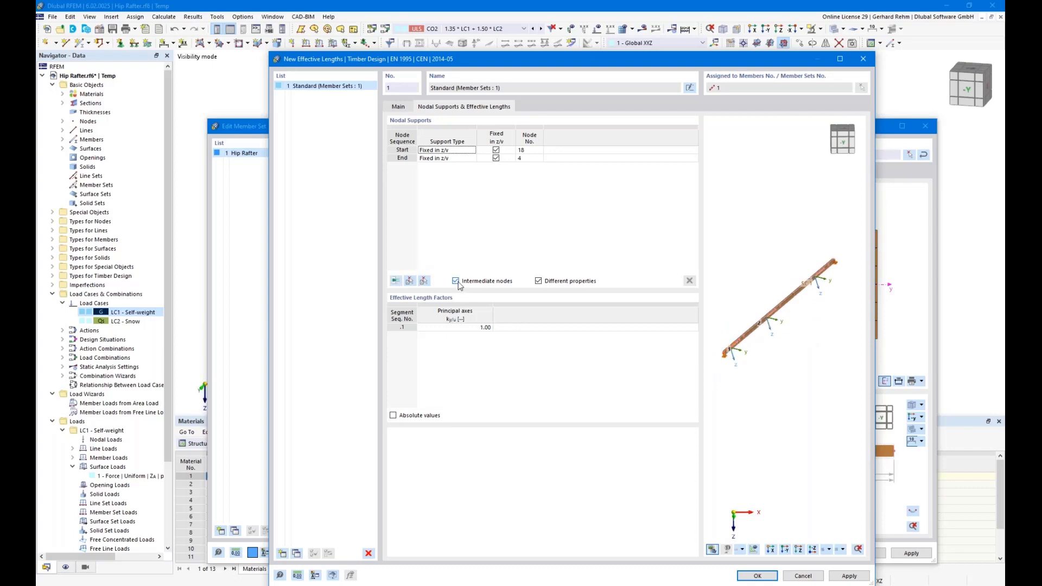
click(396, 281)
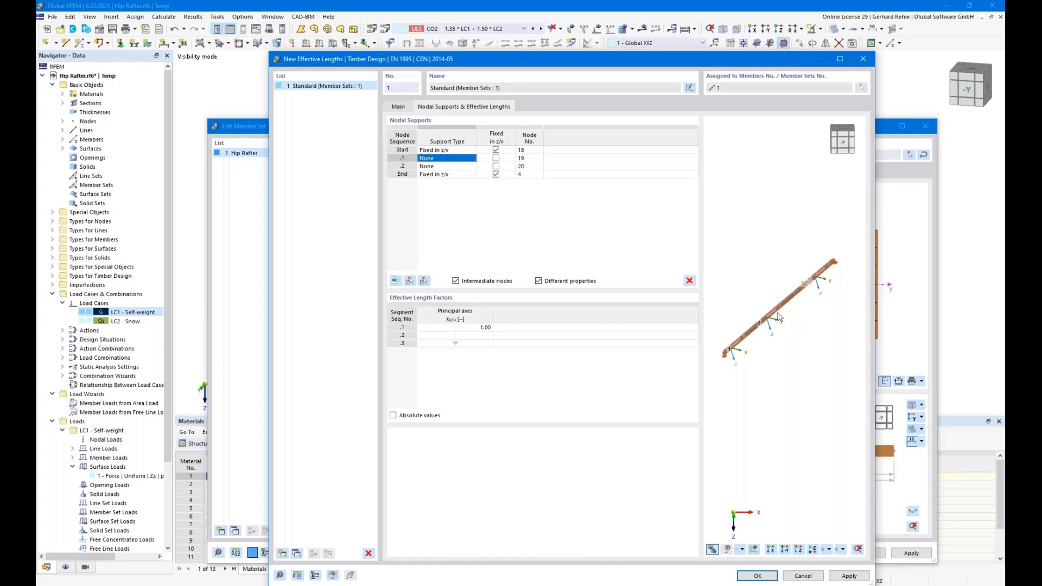
click(495, 157)
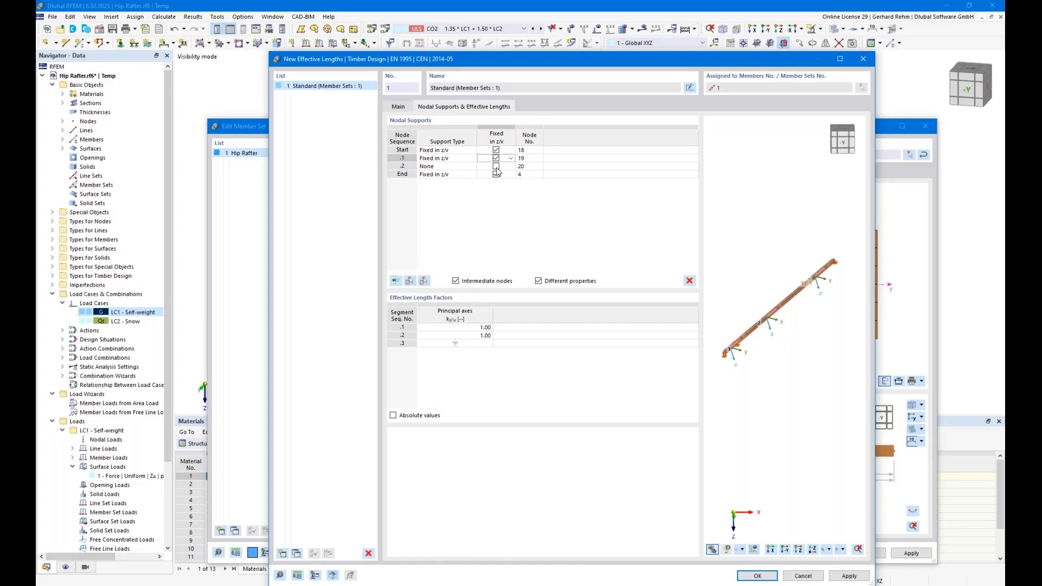
click(495, 166)
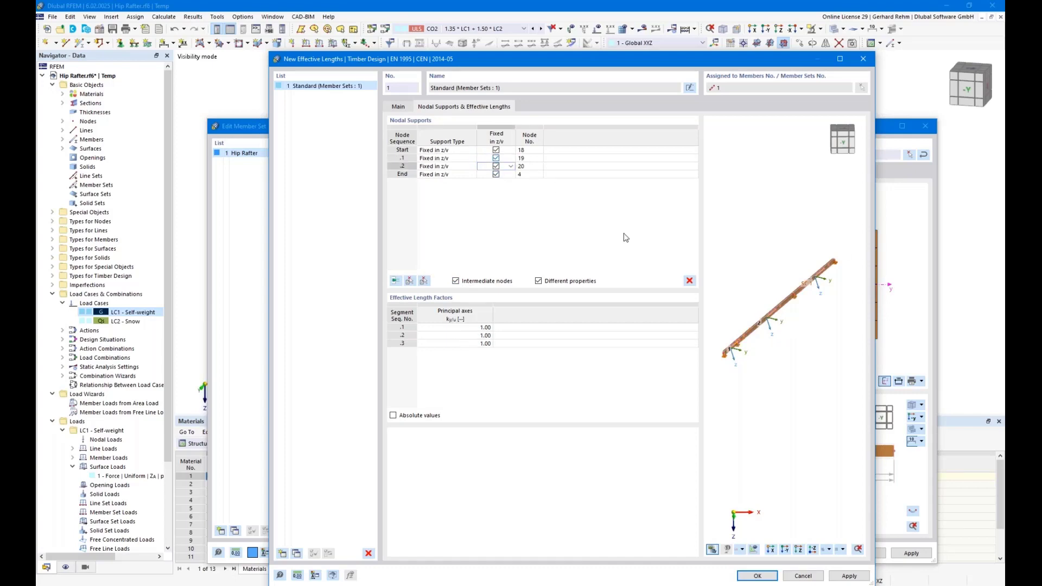
Set the support type of the start node 18, at the rafter's free overhanging end, to None
scroll(727, 363, up, 5)
scroll(728, 364, up, 3)
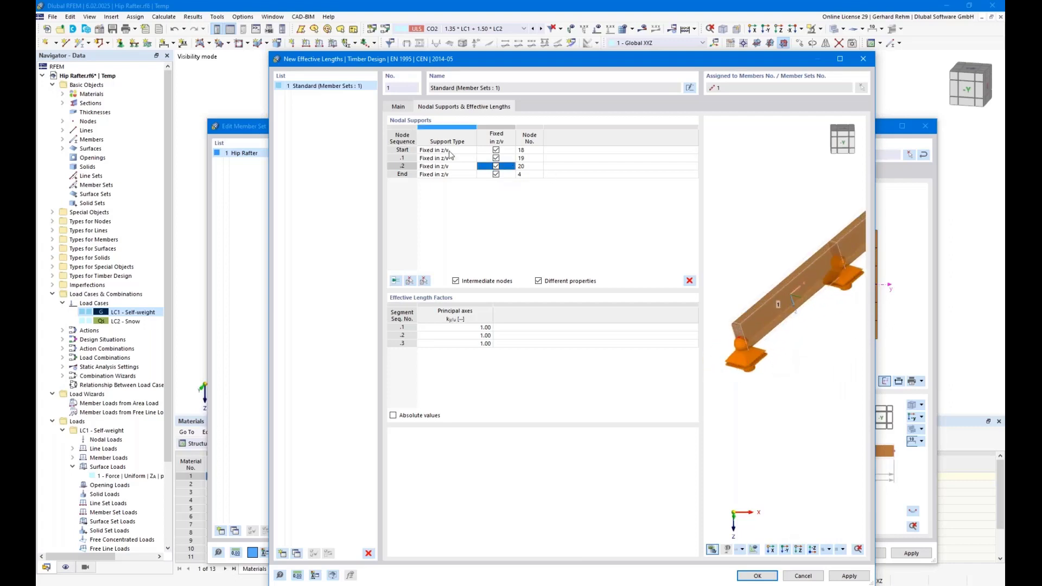
click(429, 150)
click(425, 152)
click(426, 157)
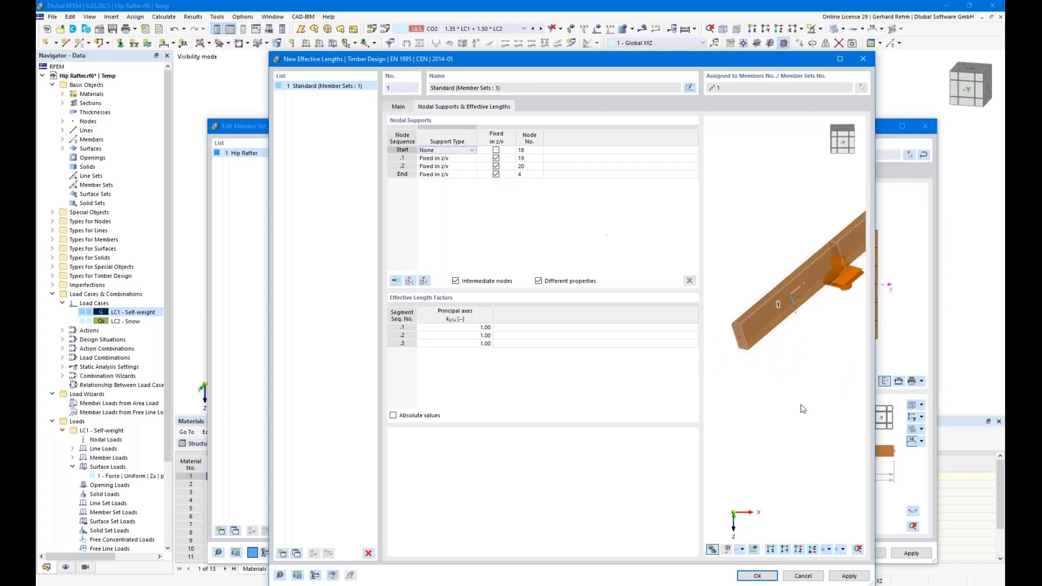
Check the absolute effective lengths of the three segments and return to effective length factors
scroll(793, 385, down, 4)
middle_drag(794, 385, 745, 411)
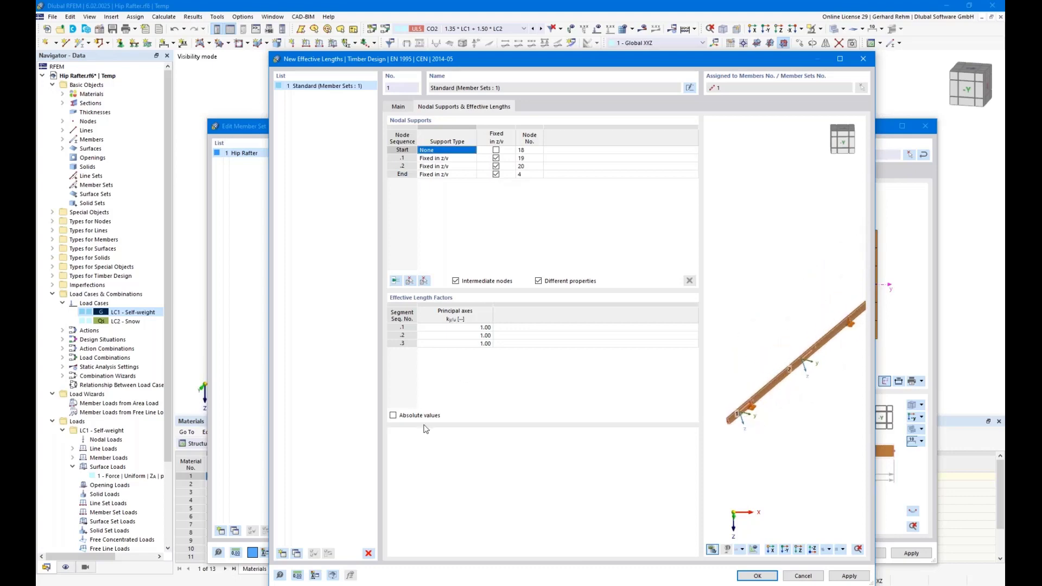
click(393, 416)
click(468, 327)
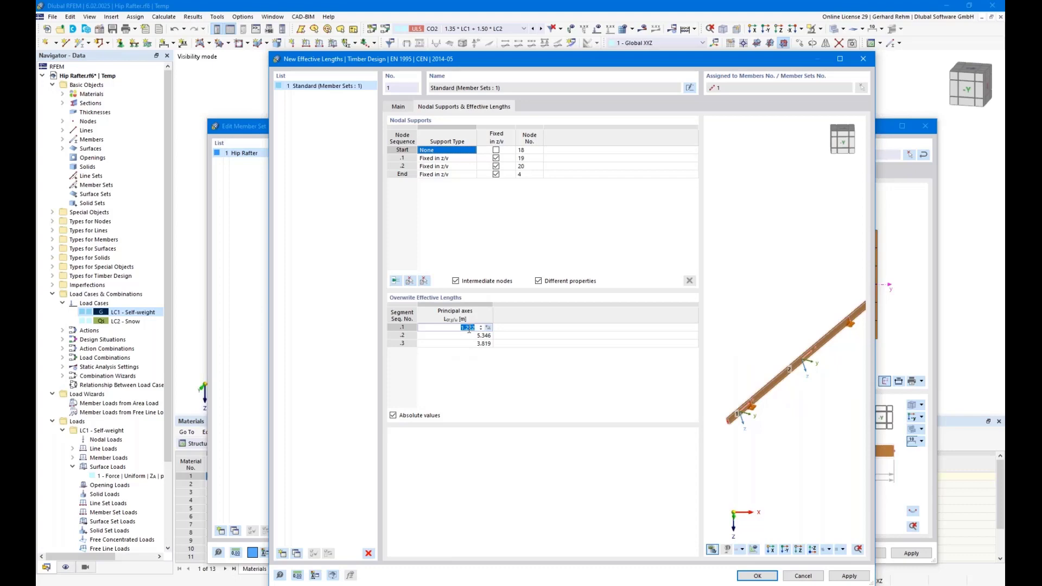
click(459, 343)
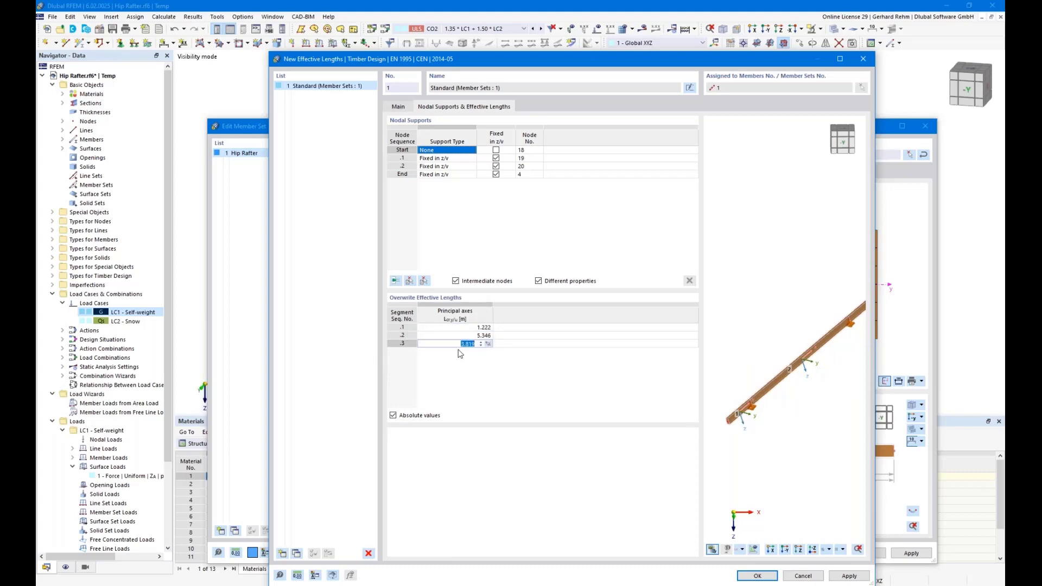
click(393, 416)
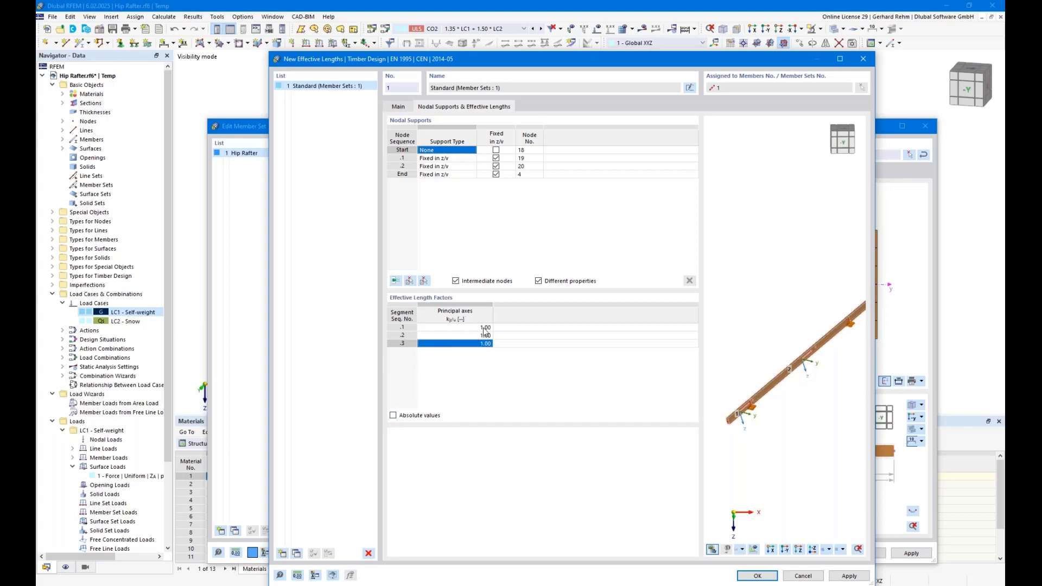
Set the effective length factor of segment .1 to No Buckling and accept the effective lengths
click(484, 328)
click(486, 327)
click(488, 328)
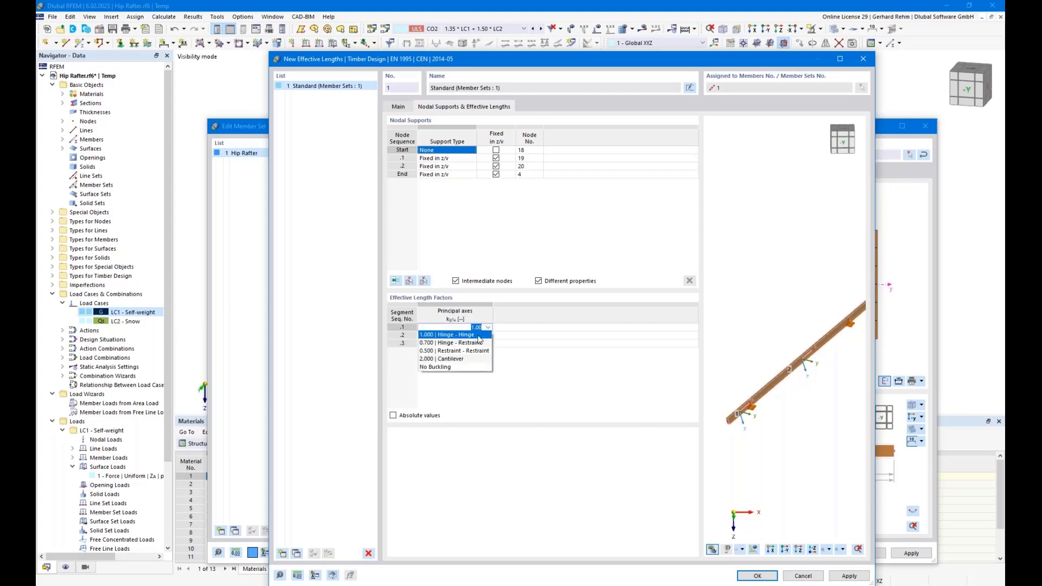
click(440, 368)
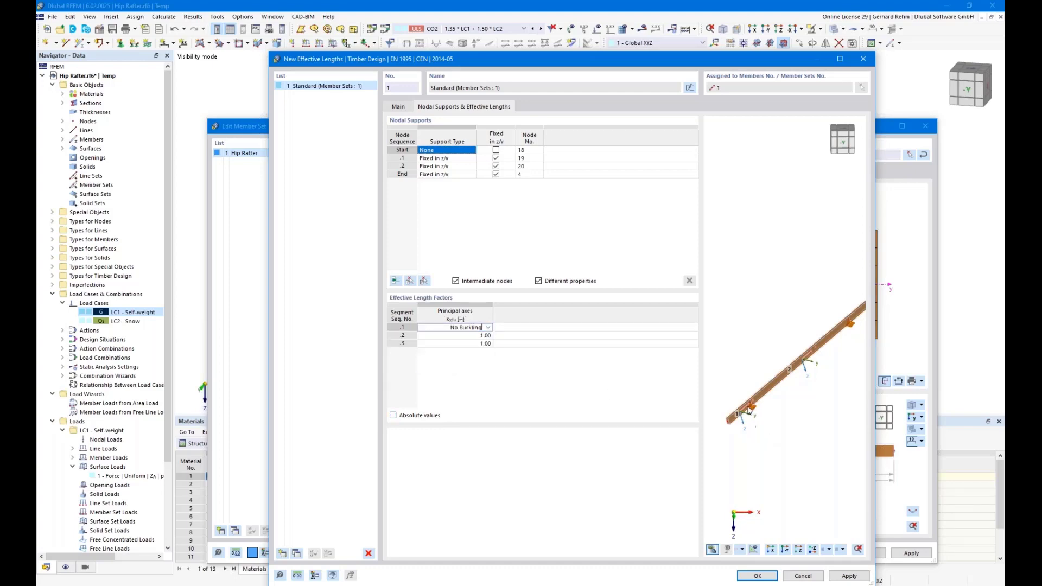
scroll(744, 411, down, 3)
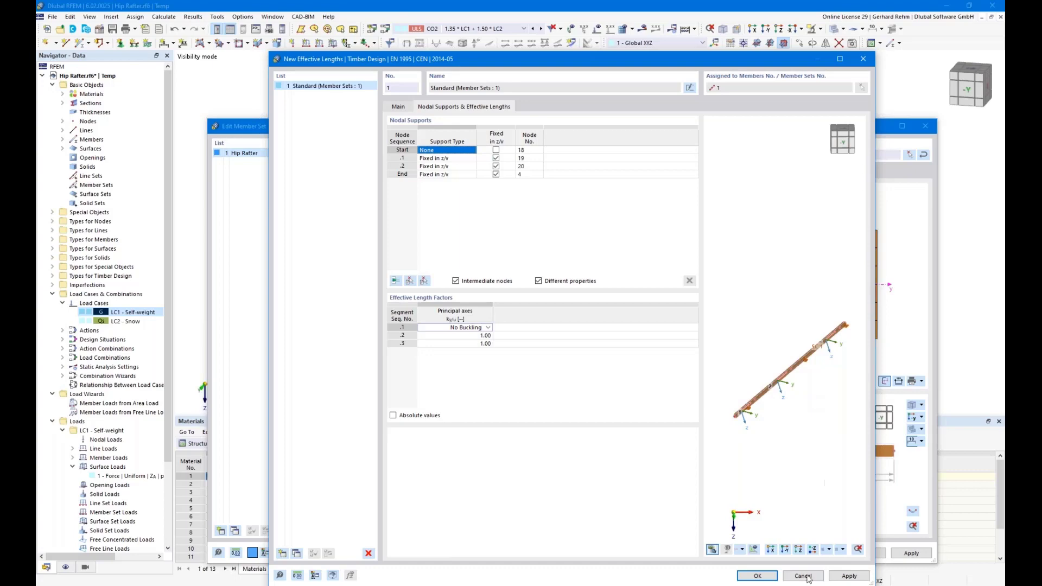
click(757, 576)
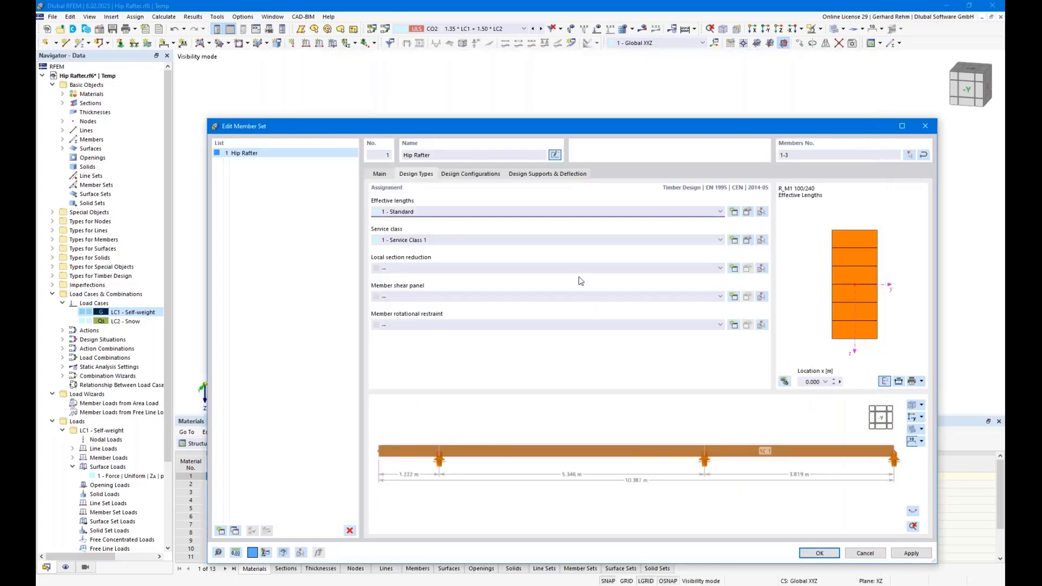
Review the default ultimate configuration, including its stability settings, and the default serviceability configuration with its deflection limits
click(476, 176)
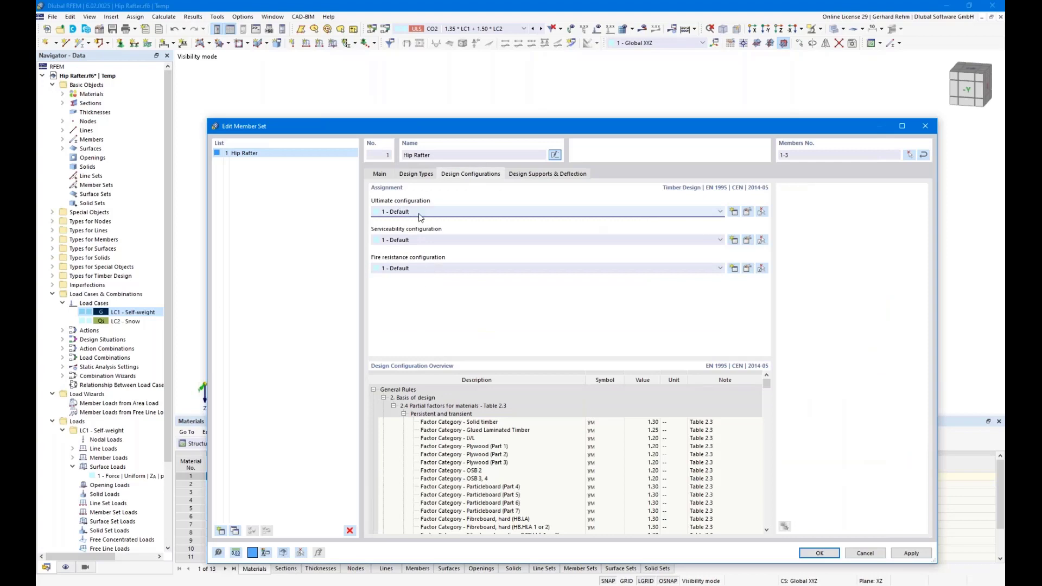
click(747, 212)
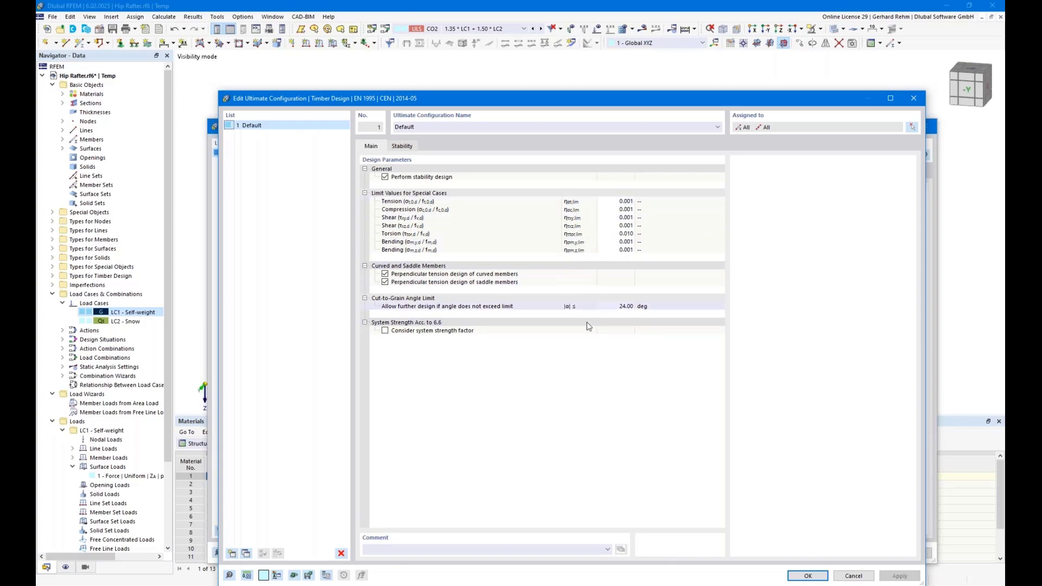
click(402, 146)
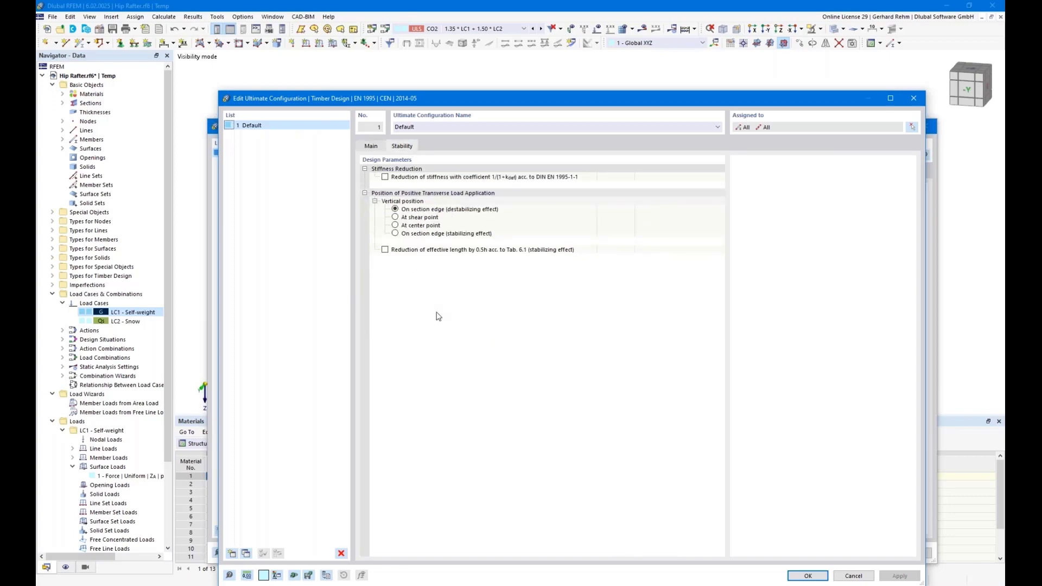
click(852, 577)
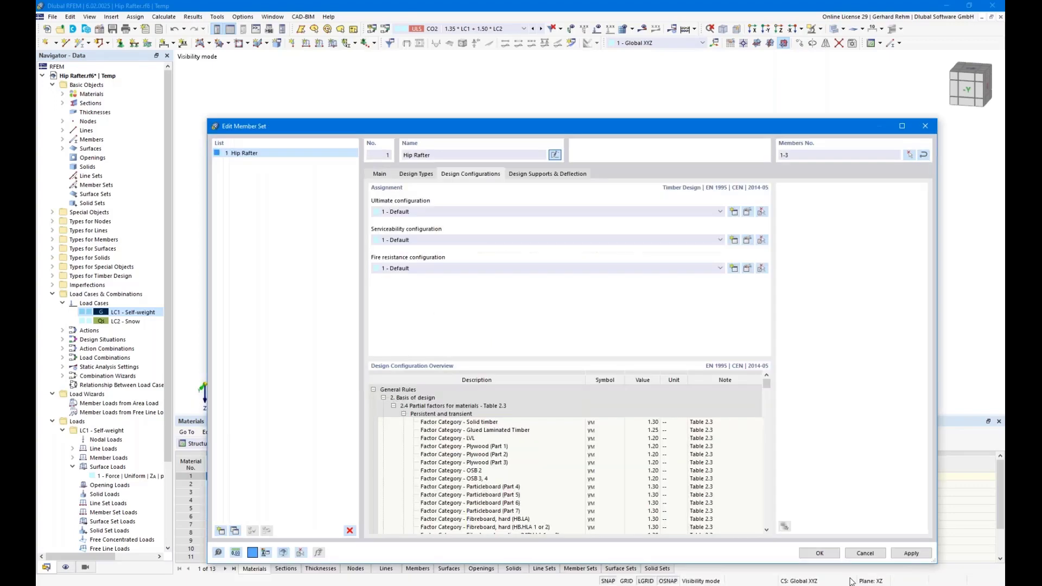
click(747, 241)
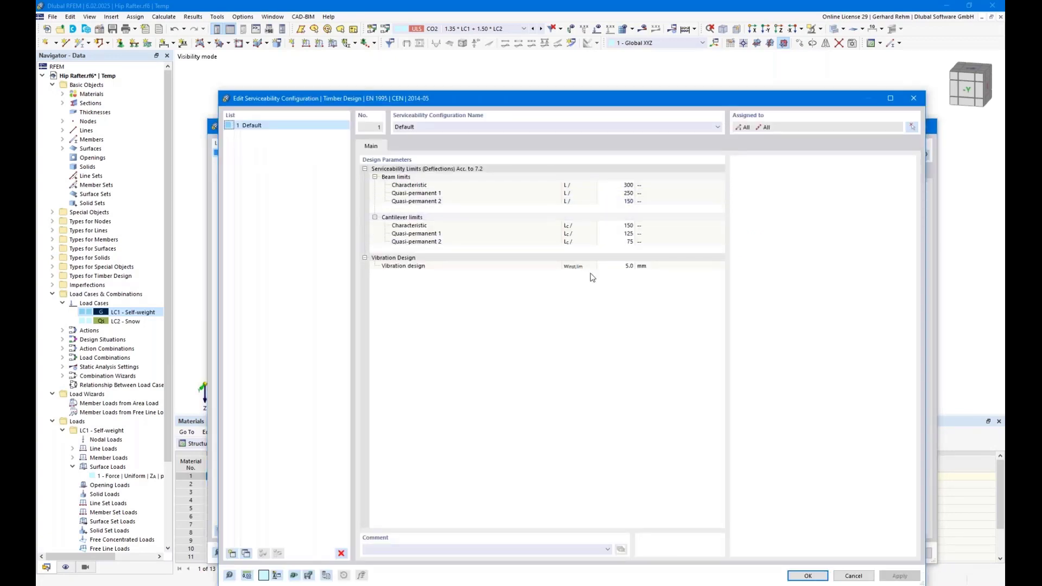
click(853, 576)
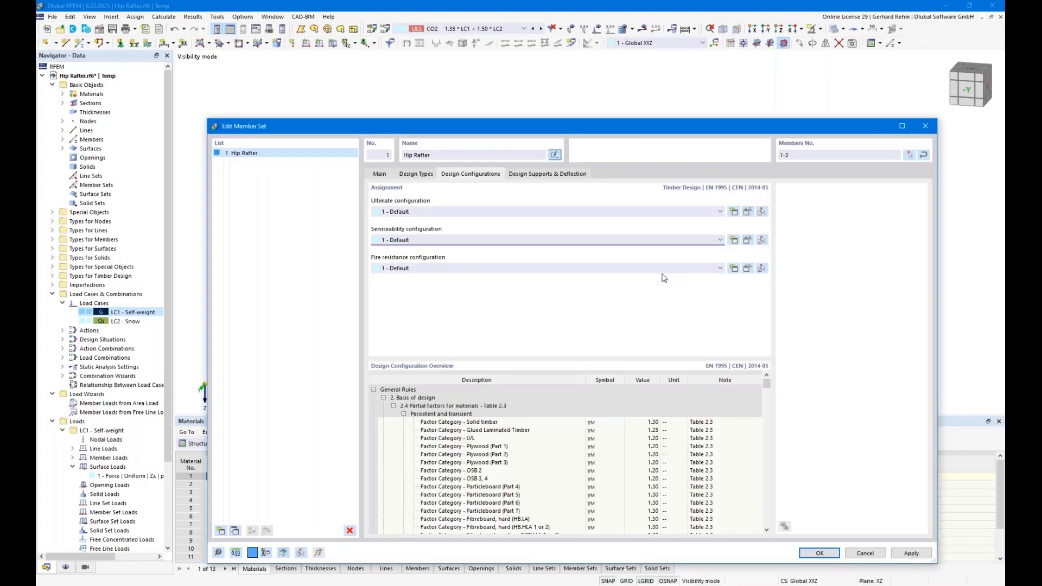
Open the hip rafter's design support and deflection settings and uncover the model behind the dialog to check its supports
click(548, 174)
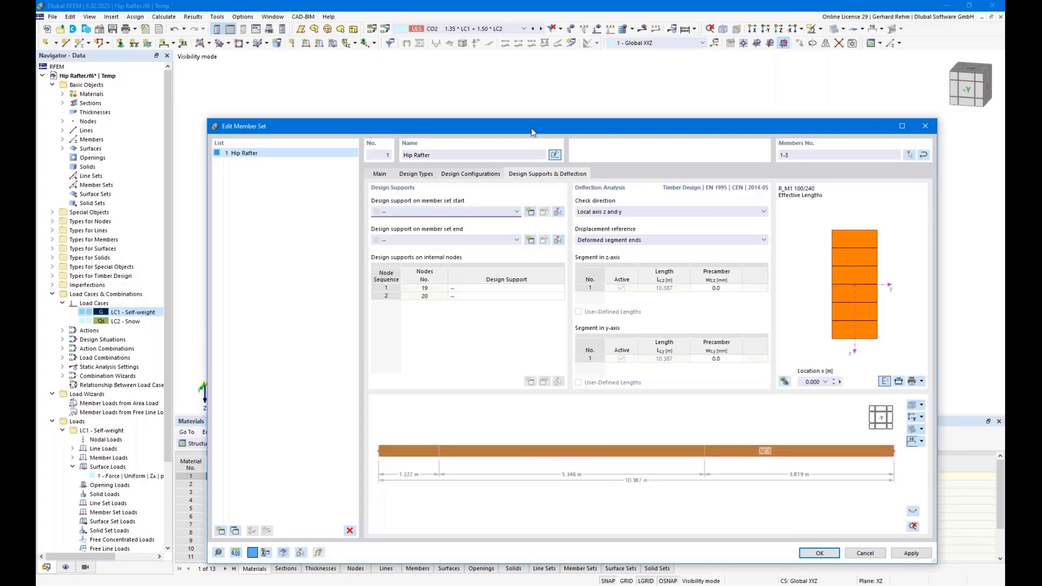
drag(532, 128, 497, 82)
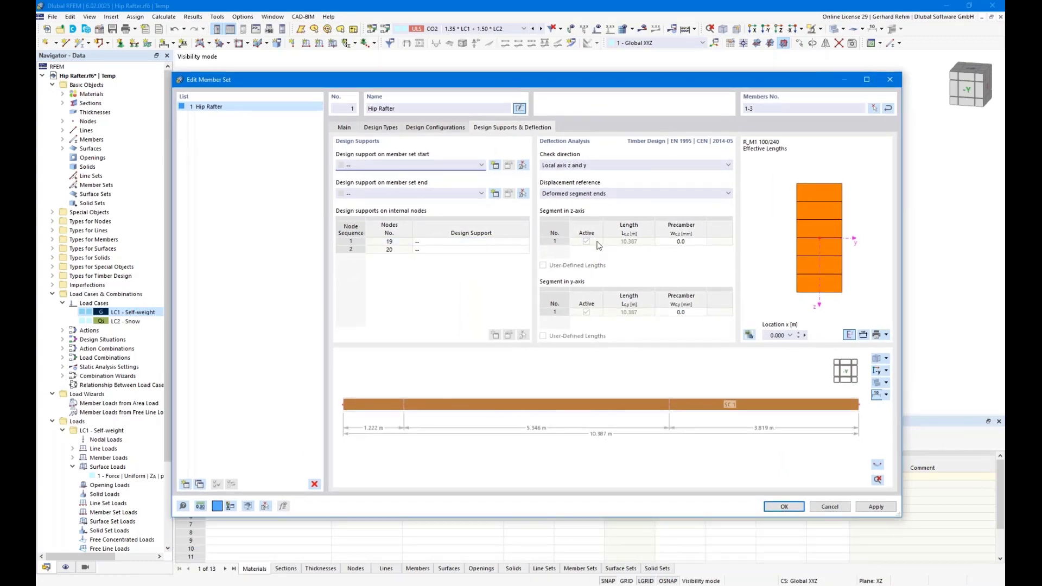
drag(595, 84, 632, 359)
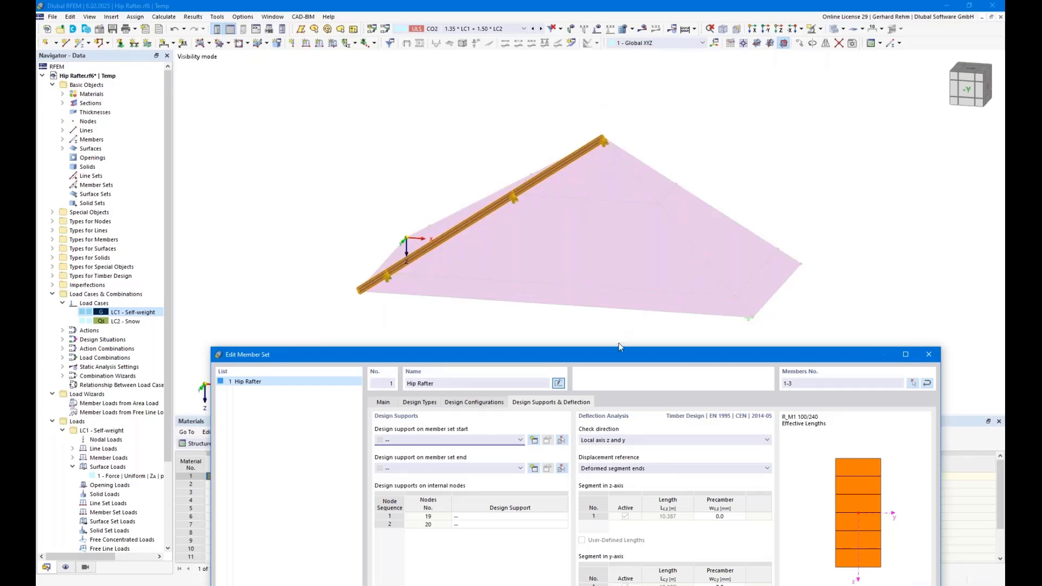
drag(618, 353, 621, 125)
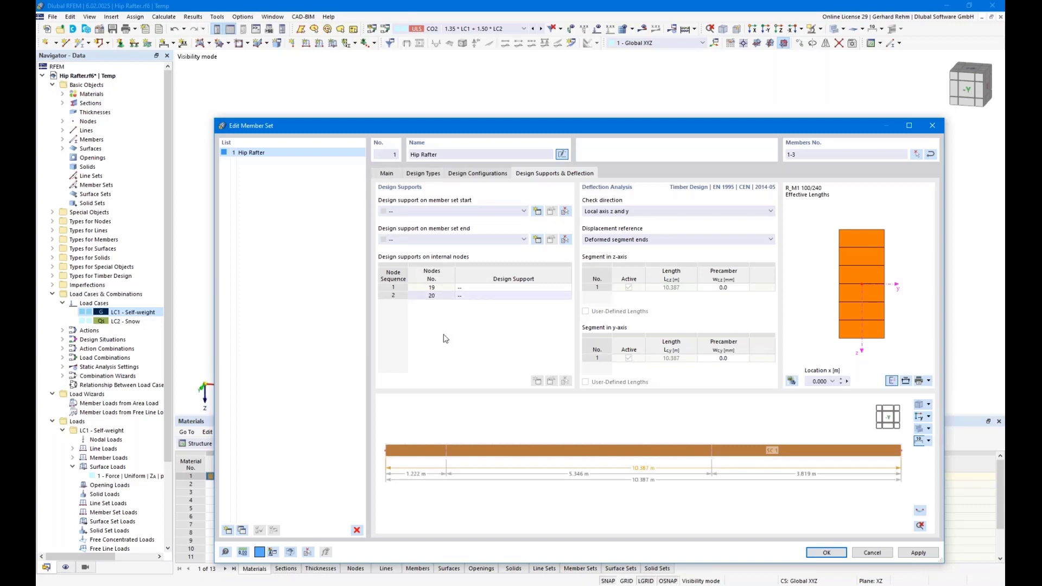
Open the online manual for deflection and design supports and read the section on the functions of design supports
key(F1)
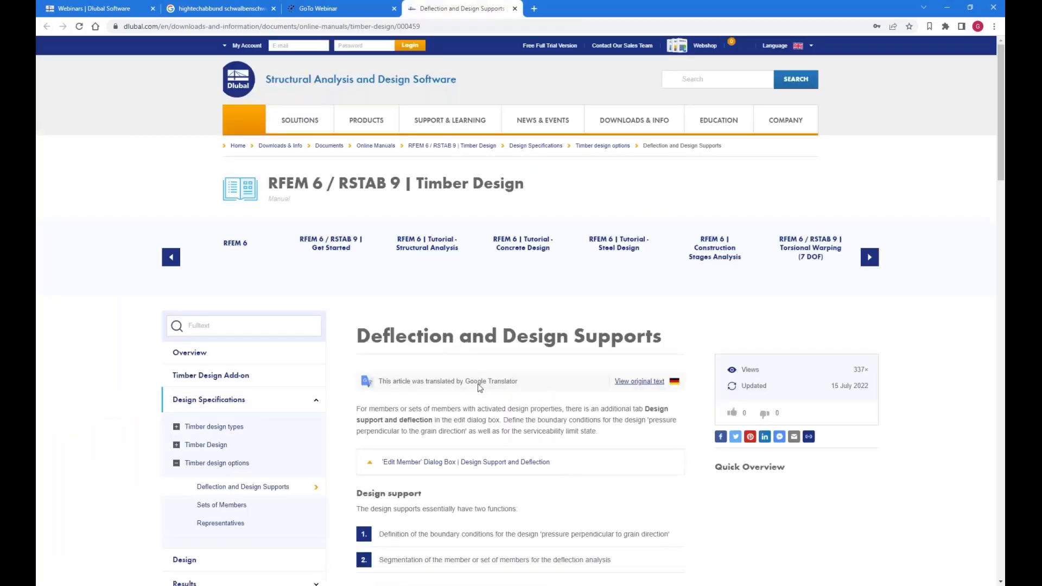
scroll(597, 417, down, 3)
scroll(620, 418, down, 4)
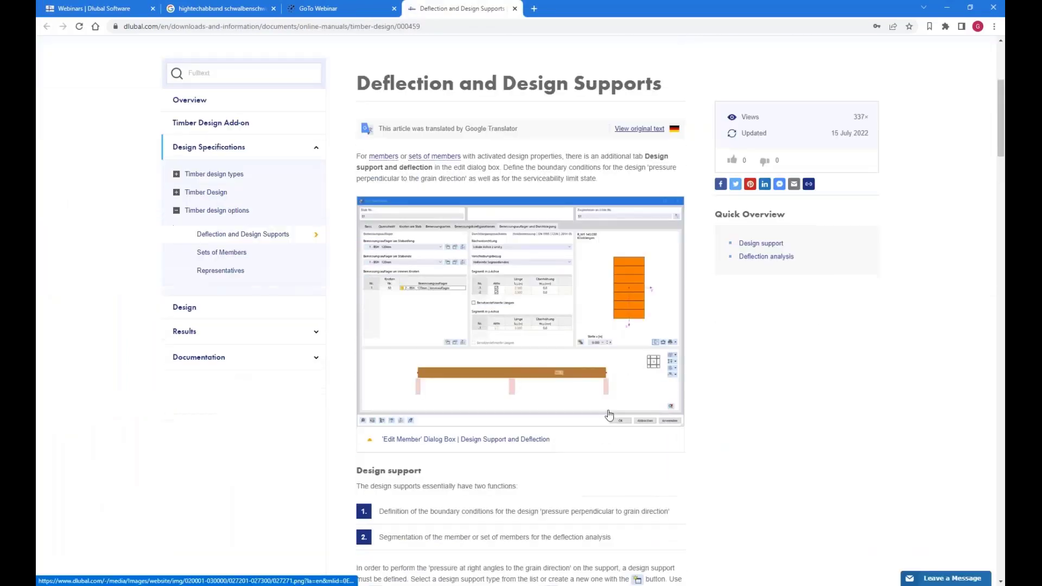
scroll(620, 418, down, 1)
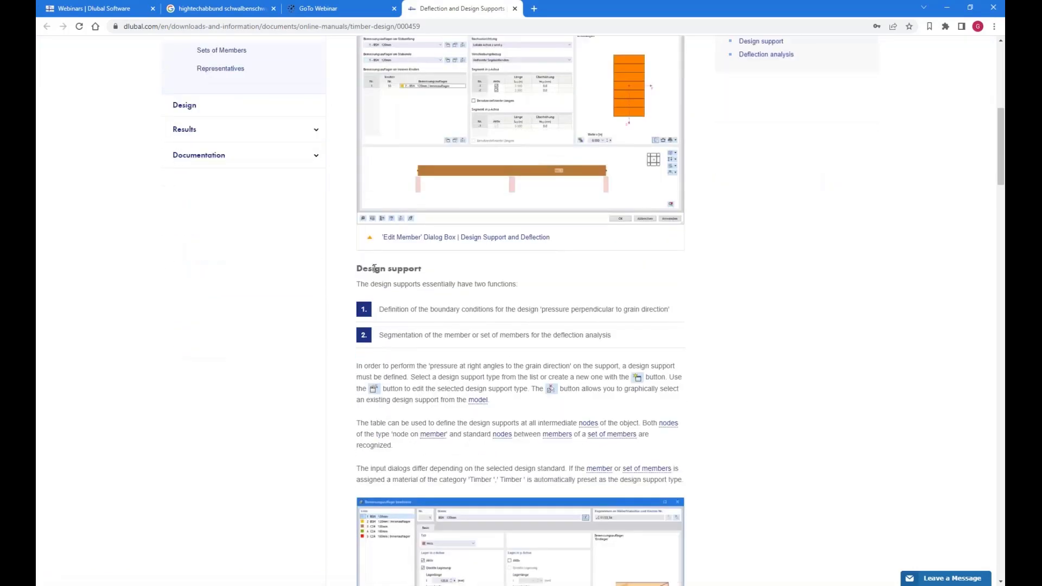
drag(362, 269, 442, 269)
click(441, 269)
scroll(429, 271, up, 1)
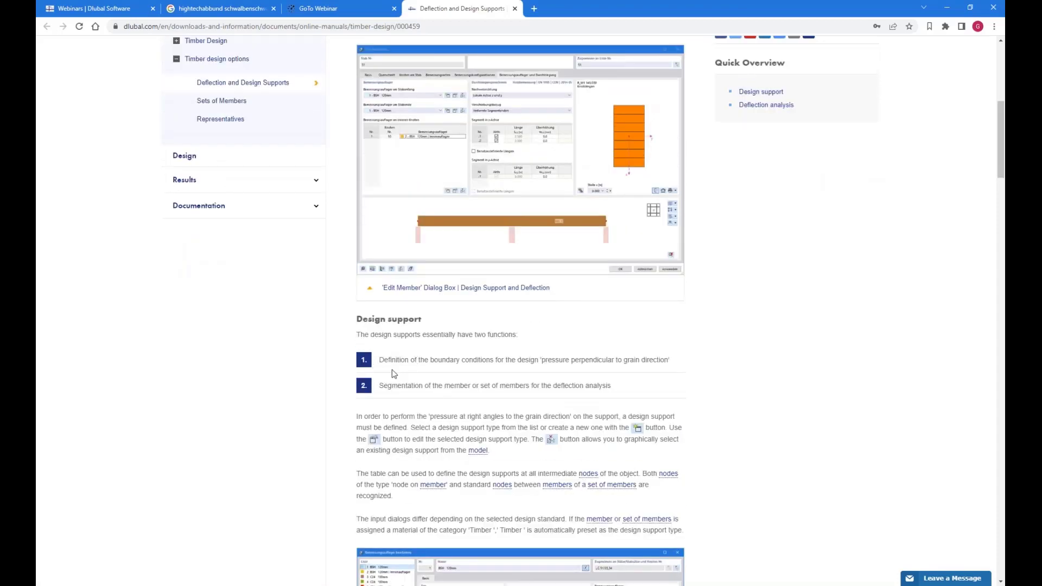
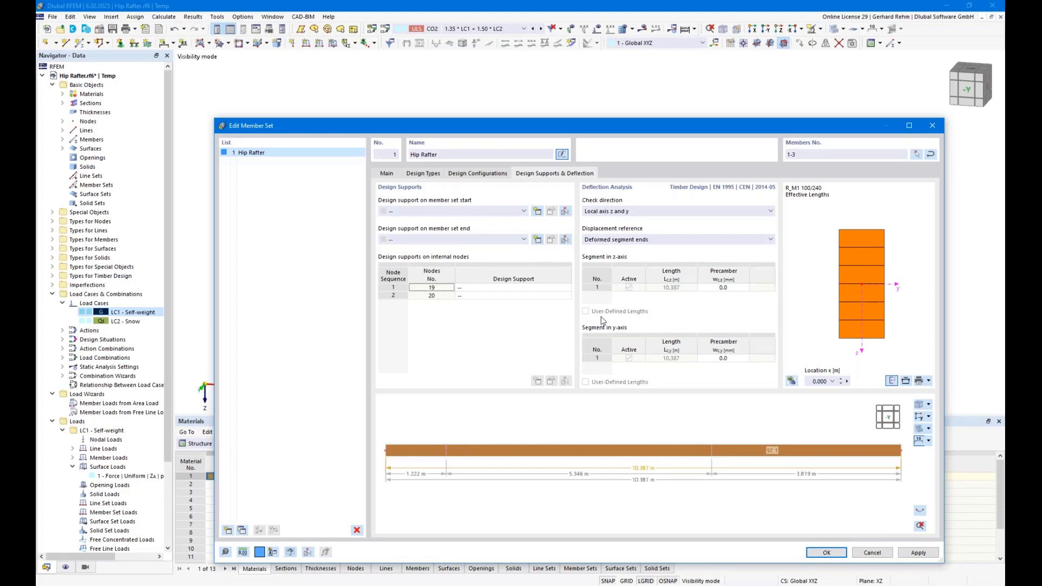
Create a Timber design support at the member set end, active in the z-axis and for deflection design, without direct support
click(537, 242)
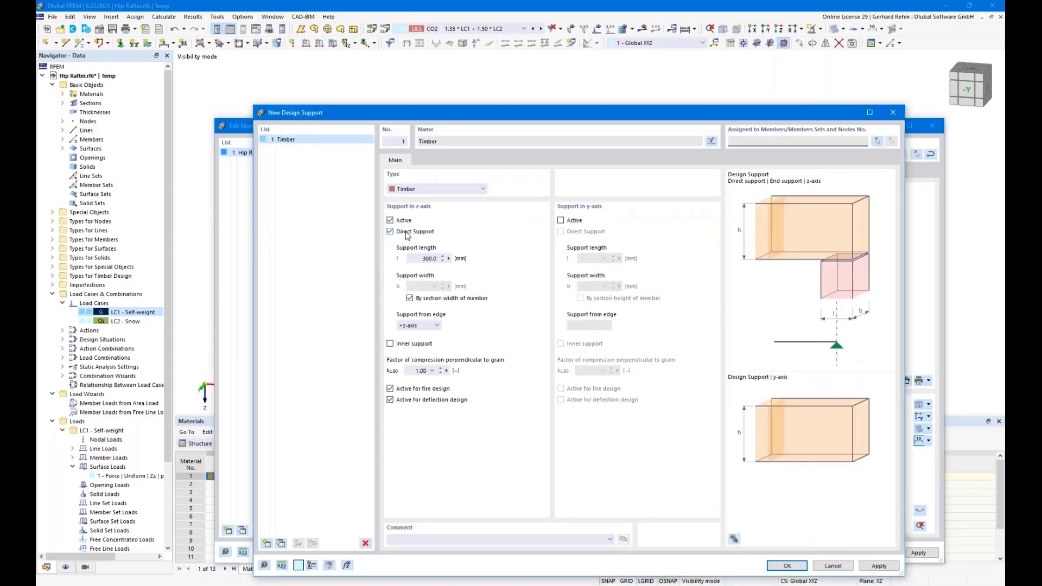
double_click(442, 258)
click(413, 372)
click(389, 232)
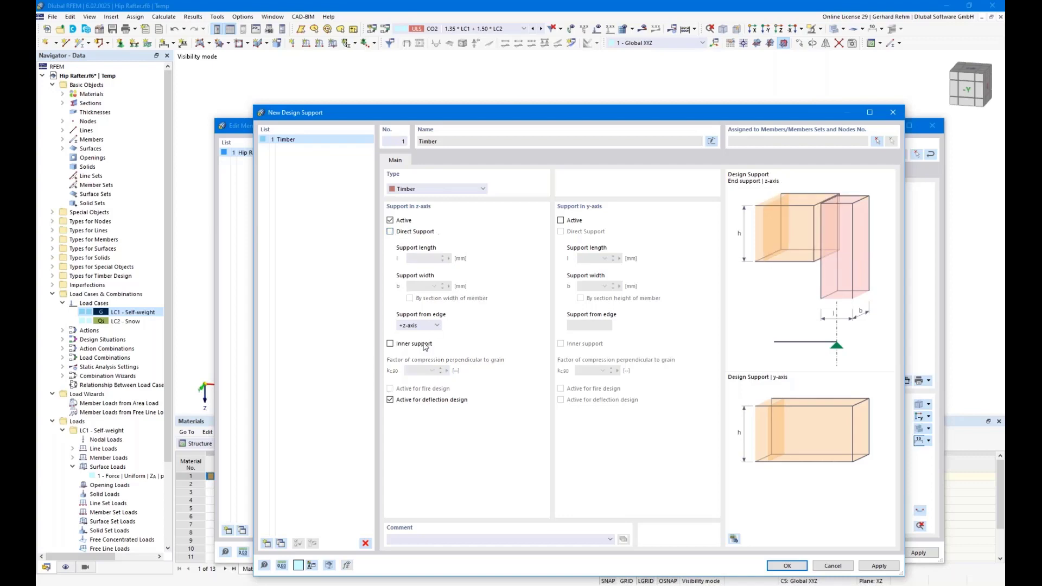
click(787, 566)
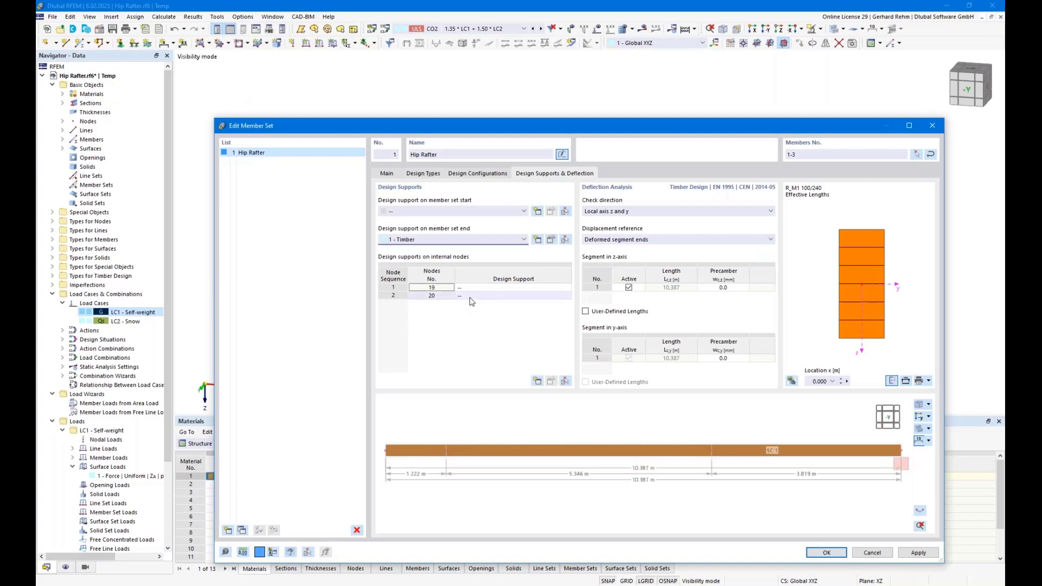
Assign the design support 1 - Timber to the internal nodes 19 and 20
click(502, 288)
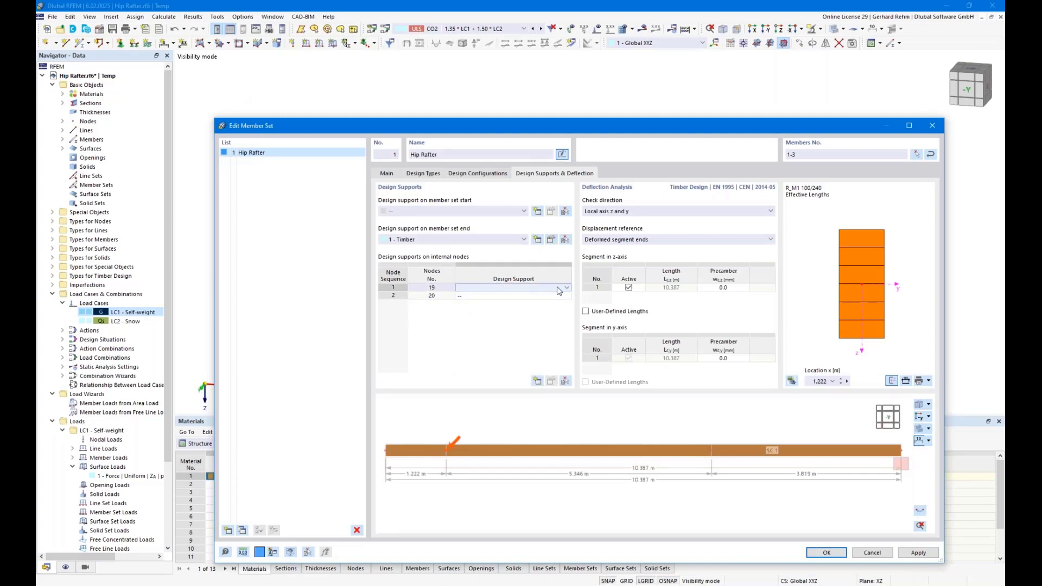
click(502, 288)
click(541, 304)
click(546, 297)
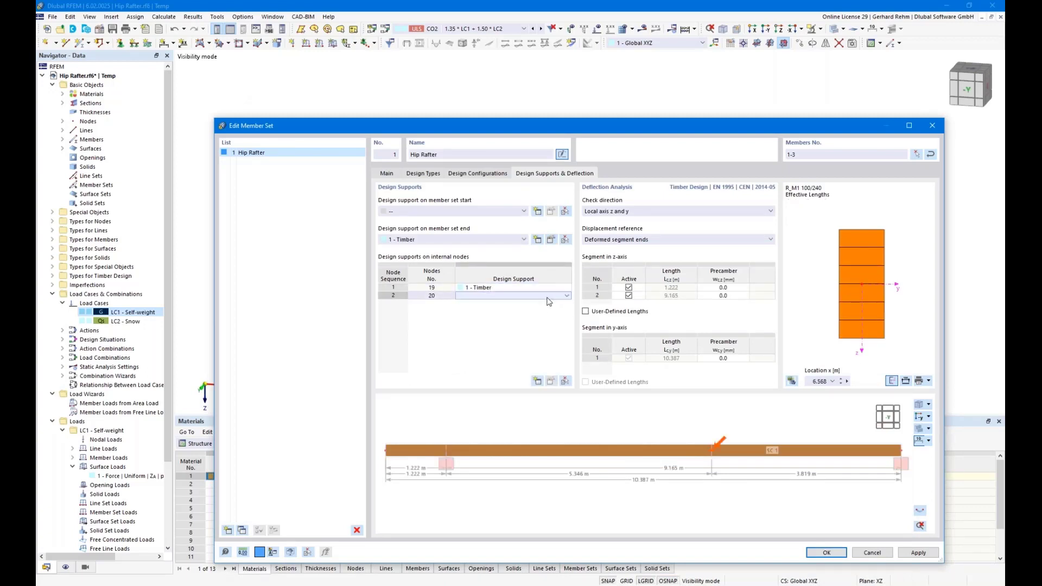
click(566, 296)
click(528, 311)
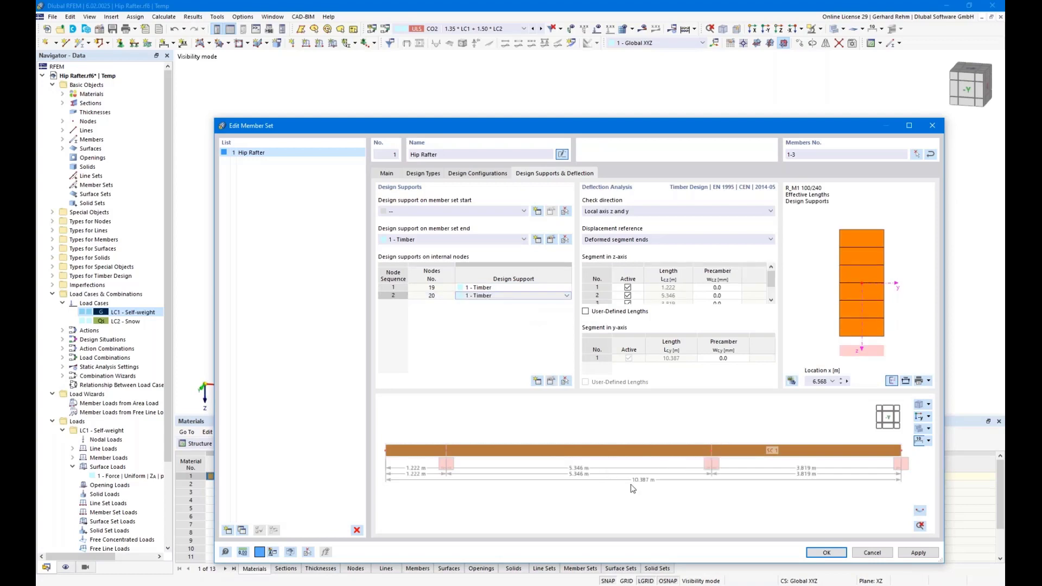
Restrict the deflection check direction to local axis z, review the z-axis segments and accept the member set
click(606, 213)
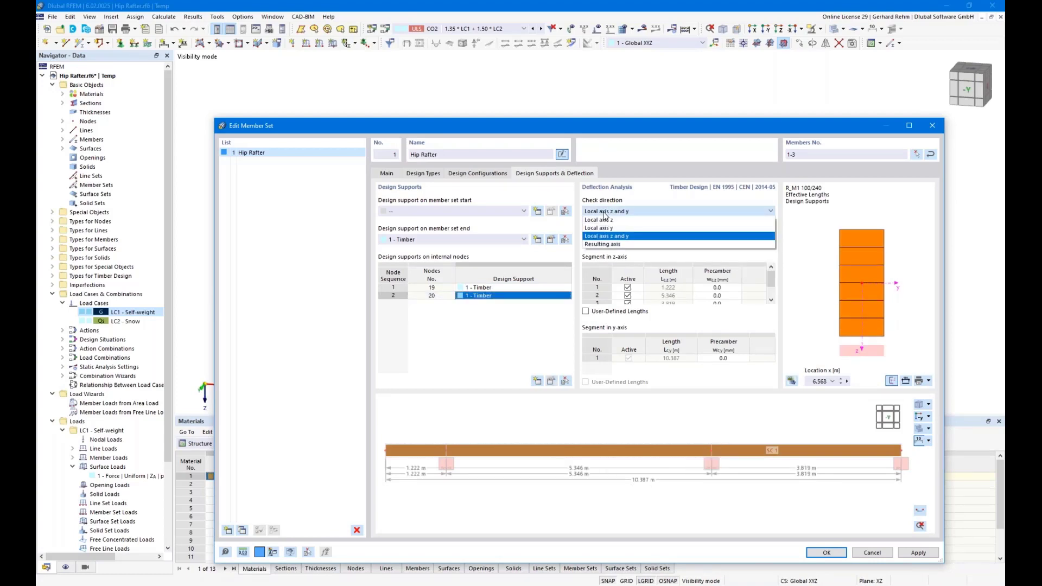
click(609, 221)
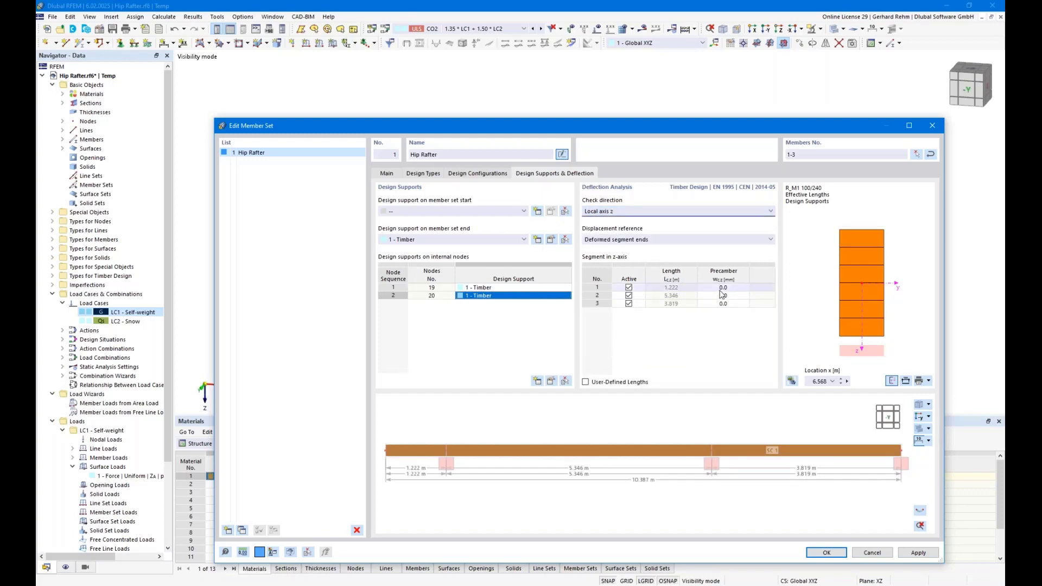
scroll(417, 476, down, 1)
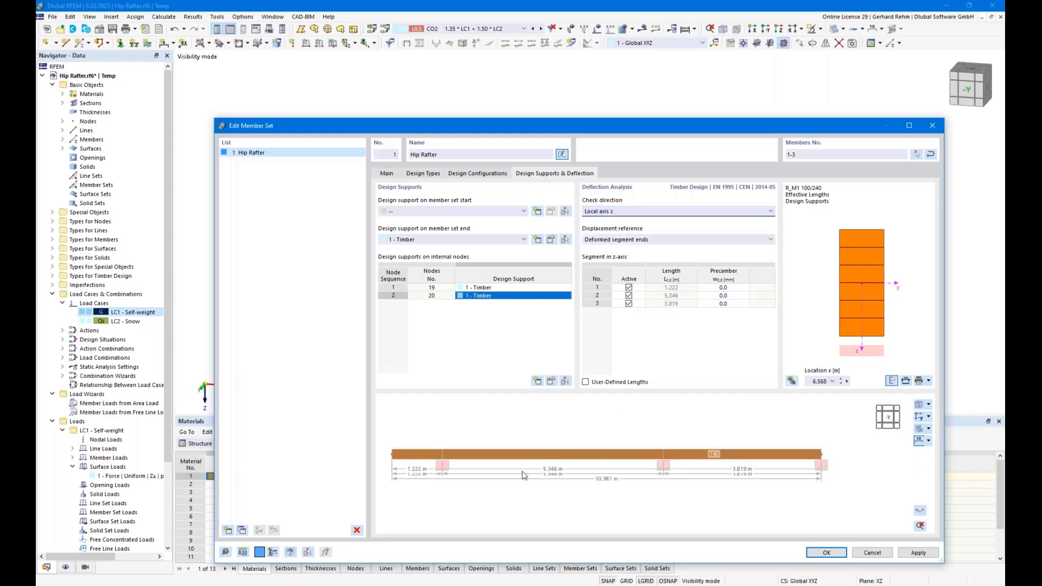
click(661, 288)
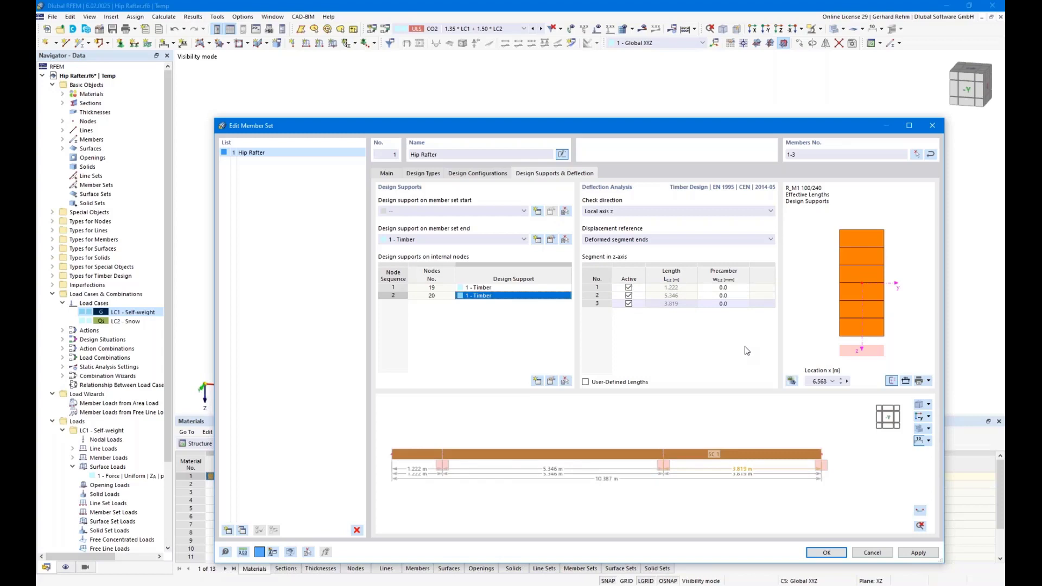
click(815, 554)
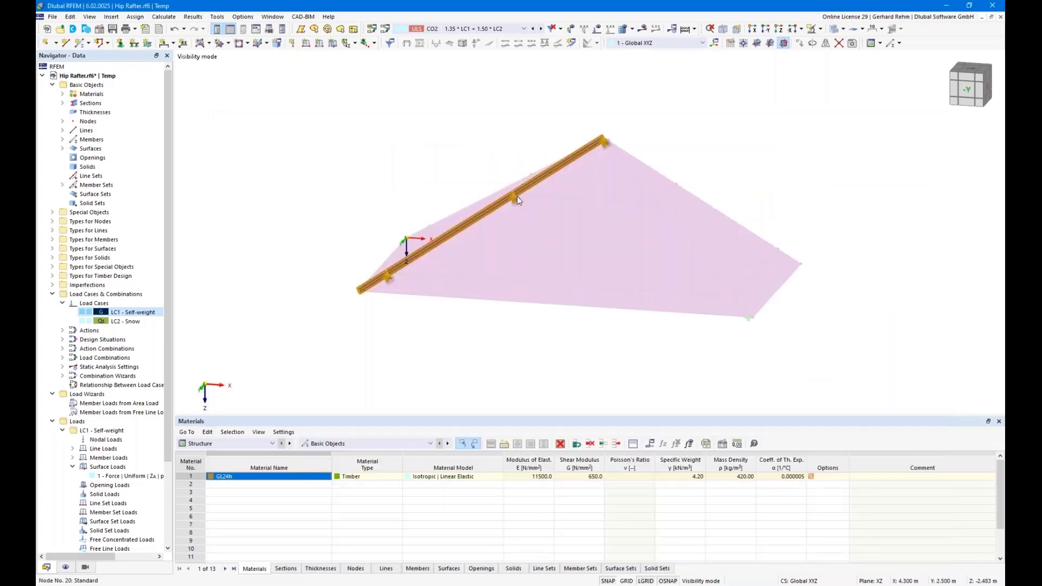
Turn off the background display of hidden objects so that only the hip rafter is shown
scroll(518, 204, up, 5)
scroll(518, 204, down, 5)
right_click(466, 173)
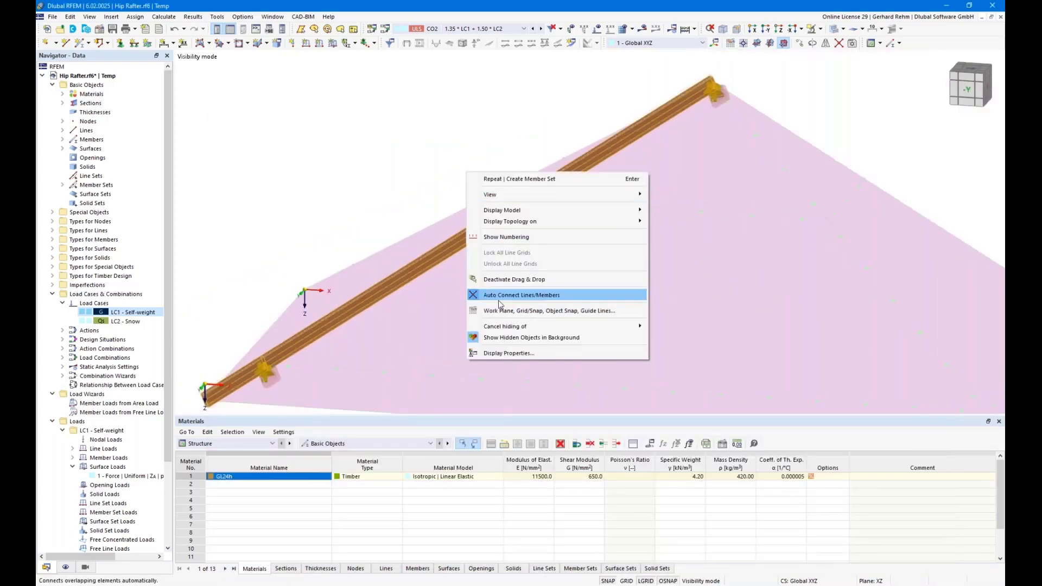
click(496, 337)
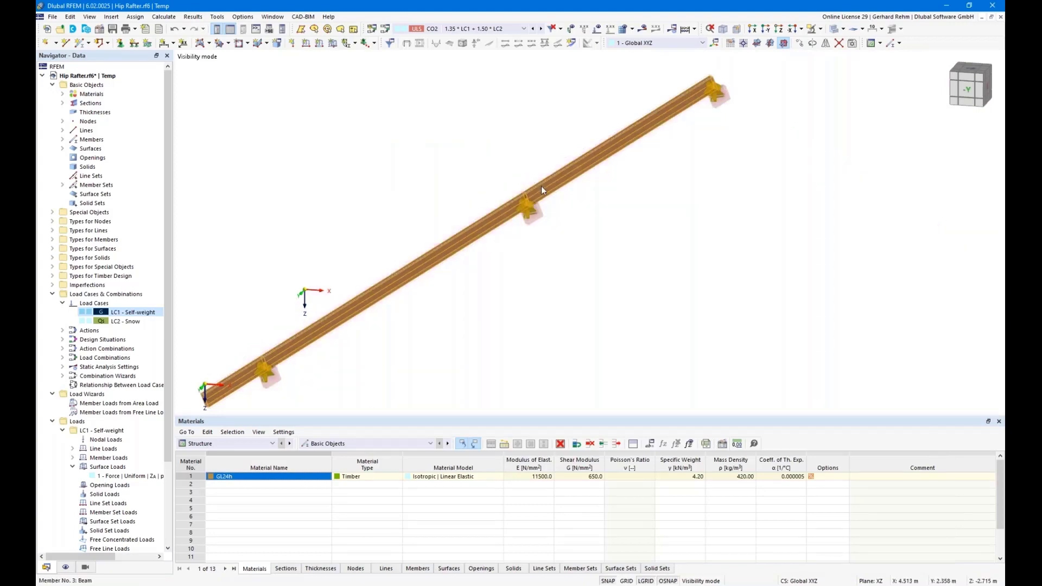
Turn off the display of design supports and member sets in the model view
click(66, 567)
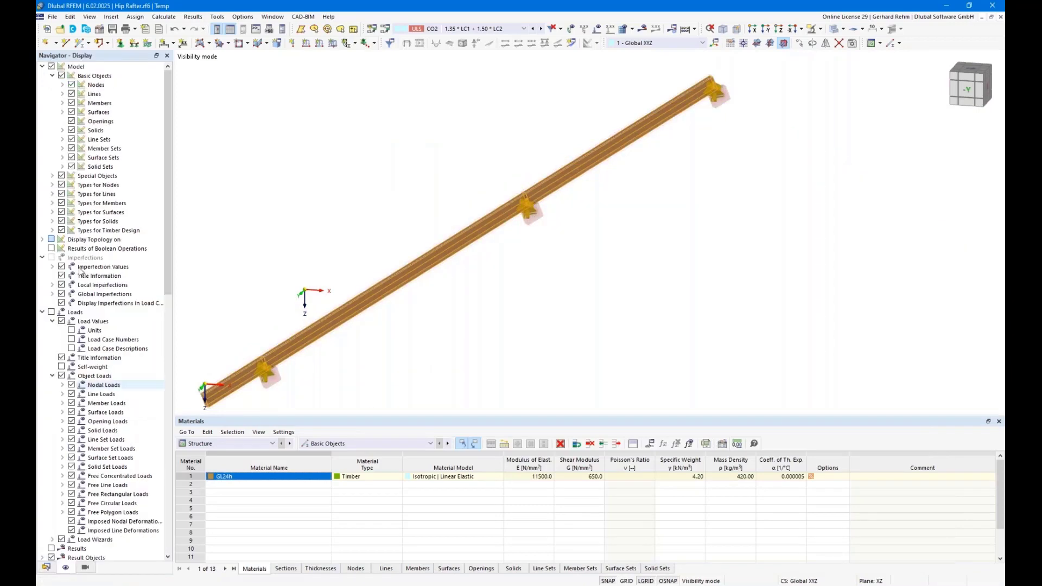
click(53, 203)
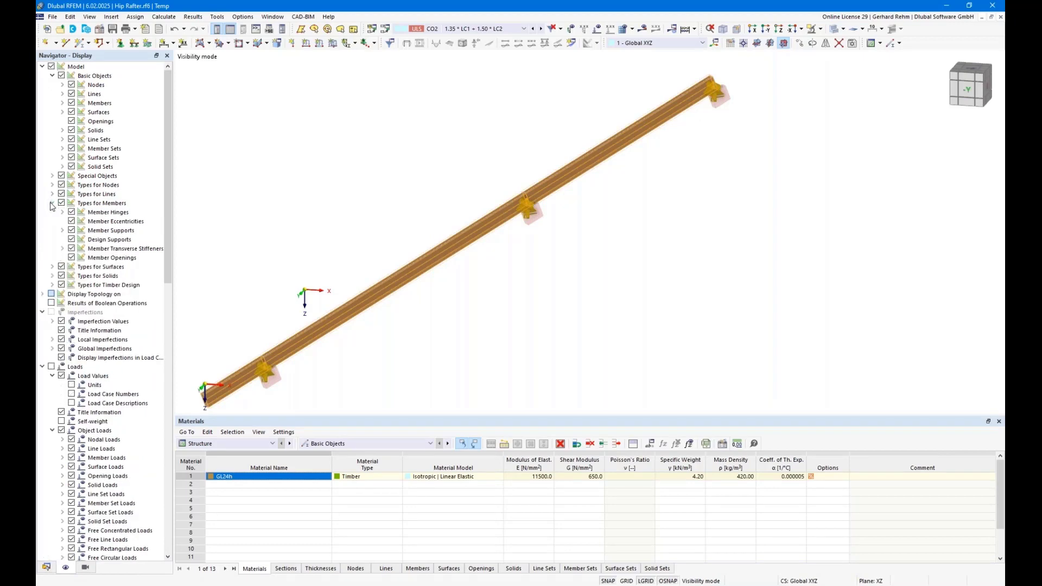
click(71, 240)
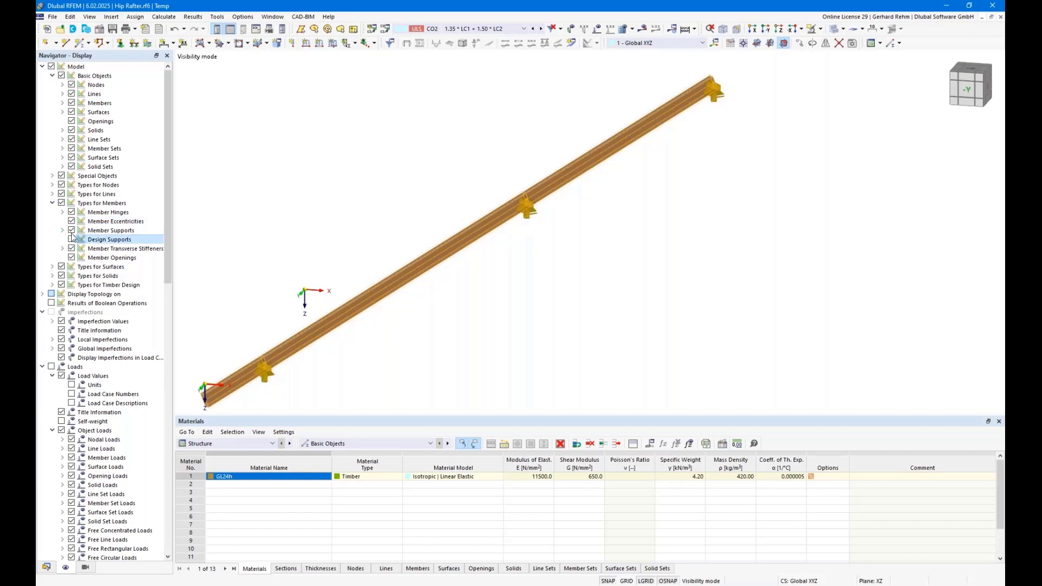
click(71, 148)
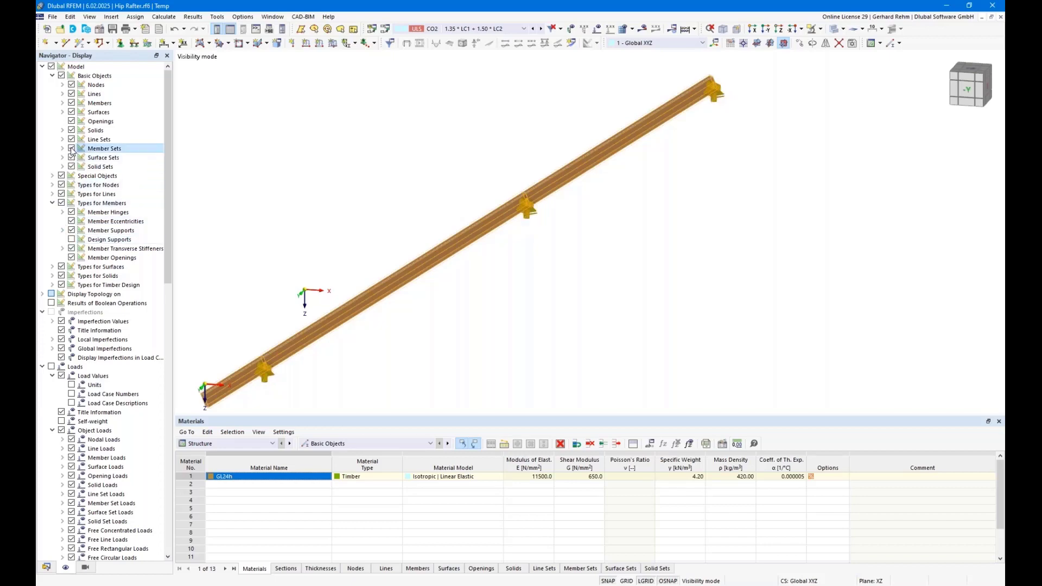
Show the model as a wireframe and disable the consideration of colors in wireframe display
click(834, 30)
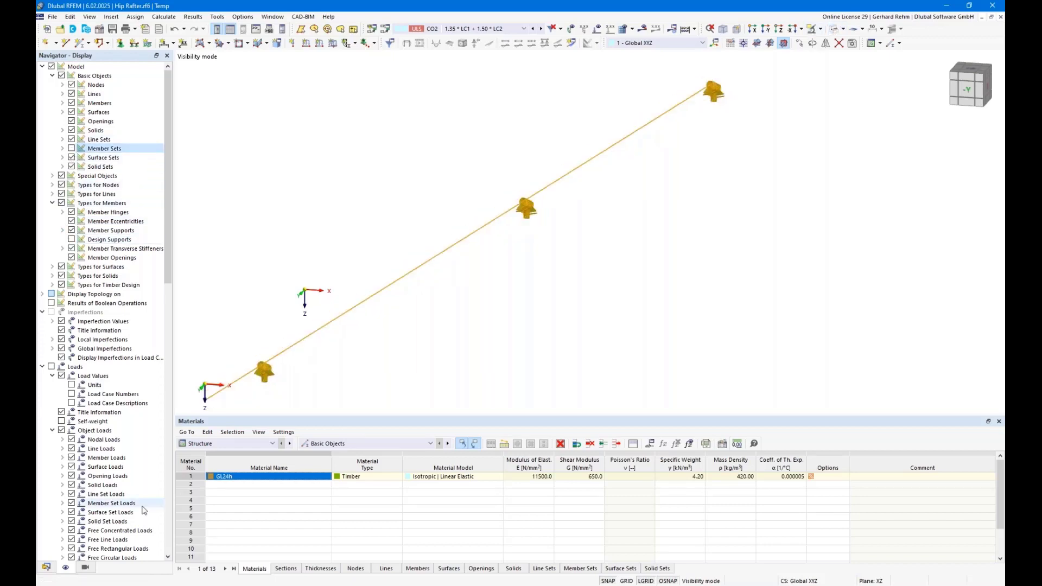
scroll(85, 536, down, 20)
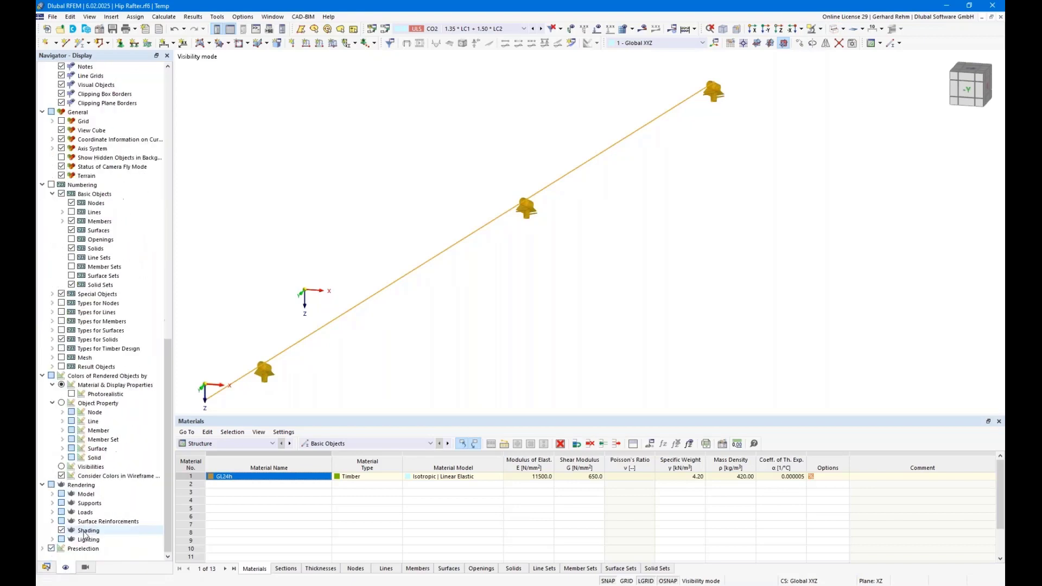
click(61, 475)
scroll(528, 263, down, 3)
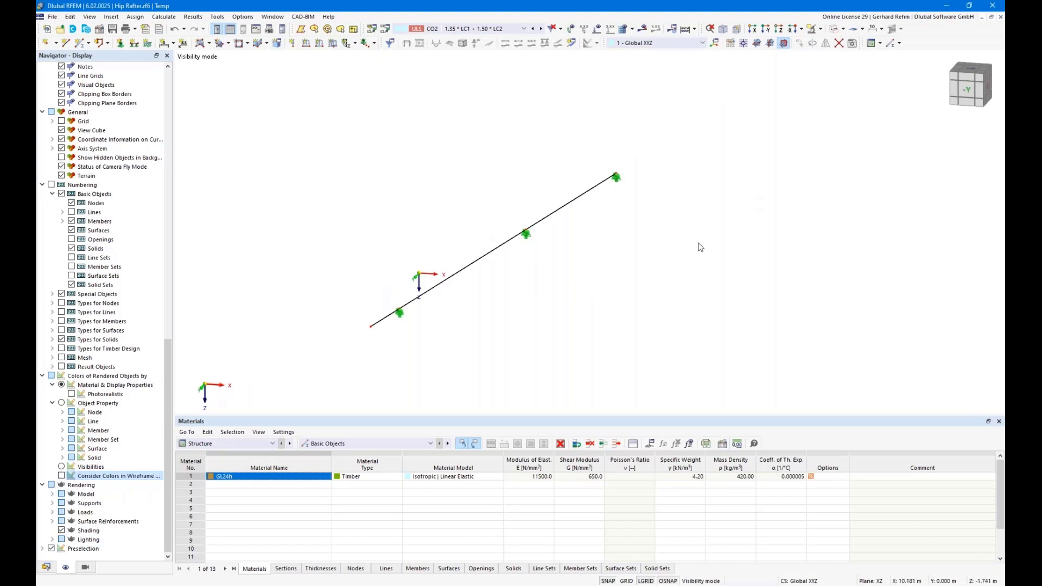
Edit the uniform surface load of LC2 - Snow to 2.00 kN/m², acting globally in Z on the projected area
mouse_move(698, 244)
right_down()
mouse_move(598, 230)
mouse_move(705, 259)
right_up()
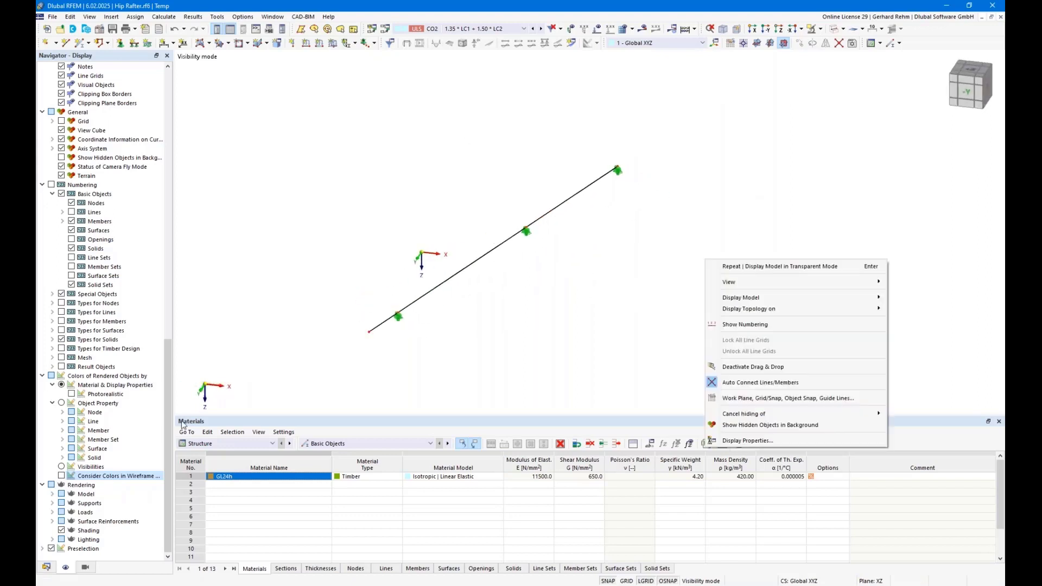
click(46, 567)
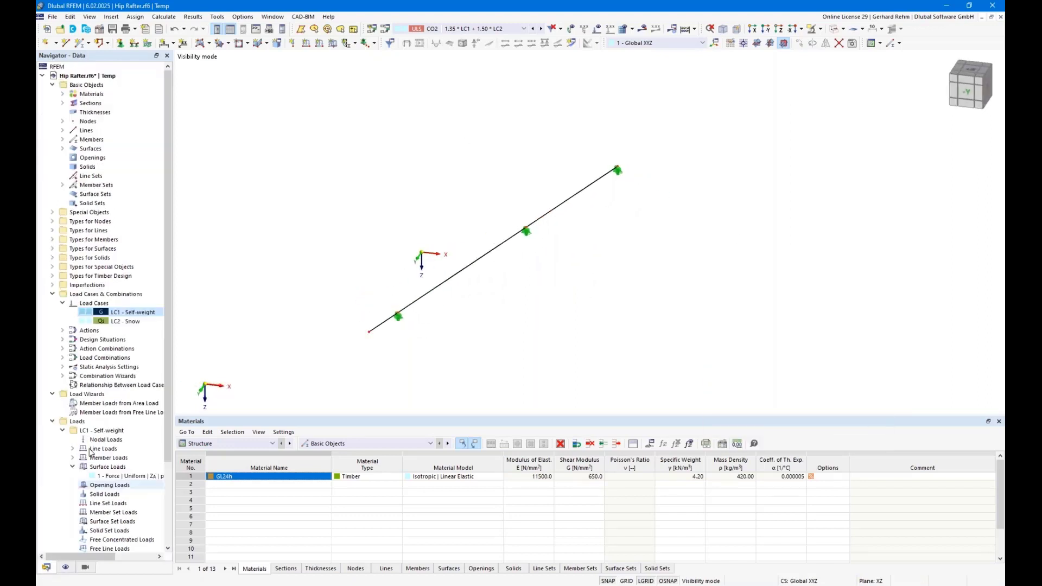
click(62, 431)
click(62, 440)
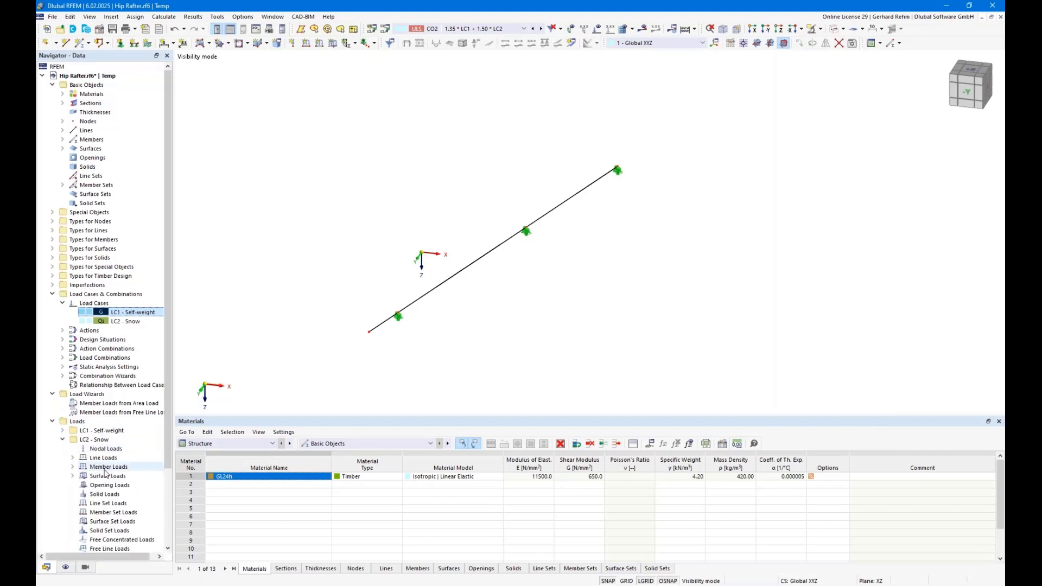
scroll(92, 478, down, 3)
click(73, 394)
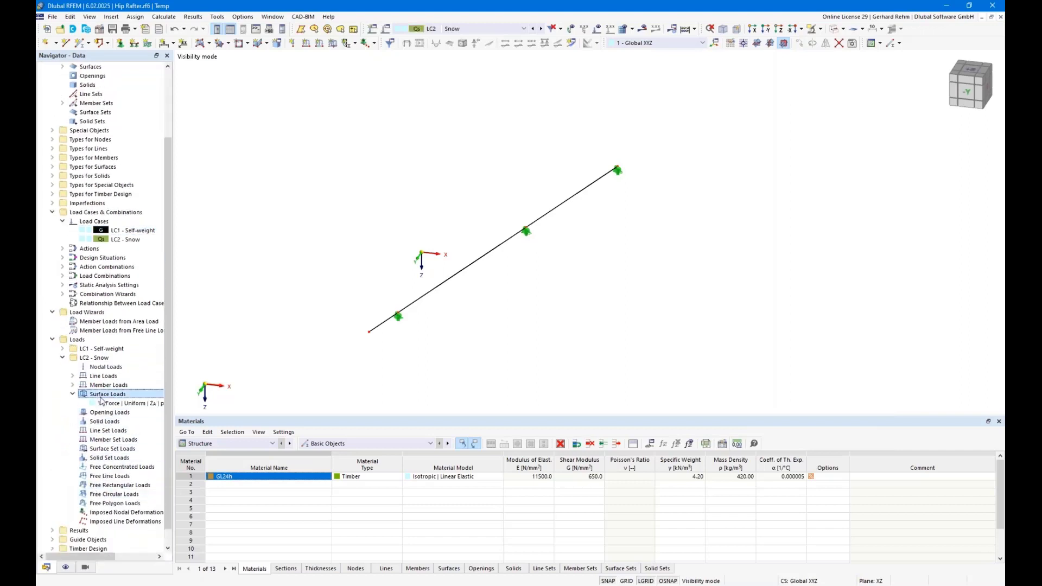
double_click(125, 403)
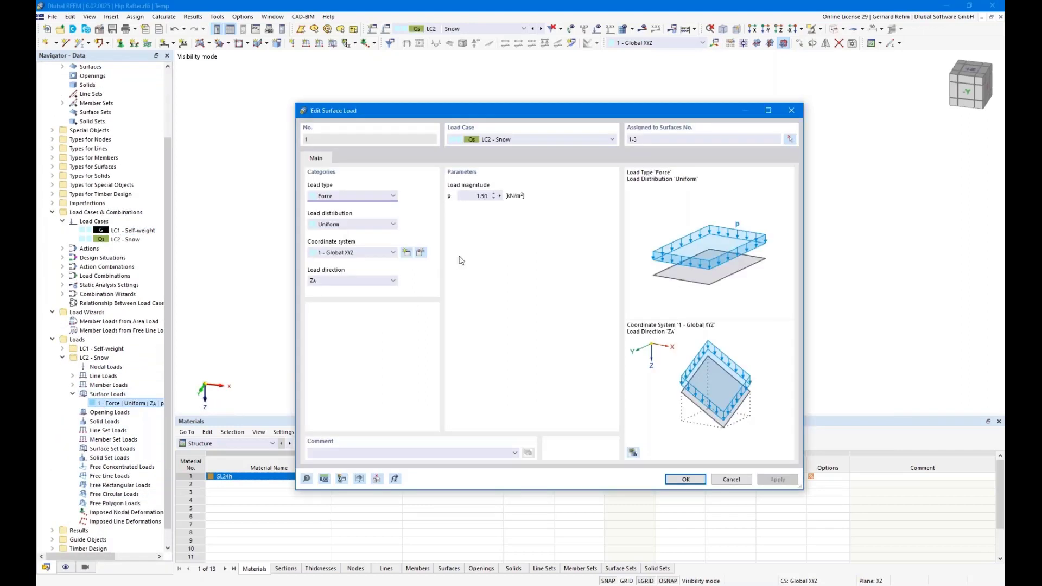
click(477, 196)
key(Delete)
key(Delete)
key(Delete)
click(380, 280)
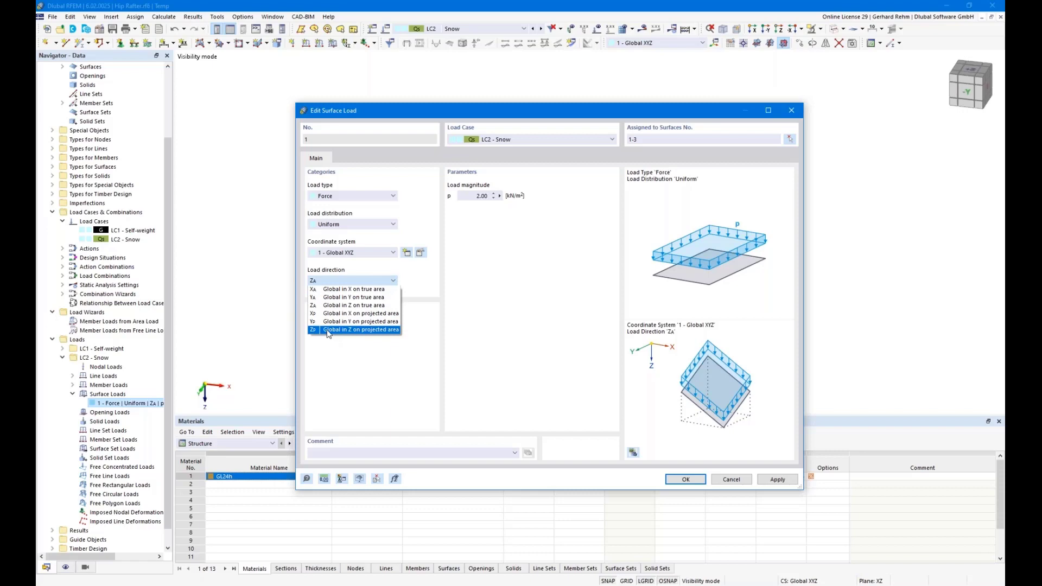
click(329, 330)
click(685, 479)
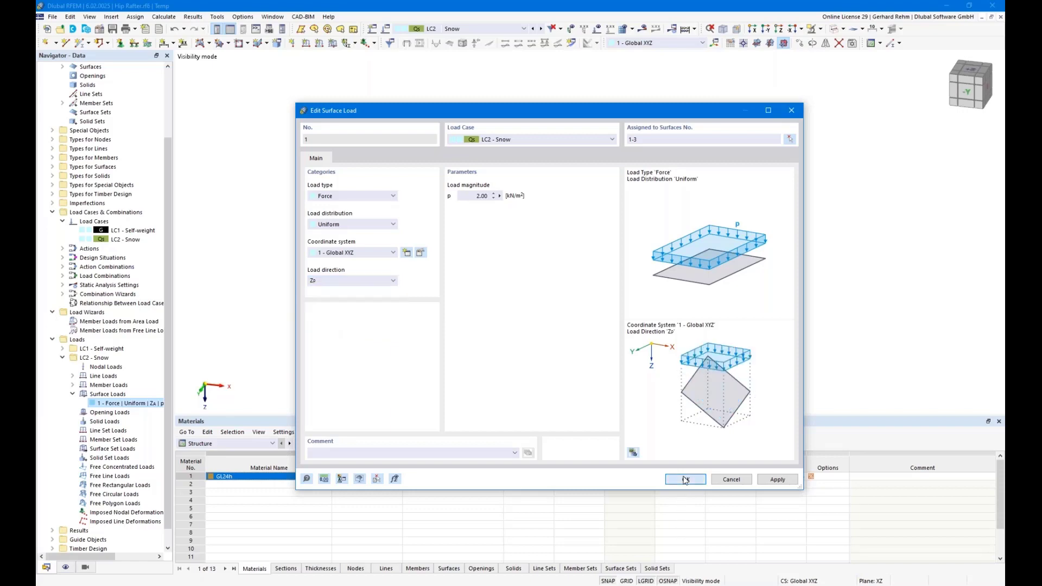
Display the snow loads in the model and limit them to those acting on the hip rafter
click(597, 29)
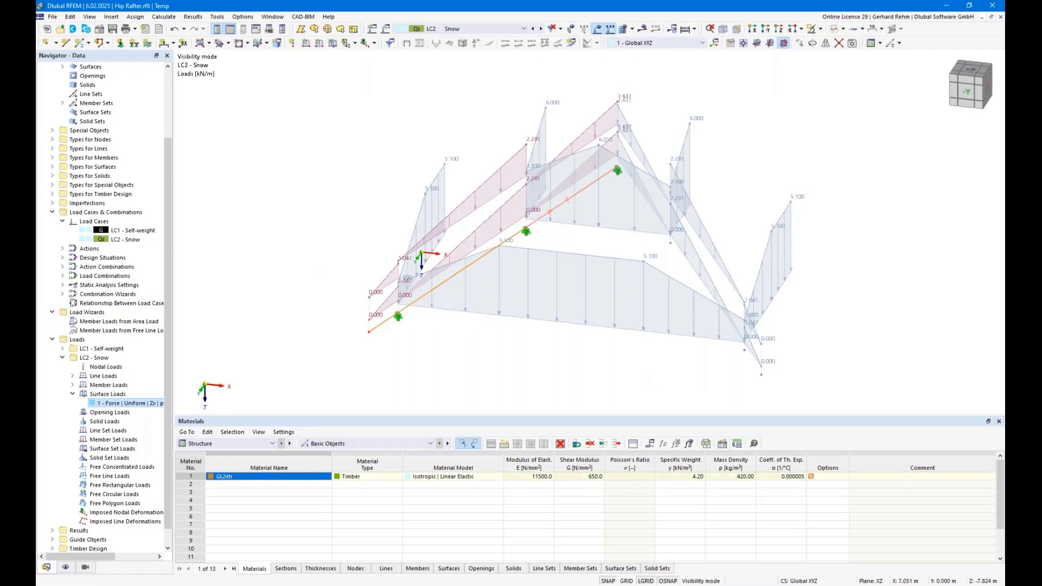
click(810, 30)
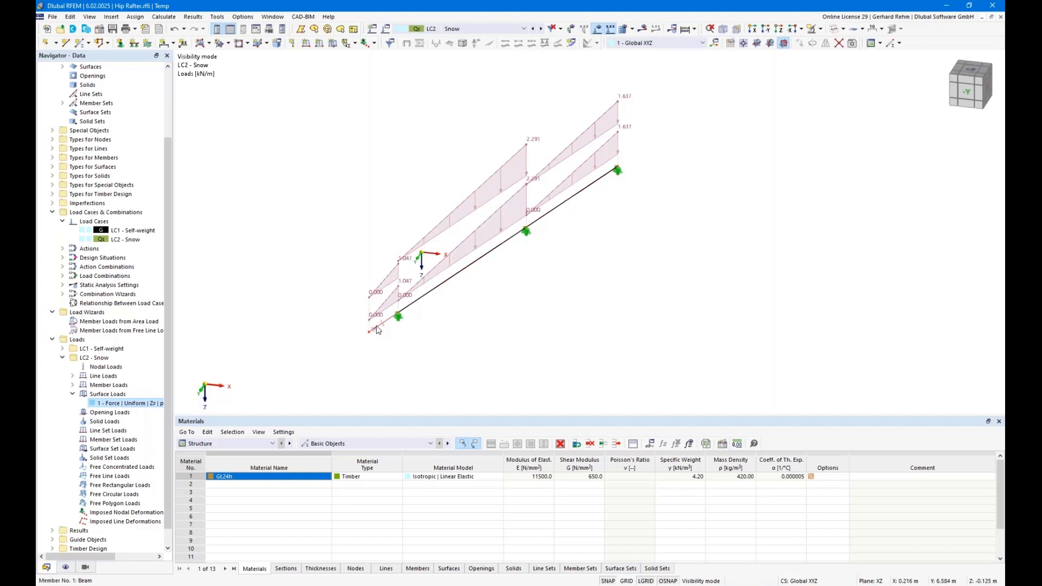
Cancel visibility mode, turn off the separate load transfer display and inspect the snow surface loads in the front view
click(64, 567)
scroll(87, 272, up, 10)
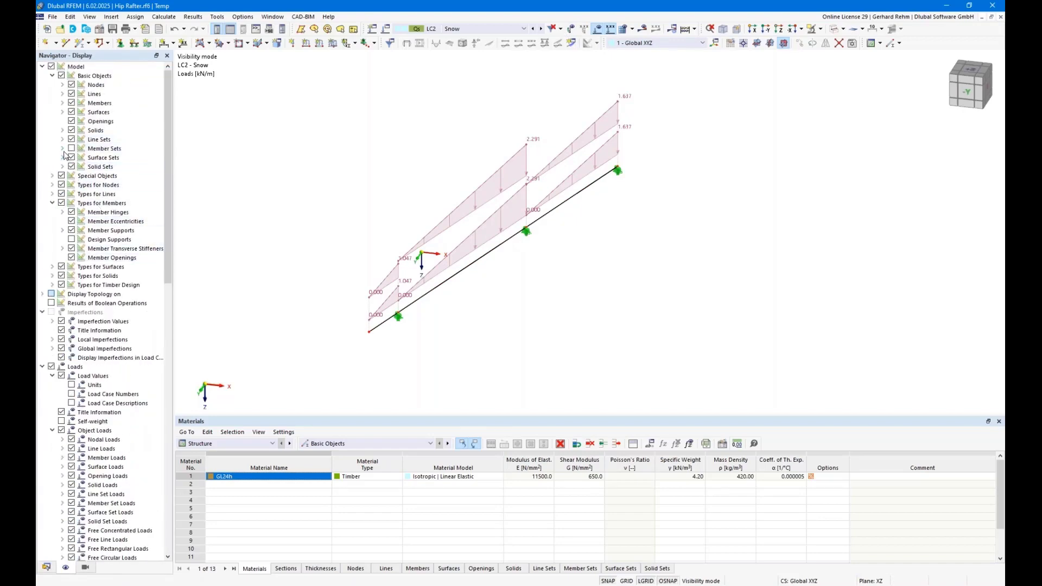
click(841, 28)
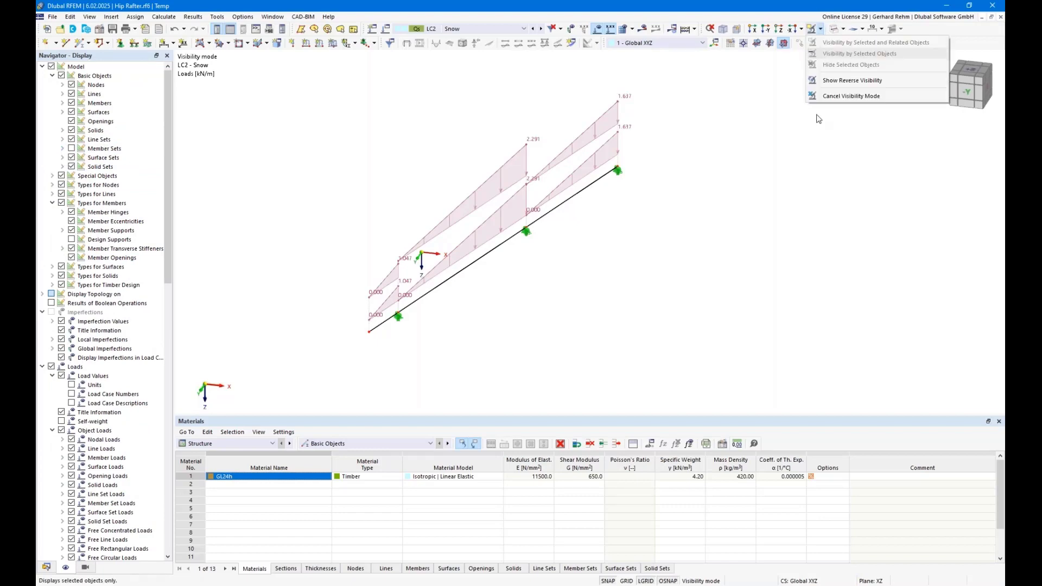
click(836, 53)
right_click(469, 334)
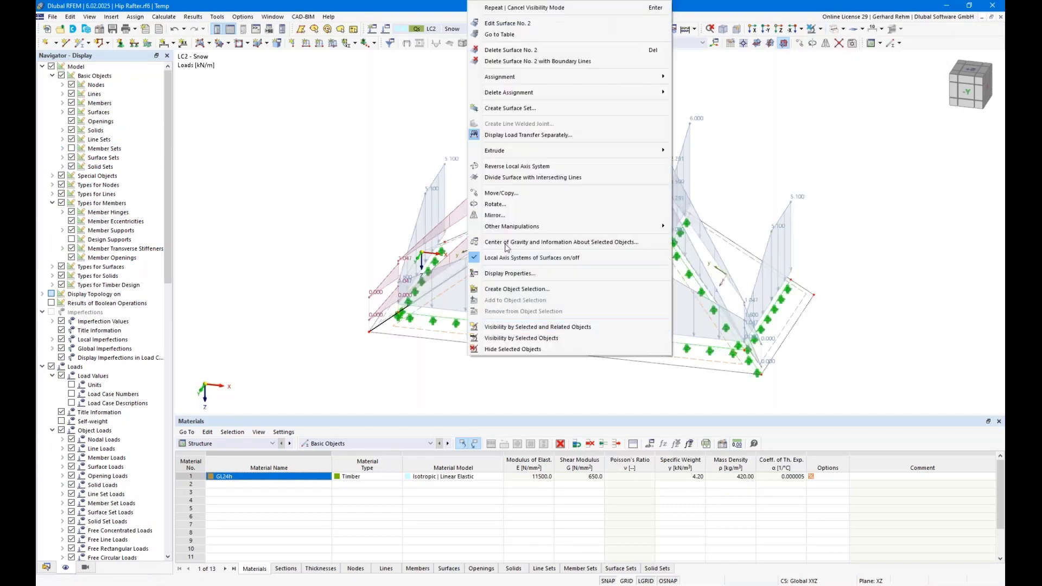
click(505, 136)
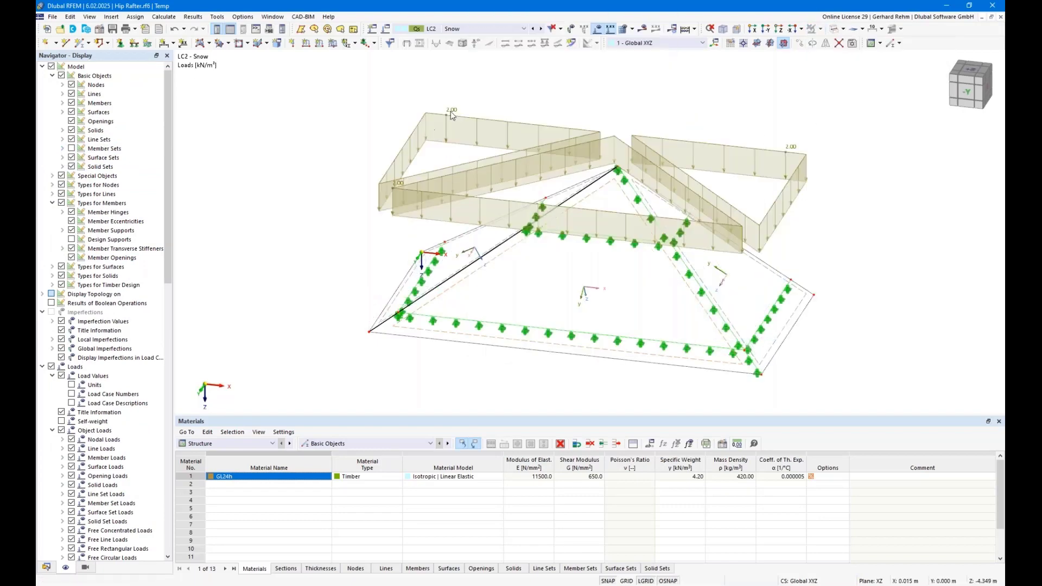
ctrl+middle_drag(828, 231, 865, 193)
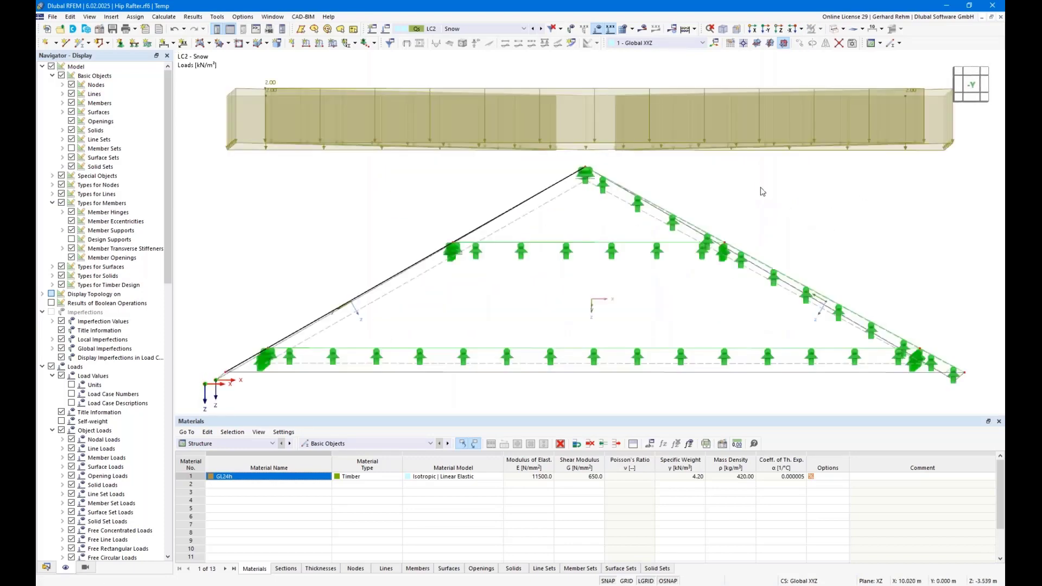
scroll(736, 164, down, 3)
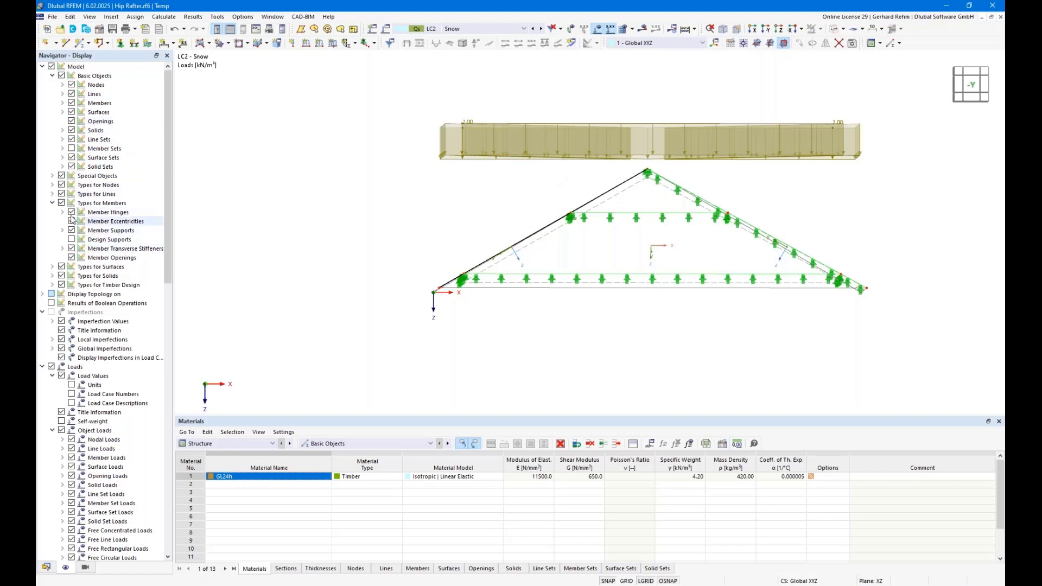
Turn the separate load transfer display for surfaces back on and restrict visibility to the hip rafter
click(62, 112)
click(82, 184)
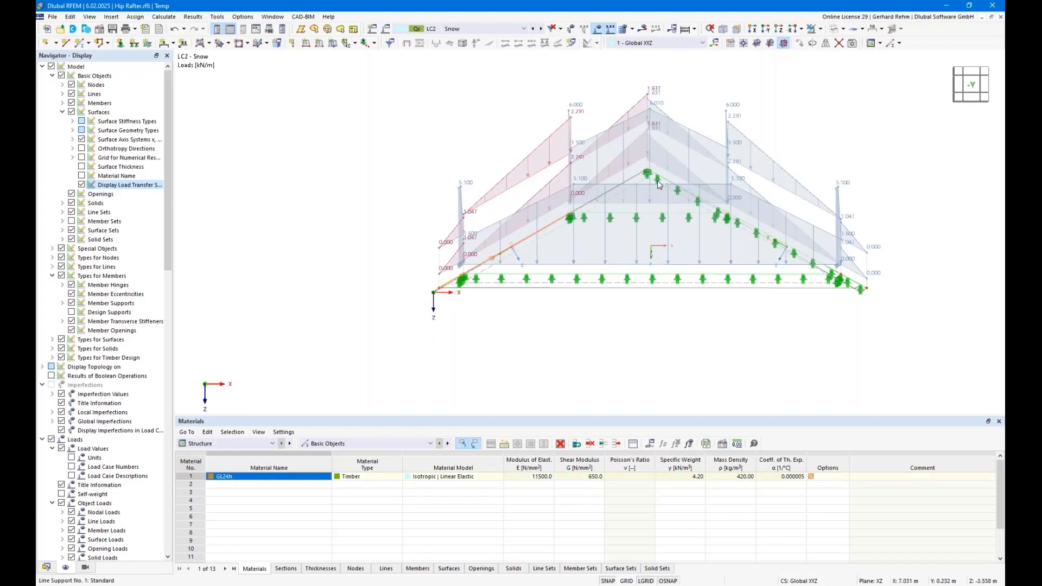
click(820, 29)
click(826, 44)
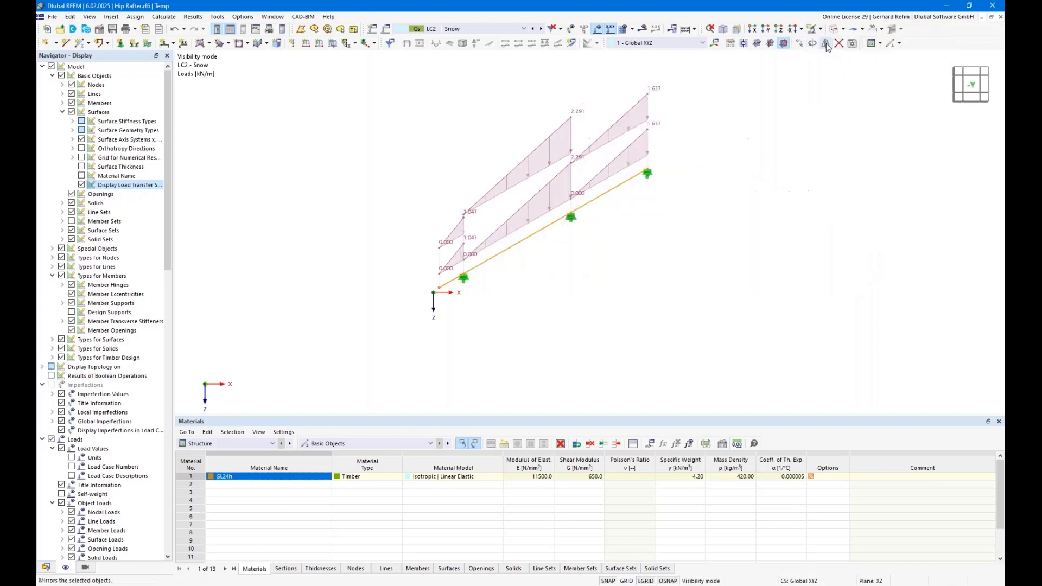
Review the timber design situations and member 2, and exclude members from the objects to design, keeping only the member set
click(204, 445)
click(189, 493)
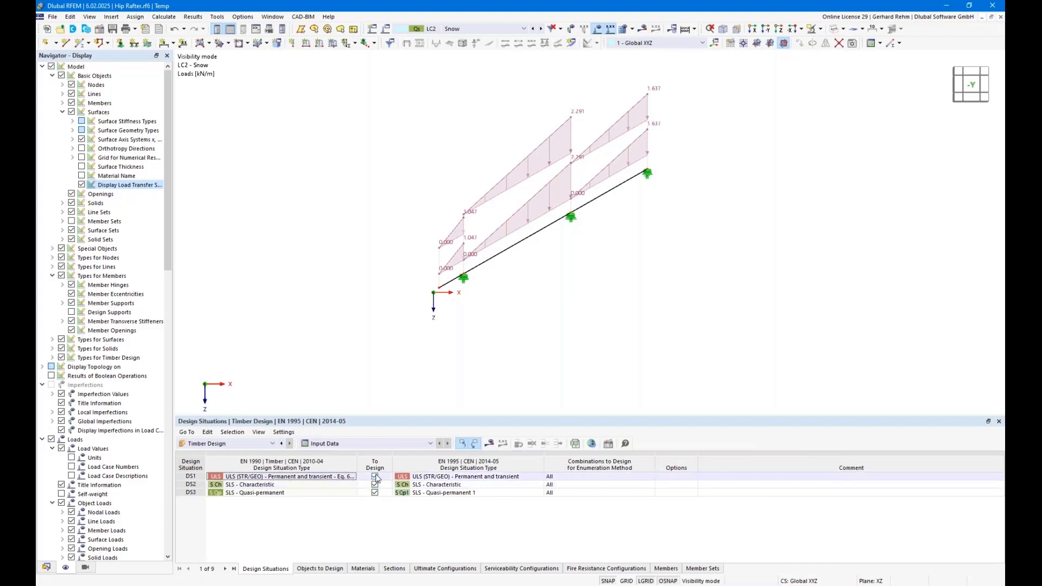
click(311, 570)
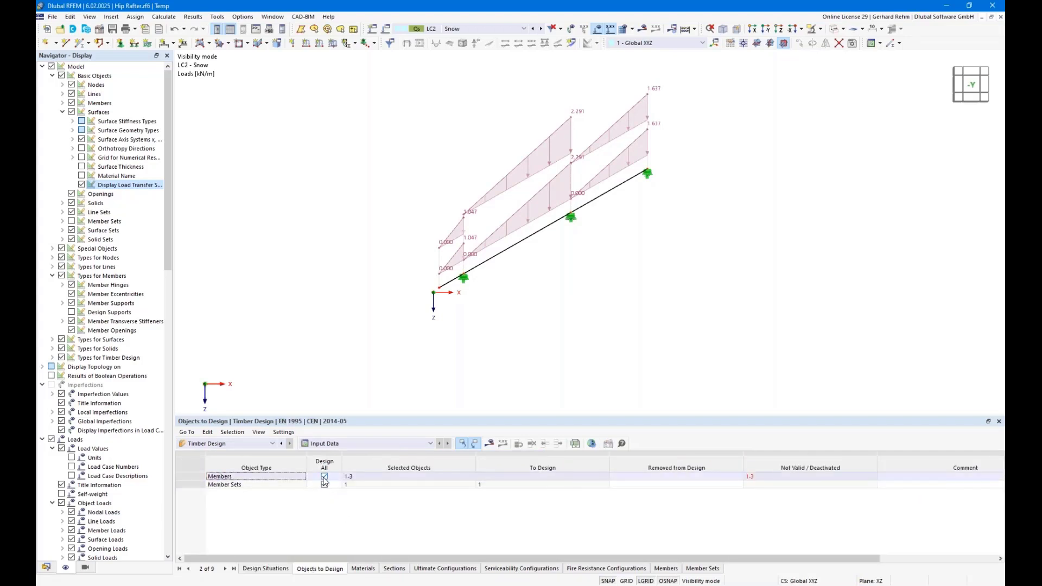
double_click(531, 240)
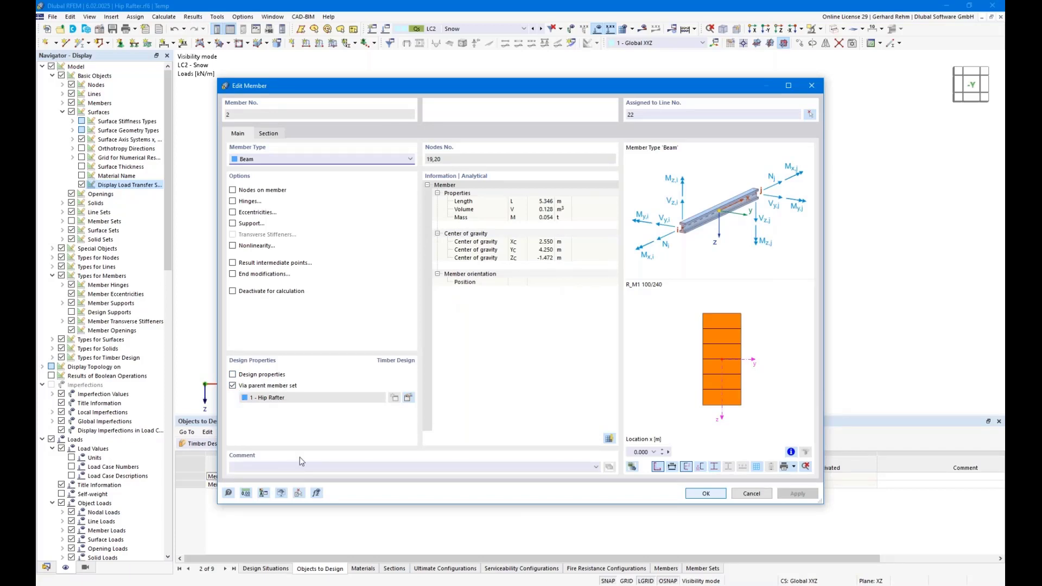
key(Escape)
click(324, 476)
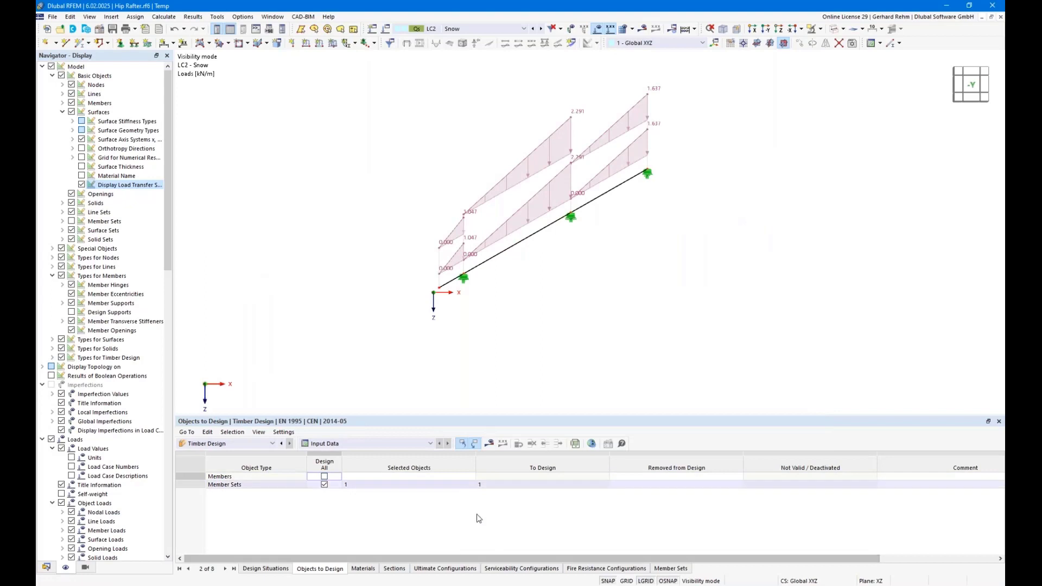
Run the timber design calculation, hide the loads and examine the exceeded serviceability checks along the hip rafter
click(489, 444)
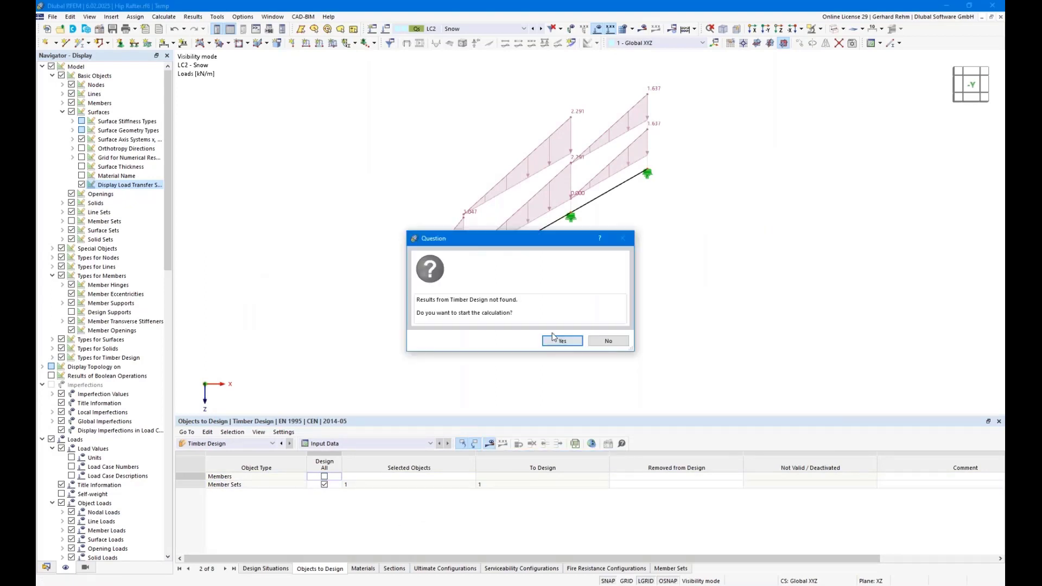
click(555, 339)
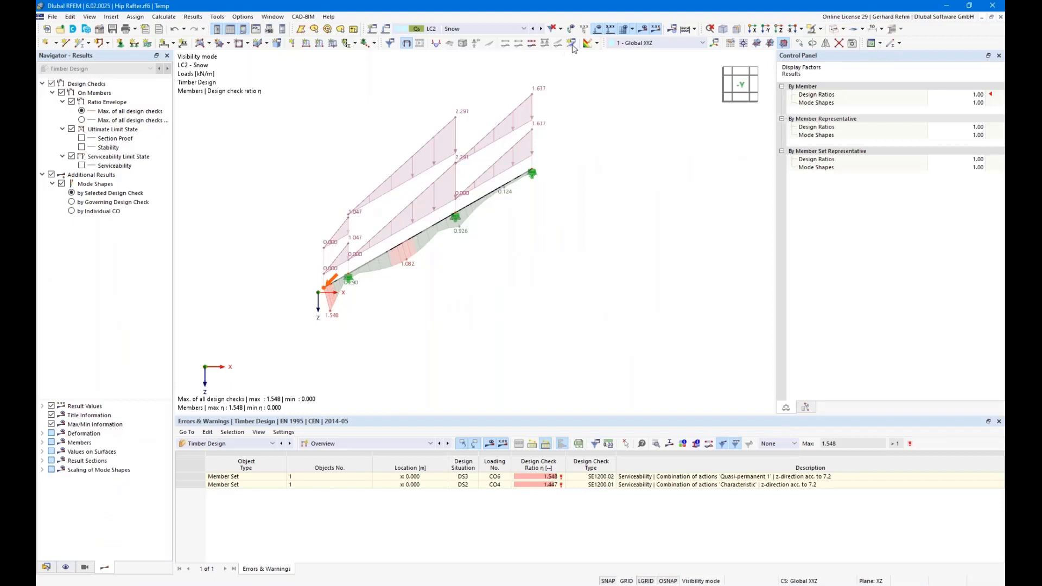
click(597, 28)
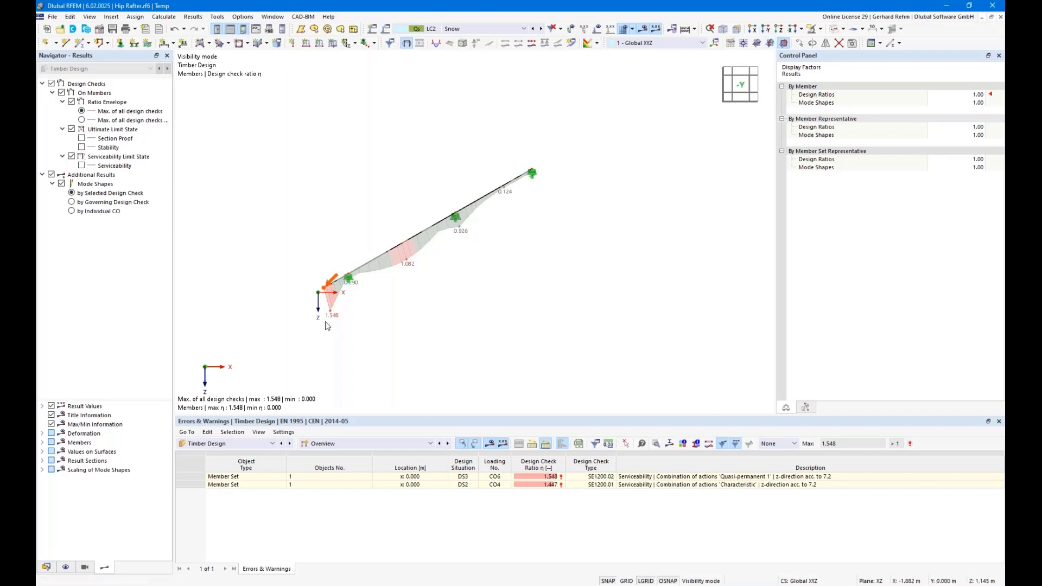
scroll(345, 312, up, 3)
ctrl+middle_drag(452, 298, 391, 288)
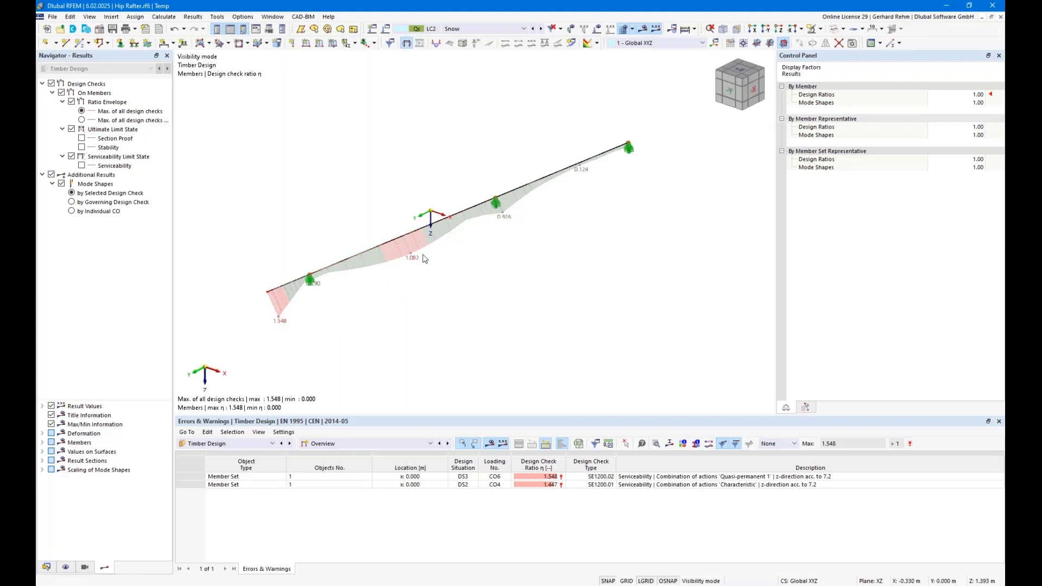
click(632, 485)
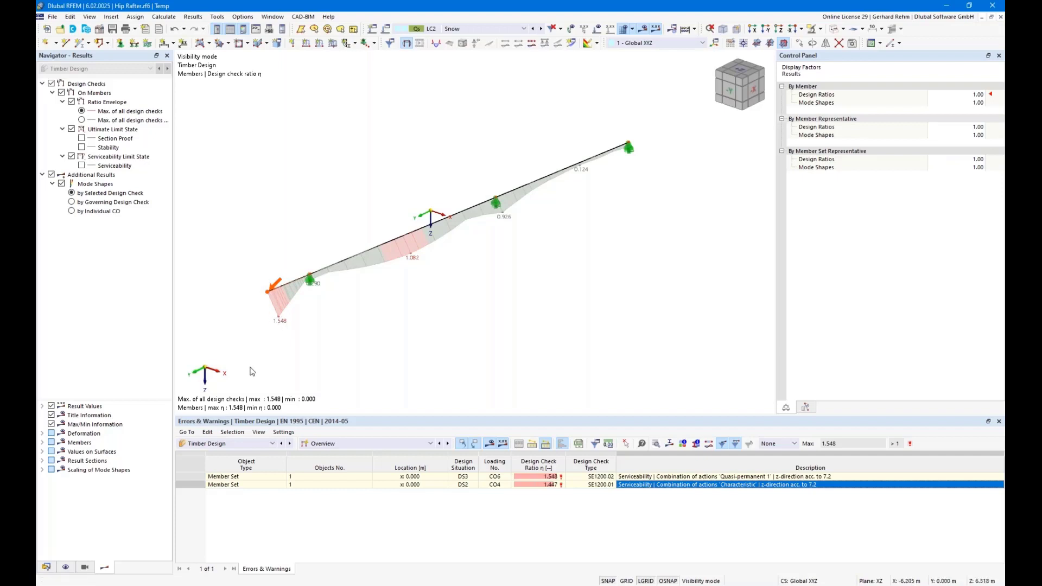
Deactivate z-axis segment 1 at the start of the Hip Rafter member set for the deflection analysis
click(47, 567)
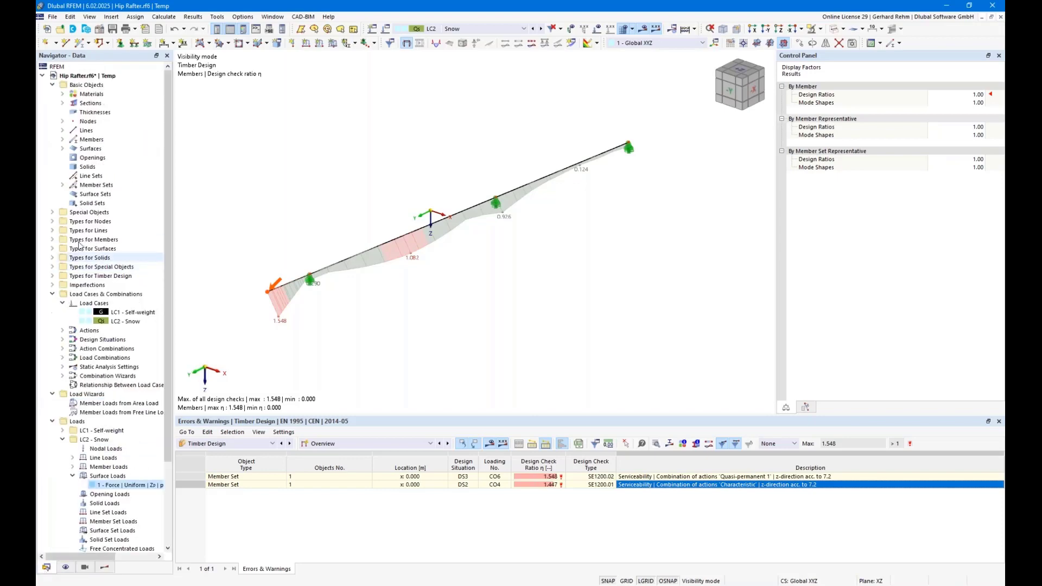
click(62, 185)
click(105, 194)
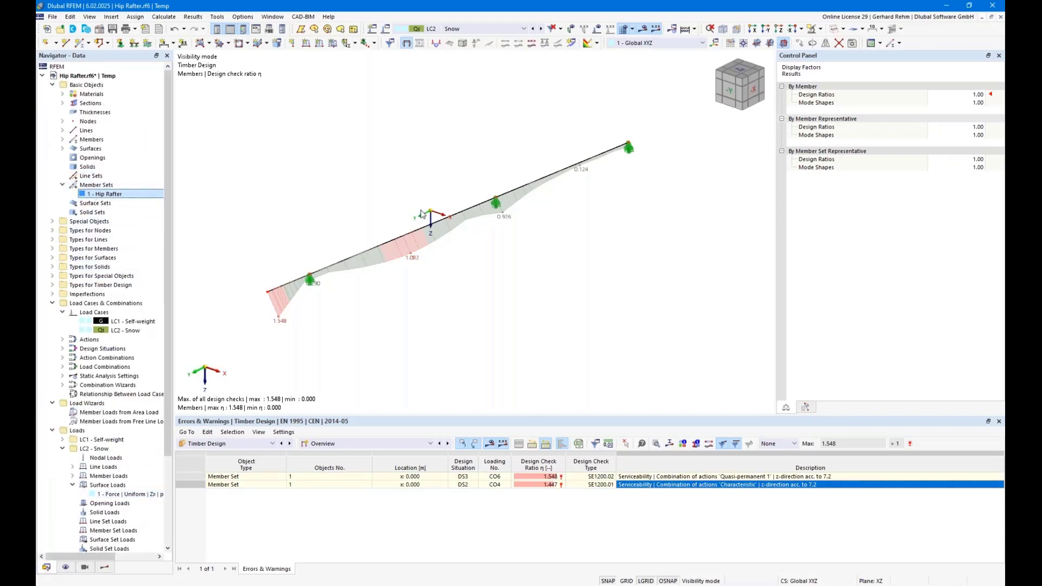
double_click(422, 213)
click(540, 174)
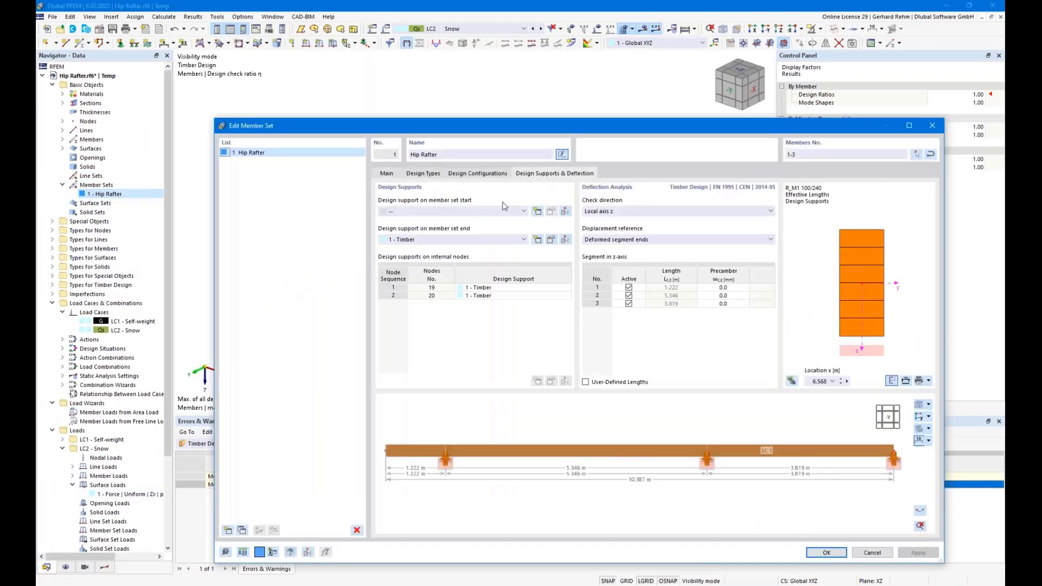
click(629, 289)
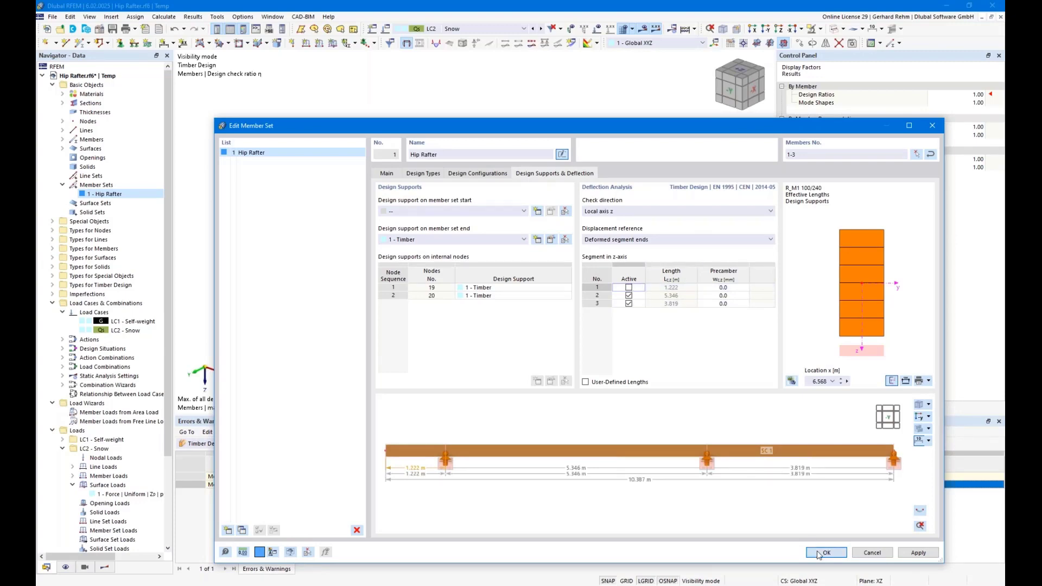
key(Return)
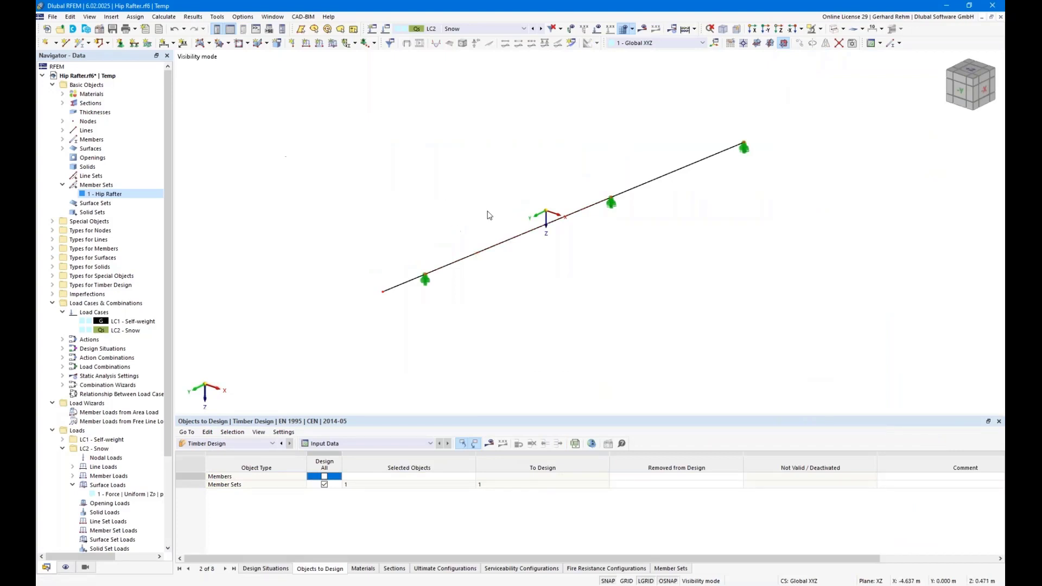
Set the width b of the rectangular GL24h section to 120 mm and rerun the timber design calculation
click(62, 103)
double_click(119, 112)
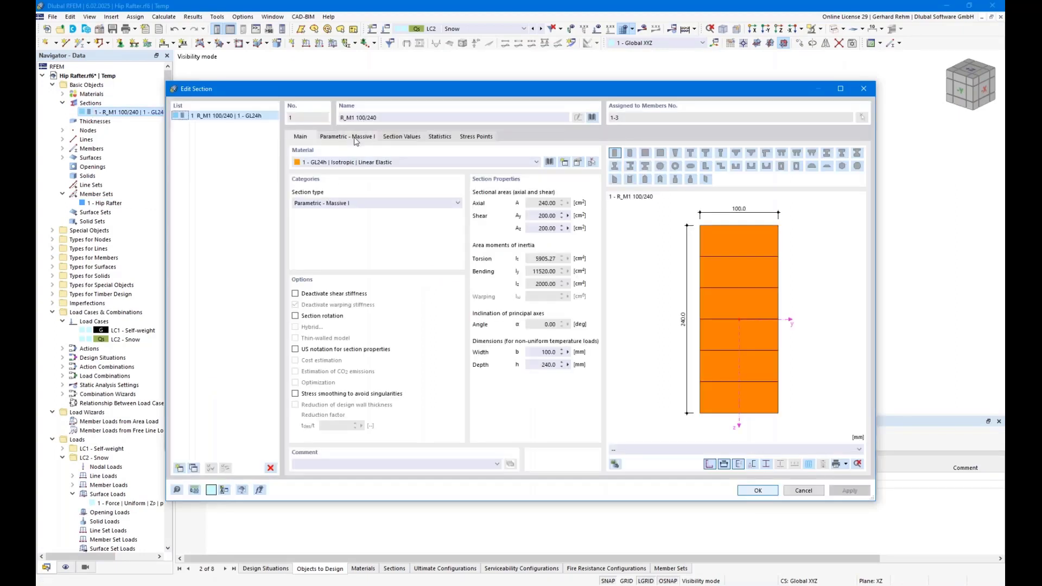
click(356, 136)
double_click(369, 167)
text(120)
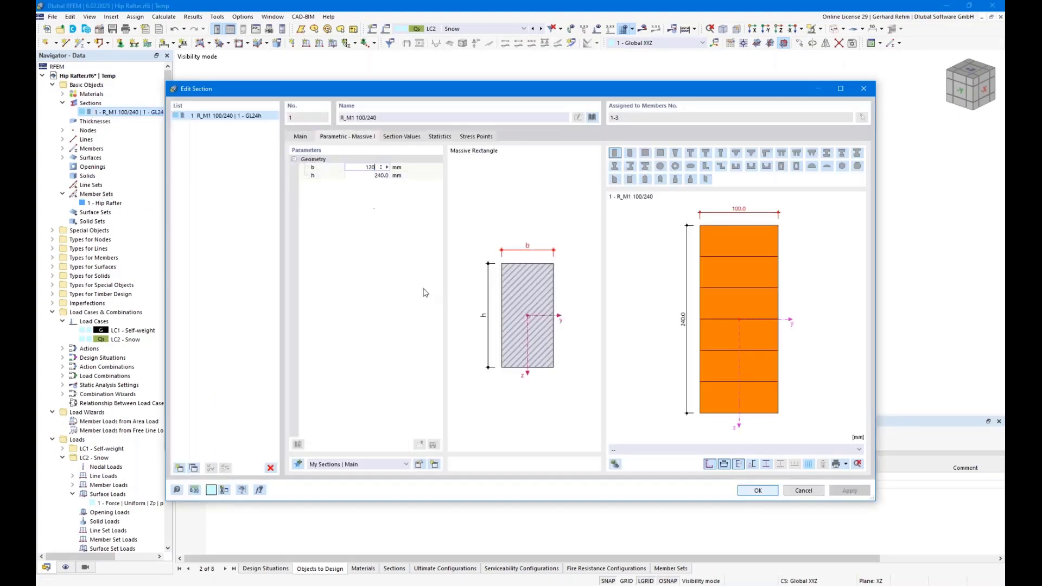
key(Return)
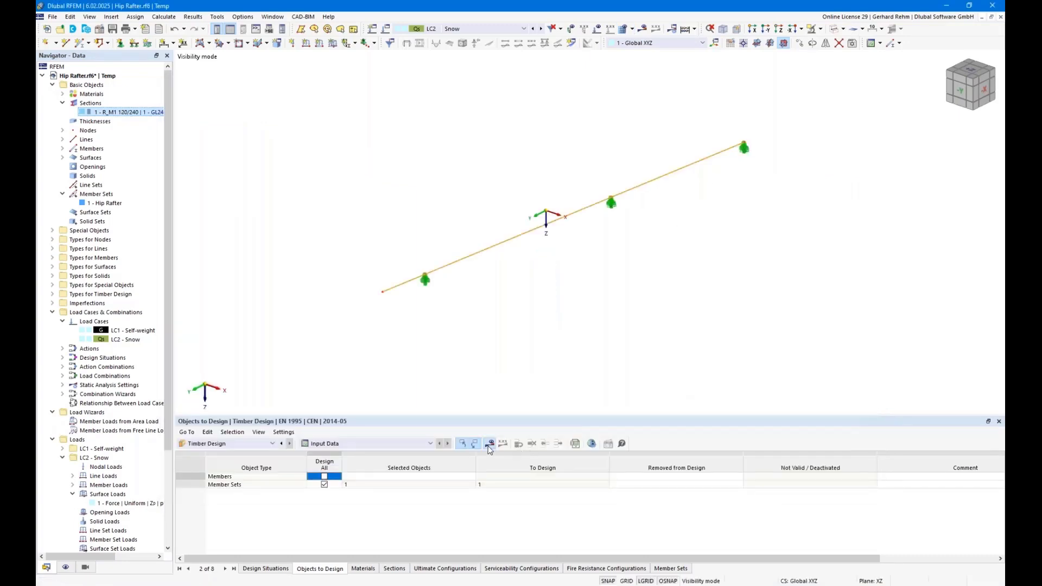
click(490, 449)
click(563, 341)
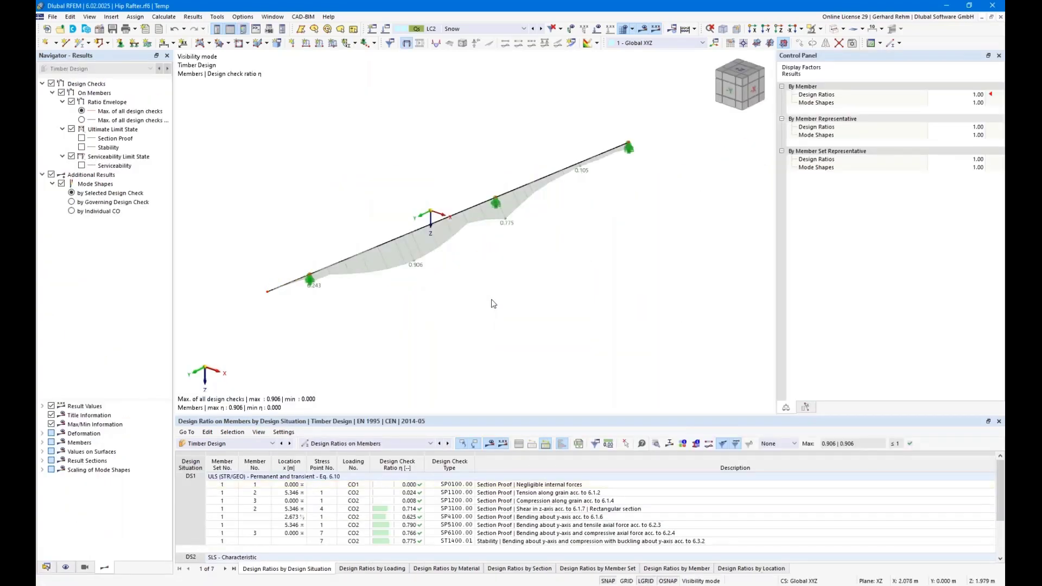
Display the results of design situation DS1 and enlarge the results table to show the design checks of all three design situations
click(446, 29)
click(450, 55)
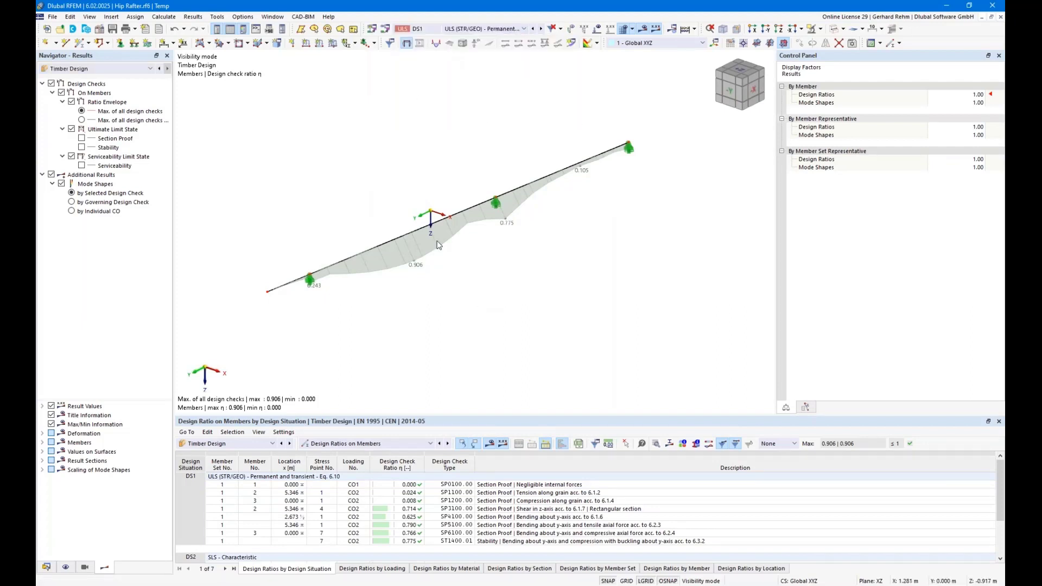
click(485, 29)
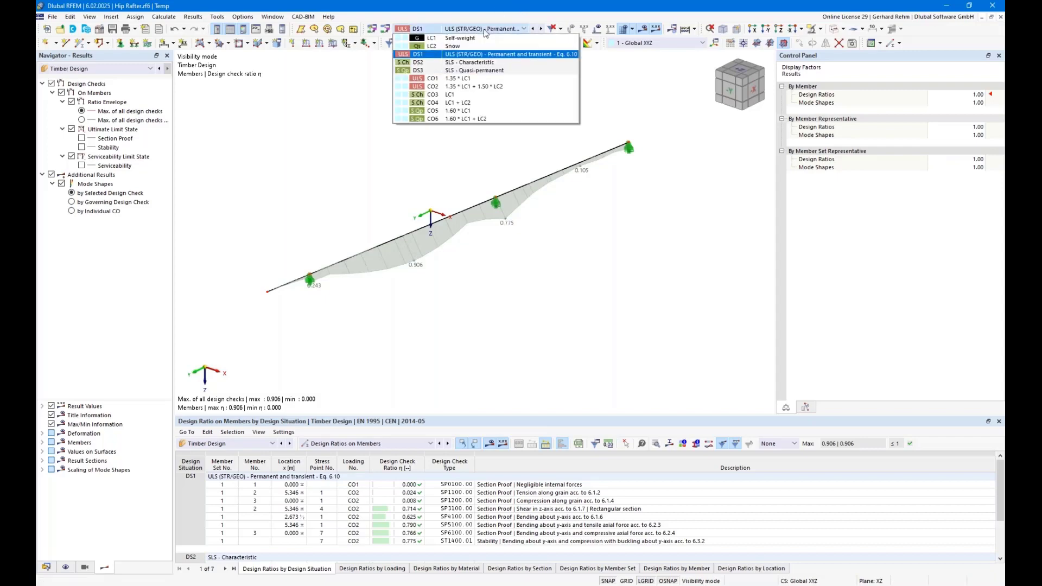
click(564, 308)
drag(443, 415, 443, 324)
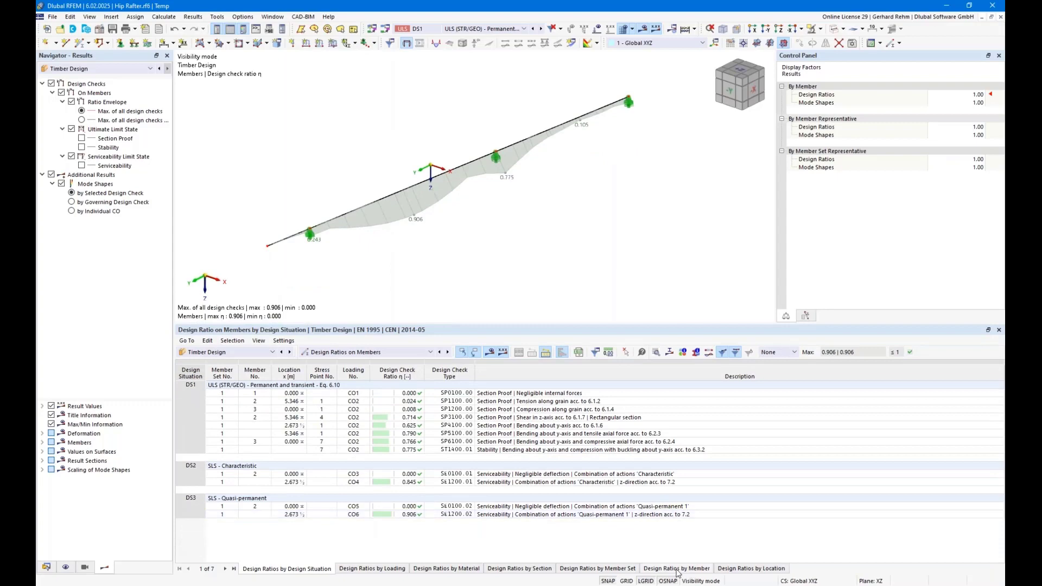
List the design ratios by member set and filter them to values greater than 0.01
click(610, 568)
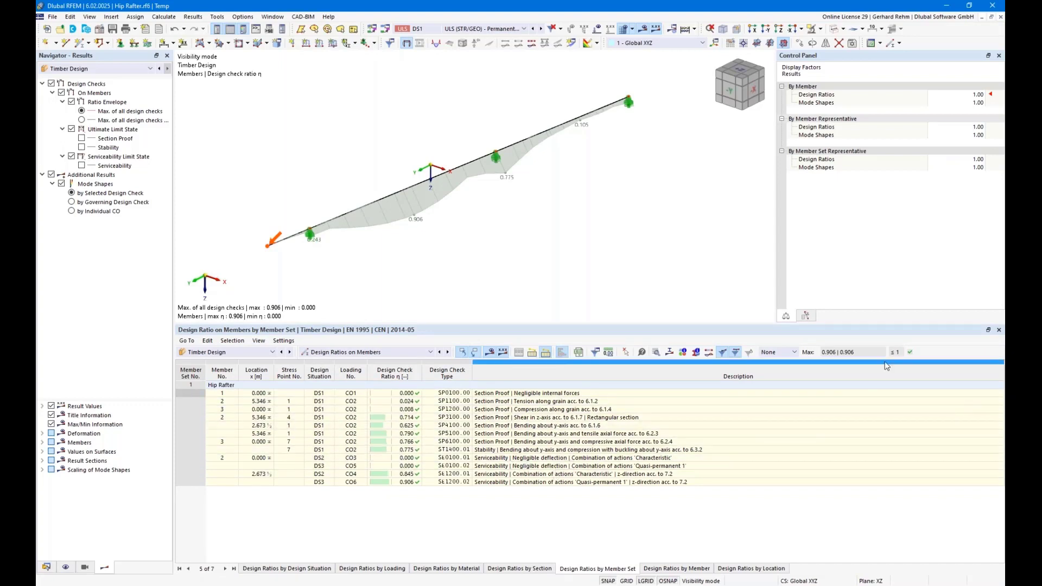
click(791, 353)
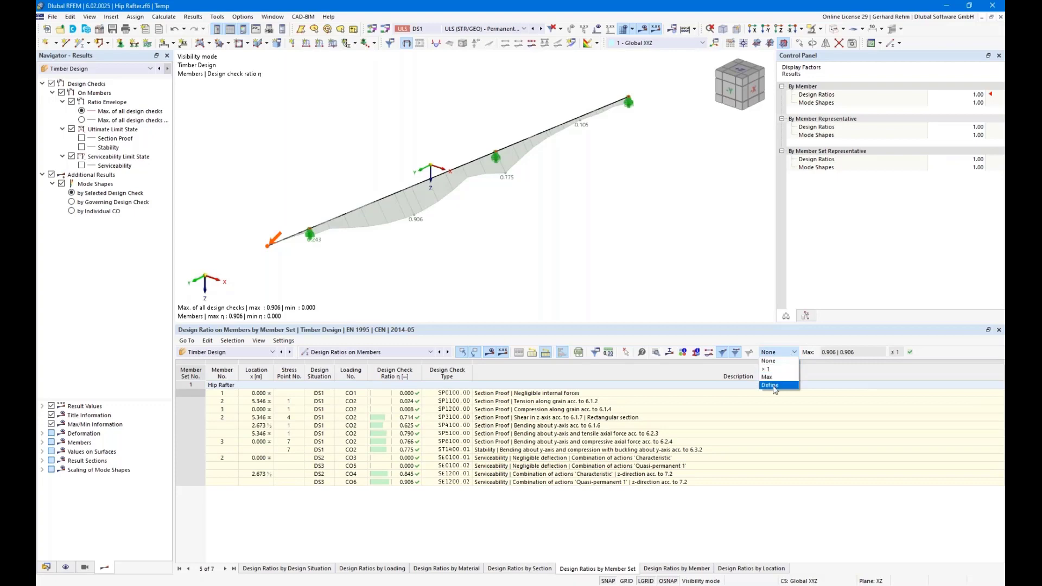
click(774, 386)
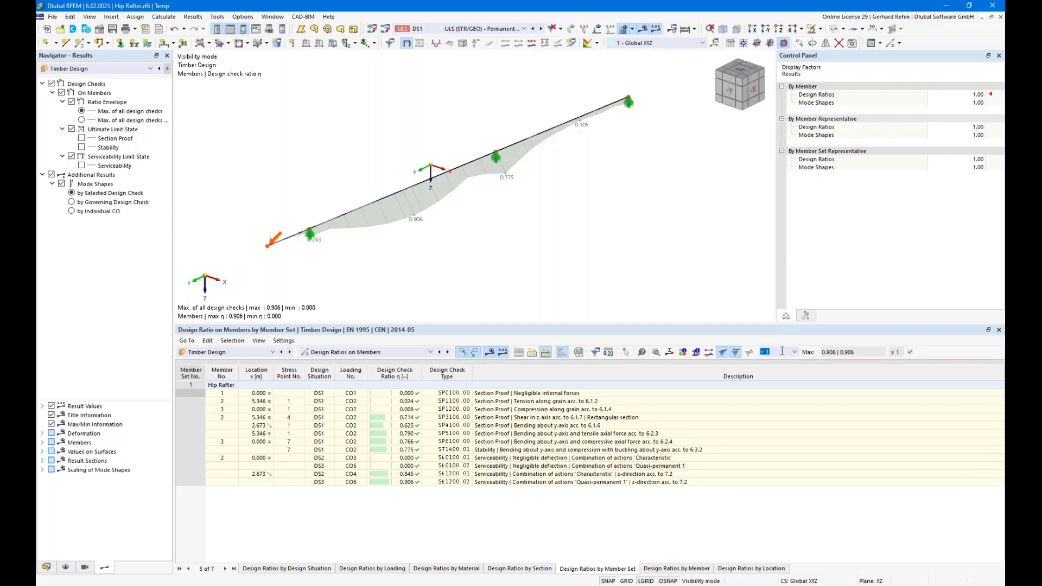
text(0.01)
key(Return)
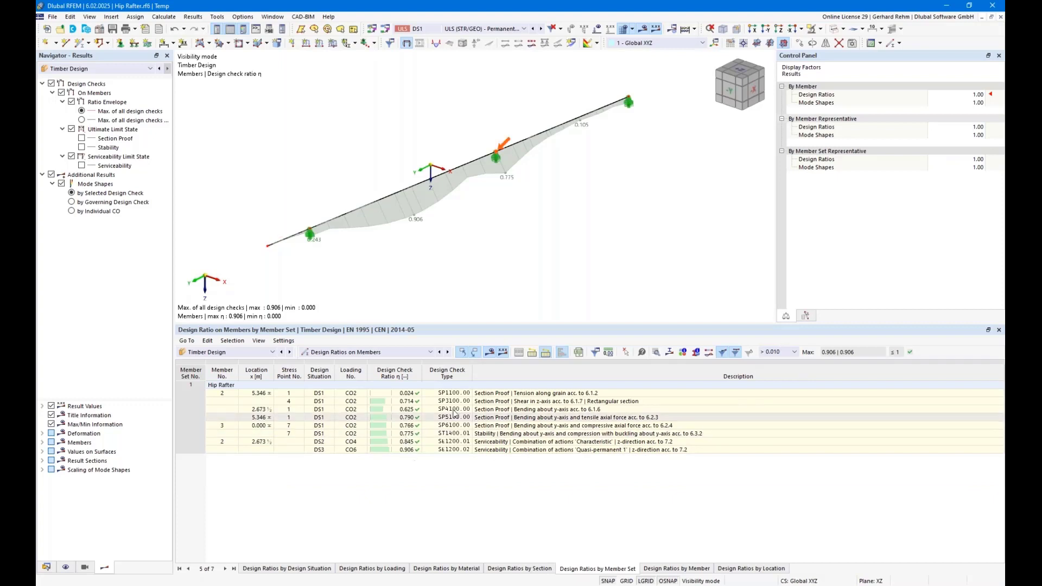
Review where the Hip Rafter's section proofs govern and examine the details of stability check ST1400.01
click(489, 393)
click(489, 402)
click(488, 410)
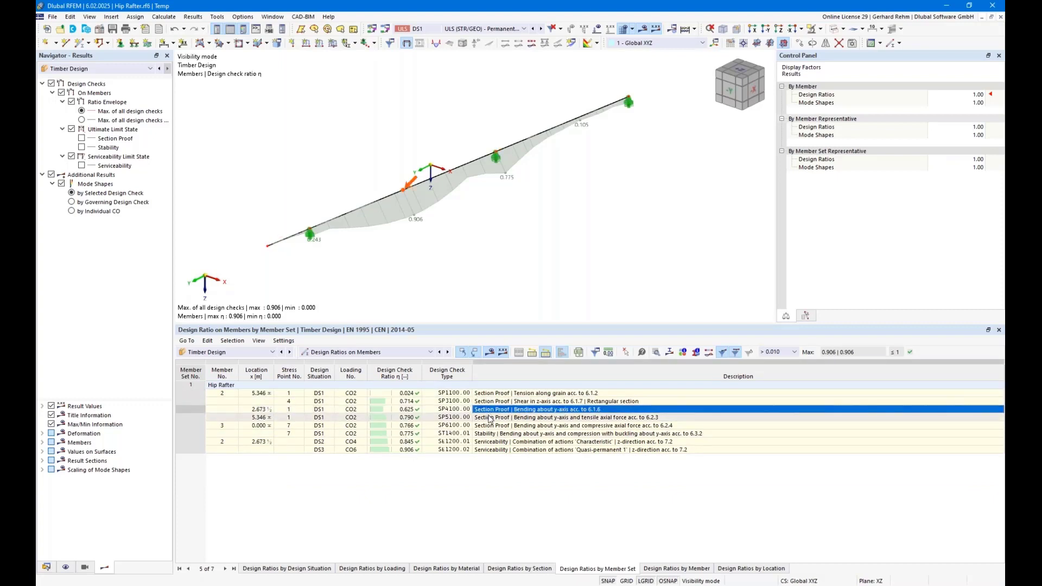
click(489, 417)
click(493, 394)
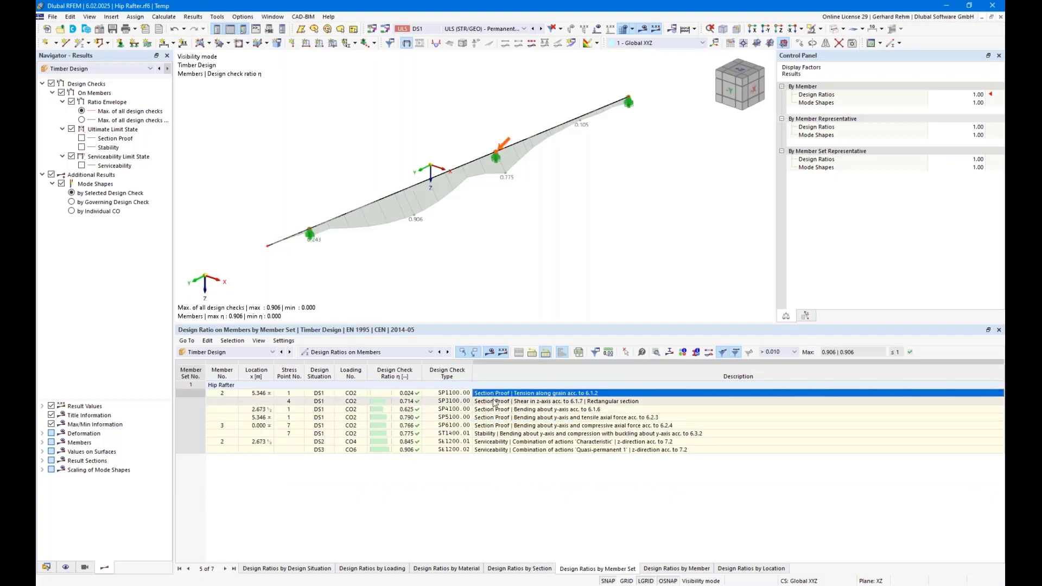
click(494, 402)
click(495, 410)
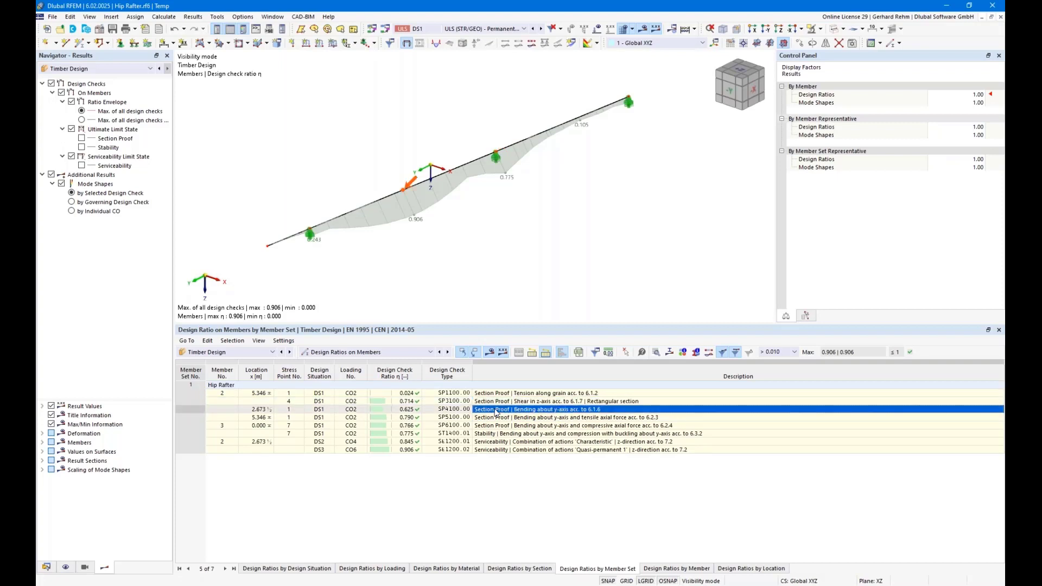
click(500, 417)
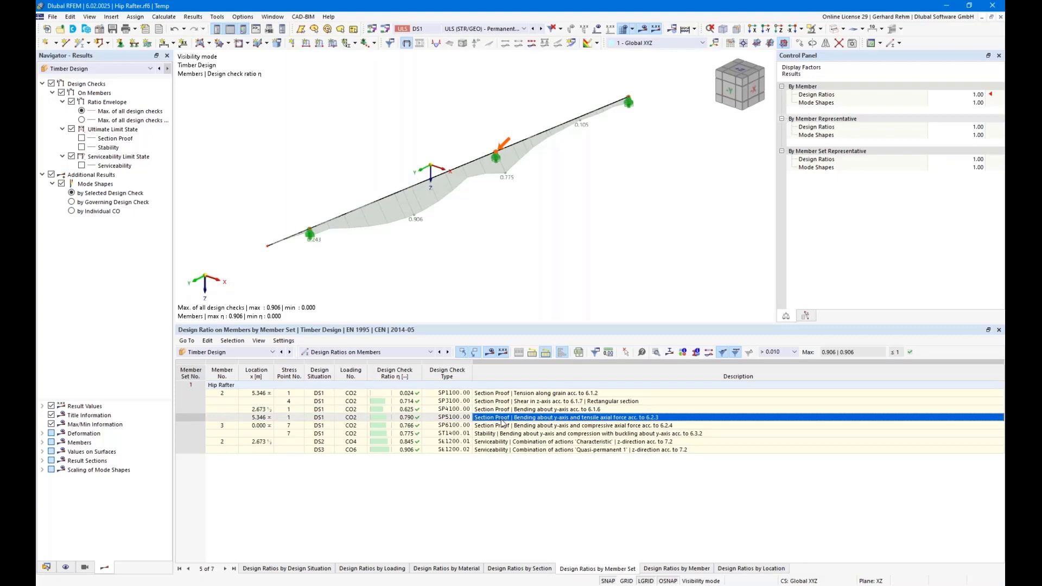
click(502, 425)
click(503, 434)
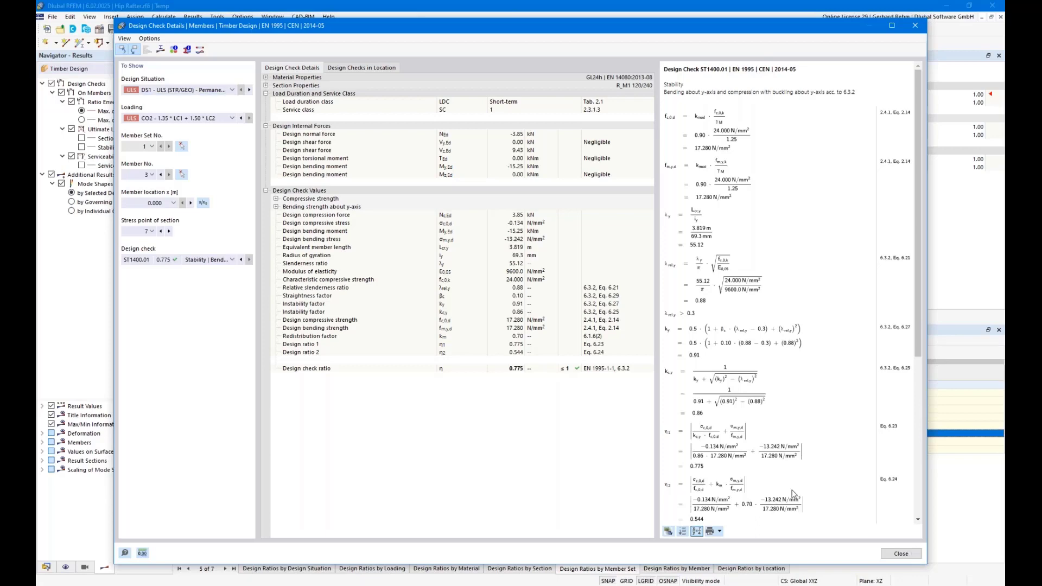
click(901, 553)
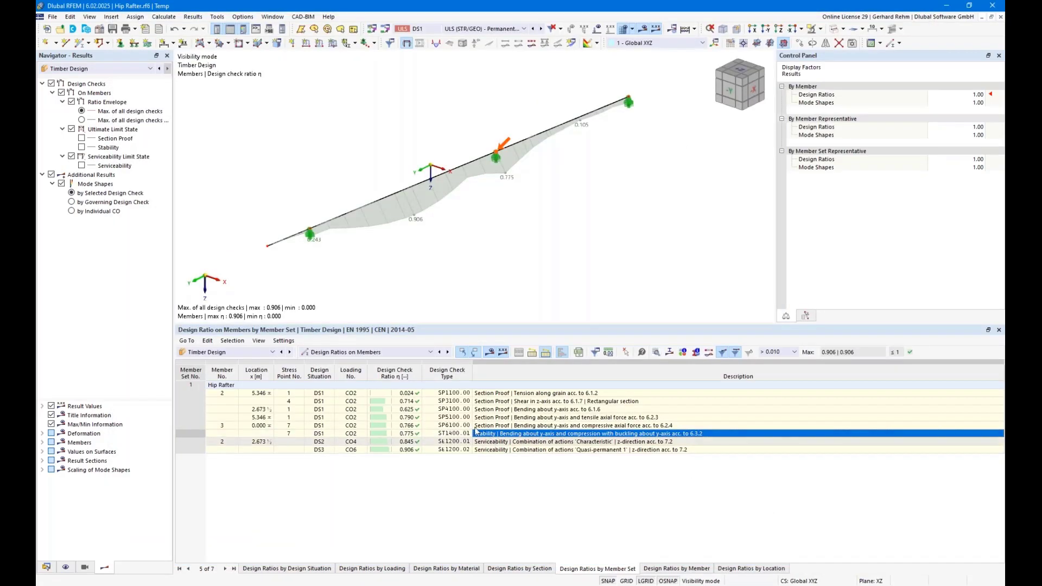
Compare the Section Proof and Serviceability ratio diagrams with the ratio envelope, and hide both limit state groups
click(81, 138)
click(81, 165)
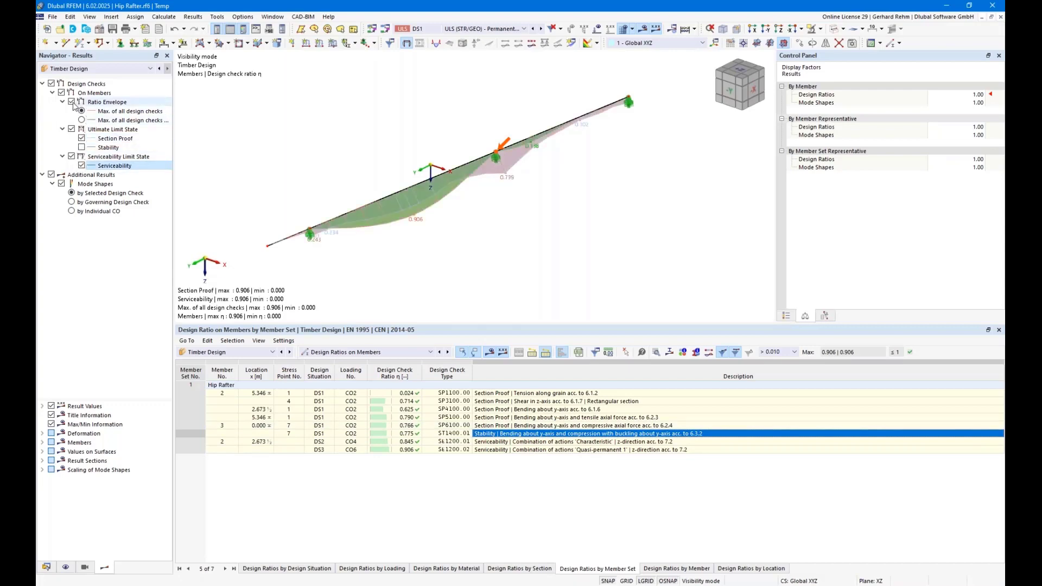
click(71, 102)
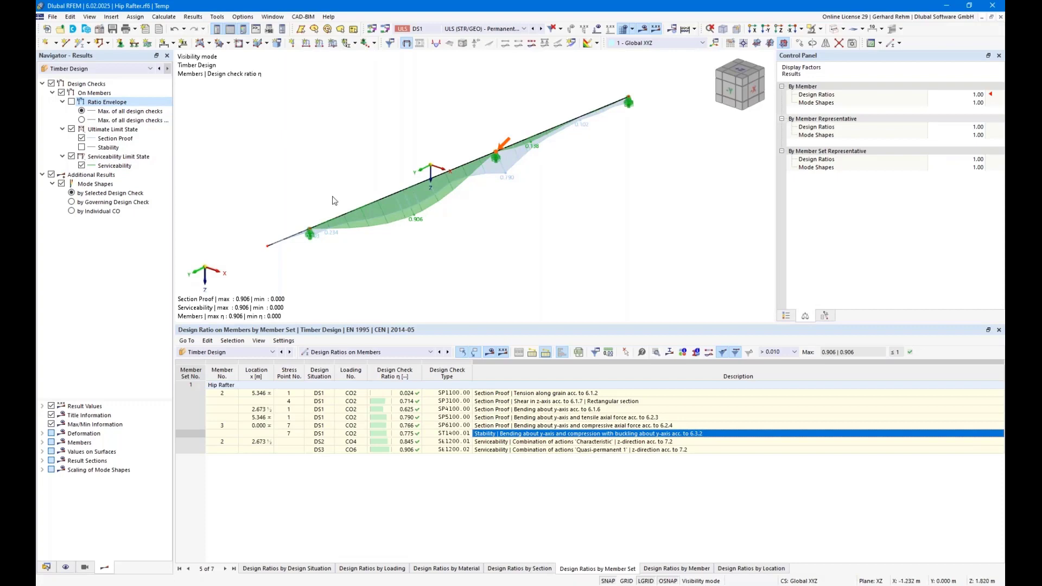
click(71, 102)
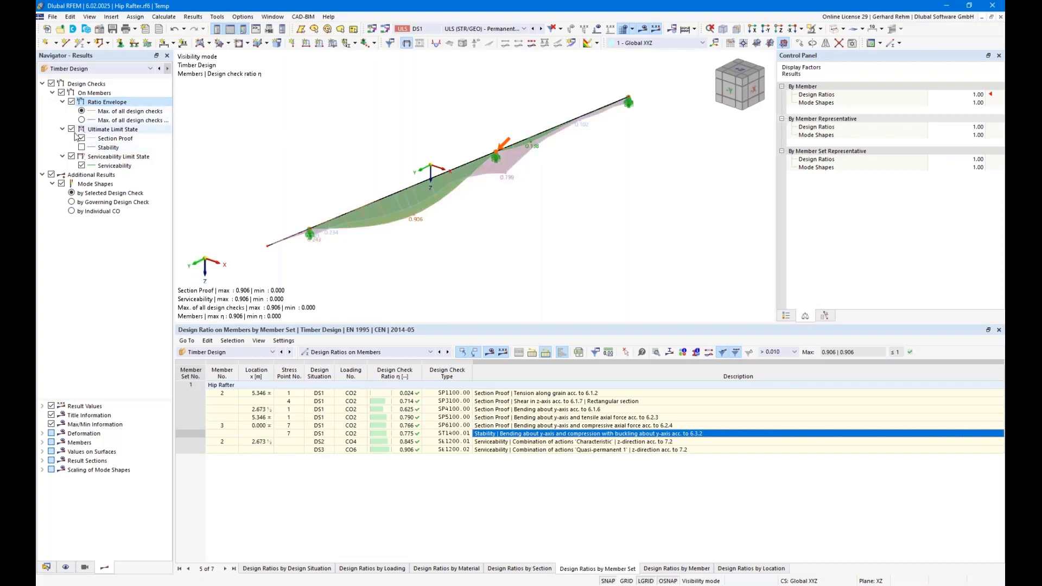
click(71, 129)
click(71, 156)
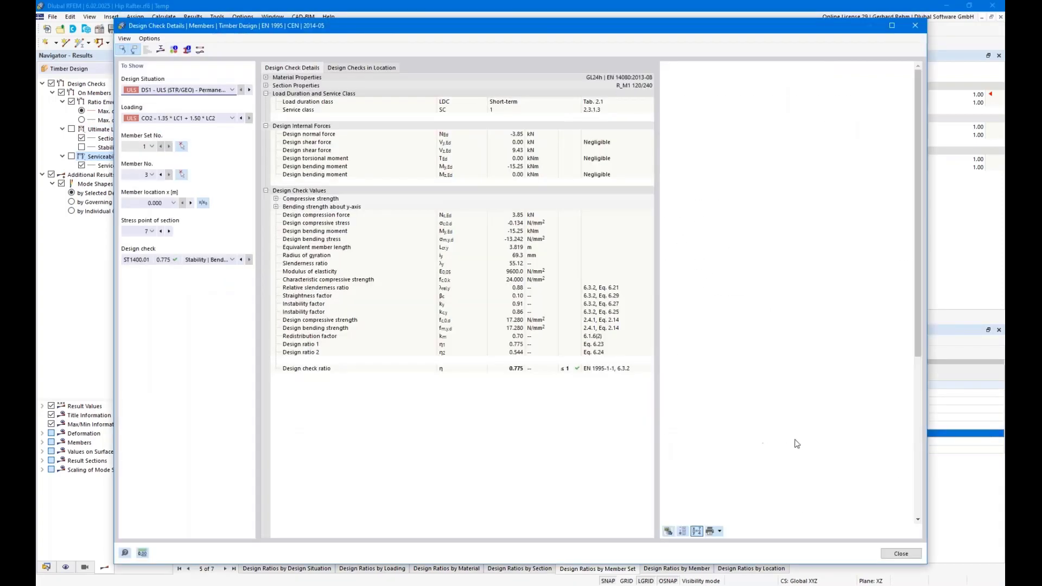
Examine the ST1400.01 formulas and the section's stress diagram for normal force combined with bending moment about the local y-axis
mouse_move(918, 237)
mouse_down()
mouse_move(919, 374)
mouse_move(919, 254)
mouse_up()
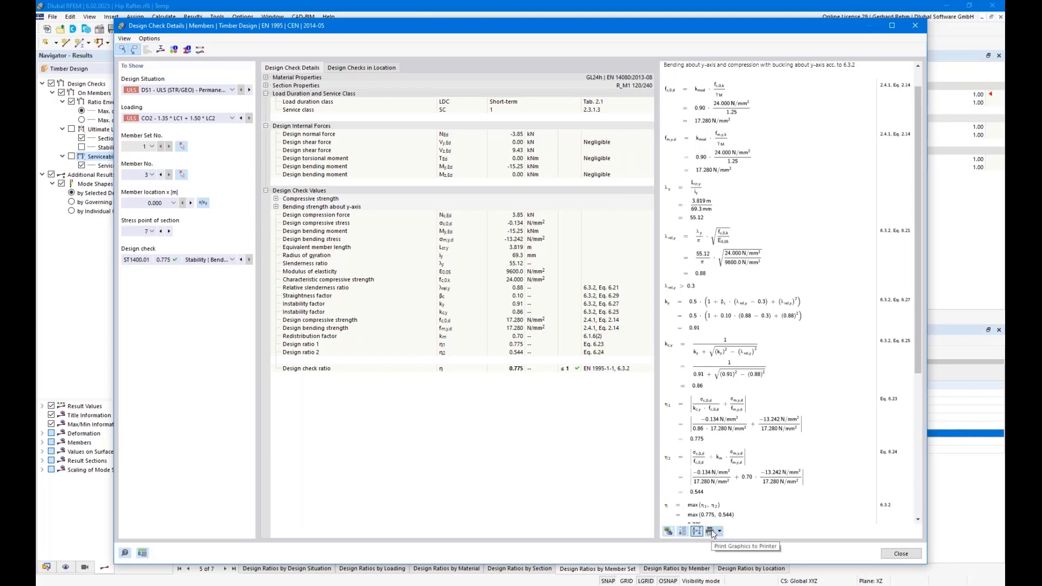
scroll(736, 178, up, 1)
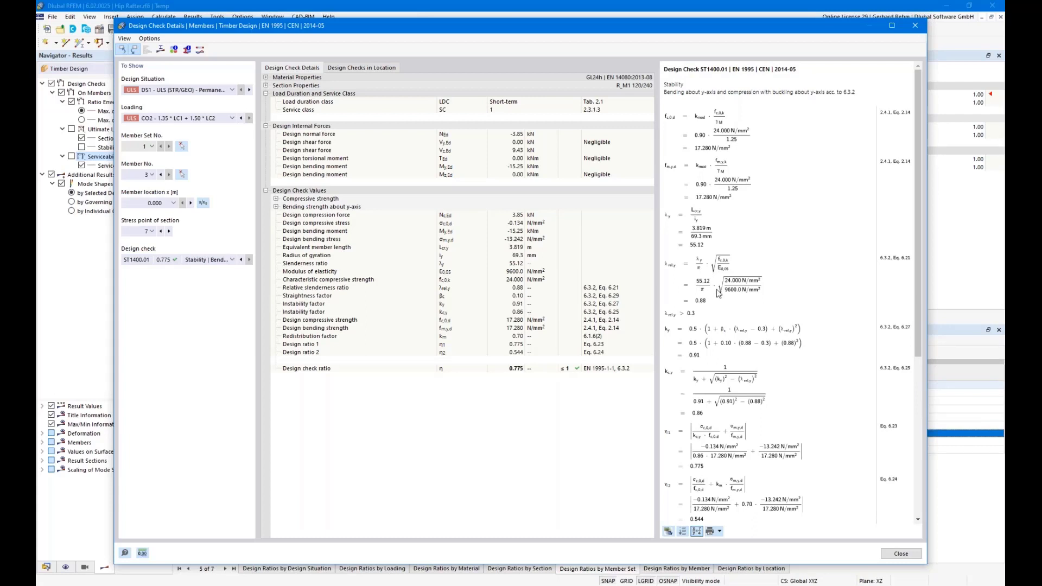
click(161, 50)
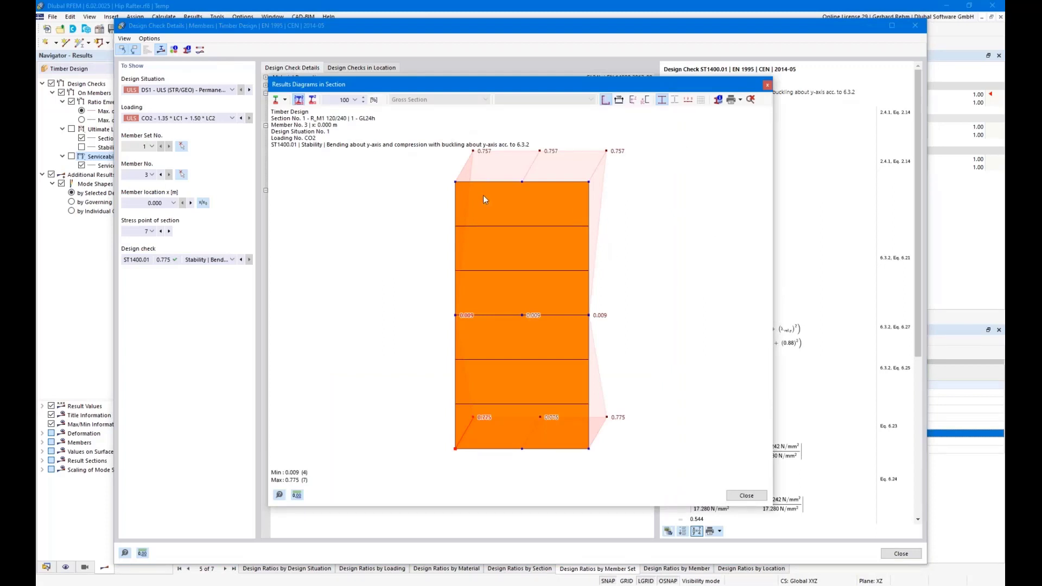
click(285, 100)
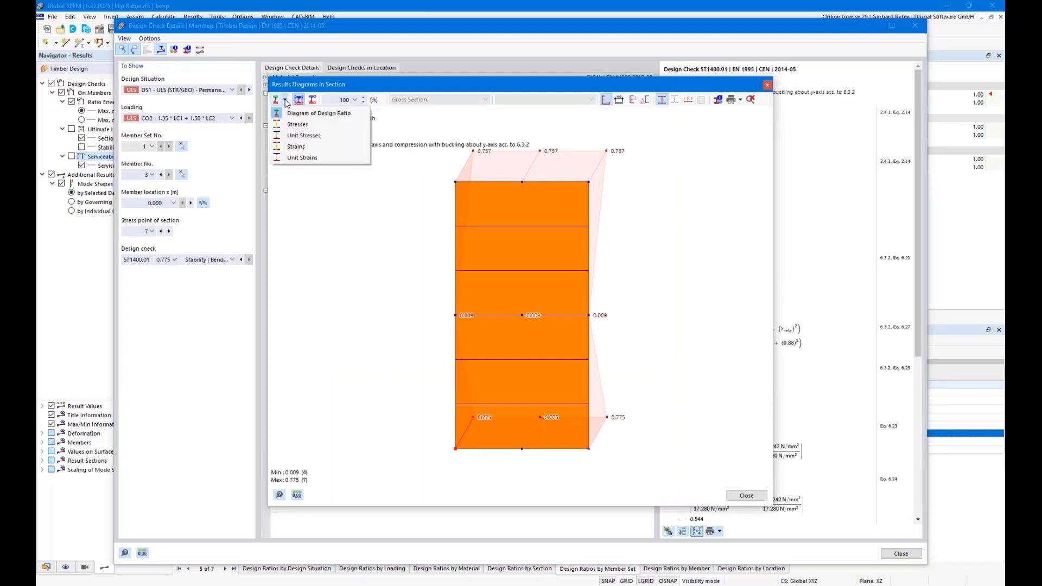
click(297, 124)
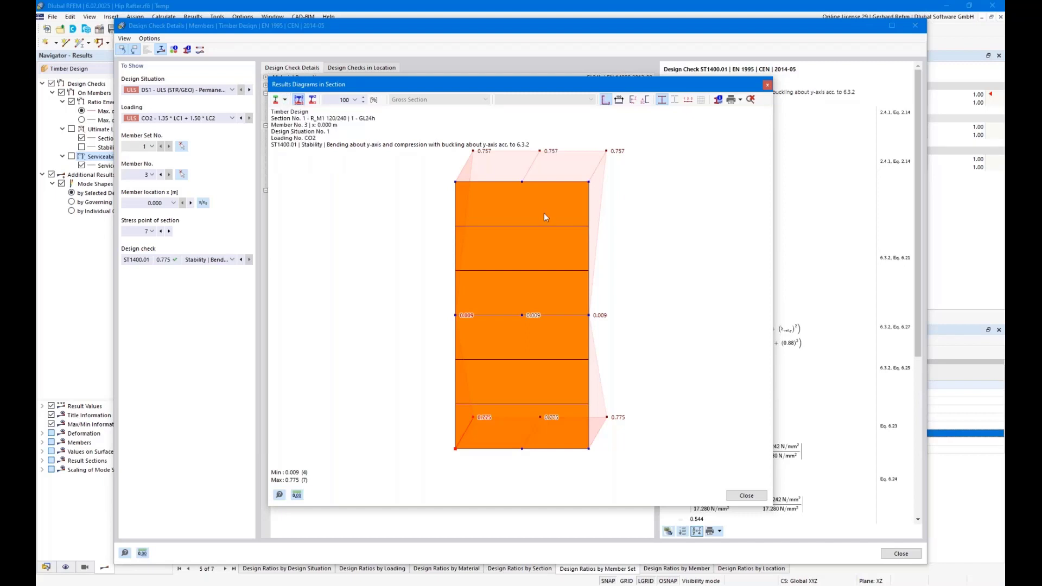
click(521, 100)
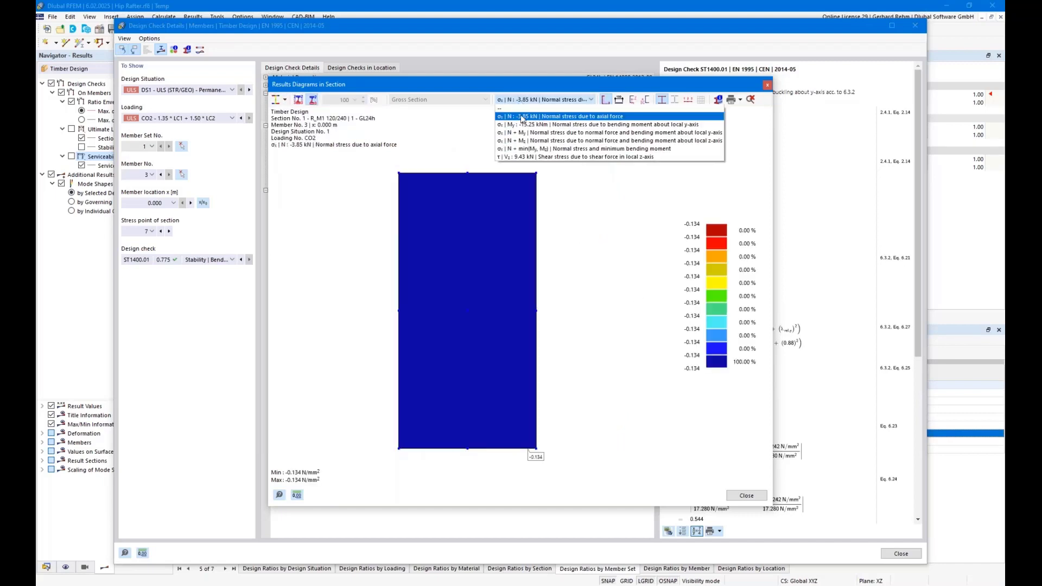
click(550, 133)
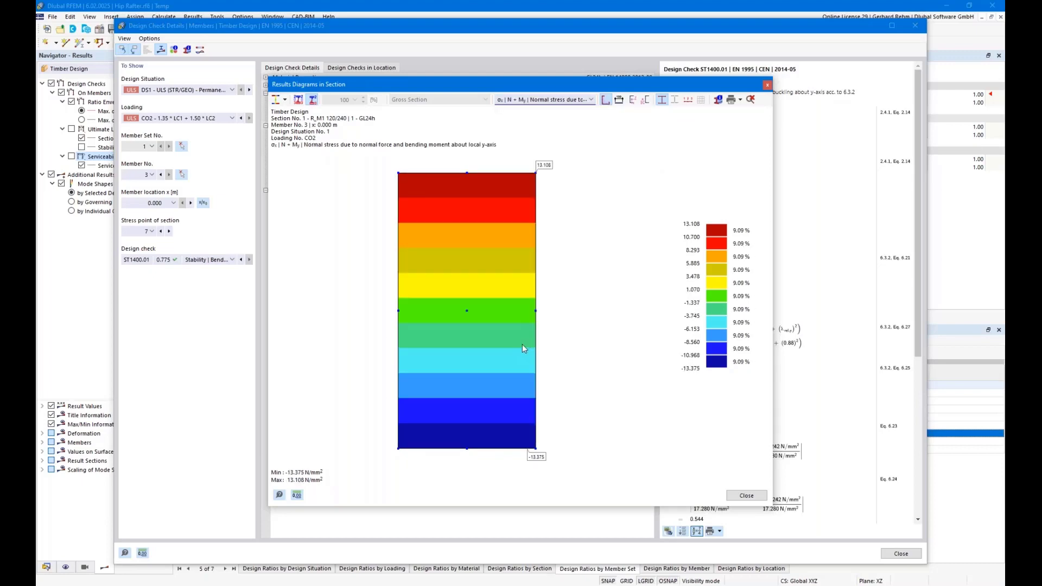
click(746, 496)
key(Escape)
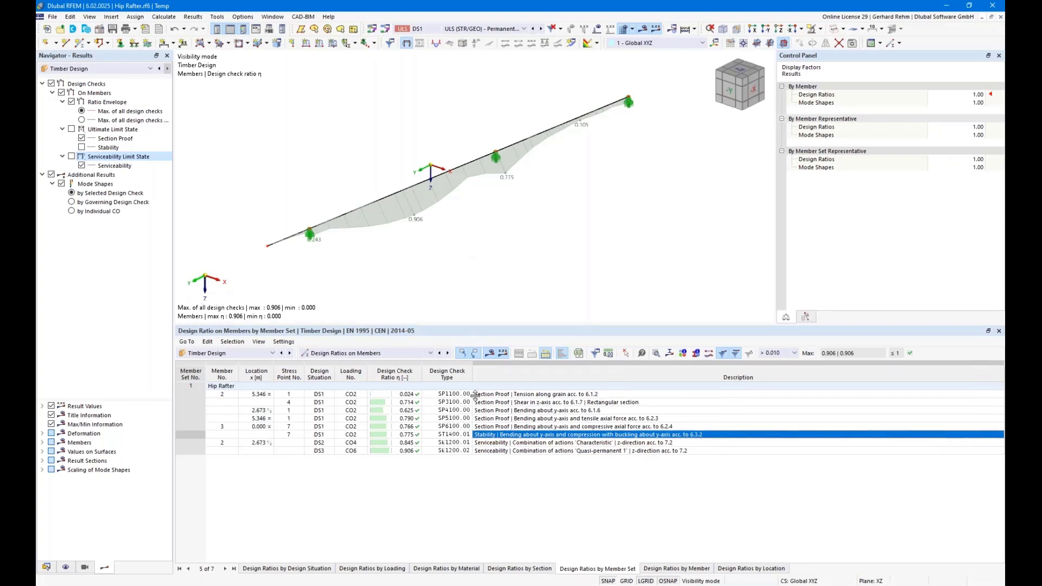
Shrink the results table and orient the model so the whole hip rafter is seen close to side-on
drag(477, 325, 426, 411)
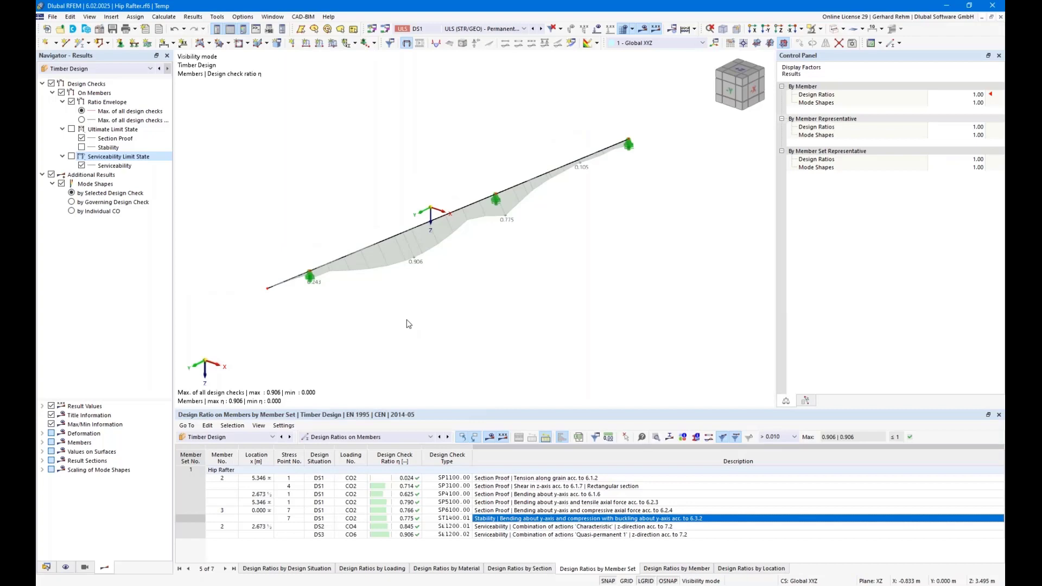
ctrl+middle_drag(410, 323, 444, 331)
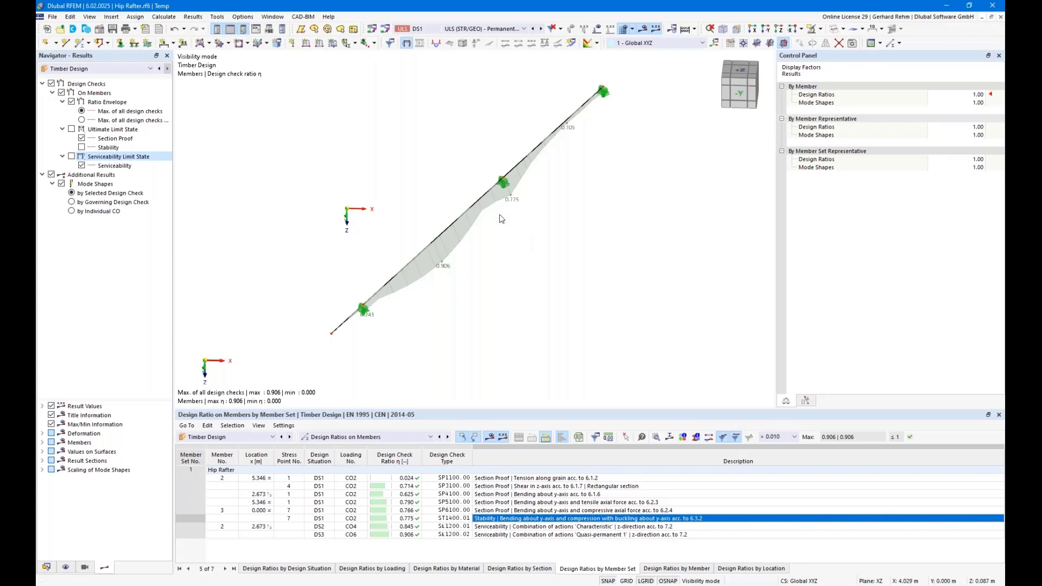
click(715, 43)
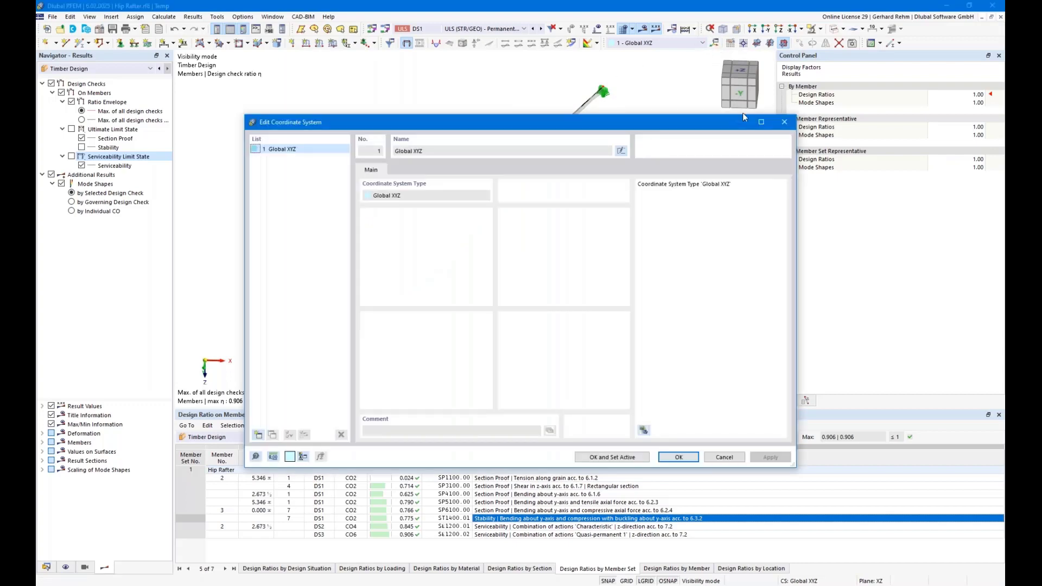
click(784, 122)
scroll(583, 232, down, 2)
ctrl+middle_drag(591, 254, 588, 229)
key(F8)
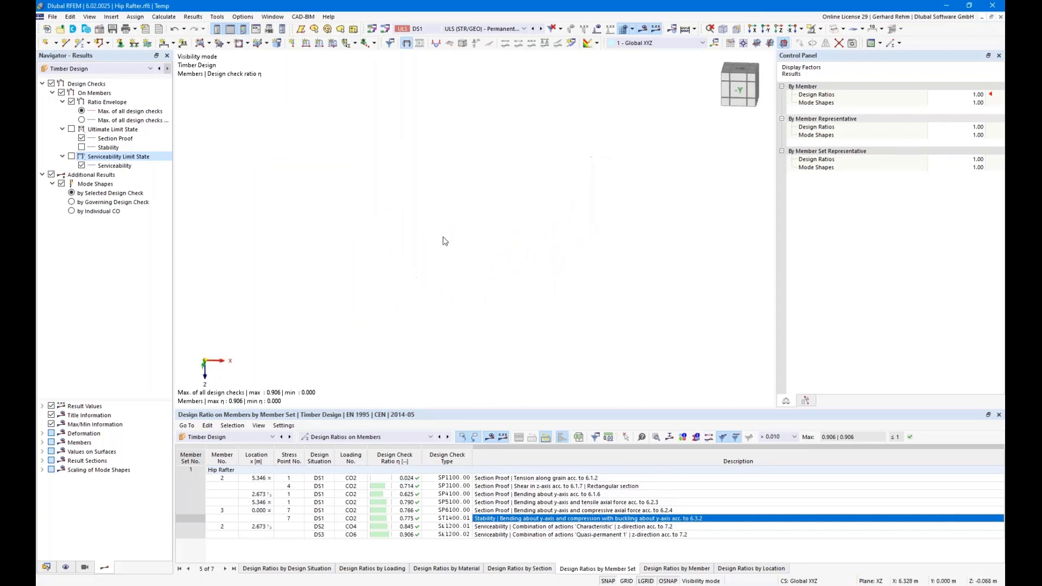
scroll(416, 249, down, 2)
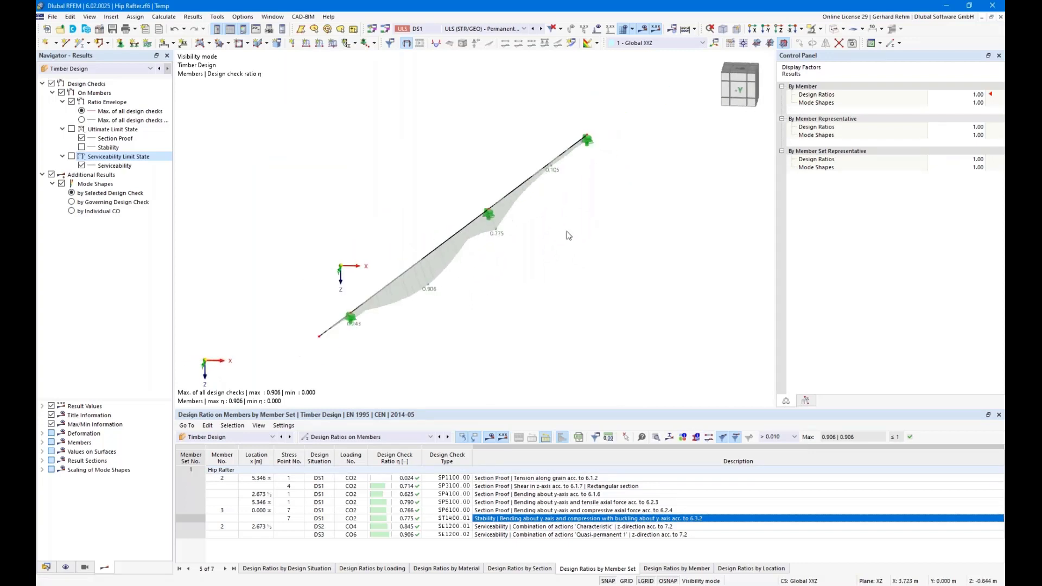
Create a 3 Points coordinate system with its origin at the rafter's lower end node, +U point at the upper end node, and UW-plane point at the lower end
click(715, 43)
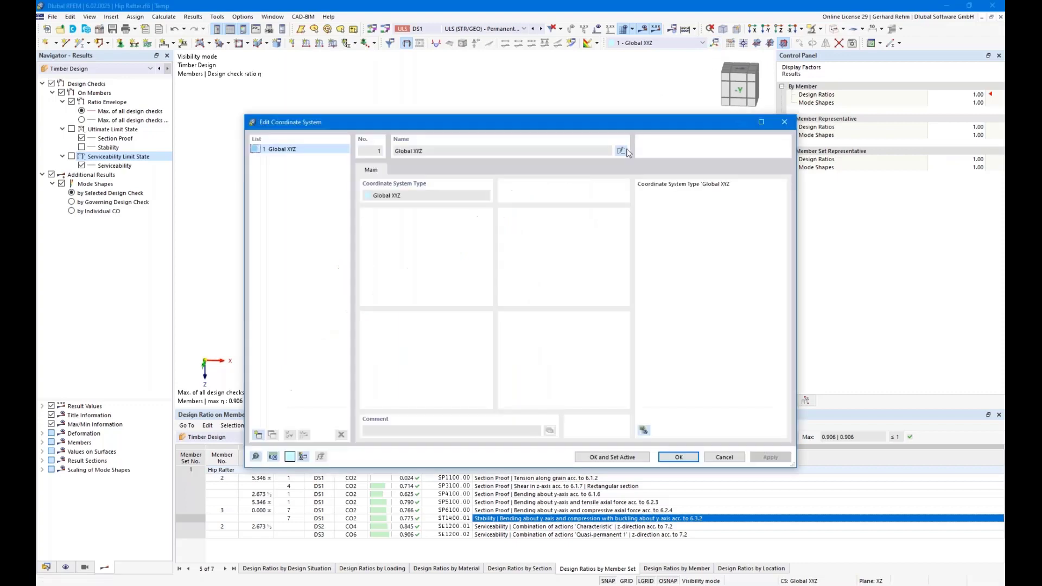
click(257, 435)
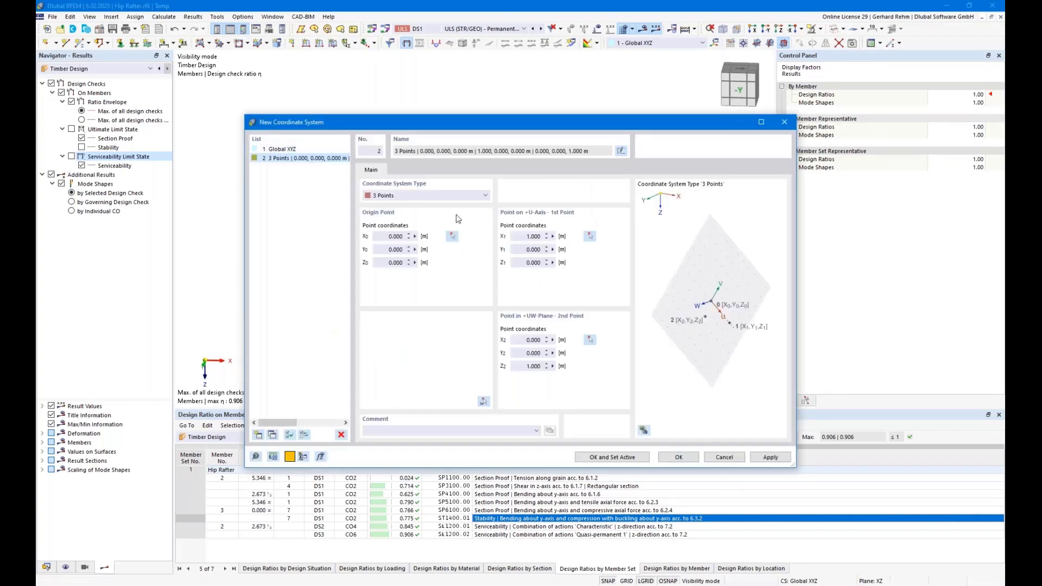
click(455, 242)
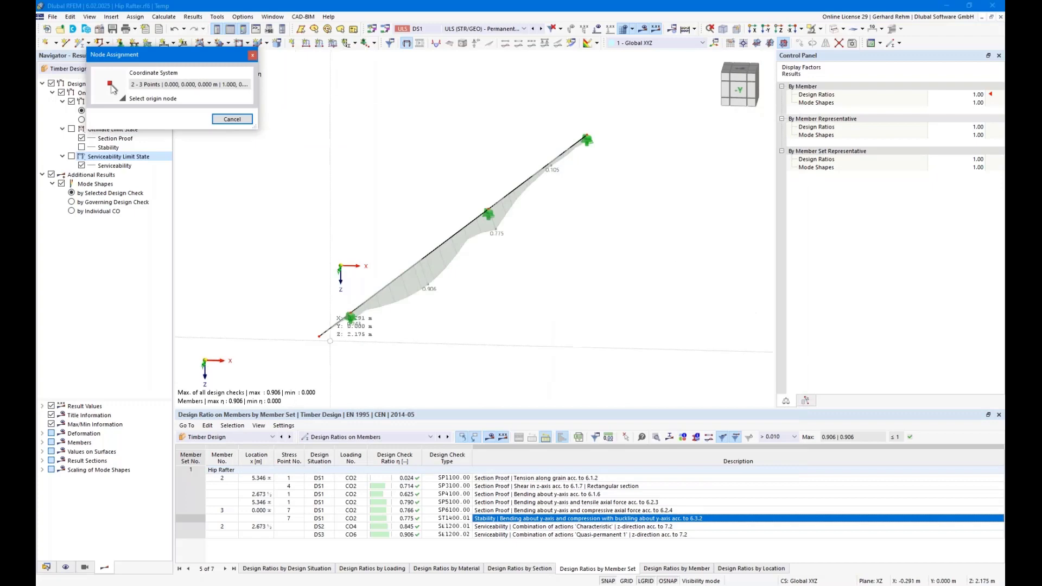
click(319, 336)
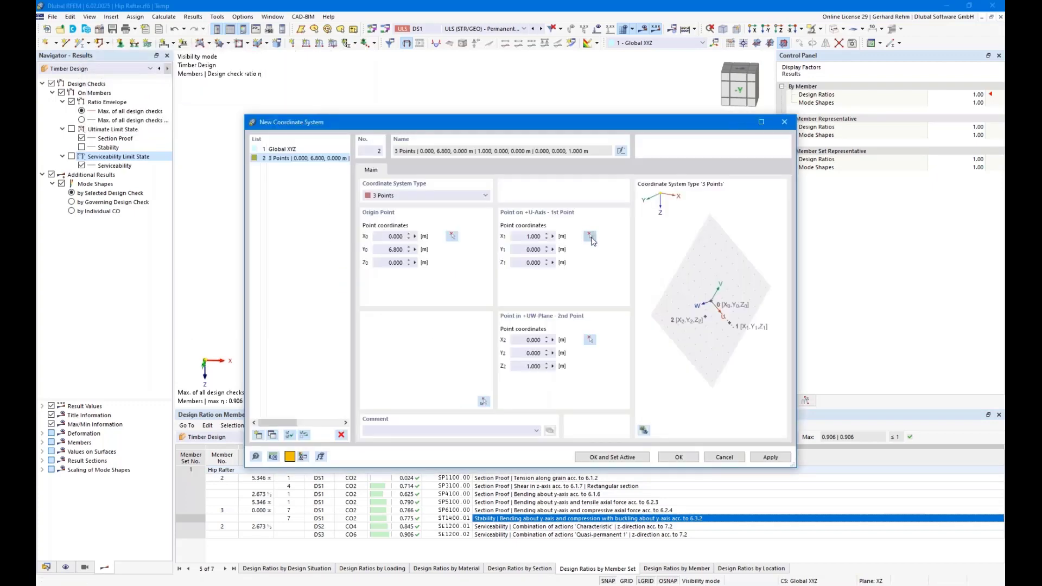
click(590, 235)
click(587, 138)
click(590, 340)
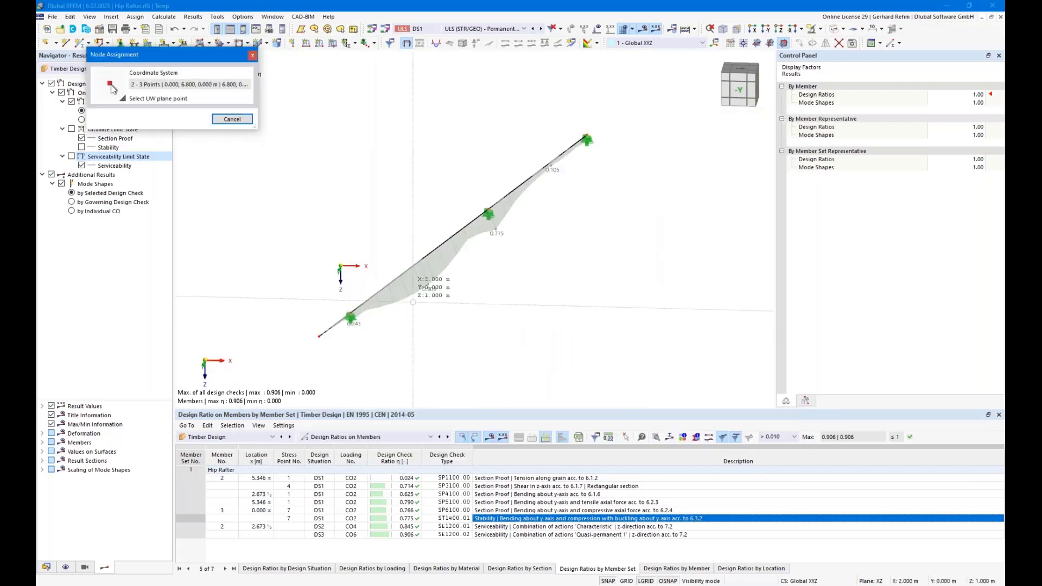
click(337, 306)
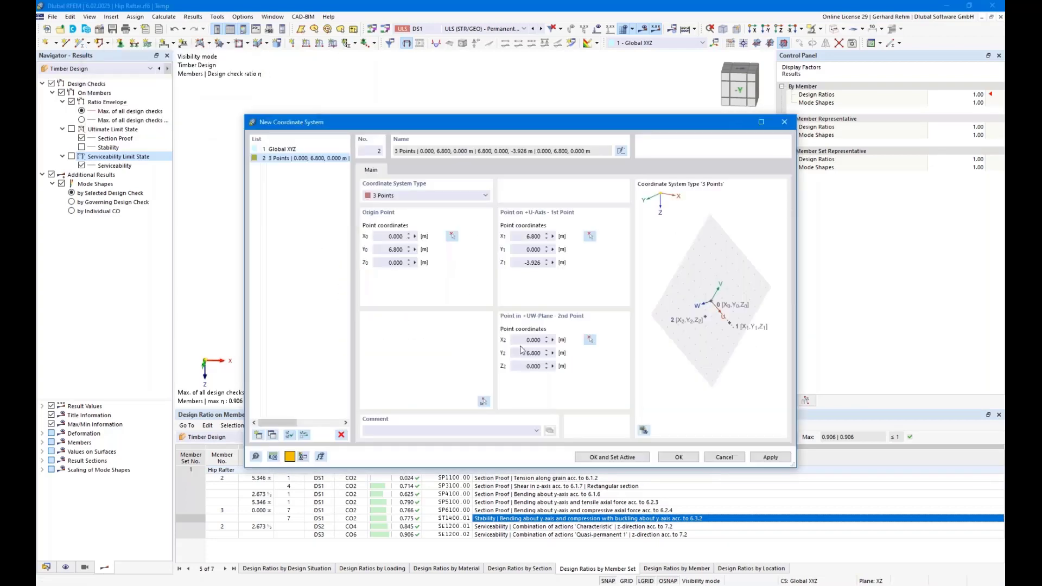
Set the UW-plane point to X -1.000, Y 5.800 m and the +U-axis point's Z to 0, and make the coordinate system active
click(518, 340)
key(BackSpace)
key(Tab)
text(5.8)
key(Tab)
click(533, 263)
text(0)
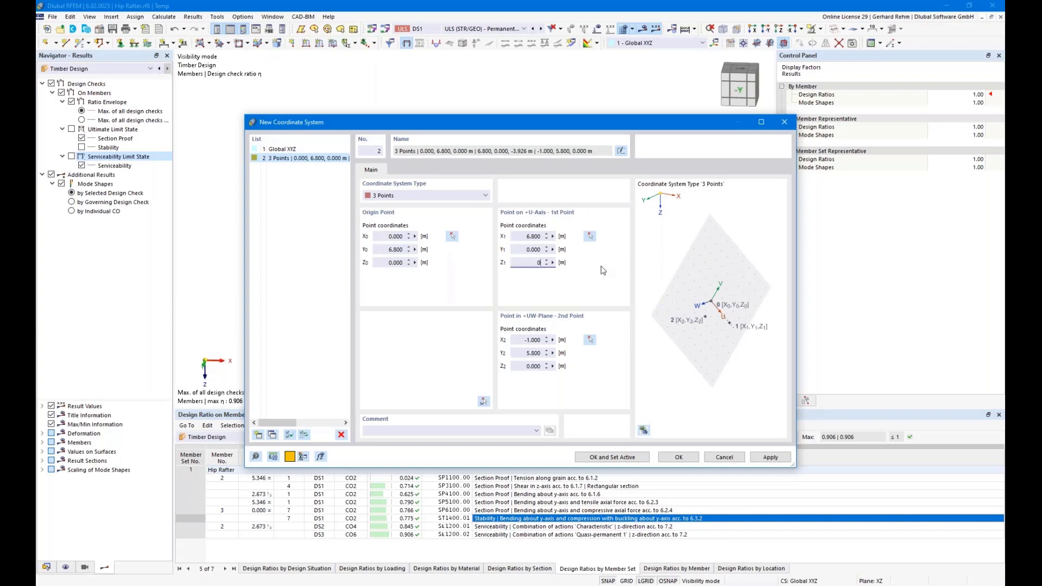
click(593, 460)
View the hip rafter in the W-direction of the user-defined coordinate system, turn off the results display, and orient the model obliquely
ctrl+middle_drag(472, 343, 350, 357)
right_click(350, 356)
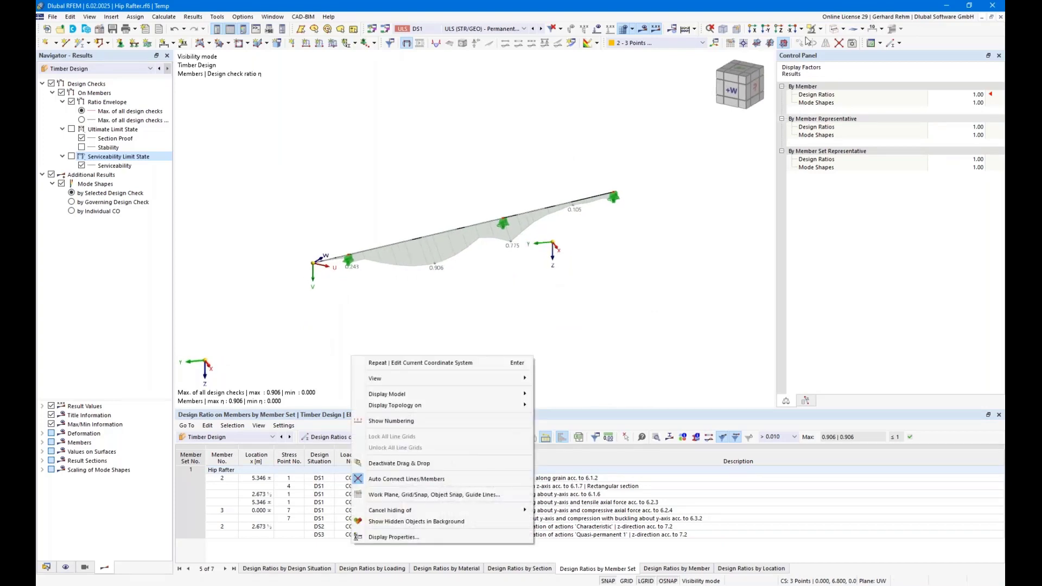
click(802, 29)
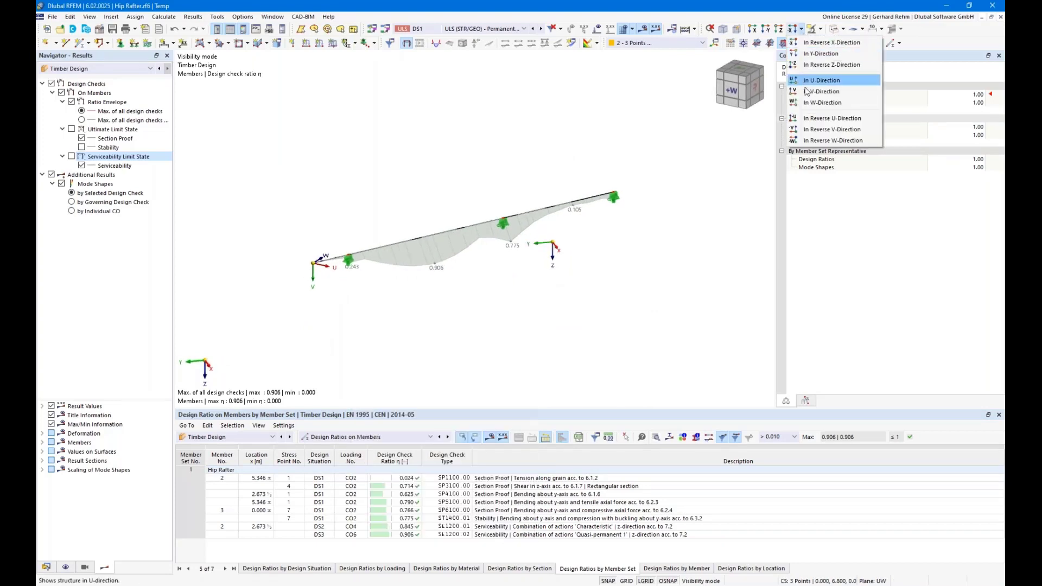
click(809, 104)
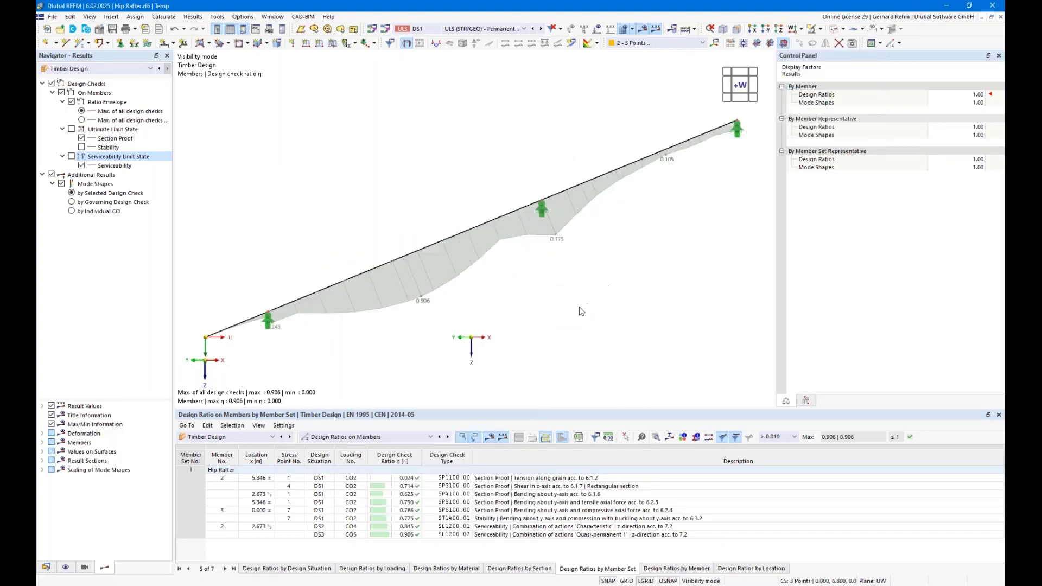
scroll(578, 307, down, 1)
middle_drag(599, 302, 585, 250)
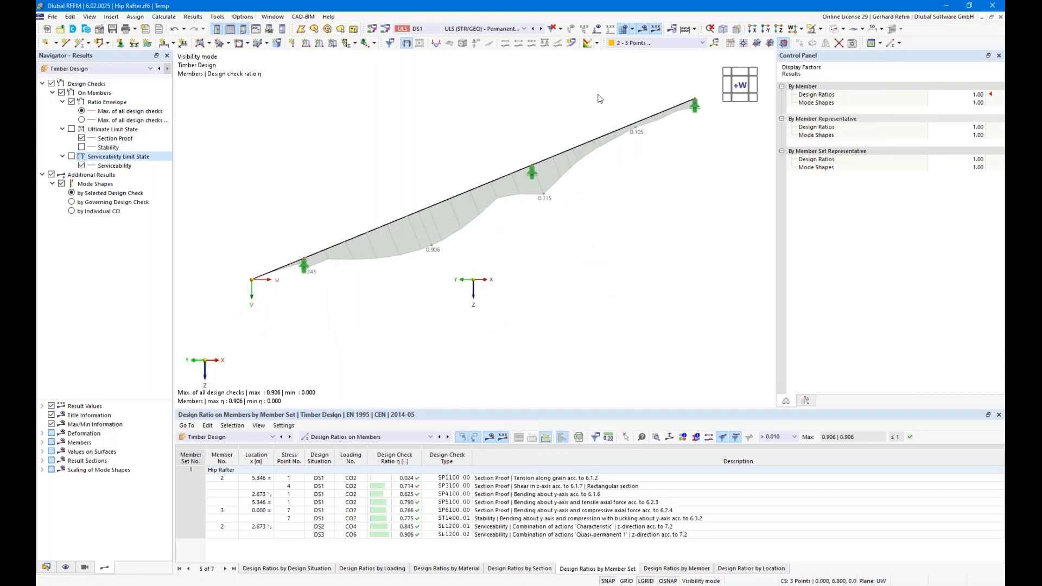
click(642, 29)
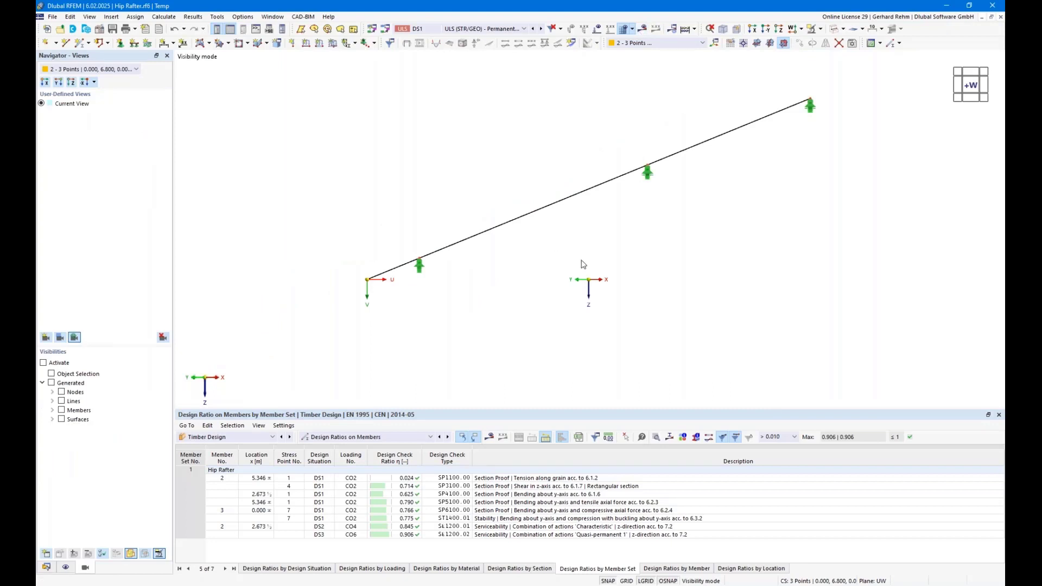
middle_drag(582, 263, 468, 279)
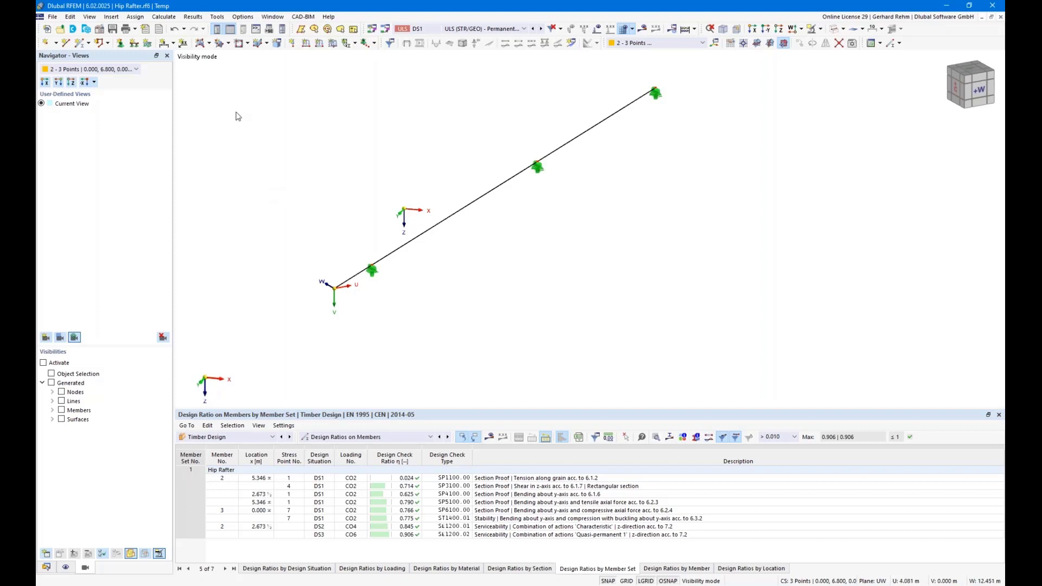
click(164, 43)
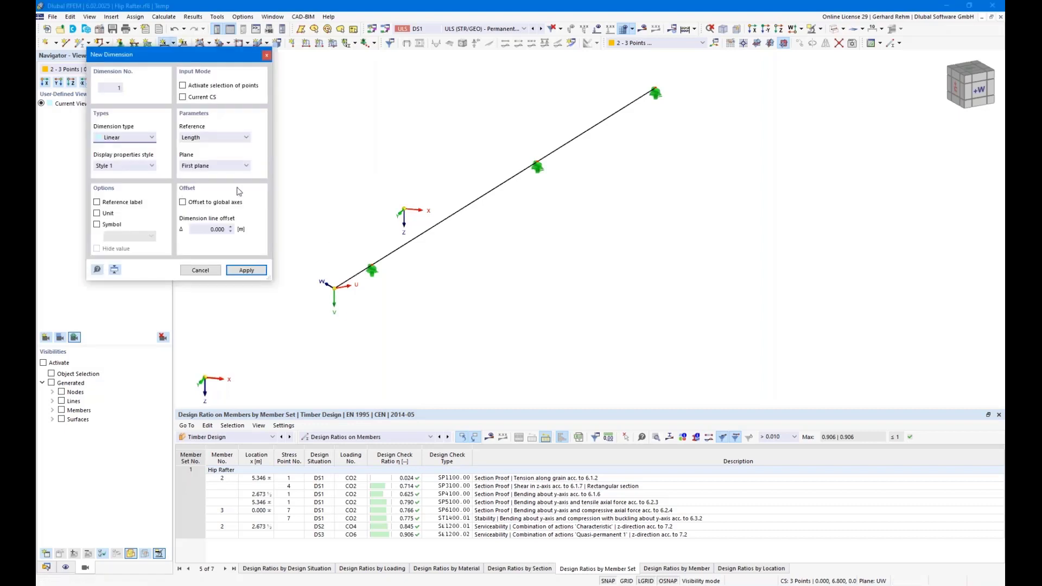
click(347, 281)
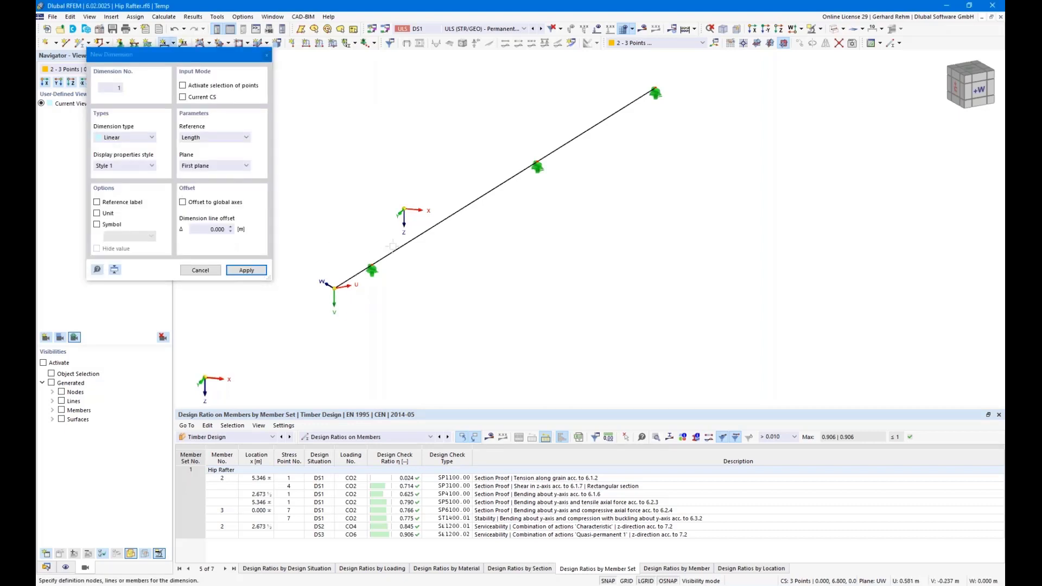
key(Escape)
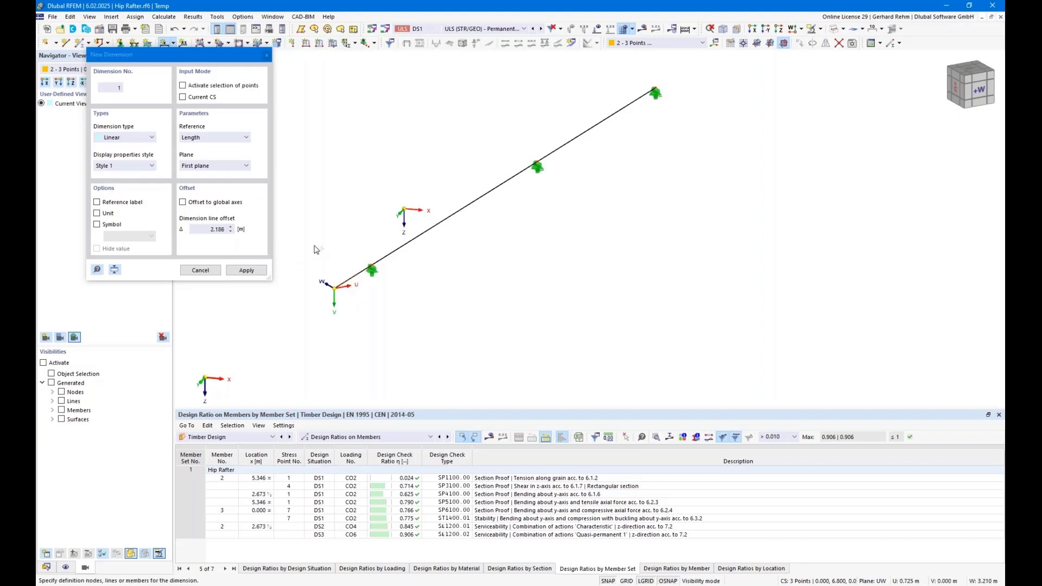
key(Escape)
Add linear length dimensions along all three rafter members in the current coordinate system, using the second plane and a 0.5 m offset
click(164, 44)
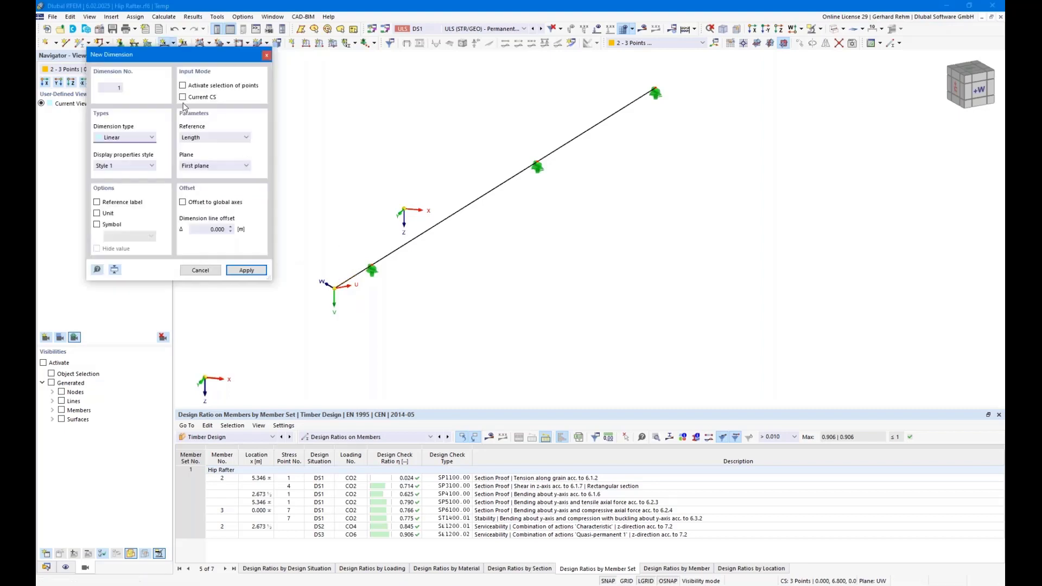
click(182, 98)
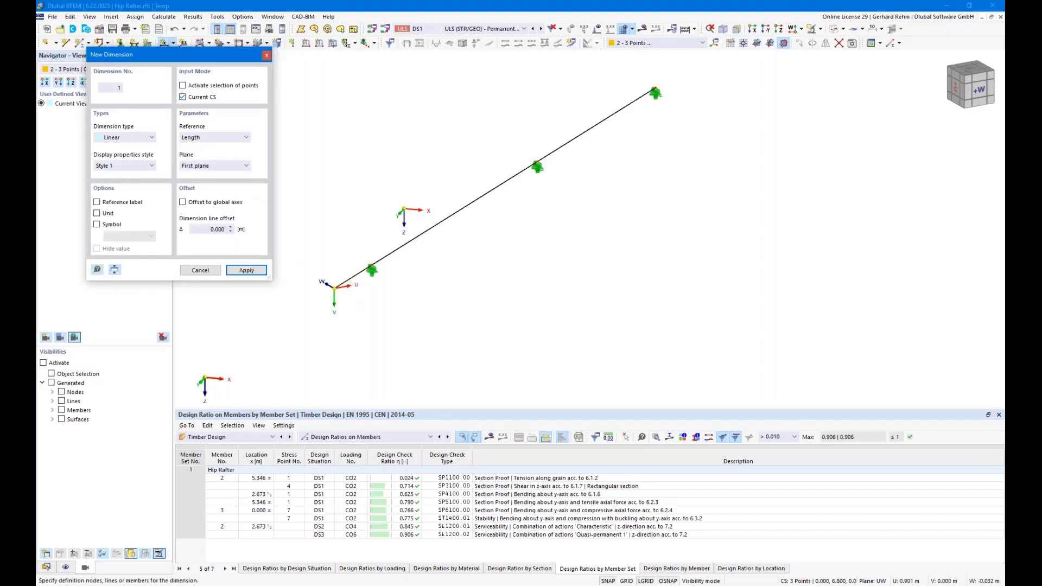
click(395, 248)
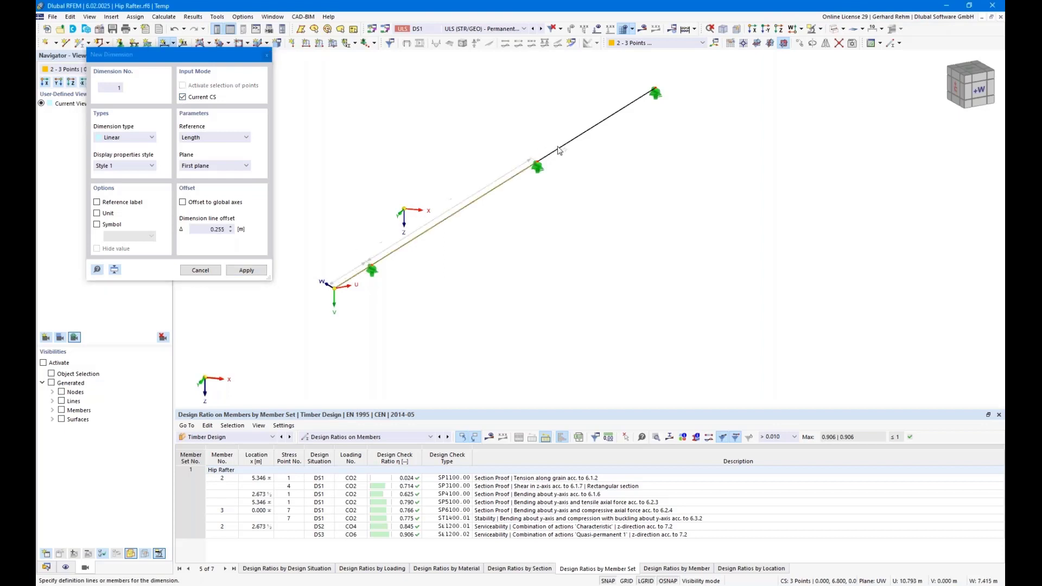
click(236, 166)
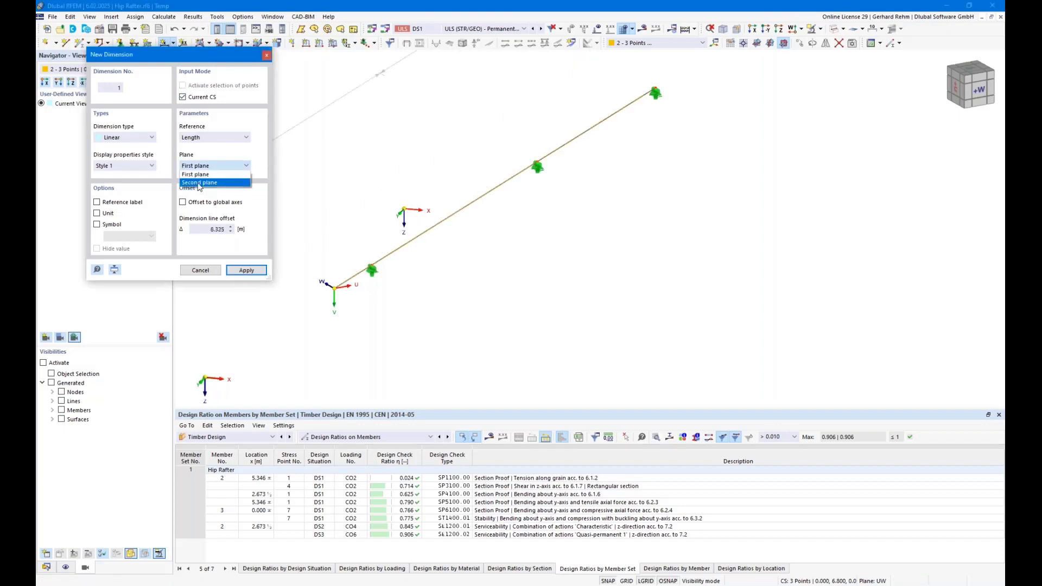
click(198, 182)
drag(209, 230, 253, 231)
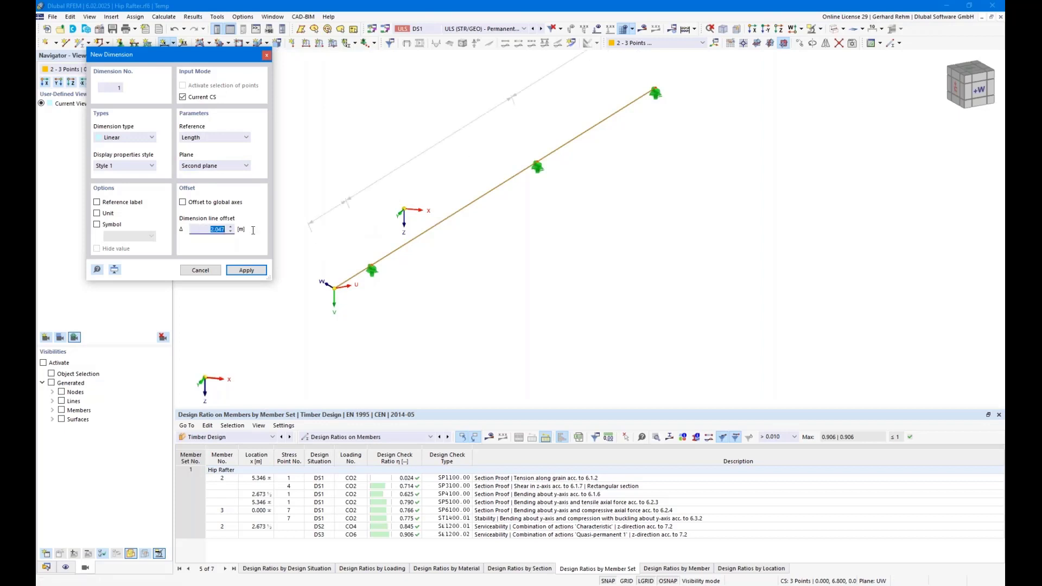
text(0,5)
key(Return)
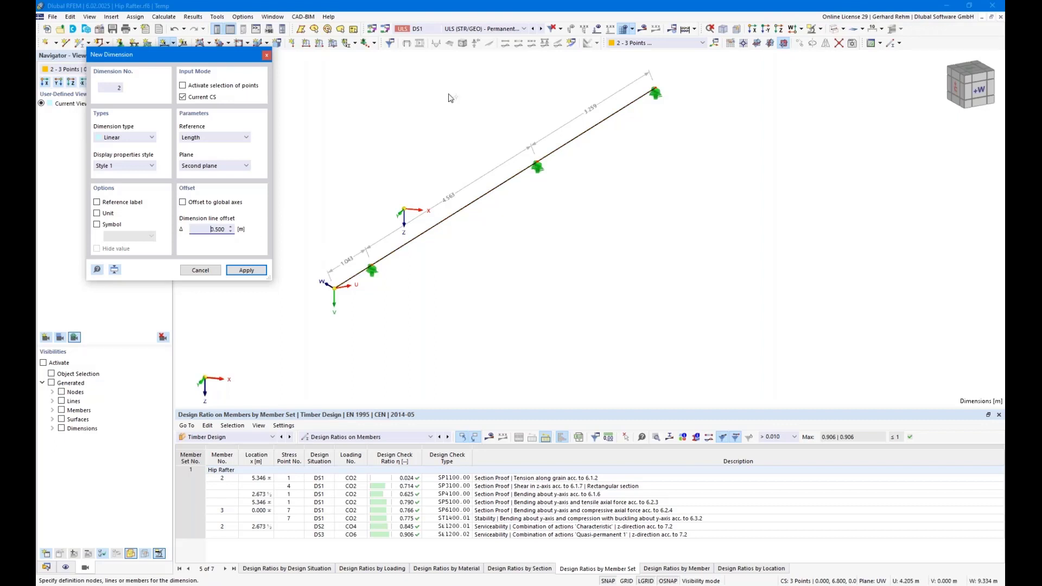
Dimension the three rafter members by their projection in U, using the first plane and a 0.5 m line offset
click(452, 218)
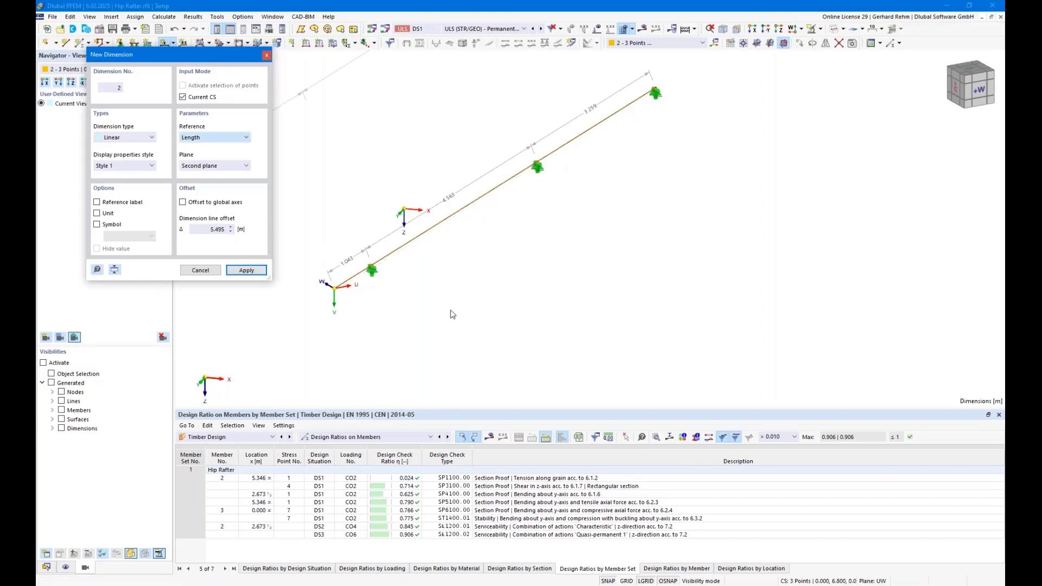
click(205, 168)
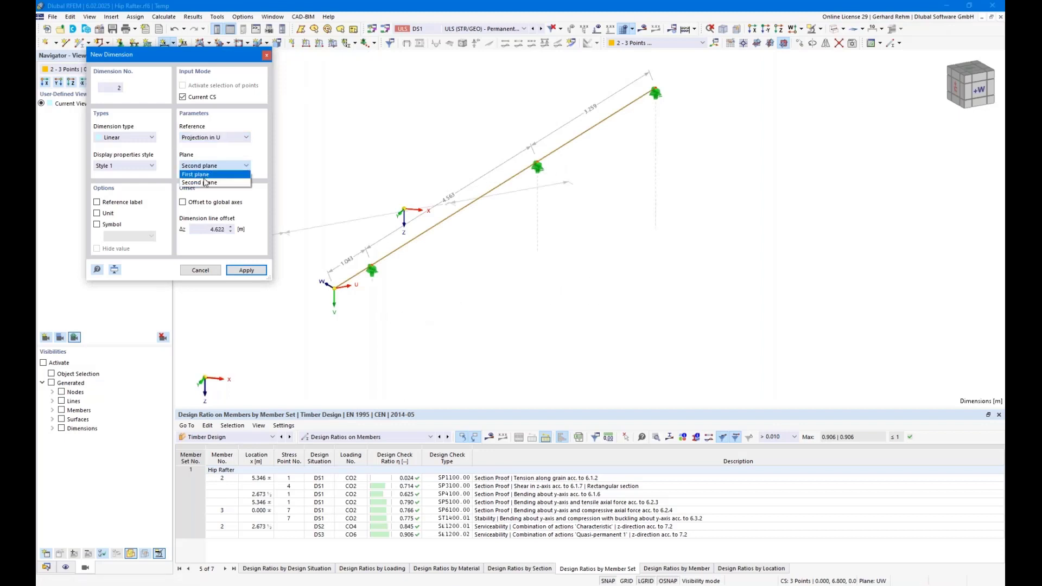
click(203, 176)
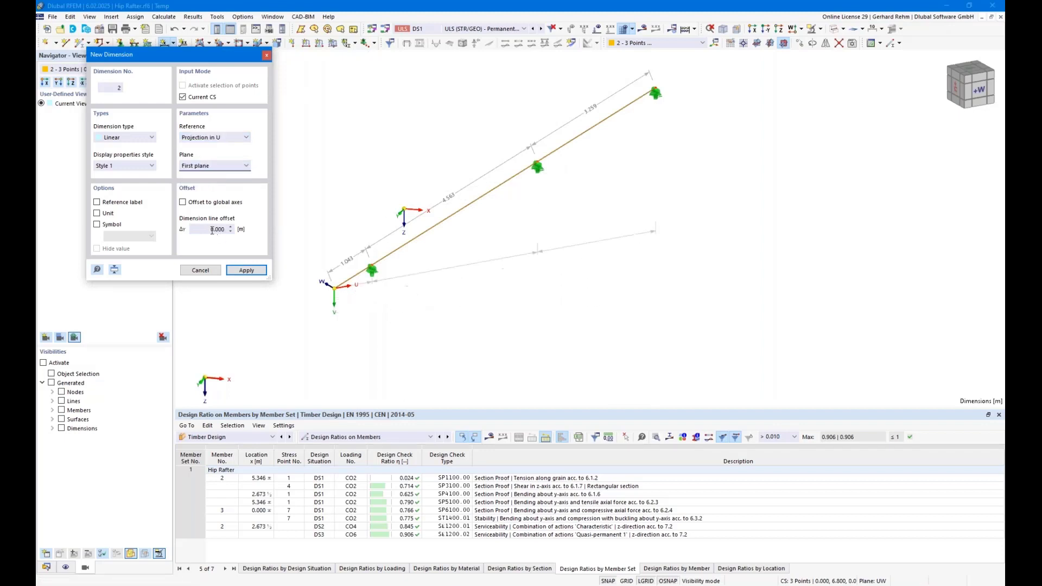
text(0,5)
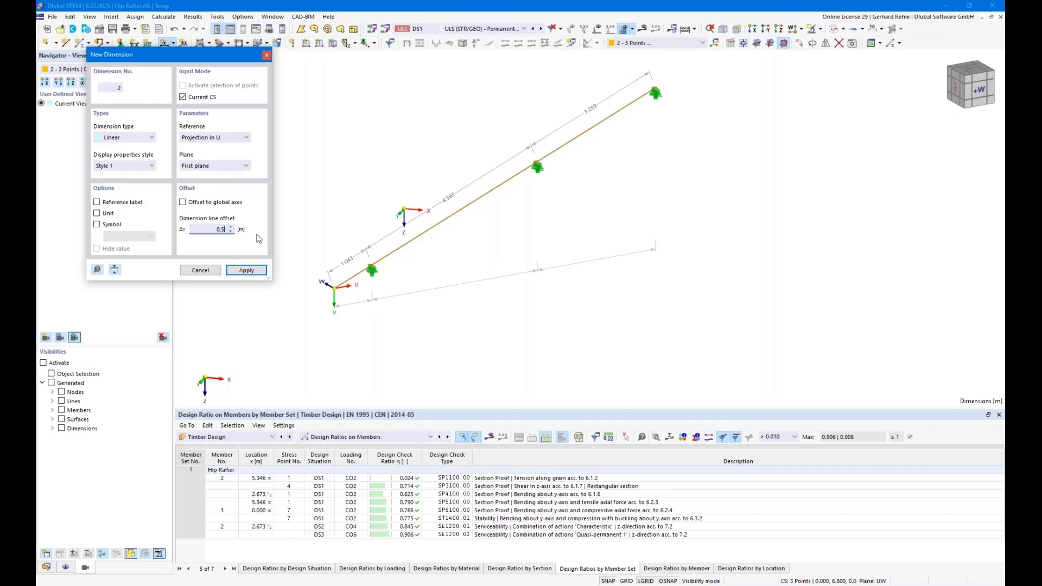
key(Return)
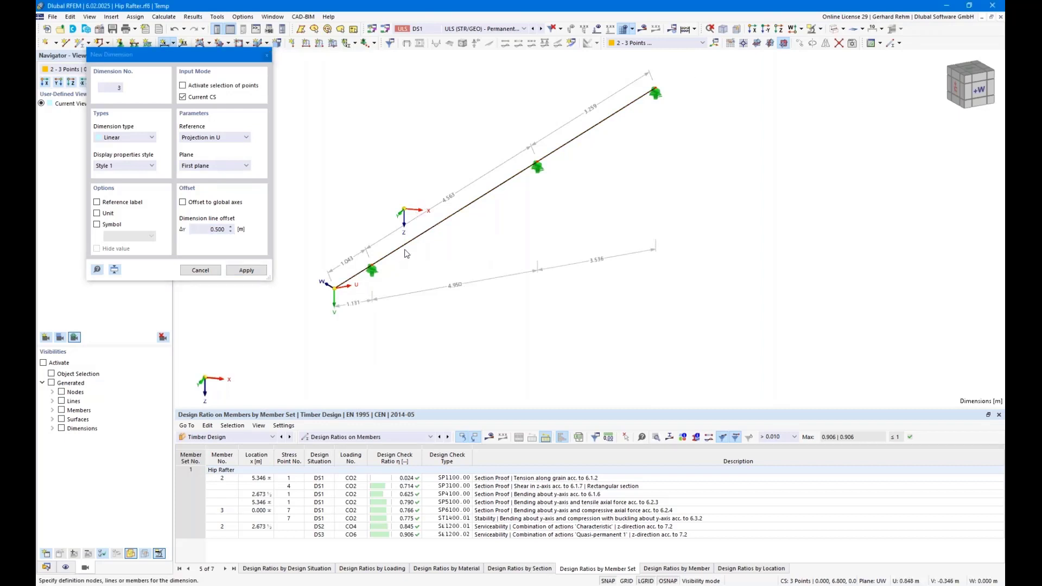
Dimension the three rafter members by their projection in V in the first plane, placed 0.5 m beyond the upper end
click(362, 271)
click(529, 168)
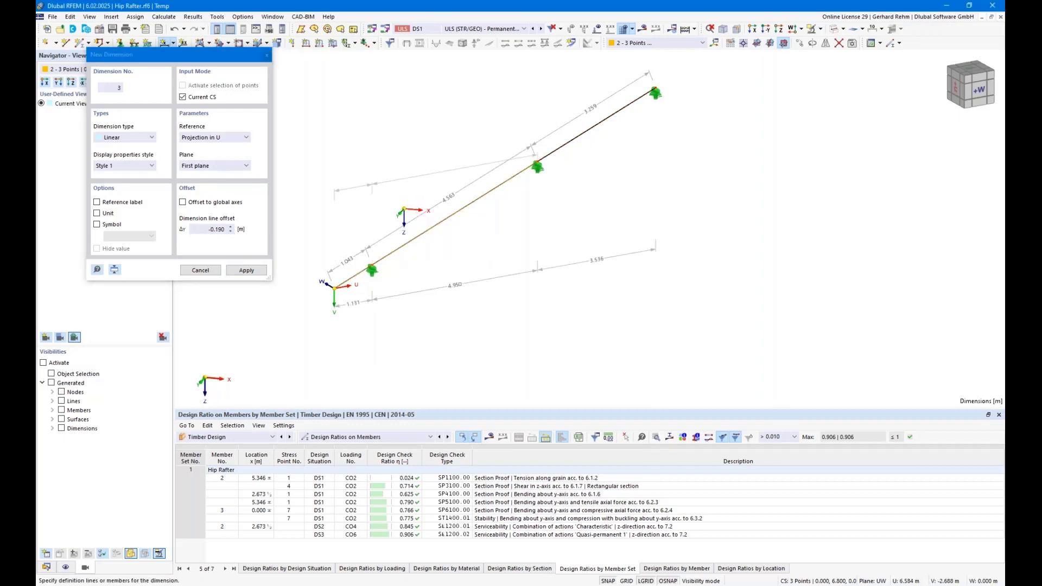
click(216, 138)
click(212, 160)
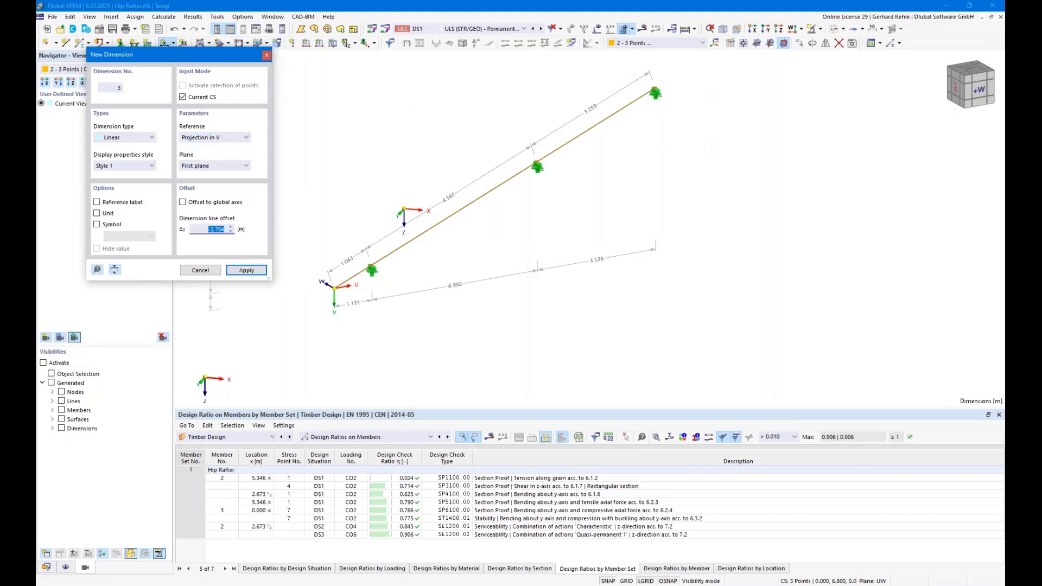
click(672, 163)
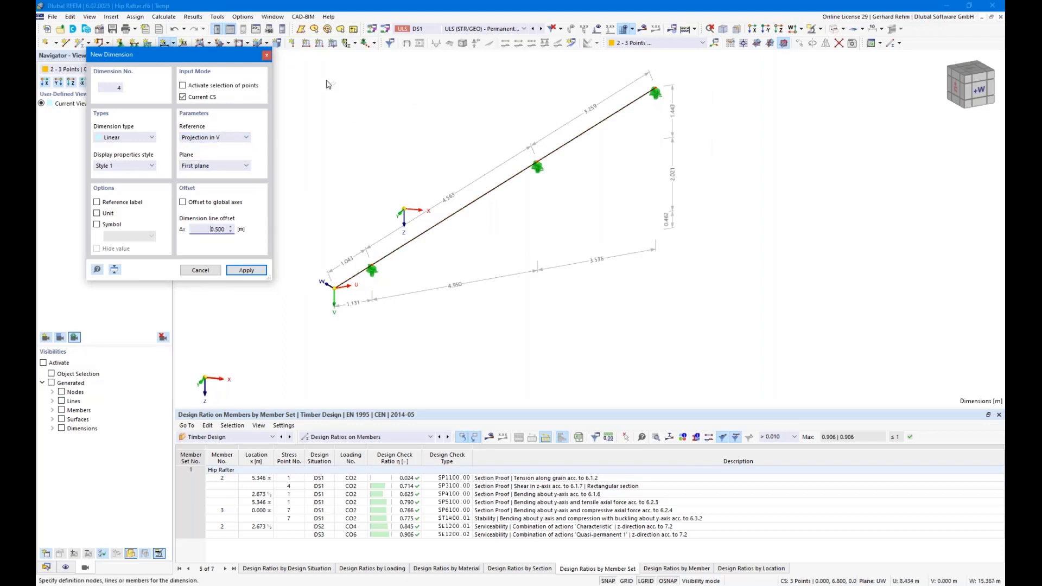
key(Escape)
Add an upward slope dimension relative to Plane XY on the rafter's middle member
click(173, 43)
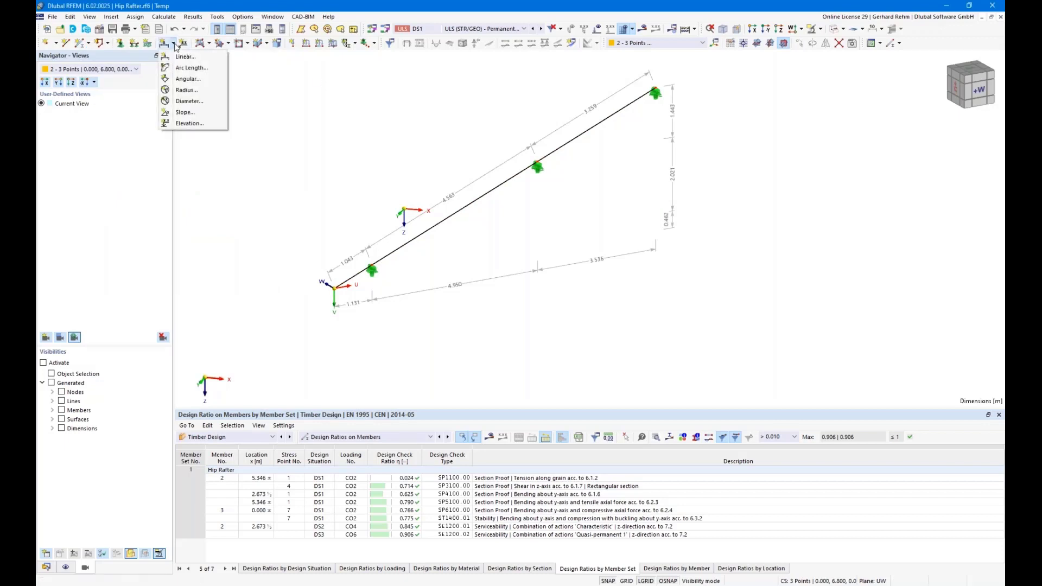
click(185, 112)
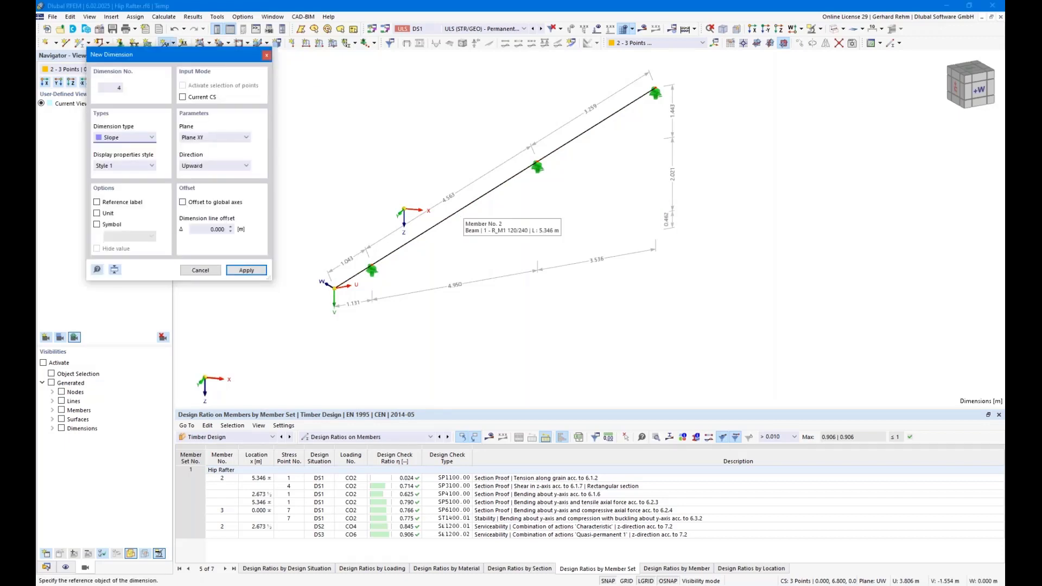
click(462, 209)
click(524, 220)
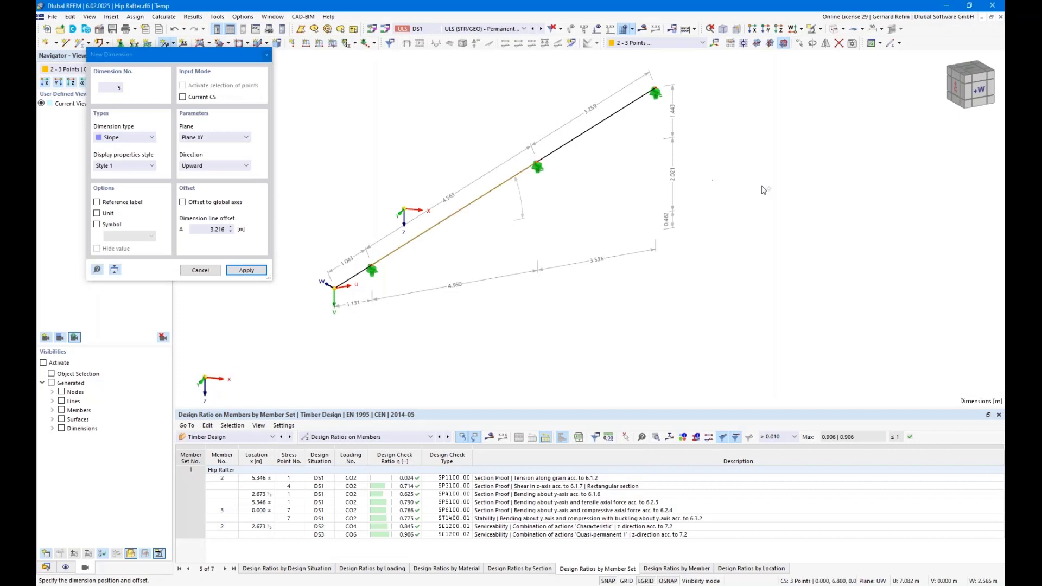
key(Escape)
Save the numbered, dimensioned rafter seen in the W-direction as the view 01 Geometry, and display the loads of LC1 Self-weight without dimensions
click(793, 29)
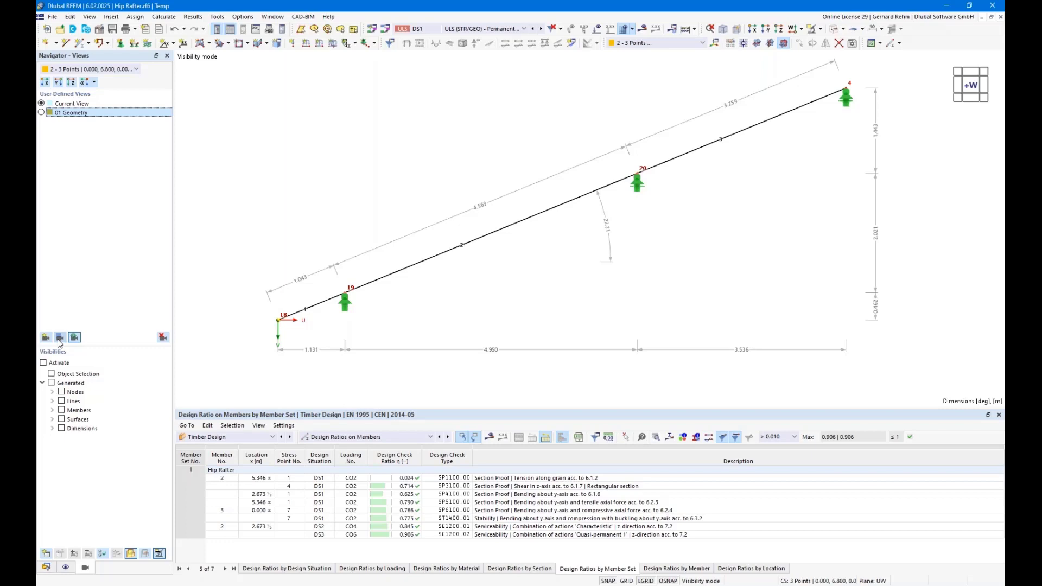
right_click(276, 210)
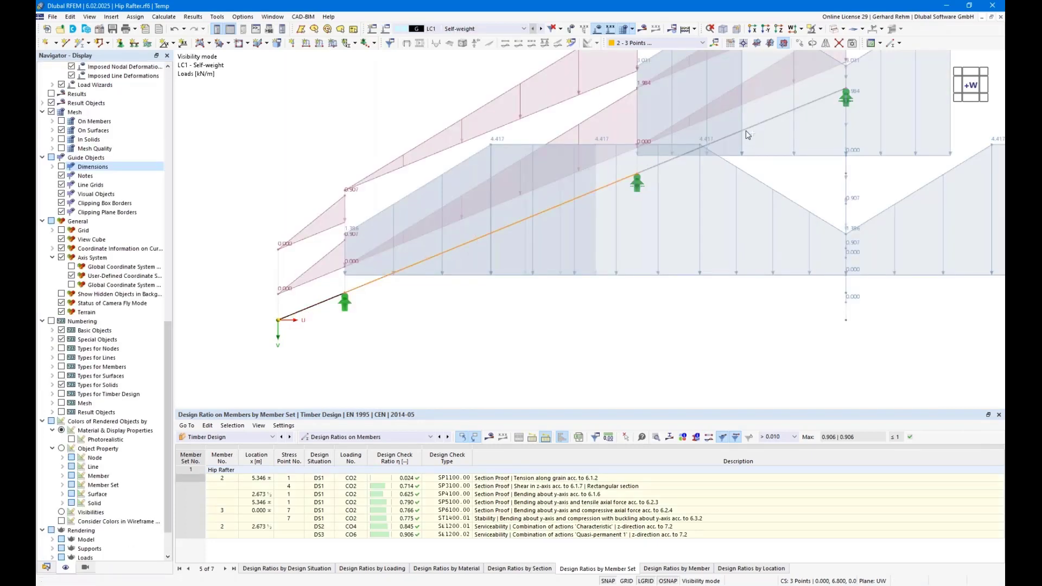
Show only the hip rafter with its member loads, and save this display as the user-defined view 02 Loading
ctrl+click(757, 123)
click(811, 29)
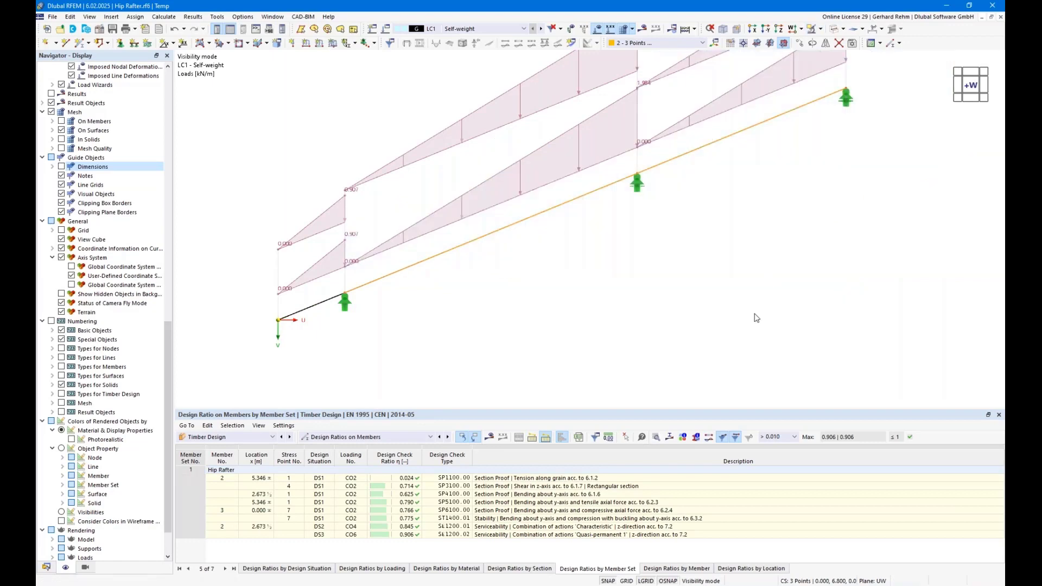
click(86, 567)
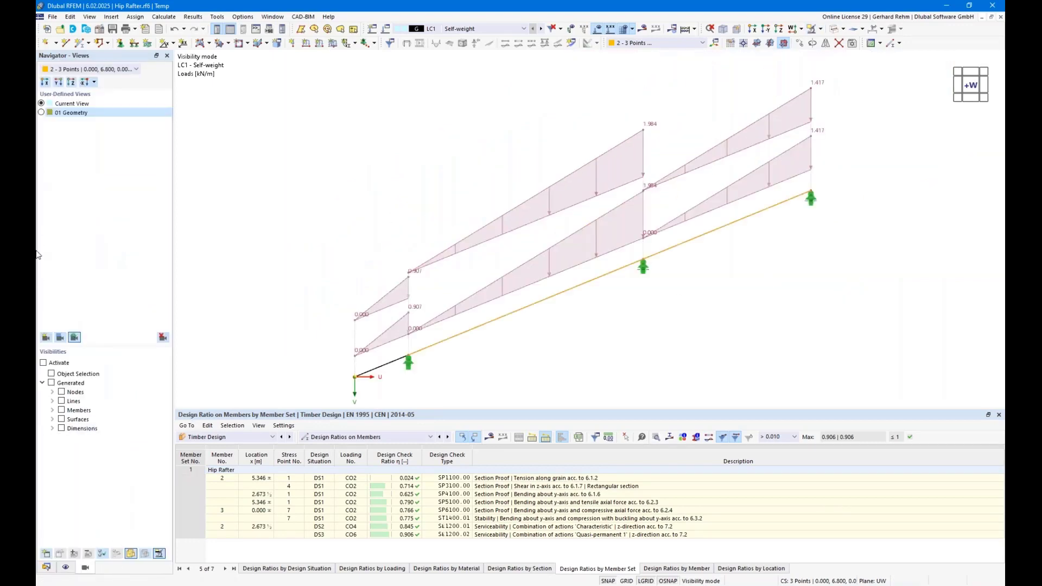
click(46, 337)
text(02 Loading)
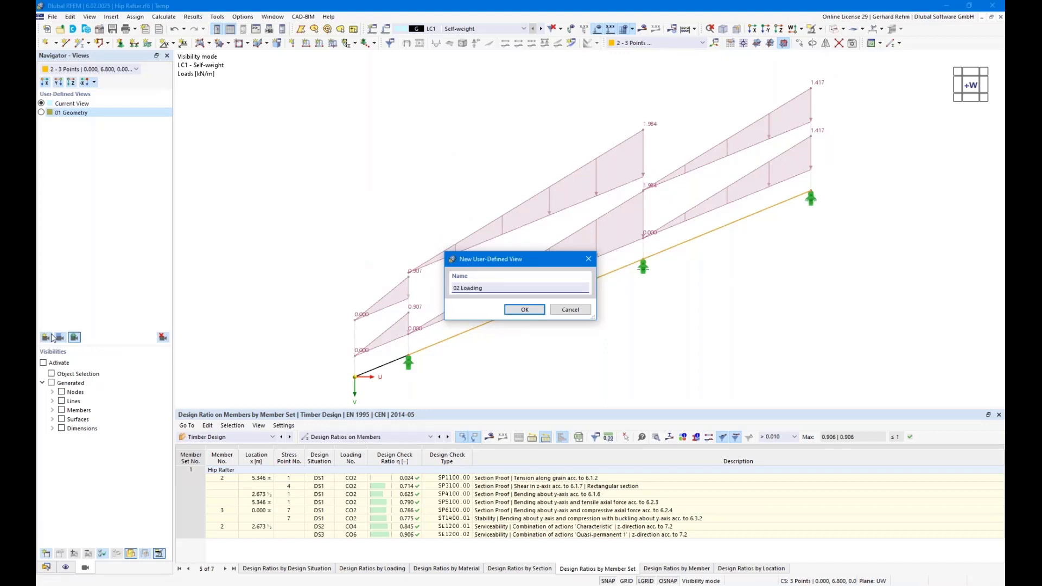
click(535, 310)
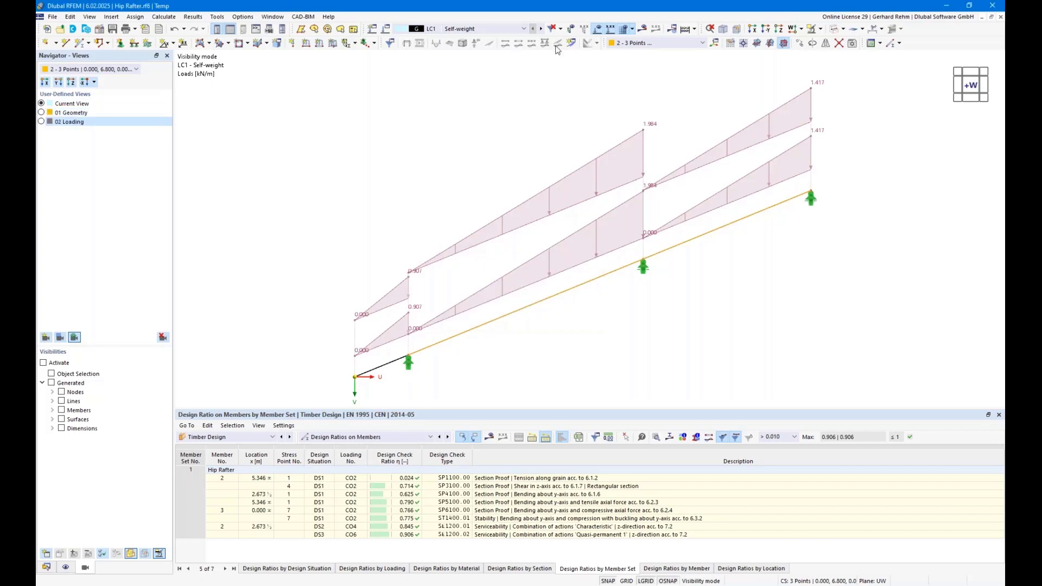
Display the results of design situation DS1 ULS (STR/GEO) and switch the result category from Timber Design to Static Analysis
click(524, 29)
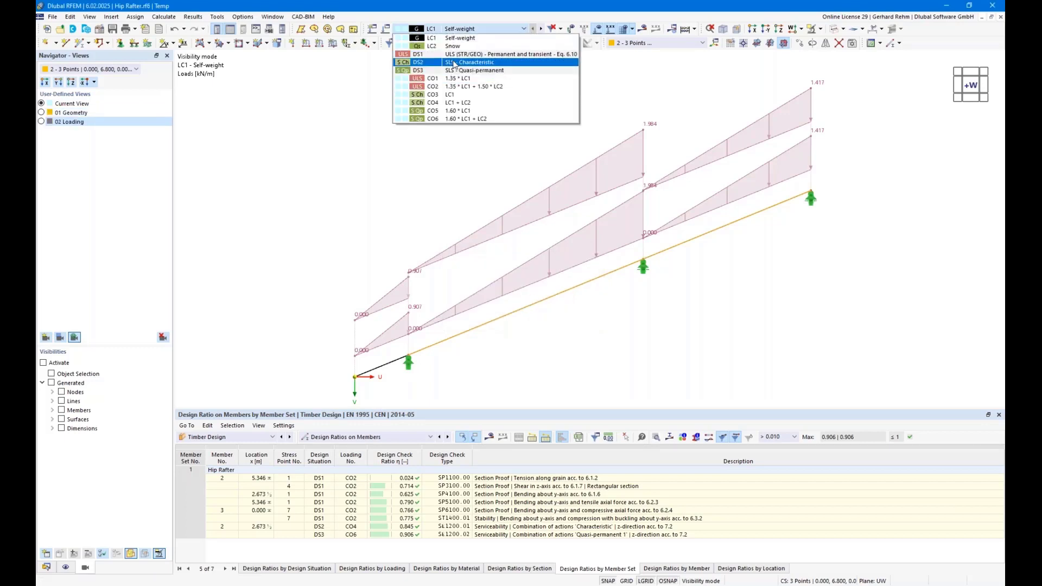
click(453, 64)
click(643, 29)
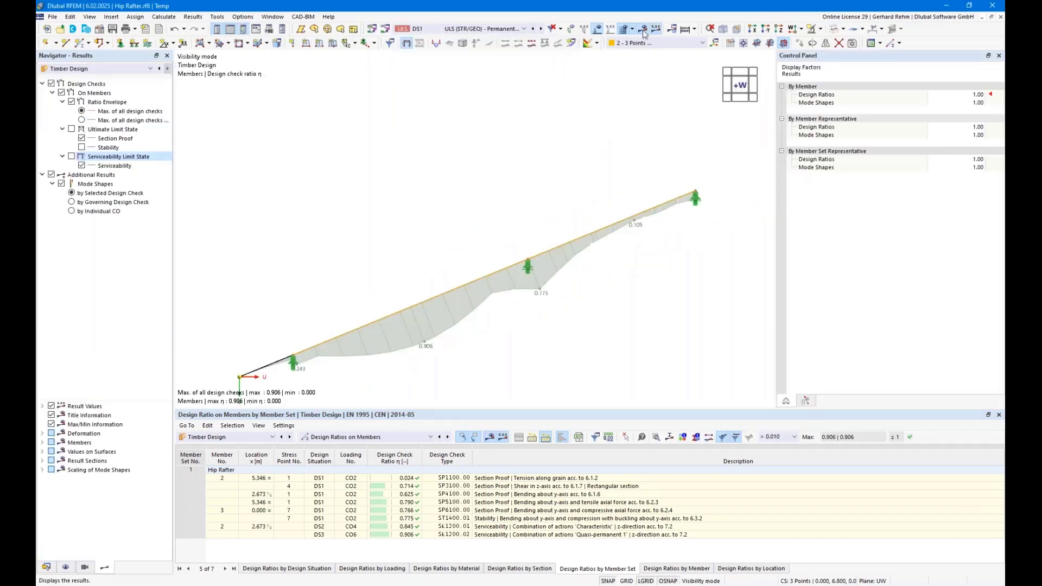
click(159, 68)
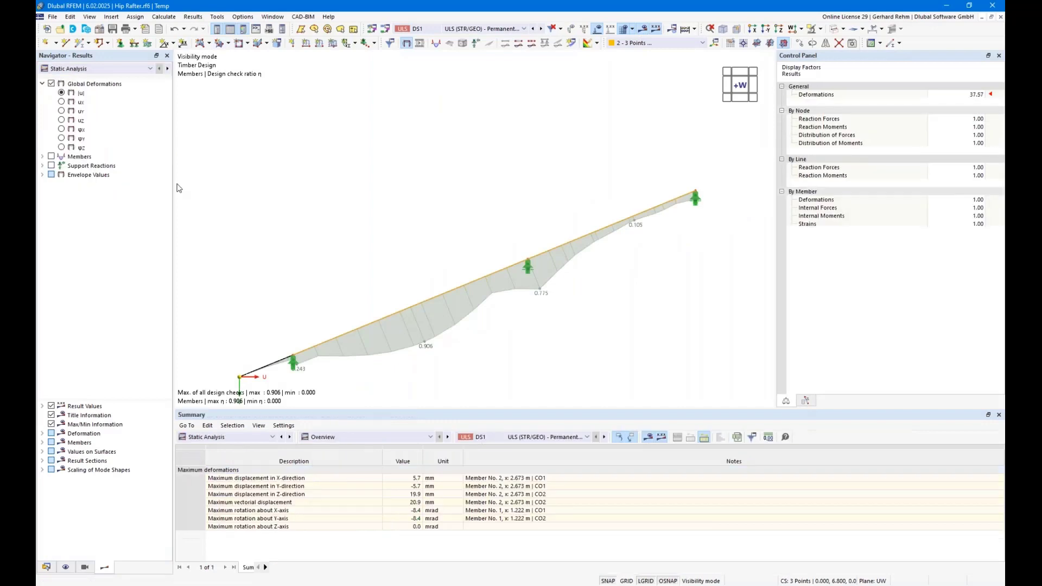
Display the member internal force My in the static analysis results for the hip rafter
click(43, 156)
click(52, 175)
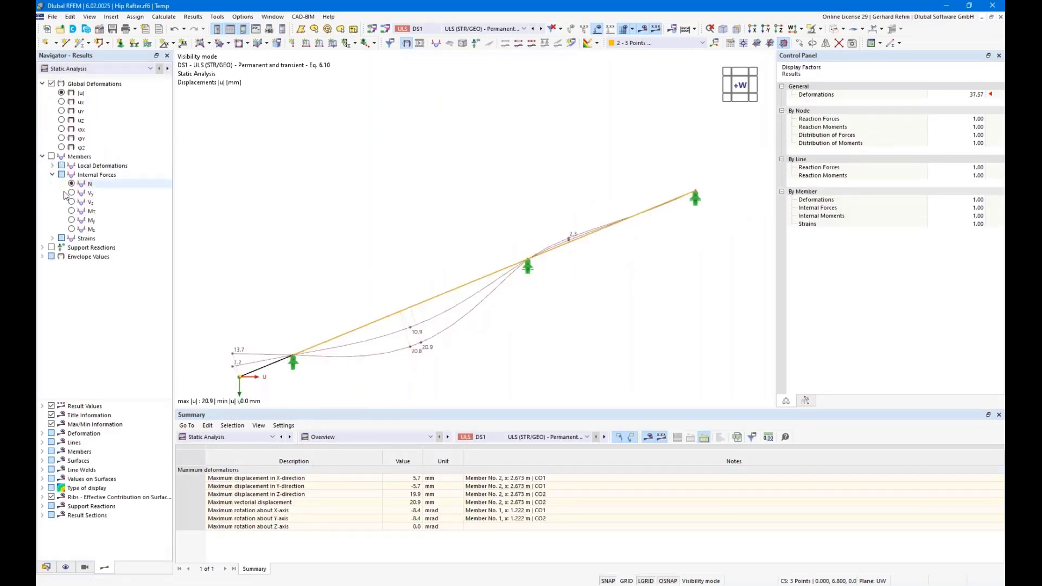
click(71, 219)
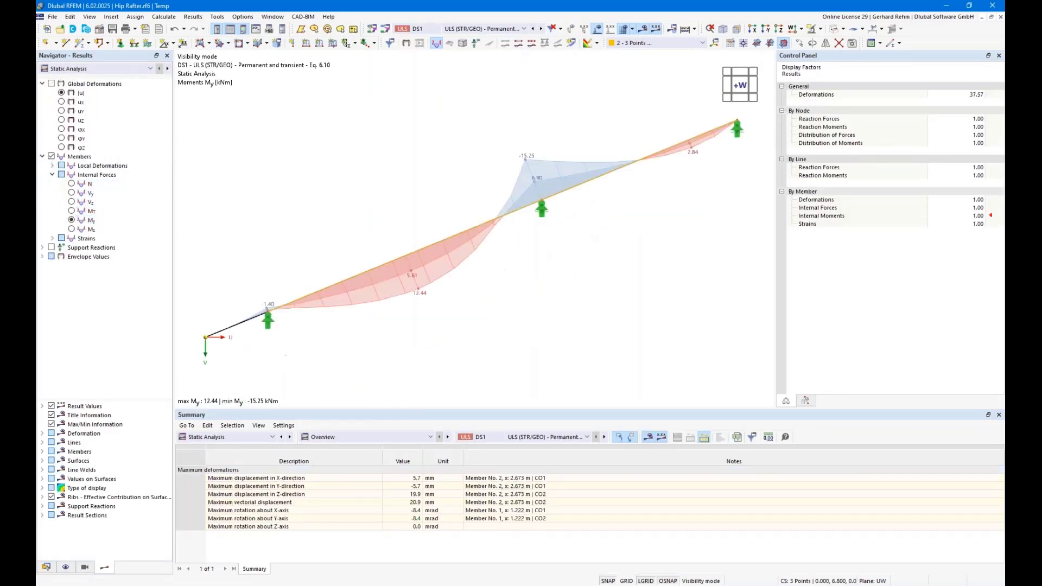
Save the current moment display as a new user-defined view named 03 Internal Forces
click(66, 567)
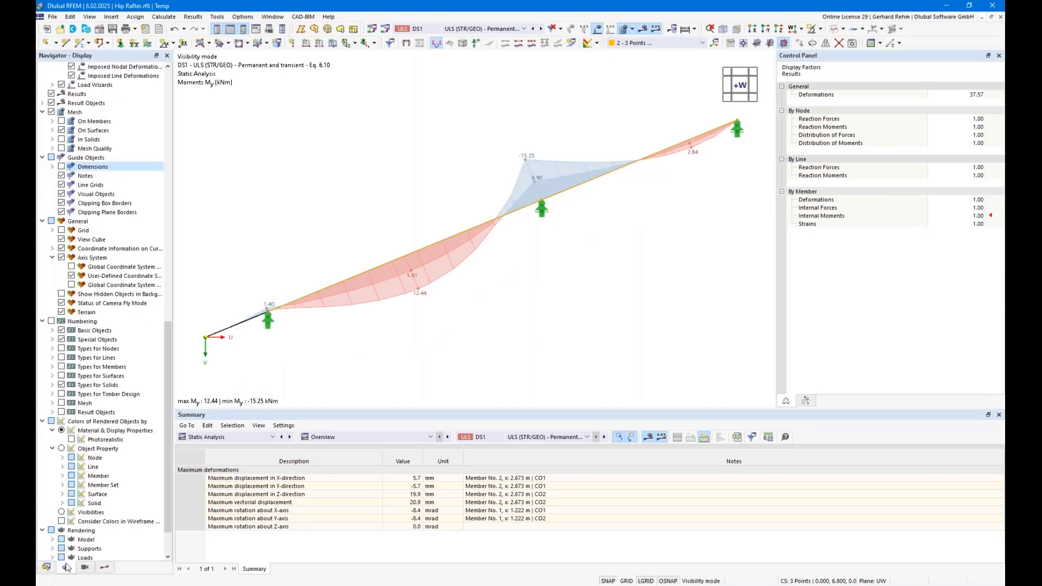
click(85, 568)
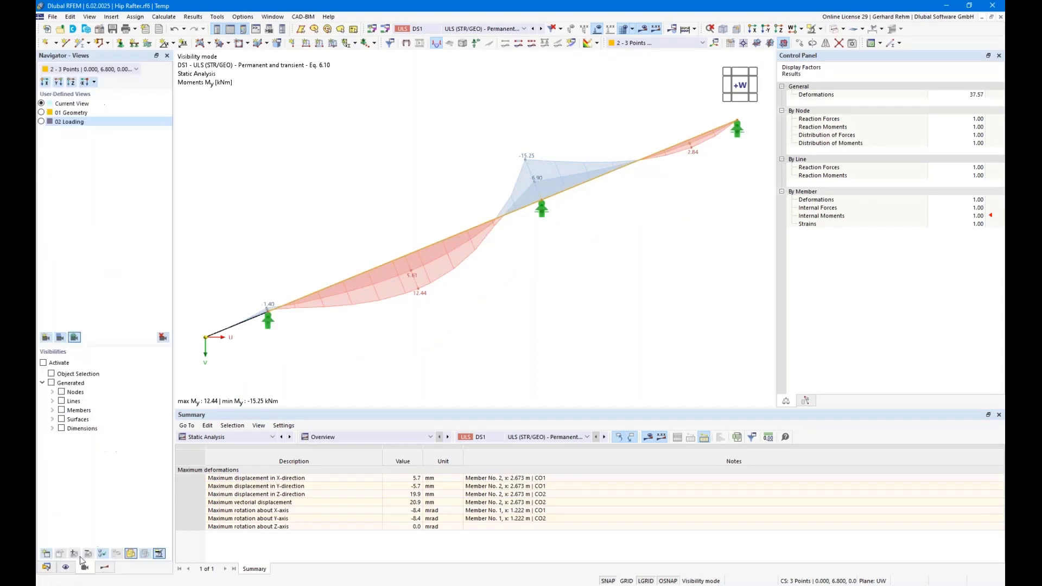
click(46, 338)
text(03 Internal Forces)
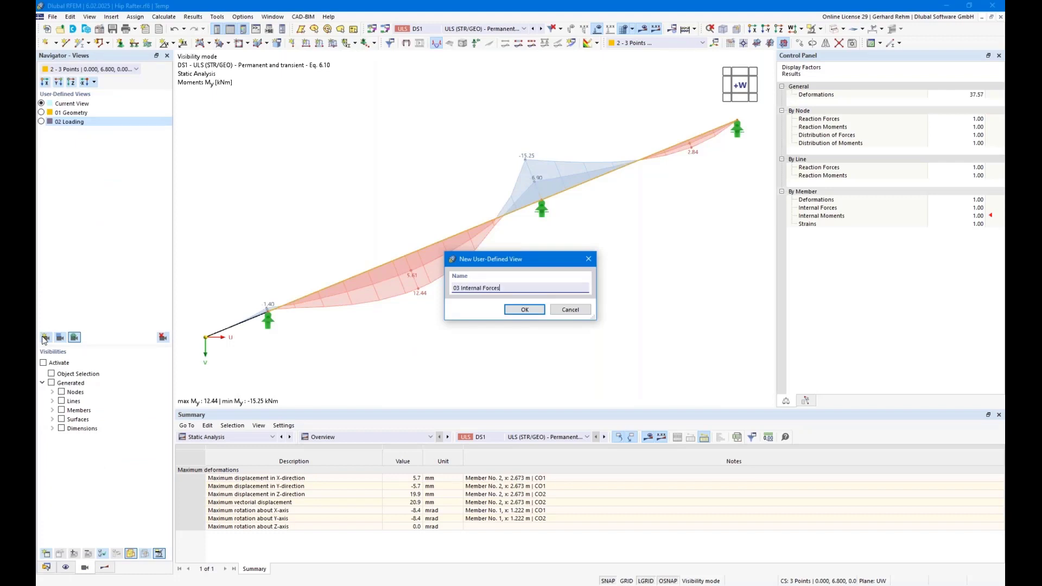
key(Return)
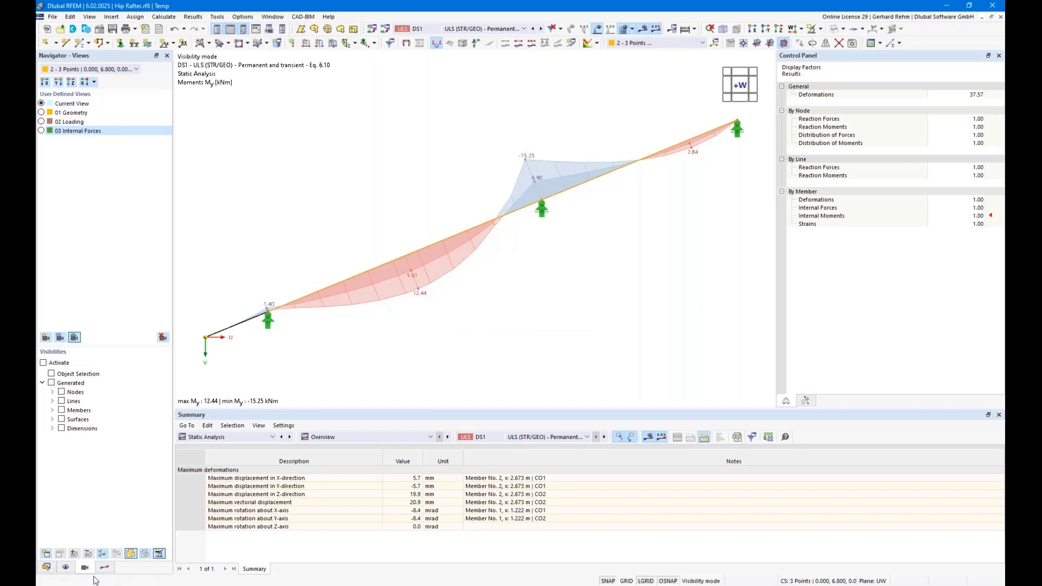
Switch the results to Timber Design and save the design ratio display as a user-defined view named 04 Design Ratio
click(105, 567)
click(76, 69)
click(76, 87)
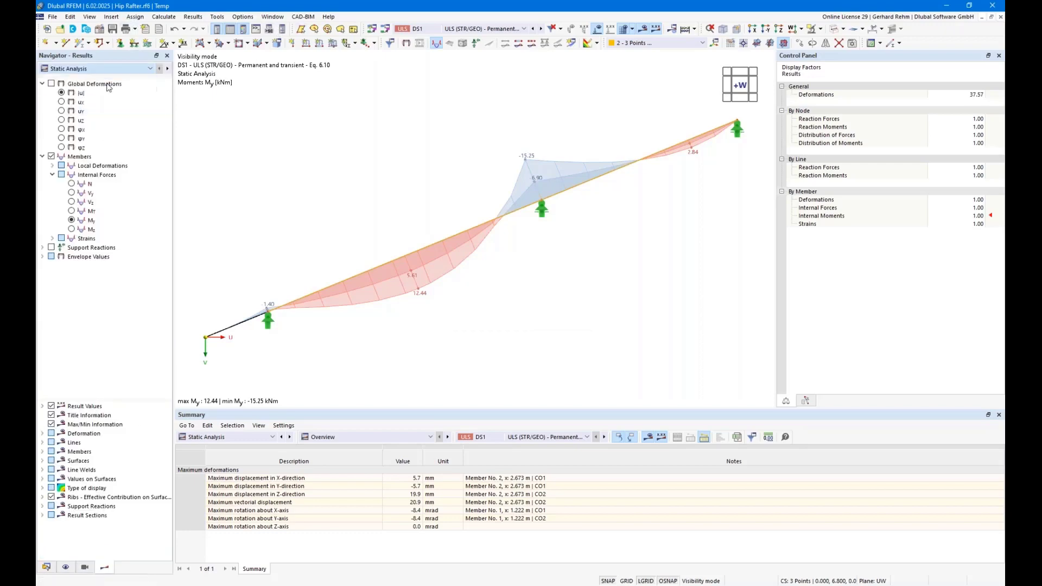
click(84, 568)
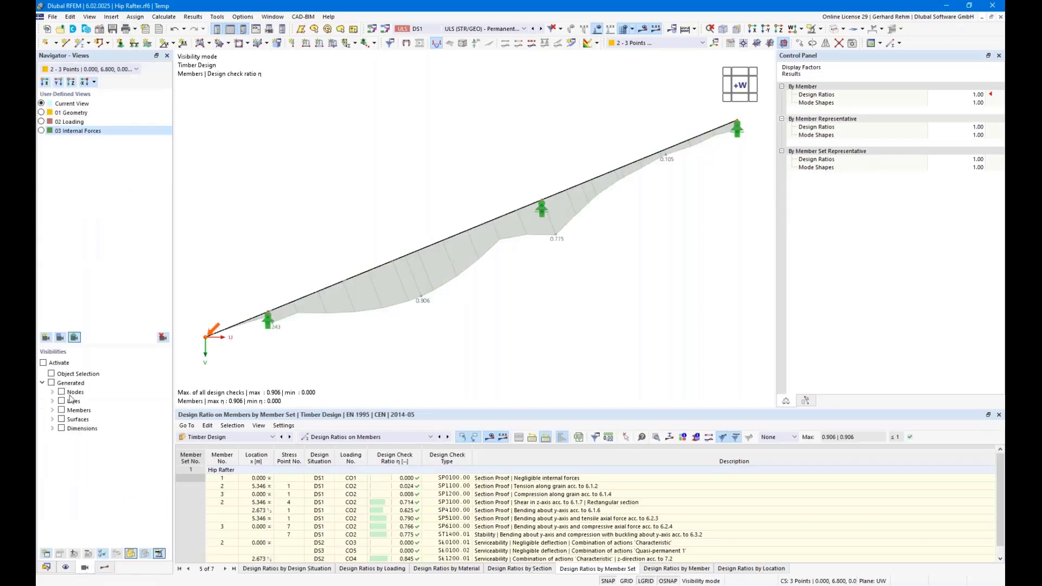
click(47, 337)
text(04 Design Ratio)
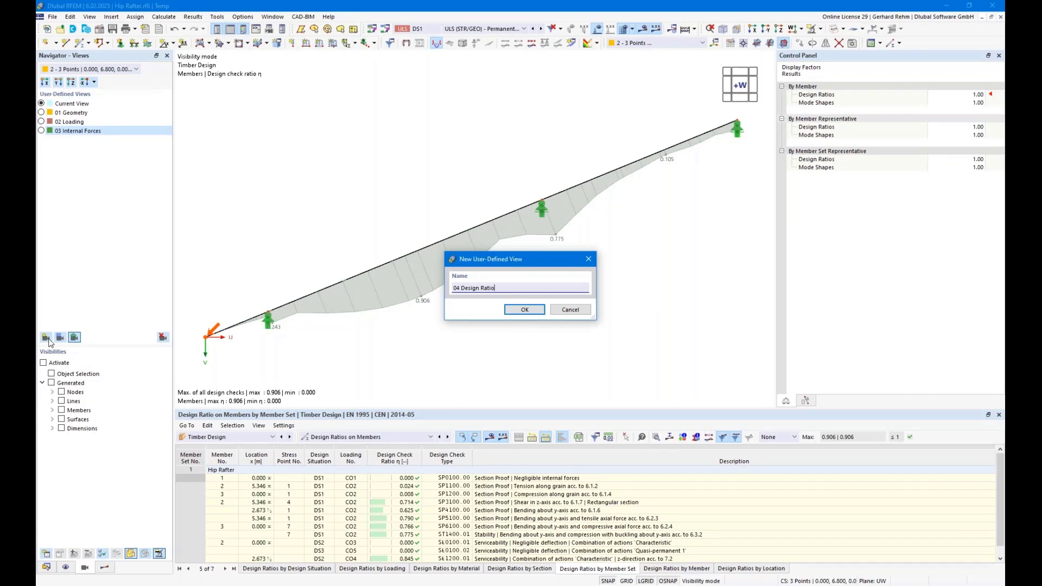
key(Return)
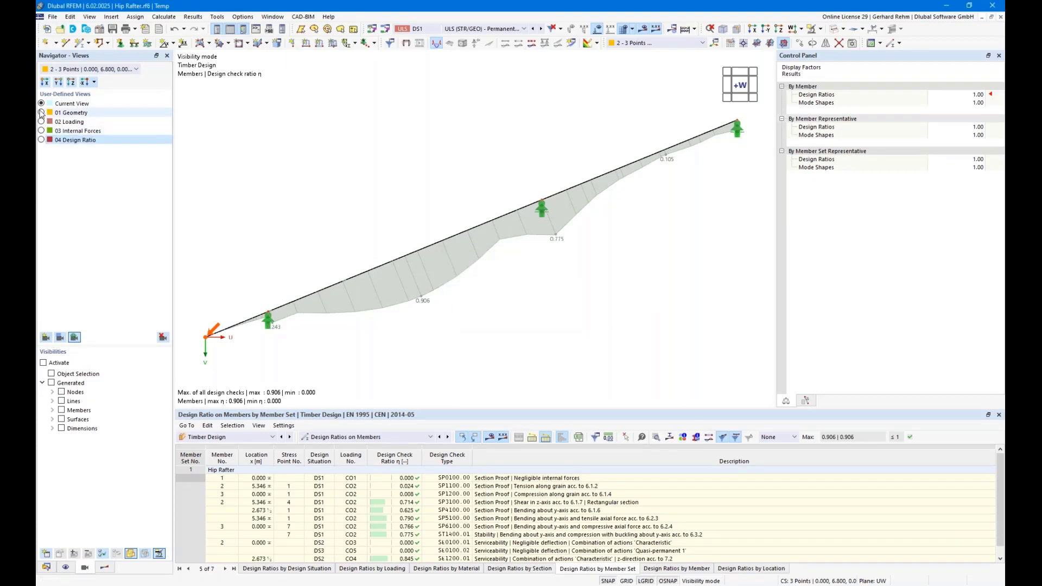
Cancel the visibility mode, show the whole roof rendered in 3D, and display load case LC1 Self-weight
scroll(414, 196, down, 2)
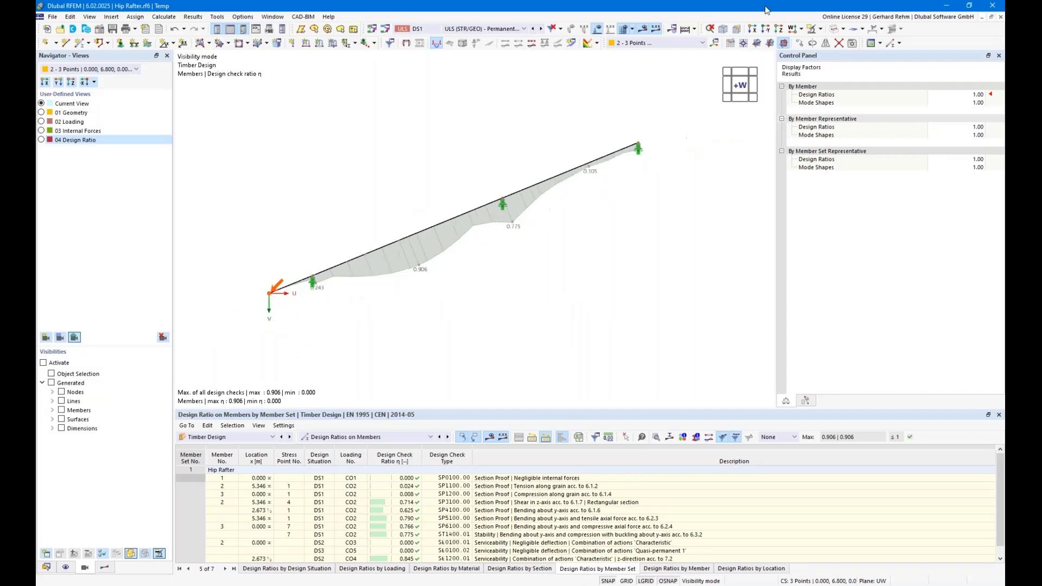
click(820, 29)
click(851, 95)
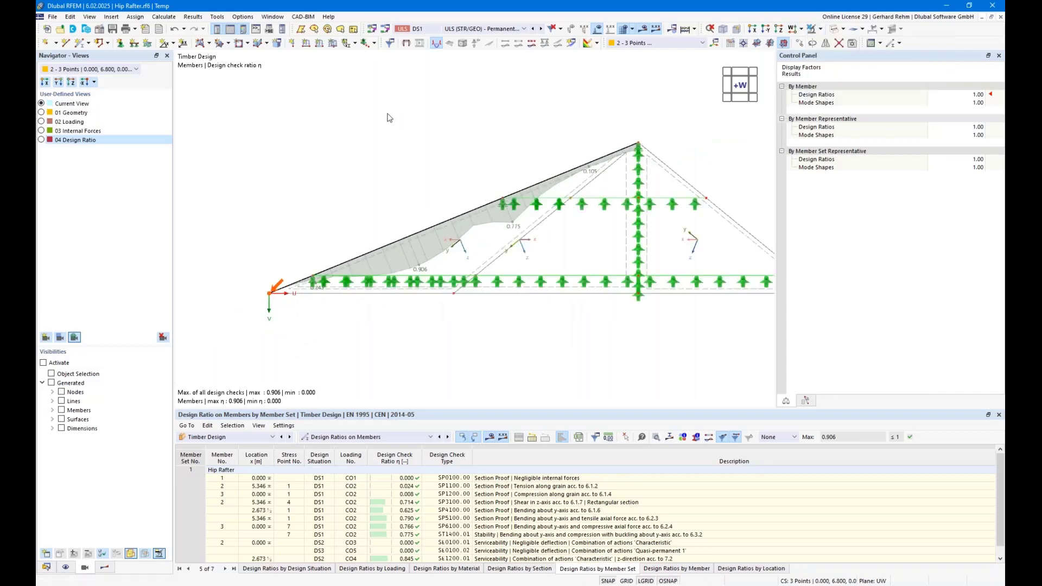
ctrl+middle_drag(457, 158, 560, 161)
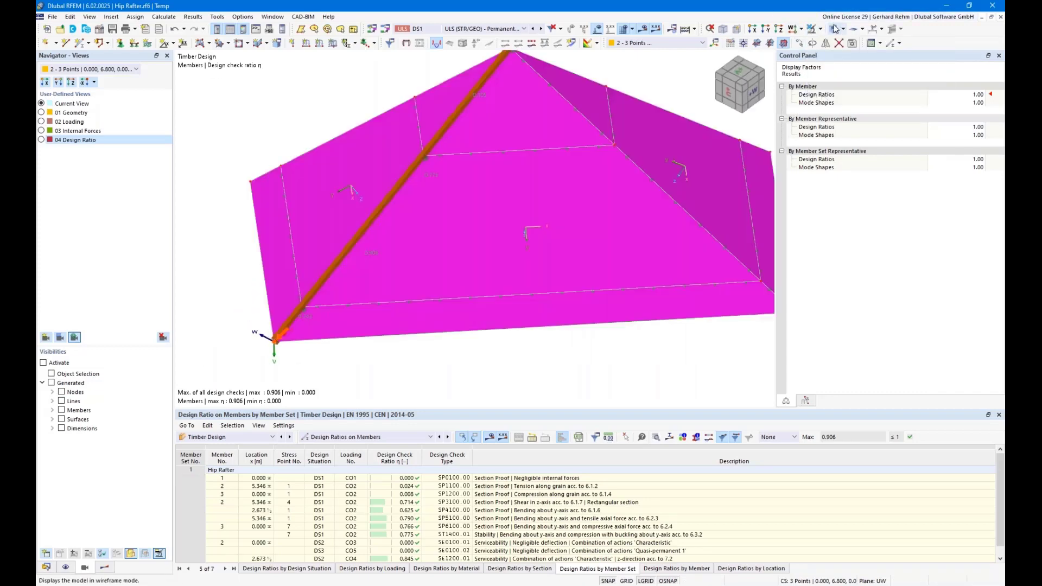
scroll(564, 161, down, 2)
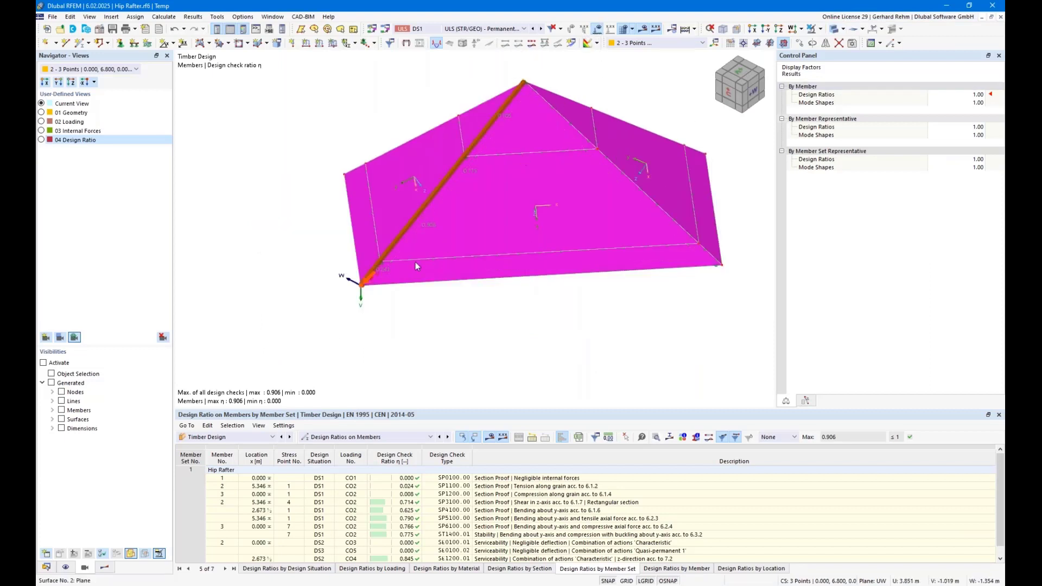
mouse_move(496, 318)
ctrl+middle_down()
mouse_move(447, 251)
mouse_move(423, 244)
mouse_move(495, 302)
ctrl+middle_up()
right_click(495, 302)
click(468, 27)
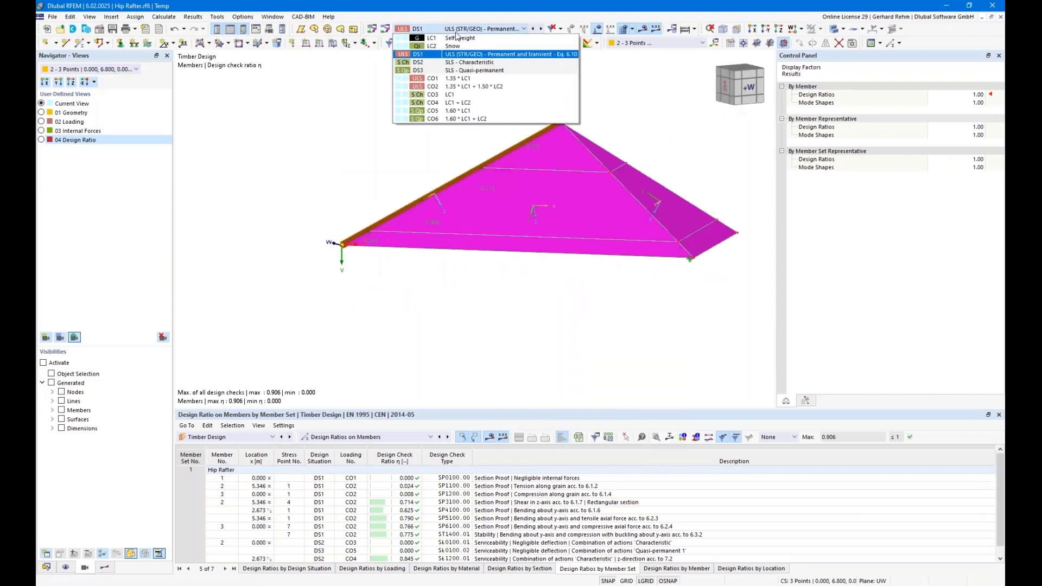
click(452, 37)
Recall the user-defined views 01 Geometry, 02 Loading, 03 Internal Forces and 04 Design Ratio one after another
click(84, 567)
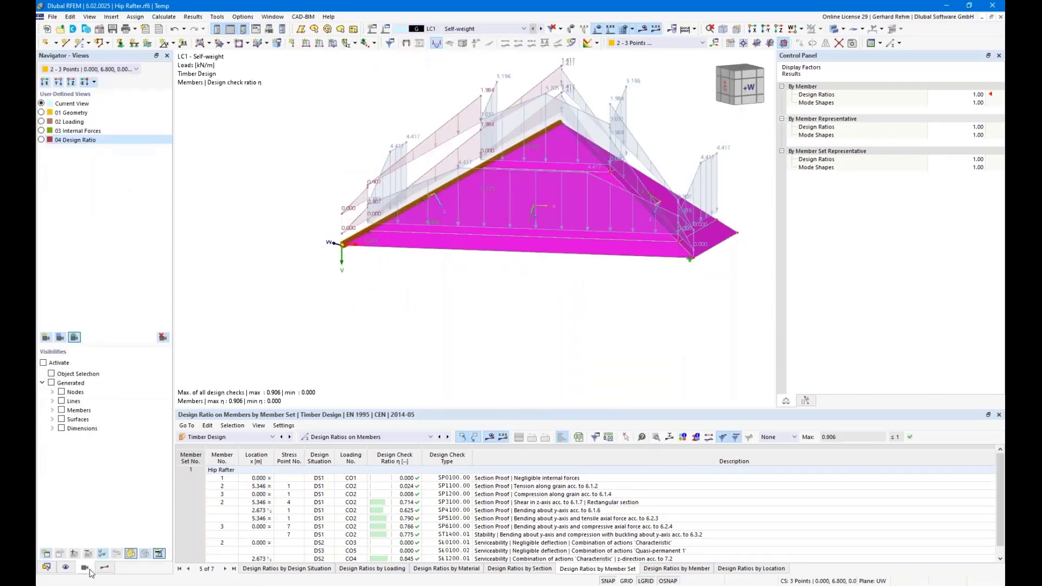
click(42, 113)
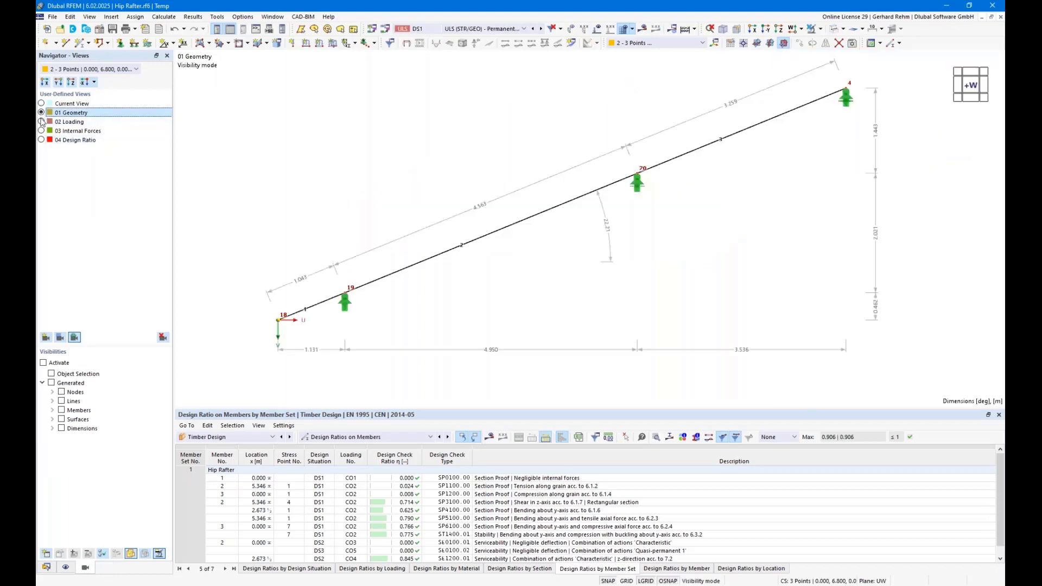
click(41, 123)
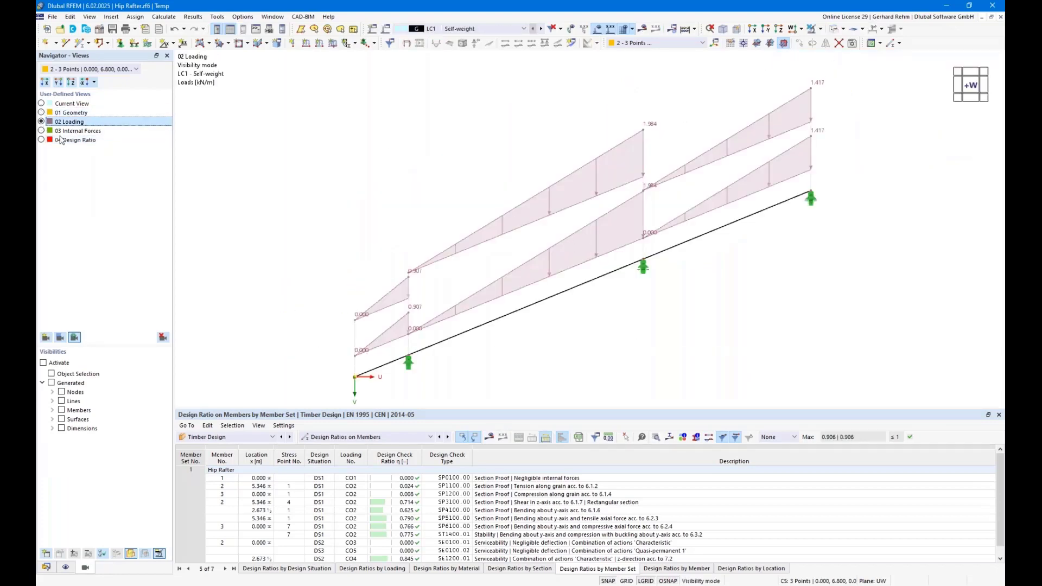
click(42, 131)
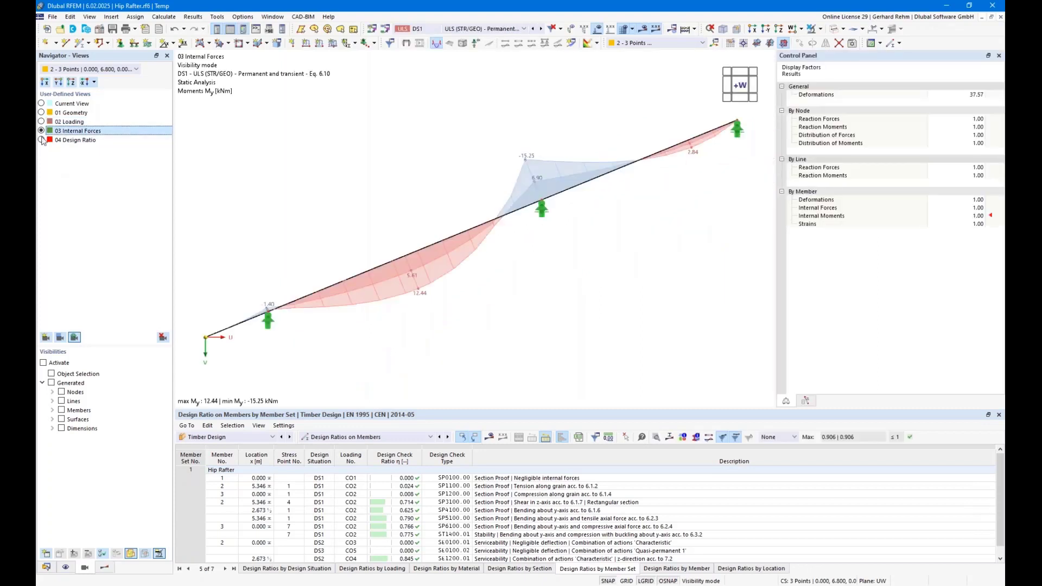
click(42, 140)
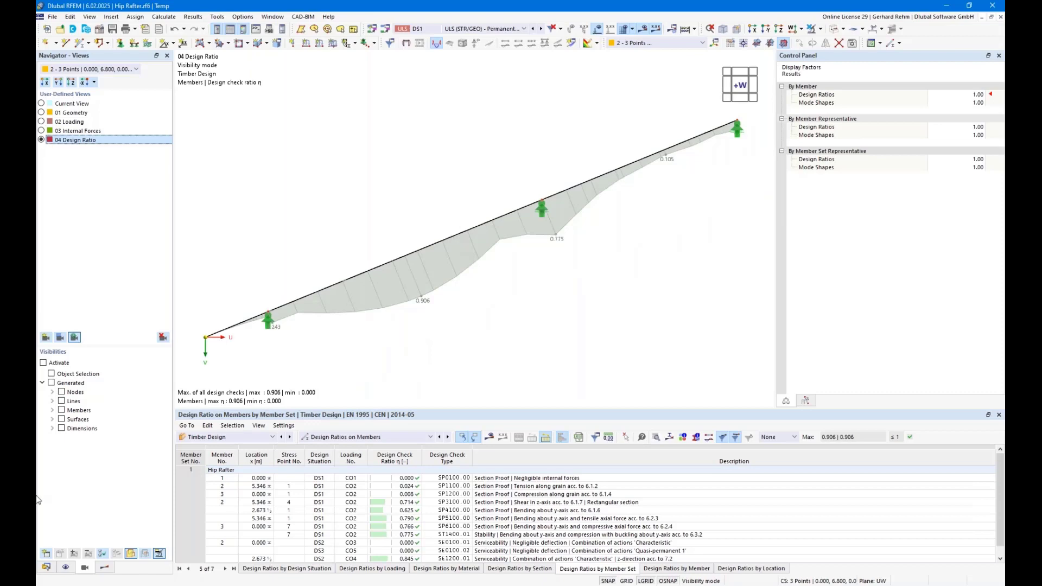
Create printout report No. 1 with the preset report items, then save and show it
click(44, 567)
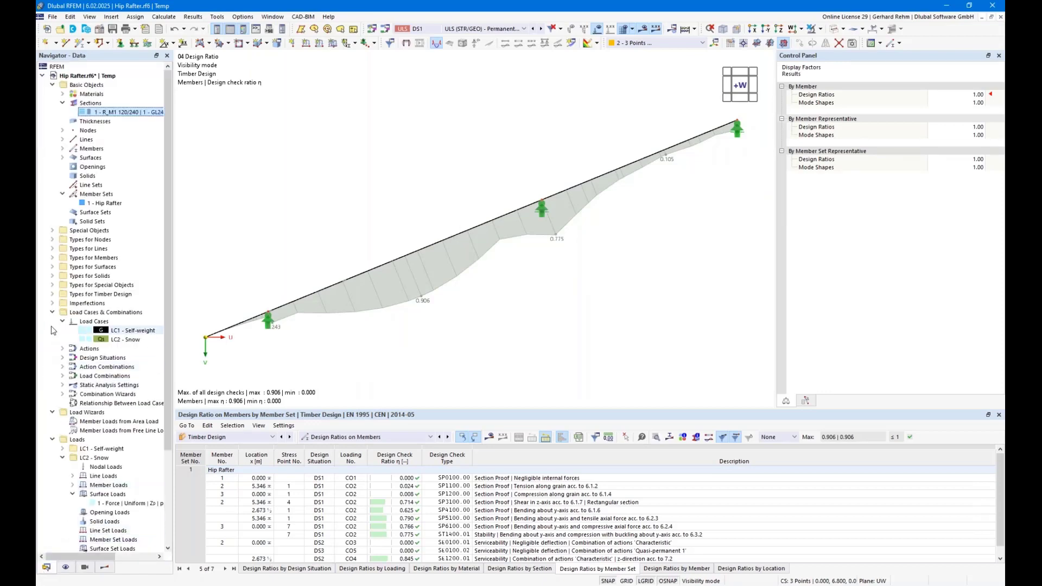
scroll(54, 441, down, 4)
right_click(87, 540)
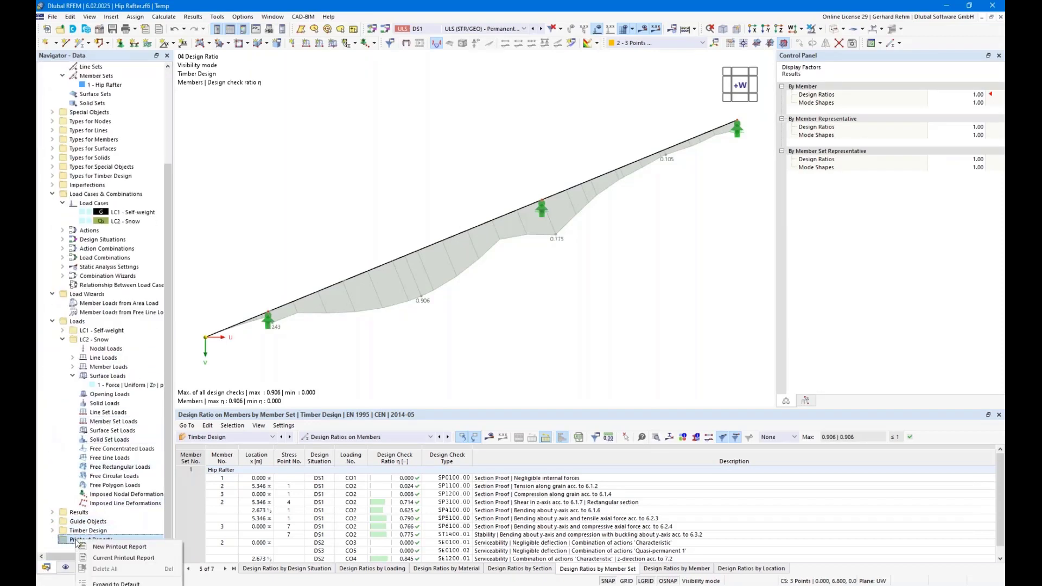
click(98, 559)
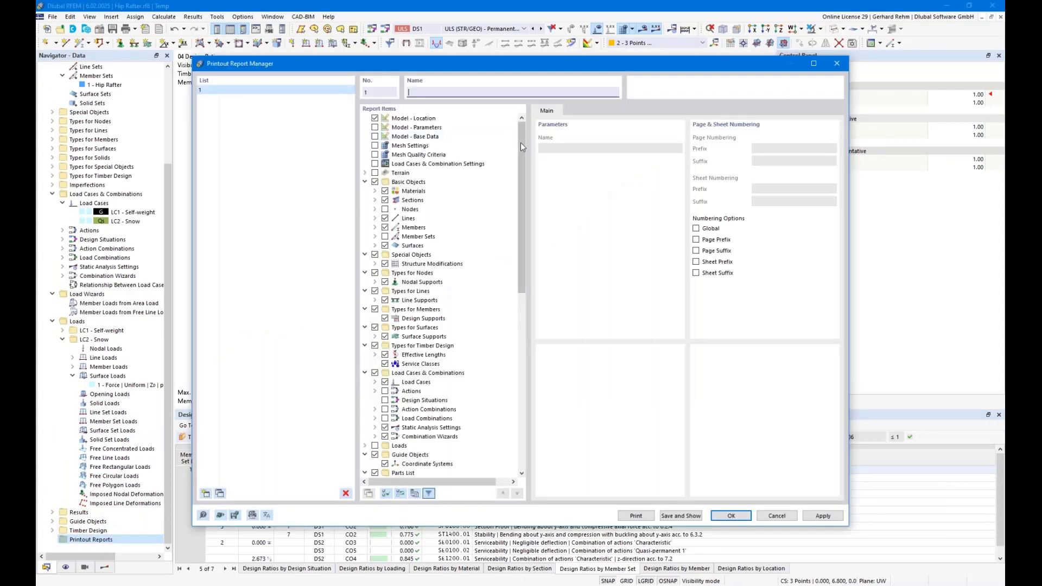
drag(522, 144, 491, 89)
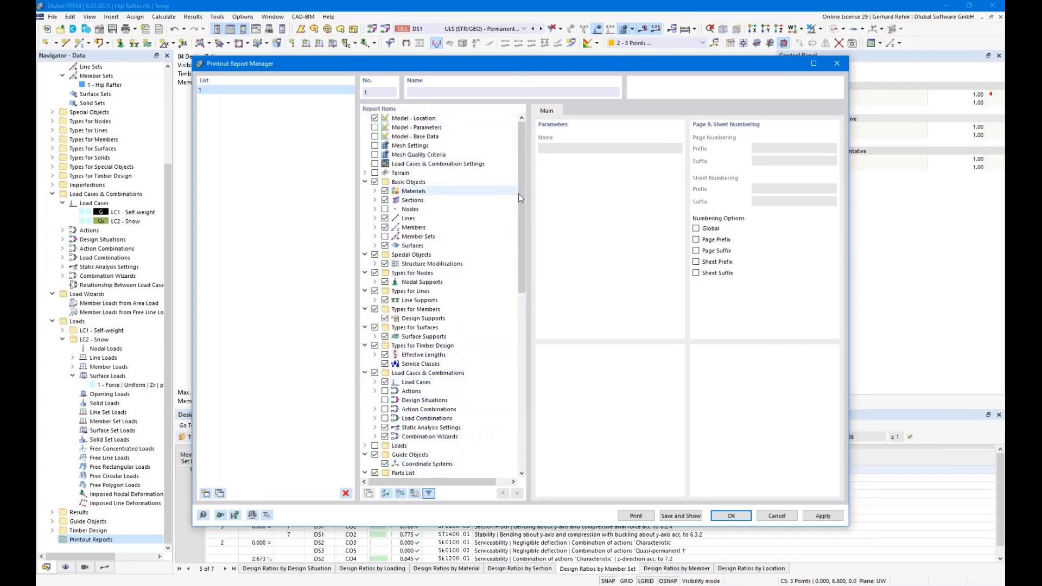
drag(520, 219, 514, 174)
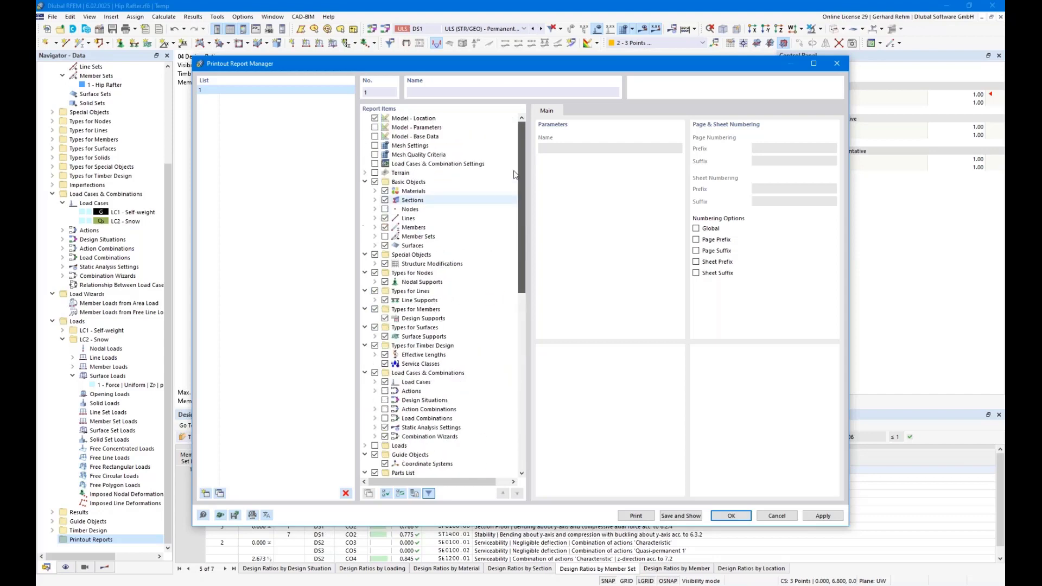
click(685, 520)
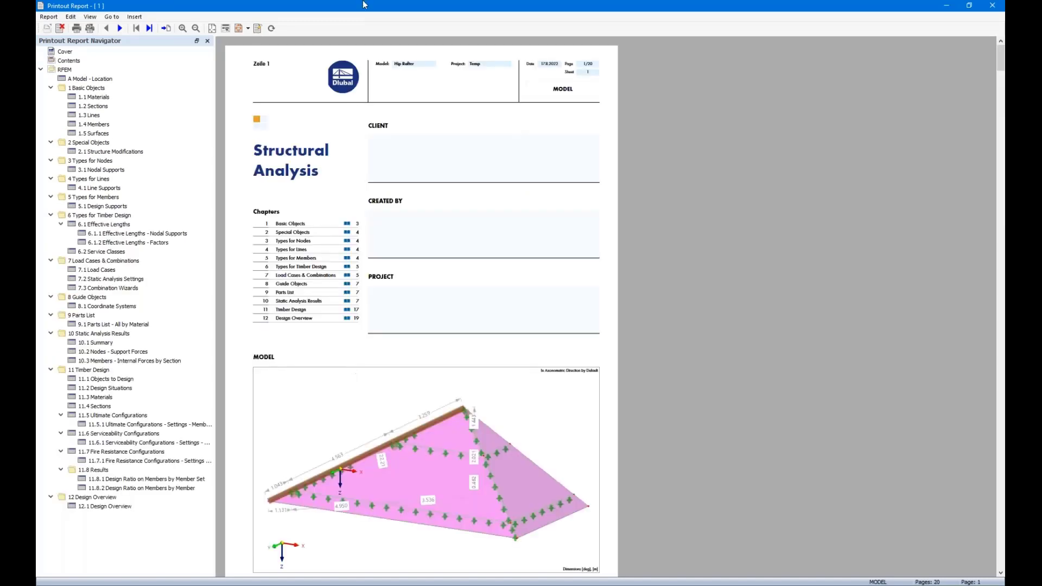
Review the printout report's cover page down to the model picture
drag(363, 14, 714, 84)
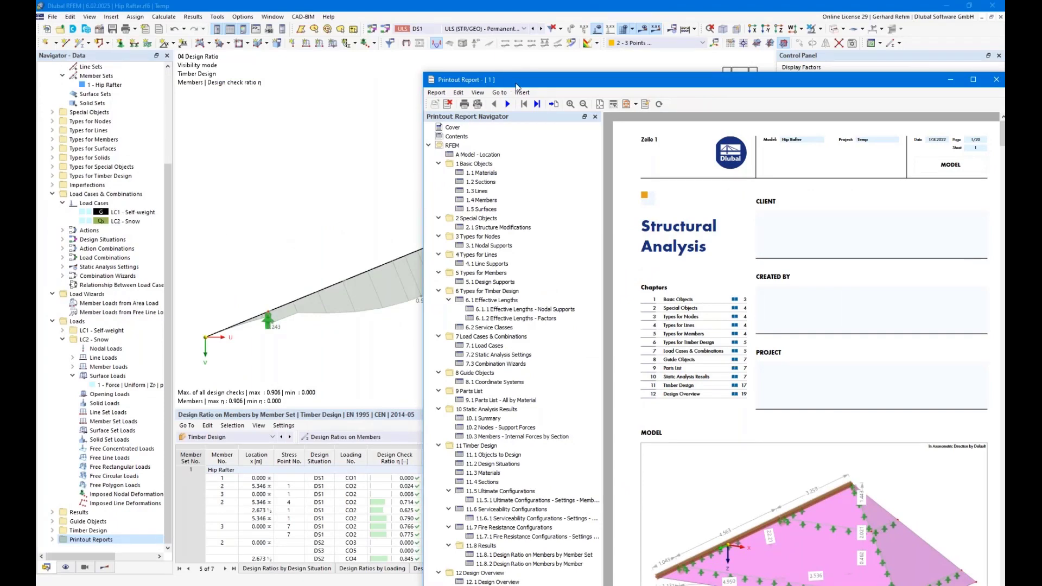
drag(520, 84, 431, 25)
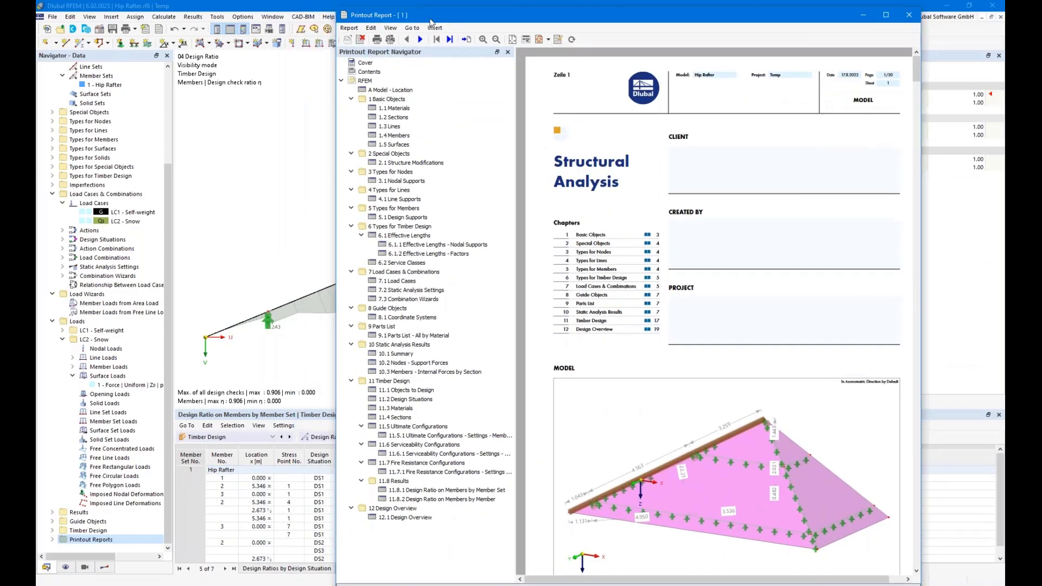
double_click(430, 20)
scroll(454, 326, down, 1)
scroll(453, 327, up, 1)
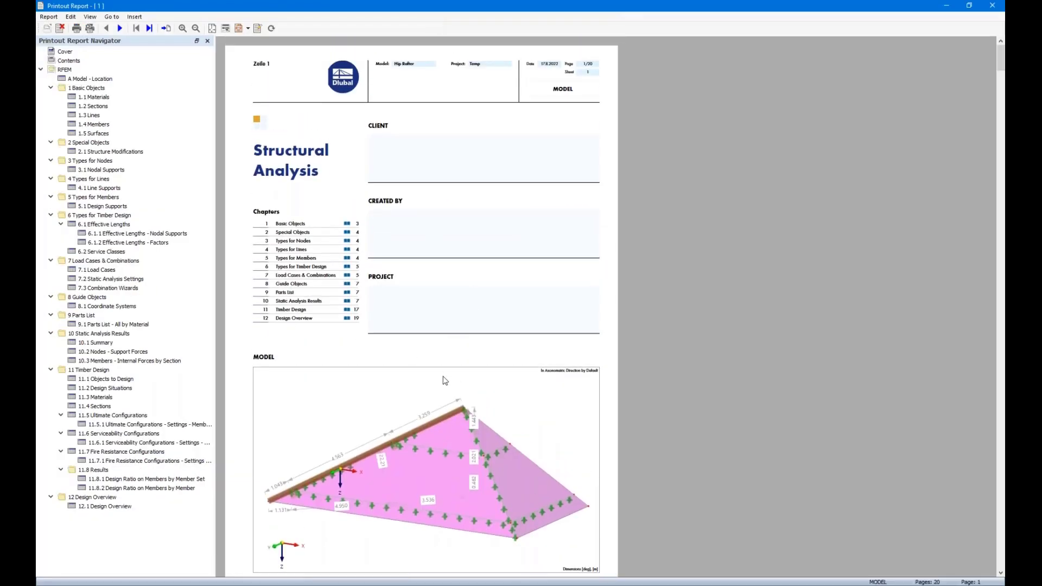
scroll(446, 402, down, 2)
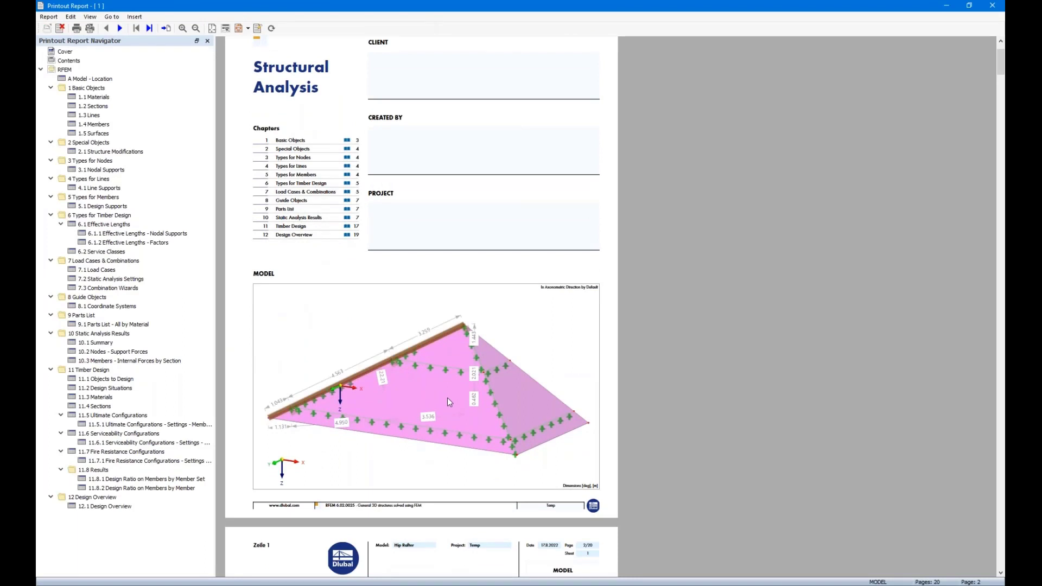
scroll(449, 402, down, 1)
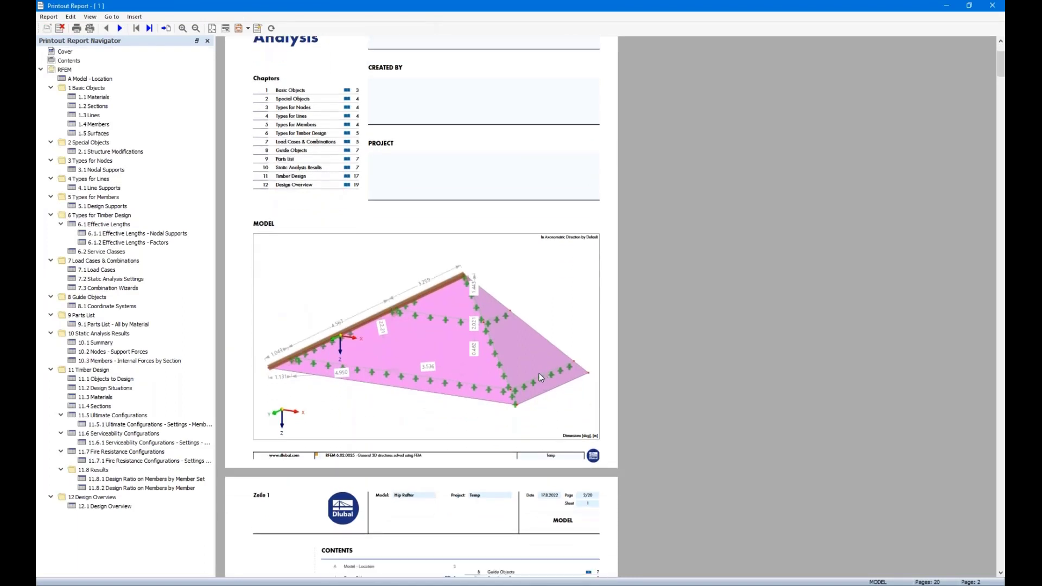
Edit the cover page's model picture, rotating the roof to show the hip rafter in front and shrinking the picture frame around the model
right_click(415, 328)
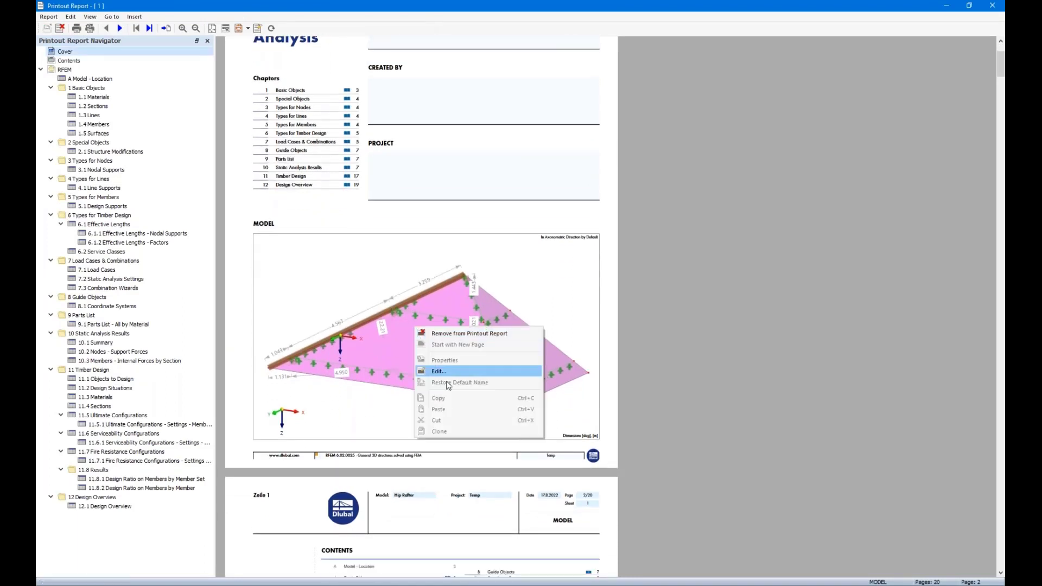
click(438, 371)
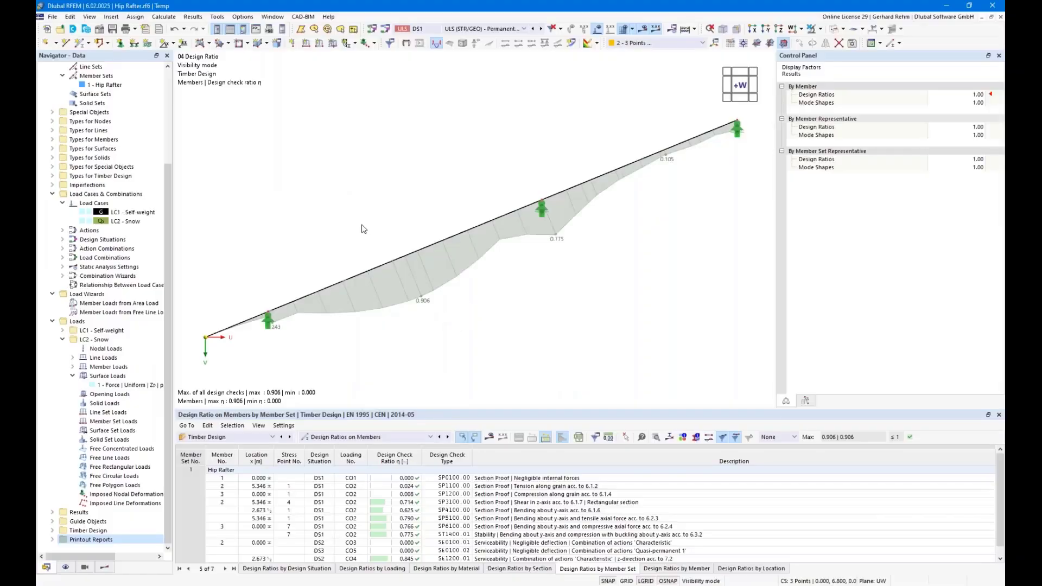
click(549, 387)
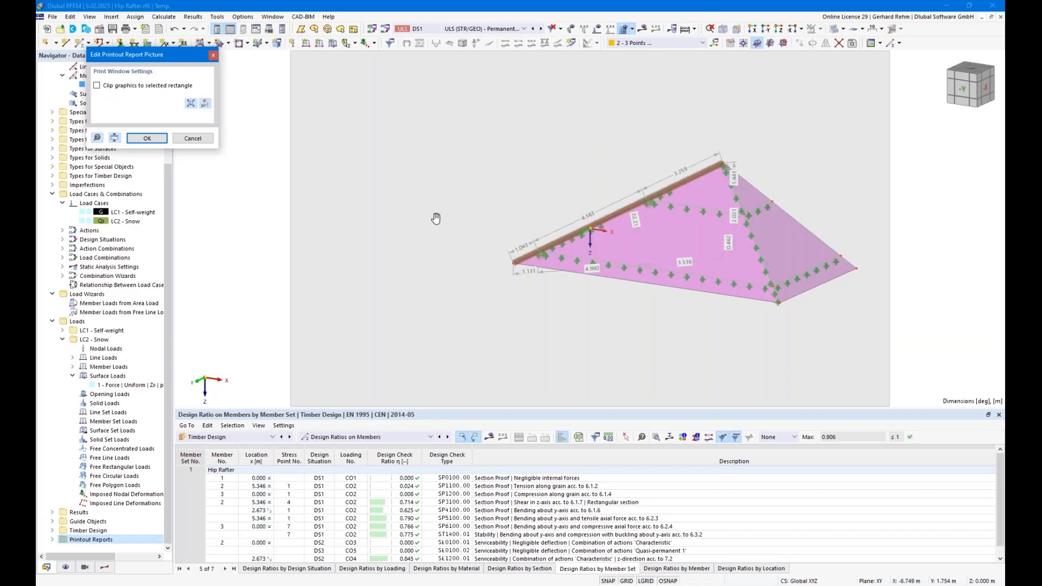
scroll(436, 218, down, 2)
ctrl+middle_drag(424, 231, 524, 248)
drag(524, 247, 530, 277)
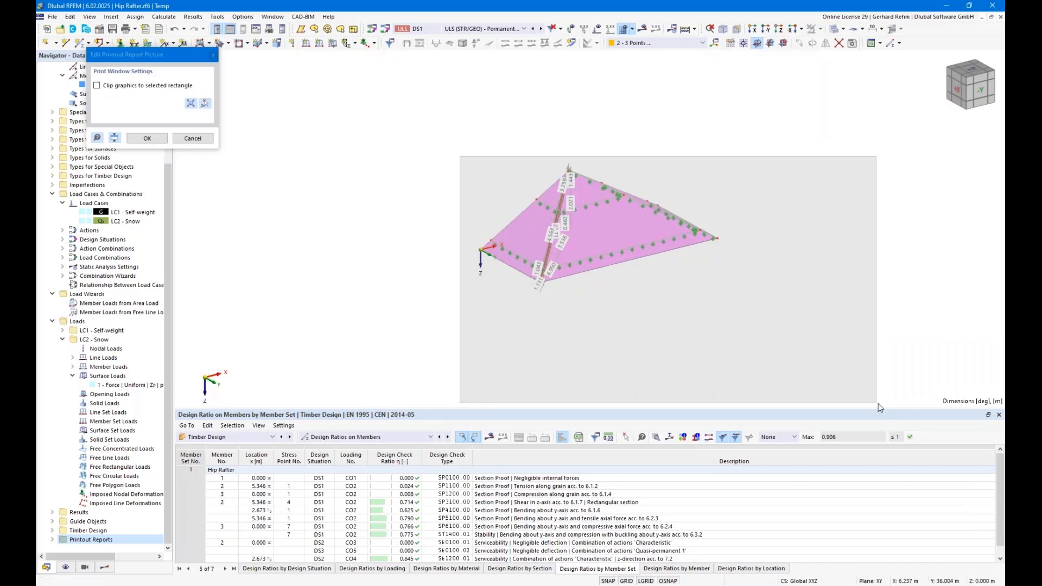
drag(877, 402, 737, 301)
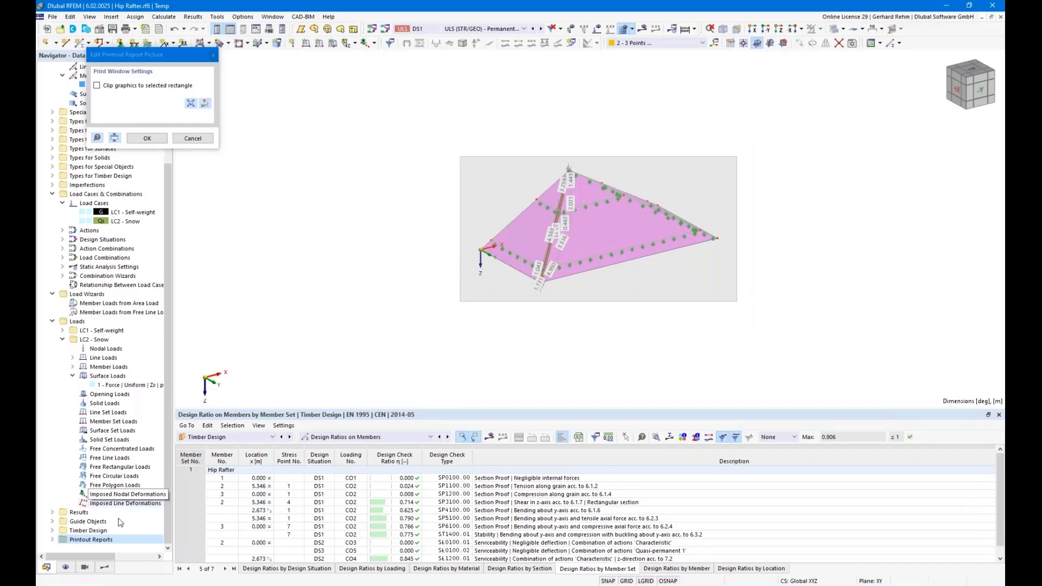
Hide the dimensions in the cover picture and apply the edited picture to the printout report
click(65, 568)
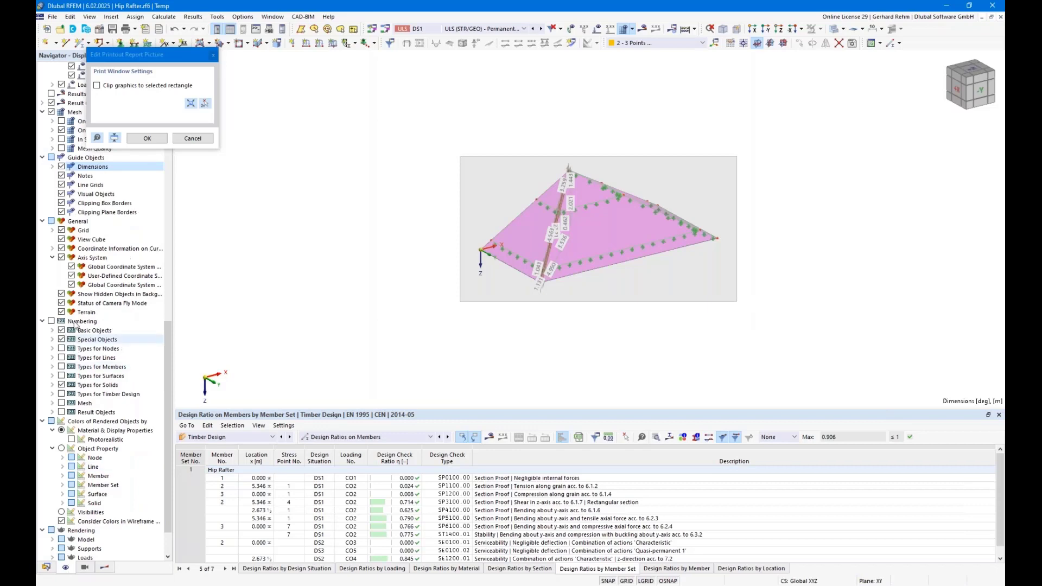
click(61, 167)
click(147, 138)
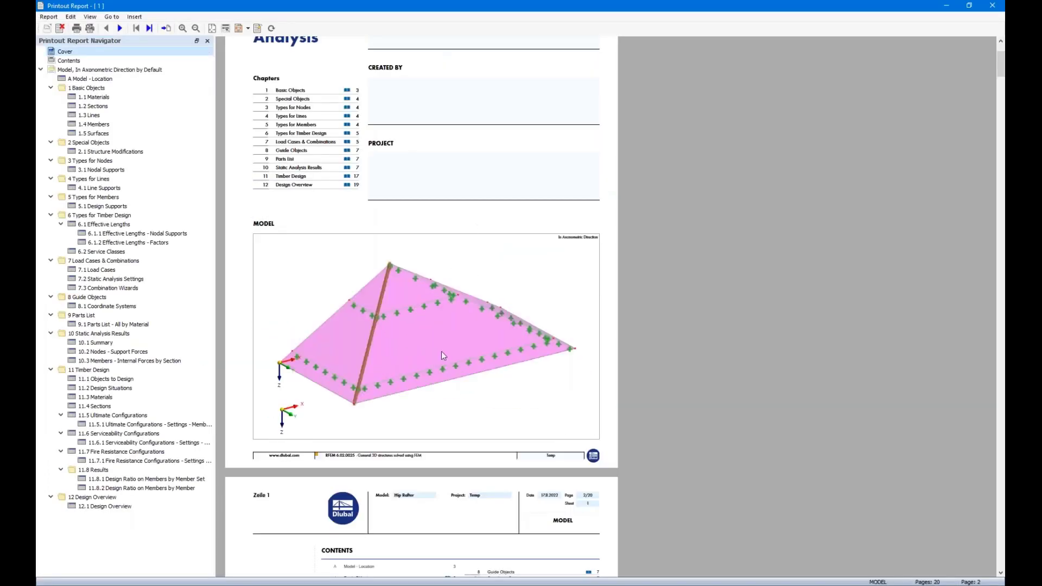
Arrange the printout report and the RFEM window side by side, with the report wide enough to show its full page width
scroll(441, 347, down, 8)
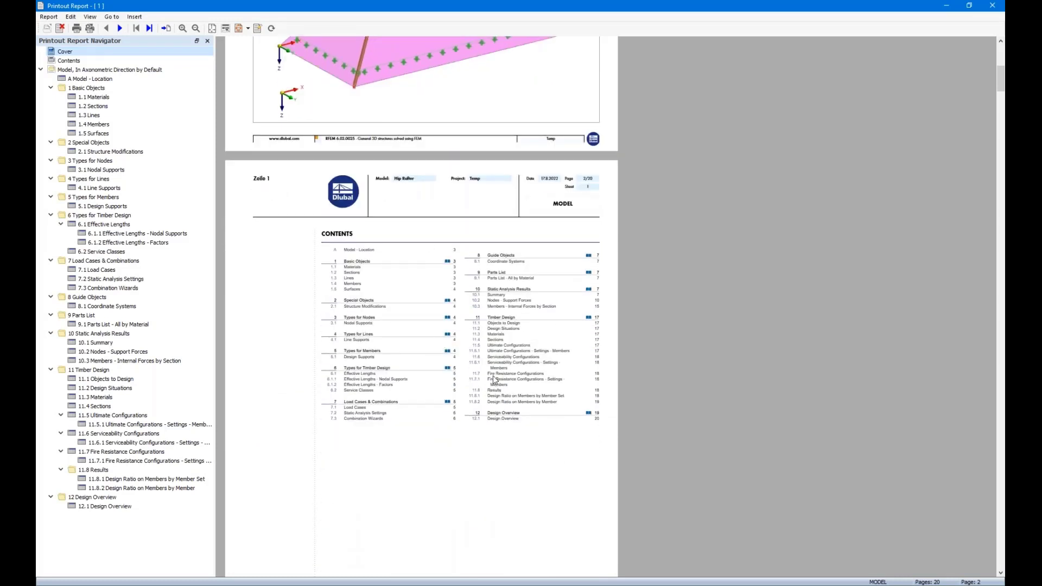
scroll(487, 369, down, 5)
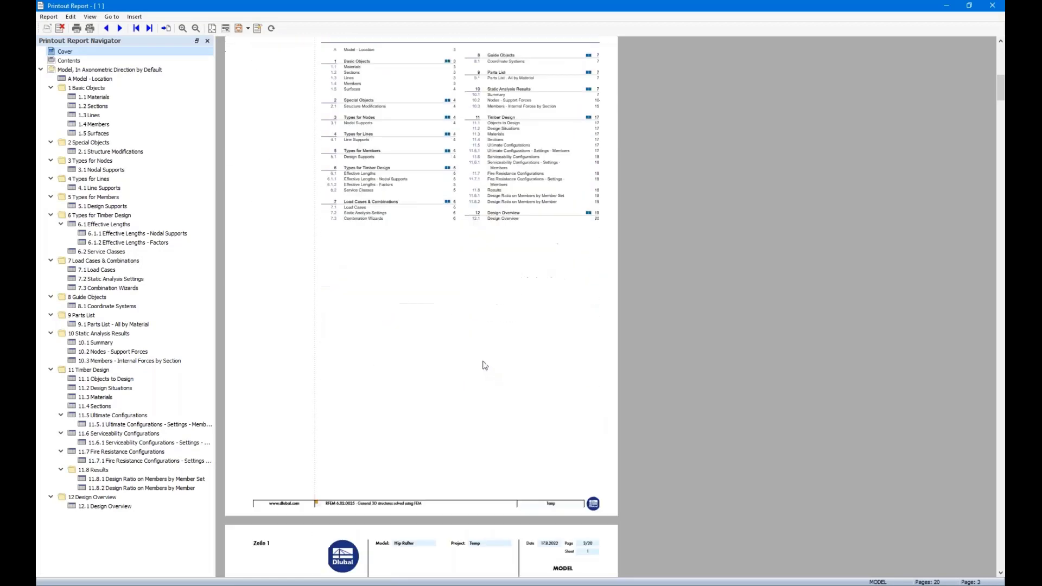
scroll(483, 365, down, 7)
scroll(482, 364, down, 1)
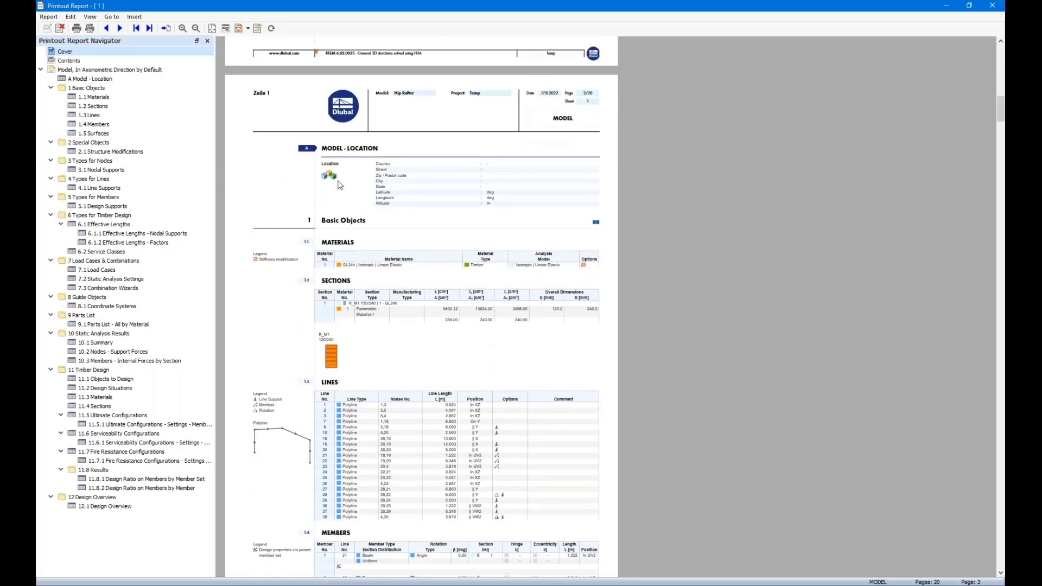
drag(296, 13, 37, 228)
click(640, 161)
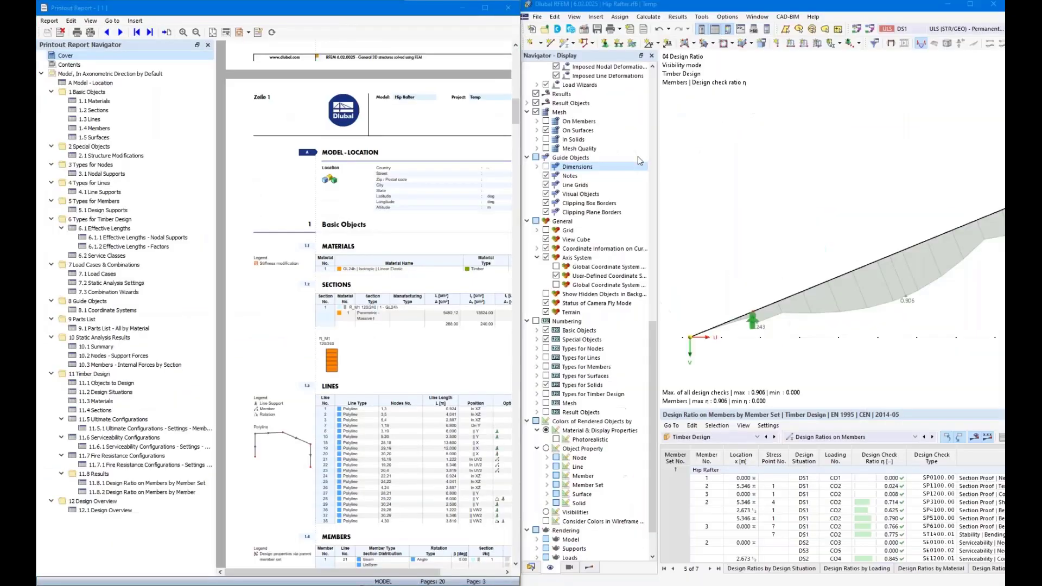
drag(590, 175, 655, 188)
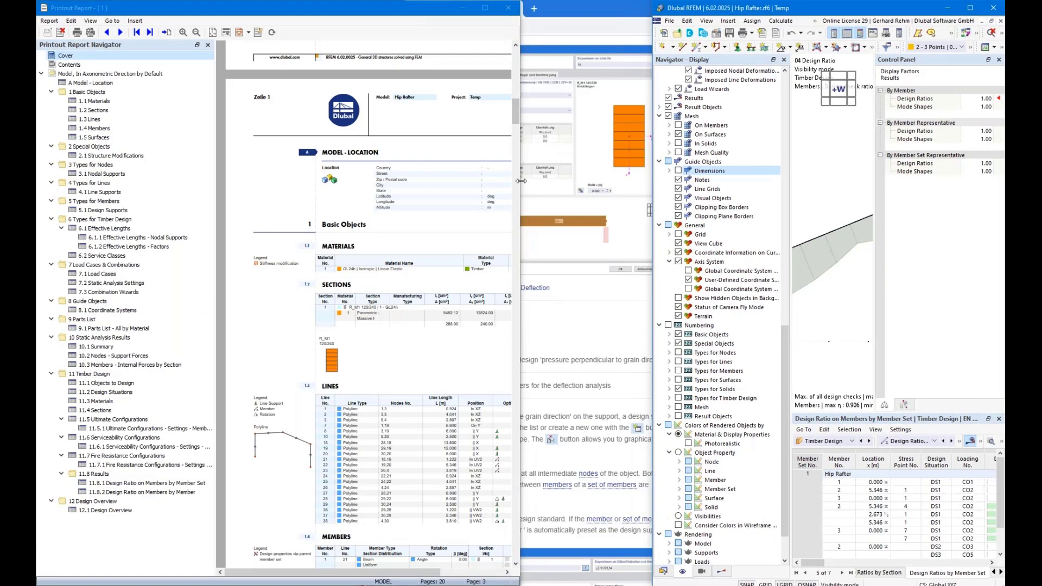
drag(521, 180, 653, 183)
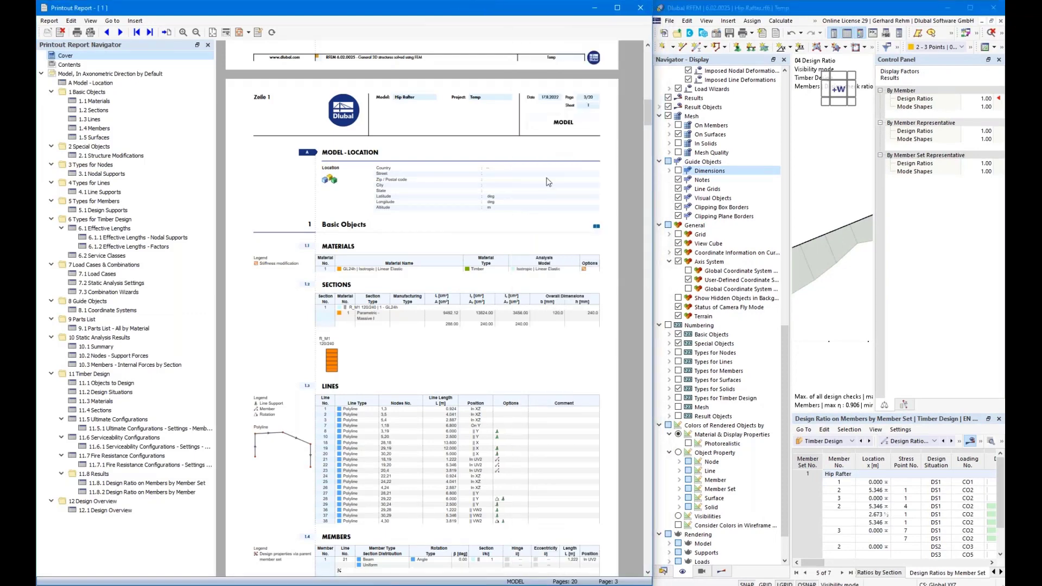
Open the Printout Report Manager beside the report pages and exclude Model - Location from the report items
click(258, 33)
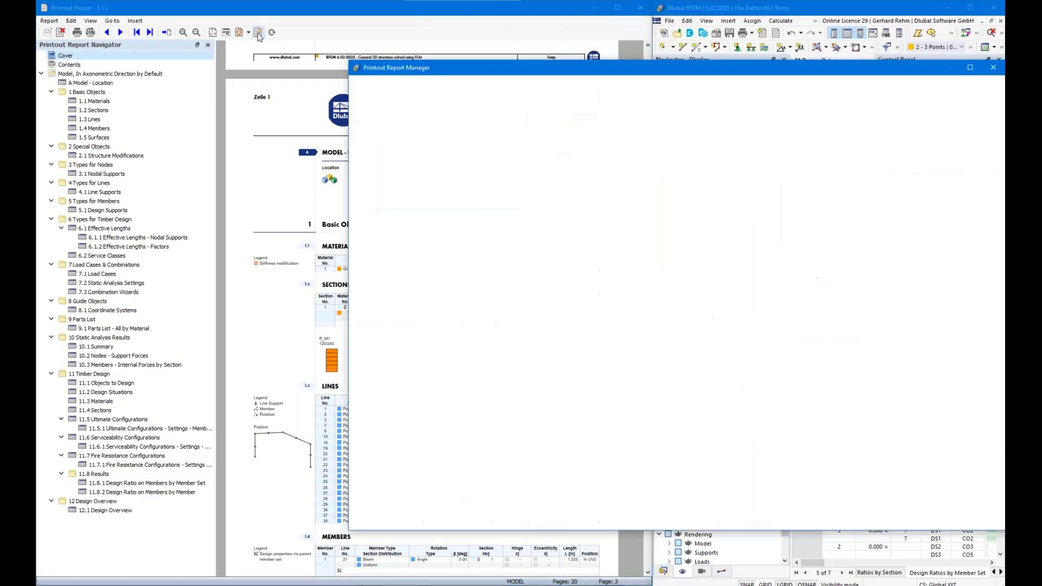
drag(424, 73, 537, 35)
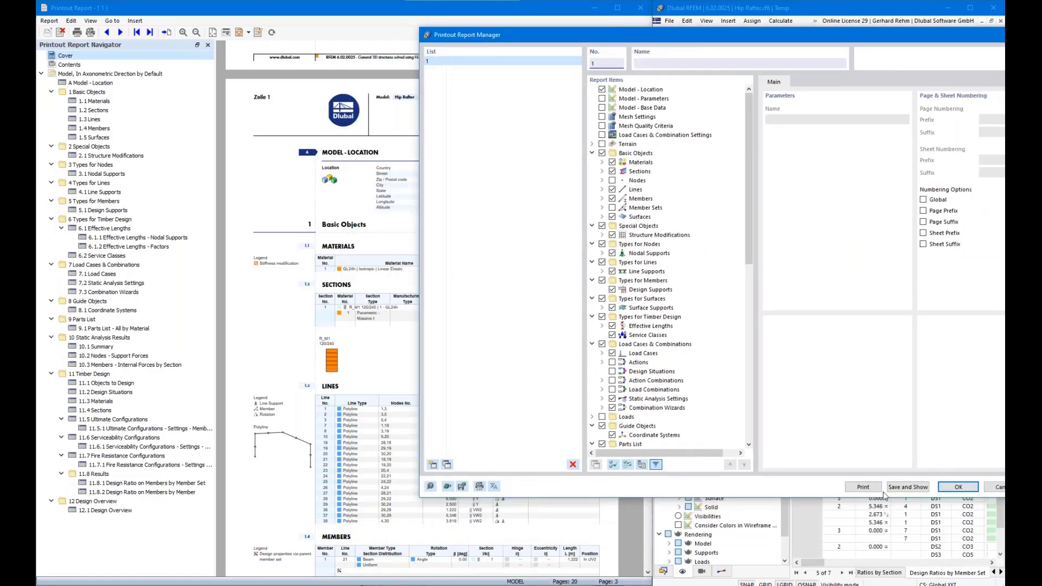
drag(612, 36, 815, 84)
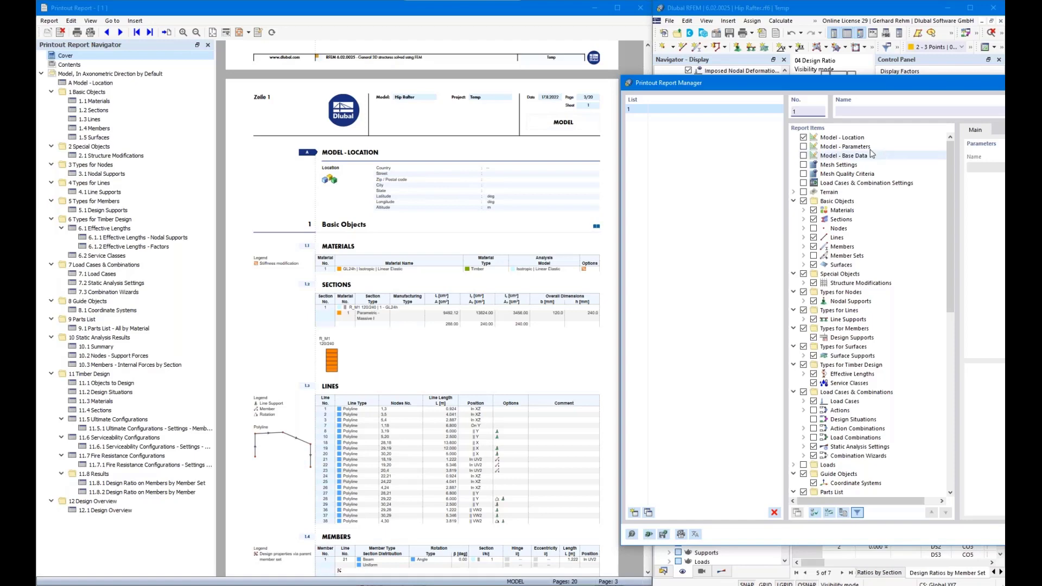
click(803, 138)
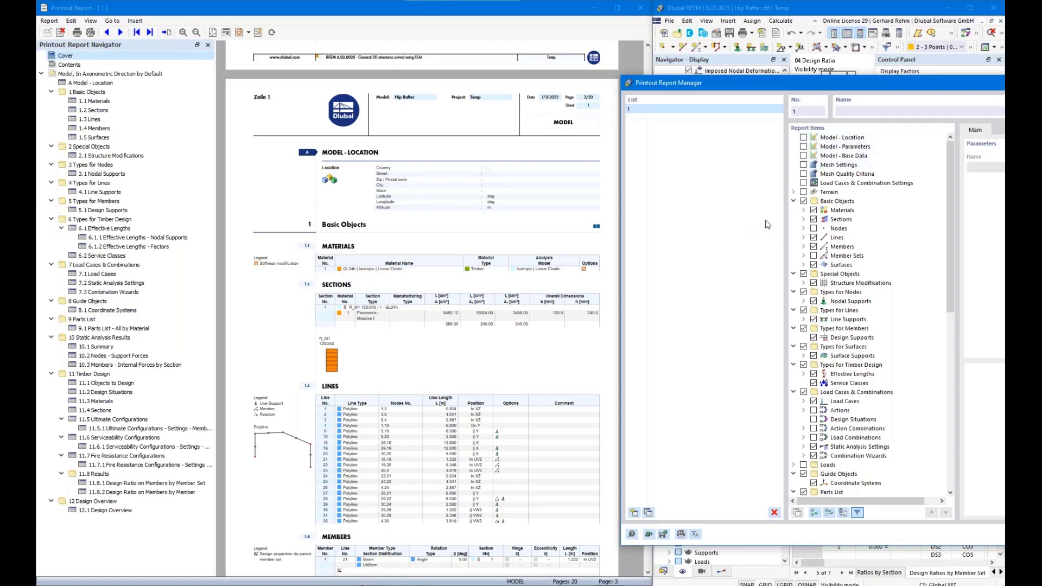
Exclude Lines, Members and Surfaces under Basic Objects, as well as the Special Objects chapter, from the report items
click(804, 210)
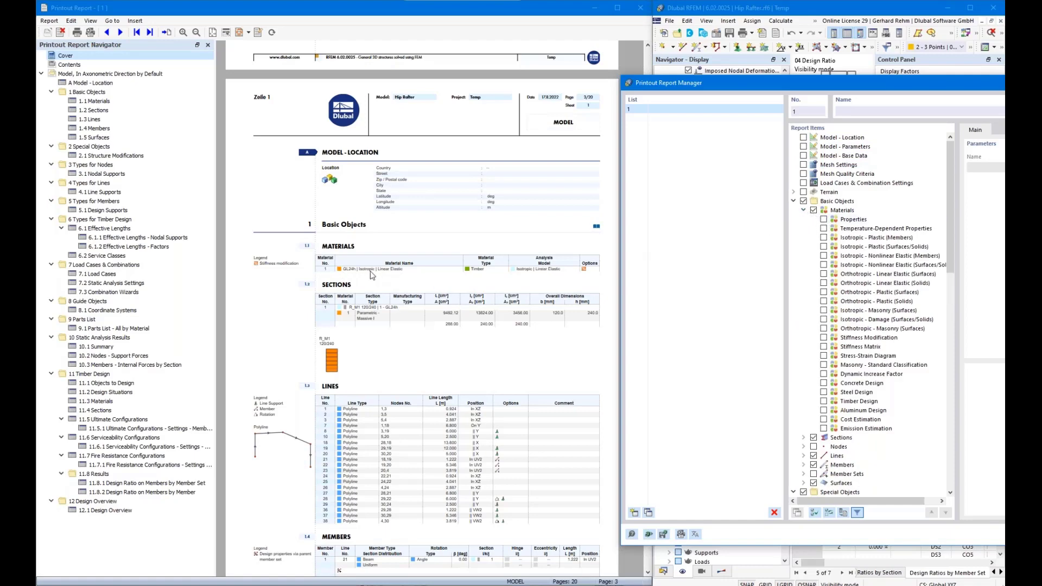
click(803, 211)
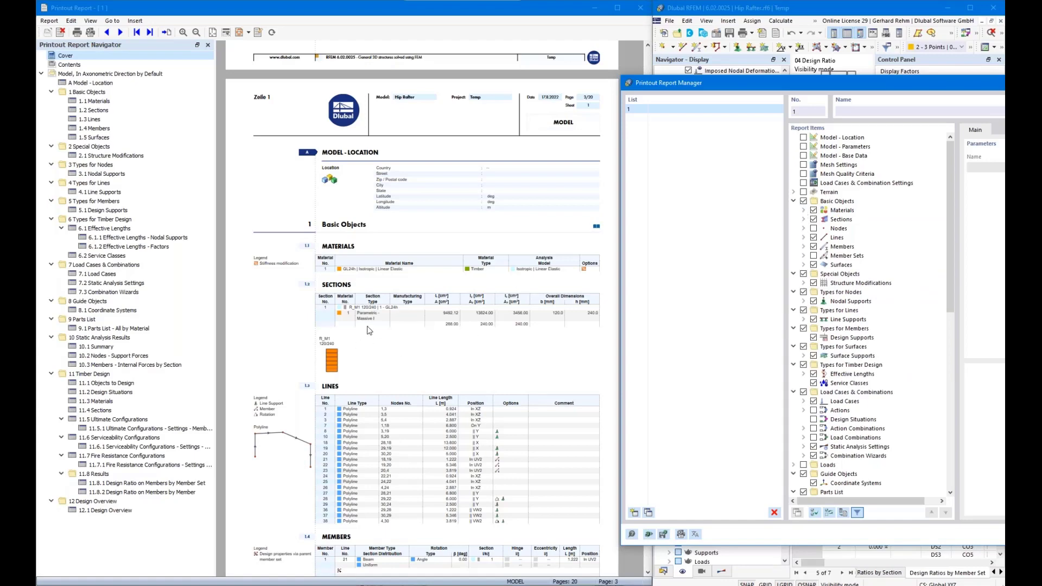
scroll(368, 330, down, 1)
scroll(387, 271, down, 1)
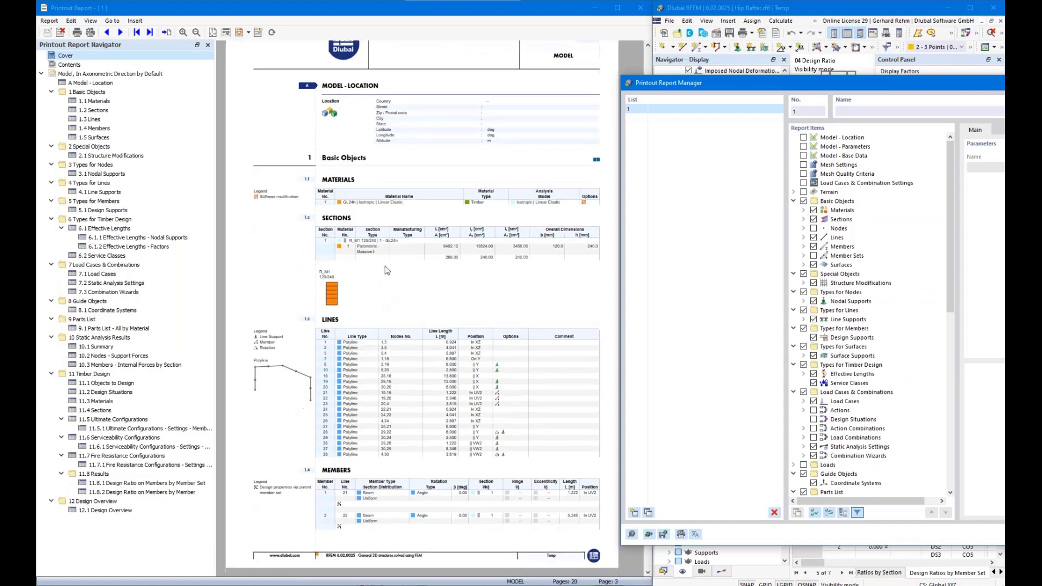
scroll(384, 247, down, 3)
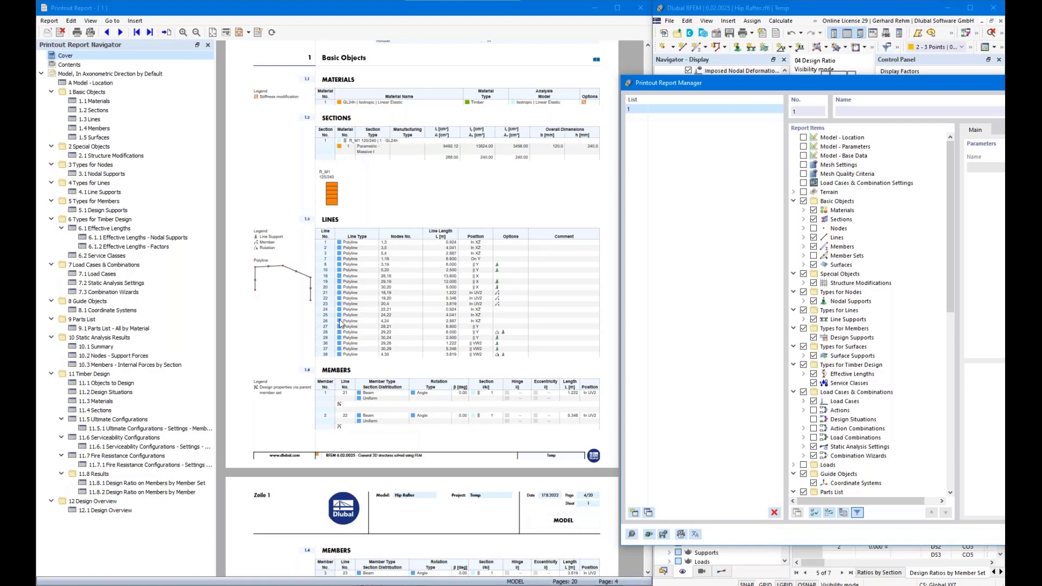
click(814, 238)
scroll(415, 282, down, 3)
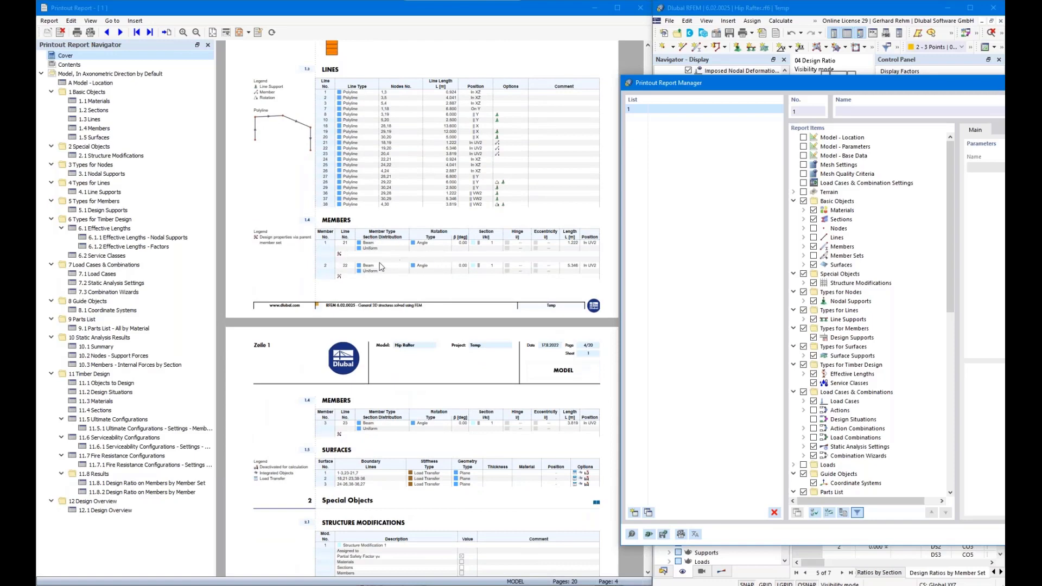
click(814, 246)
scroll(345, 320, down, 3)
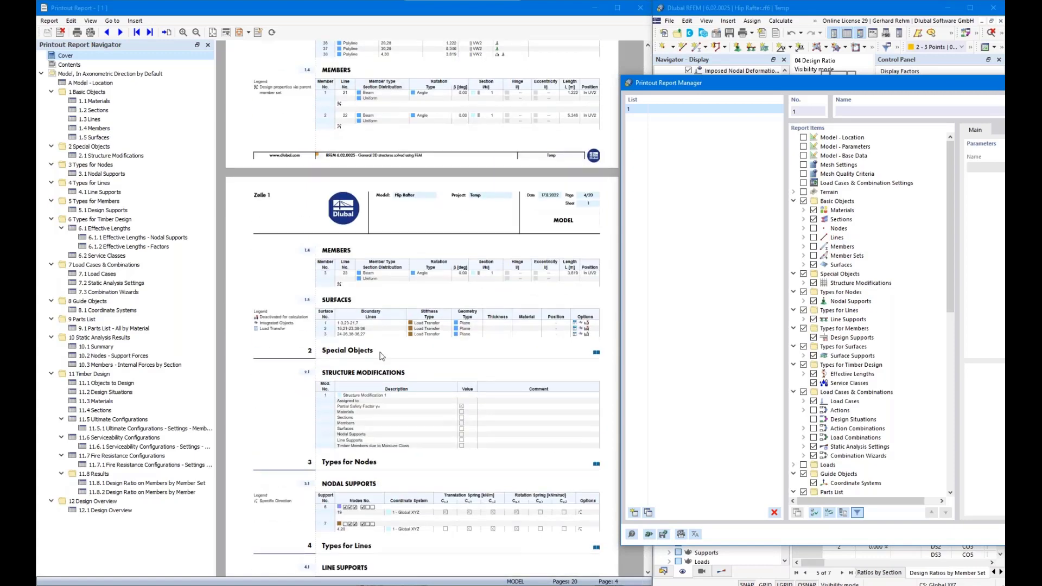
click(814, 265)
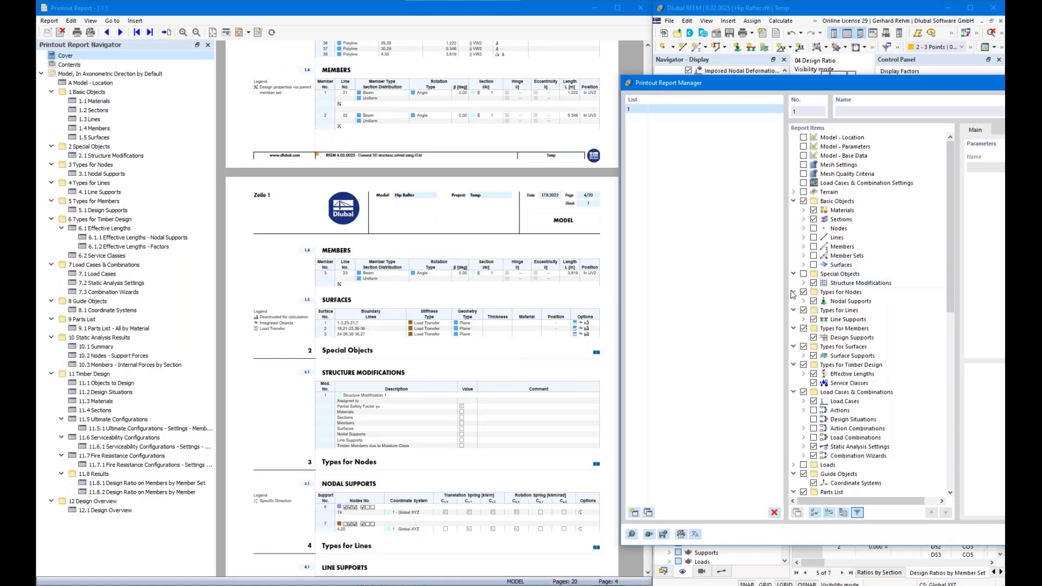
Exclude the chapters Types for Lines, Types for Members and Types for Surfaces from the report items
scroll(455, 270, down, 3)
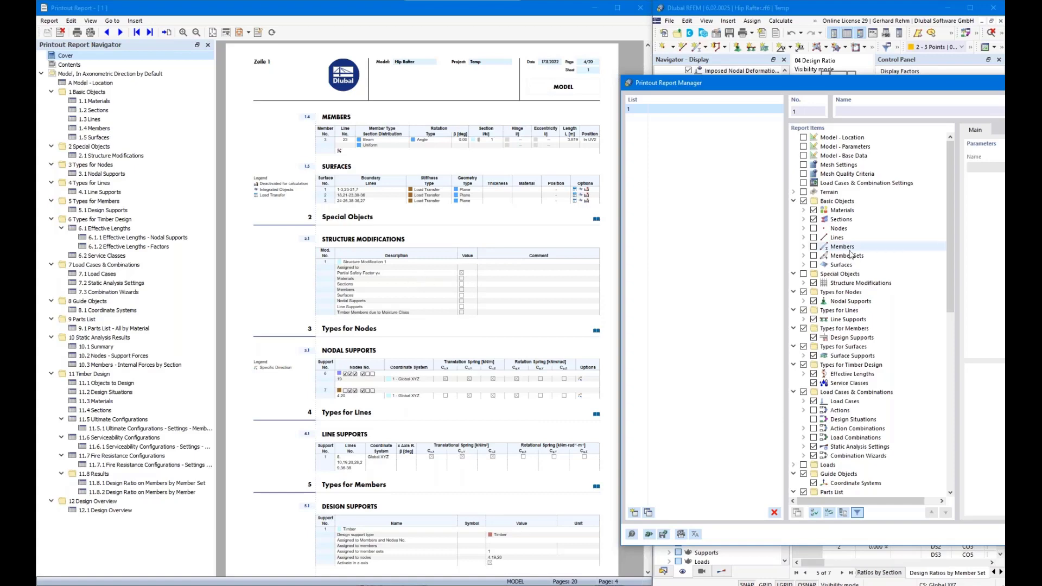
click(804, 302)
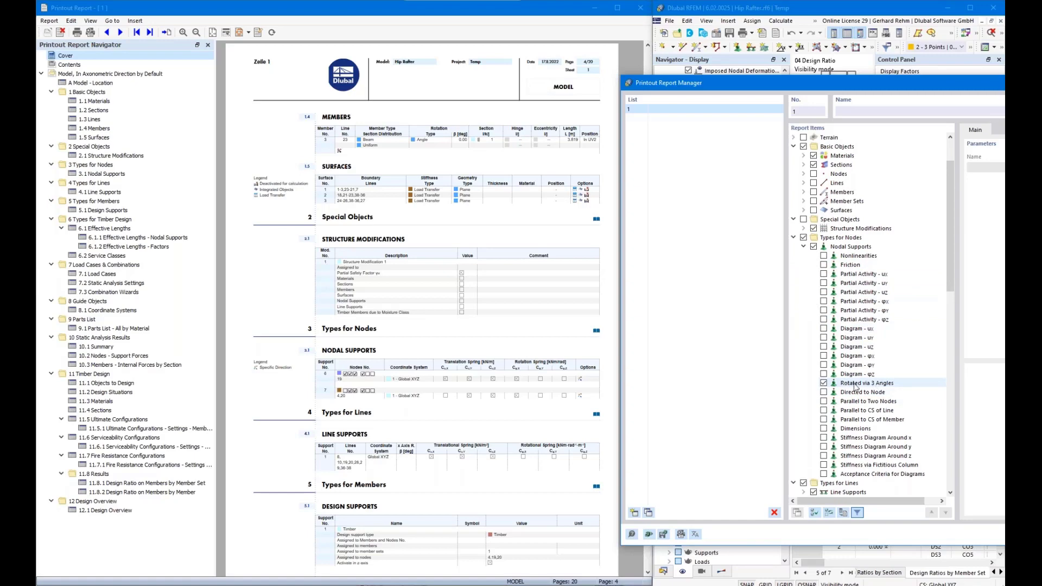
click(804, 247)
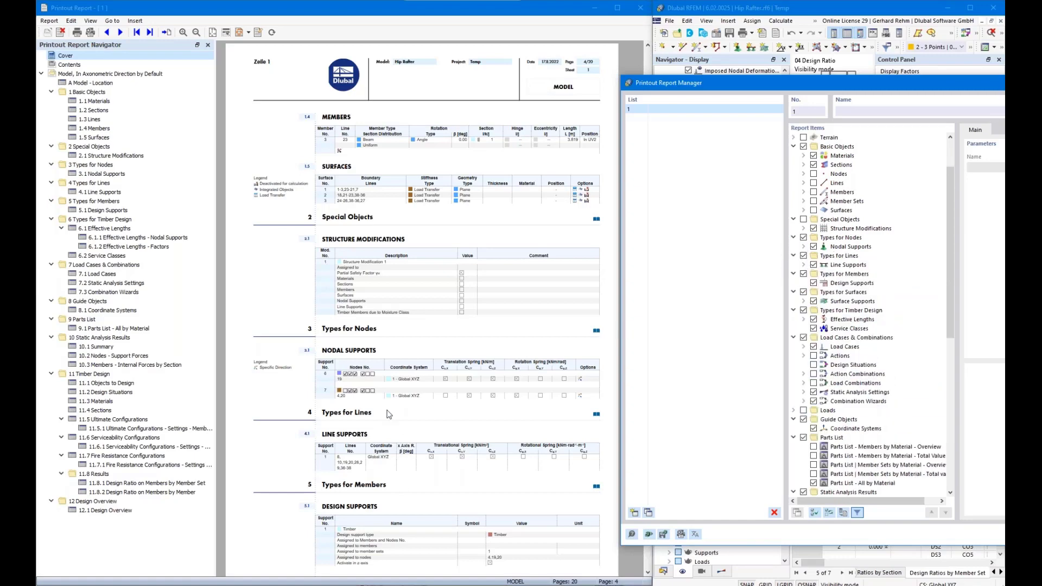
scroll(388, 415, down, 3)
scroll(388, 416, down, 1)
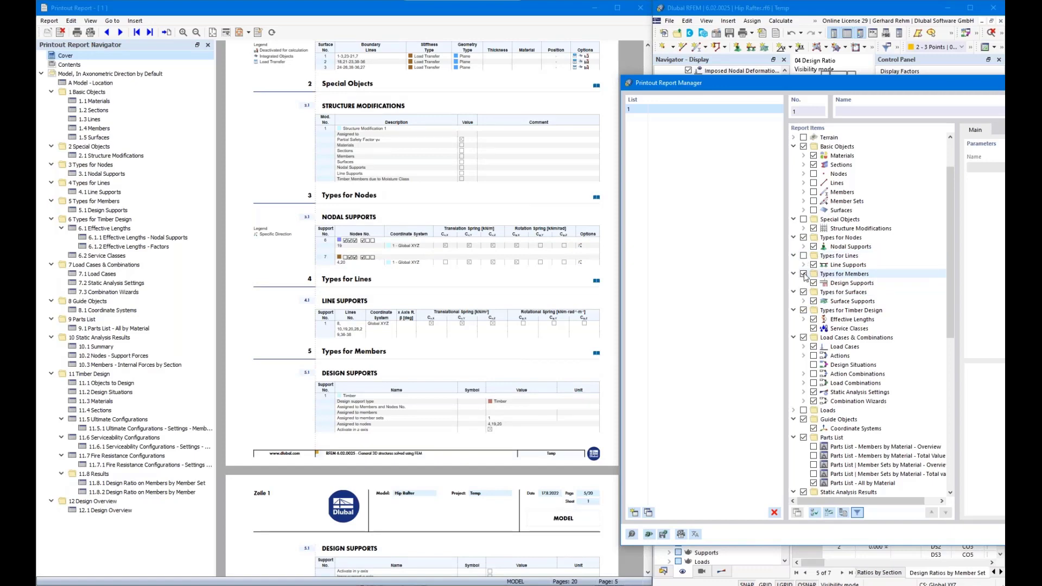
scroll(368, 392, down, 5)
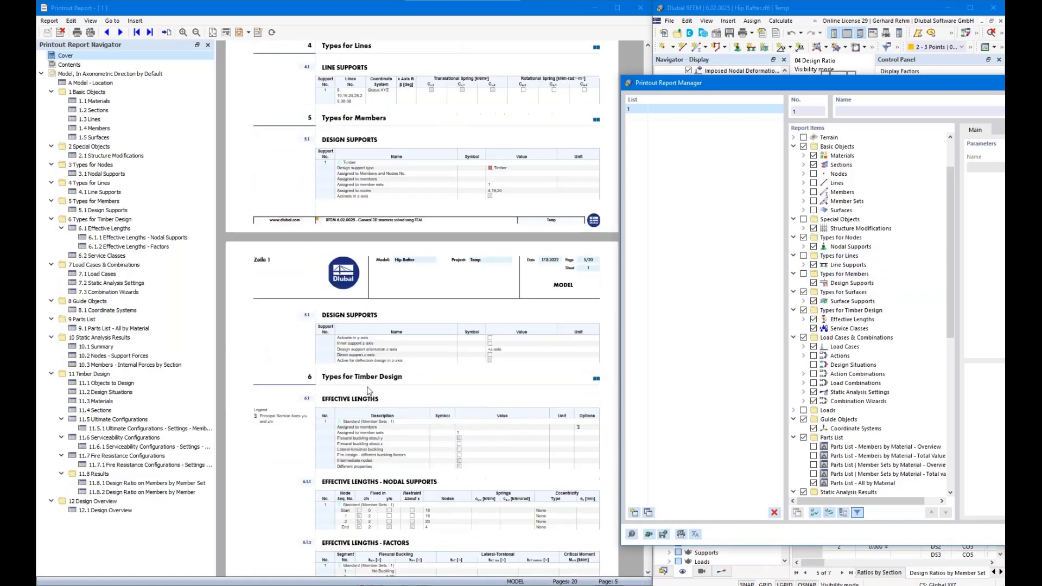
click(804, 292)
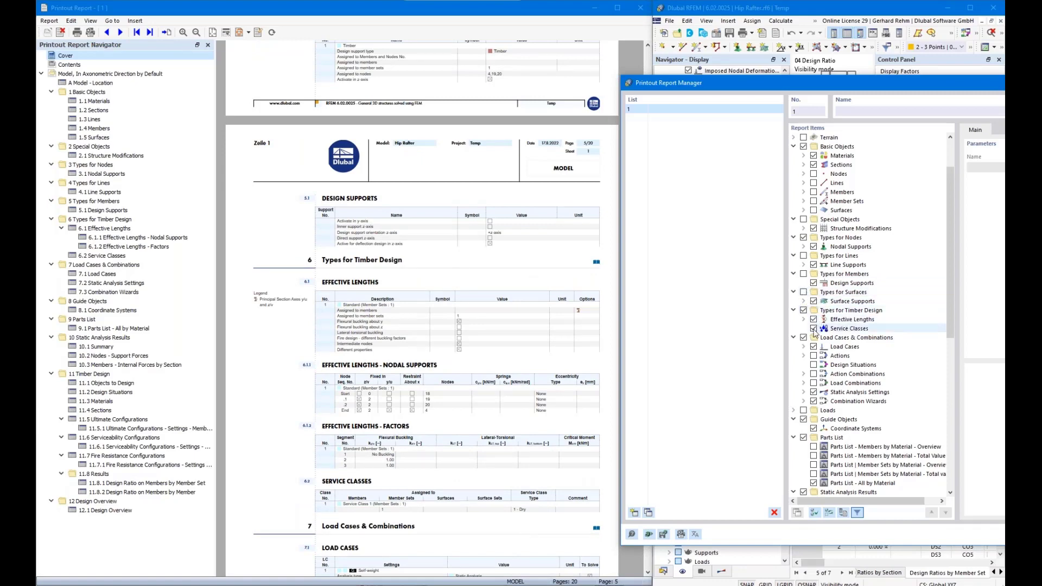
Add Design Situations and Load Combinations to the Load Cases & Combinations chapter of the report items
scroll(819, 336, down, 1)
scroll(819, 337, down, 1)
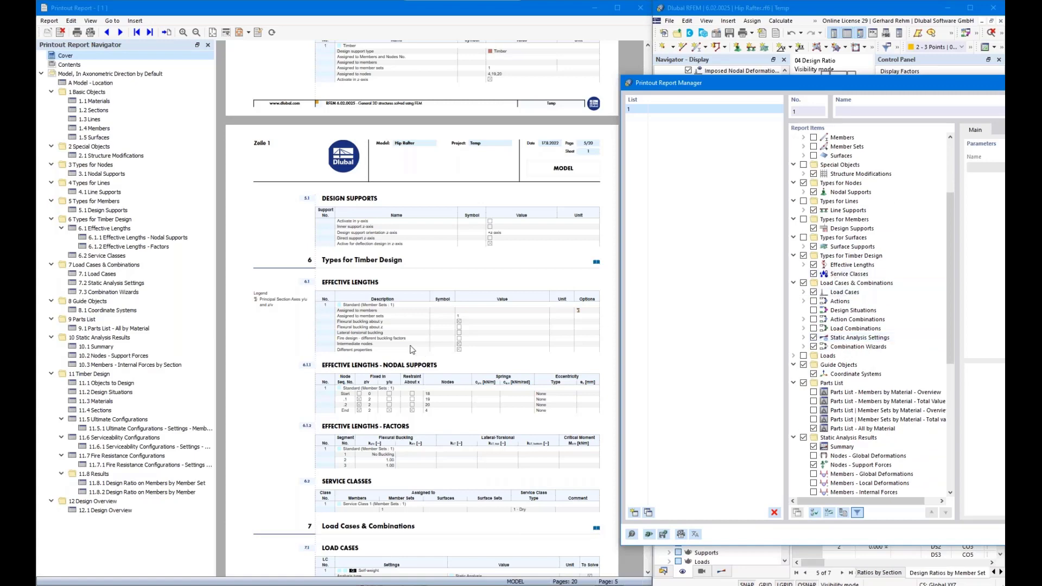
scroll(387, 364, down, 1)
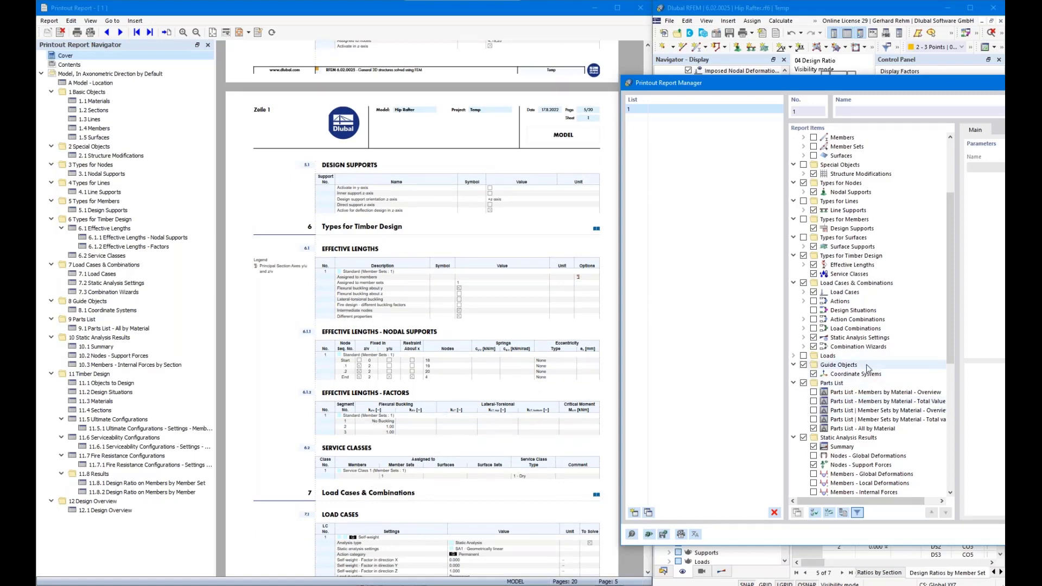
click(846, 292)
drag(819, 87, 718, 75)
scroll(362, 361, down, 3)
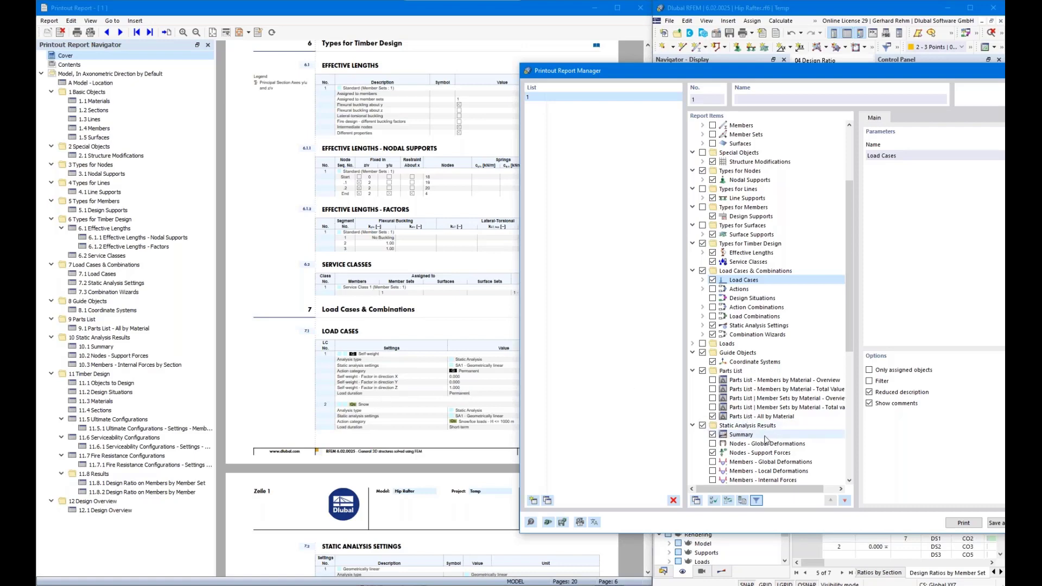
click(737, 301)
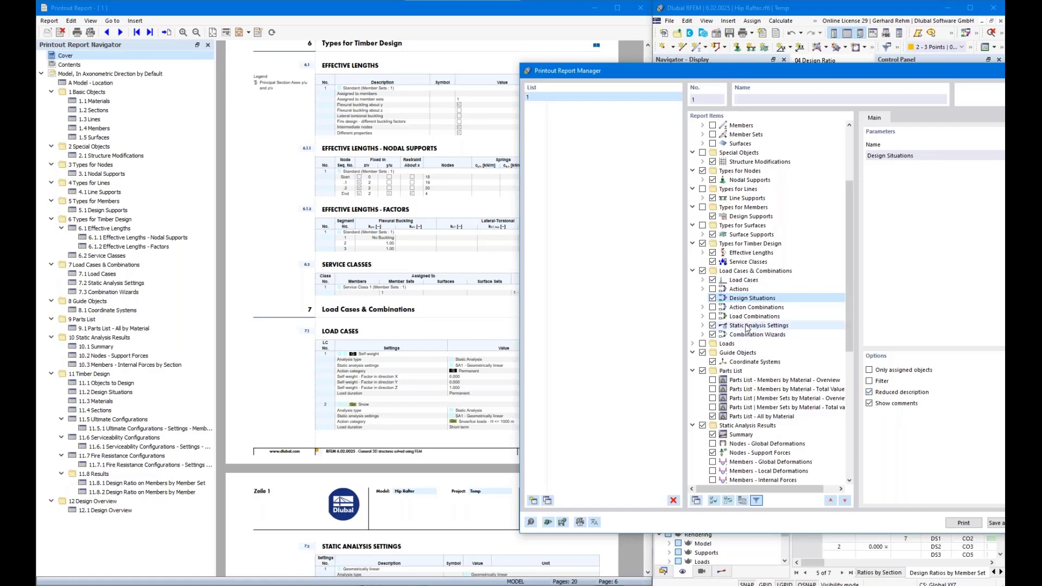
click(712, 316)
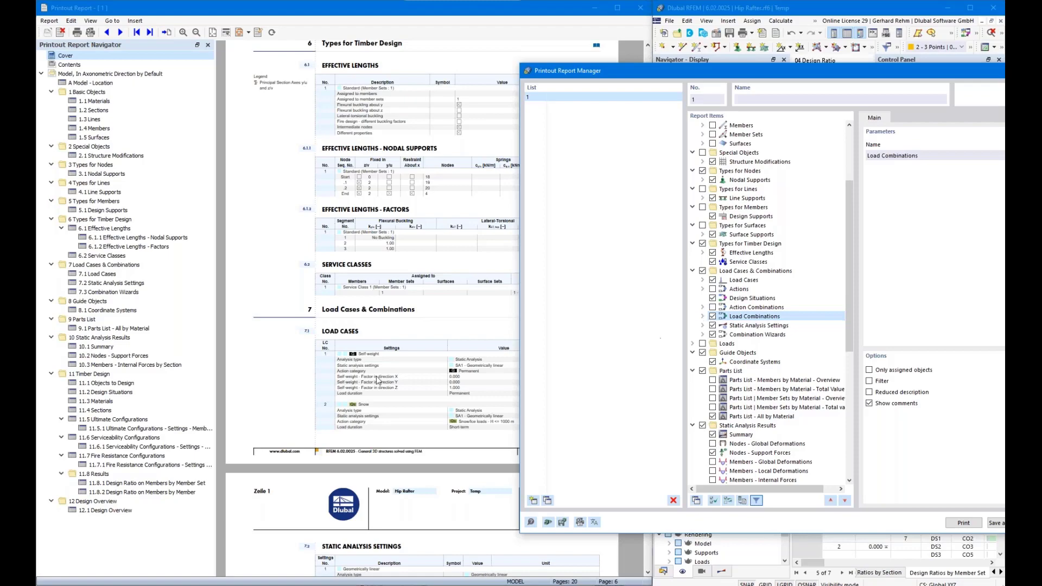
Exclude Static Analysis Settings and Combination Wizards from the Load Cases & Combinations chapter of the report items
scroll(413, 367, down, 6)
scroll(414, 366, down, 5)
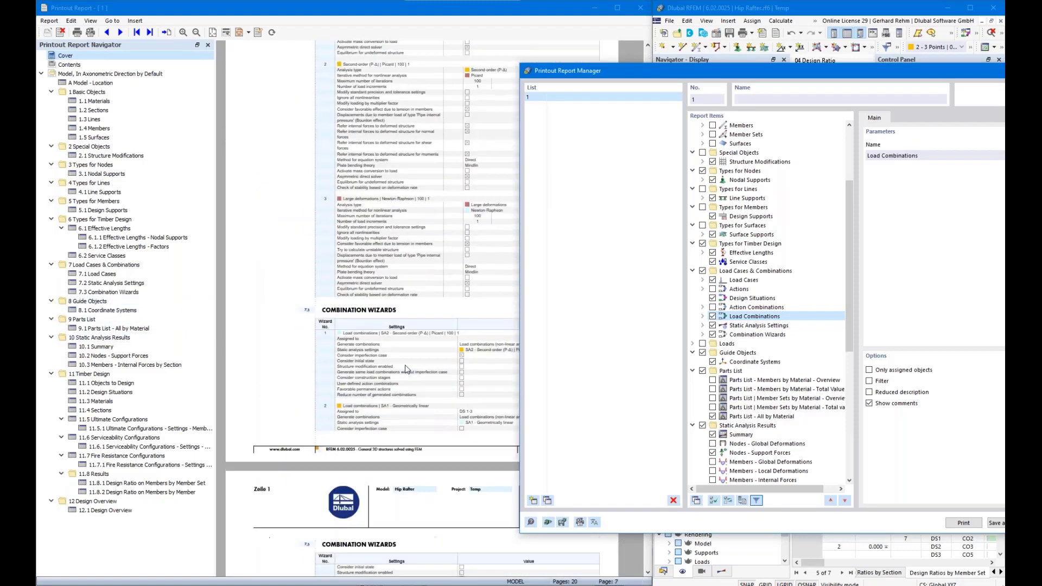
scroll(400, 389, up, 5)
scroll(409, 417, up, 5)
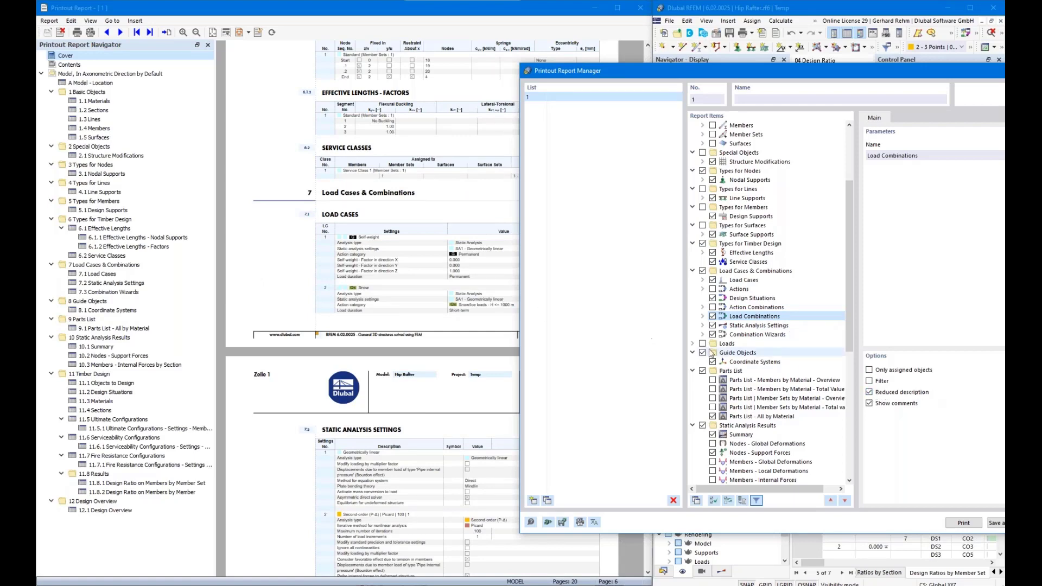
scroll(369, 343, down, 5)
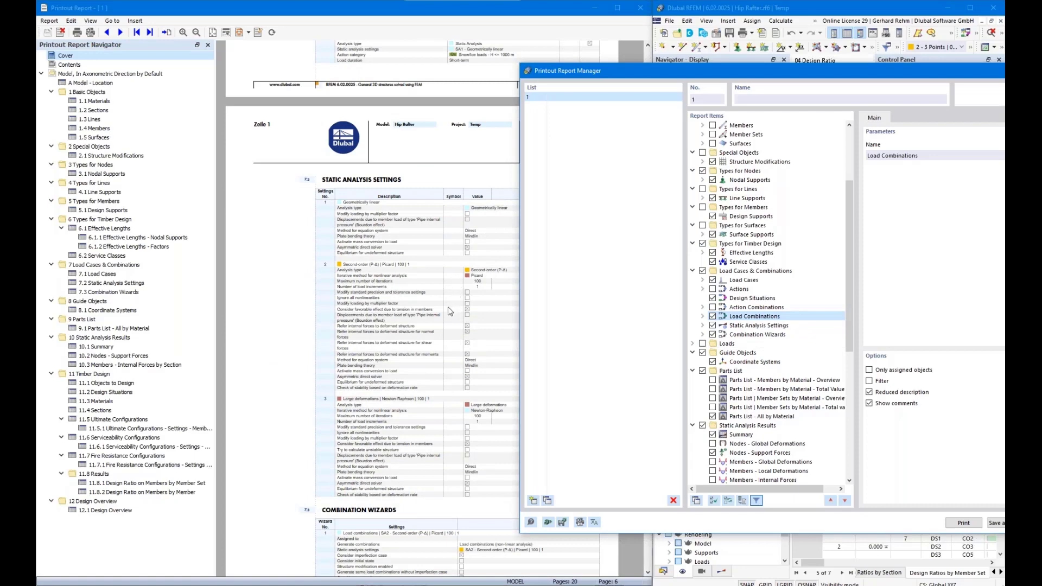
scroll(463, 299, down, 5)
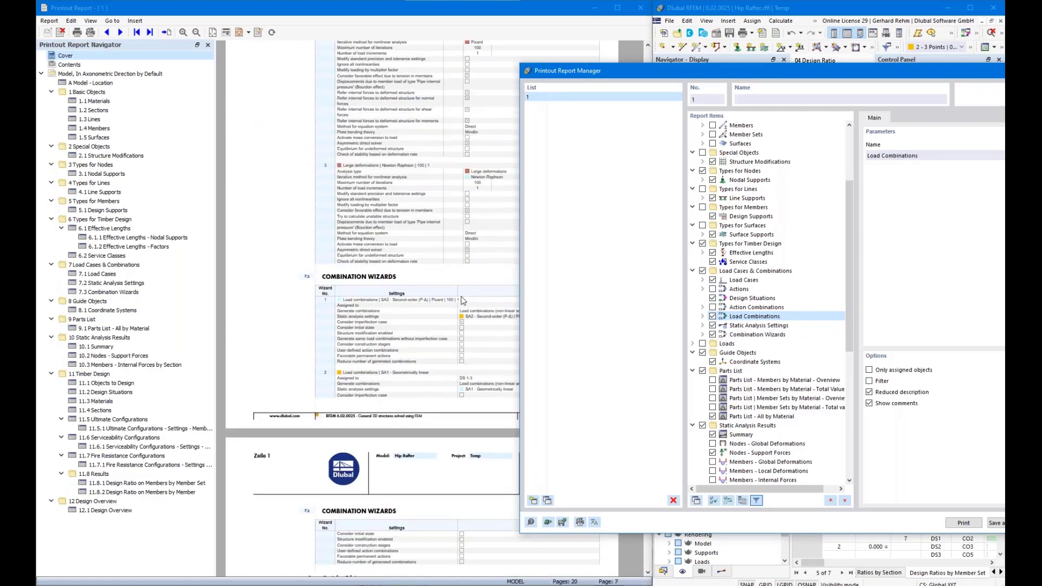
scroll(463, 299, down, 3)
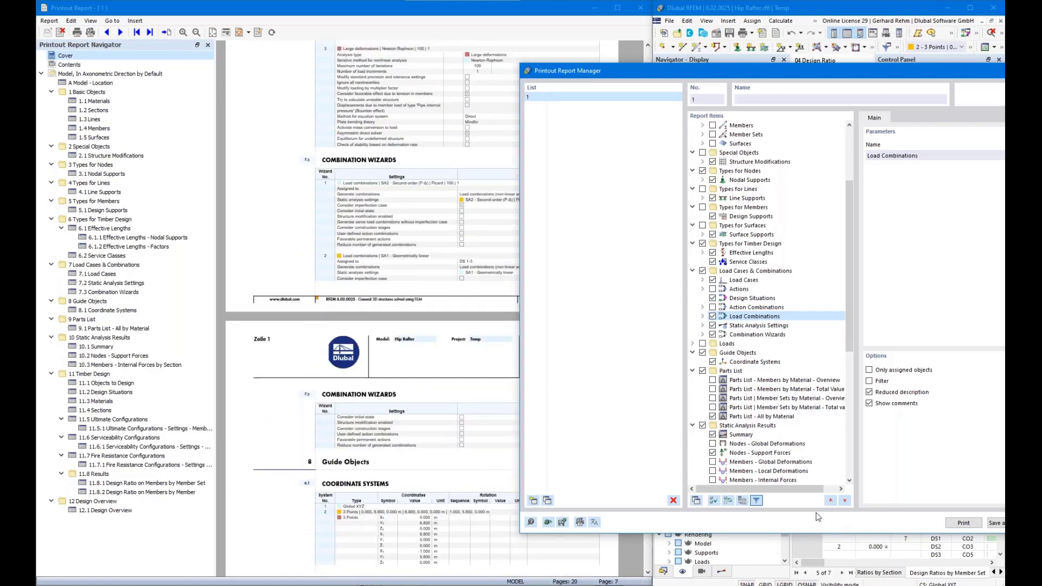
click(714, 326)
scroll(389, 416, down, 2)
scroll(389, 415, down, 1)
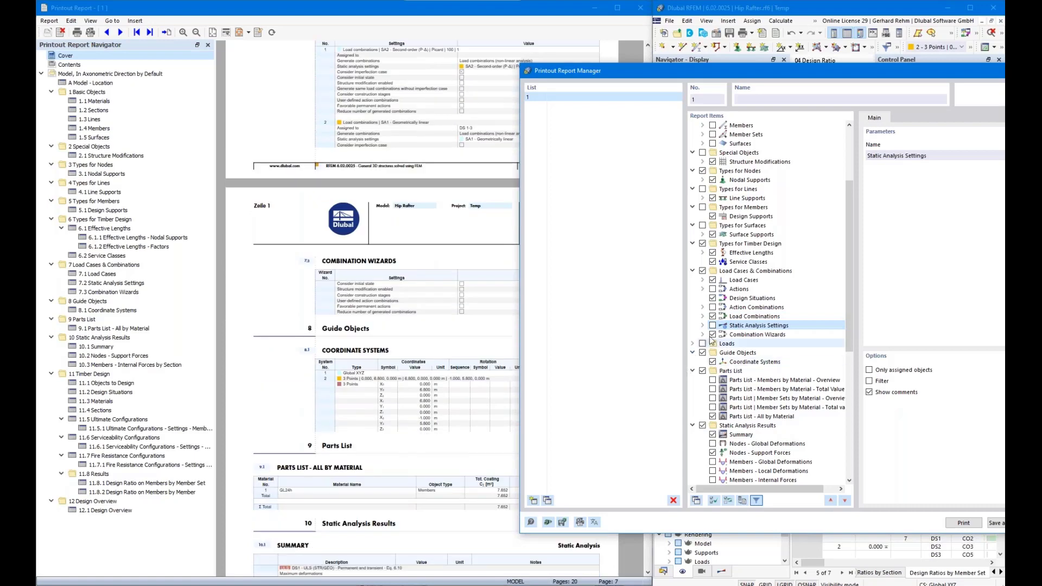
click(712, 335)
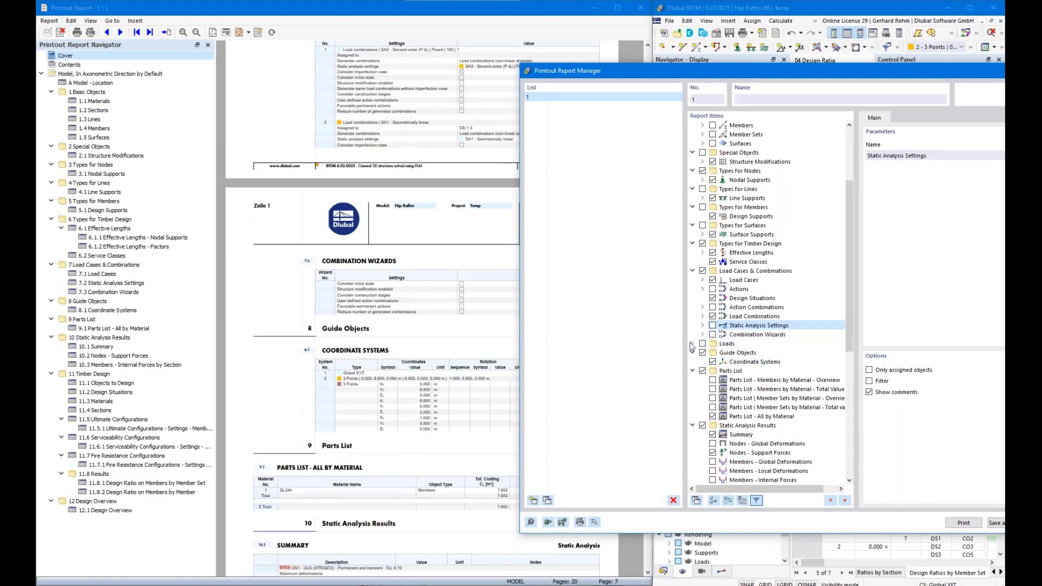
Include the Loads chapter in the report items and expand it together with its LC1 - Self-weight entry
click(702, 345)
click(693, 344)
click(703, 353)
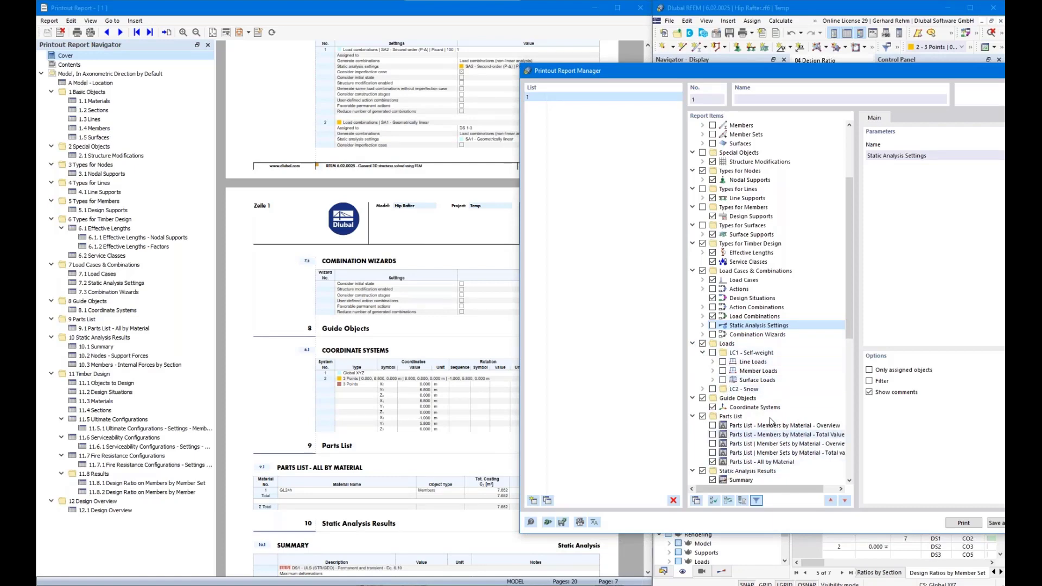
scroll(771, 422, down, 2)
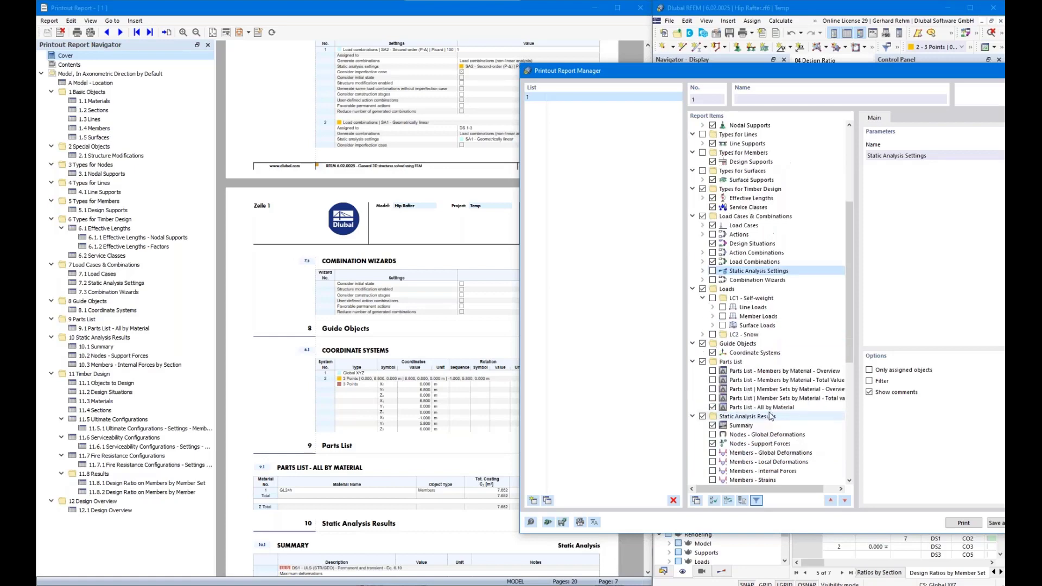
Exclude the Guide Objects and Parts List chapters from the report items
click(702, 343)
click(702, 343)
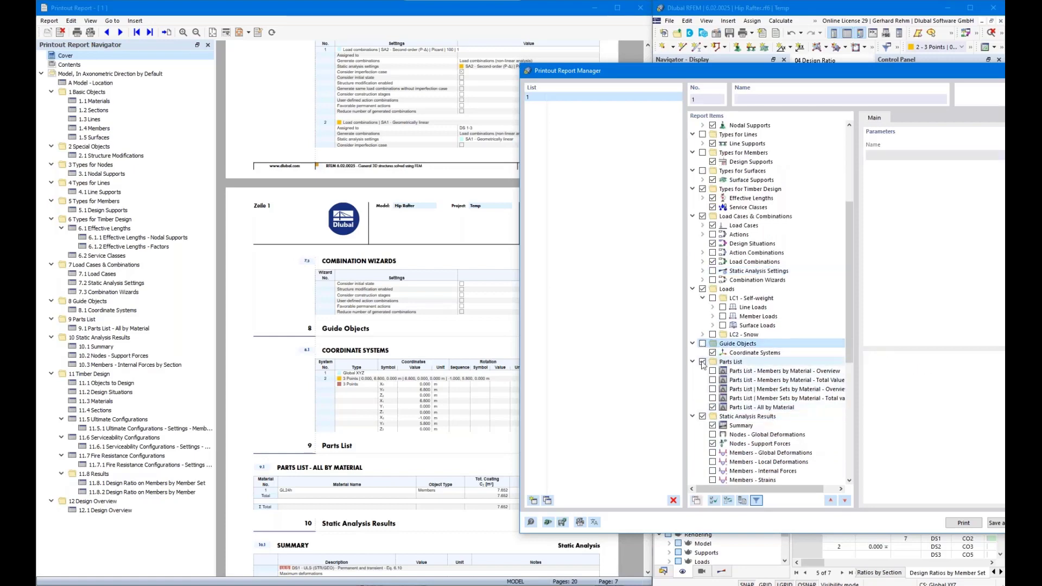
click(702, 362)
click(702, 362)
Check the Summary pages in the report and exclude Summary from the Static Analysis Results items
scroll(700, 395, down, 4)
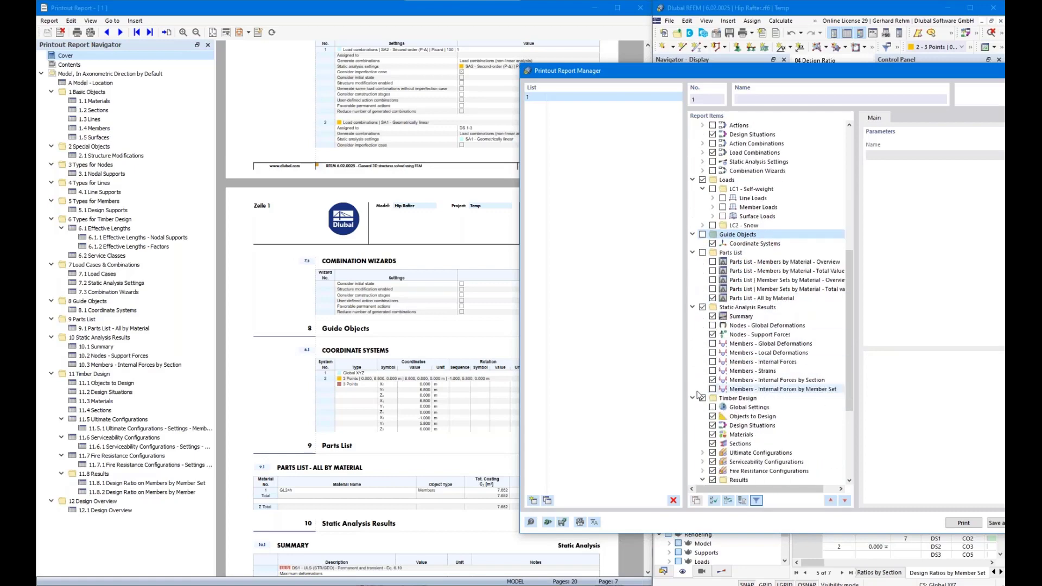
scroll(373, 378, down, 5)
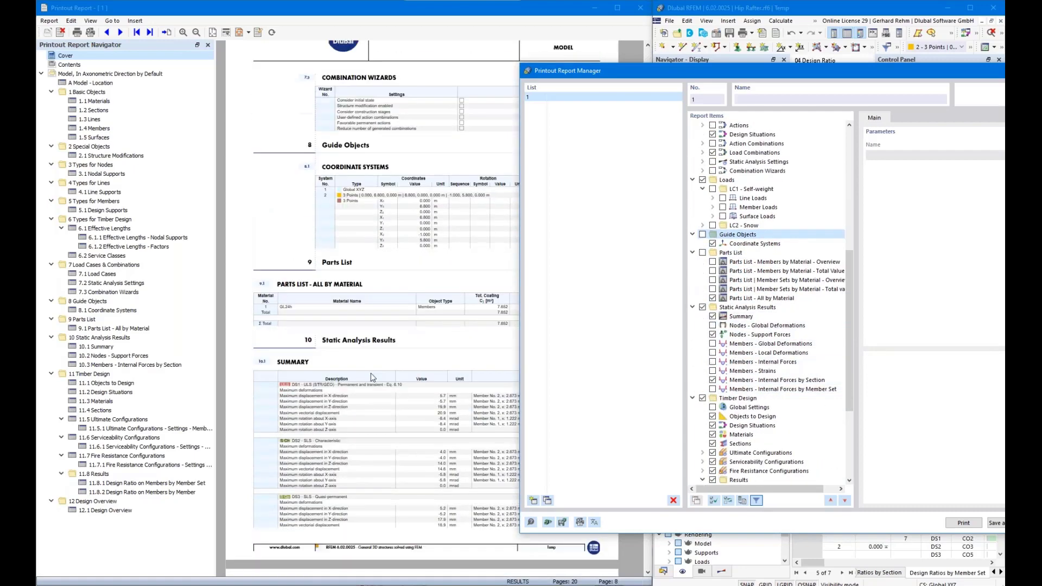
scroll(372, 378, down, 5)
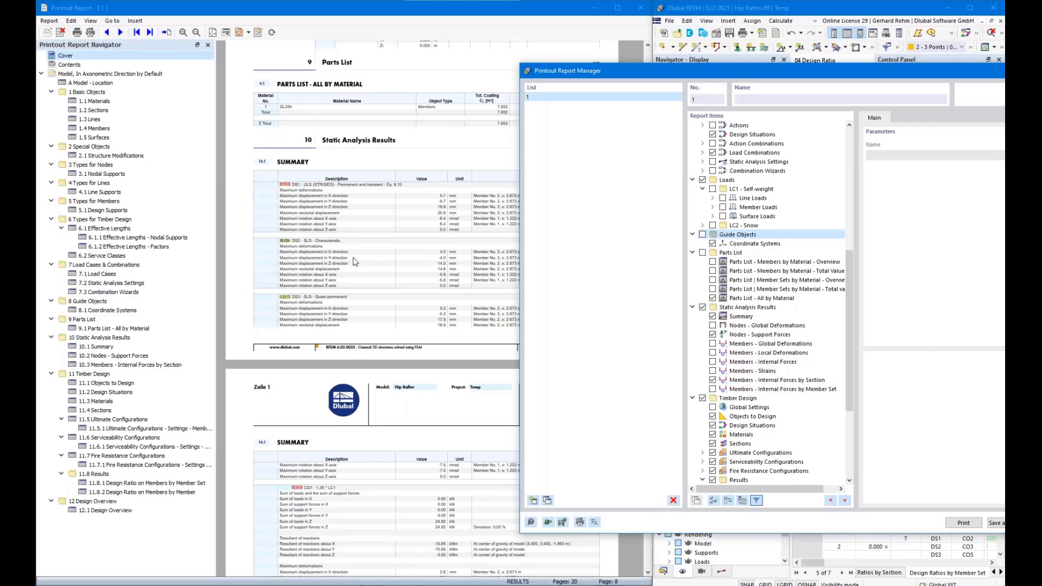
scroll(353, 260, down, 2)
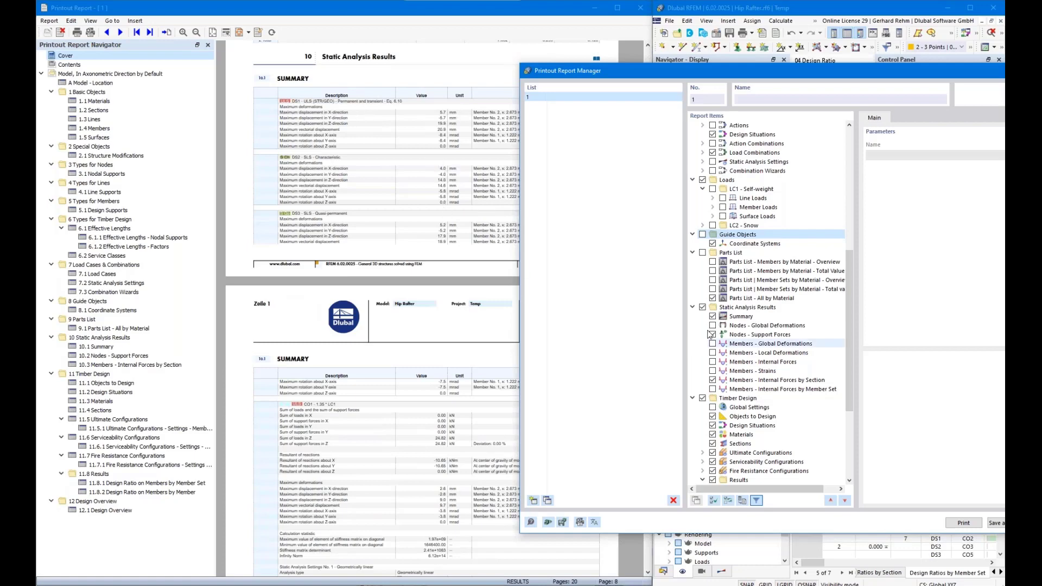
For Nodes - Support Forces, enable Loading with LC1, LC2, CO1 and CO2 selected, and disable the result filters from current table set
click(745, 336)
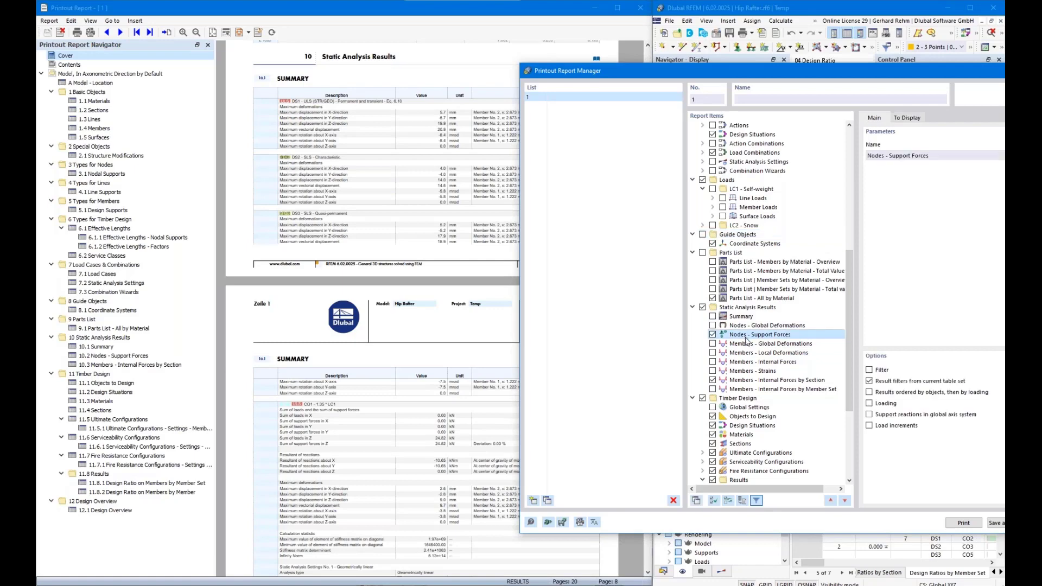
drag(694, 70, 463, 60)
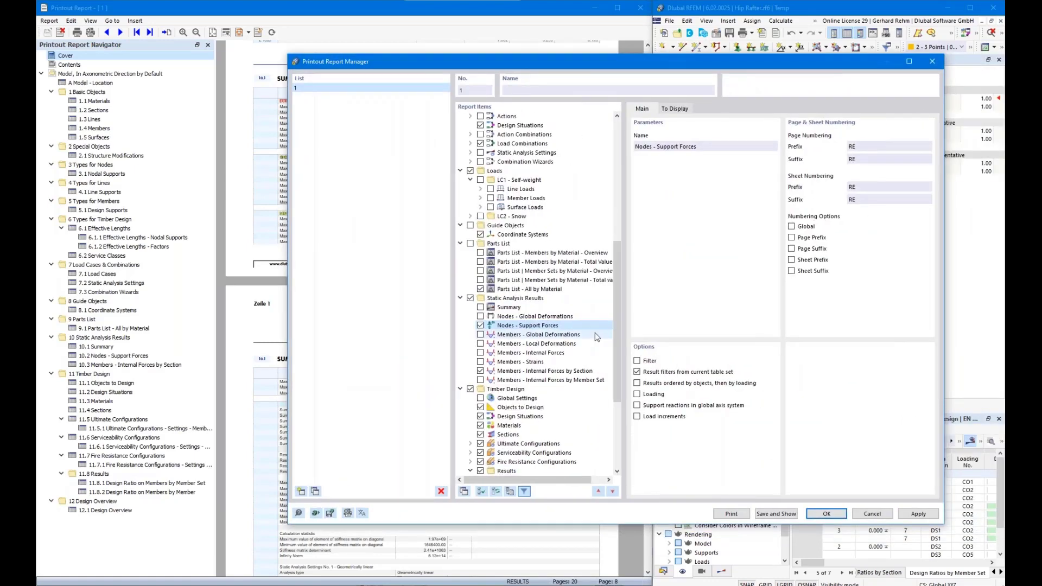
click(638, 396)
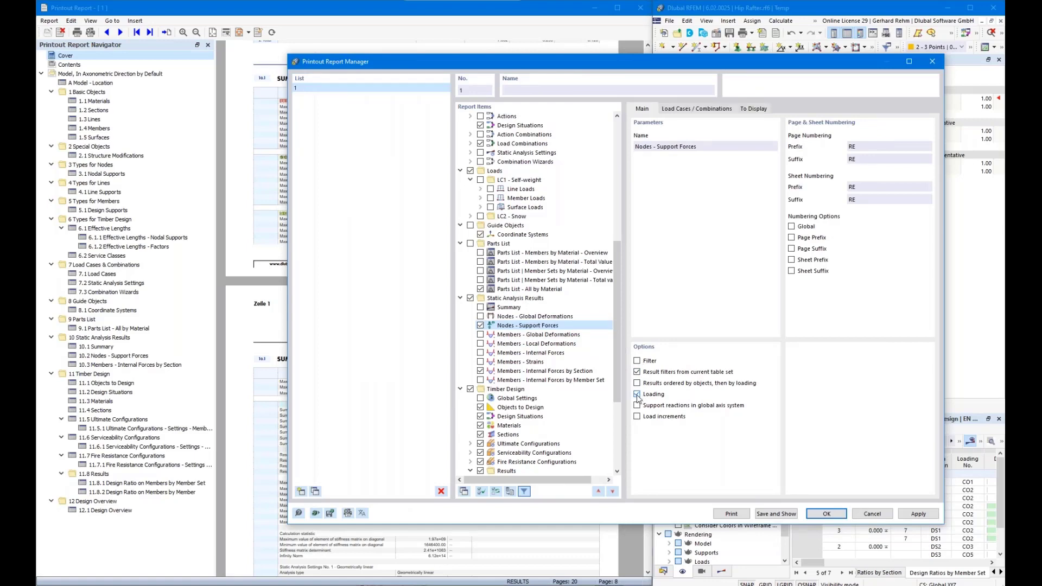
click(685, 109)
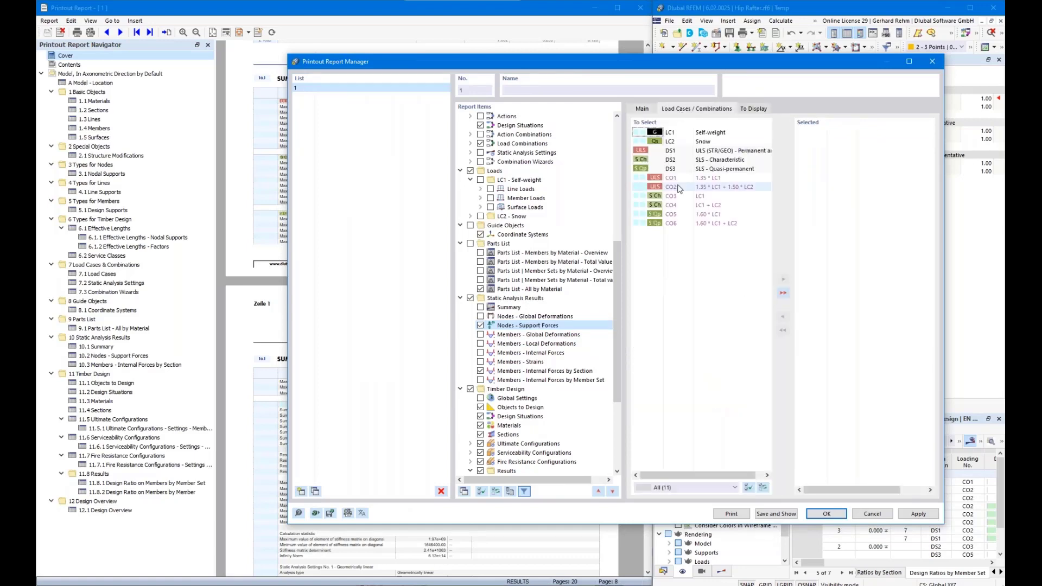
double_click(698, 134)
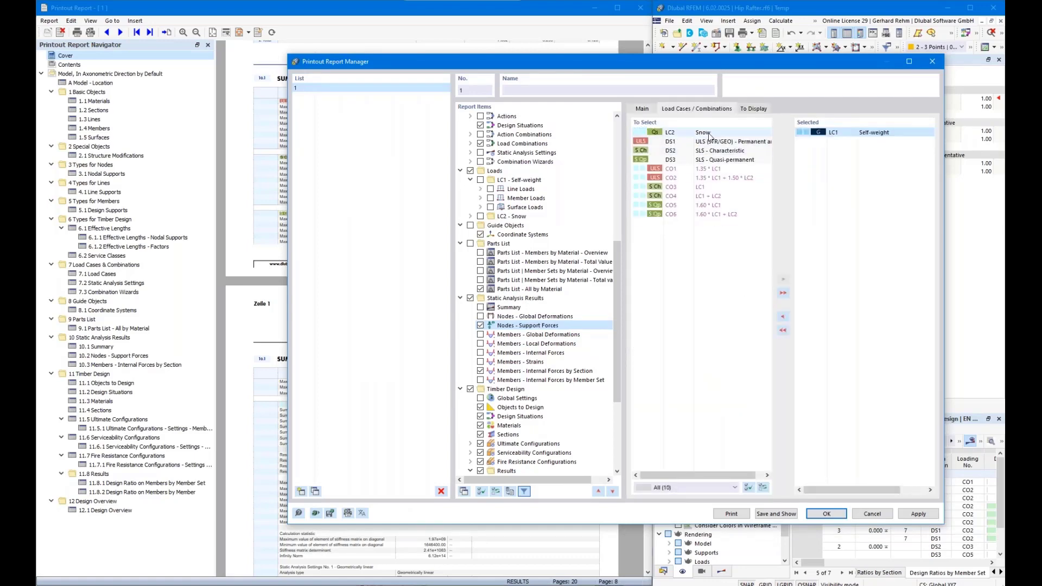
double_click(700, 134)
drag(707, 161, 707, 169)
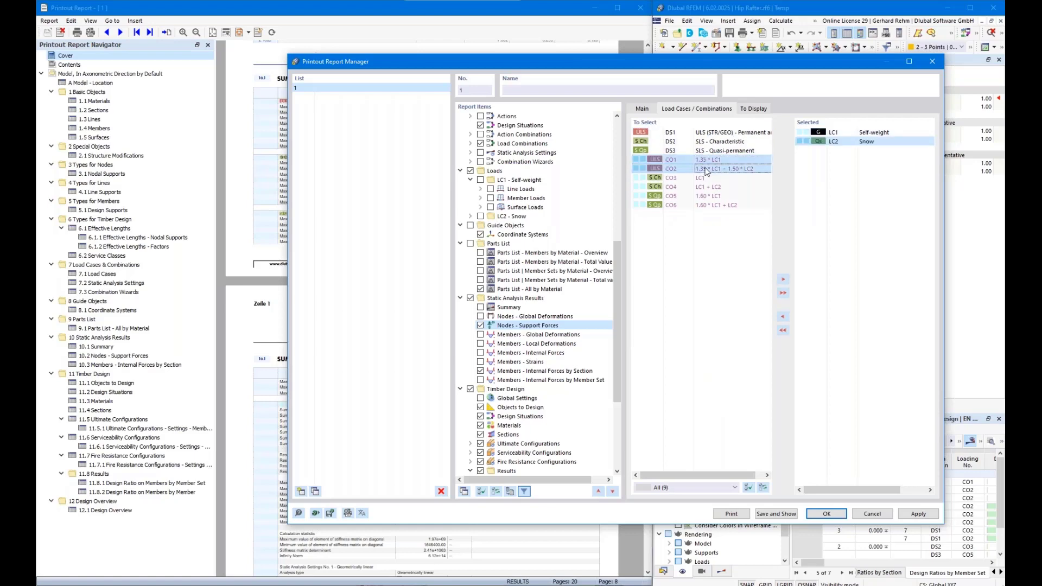
click(783, 279)
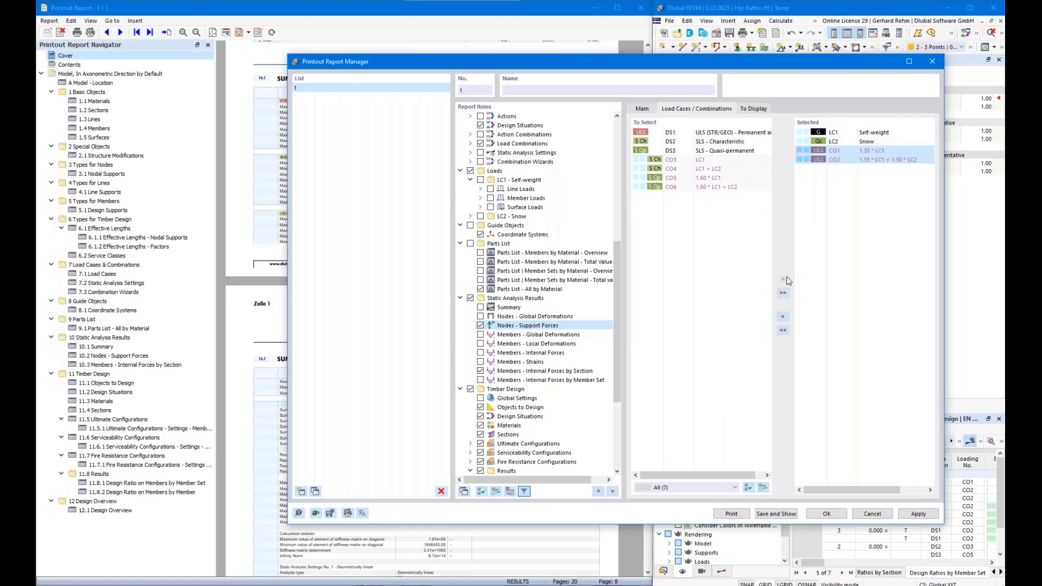
click(642, 109)
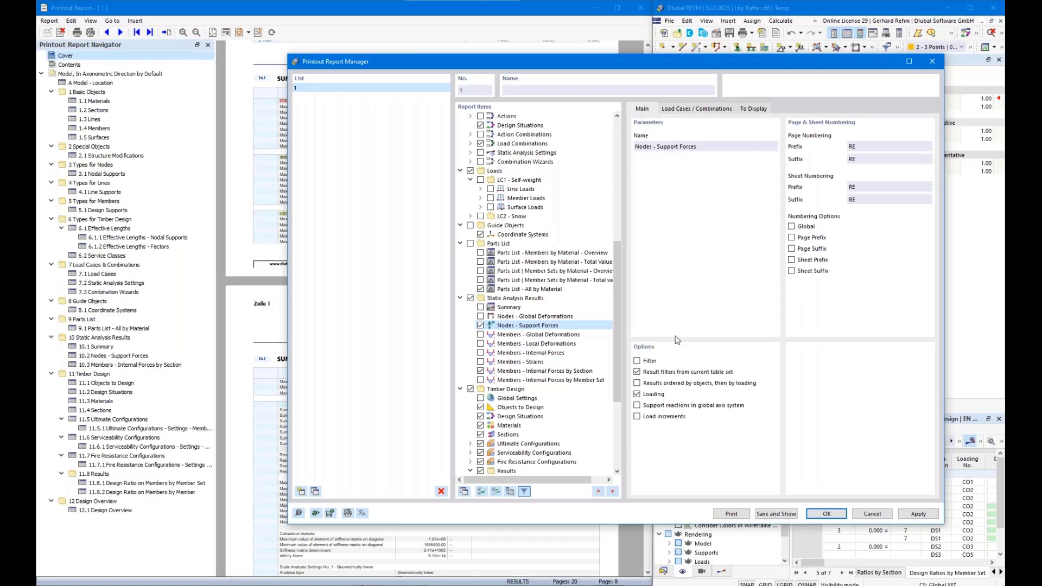
click(645, 372)
Exclude support moments, total max/min values, and sum of loads and support forces from the displayed values of Nodes - Support Forces
click(749, 110)
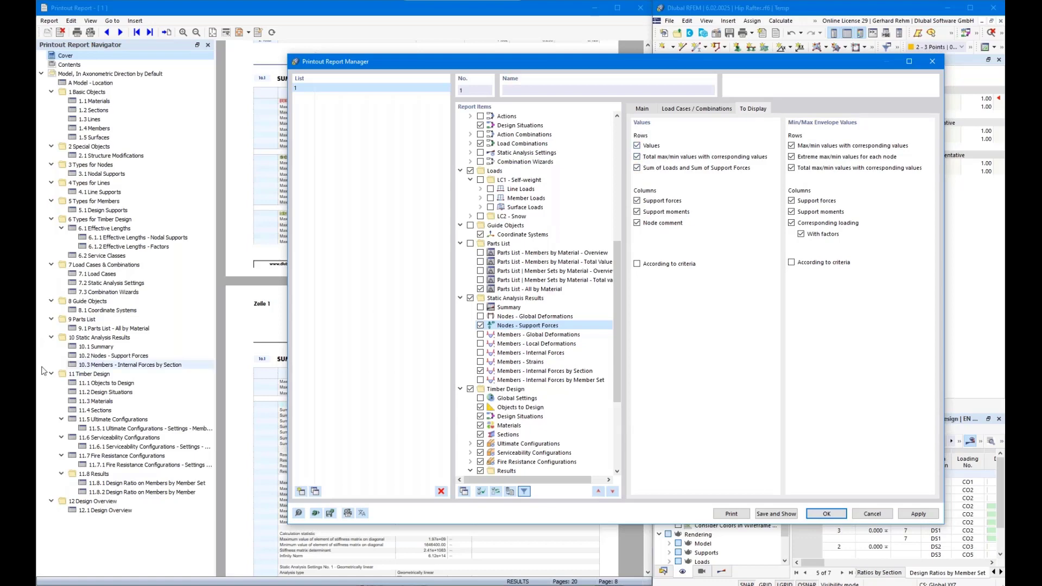
click(113, 356)
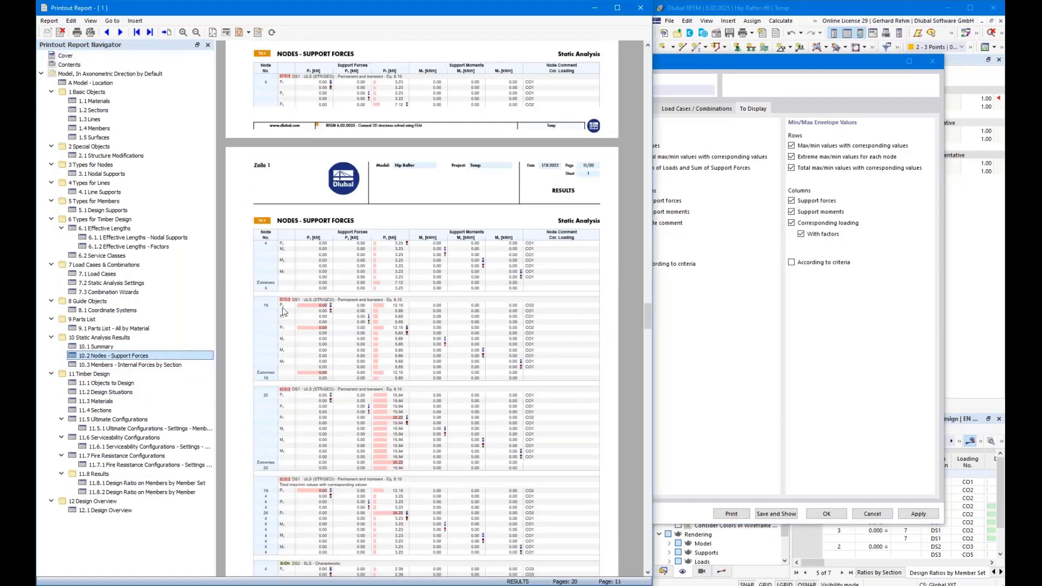
scroll(284, 310, down, 1)
scroll(284, 311, down, 2)
scroll(388, 299, up, 2)
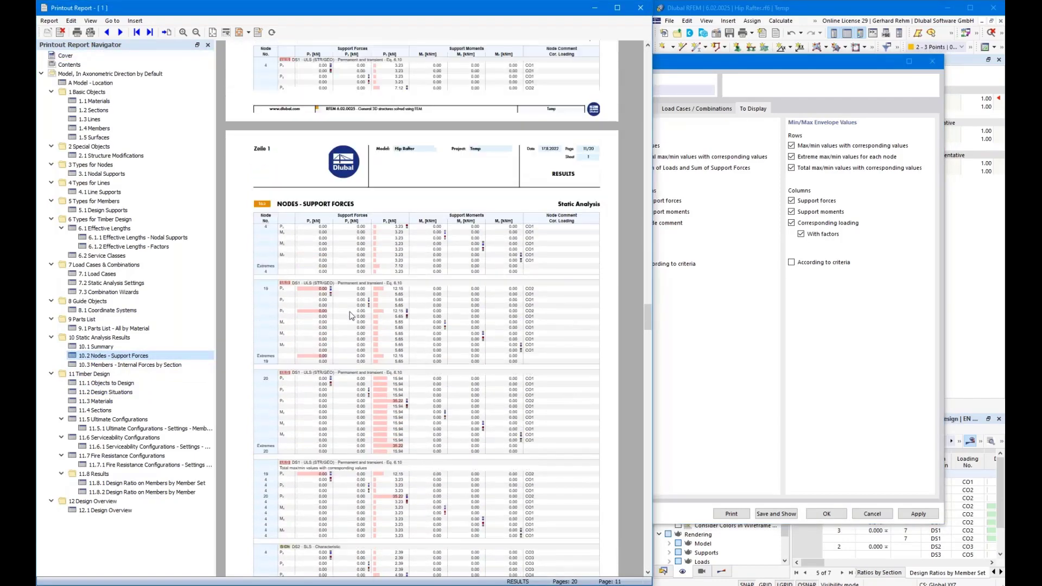
click(747, 282)
click(637, 212)
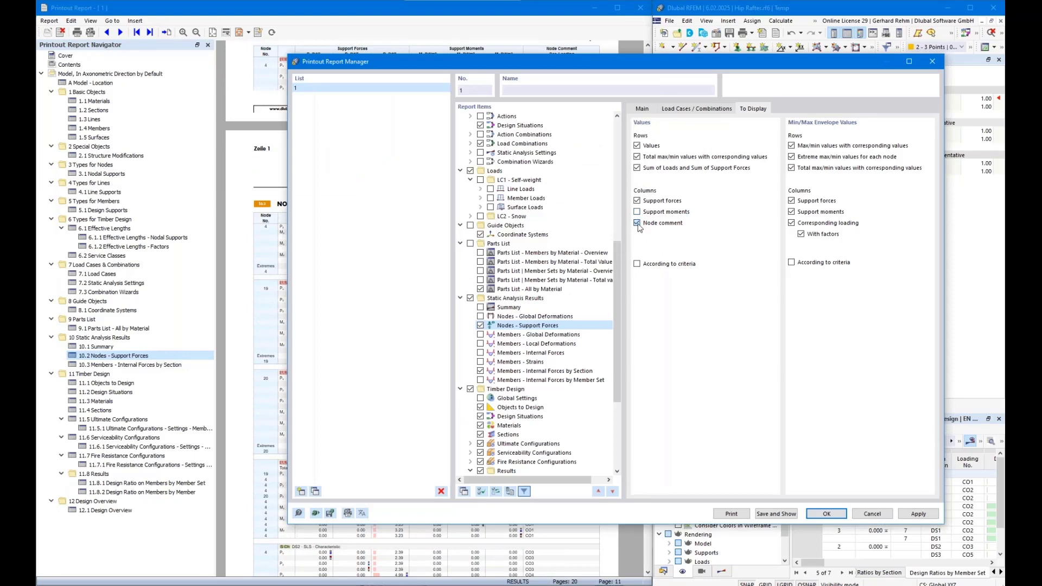
click(637, 223)
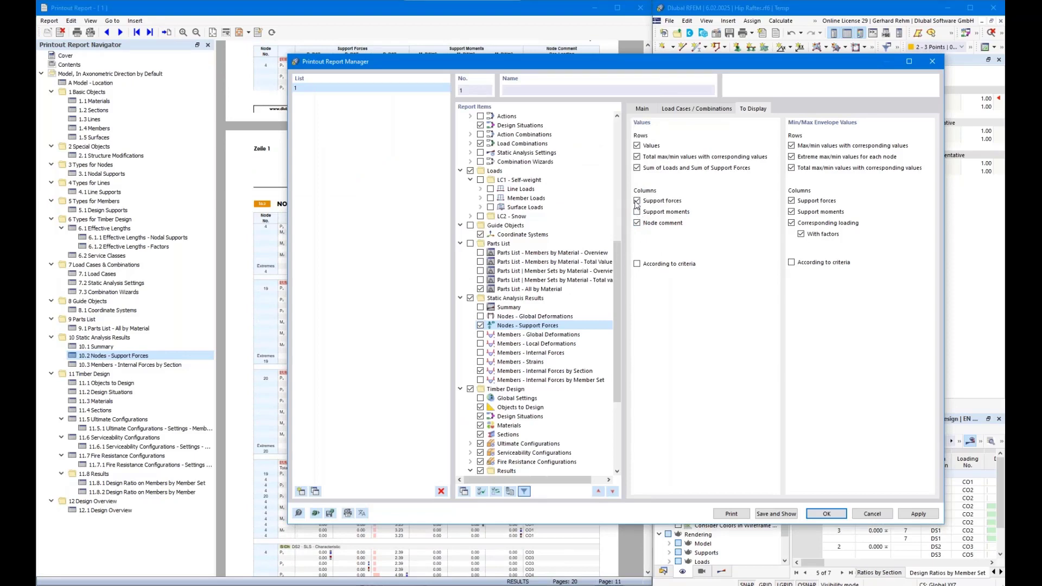
click(637, 168)
Exclude Members - Internal Forces by Section from the static analysis results and include Members - Internal Forces by Member Set instead
scroll(554, 377, down, 3)
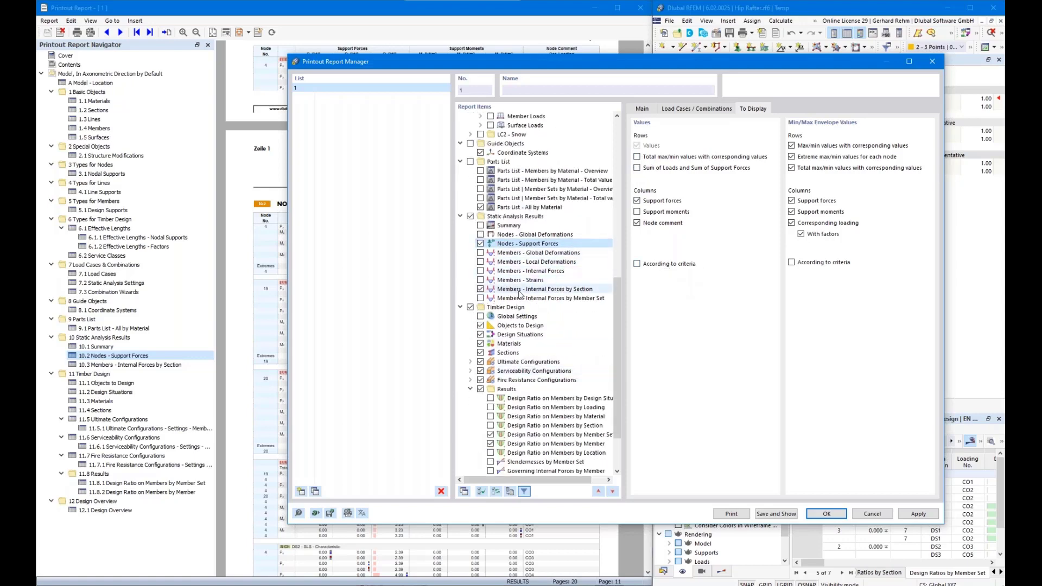
click(543, 290)
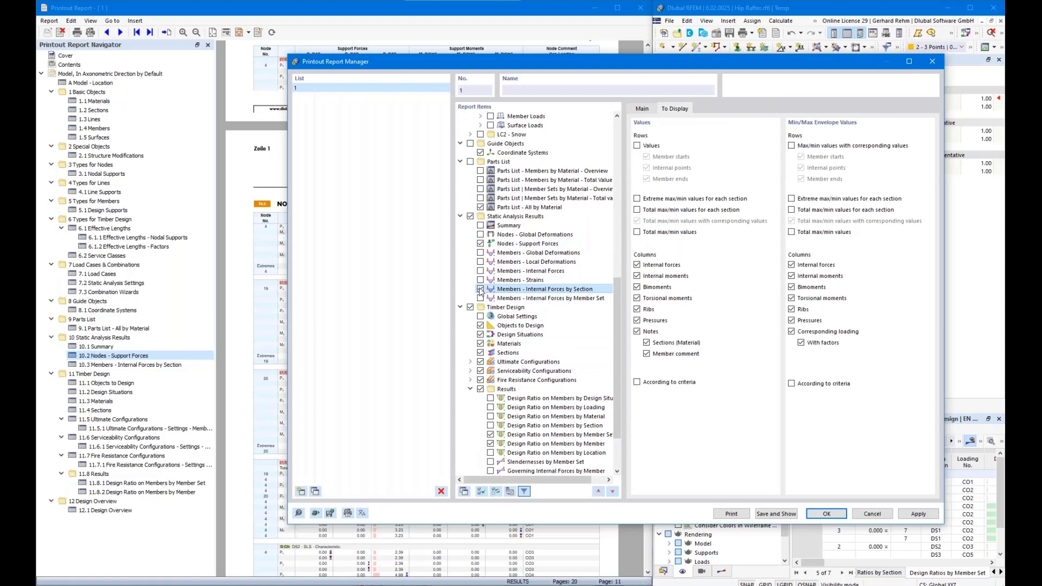
click(533, 299)
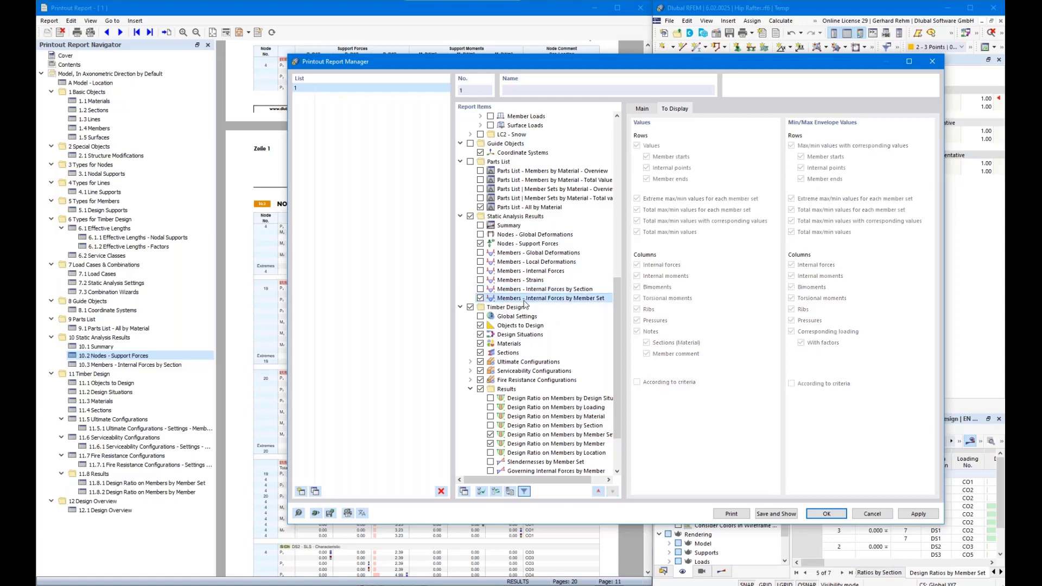
For Members - Internal Forces by Member Set, enable Loading with DS1 selected, disable the current table set's result filters, and open the display settings
click(642, 108)
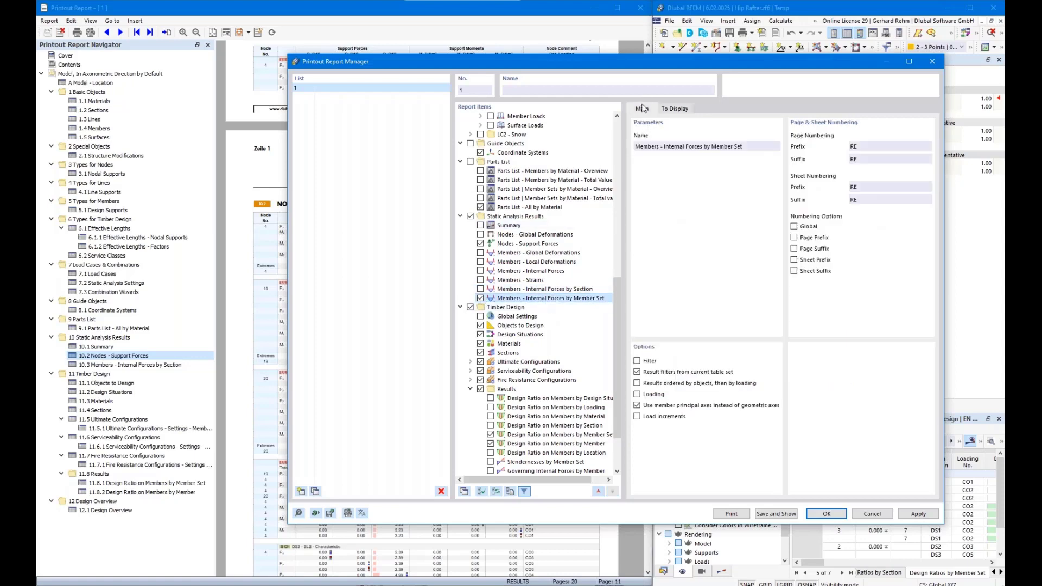
click(638, 395)
click(708, 110)
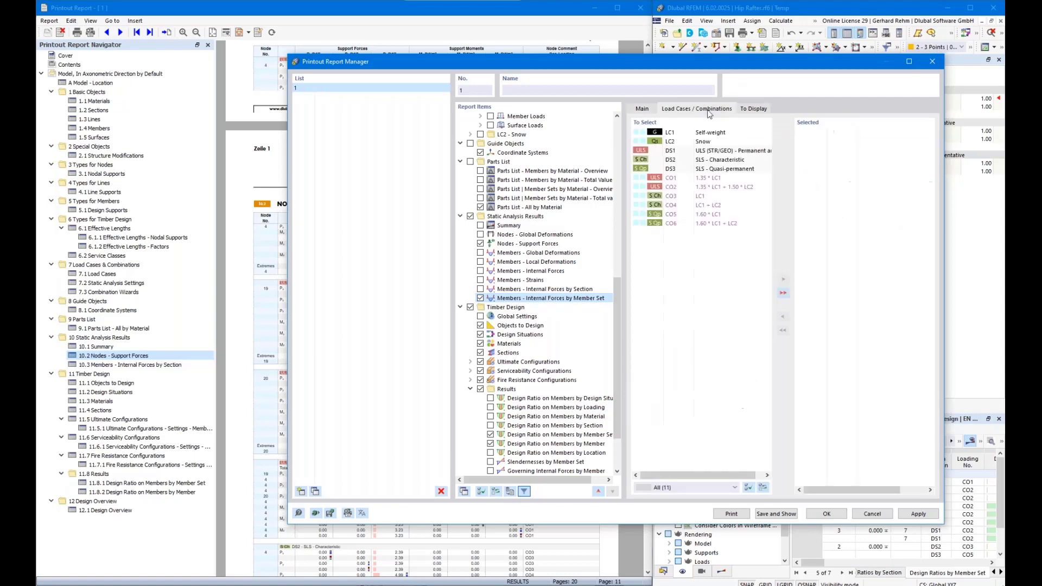
double_click(685, 152)
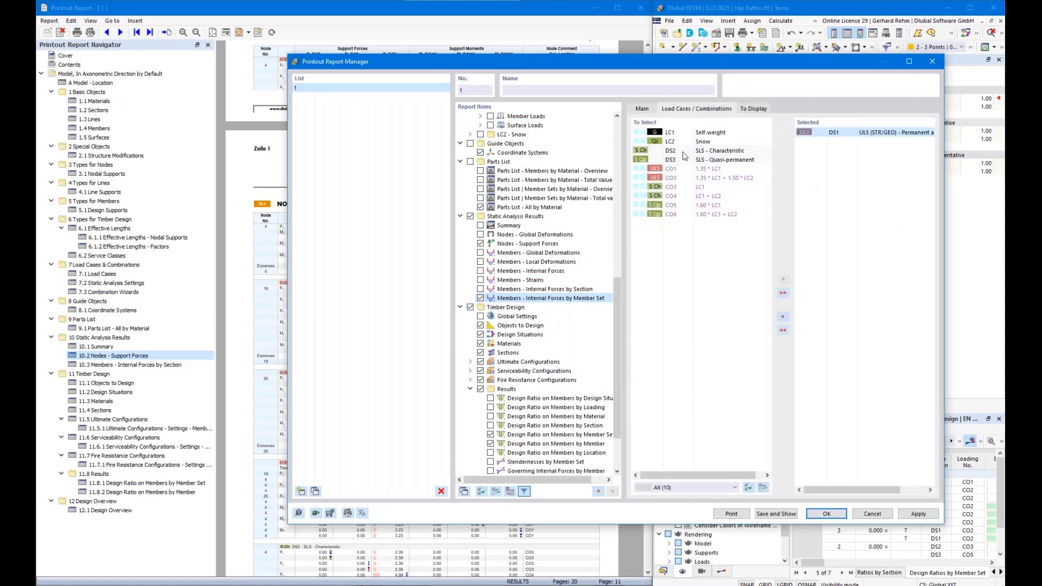
click(642, 109)
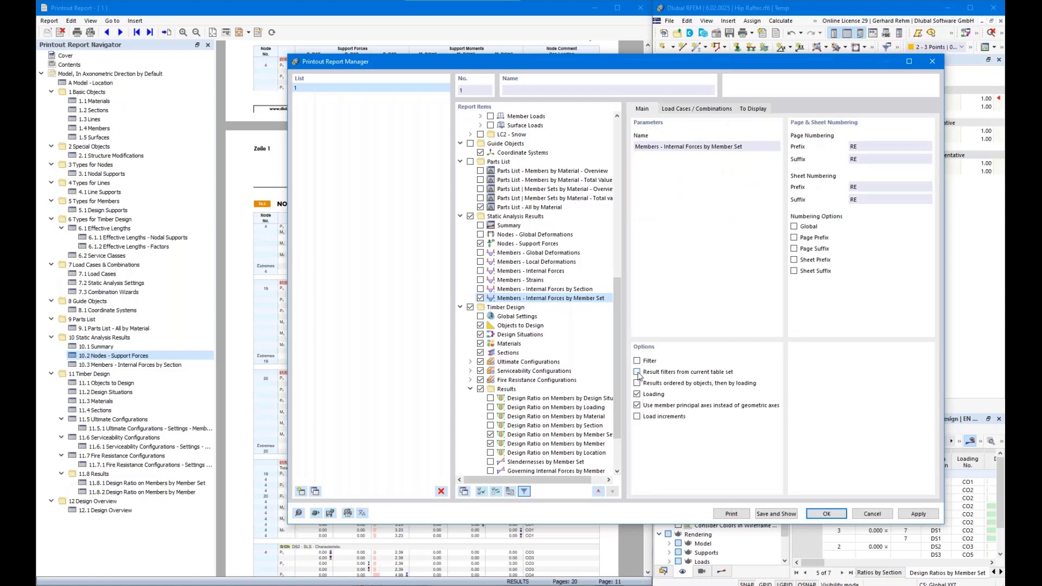
click(752, 111)
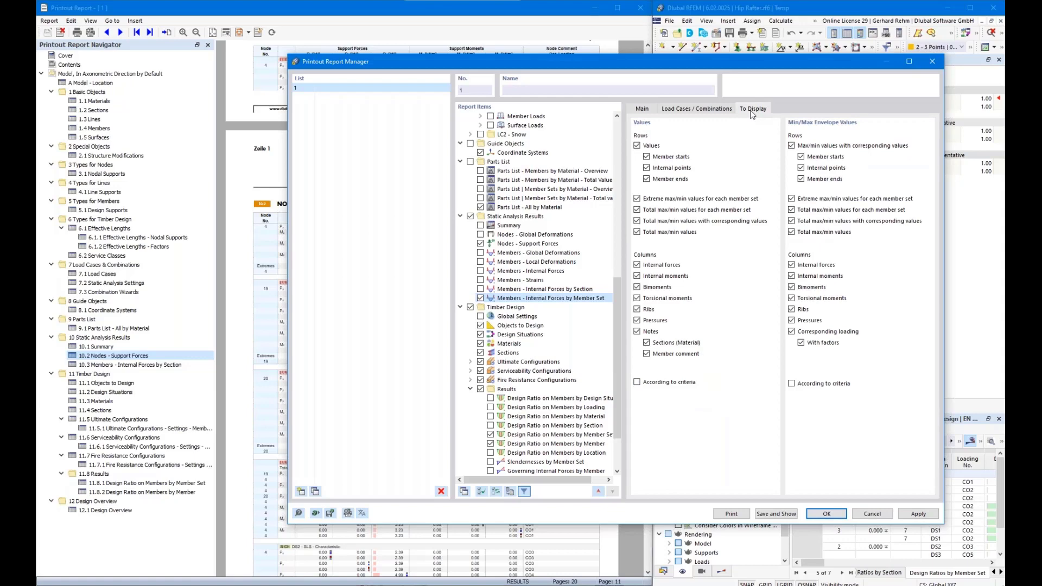
Exclude max/min rows with corresponding values and all three total max/min rows from the member set internal forces' envelope values, keeping member set extremes
click(791, 145)
click(792, 209)
click(791, 221)
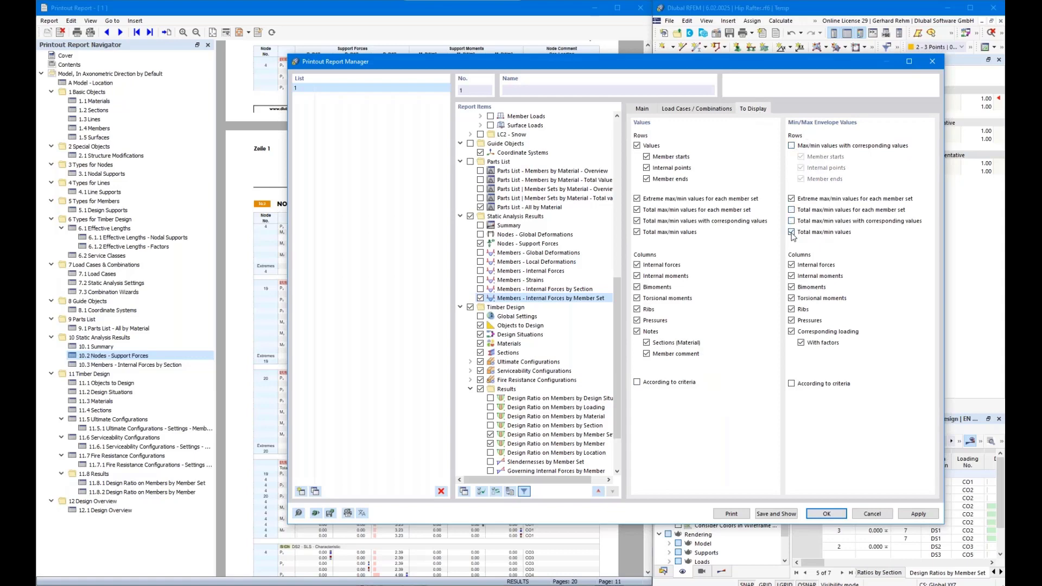
click(791, 232)
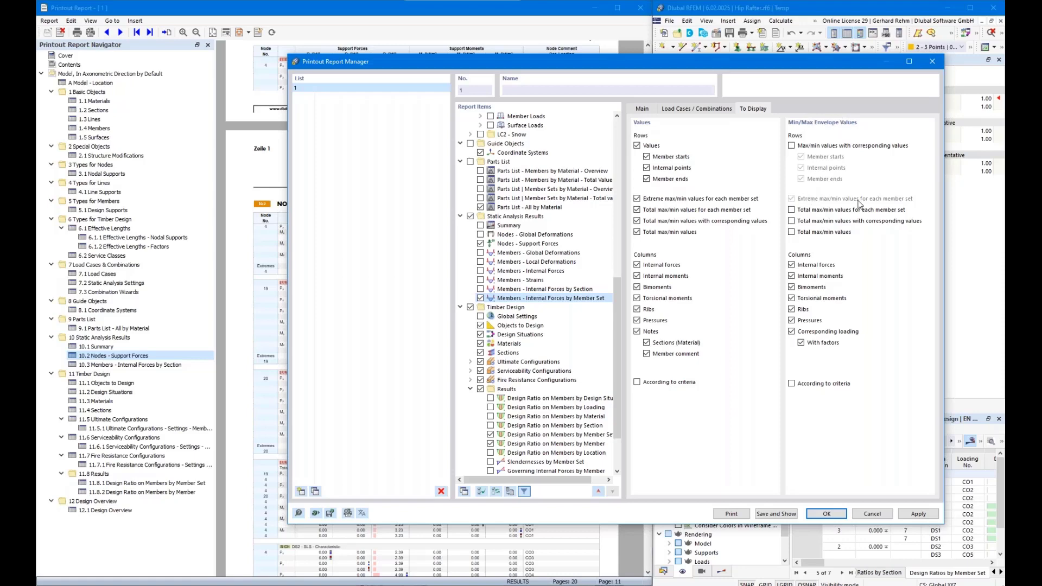
click(693, 110)
click(645, 110)
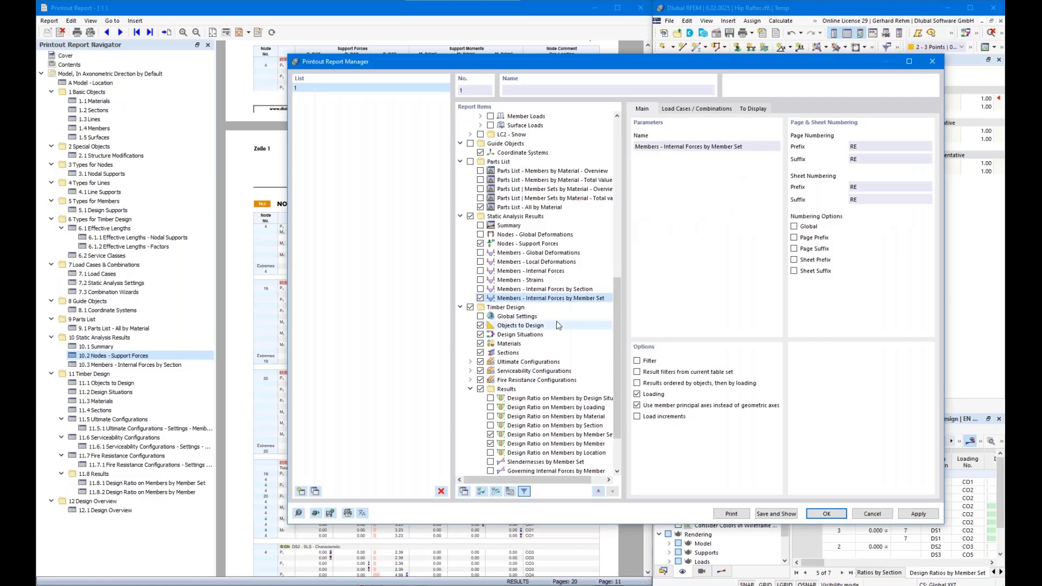
Exclude Ultimate Configurations and Fire Resistance Configurations from the Timber Design report items, checking the report's Timber Design chapter
scroll(556, 321, down, 2)
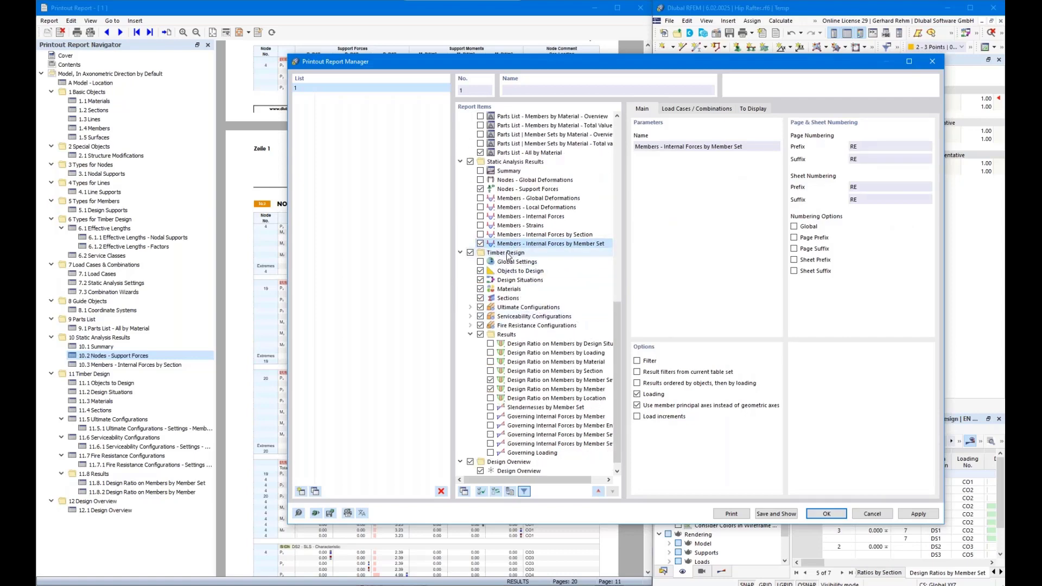
drag(382, 64, 732, 85)
scroll(350, 280, down, 4)
click(95, 383)
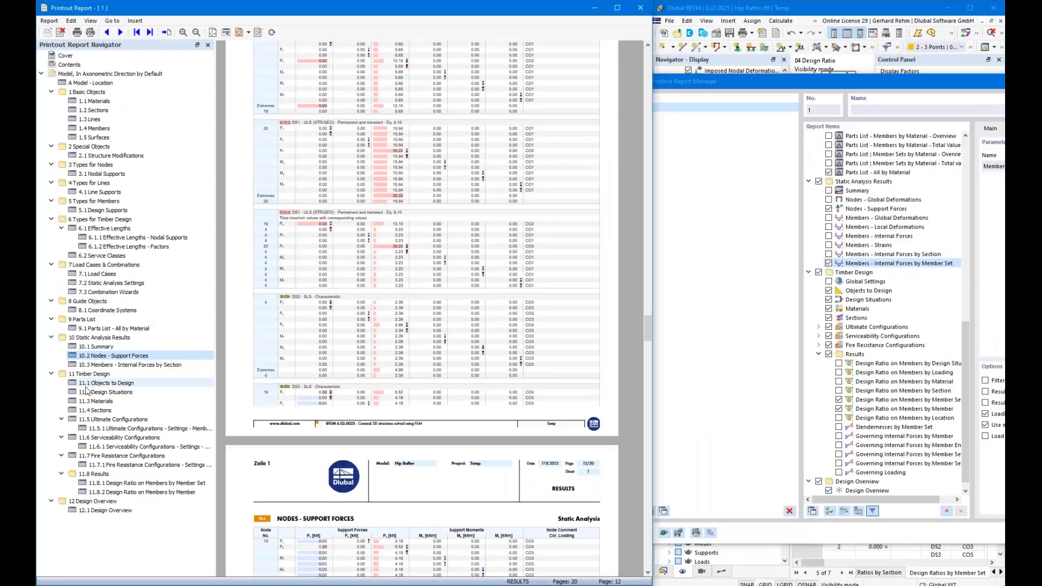
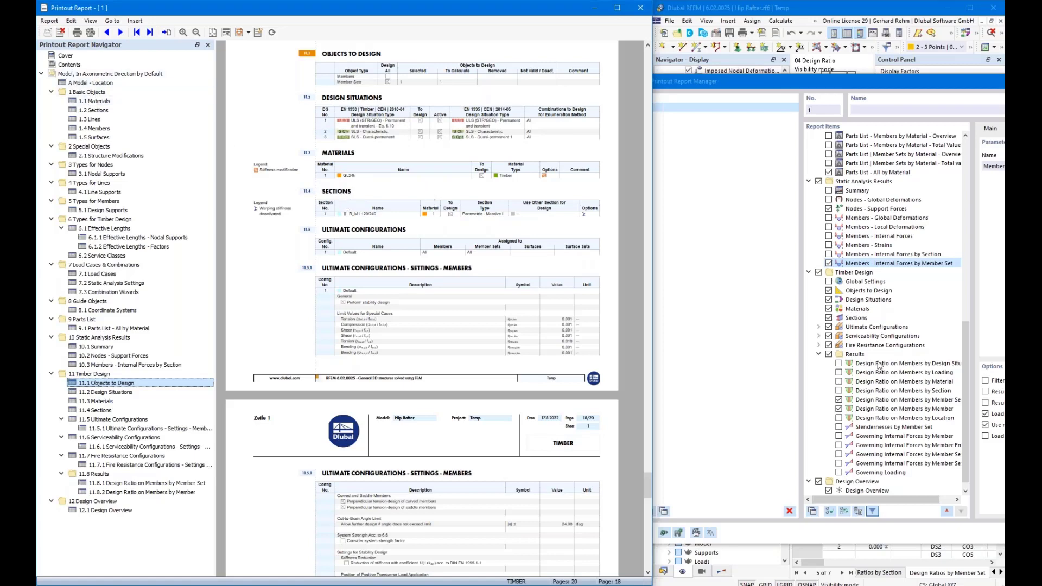
scroll(418, 203, down, 3)
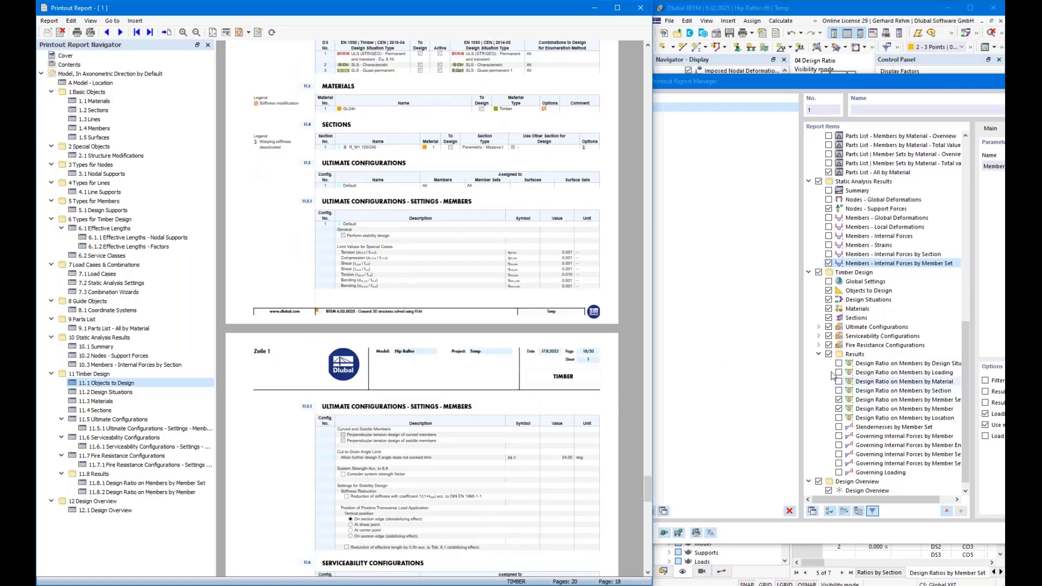
click(829, 328)
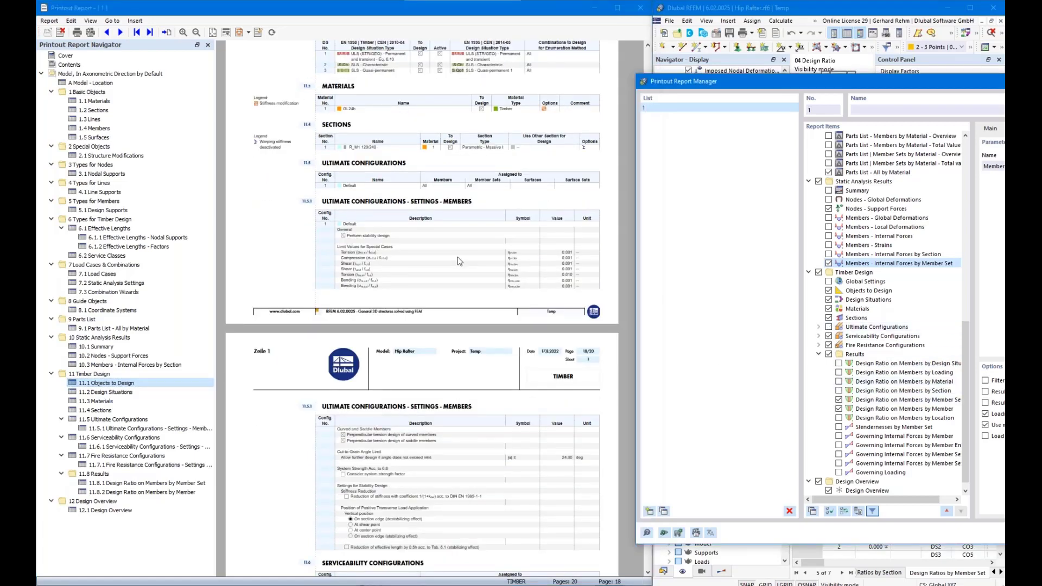
scroll(457, 261, down, 15)
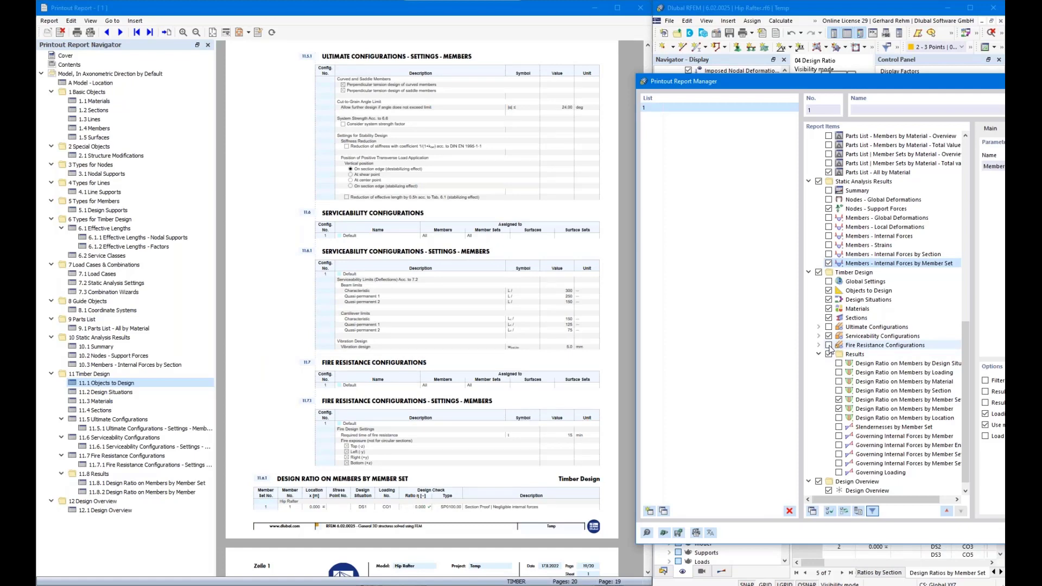
scroll(916, 412, down, 1)
scroll(312, 193, down, 10)
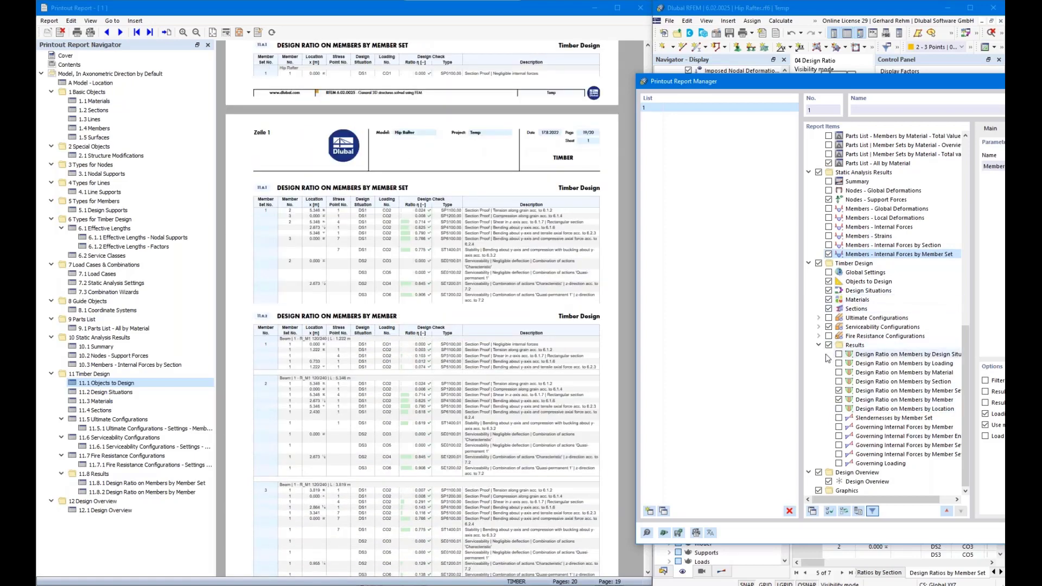
Exclude Design Ratio on Members by Member, and give Design Ratio on Members by Member Set a design check ratio filter of 0.01
click(839, 391)
drag(745, 81, 388, 84)
click(630, 408)
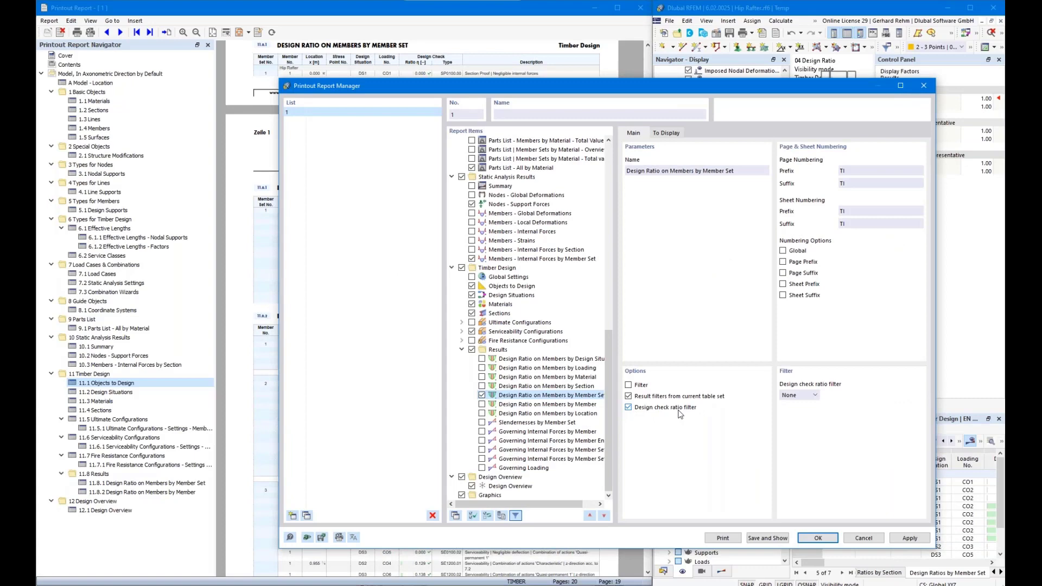
click(798, 396)
click(793, 424)
text(0,01)
click(775, 405)
Remove the Member, Location, Stress Point, Design Situation and Design Check Type columns from Design Ratio on Members by Member Set
click(666, 134)
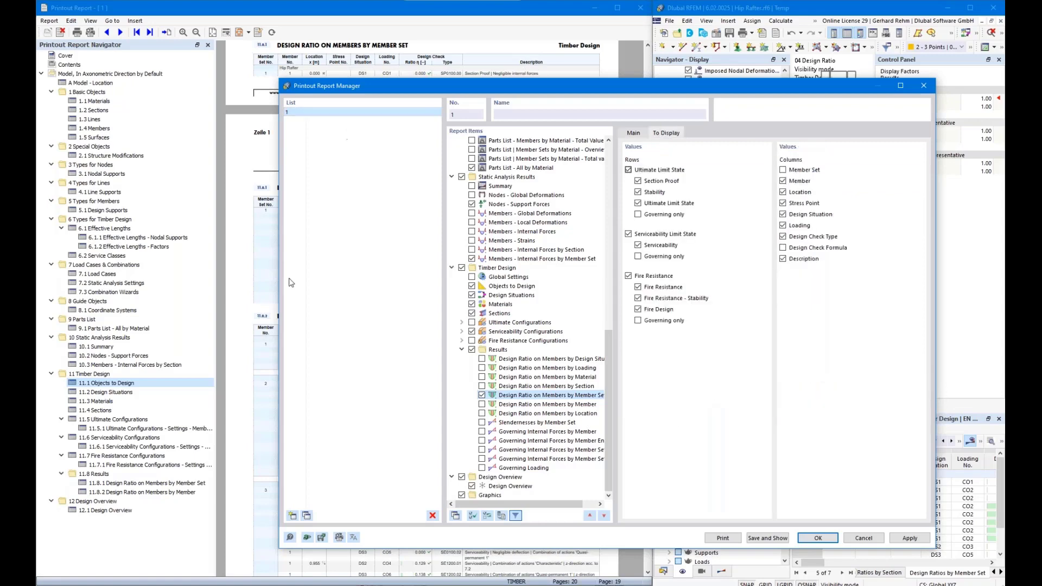
click(308, 356)
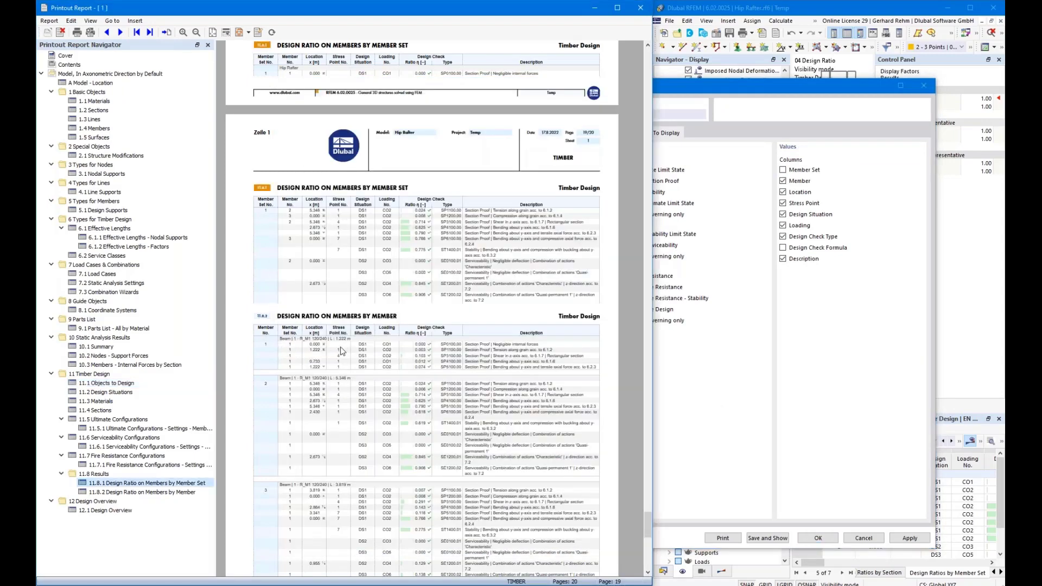
click(782, 180)
click(783, 192)
click(782, 203)
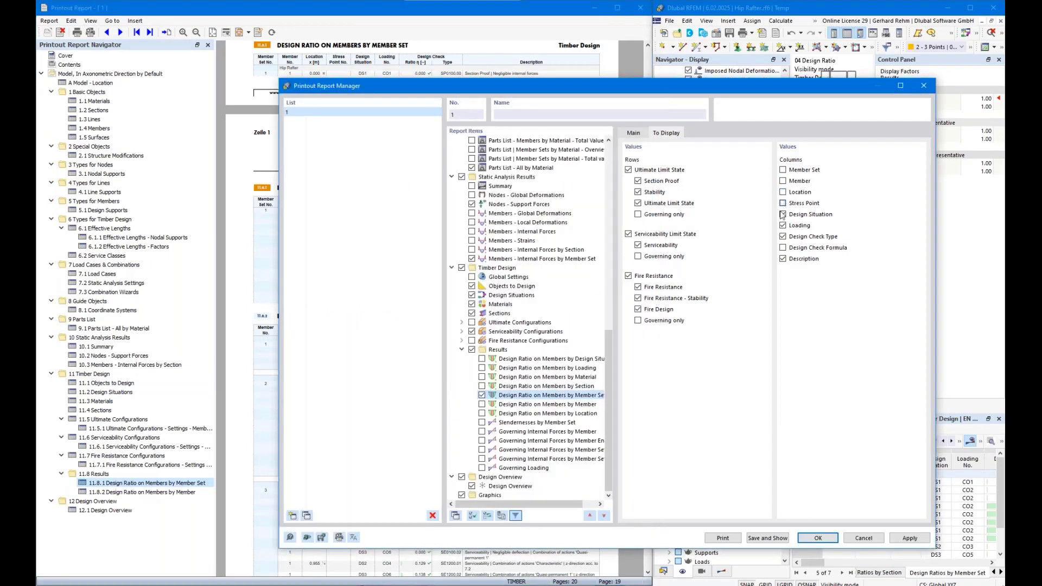
click(783, 215)
click(783, 236)
click(783, 237)
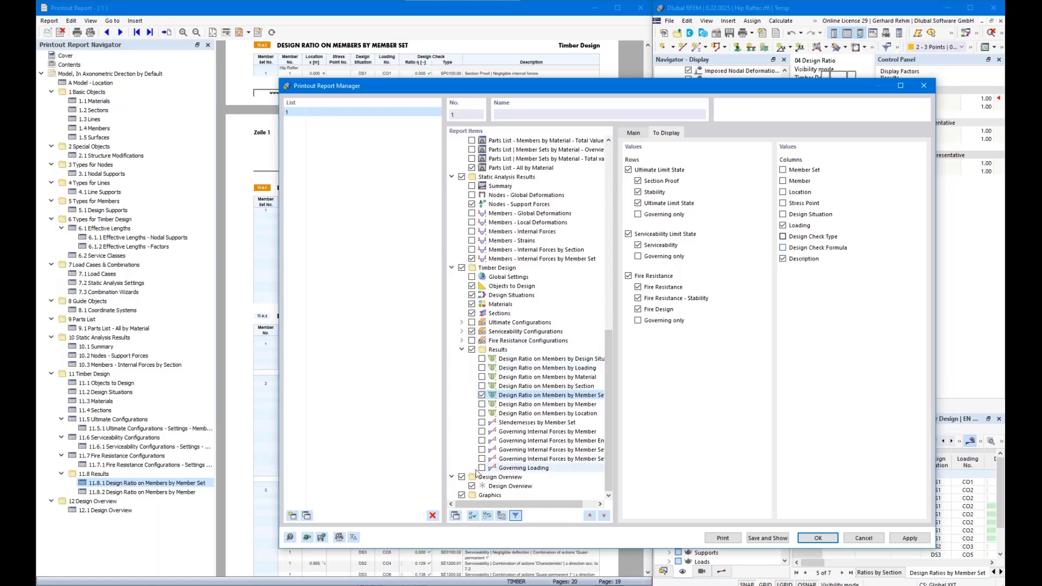
Exclude Design Overview from the report items, and save and show the updated report
click(462, 478)
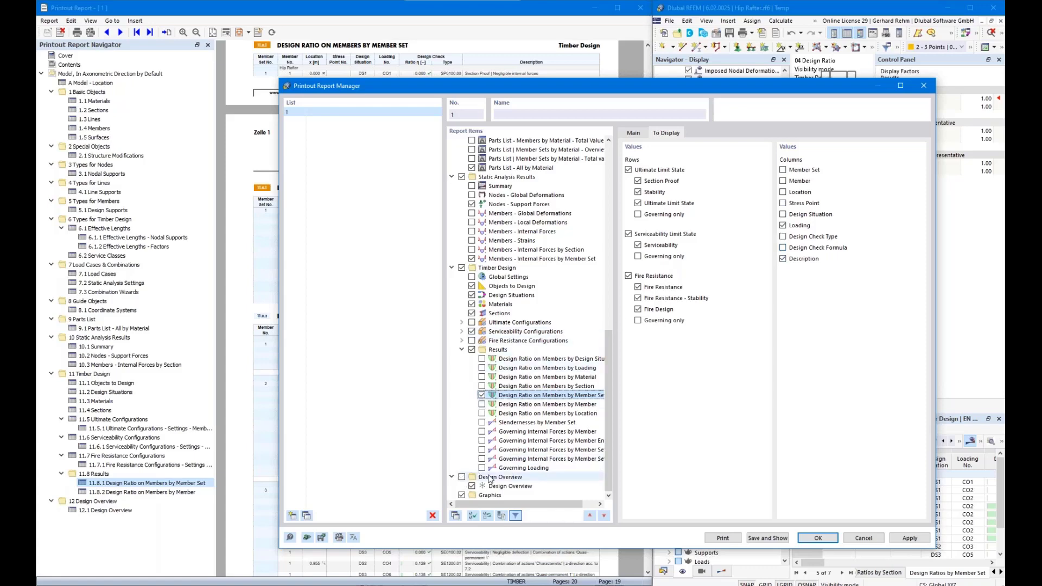
click(758, 540)
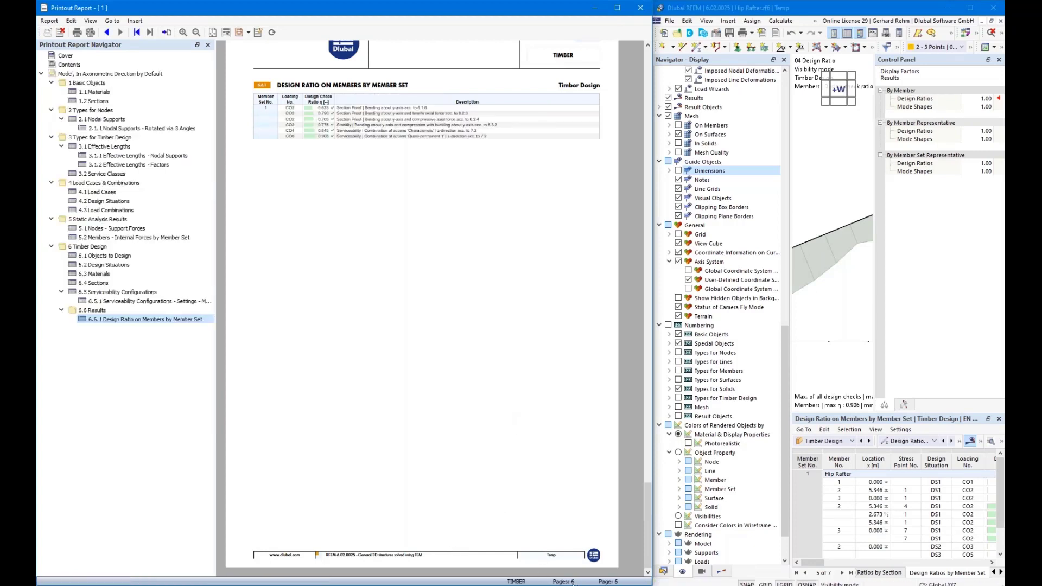
Review the regenerated report from the timber design results back through the static analysis results to the cover and contents pages
scroll(439, 385, up, 5)
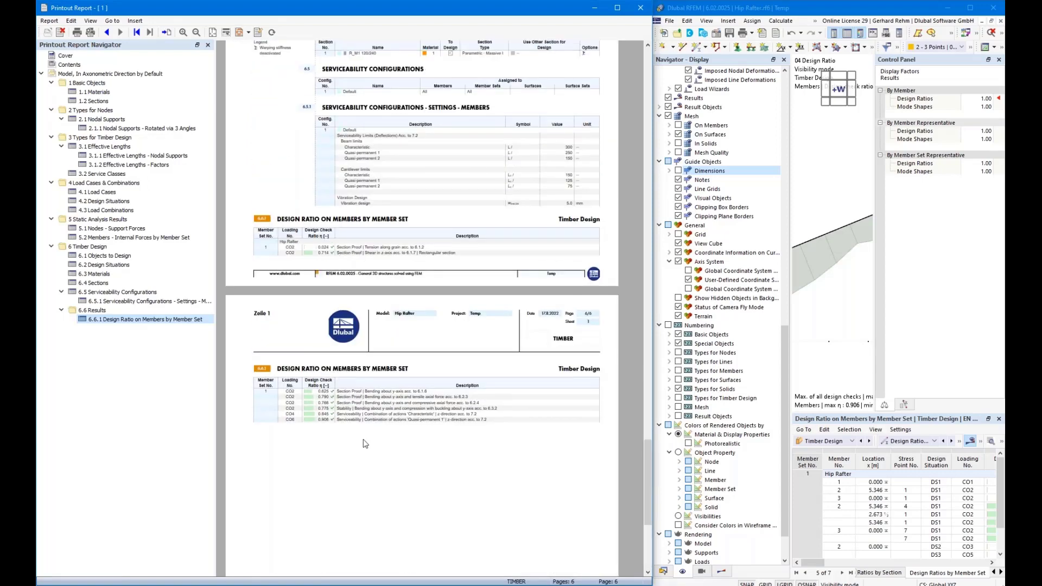
scroll(369, 432, up, 3)
scroll(371, 441, up, 6)
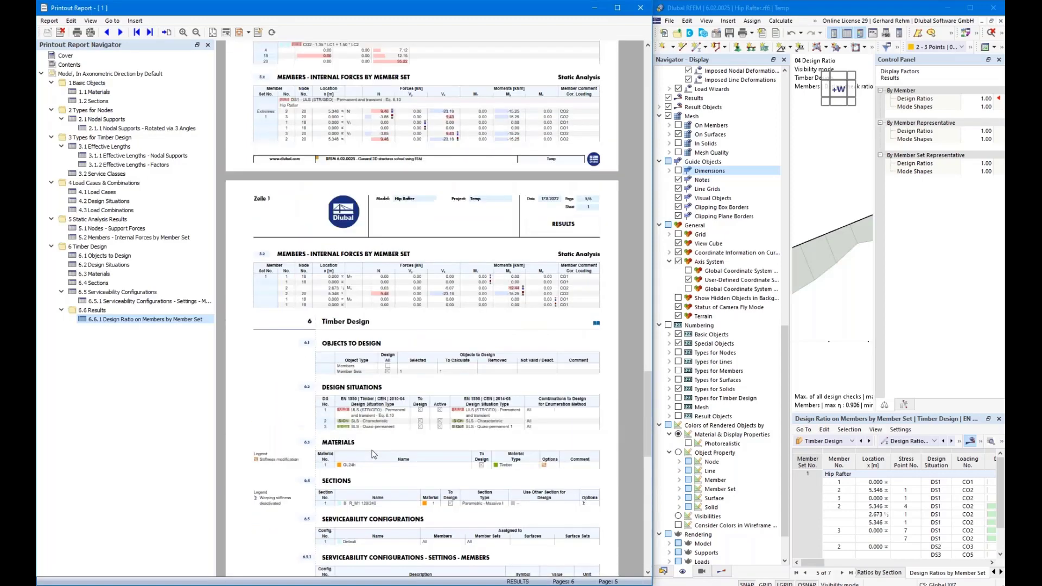
scroll(438, 272, up, 4)
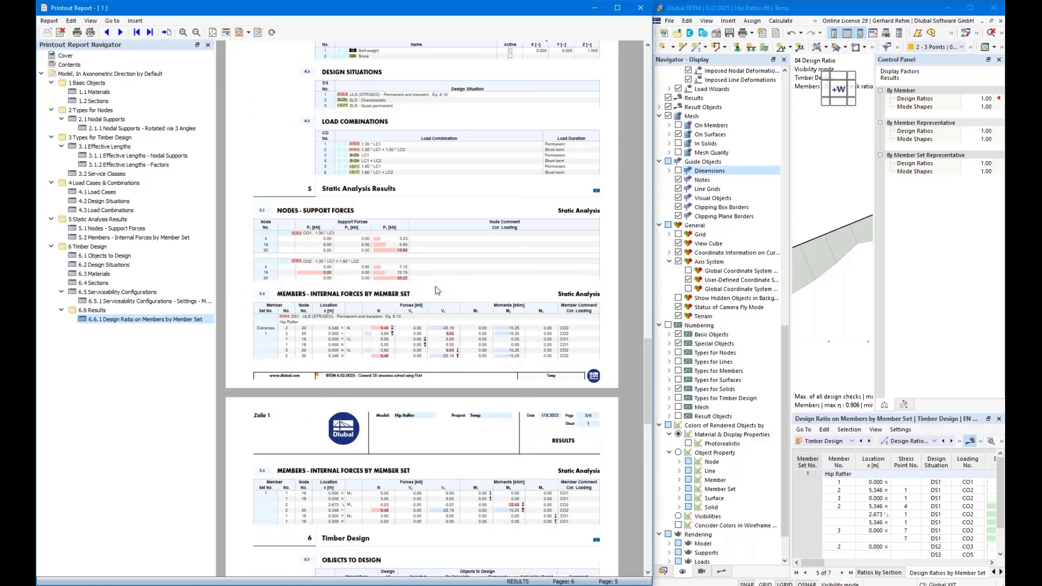
scroll(434, 325, up, 6)
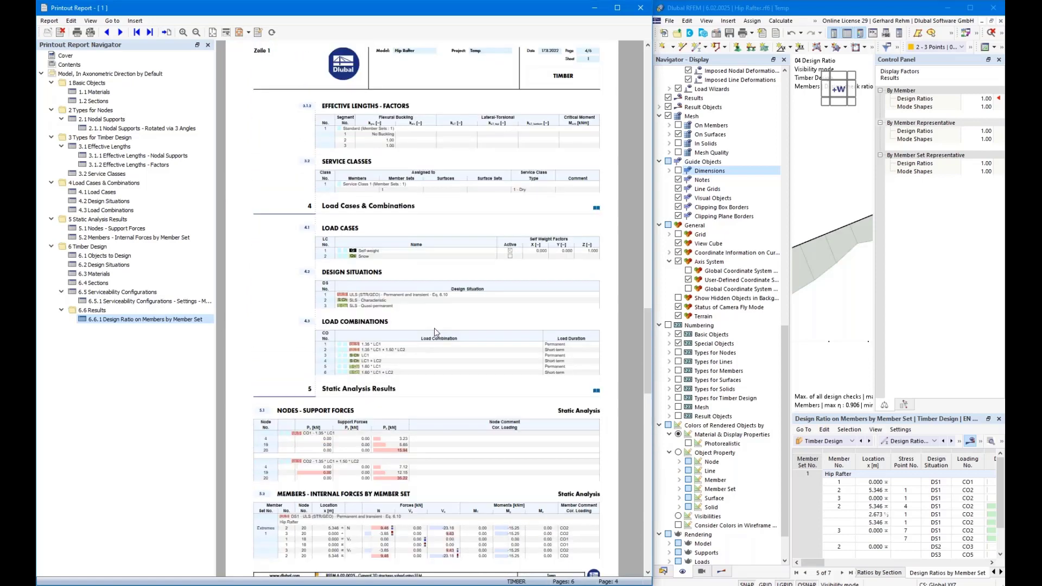
drag(645, 326, 639, 107)
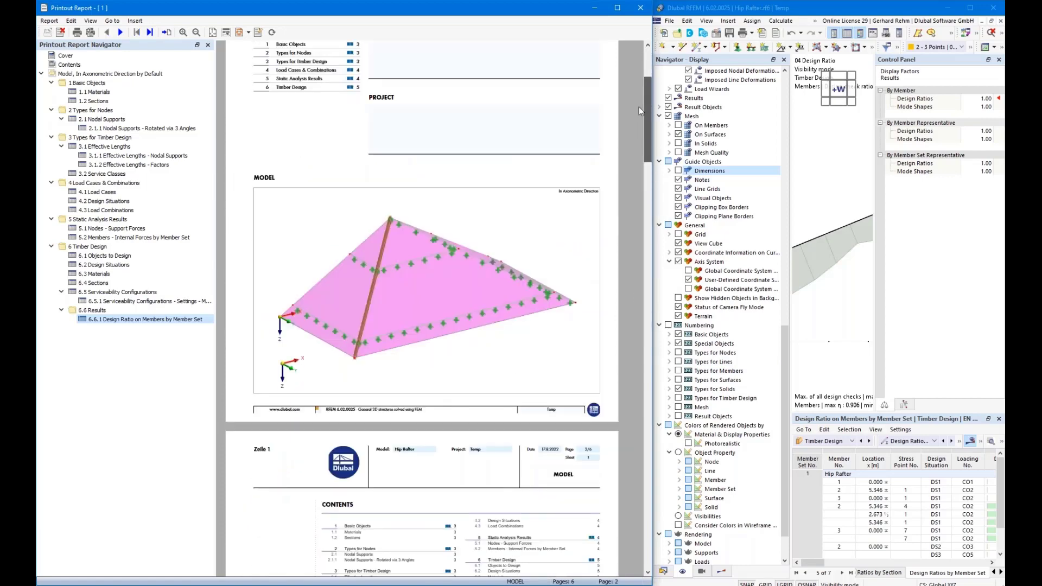
drag(640, 106, 640, 110)
scroll(642, 128, down, 2)
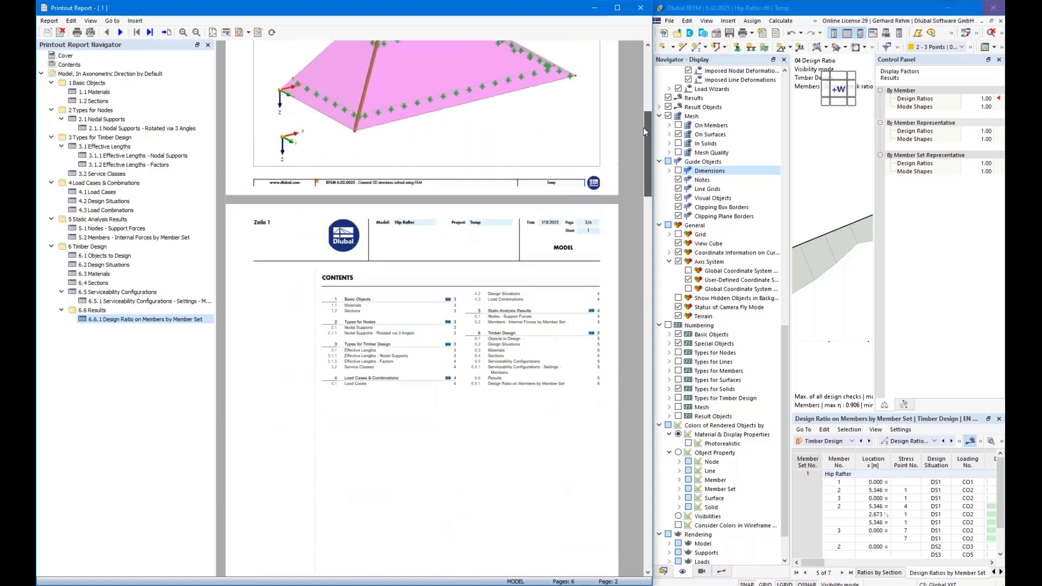
scroll(643, 127, up, 3)
drag(643, 114, 642, 96)
scroll(335, 222, down, 5)
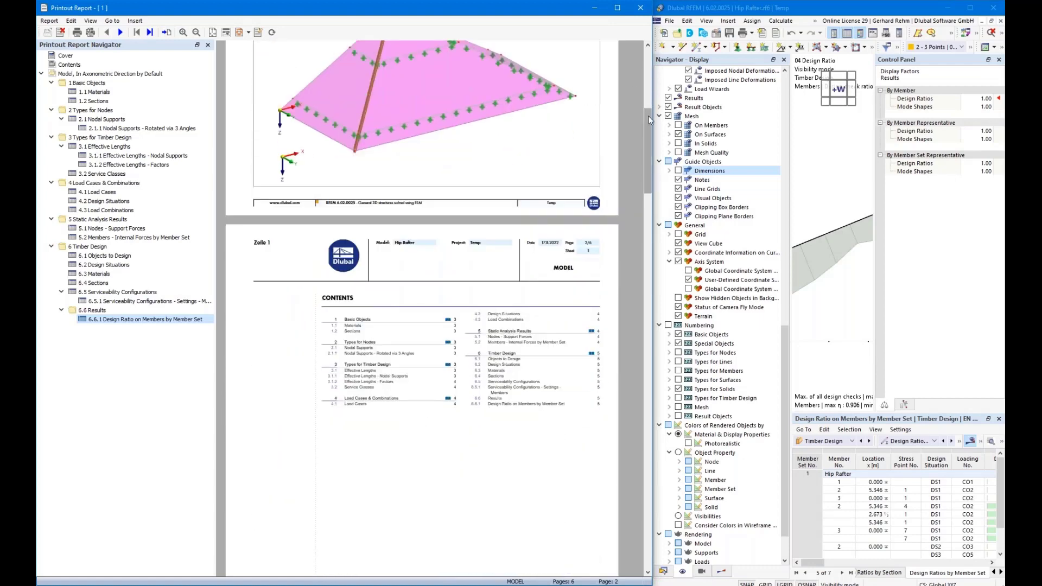
drag(648, 118, 642, 153)
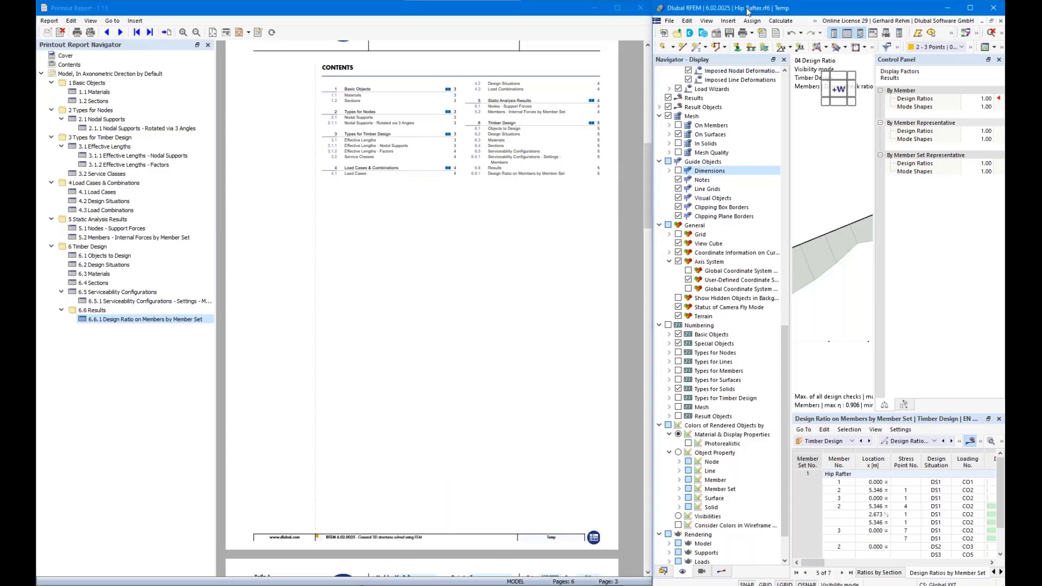
Switch to the RFEM model window, maximise it and activate the user-defined view 01 Geometry
drag(747, 11, 877, 106)
double_click(878, 107)
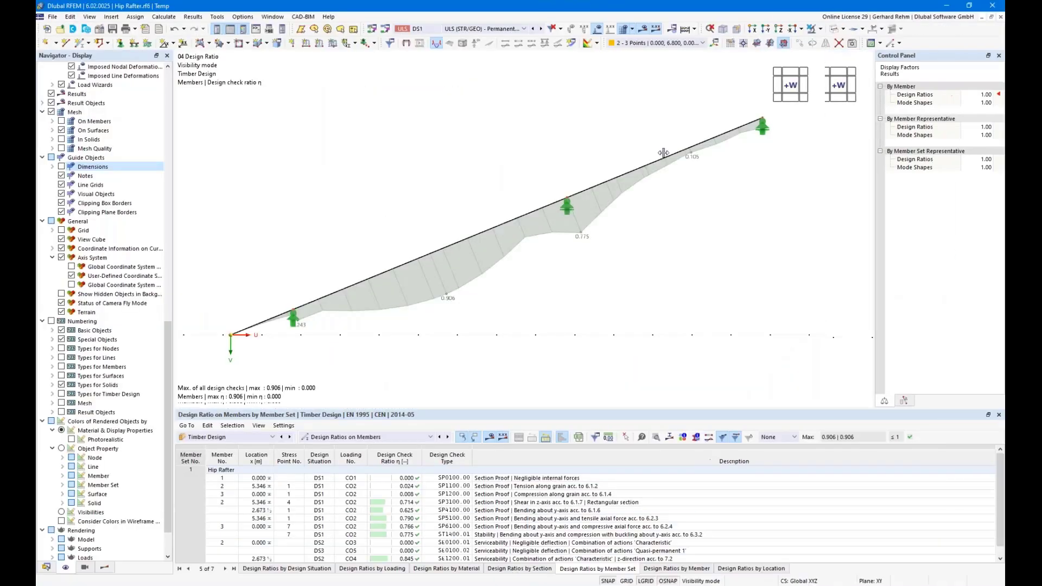
click(84, 567)
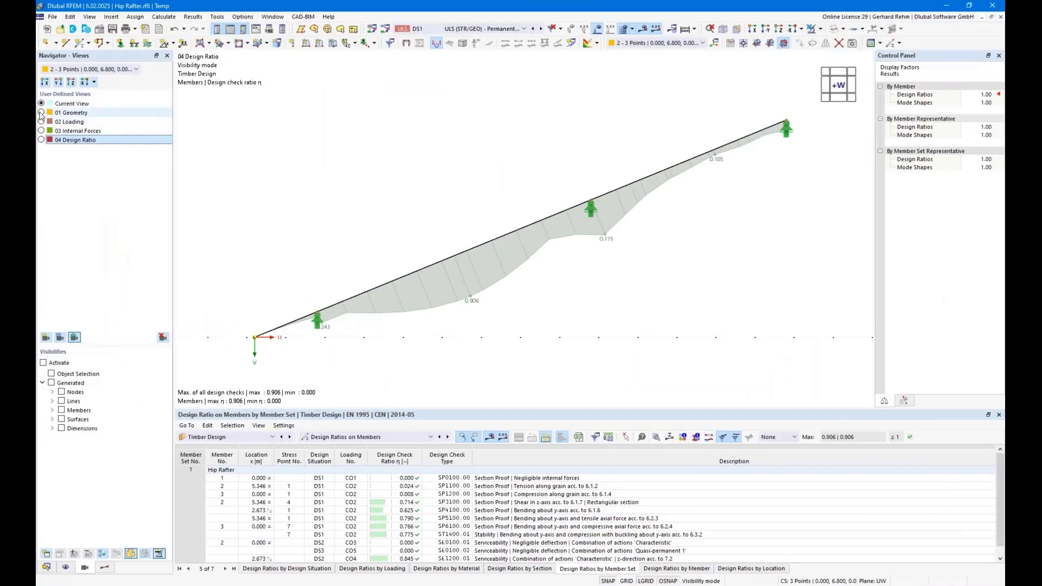
click(41, 114)
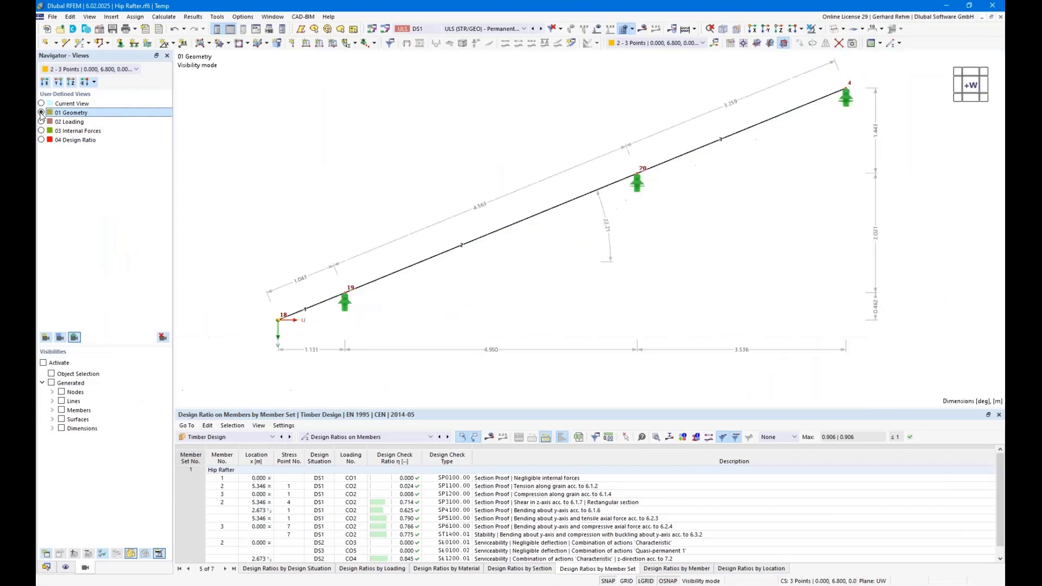
Start sending the current graphic to the printout report, refresh its preview and give the picture the custom name Geometry
click(135, 29)
click(142, 54)
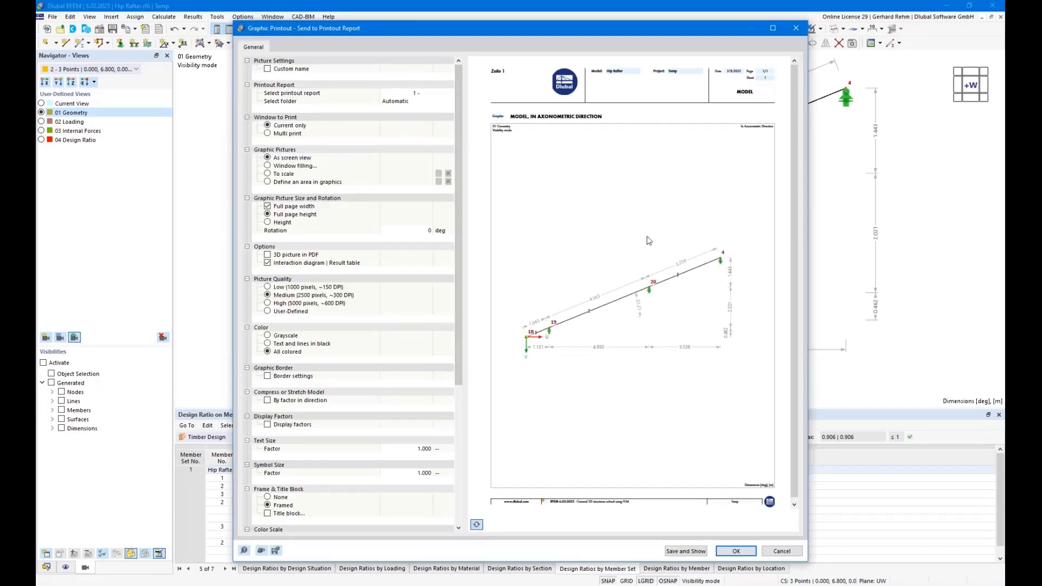
click(477, 526)
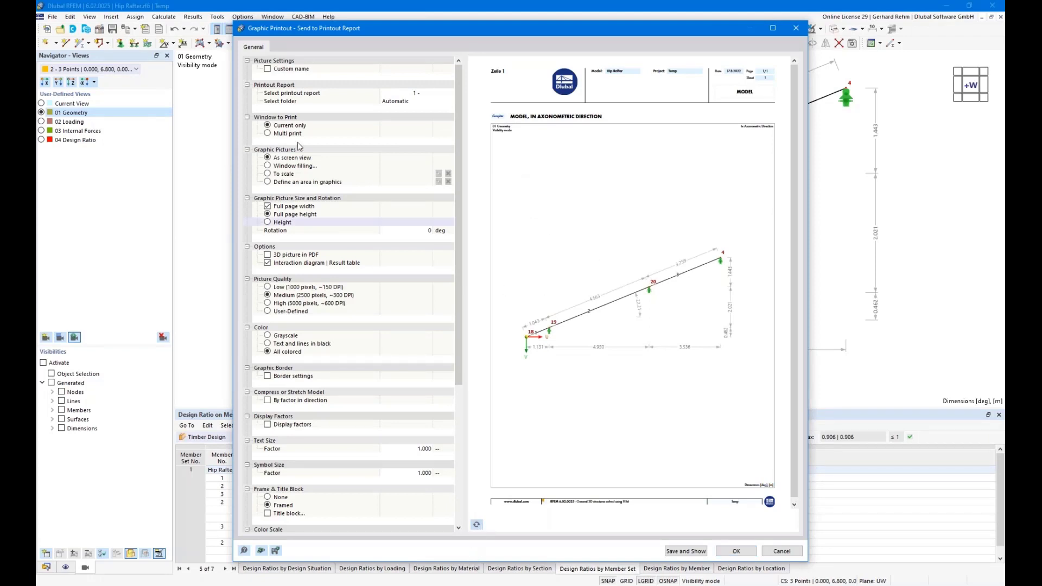
click(268, 69)
click(405, 68)
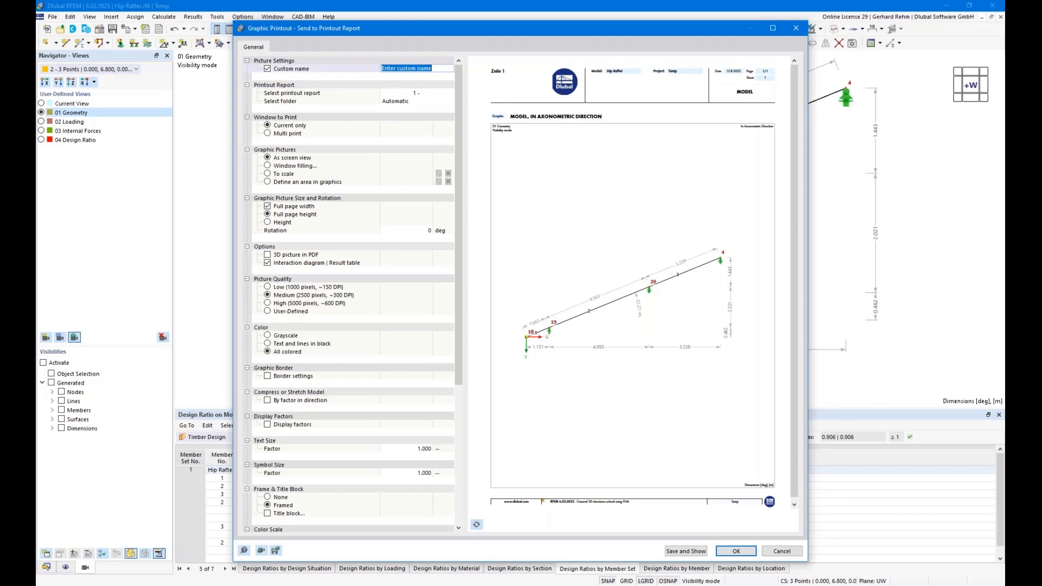
text(Geometry)
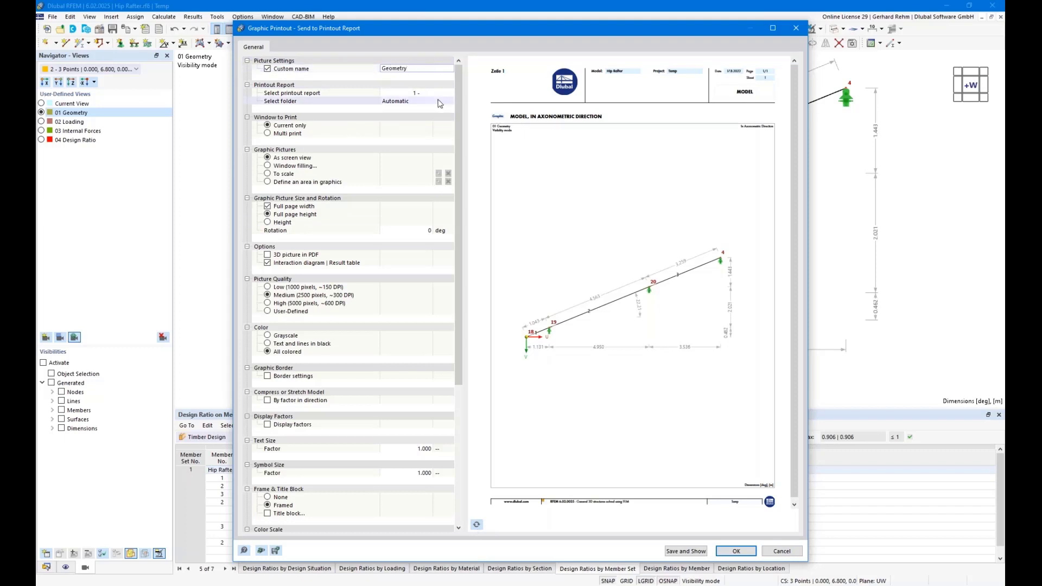
Set the graphic picture to window filling, with its height defined by a height ratio of 33 %
click(279, 166)
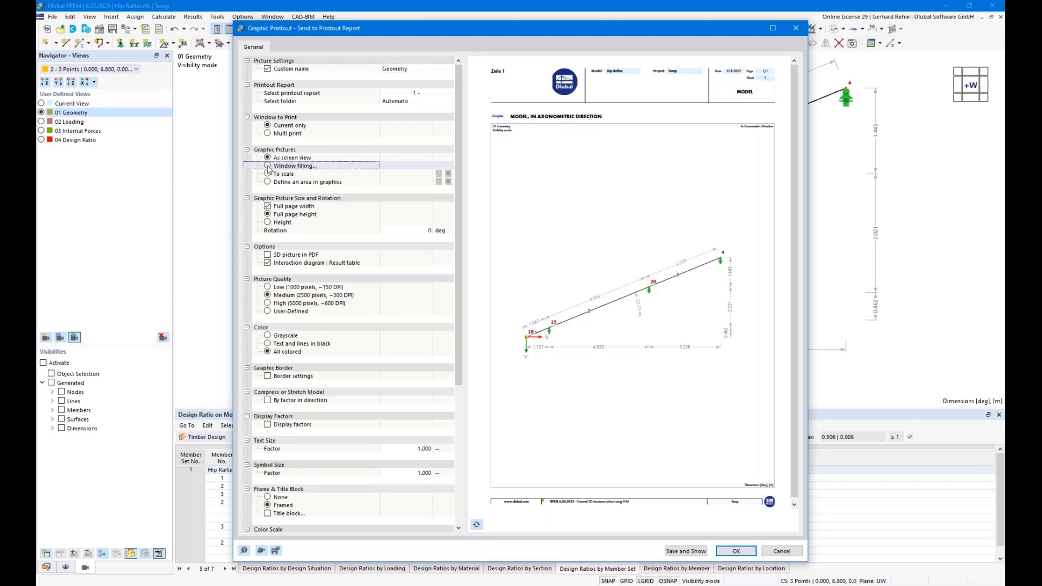
click(267, 223)
click(420, 230)
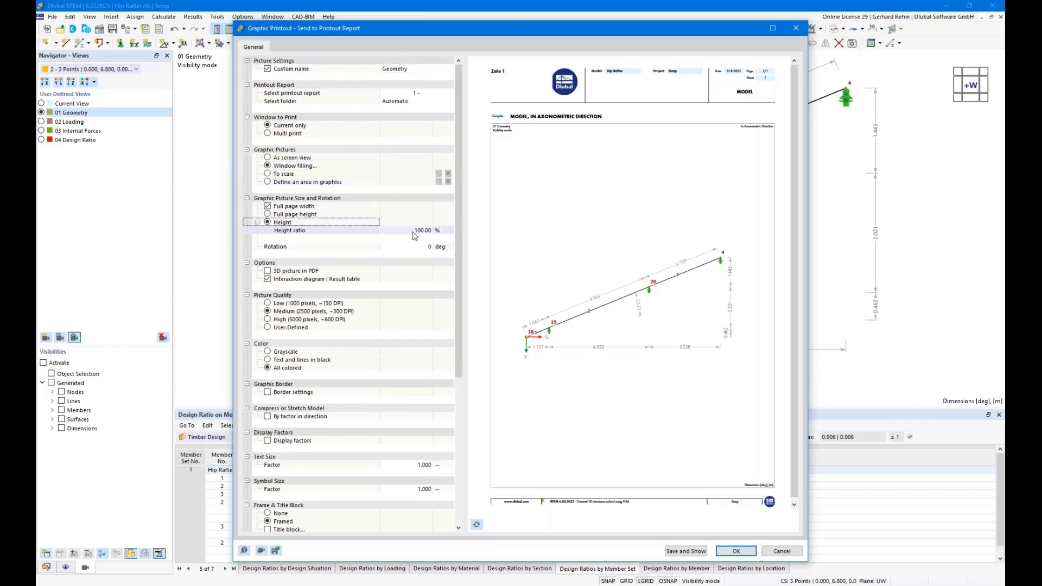
text(33)
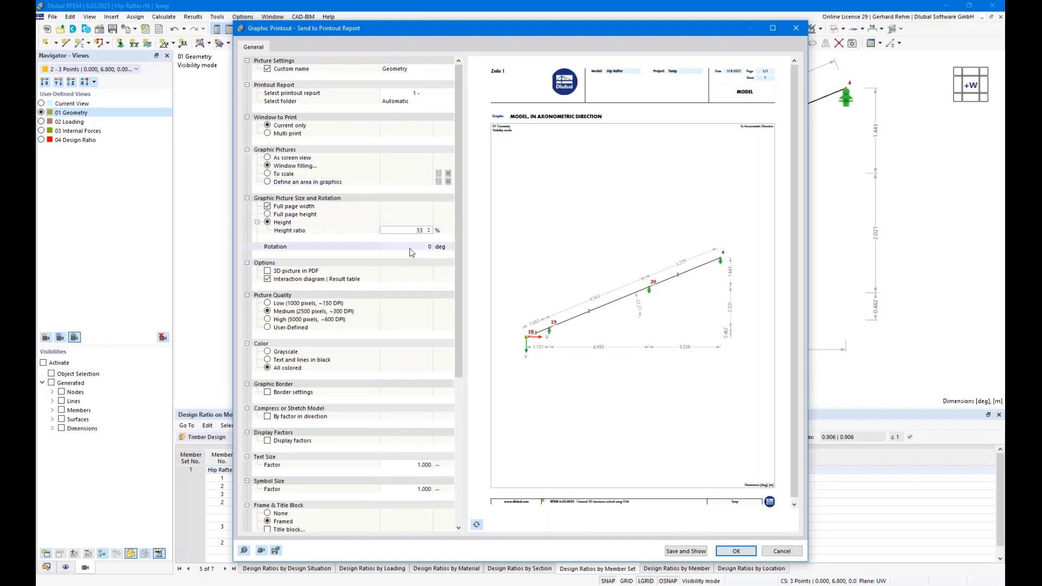
Refresh the picture preview and send the Geometry graphic to the printout report
click(476, 524)
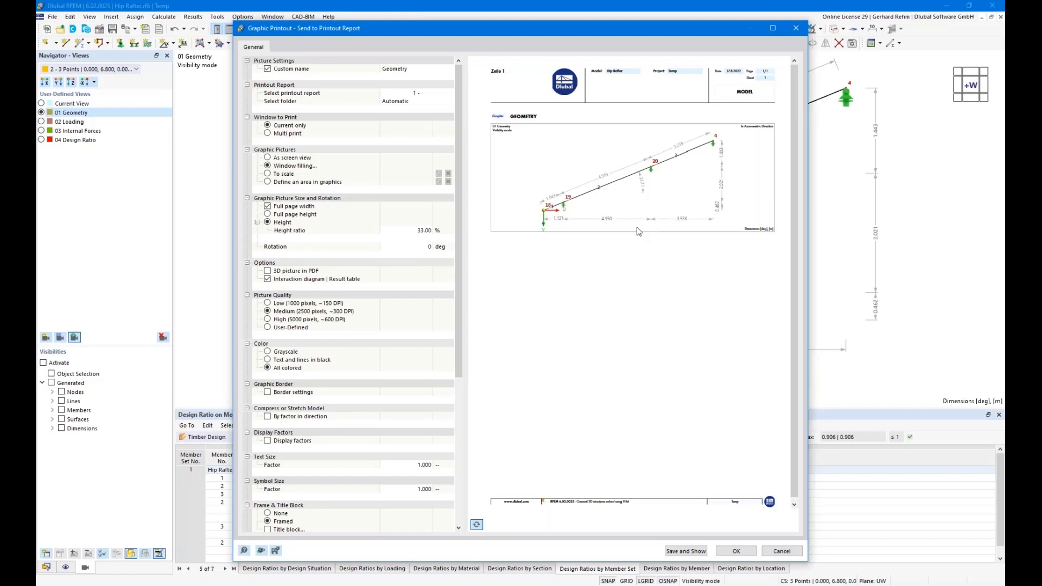
click(726, 552)
Activate the user-defined view 02 Loading and send its graphic to the report with the custom name Loads LC1
click(42, 122)
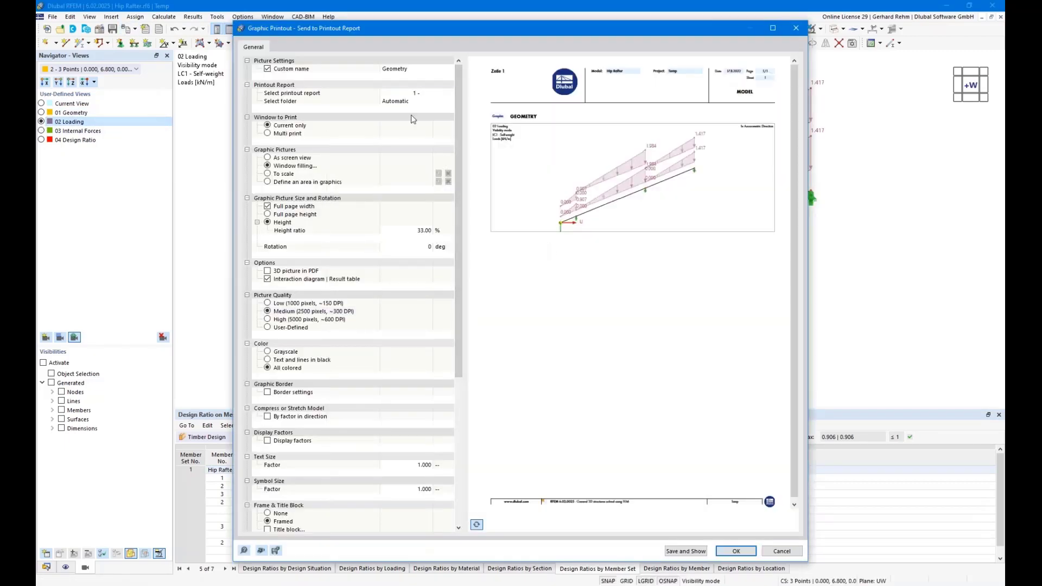
click(403, 72)
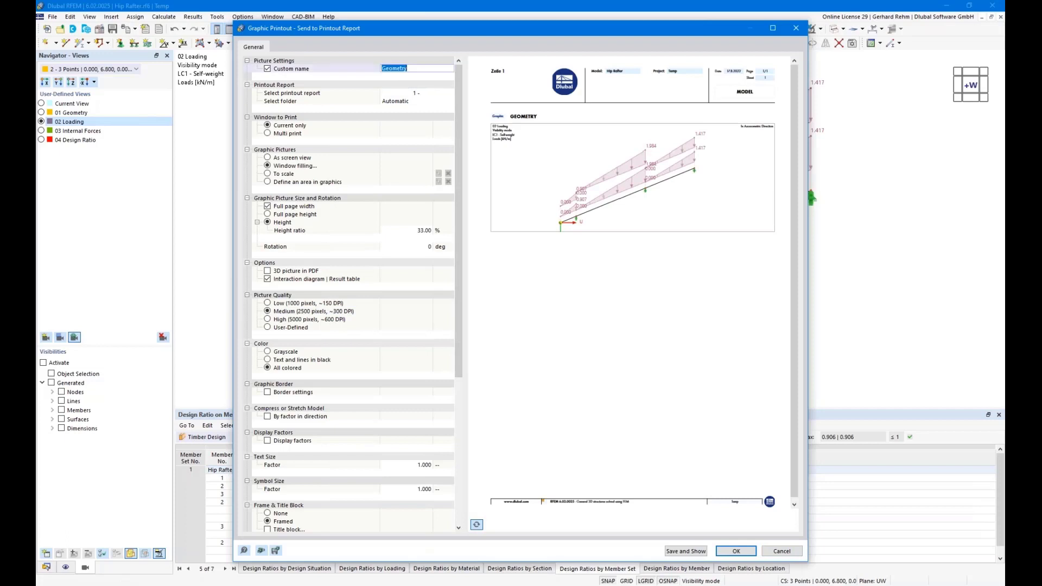
text(Loads LC1)
key(Return)
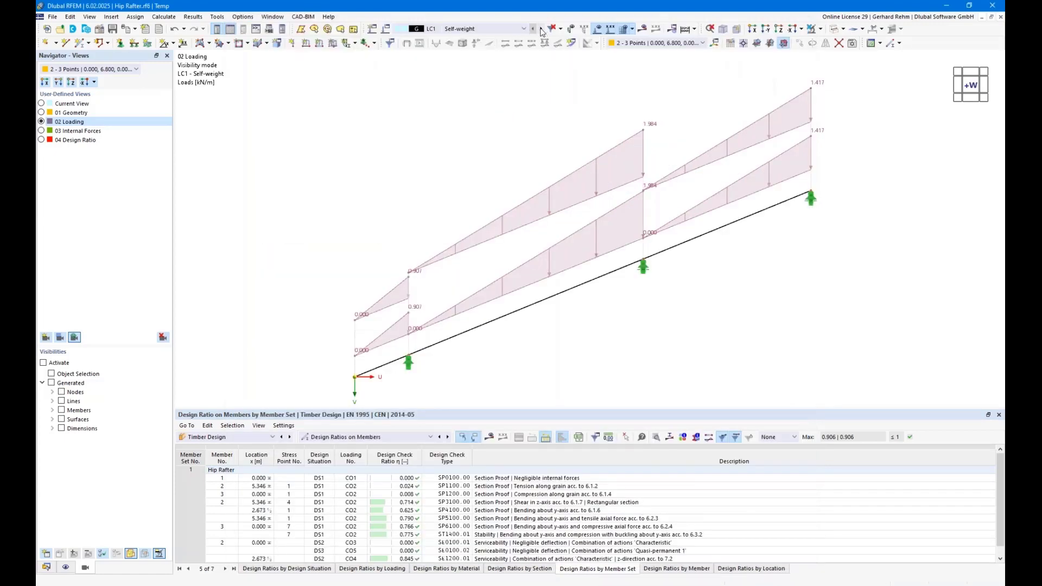
Display load case LC2 - Snow and send its graphic to the report with the custom name Loads LC2
click(541, 29)
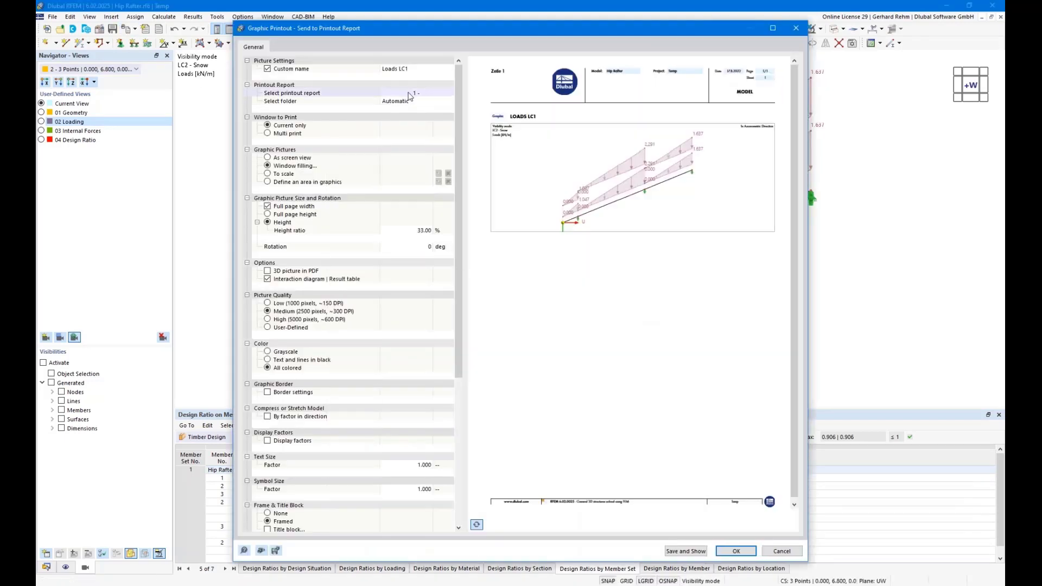
click(416, 69)
key(BackSpace)
text(2)
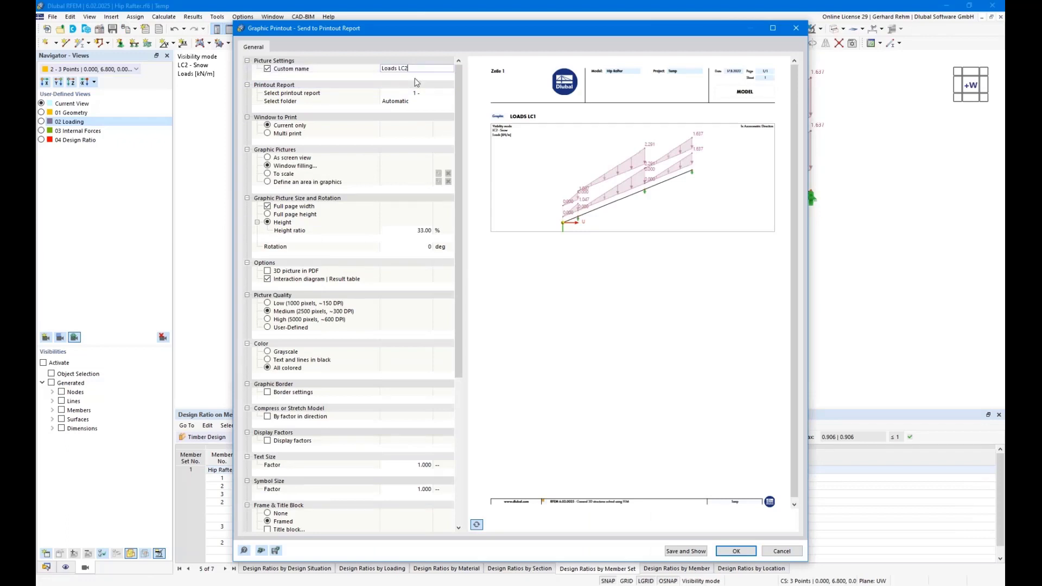
click(734, 552)
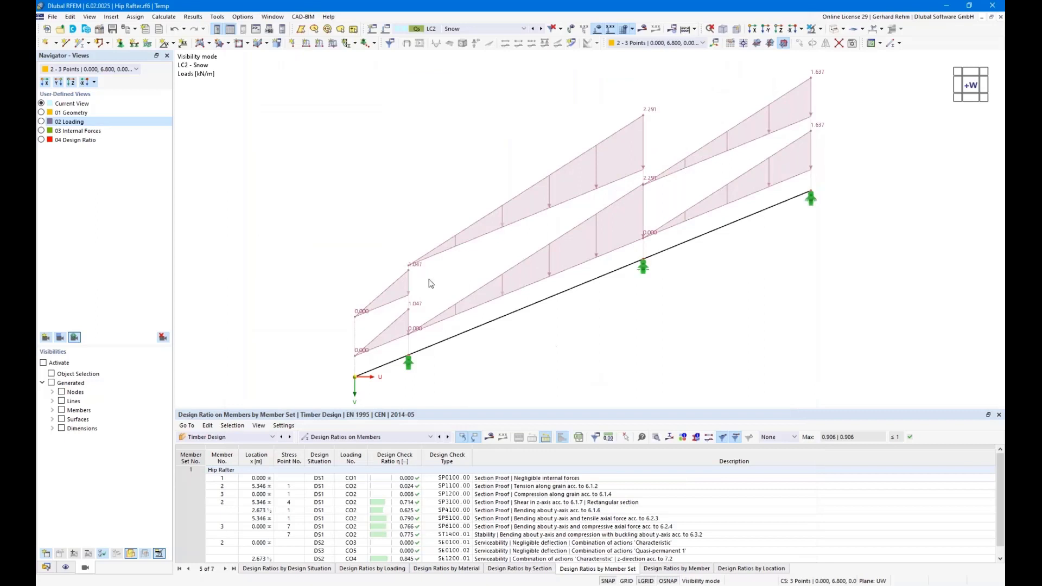
Activate the user-defined view 03 Internal Forces and display the members' axial force N
click(42, 131)
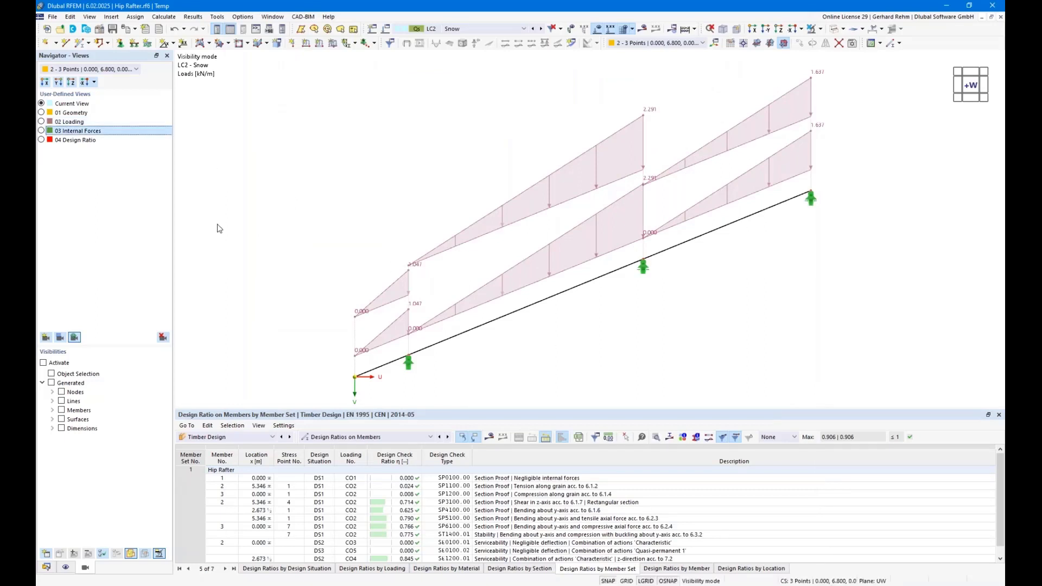
click(109, 567)
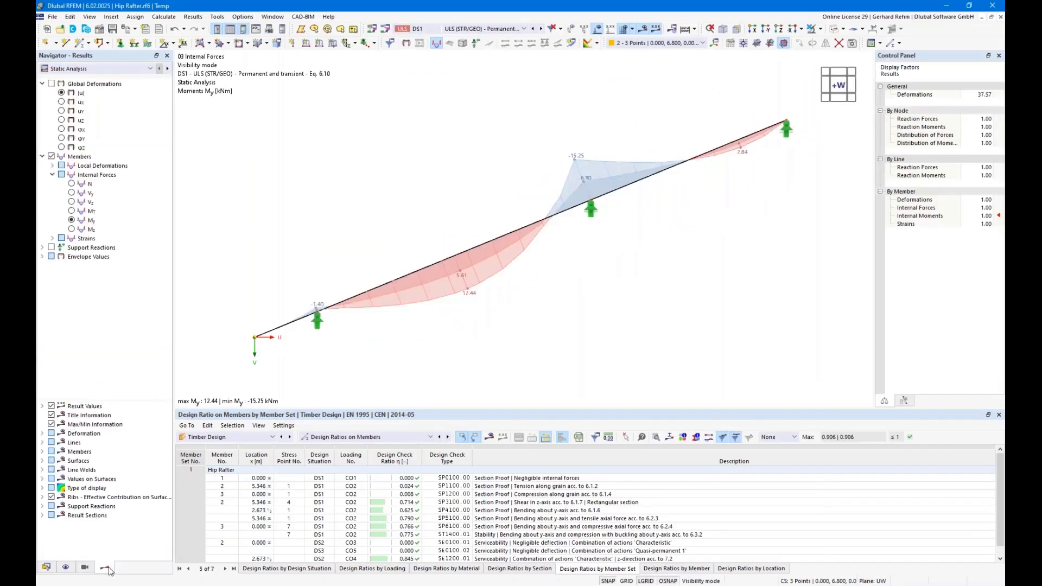
click(71, 184)
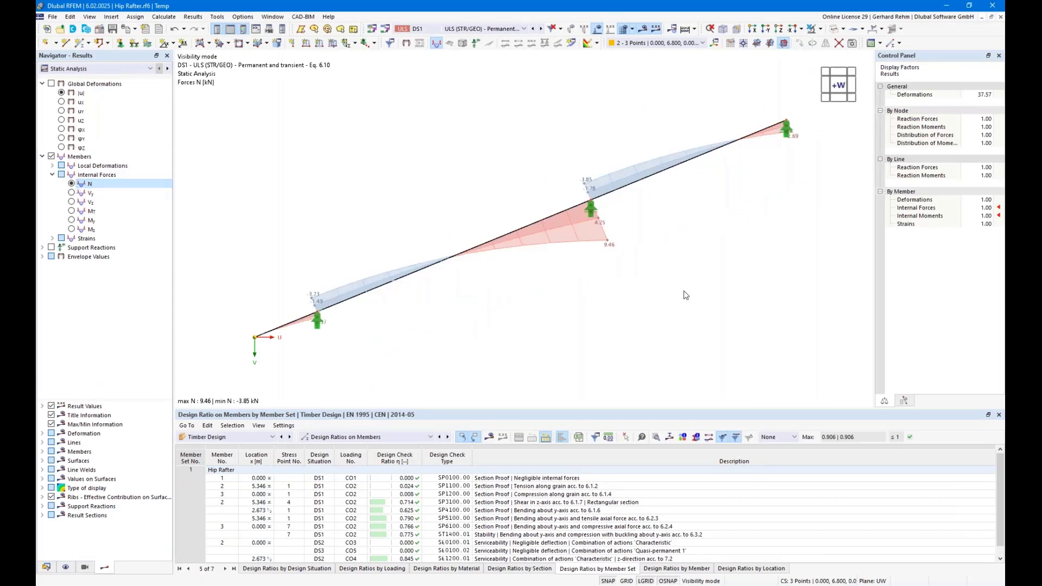
Open two additional windows of the hip rafter model and tile all three windows one above another
scroll(617, 293, down, 2)
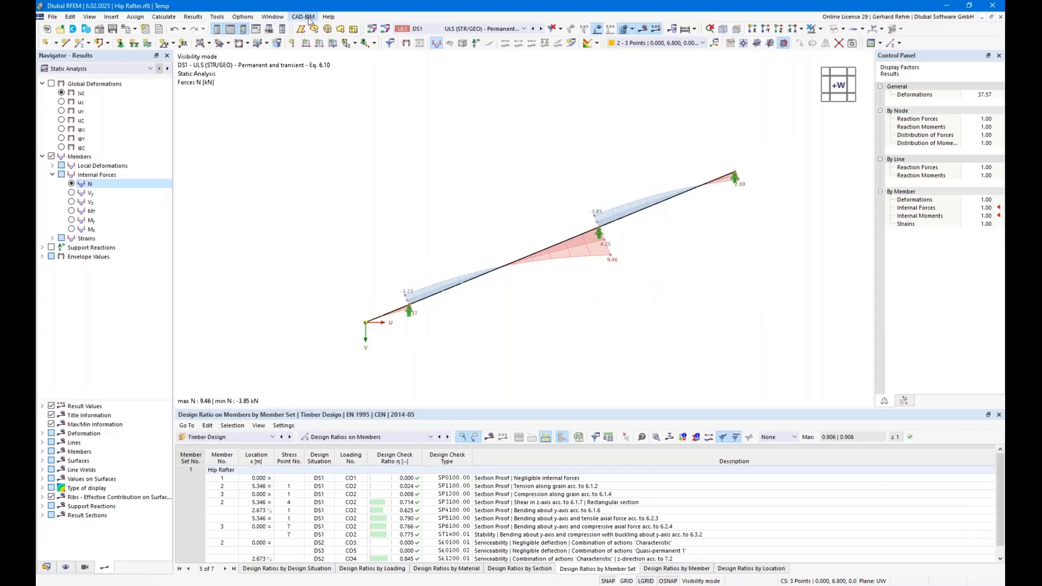
click(273, 18)
click(277, 29)
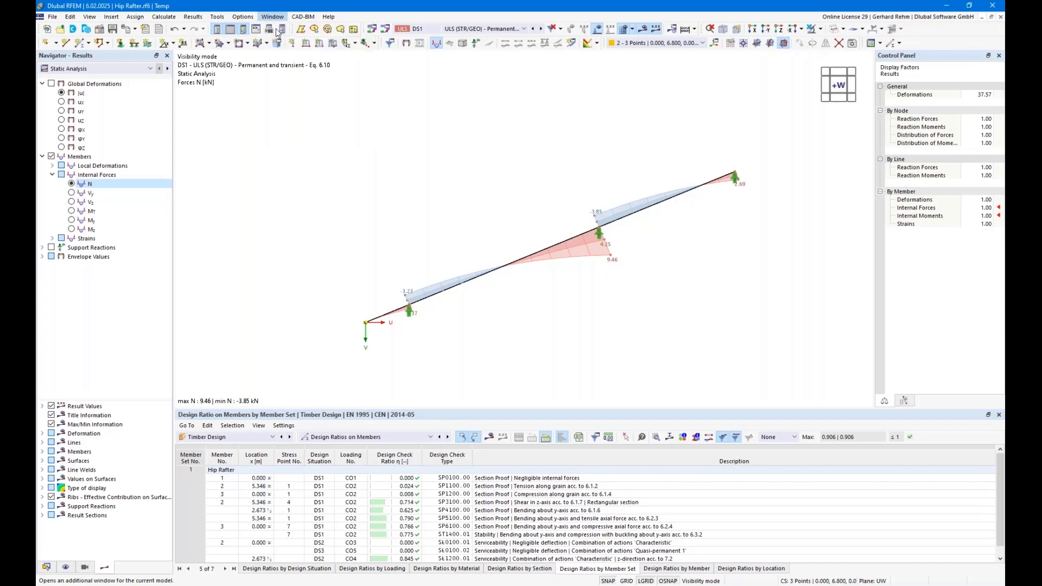
click(273, 18)
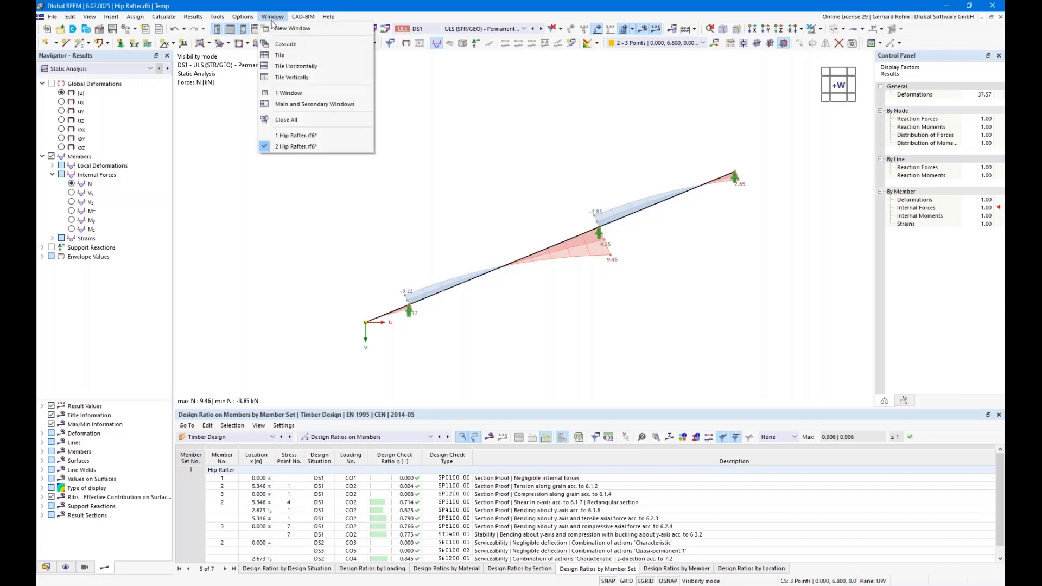
click(274, 18)
click(273, 18)
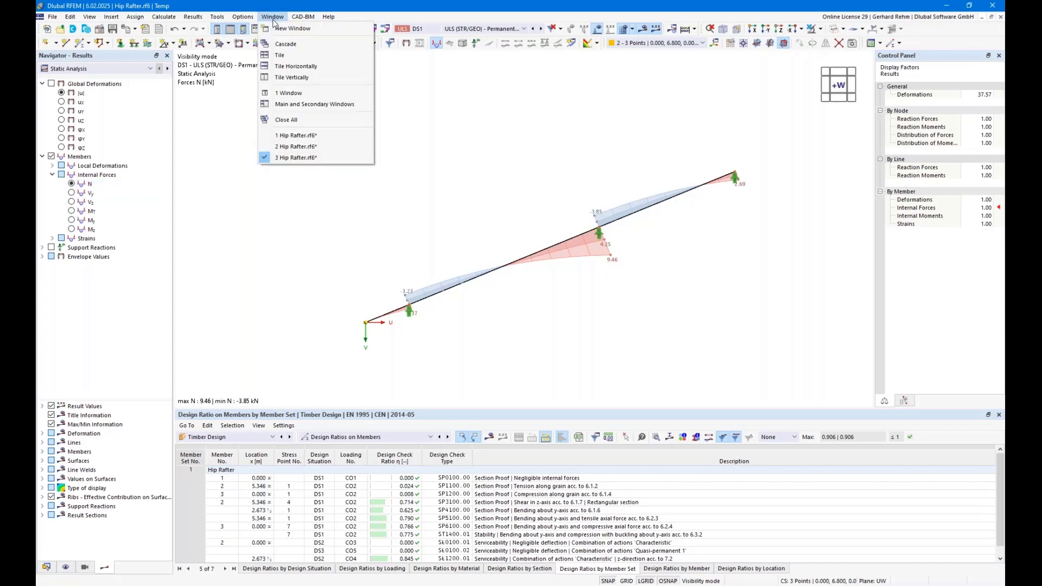
click(297, 77)
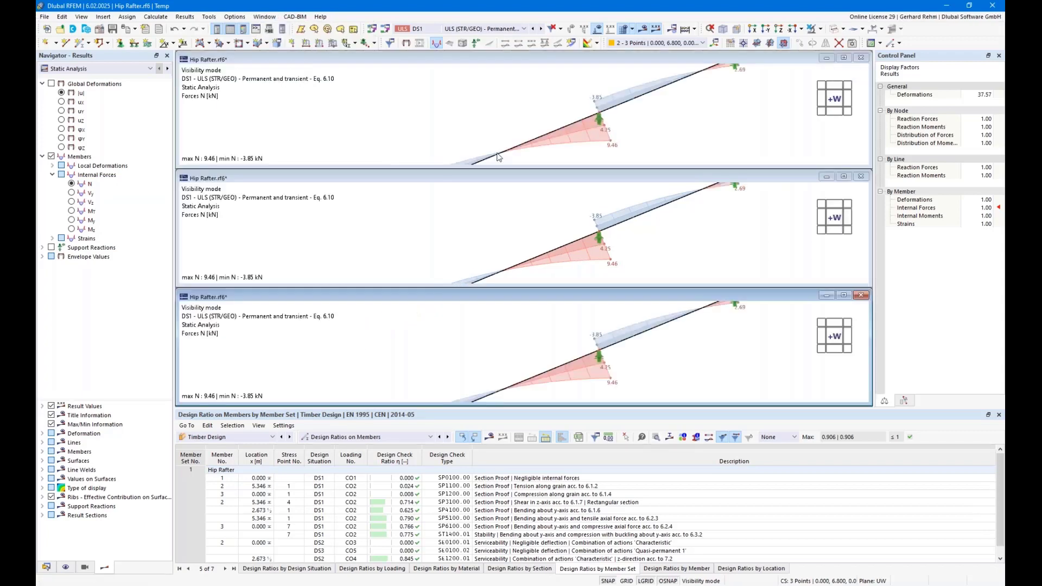
Fit the rafter into the three windows, showing N in the first, Vz in the second and My in the third
click(540, 120)
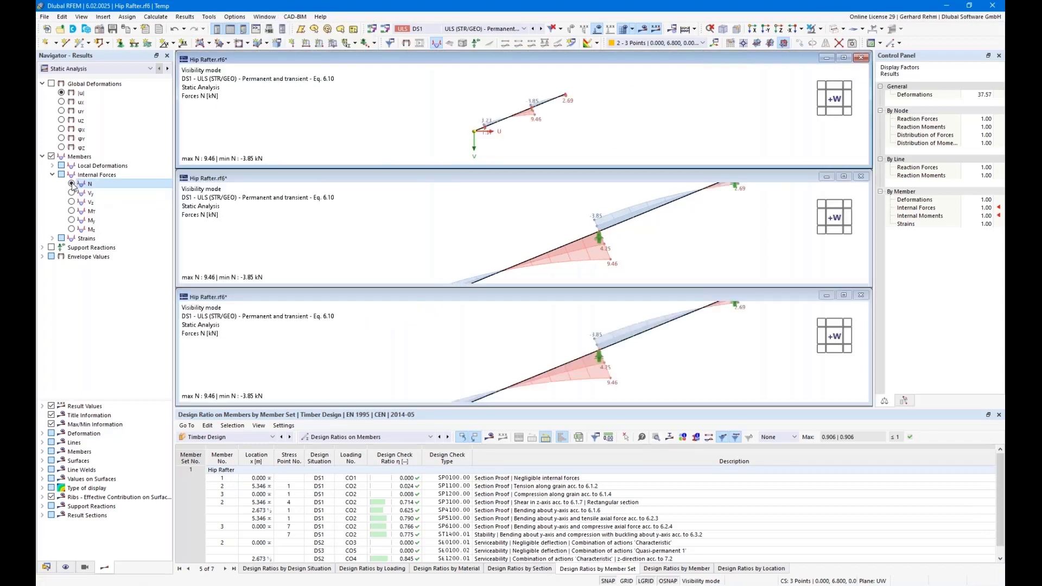
click(514, 226)
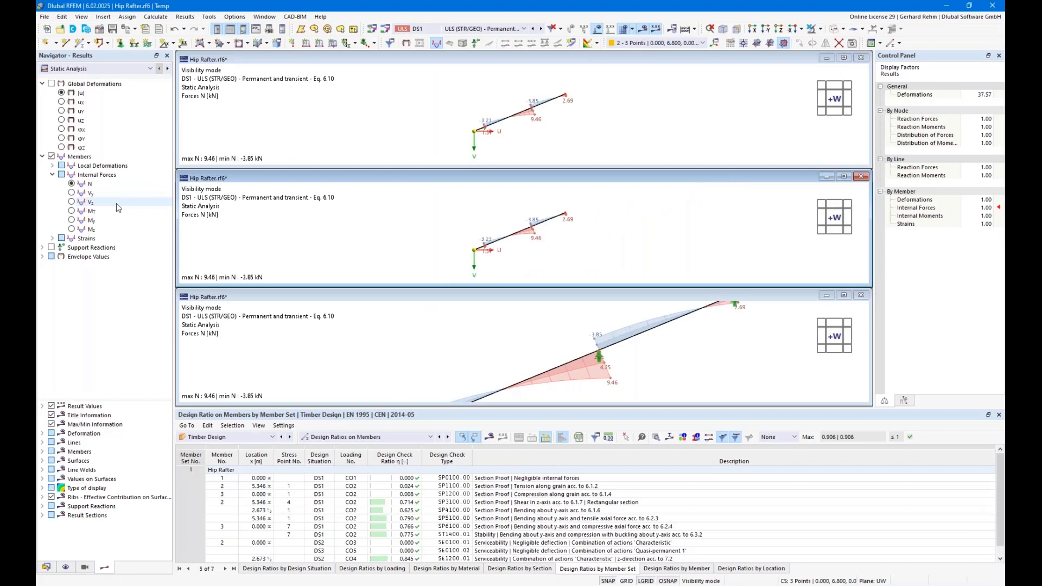
click(71, 202)
click(479, 351)
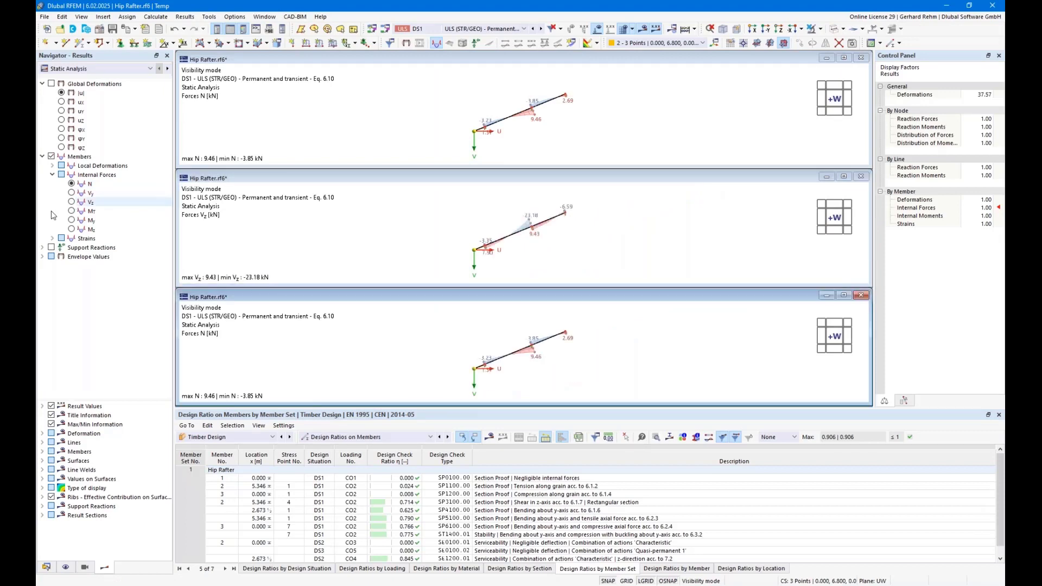
click(72, 219)
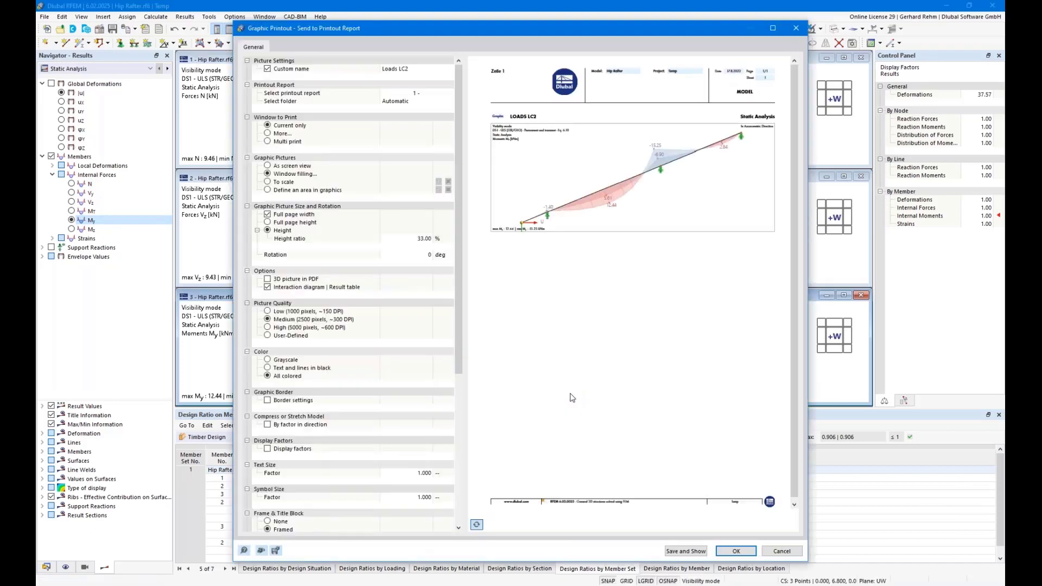
Send the three internal force windows to the report as one multi-window picture with a height ratio of 70 %
click(268, 134)
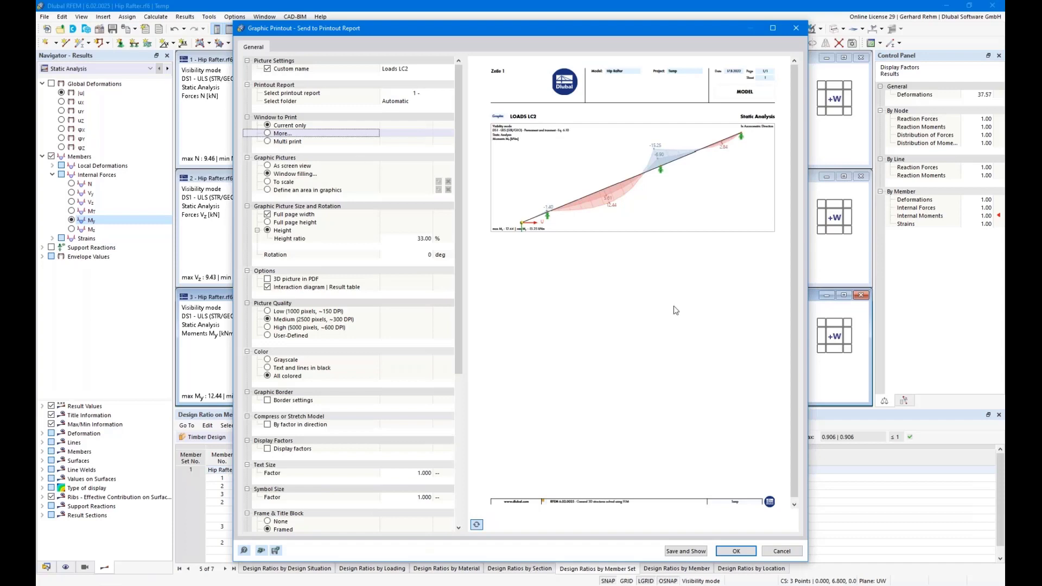
click(418, 230)
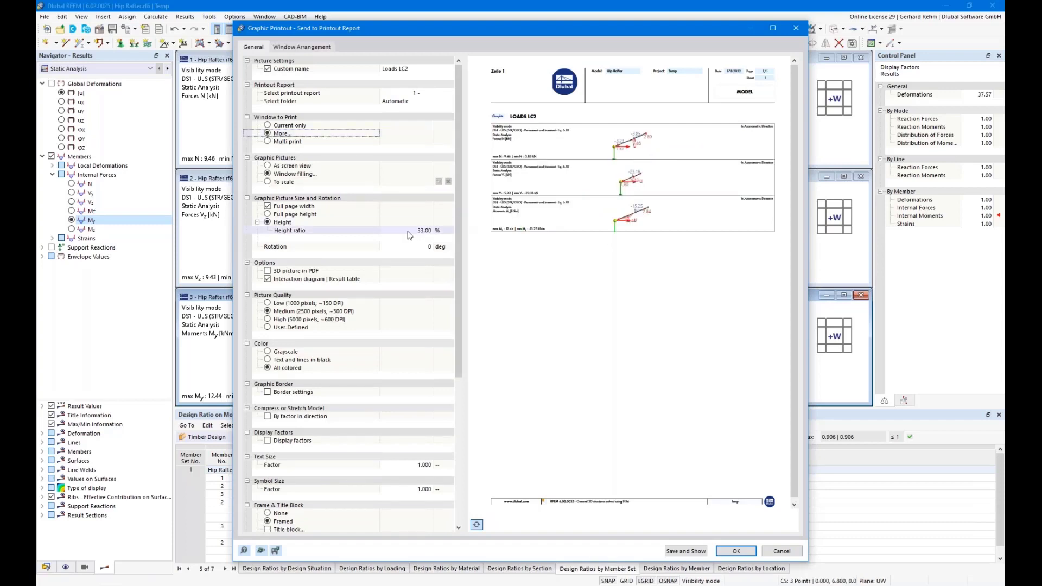
text(70)
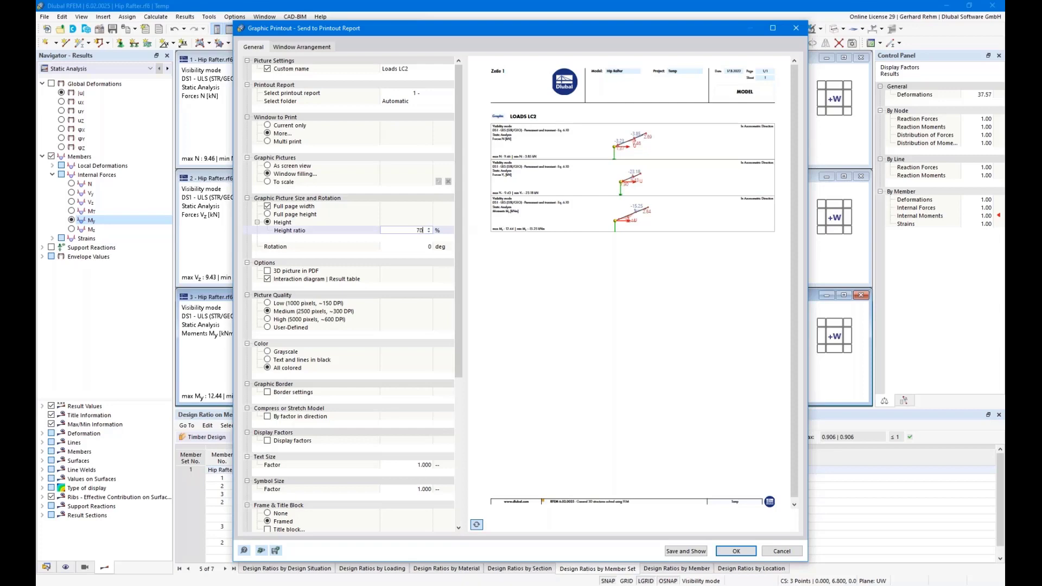
key(Return)
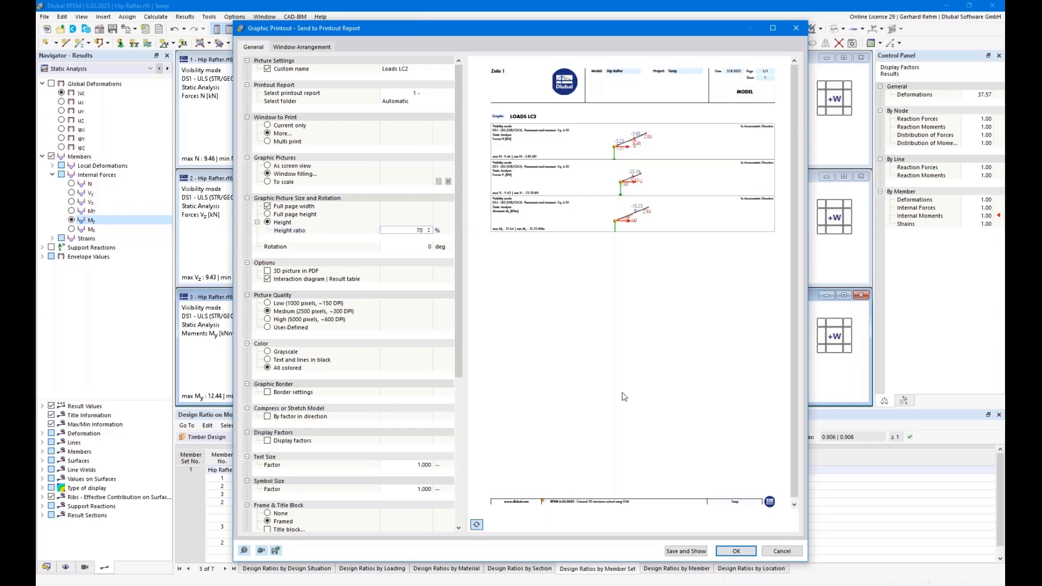
click(736, 550)
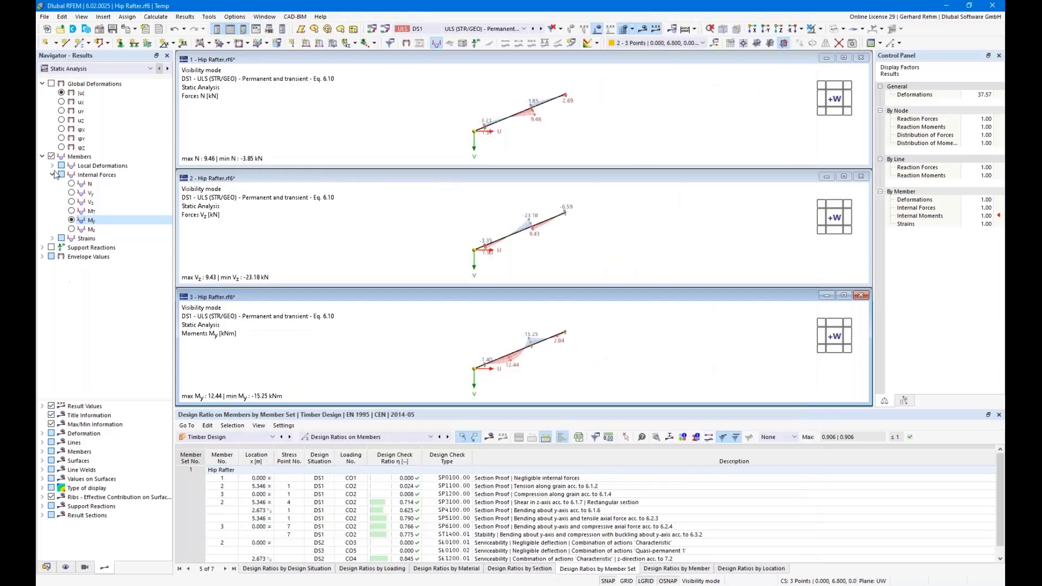
Activate the user-defined view 04 Design Ratio, close the other two model windows and maximise the remaining one
click(84, 568)
click(41, 142)
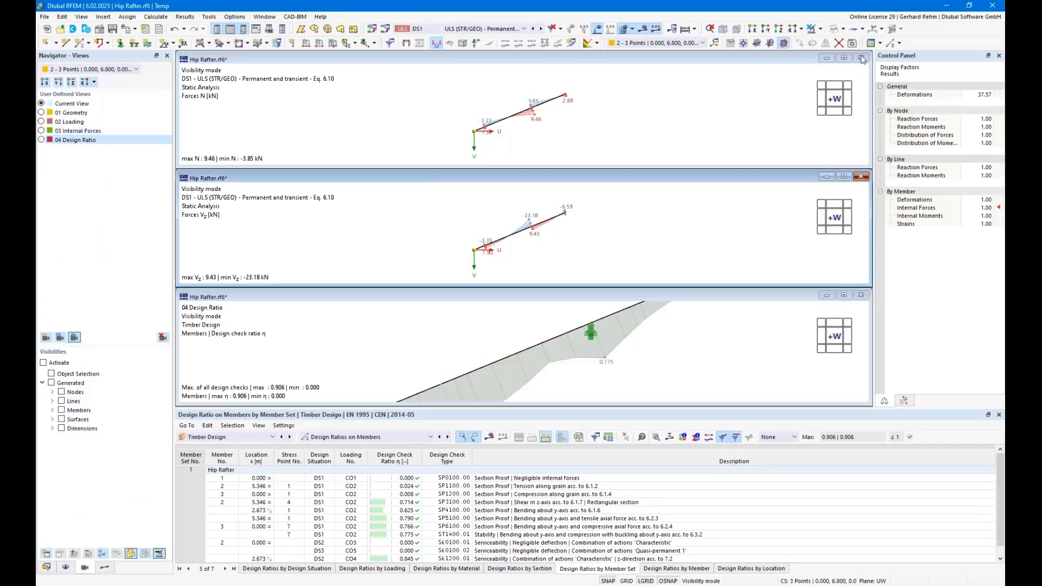
click(861, 176)
click(861, 57)
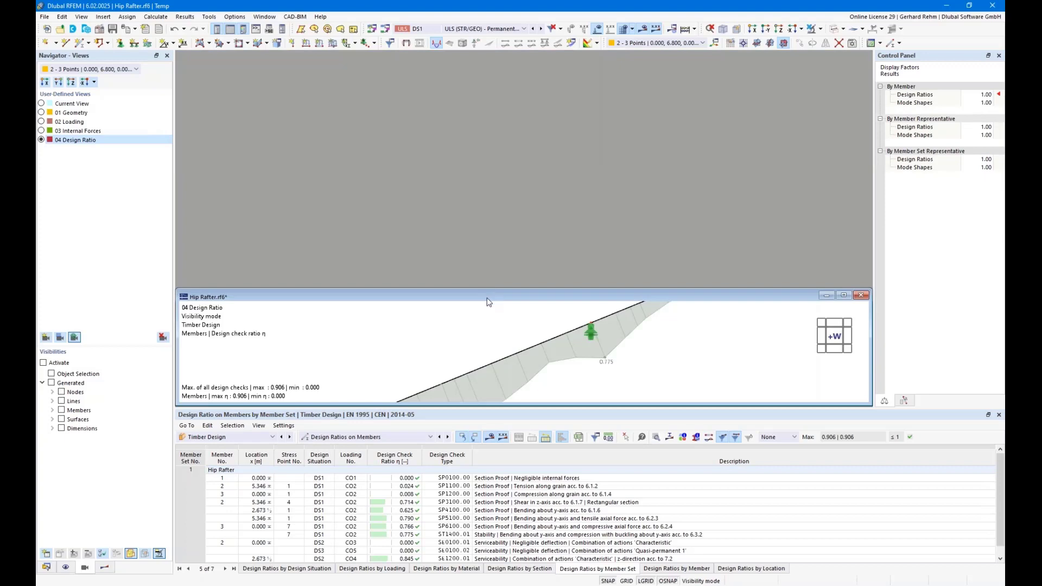
double_click(487, 298)
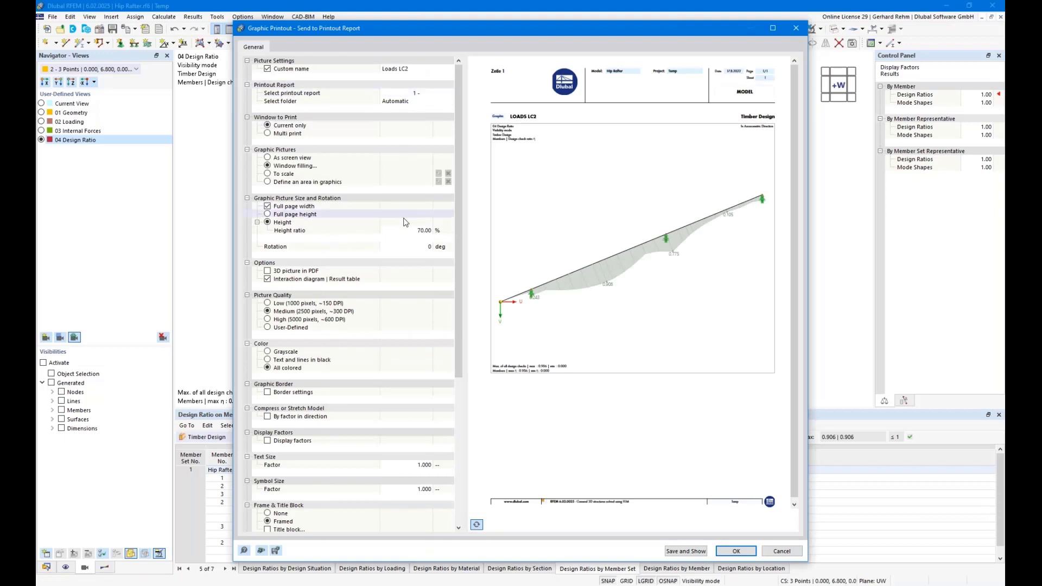
Send the design ratio graphic to the printout report with a height ratio of 33 %
click(415, 230)
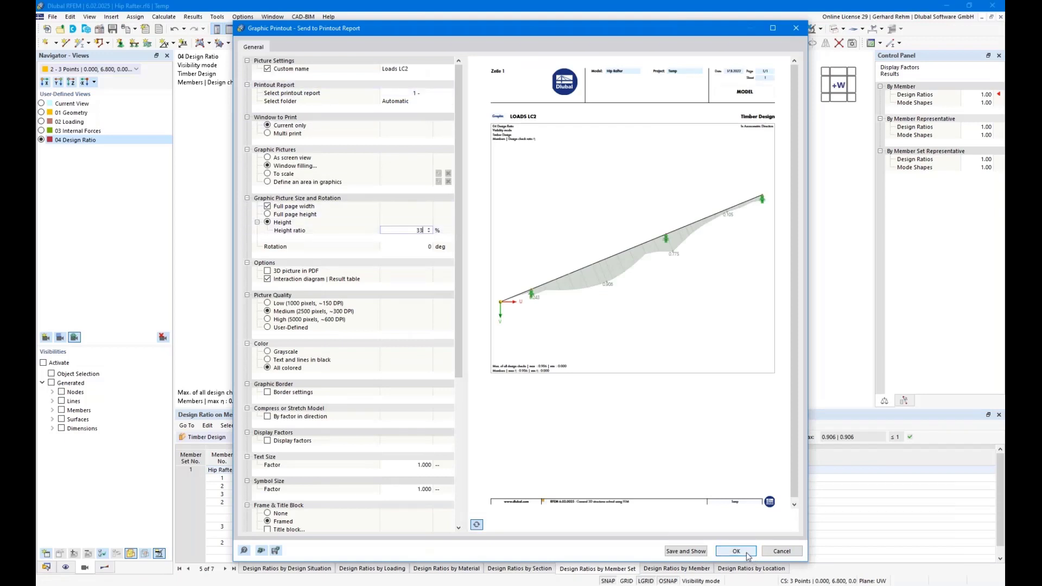
key(Return)
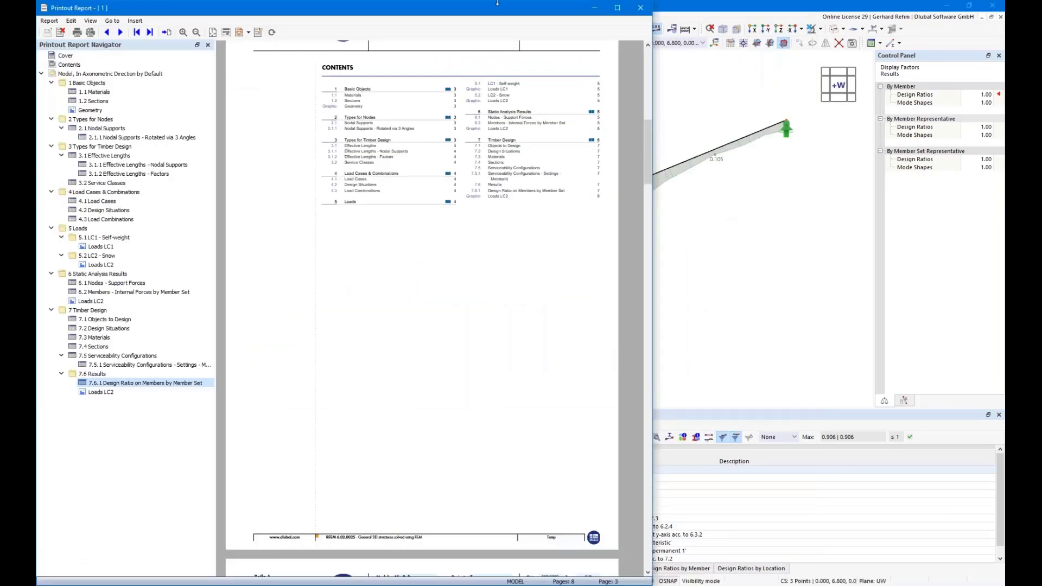
Maximise the printout report and review the inserted load, internal force and design ratio graphics alongside the result tables
click(618, 8)
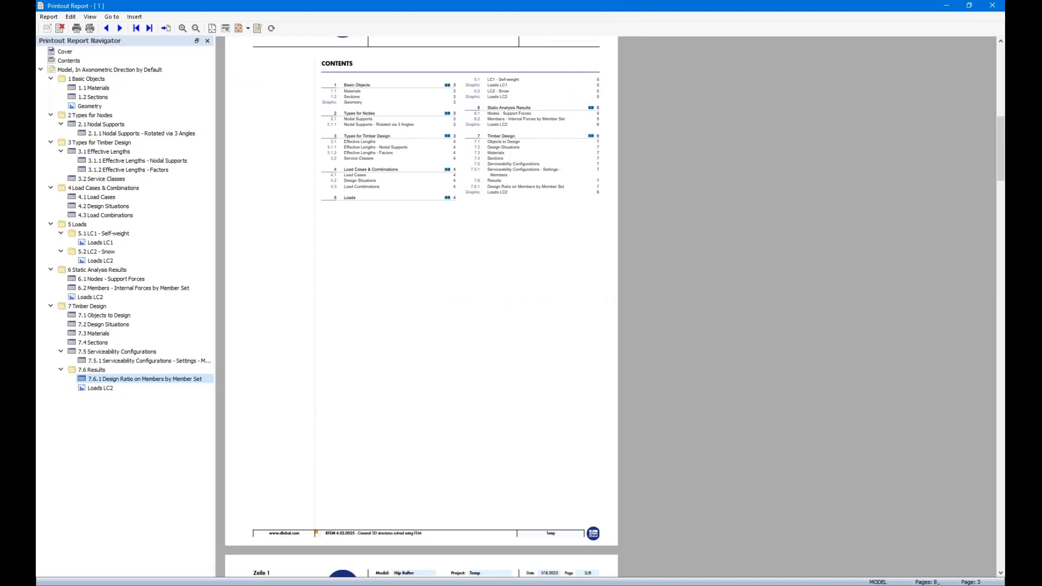
click(92, 244)
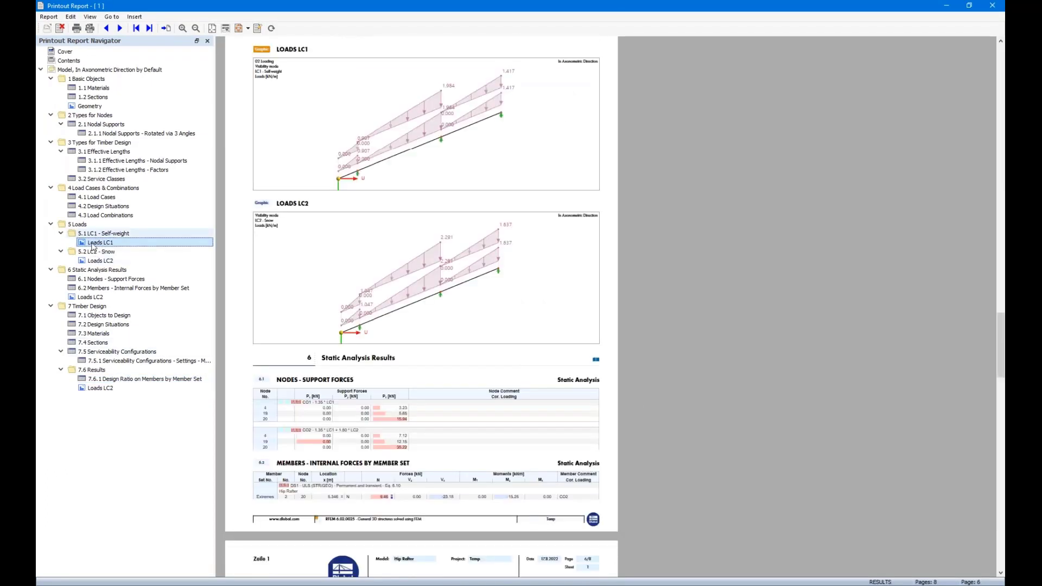
click(90, 297)
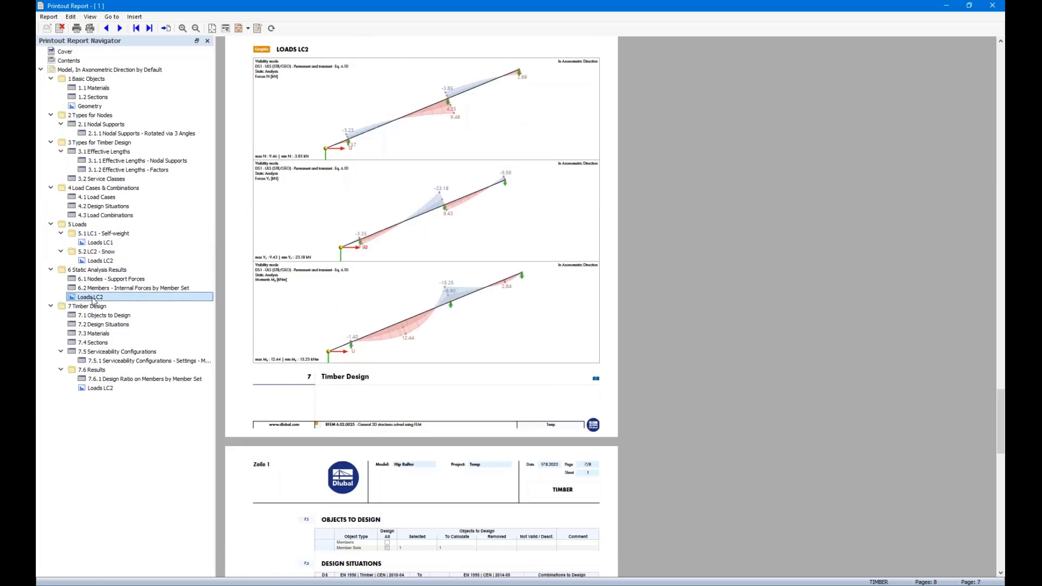
click(100, 389)
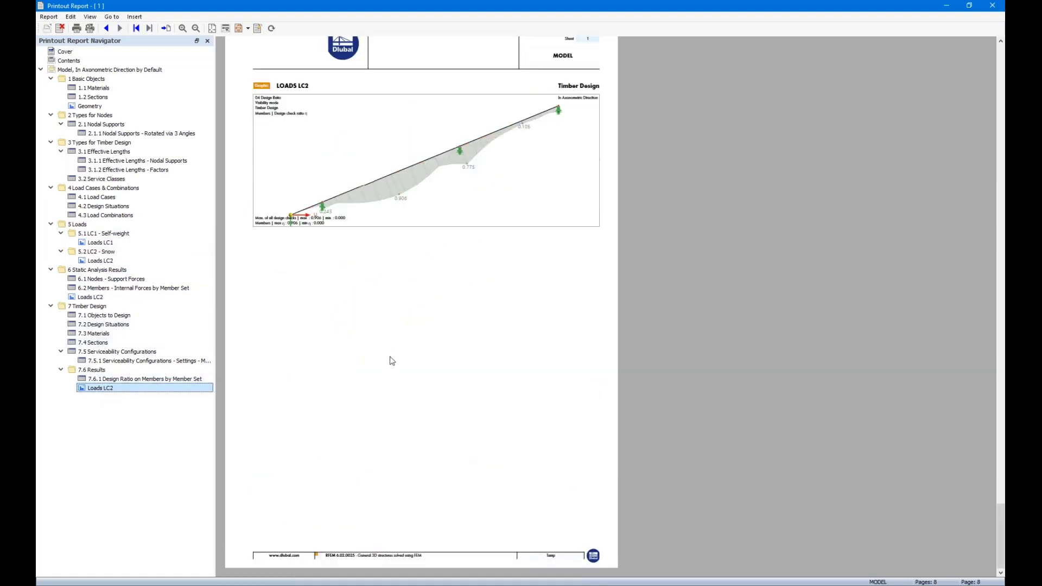
scroll(392, 361, up, 4)
scroll(392, 362, down, 4)
scroll(535, 376, up, 20)
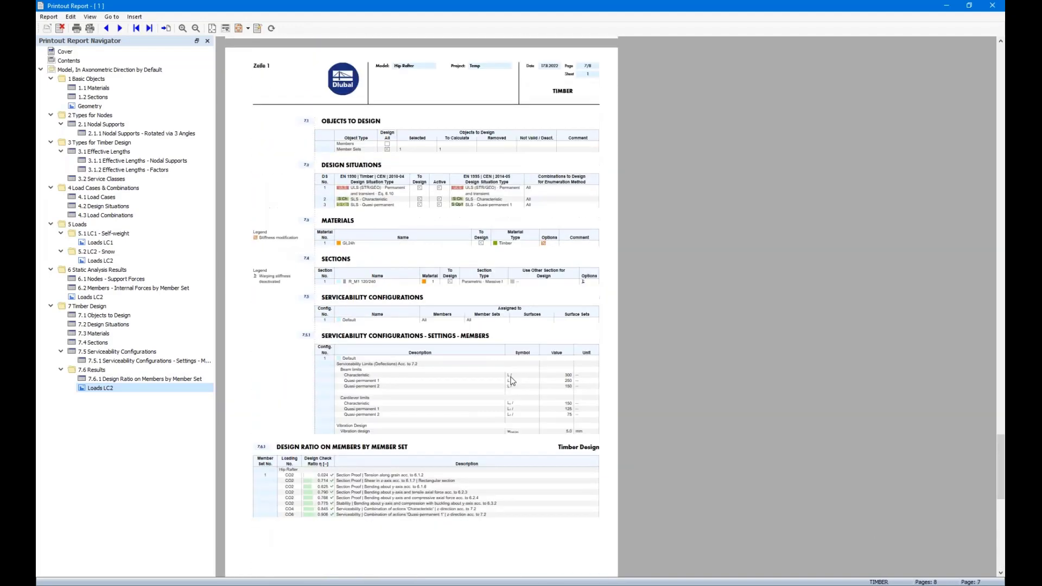
scroll(509, 382, up, 20)
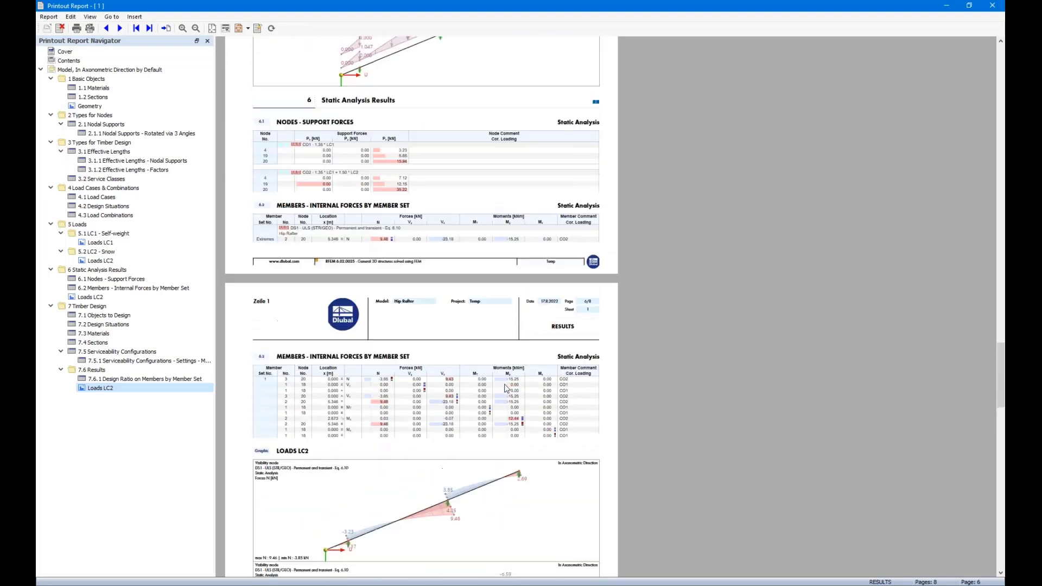
Review the report pages from the internal forces back to the contents and inspect the item selection in the Printout Report Manager
scroll(504, 374, up, 12)
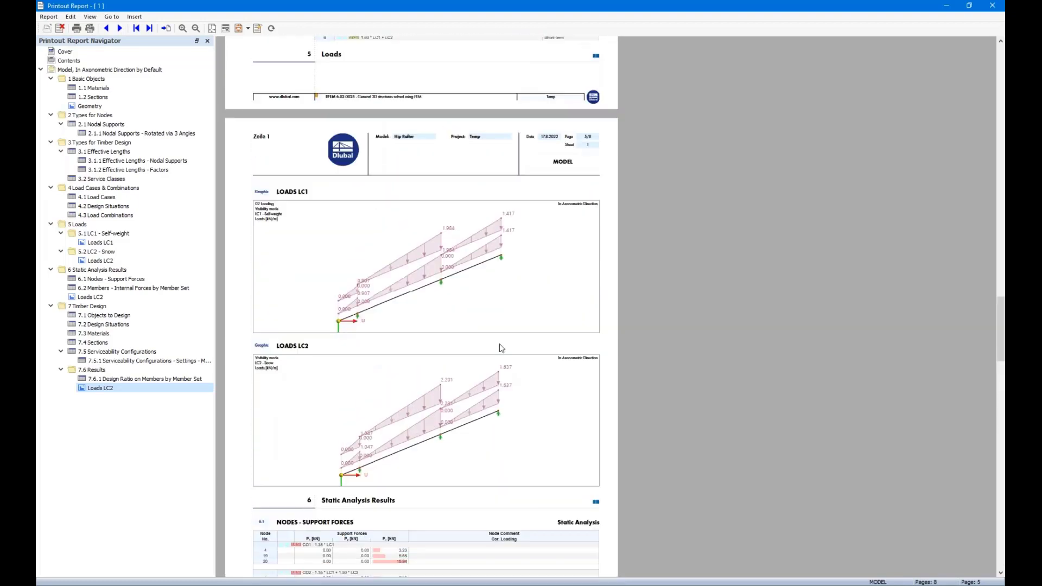
scroll(502, 348, up, 20)
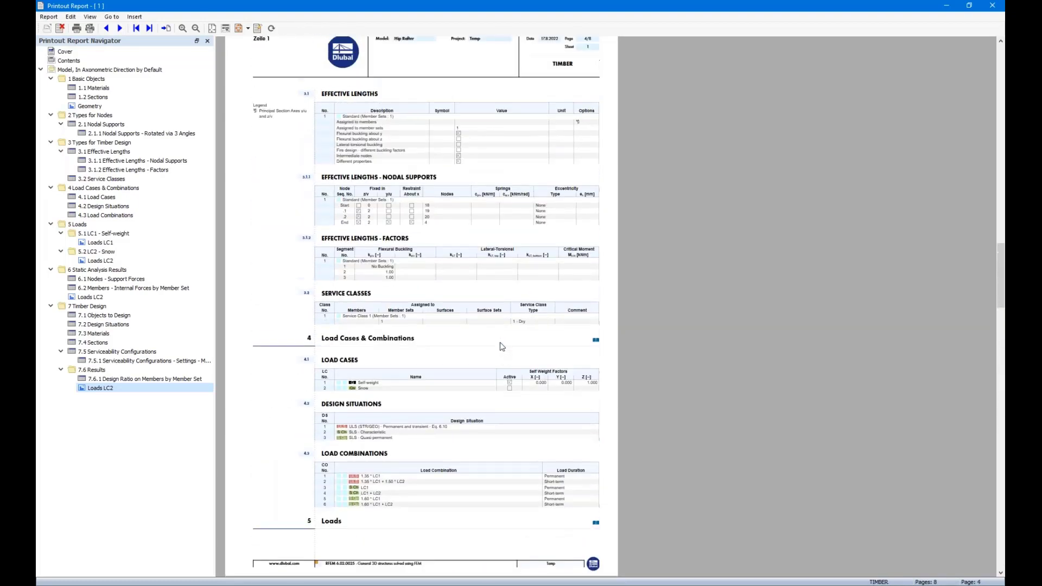
scroll(501, 348, up, 20)
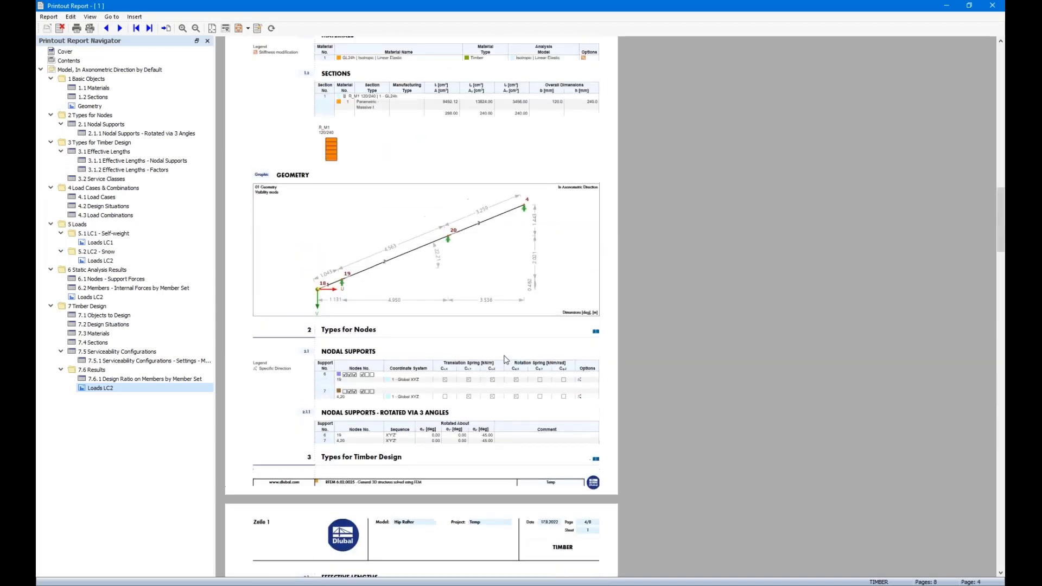
scroll(504, 358, up, 18)
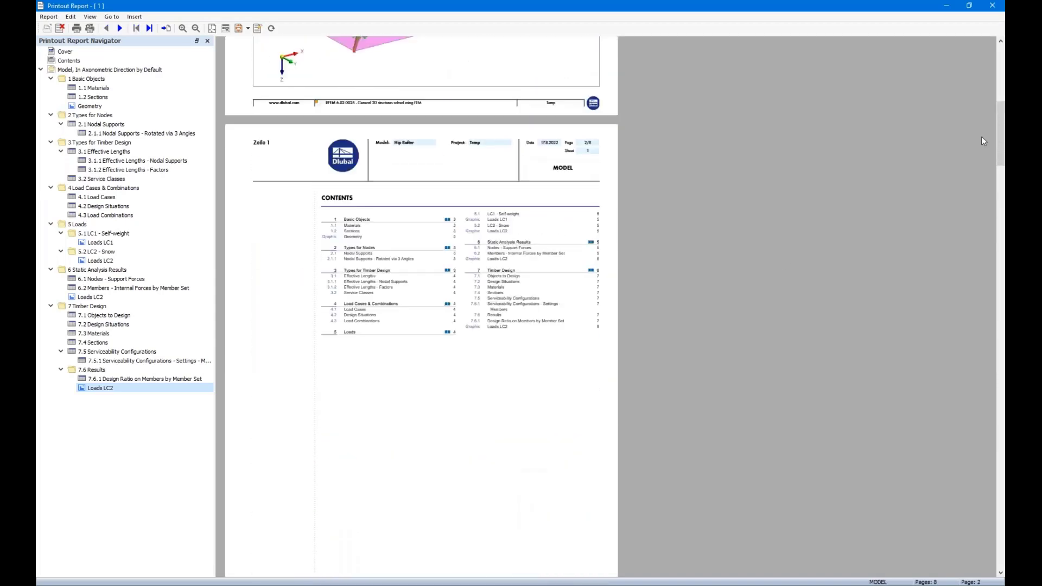
drag(1001, 163, 1001, 394)
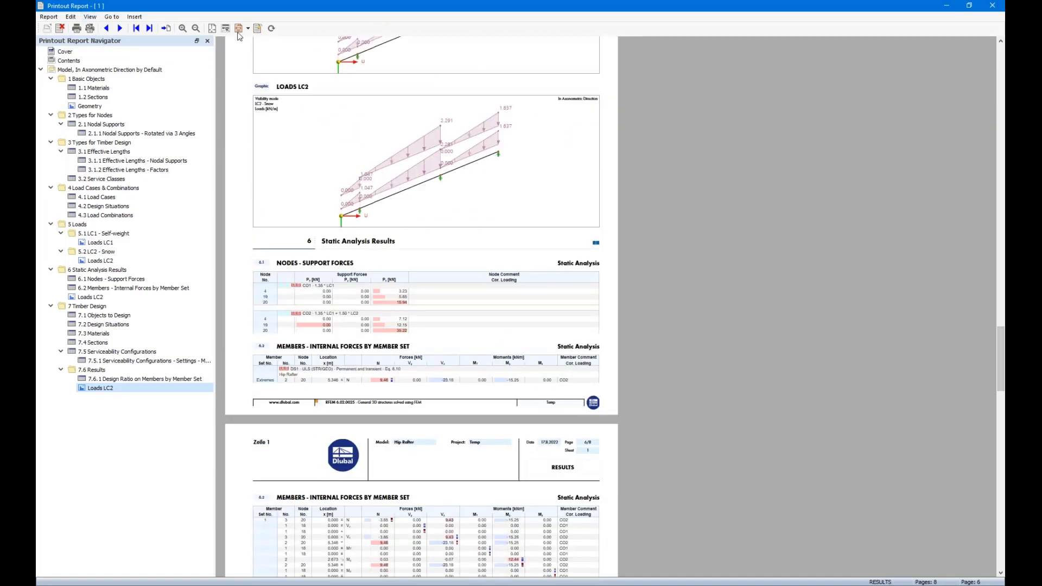
click(258, 29)
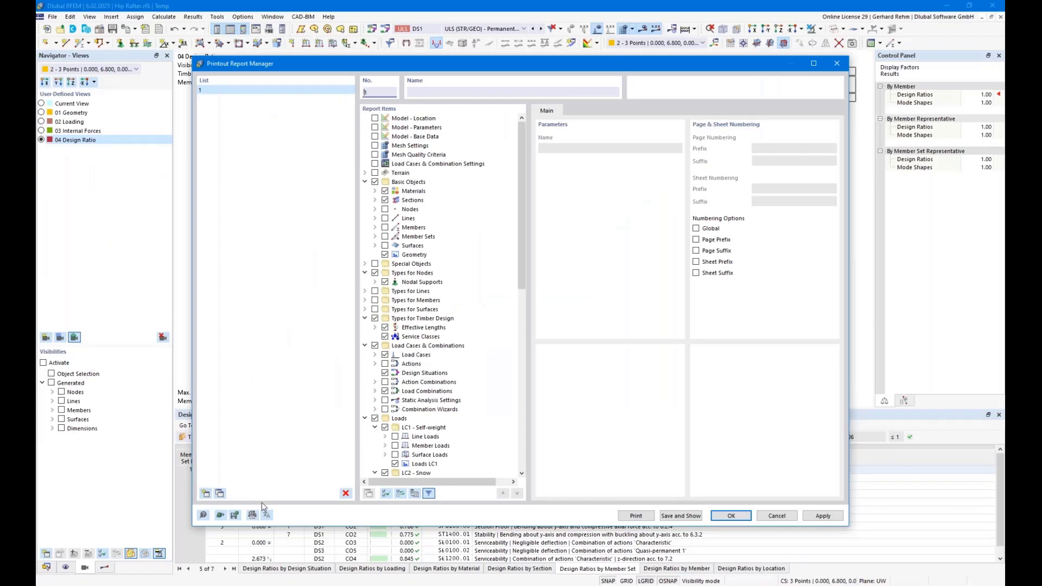
click(777, 516)
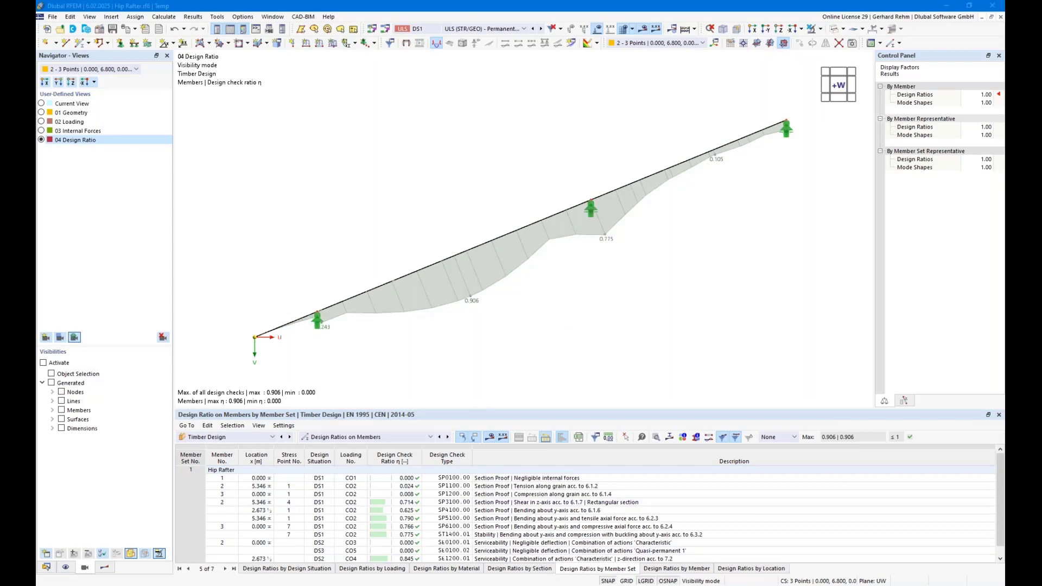
Switch to the PowerPoint presentation to check the webinar's content slide and return to the hip rafter model in RFEM
click(209, 585)
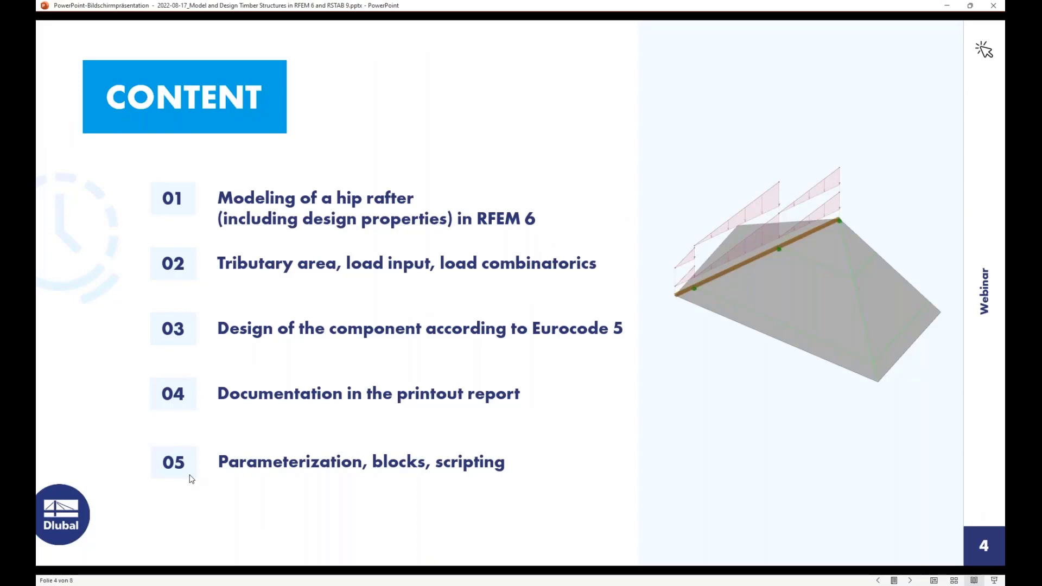
click(235, 585)
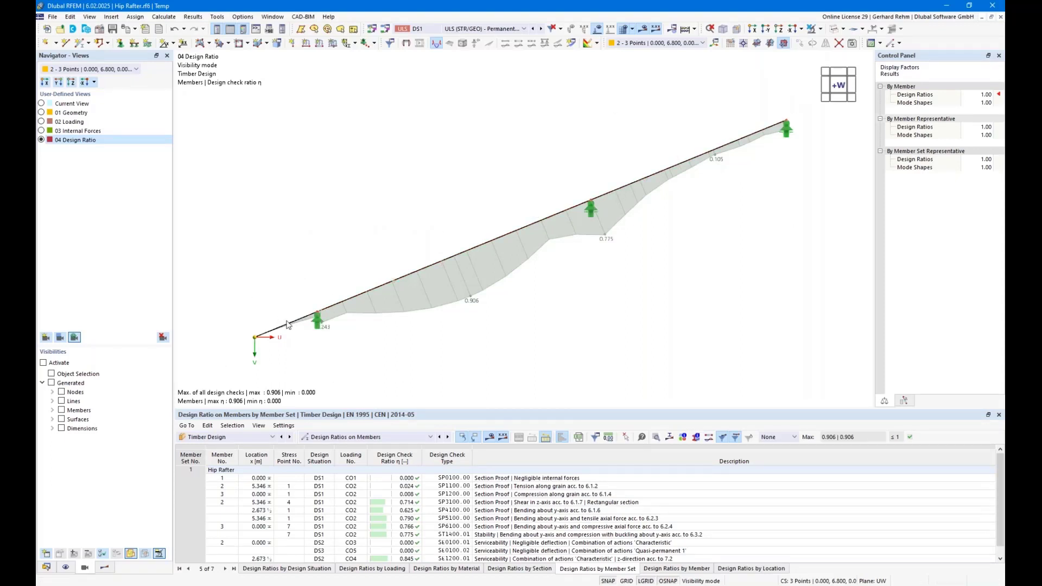
click(332, 313)
scroll(424, 325, down, 2)
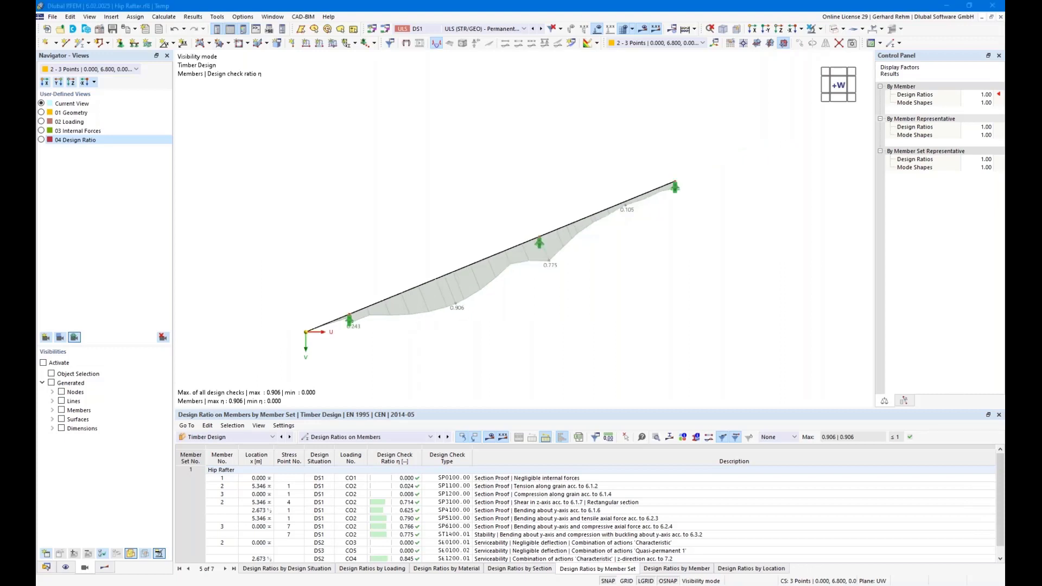
Bring the RFEM window with Parameters.rf6 onto this screen, maximise it and view the whole parametric roof model
drag(1041, 19, 481, 64)
double_click(482, 64)
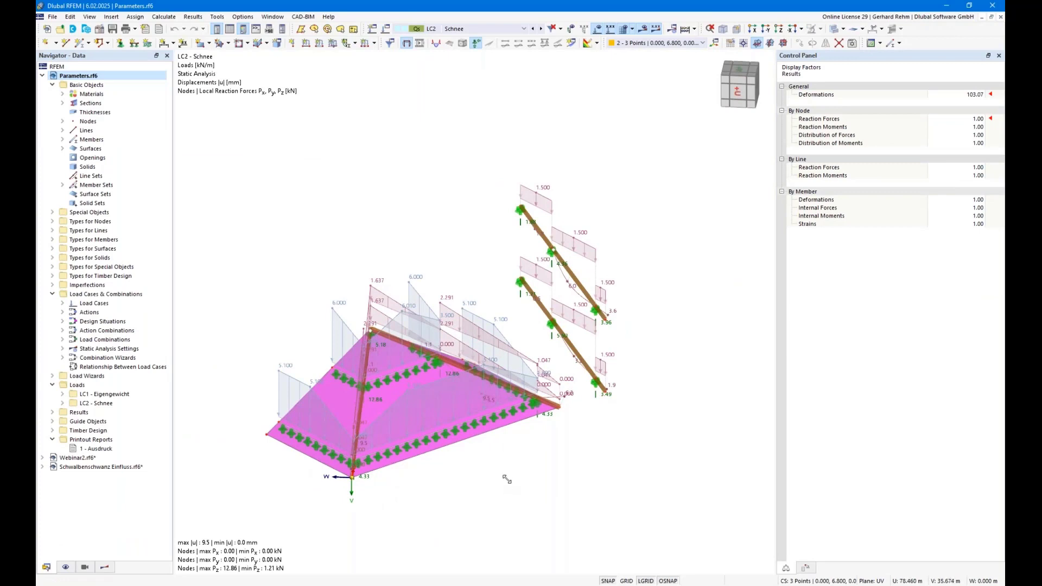
middle_drag(242, 387, 275, 303)
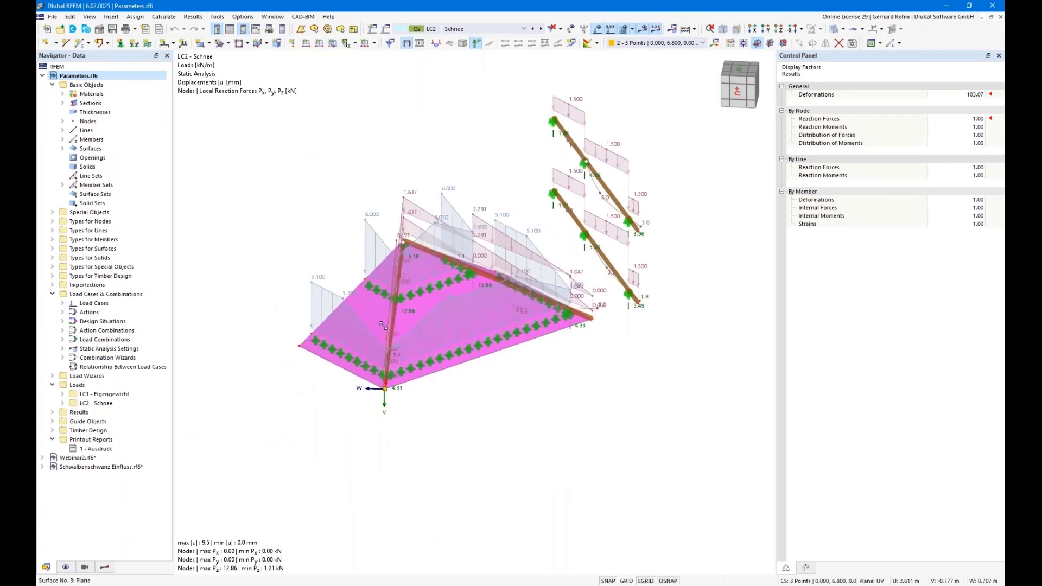
right_drag(496, 393, 508, 424)
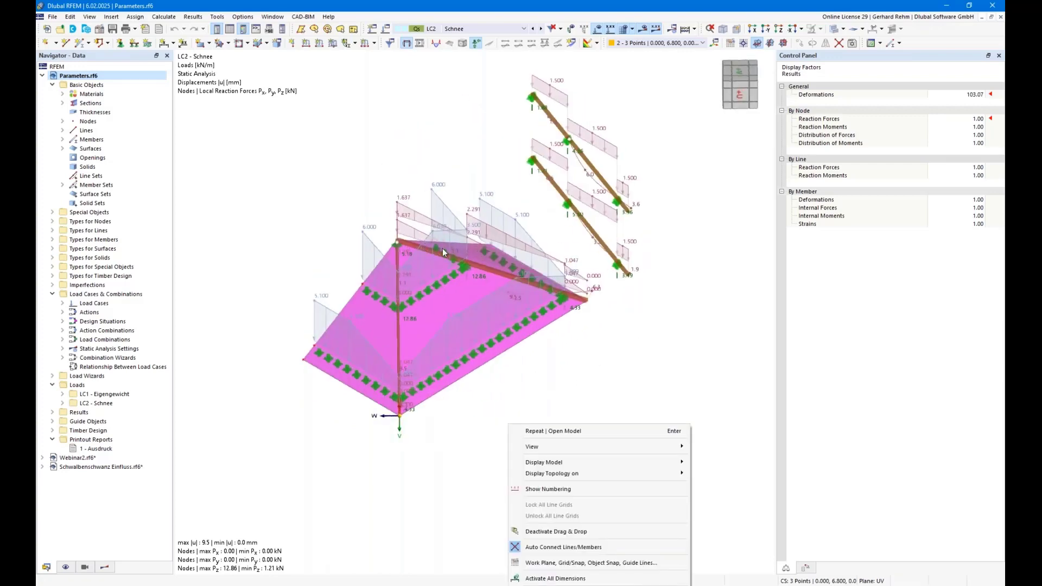
click(423, 148)
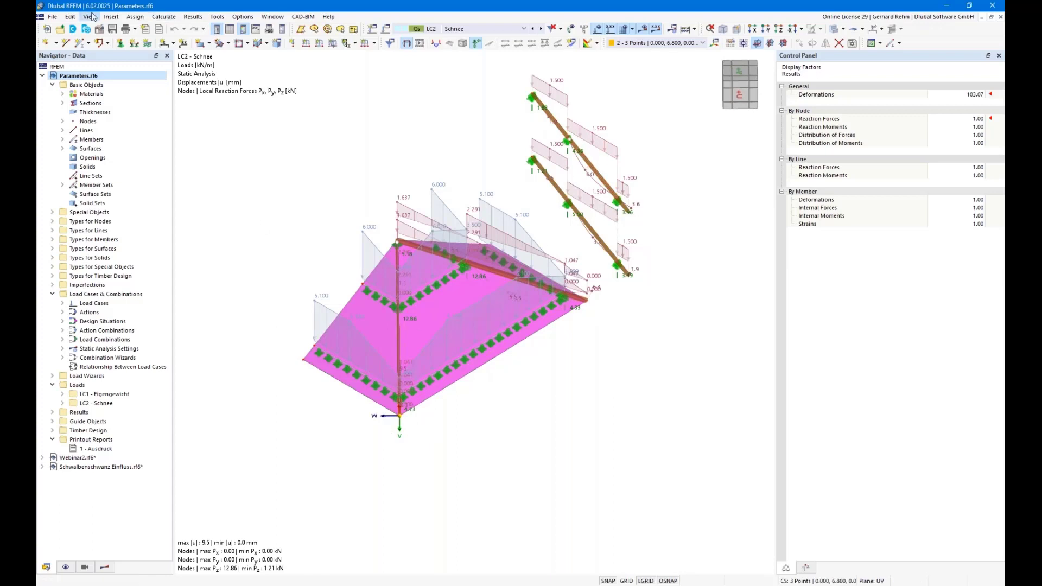
Examine the list of global parameters defined for the roof model
click(70, 16)
click(83, 439)
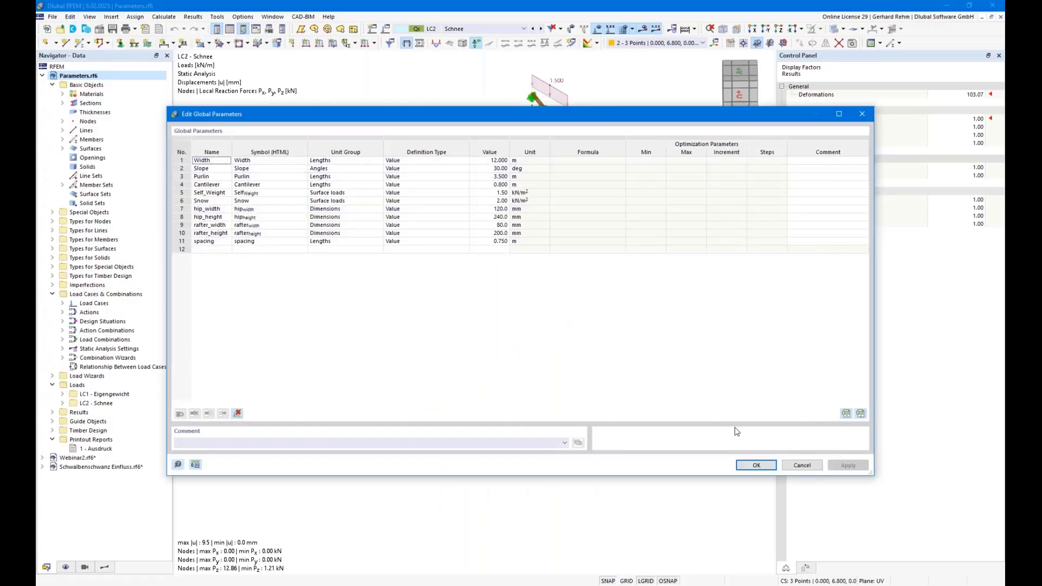
click(802, 465)
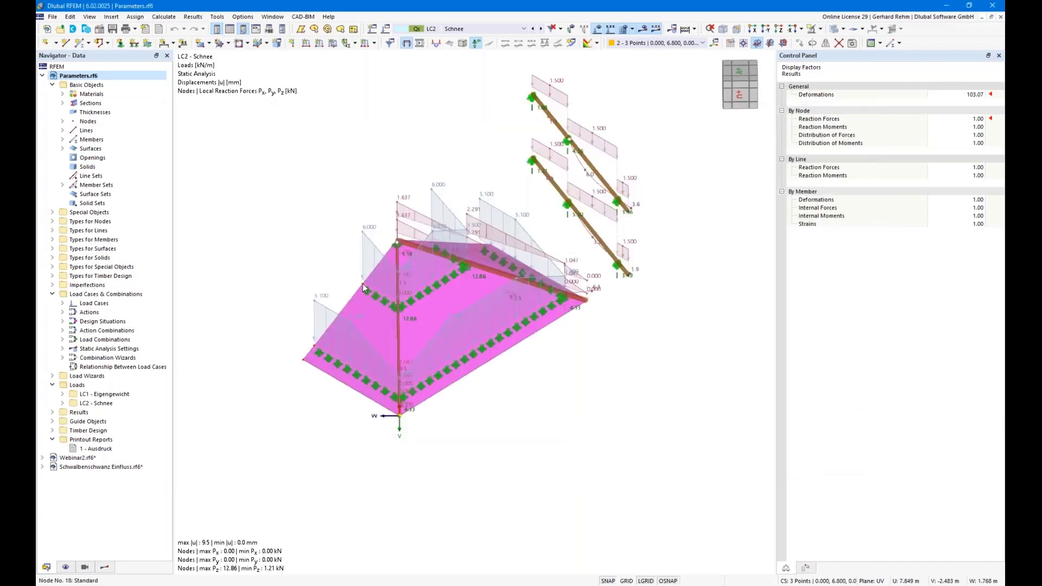
Inspect the formula behind the X coordinate of node 18 on the roof edge
double_click(362, 283)
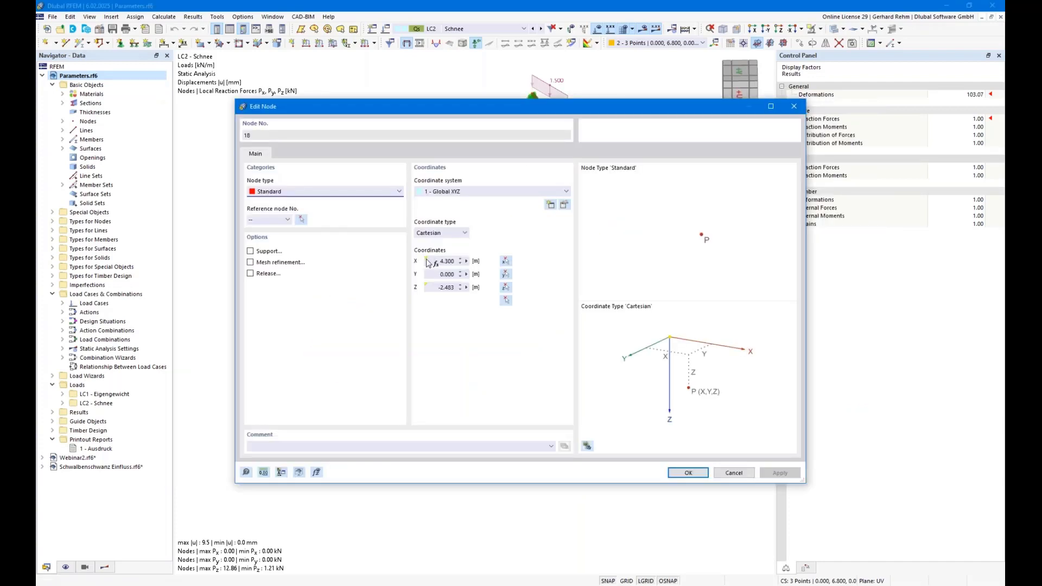
mouse_move(427, 263)
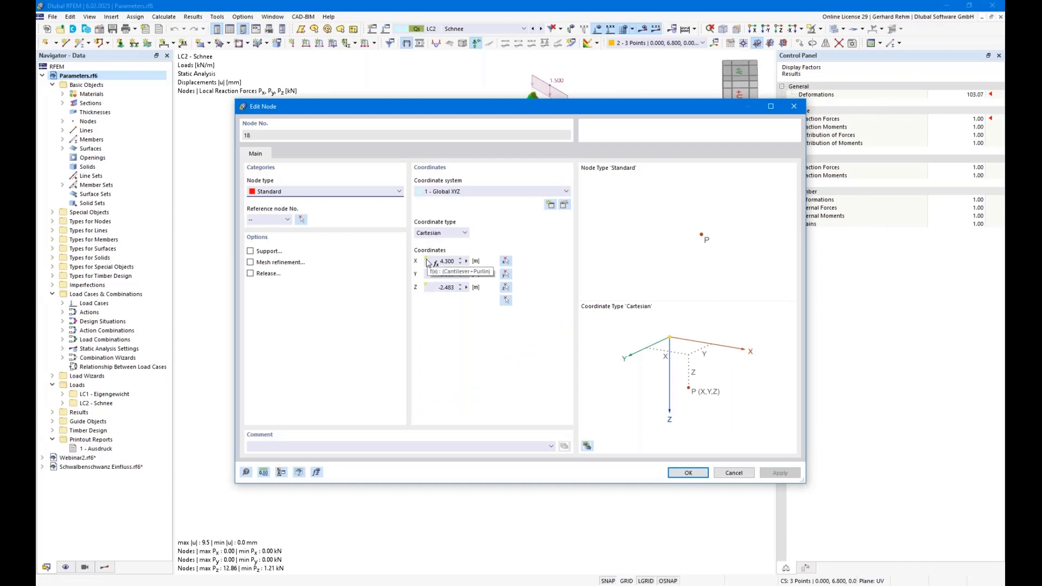
click(465, 261)
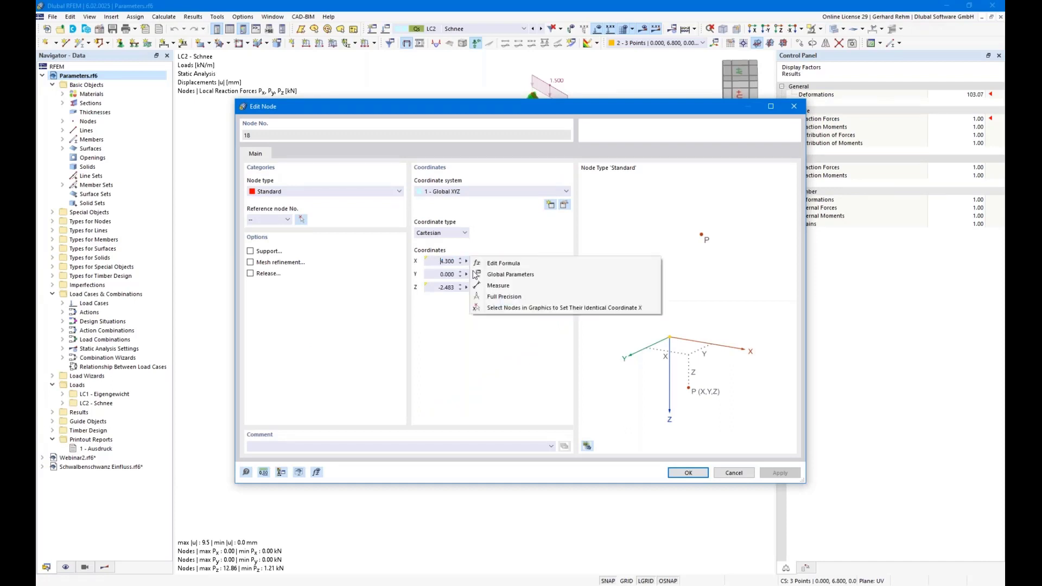
click(503, 264)
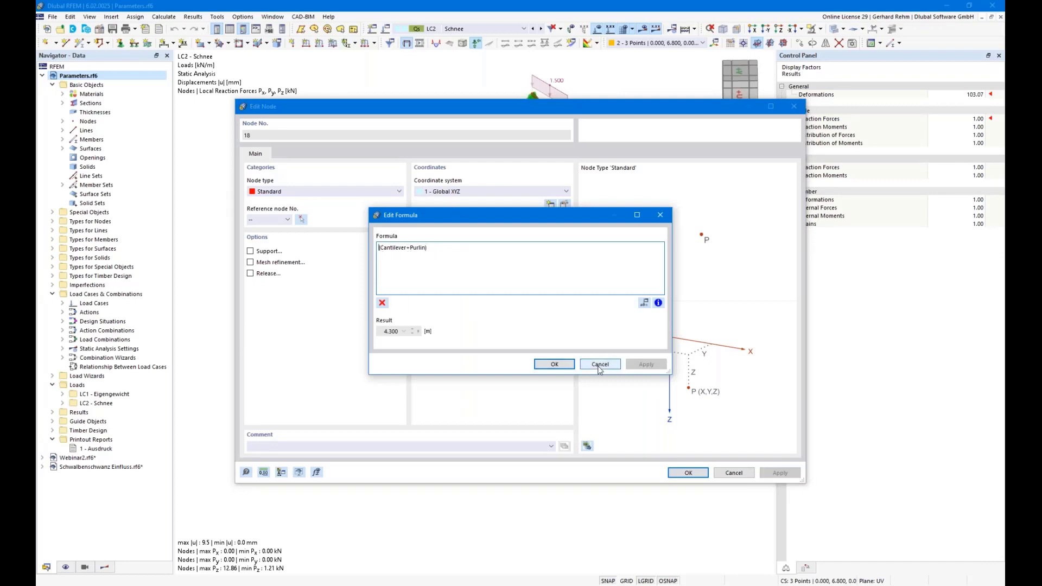
double_click(390, 331)
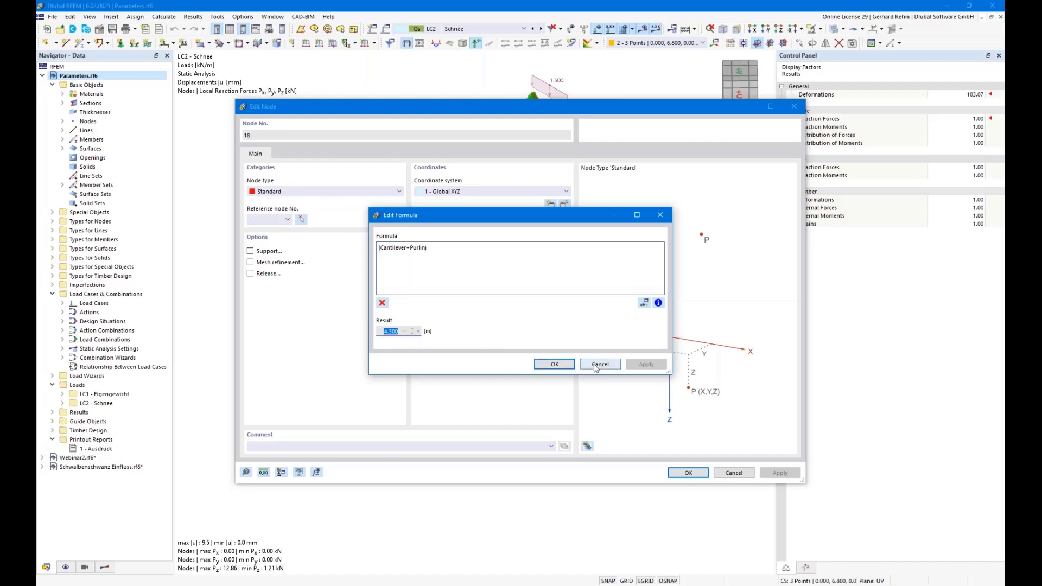
click(554, 365)
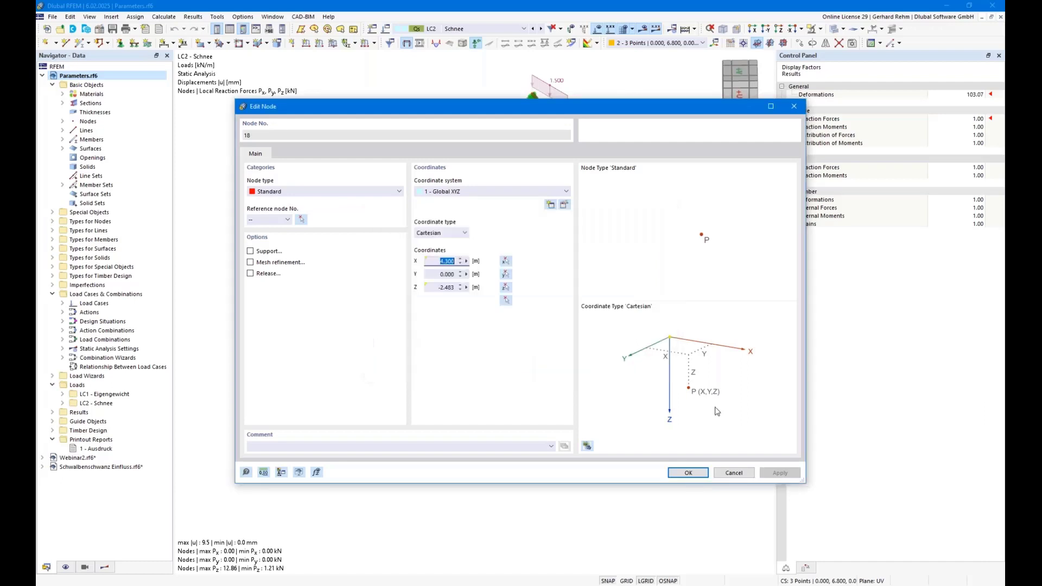
Examine the Cantilever value in the global parameters from the node's X coordinate, leaving both dialogs without changes
click(466, 261)
click(515, 275)
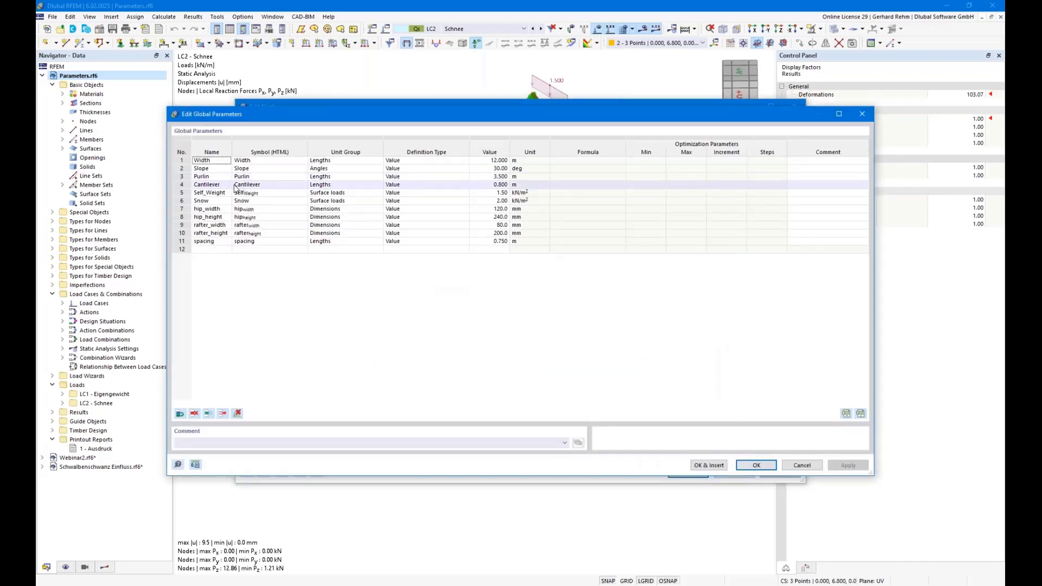
double_click(491, 185)
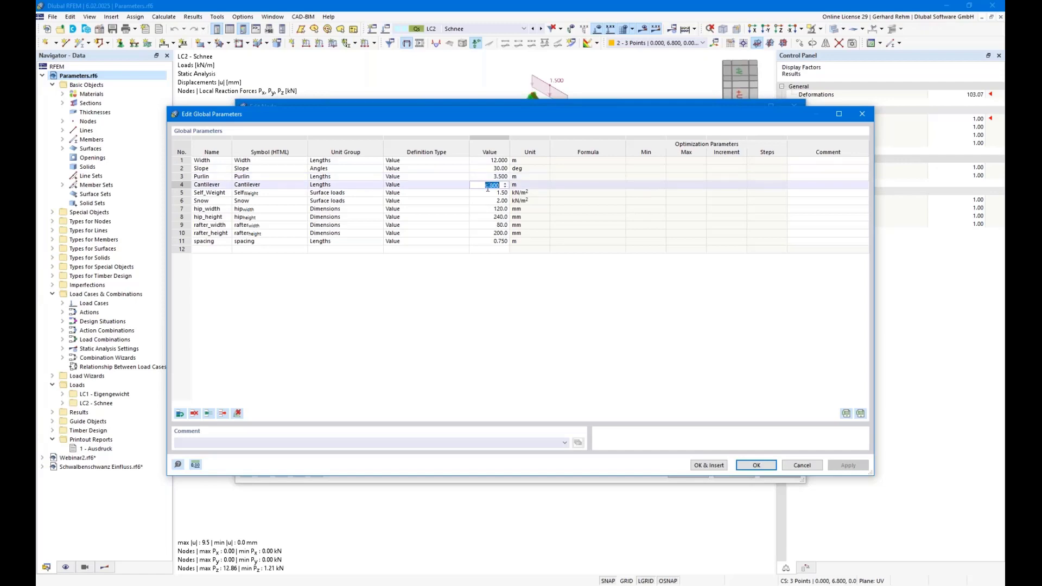
drag(494, 114, 533, 139)
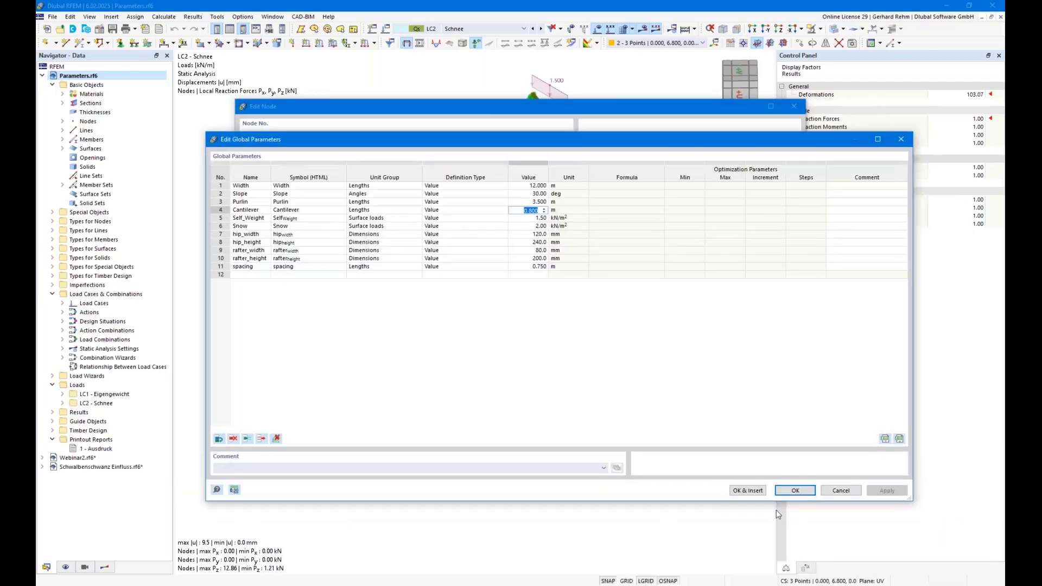
click(840, 491)
click(793, 107)
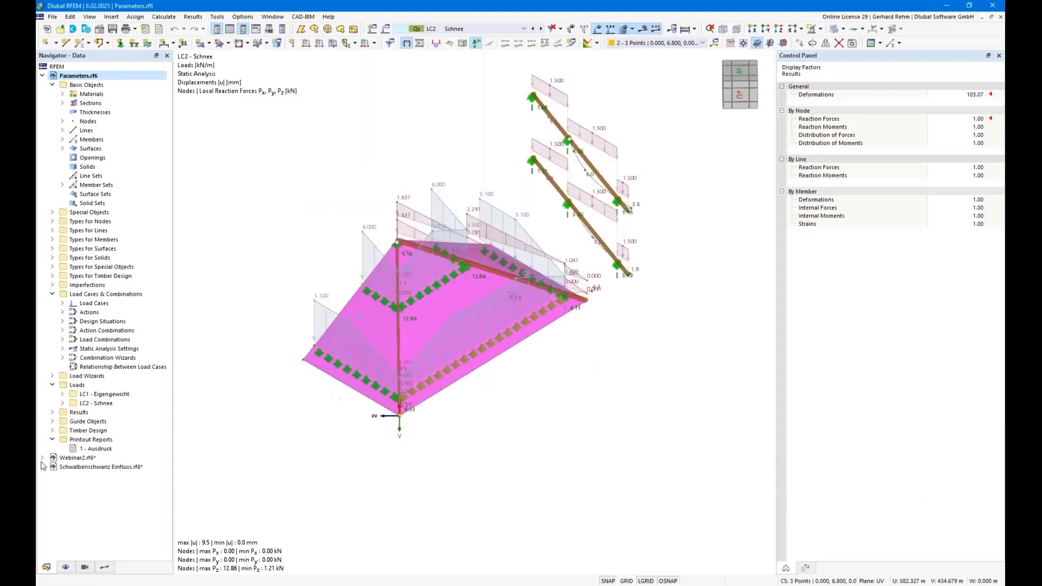
Open the printout report 1 - Ausdruck at Geometrie Gratsparren und Sparren, snap it to half the screen and hide its navigator
click(81, 449)
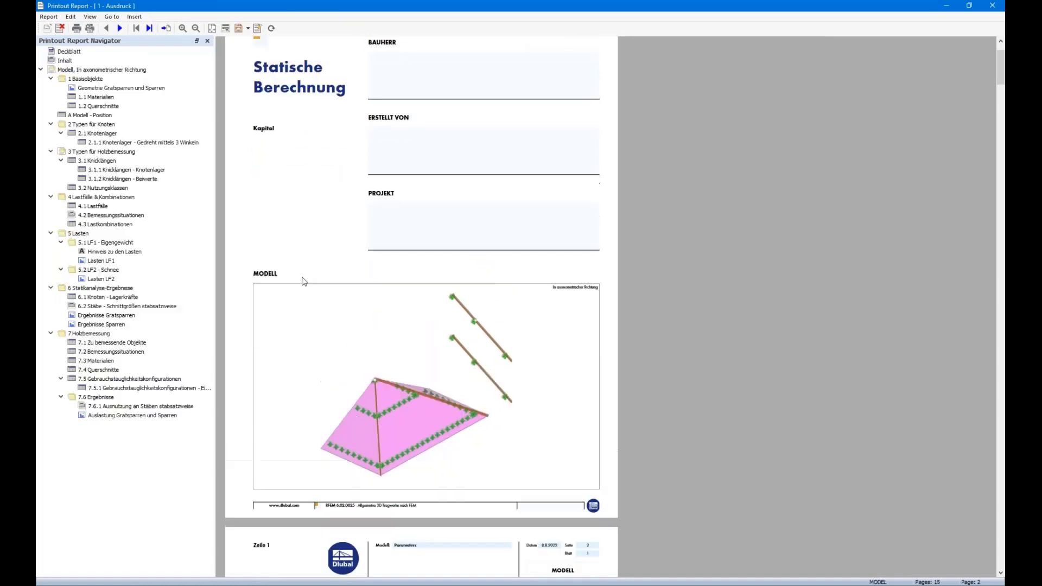
click(118, 88)
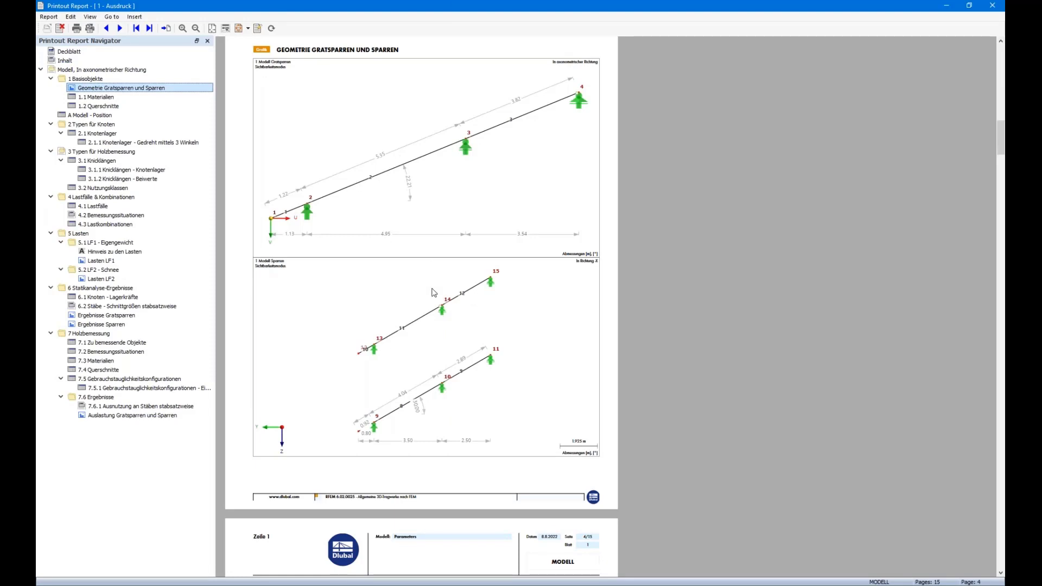
key(super+Left)
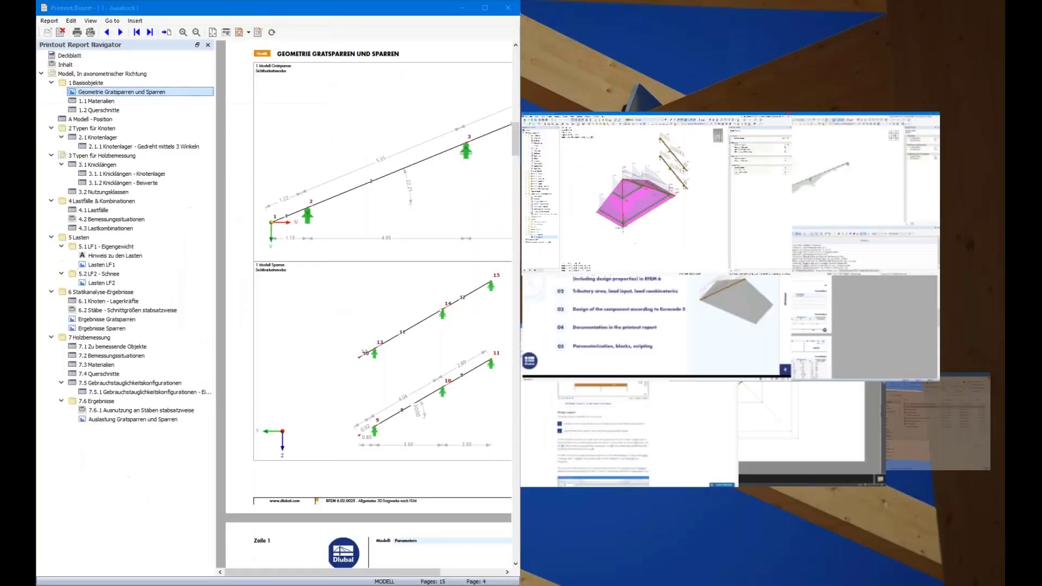
click(640, 277)
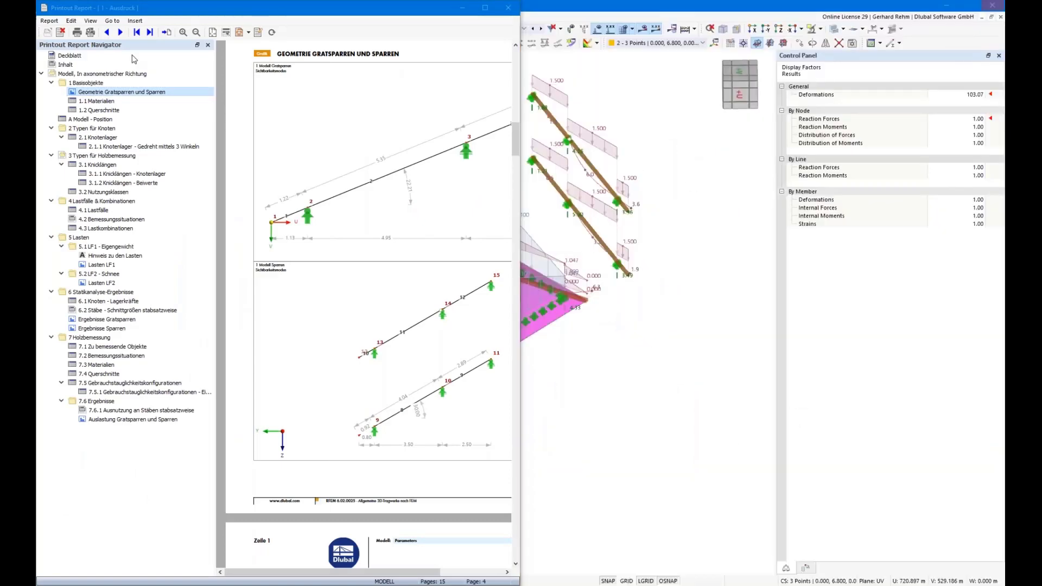
click(208, 46)
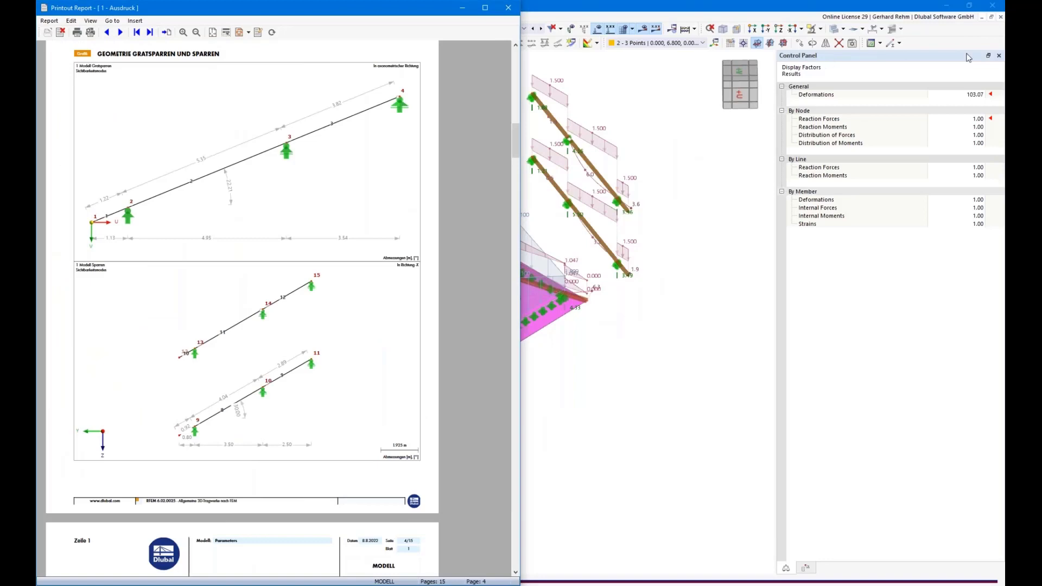
Snap the Parameters.rf6 model window beside the report, hiding its control panel and data navigator, and fit the roof into view
click(999, 56)
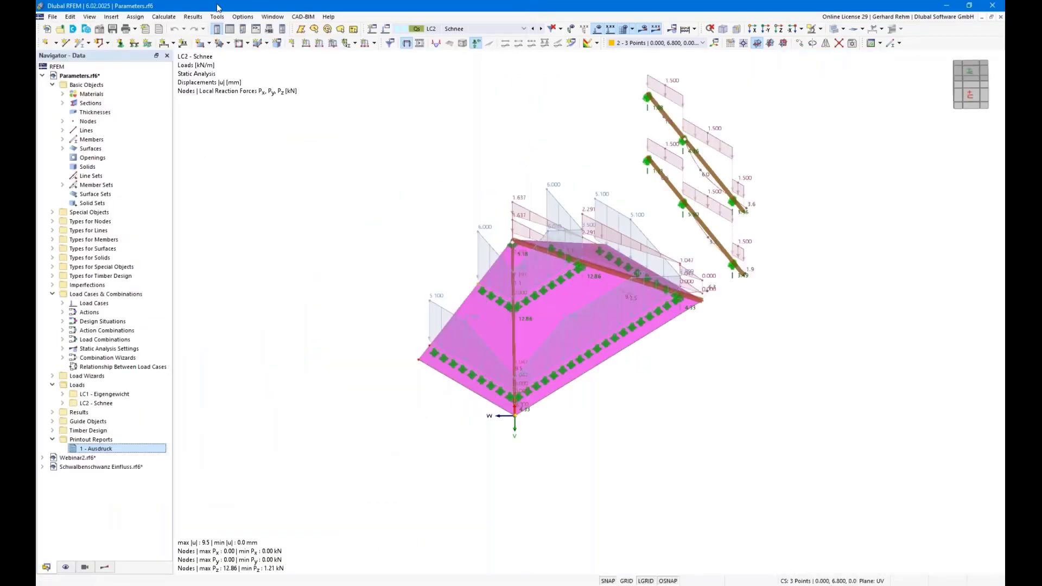
drag(217, 7, 1005, 84)
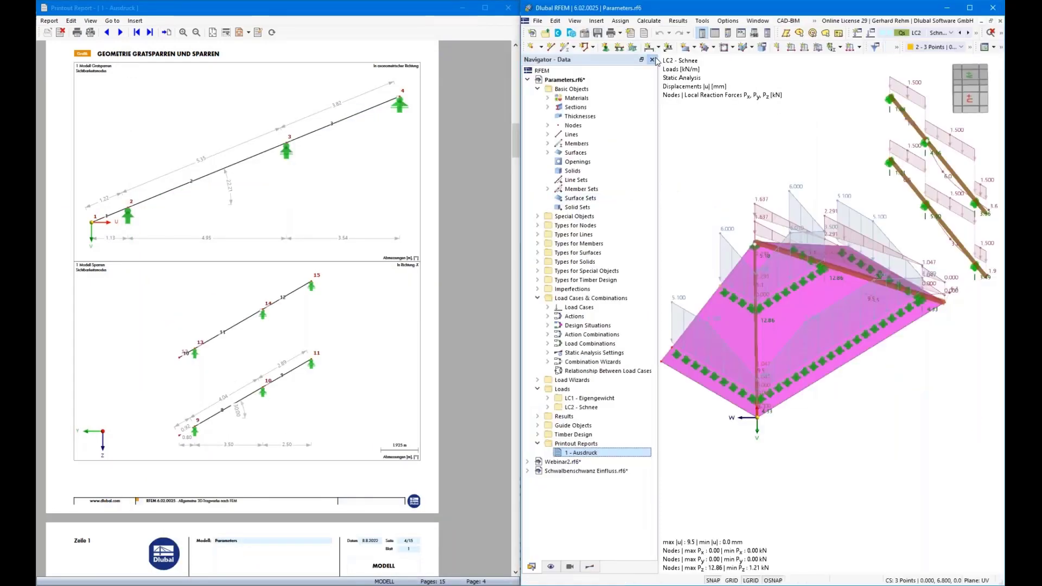
click(652, 59)
scroll(651, 438, down, 2)
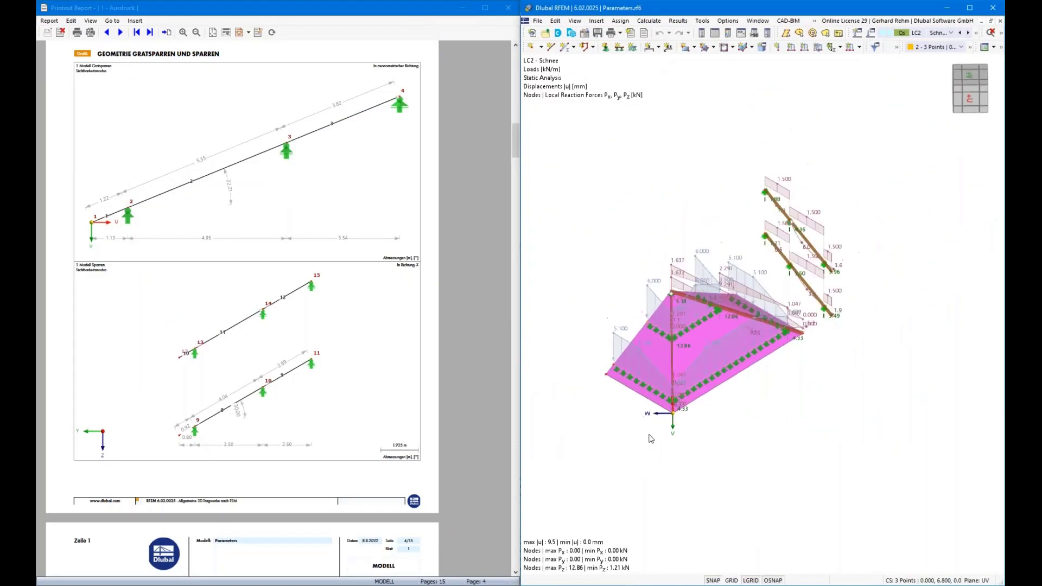
middle_drag(760, 448, 825, 425)
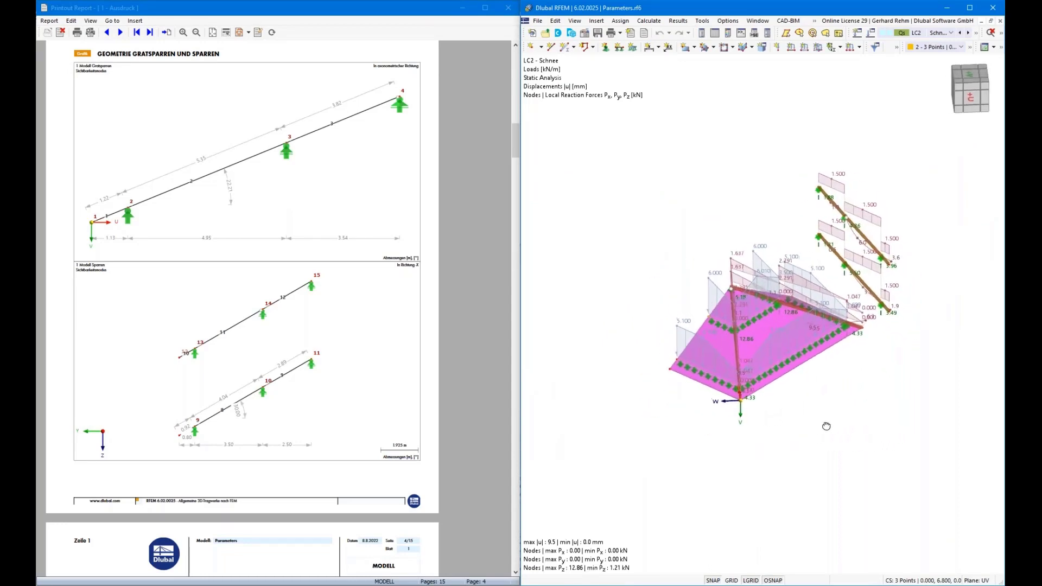
Open the global parameters beside the roof view and set Width to 8 m and Slope to 45 degrees
click(555, 20)
click(589, 444)
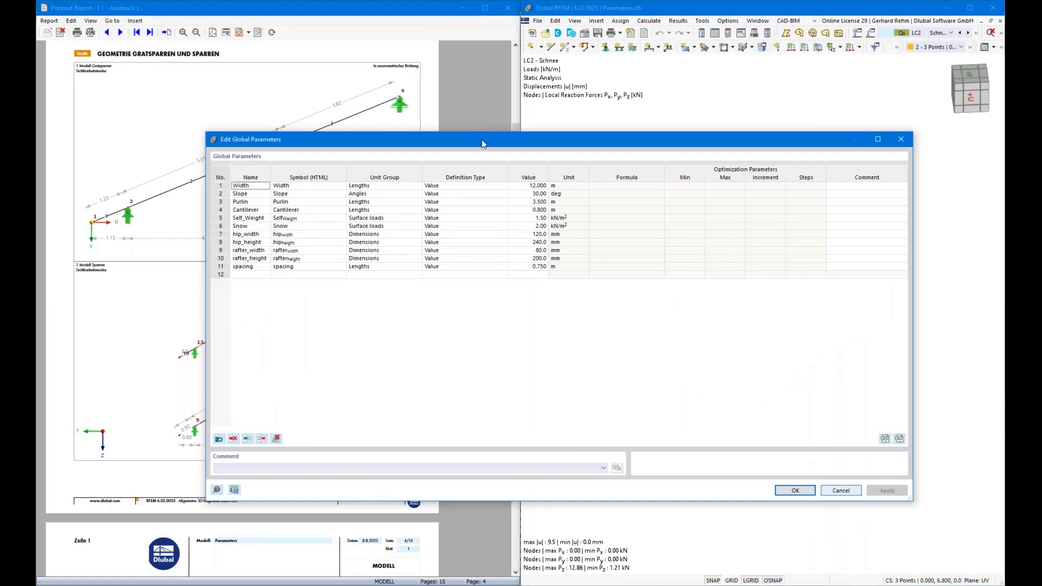
drag(482, 144, 783, 424)
click(813, 292)
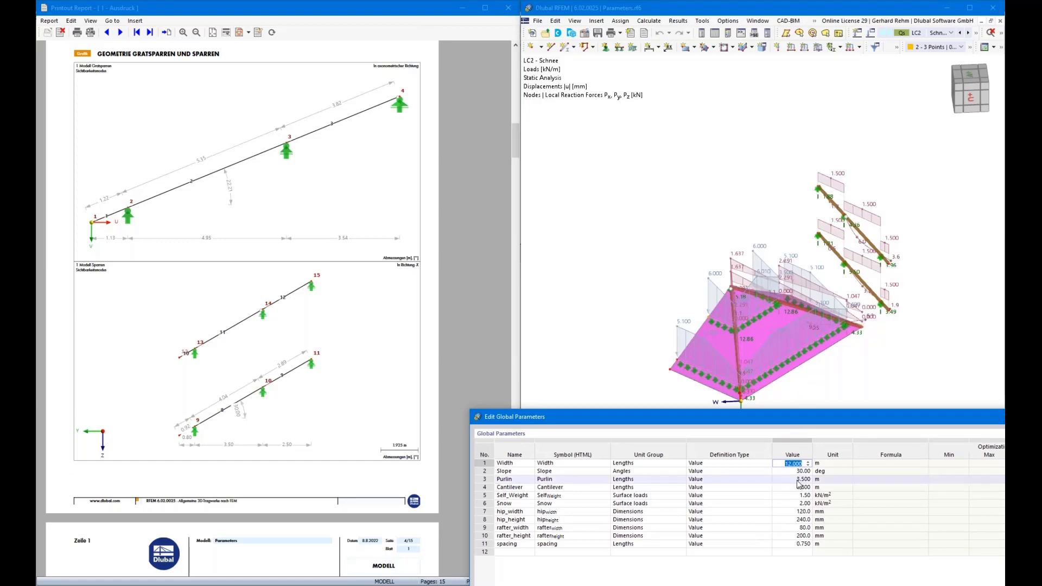
text(8)
key(Return)
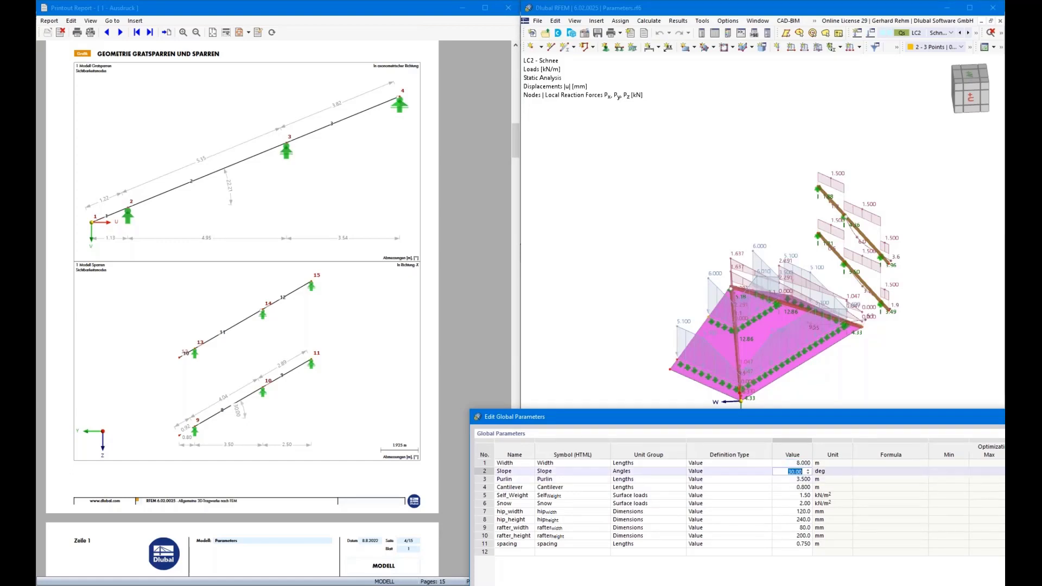
text(45)
key(Return)
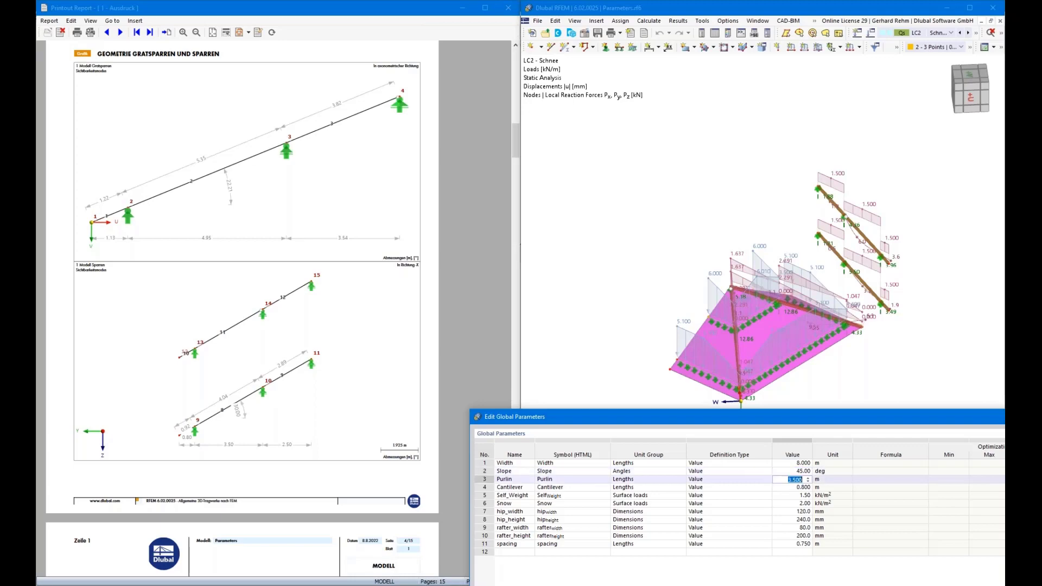
Set the Purlin parameter to 2.5 m and Cantilever to 2 m, and apply the global parameters
text(2.5)
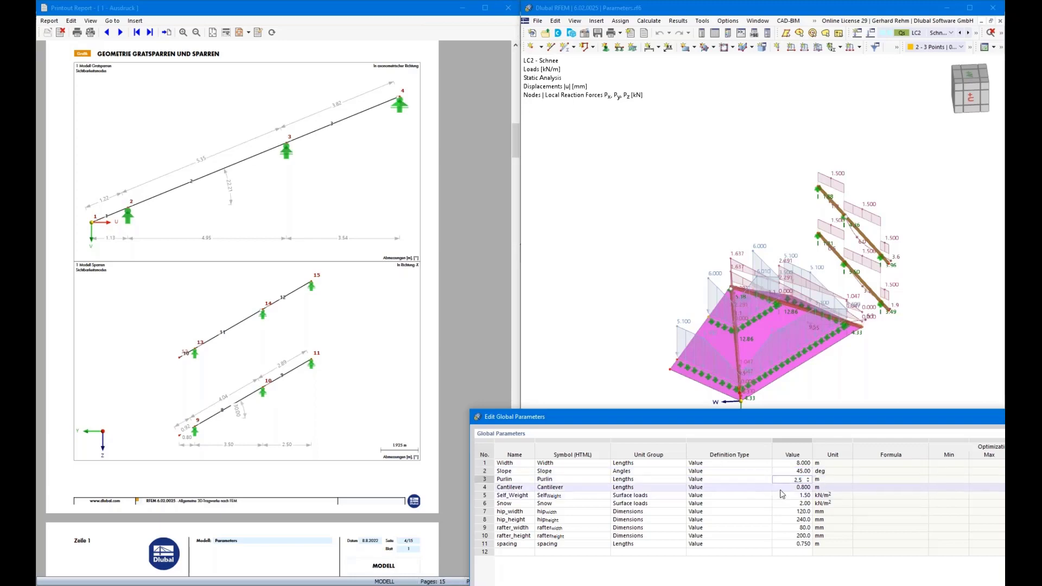
key(Return)
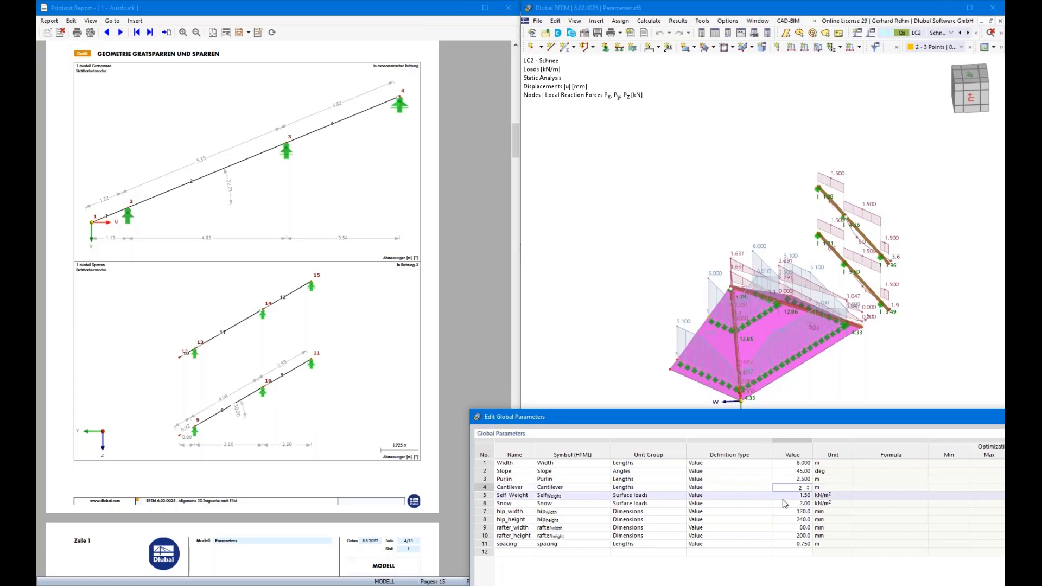
key(Return)
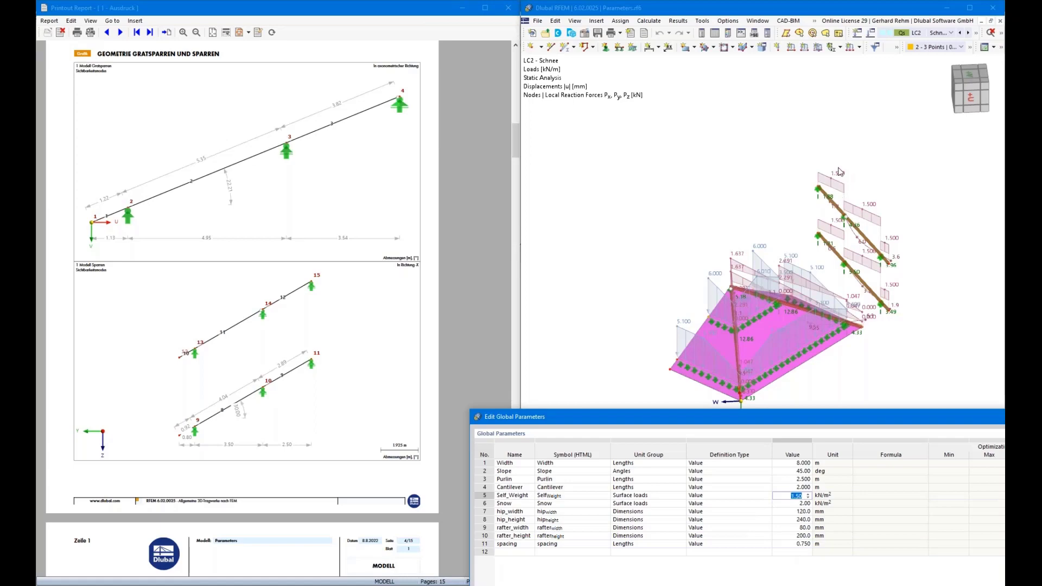
drag(801, 418, 796, 165)
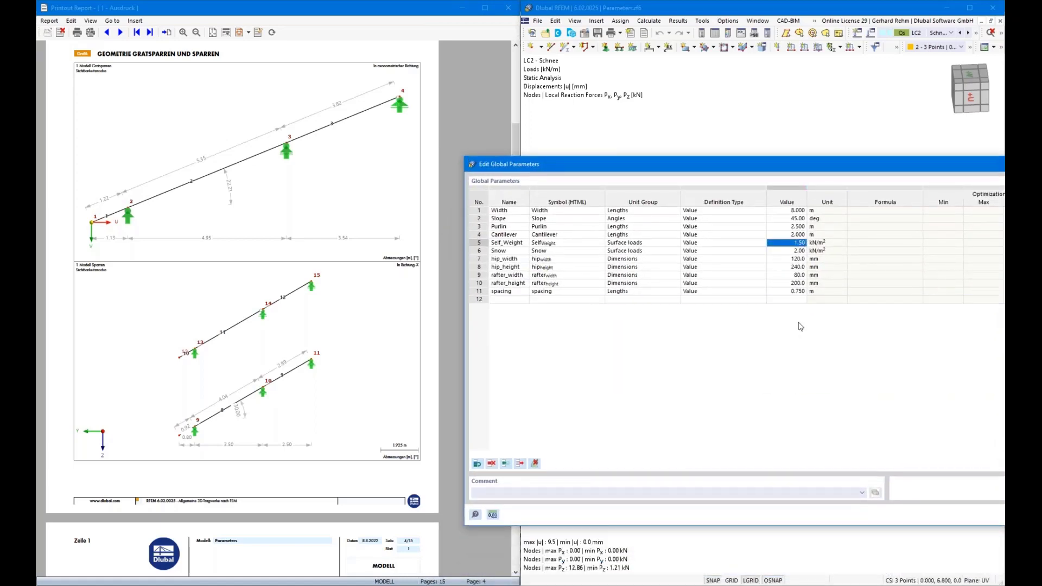
click(804, 344)
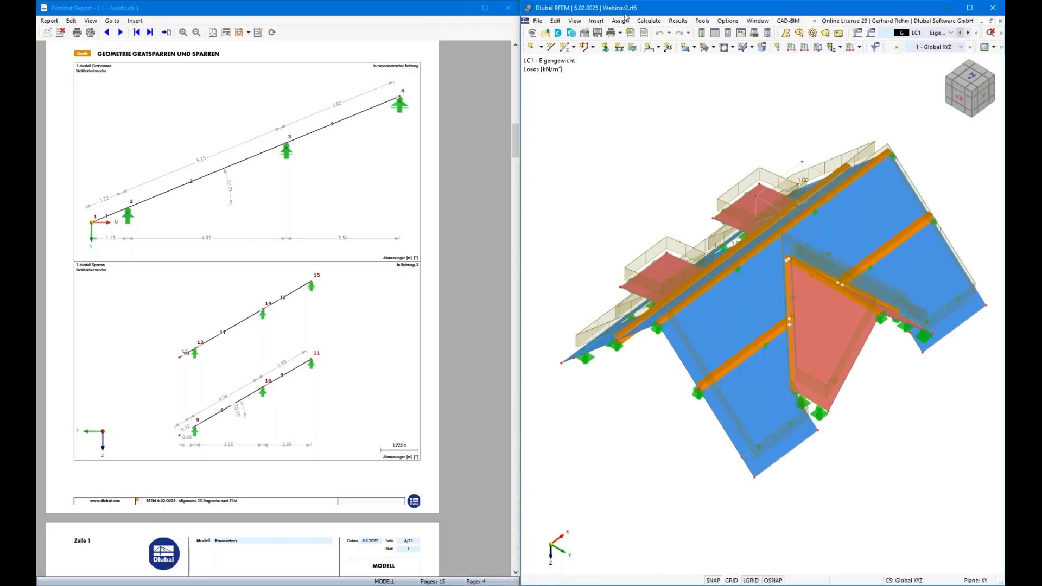
Show the data navigator, collapse the Webinar2.rf6 model and make Parameters.rf6 the active model
click(702, 34)
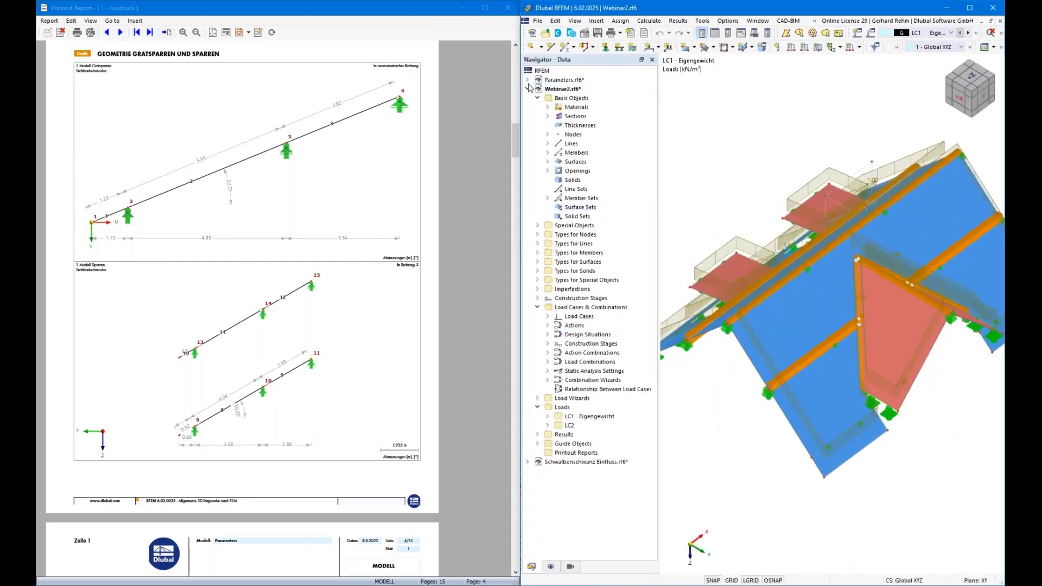
click(527, 88)
click(548, 81)
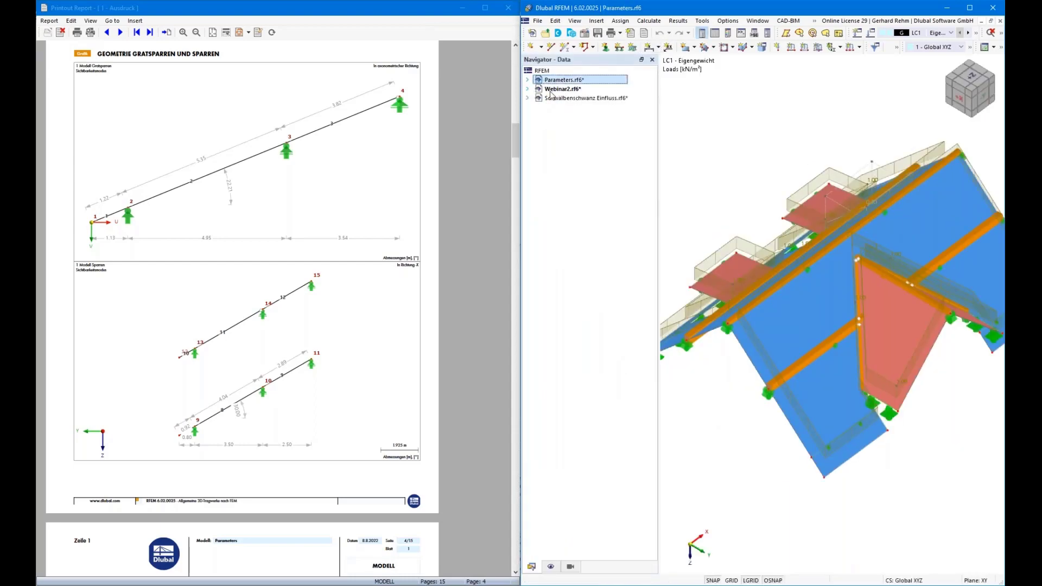
click(747, 175)
Check the regenerated hip roof geometry in the model view and refresh the printout report to match it
scroll(930, 404, up, 2)
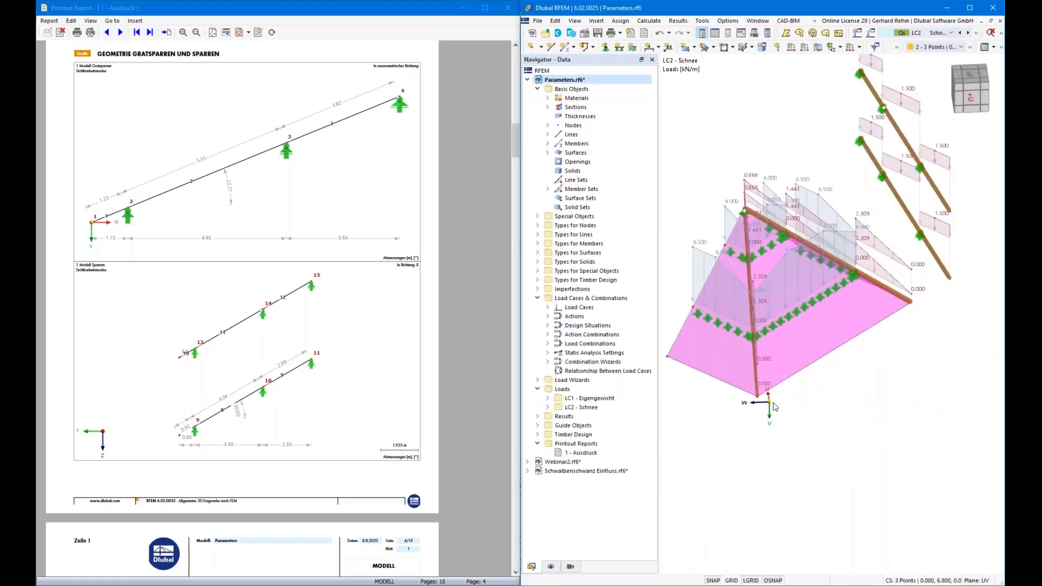
ctrl+middle_drag(840, 493, 879, 423)
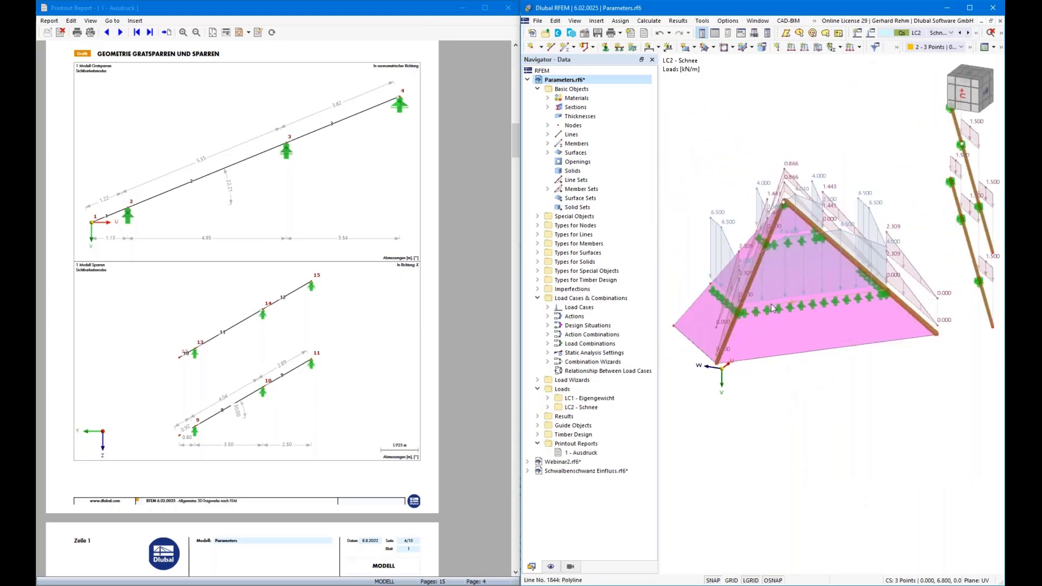
scroll(814, 437, down, 2)
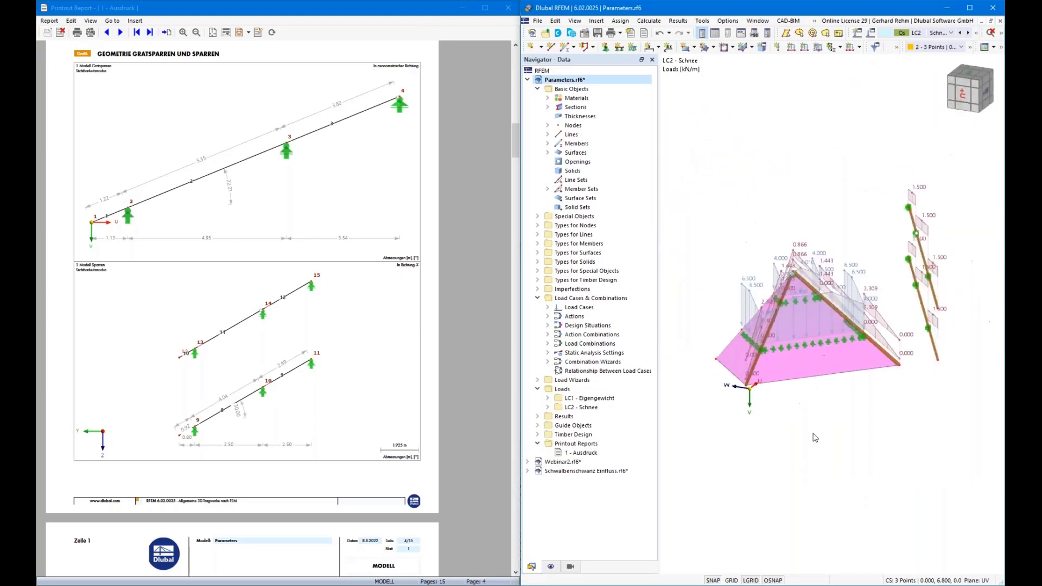
click(272, 34)
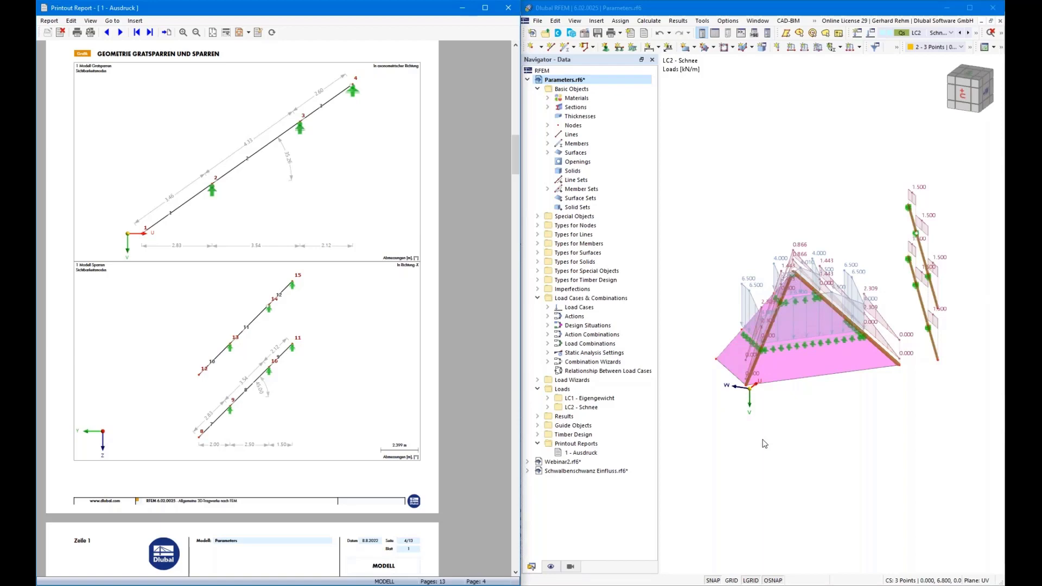
Close the printout report and maximise the Parameters.rf6 model window
click(509, 8)
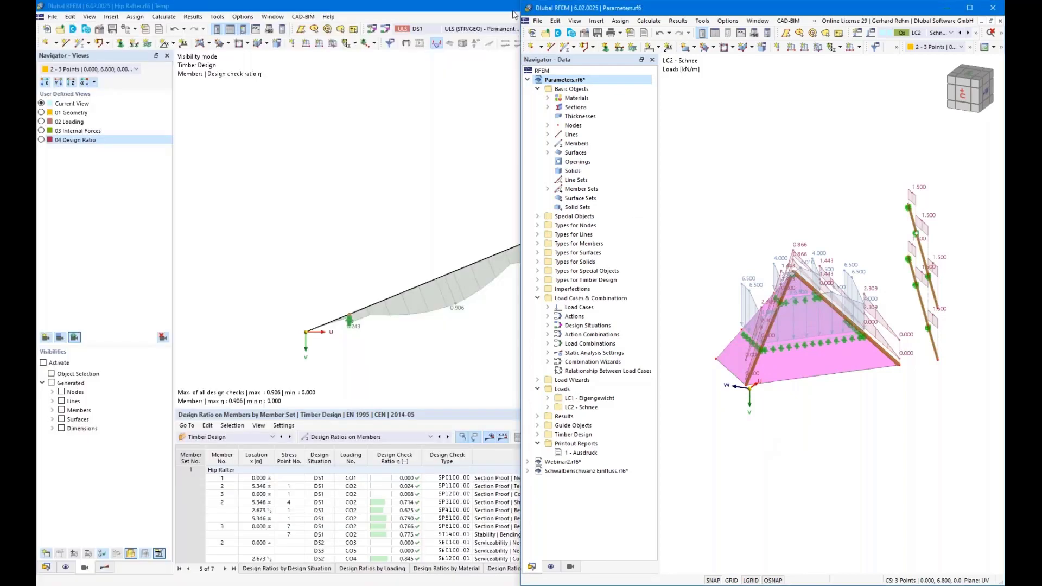
drag(697, 11, 405, 89)
double_click(569, 88)
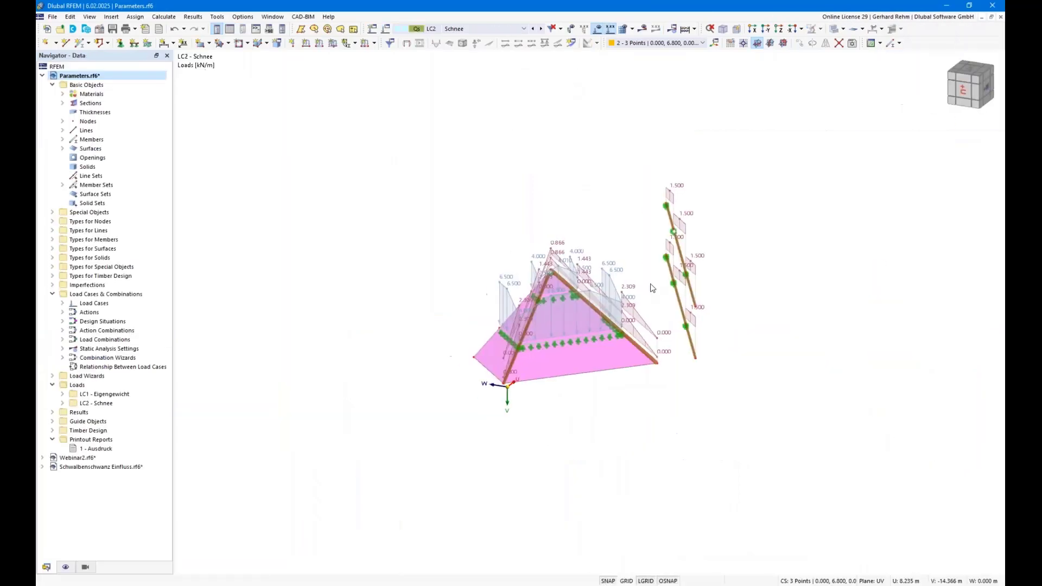
Display the Script Manager alongside the hip roof model and narrow its pane
scroll(673, 426, up, 3)
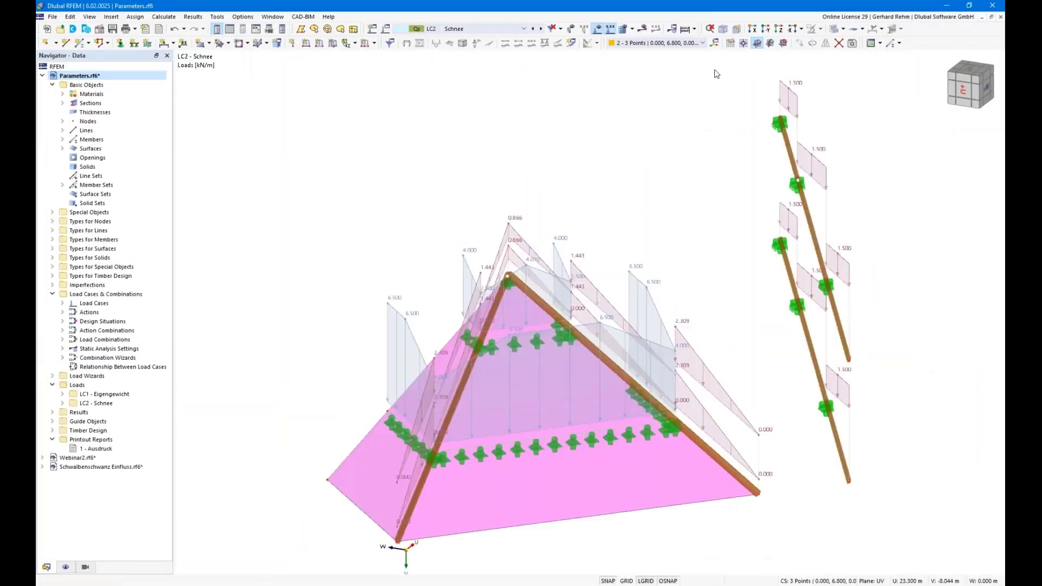
scroll(420, 205, down, 1)
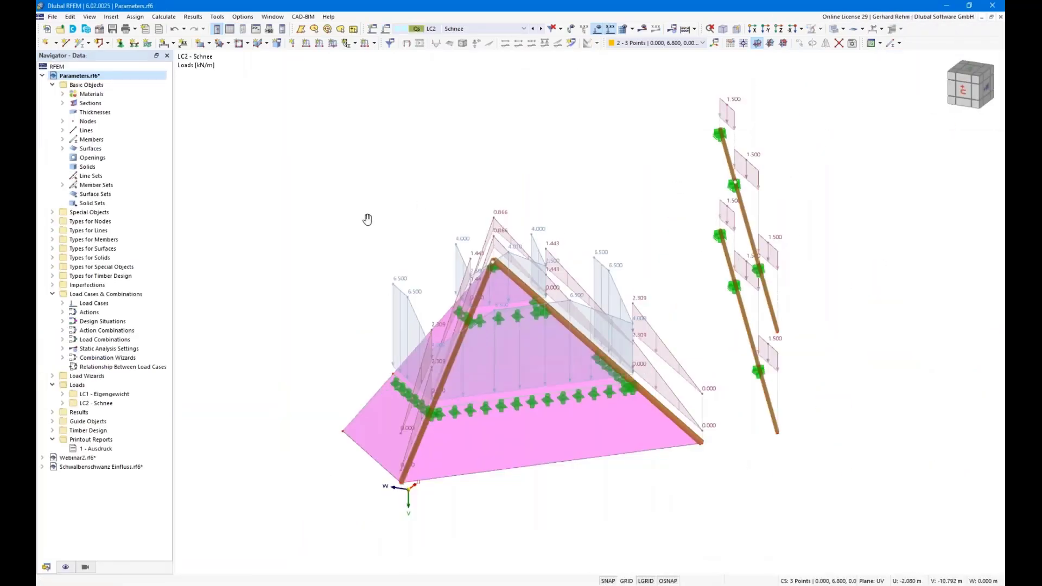
middle_drag(365, 217, 313, 174)
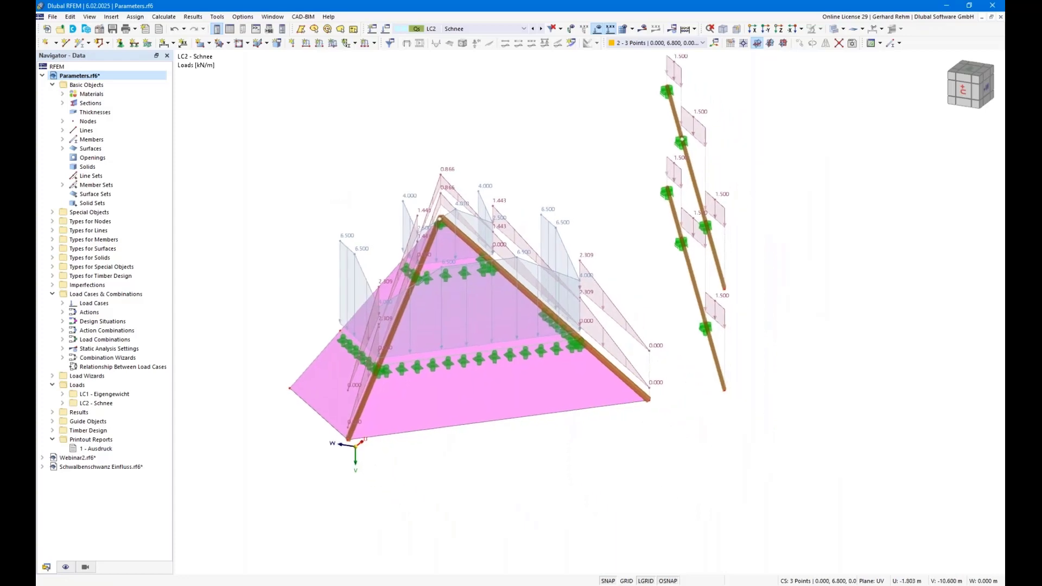
click(269, 29)
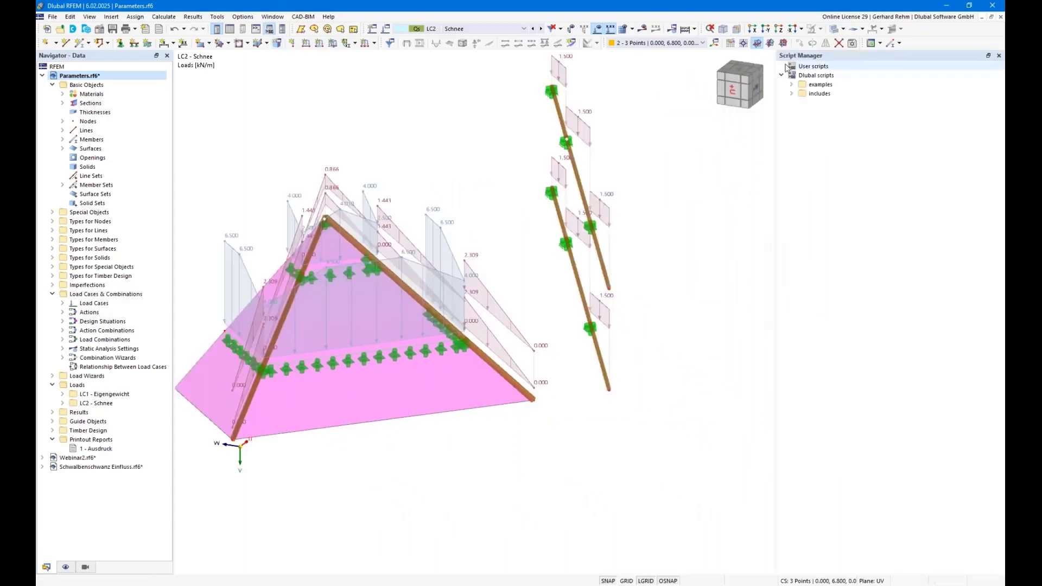
drag(776, 81, 843, 80)
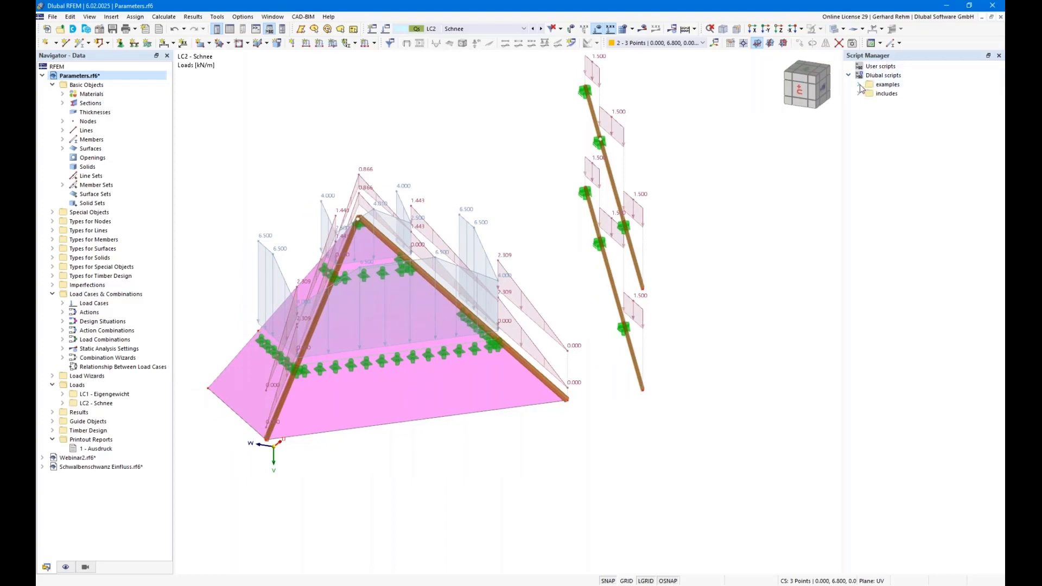
Switch to the web browser, look through Dlubal's past Eurocode 5 webinars, and return to the Parameters.rf6 model in RFEM
click(261, 585)
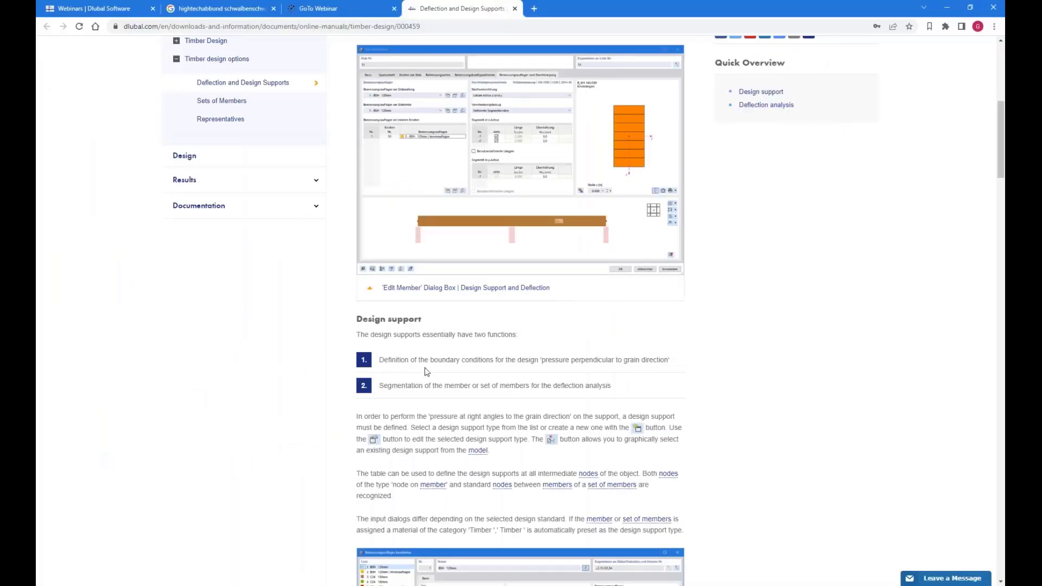
click(108, 7)
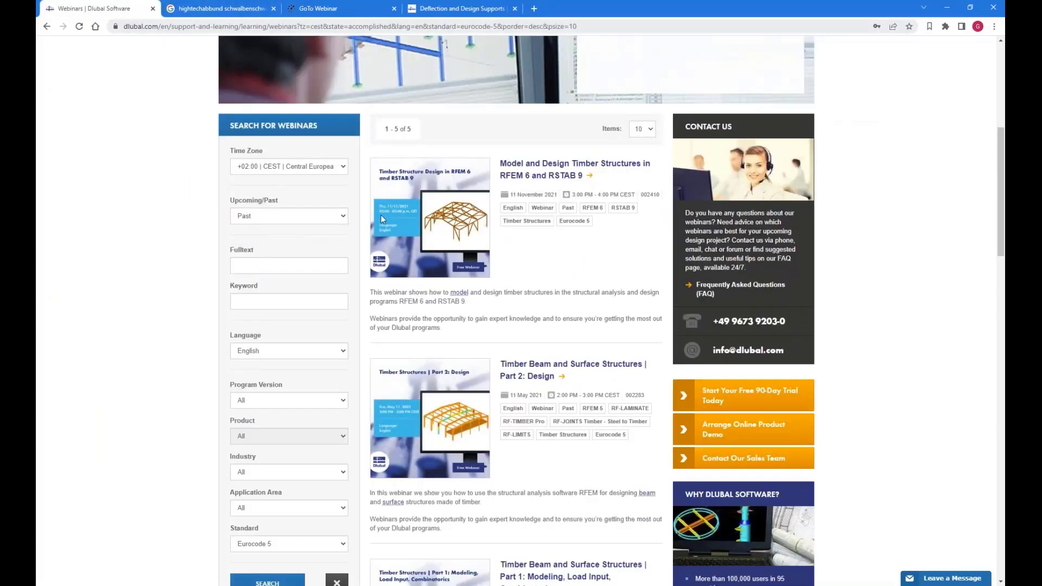
scroll(263, 445, down, 2)
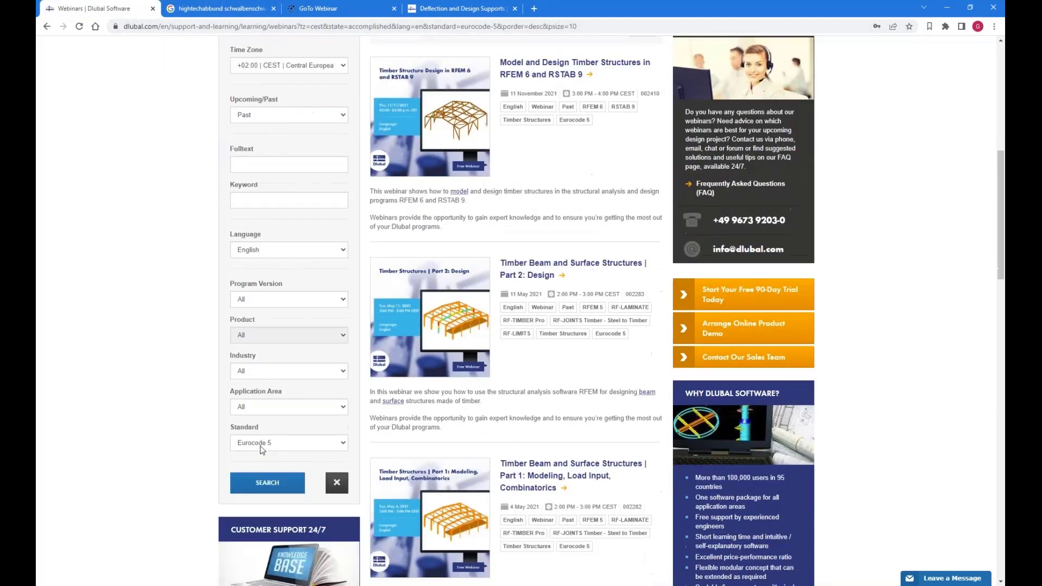
scroll(435, 247, up, 2)
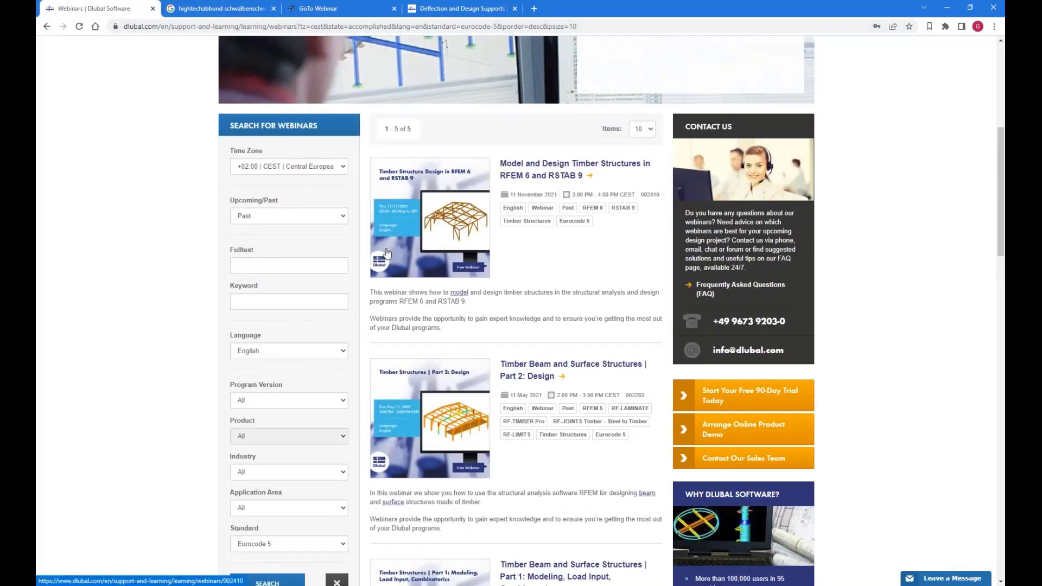
scroll(402, 274, up, 5)
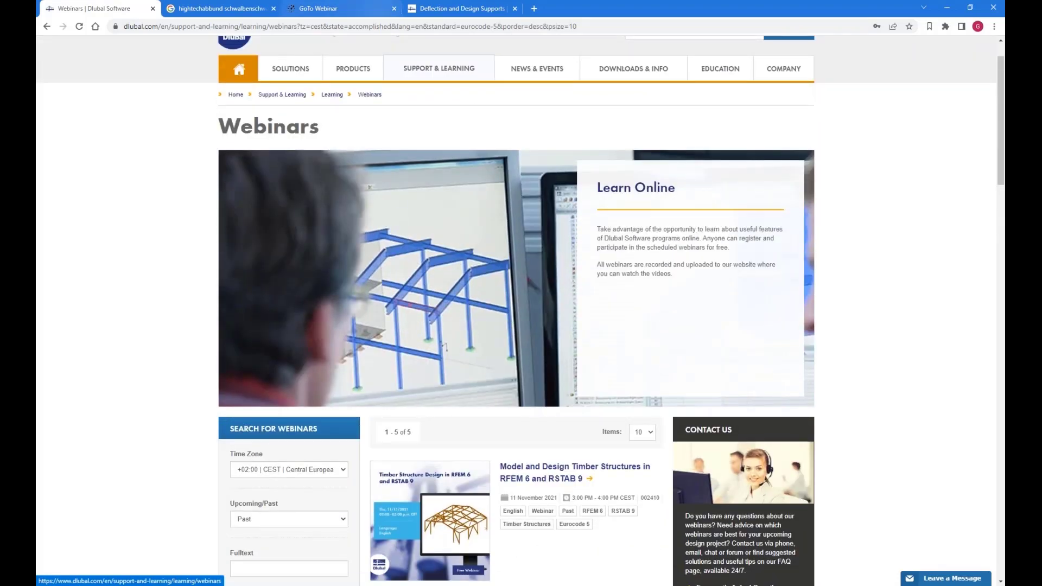
click(244, 584)
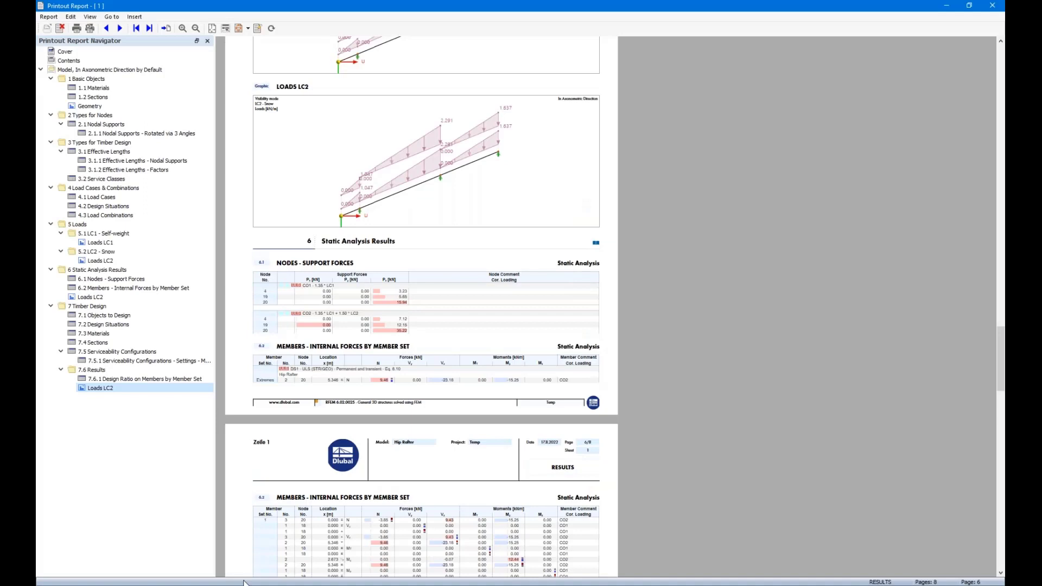
mouse_move(243, 584)
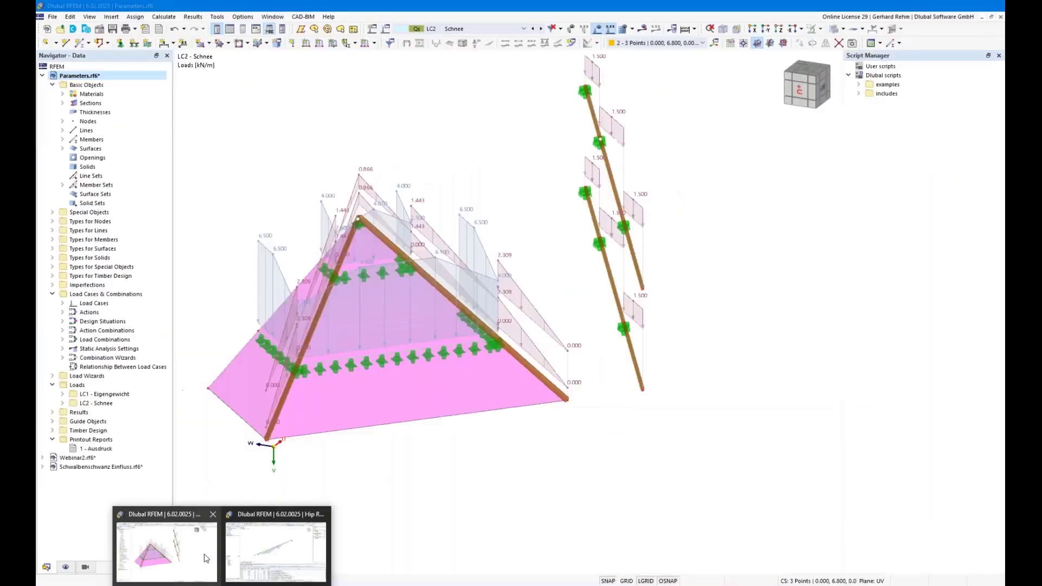
click(251, 564)
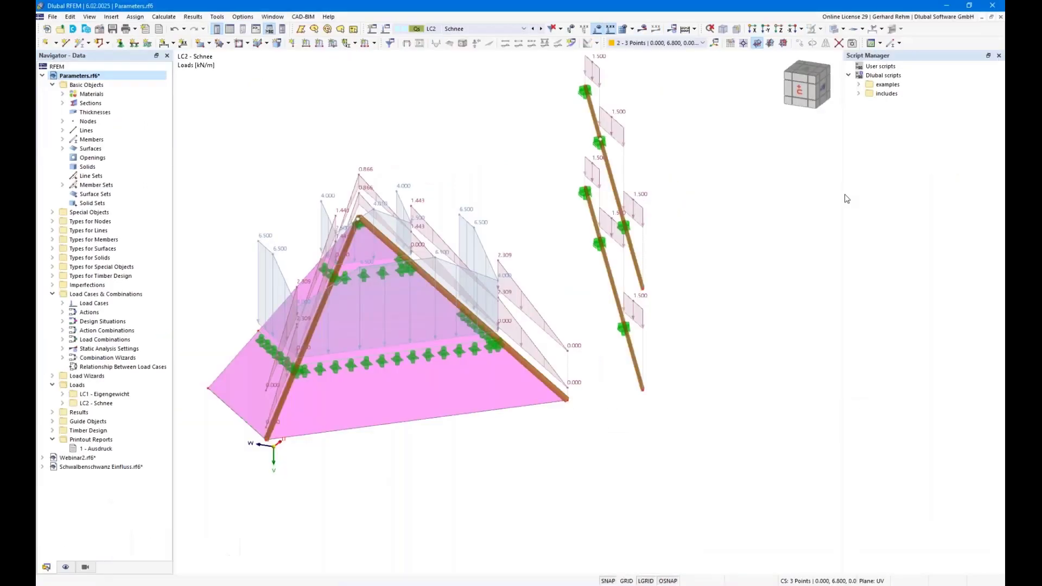
List the Dlubal example scripts in the Script Manager and delete everything from the Parameters.rf6 model
click(860, 85)
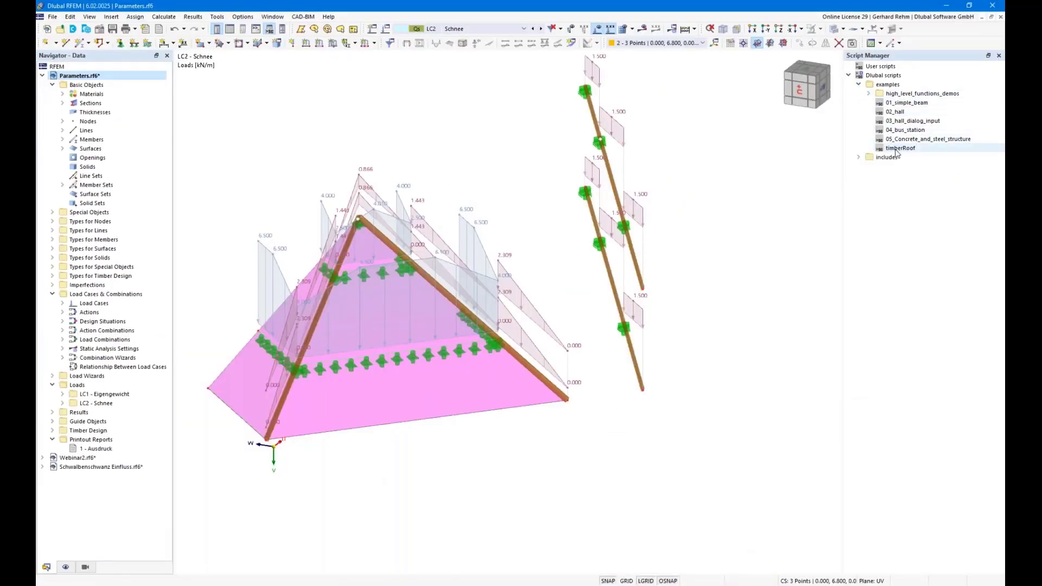
right_click(72, 79)
click(115, 121)
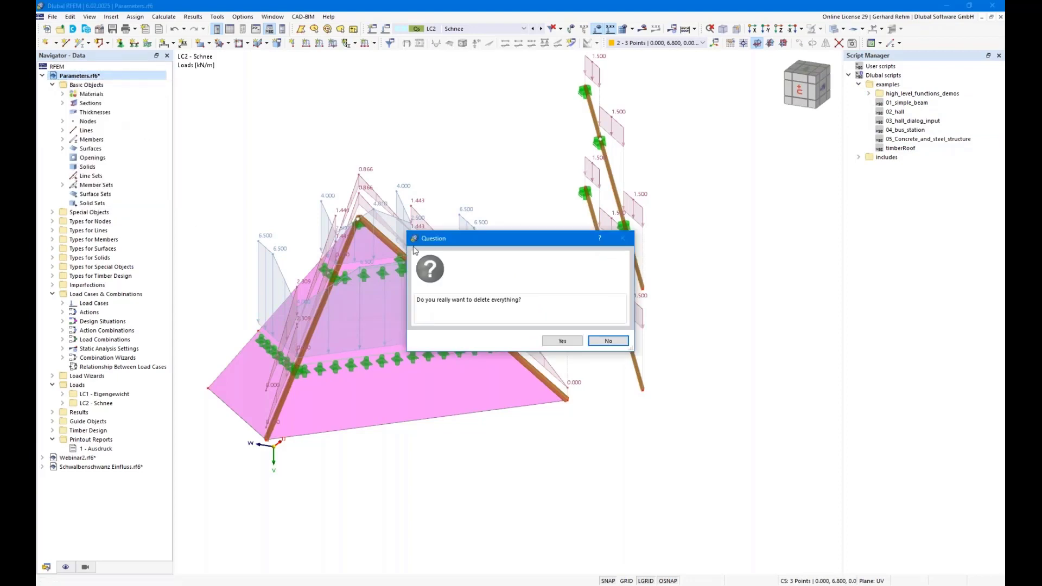
click(561, 341)
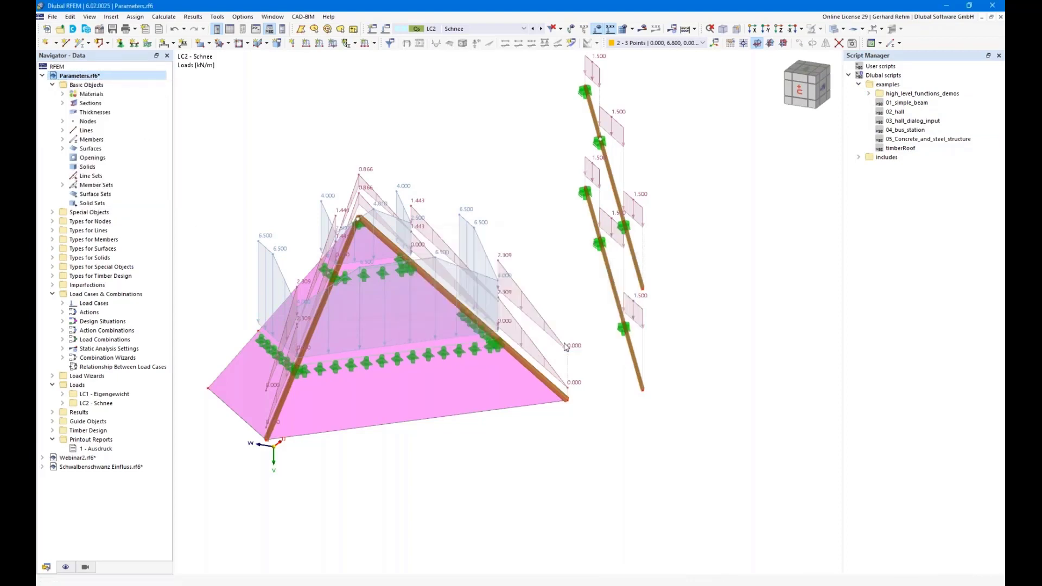
Run the timberRoof example script with a width of 8 and an angle of 45
double_click(882, 150)
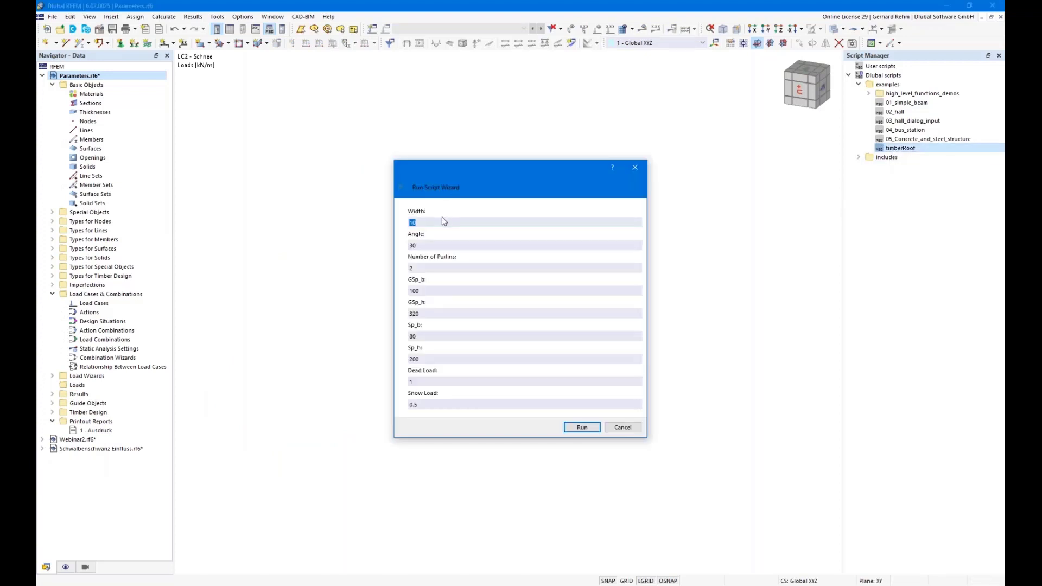
click(438, 222)
text(8)
key(Tab)
text(45)
key(Tab)
click(581, 427)
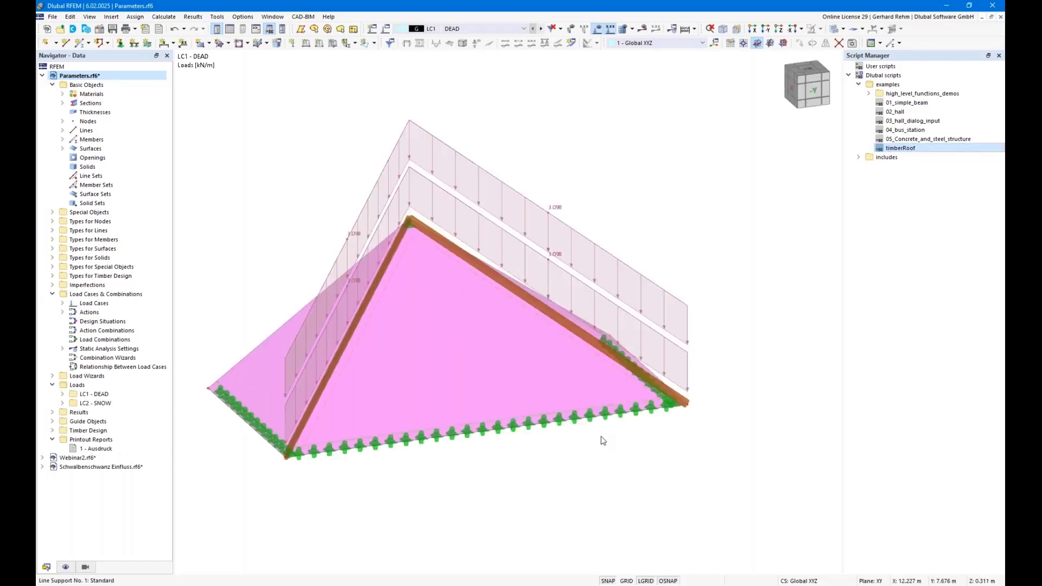
Hide the load display and delete everything from the Parameters.rf6 model
click(597, 29)
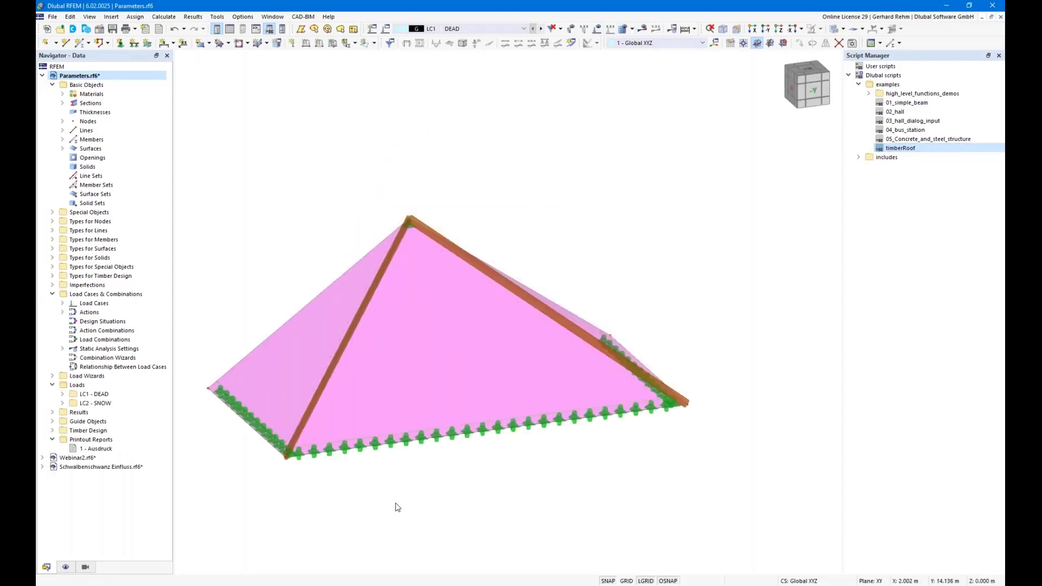
ctrl+middle_drag(446, 497, 356, 532)
right_click(81, 75)
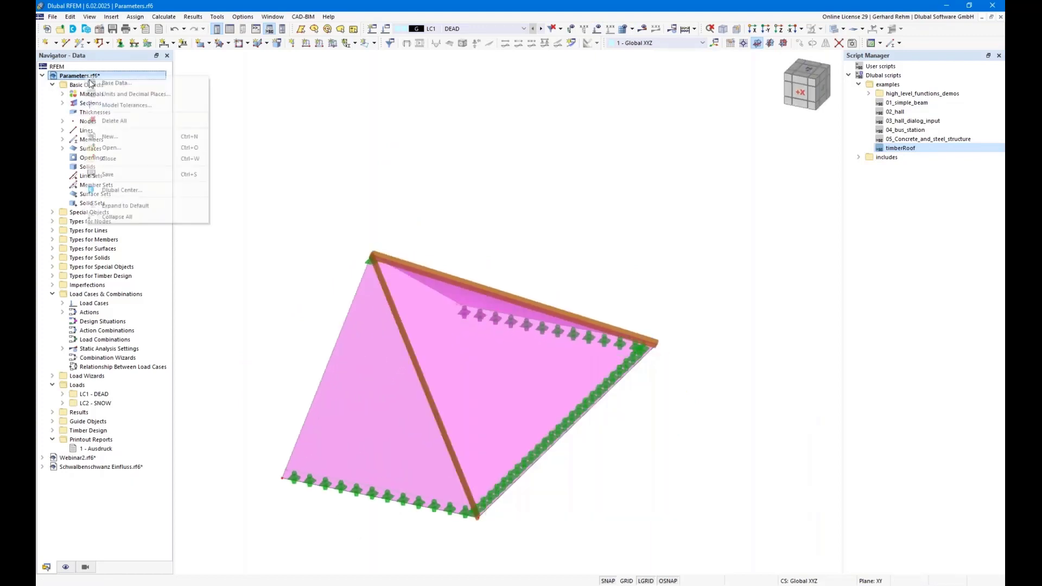
click(105, 121)
click(563, 344)
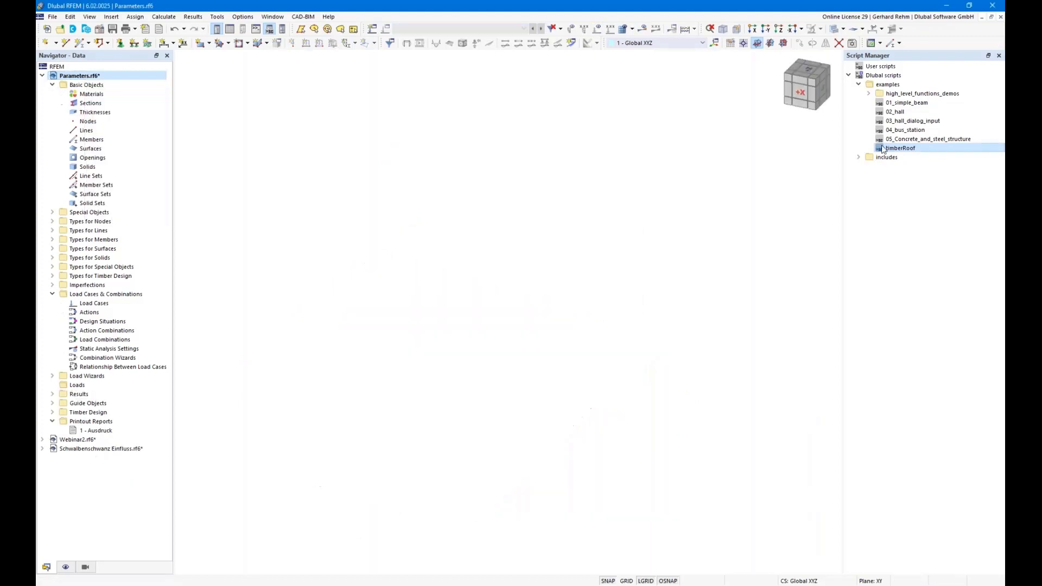
Run the timberRoof example script with its default values, including an angle of 30 and 2 purlins, and check the Dlubal Center block library
double_click(889, 149)
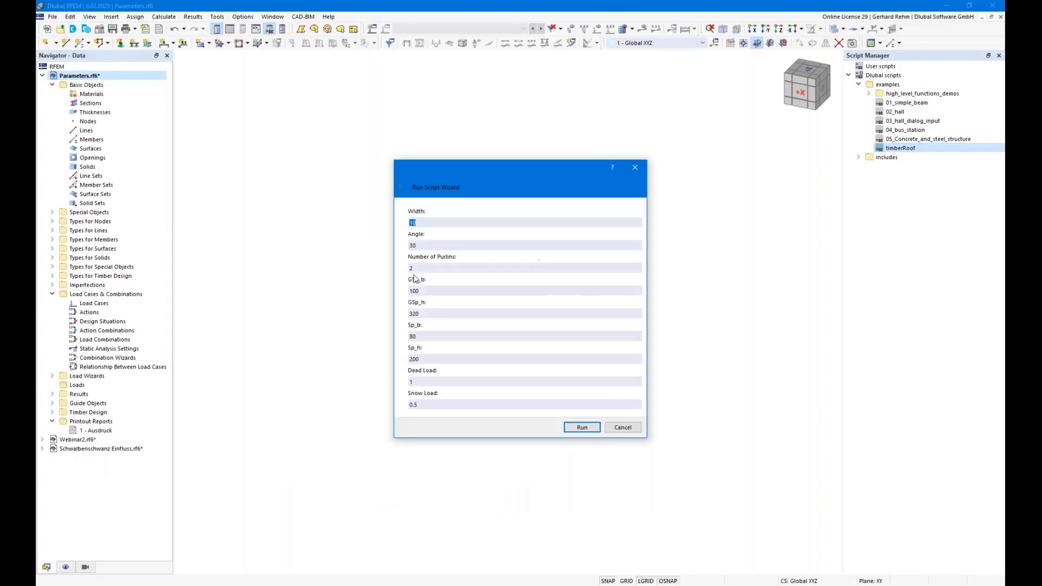
click(581, 427)
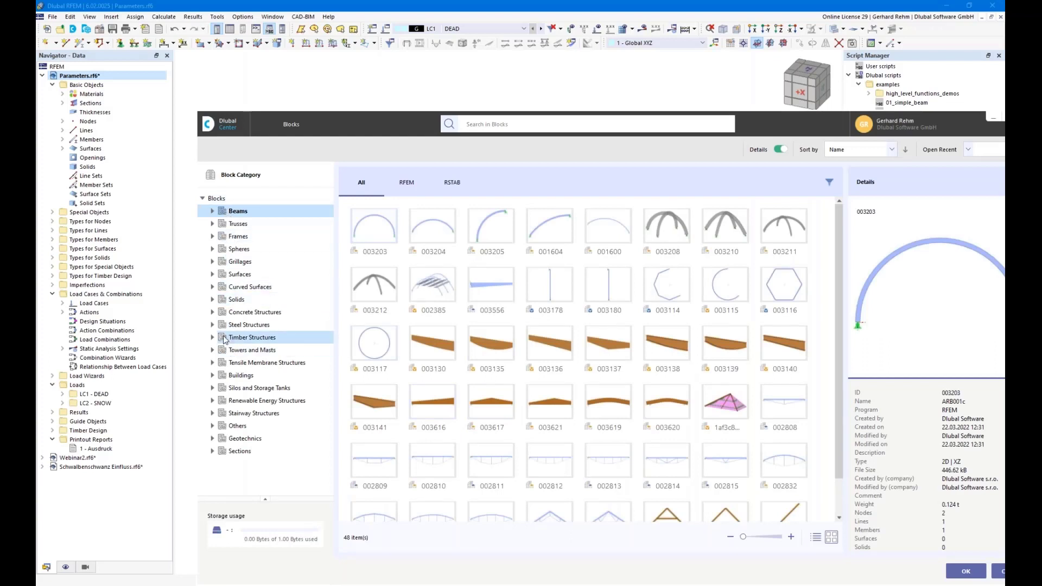
click(1001, 573)
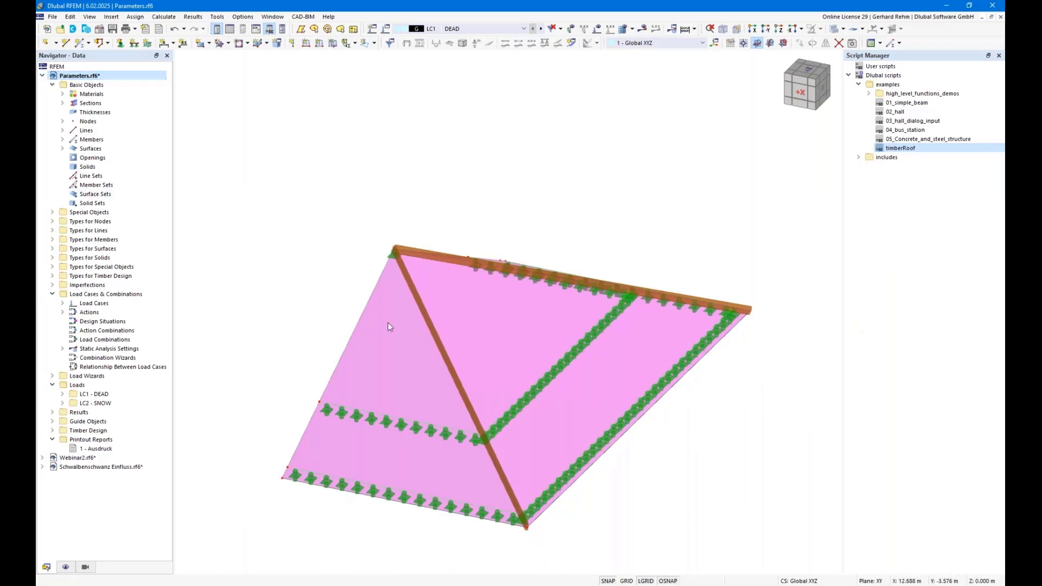
Look over the hip members of the generated roof, switch to the Hip Rafter.rf6 model and view its rafter in 3D
ctrl+middle_drag(670, 420, 561, 423)
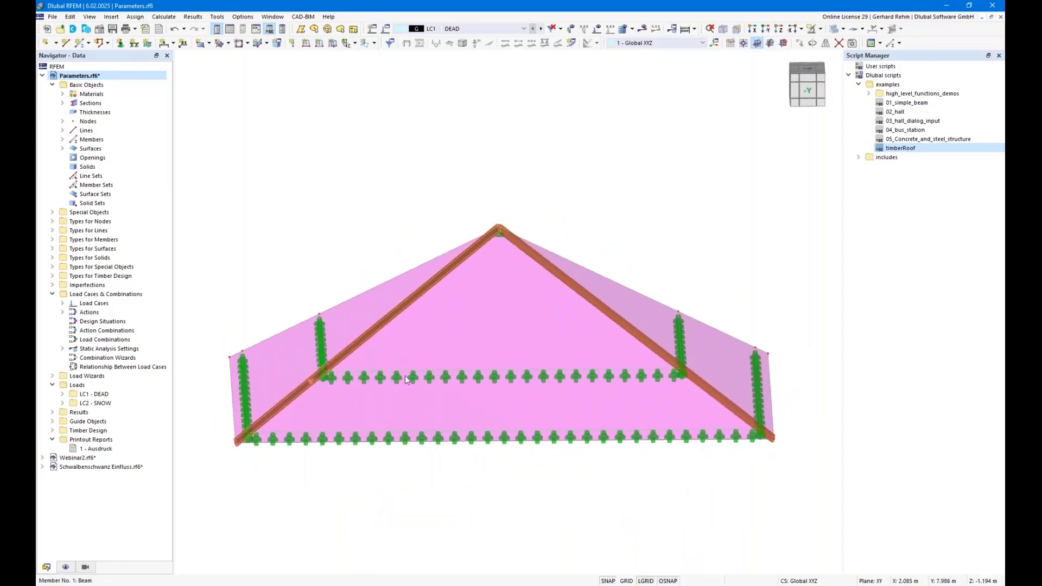
double_click(751, 385)
click(702, 493)
click(215, 585)
click(268, 548)
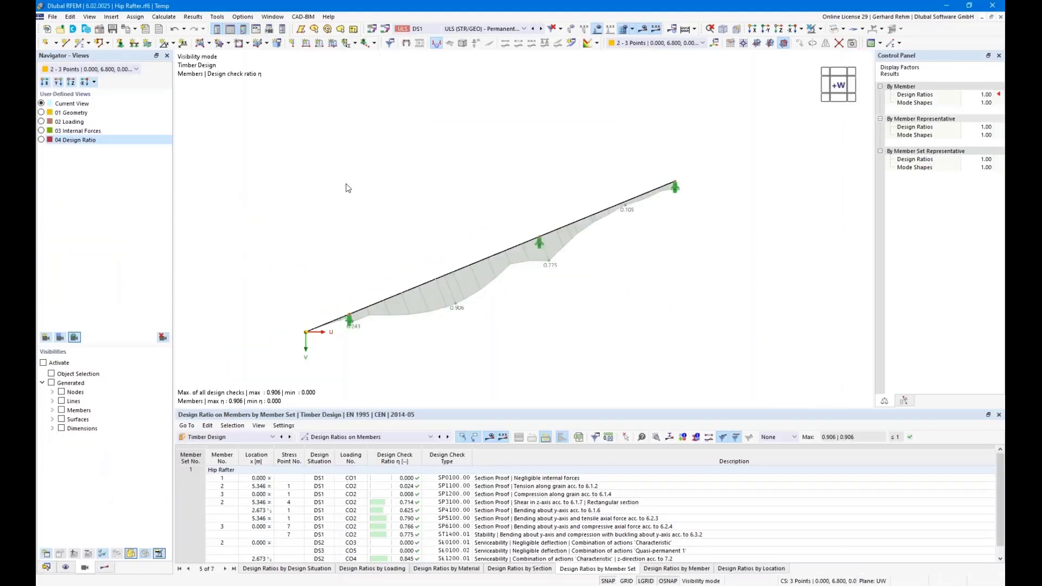
ctrl+middle_drag(345, 187, 389, 149)
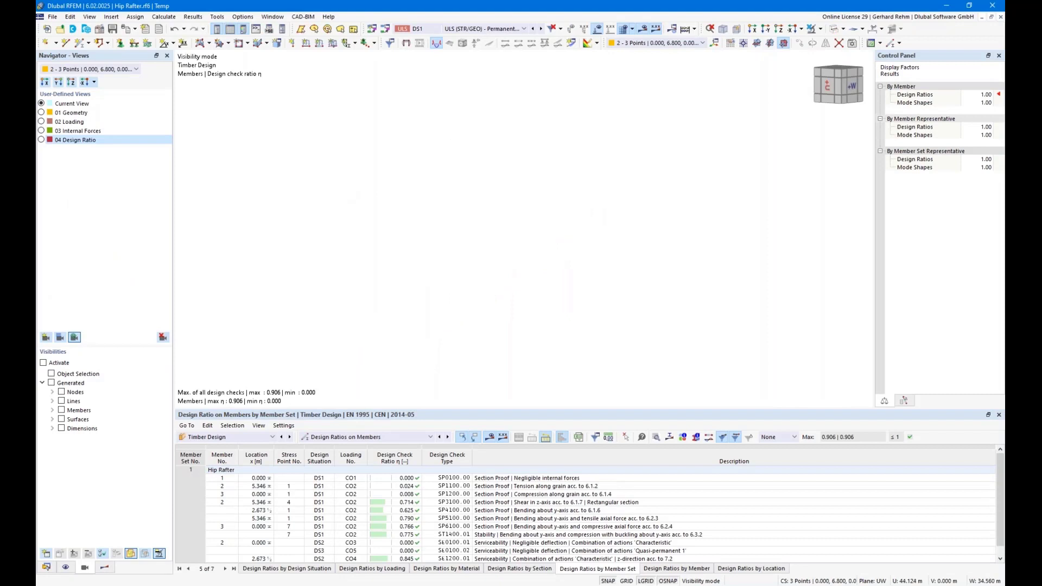
middle_drag(564, 314, 653, 259)
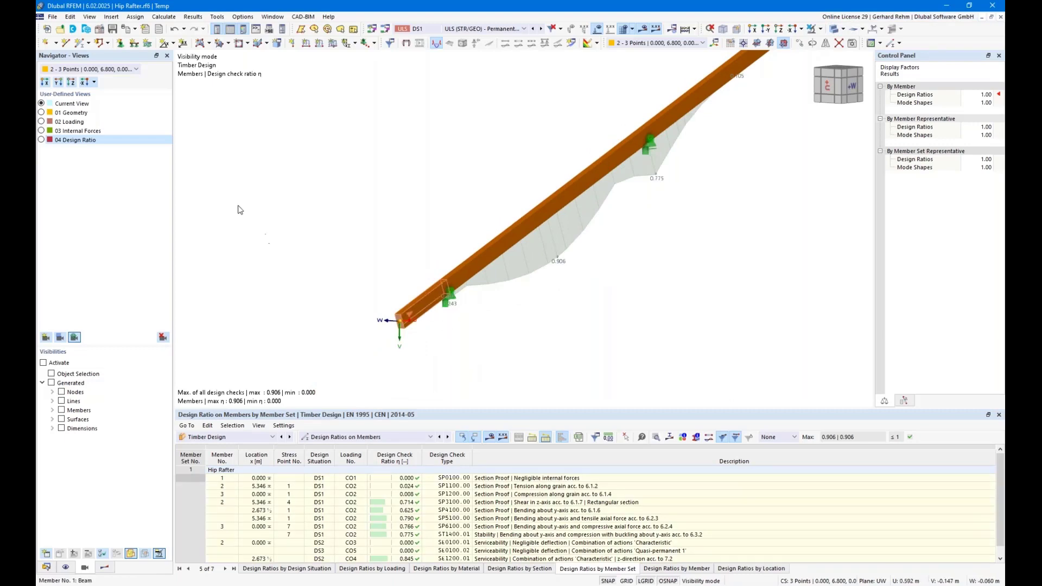
Try the peaked massive rectangle shapes RPO_M1 and RPOI_M1 for the section of member 1
click(266, 134)
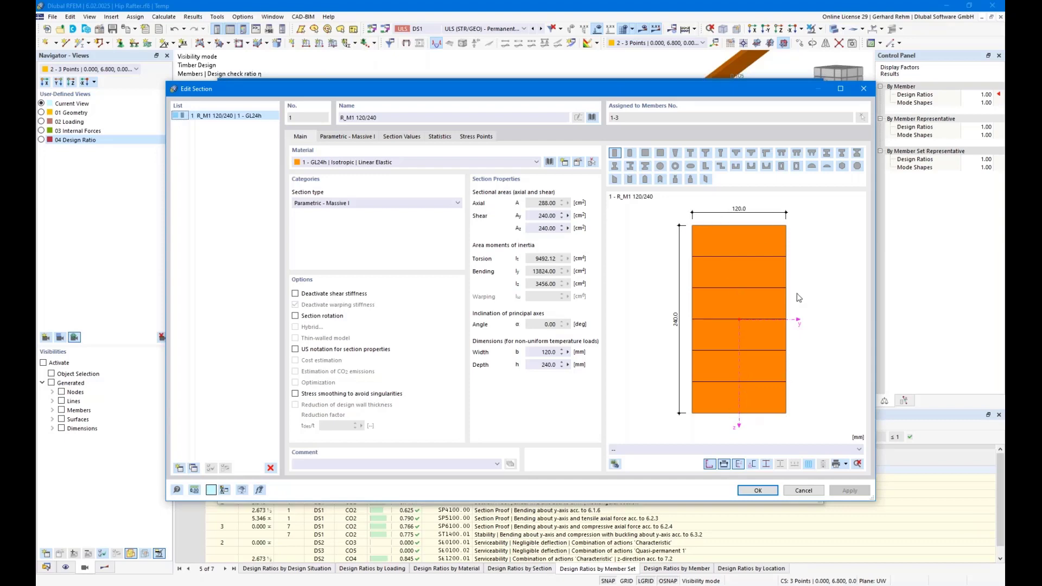
click(645, 179)
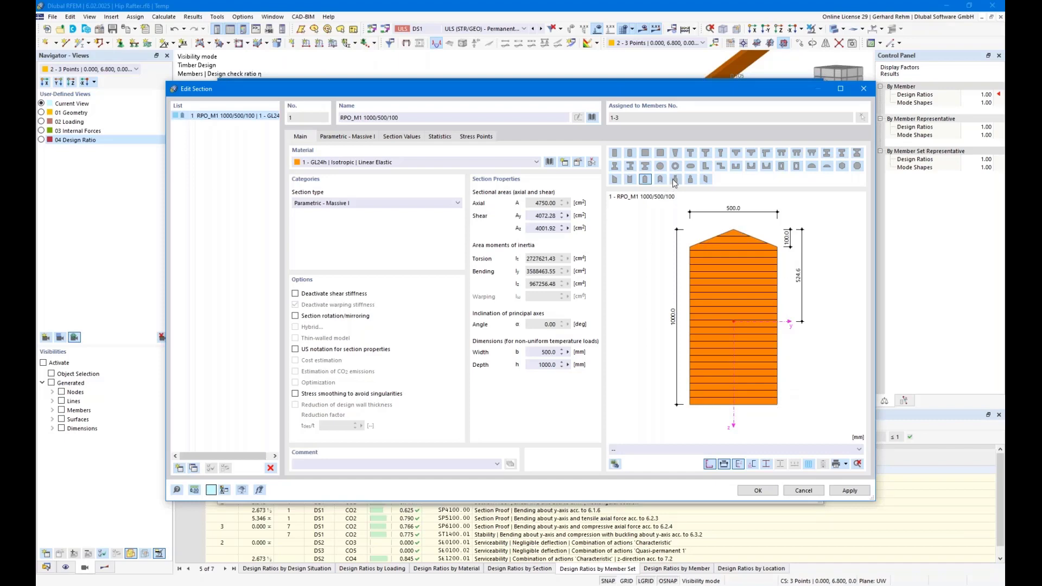
click(630, 180)
click(660, 180)
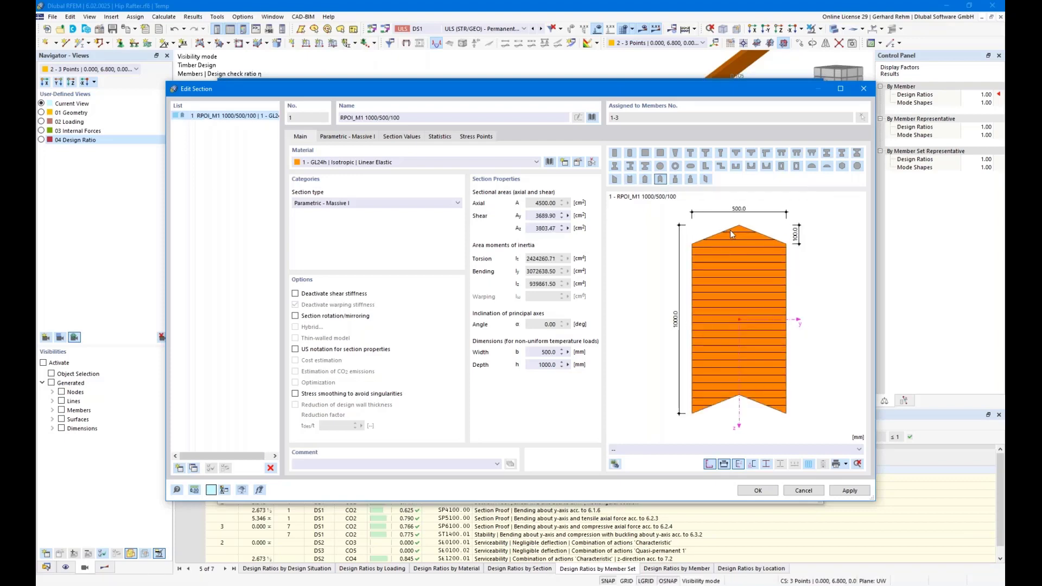
click(646, 181)
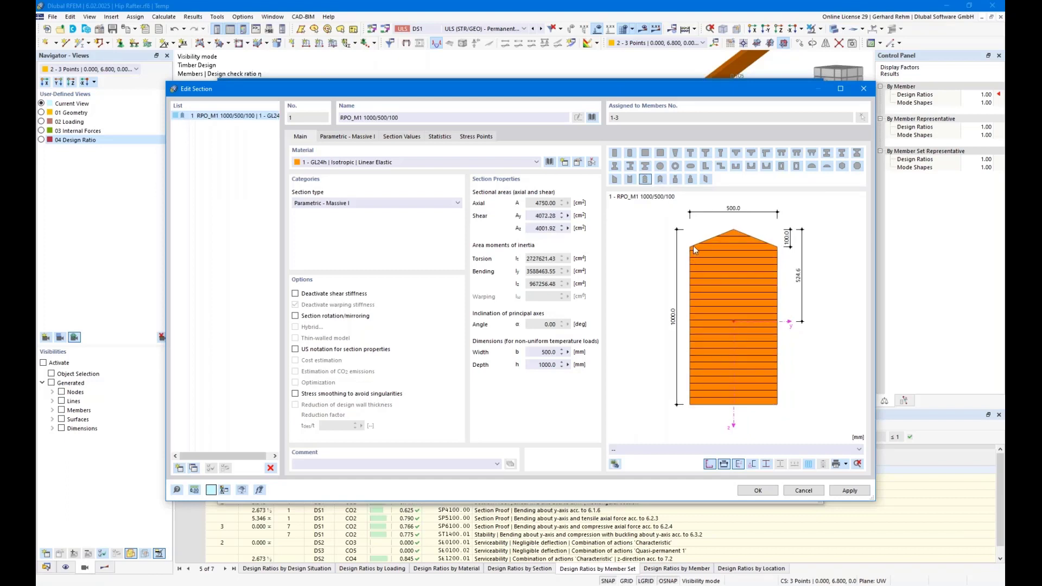
Switch to the web browser and examine the dovetail joint photo in the "hightechabbund schwalbenschwanz" image results
click(102, 584)
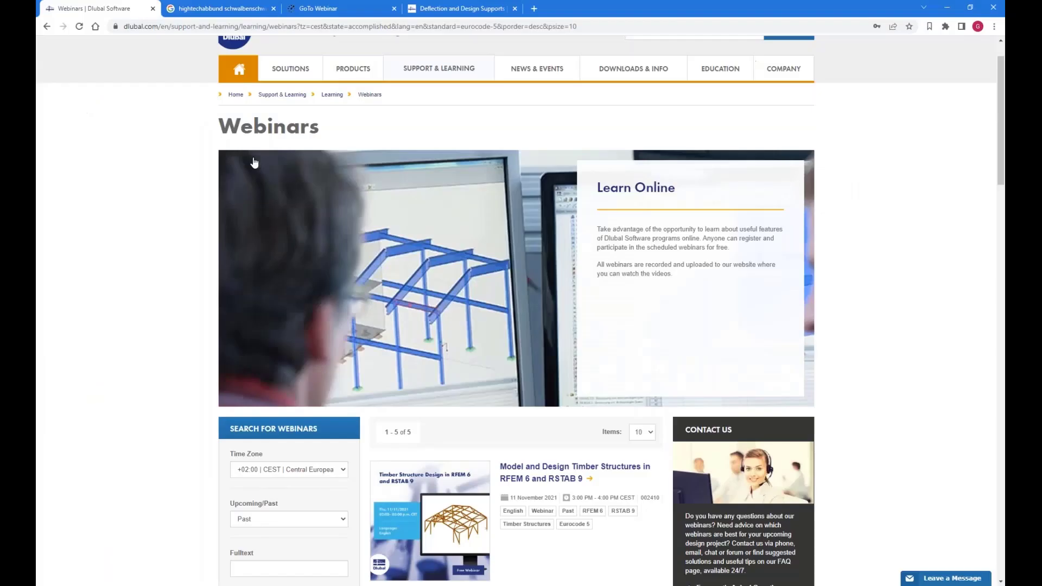
click(481, 8)
click(222, 9)
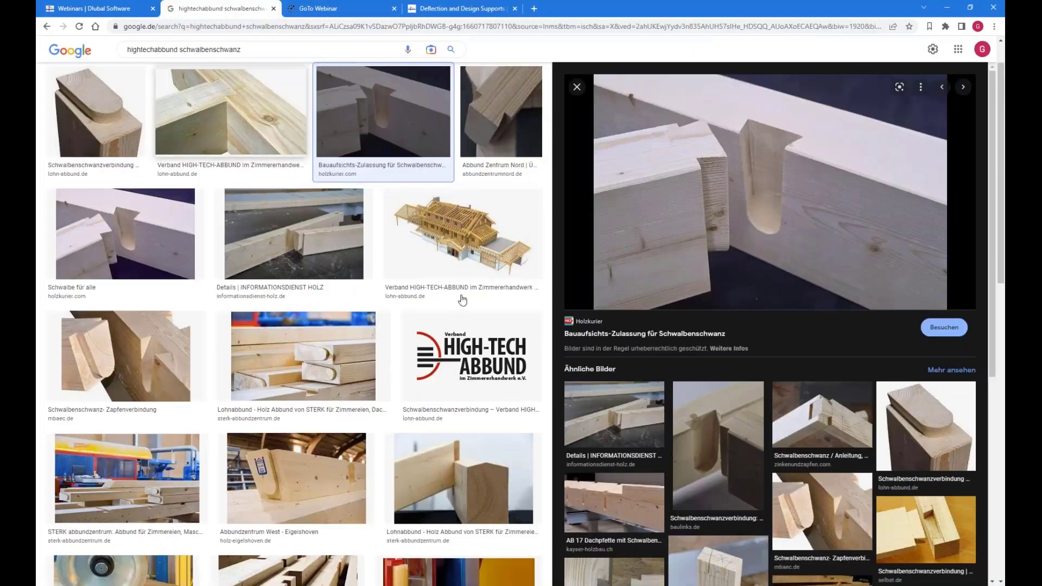
scroll(716, 396, up, 1)
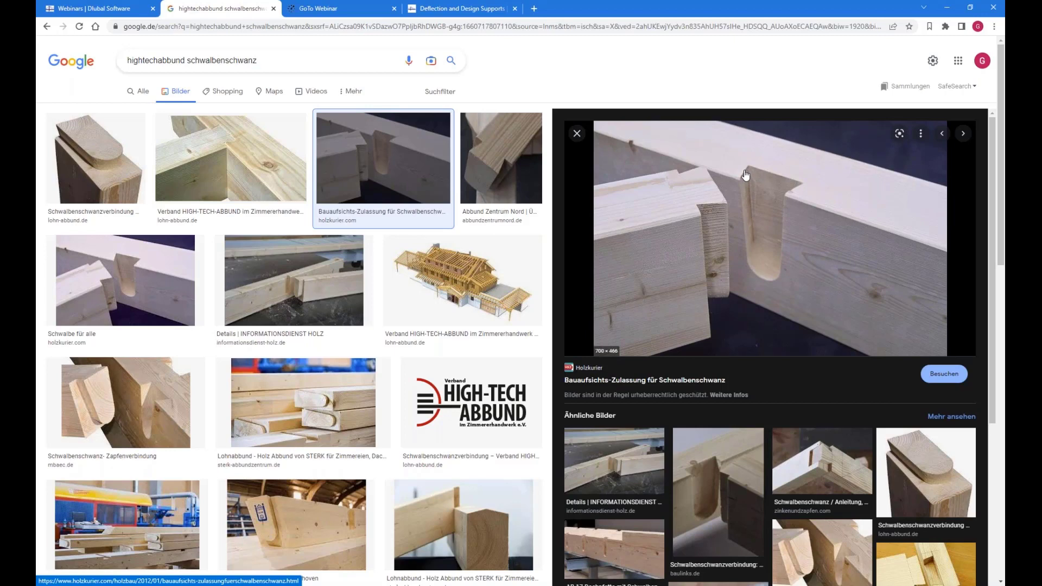
mouse_move(213, 584)
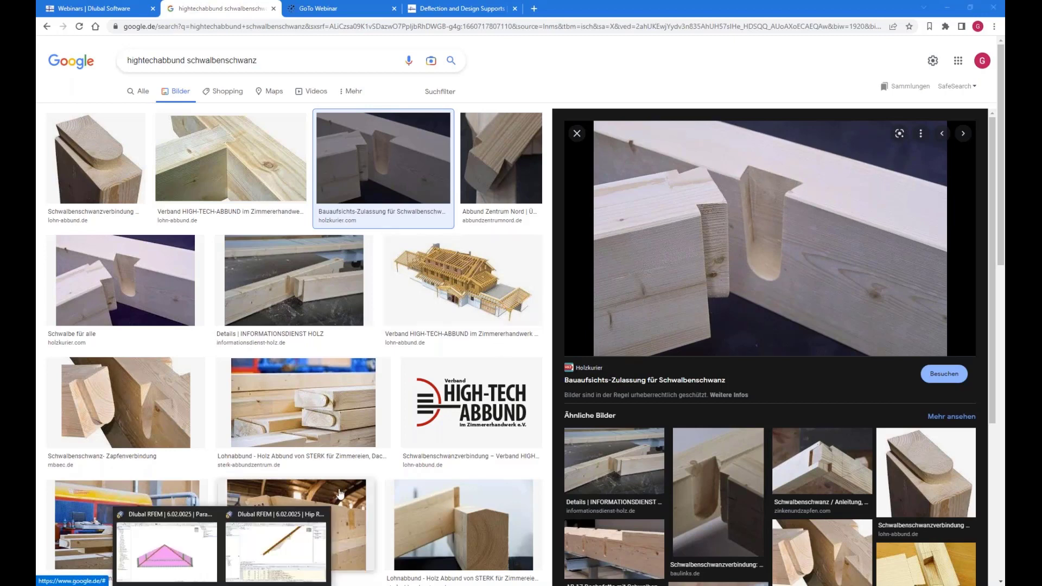
Return to the Hip Rafter.rf6 model in RFEM and discard the section change and the edit of member 1
click(255, 563)
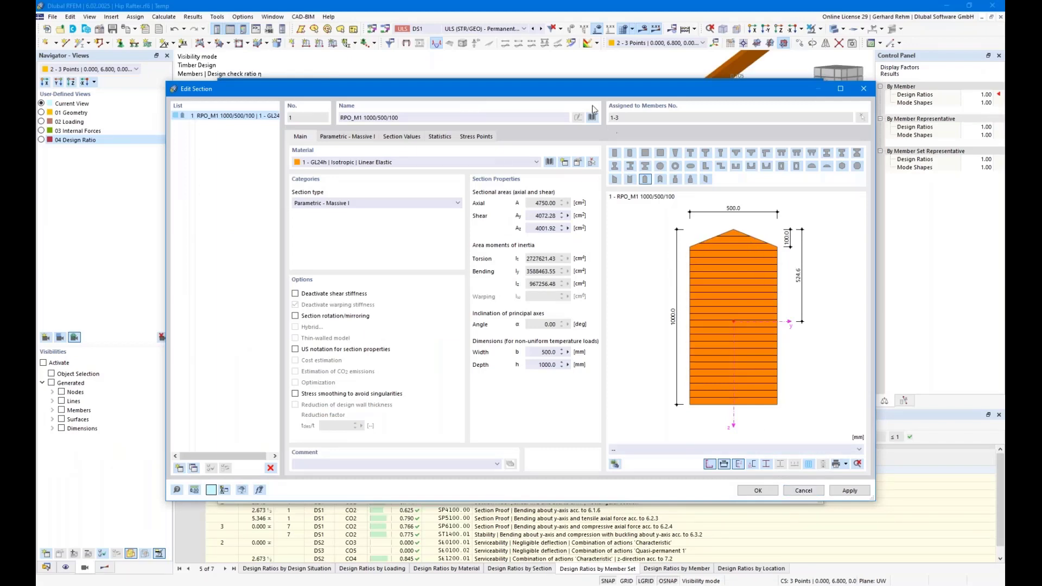
drag(575, 85, 613, 76)
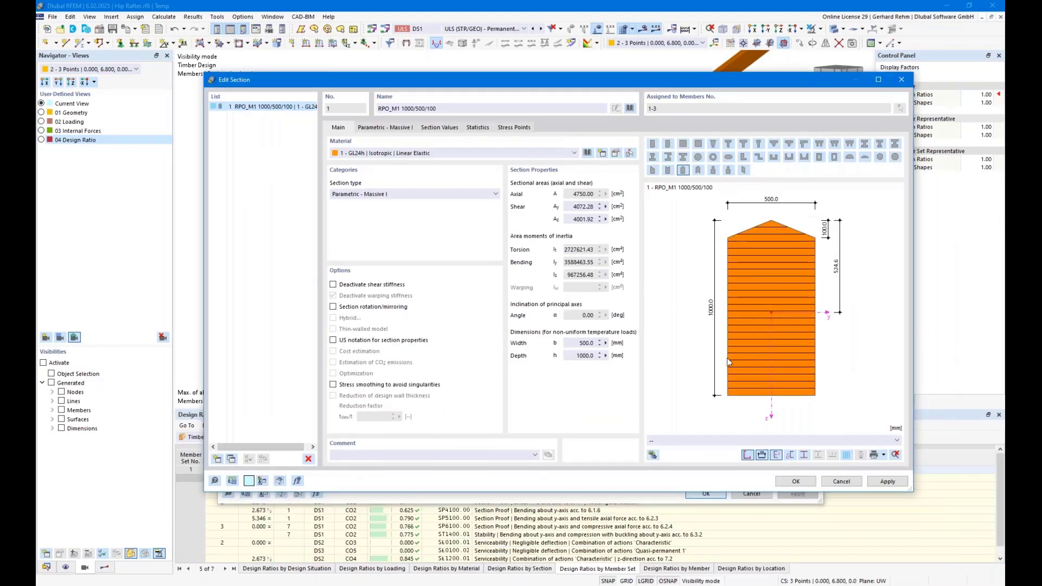
click(846, 483)
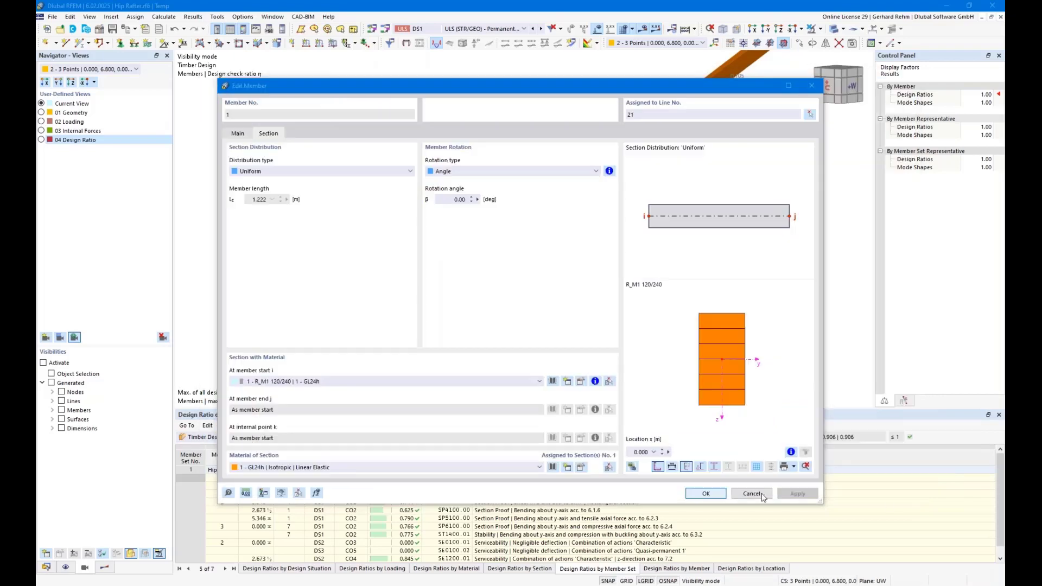
click(768, 498)
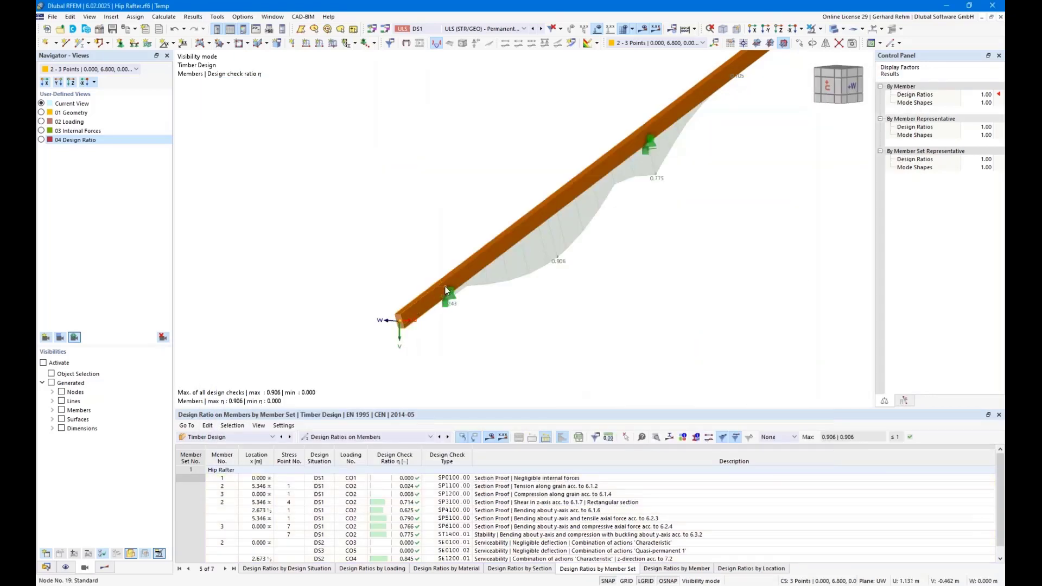
Create a new RPO_M1 massive rectangle section with outward peak from the section library for member 1
scroll(445, 290, up, 2)
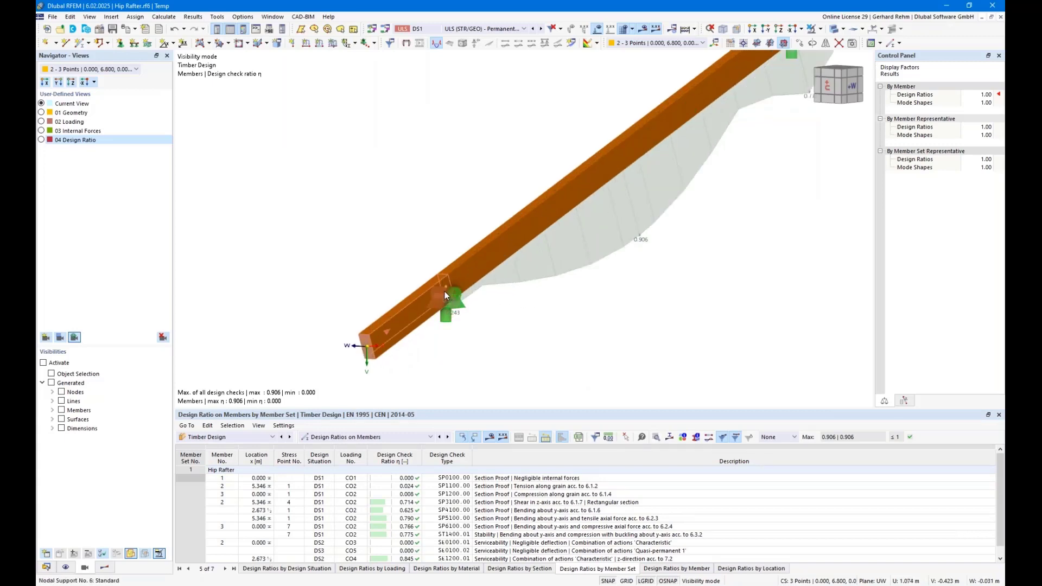
scroll(544, 295, down, 3)
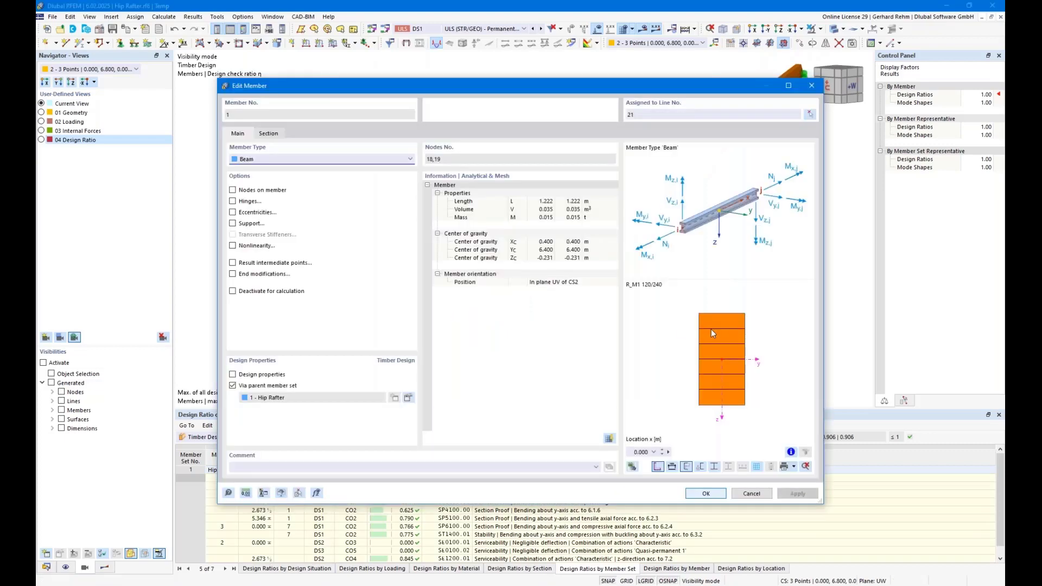
click(268, 133)
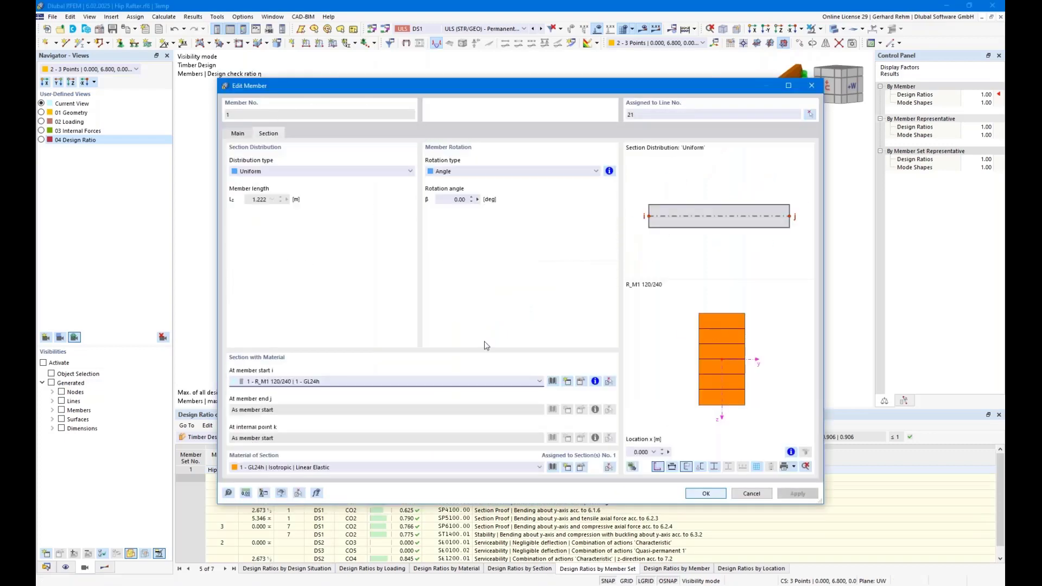
click(552, 381)
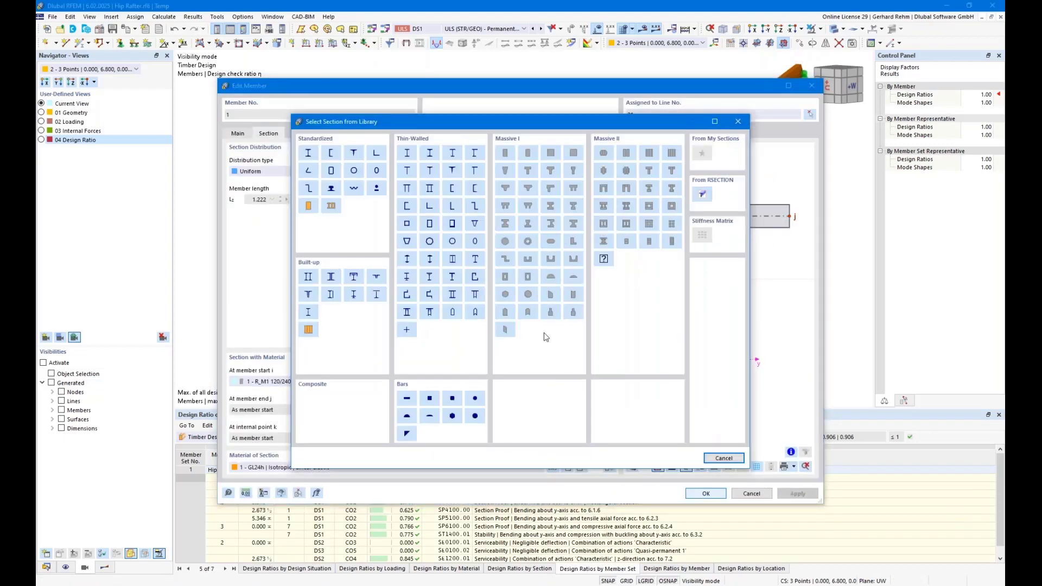
key(Escape)
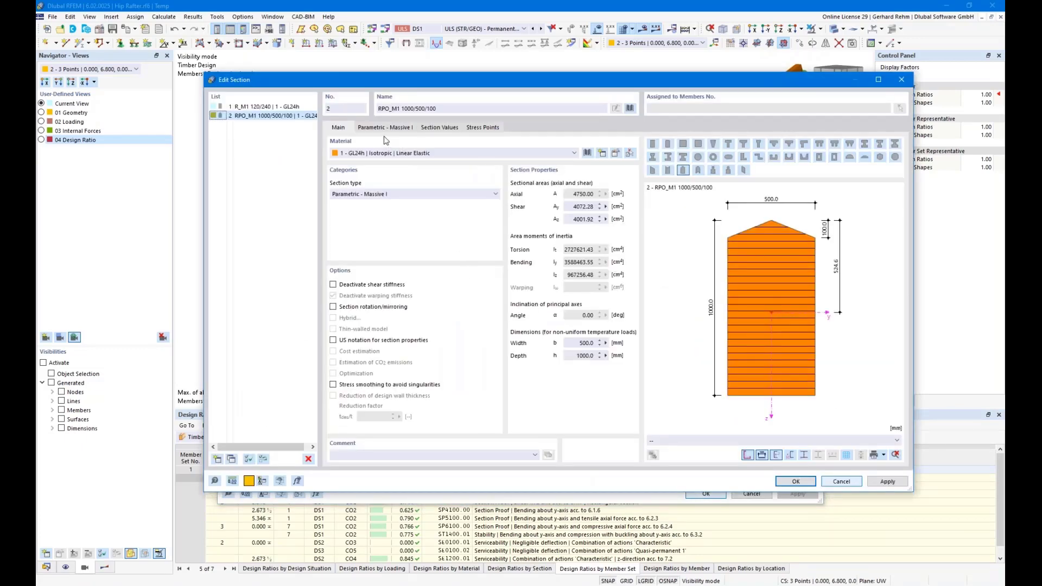
Set the peaked section's height to 280 mm, width to 120 mm and peak height to 35 mm, and assign it at the member start
click(387, 130)
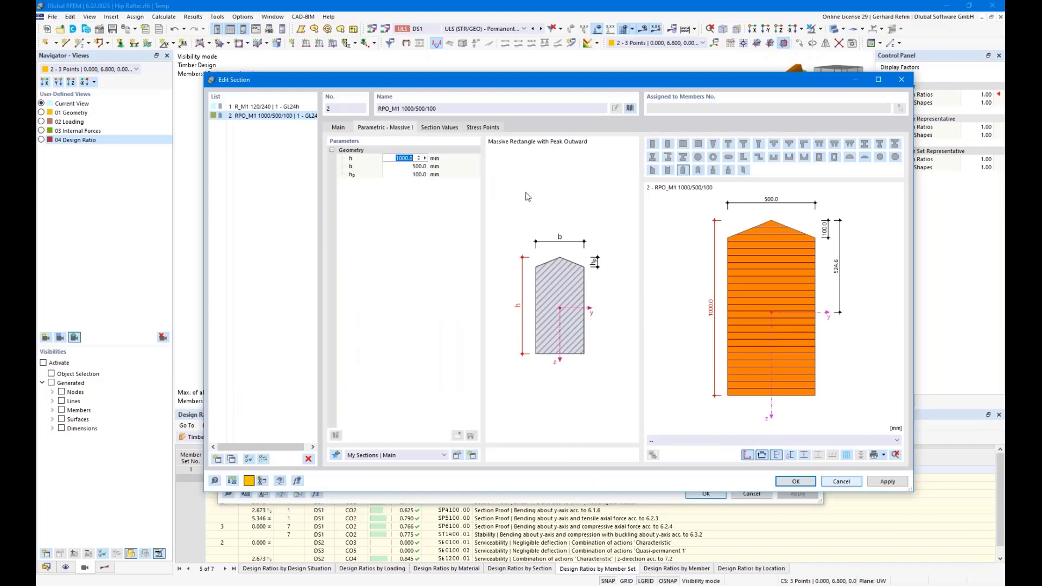
text(24)
text(0)
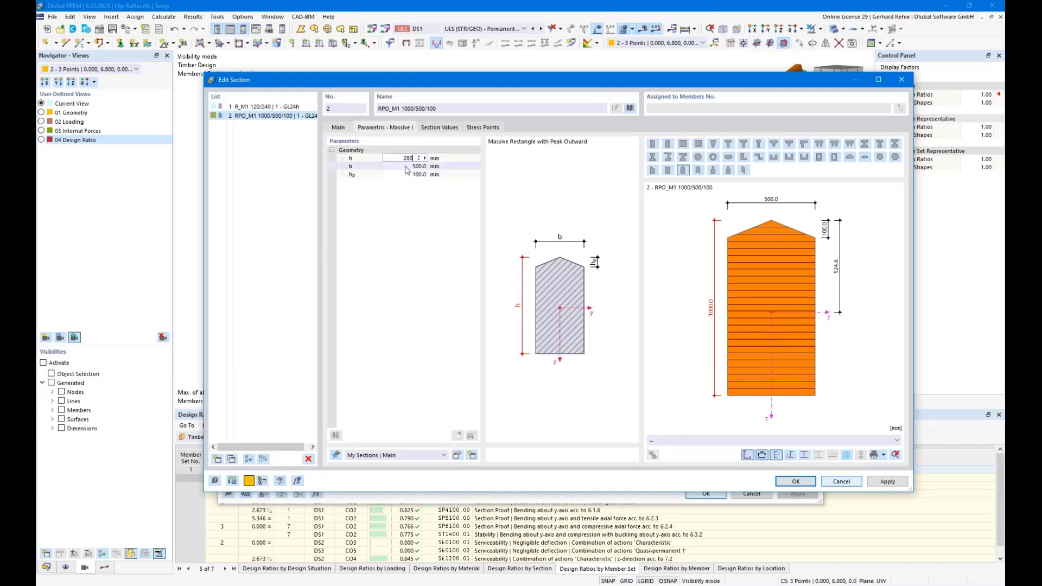
click(405, 166)
text(120)
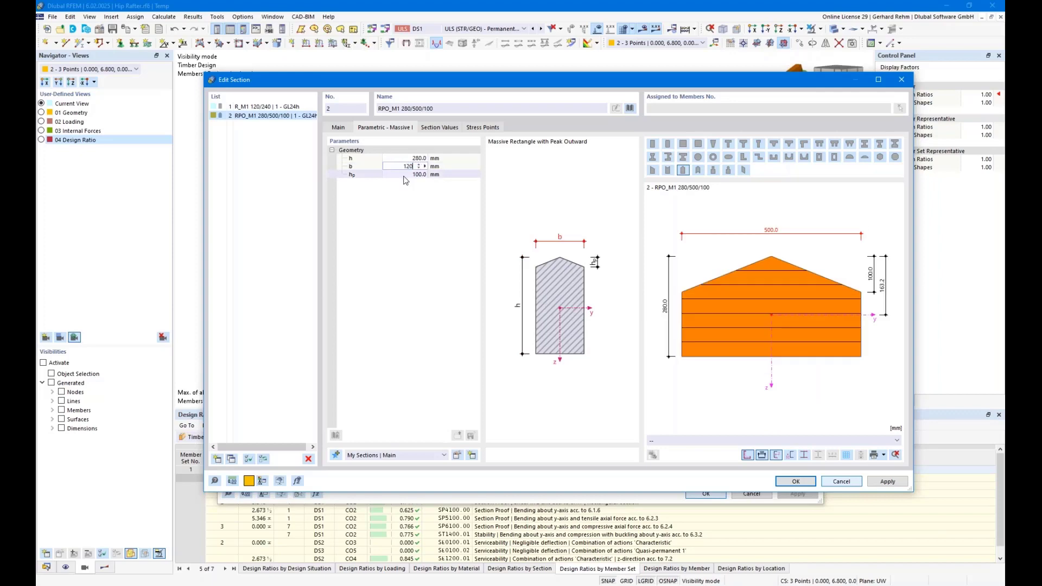
click(405, 174)
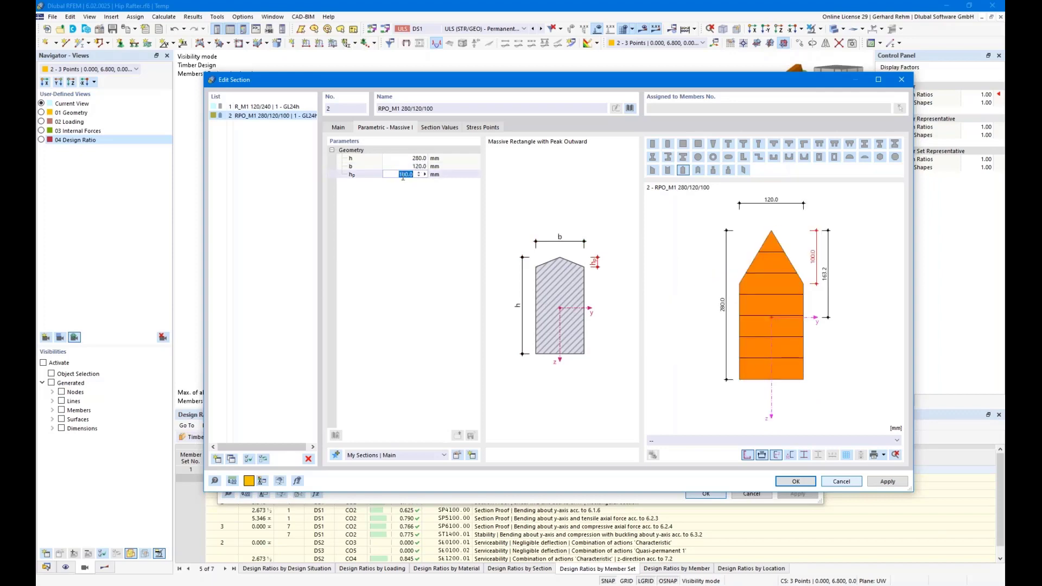
text(35)
key(Return)
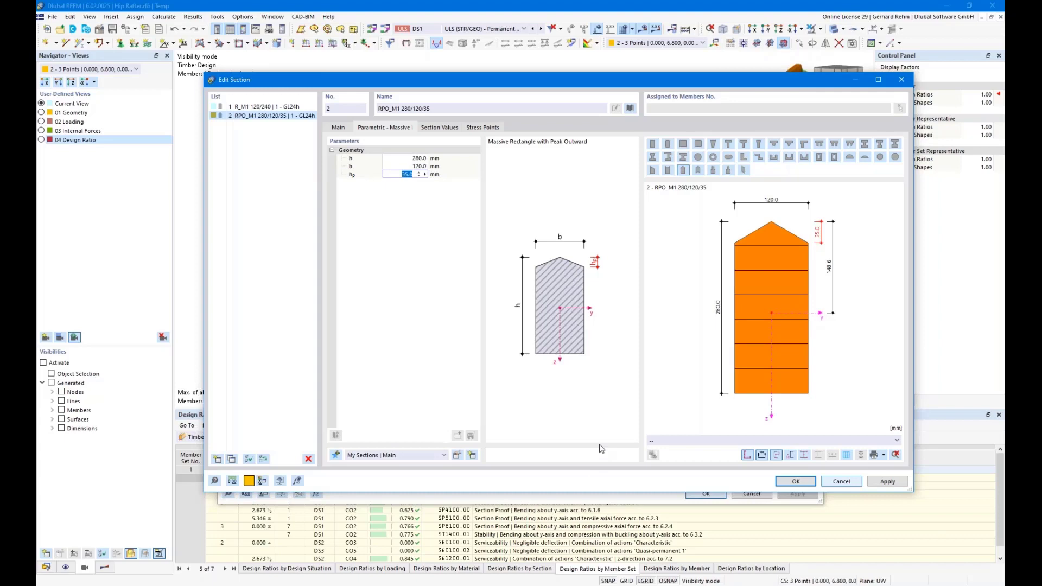
click(801, 483)
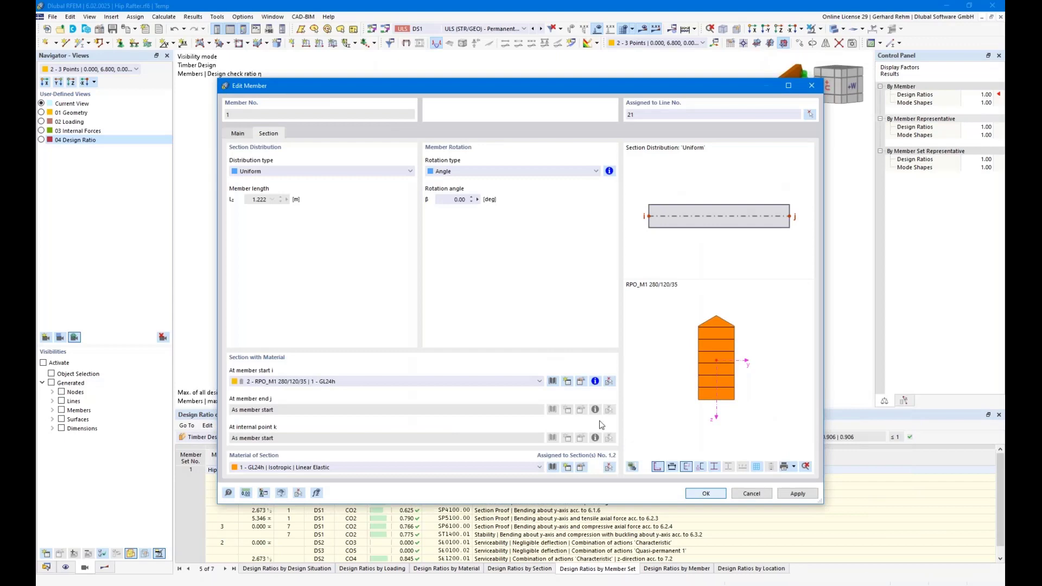
Apply the new section to member 1 and inspect the profile at the rafter's lower end
scroll(545, 300, up, 3)
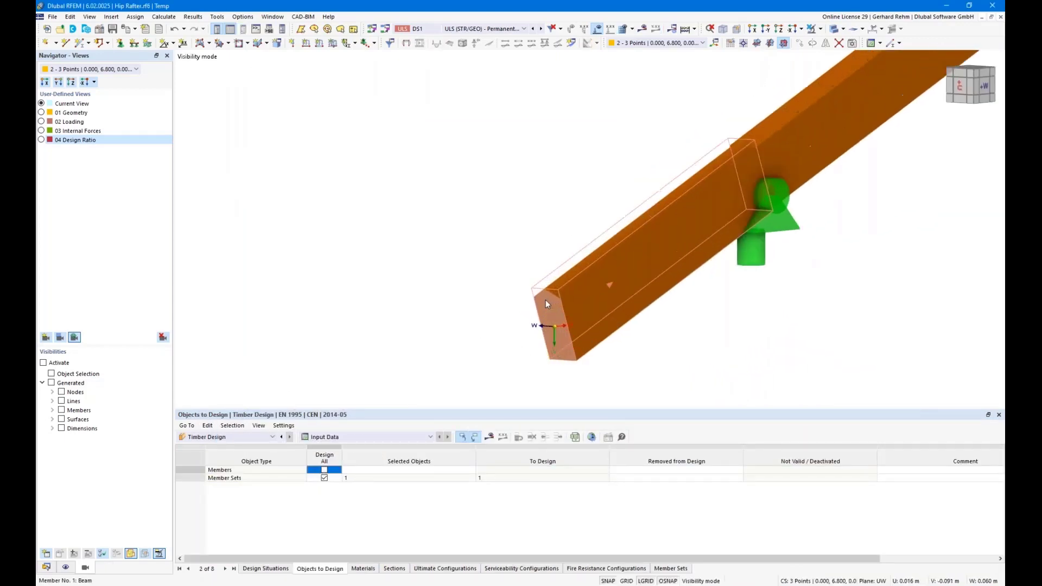
scroll(541, 296, down, 2)
scroll(553, 298, down, 1)
scroll(553, 297, down, 2)
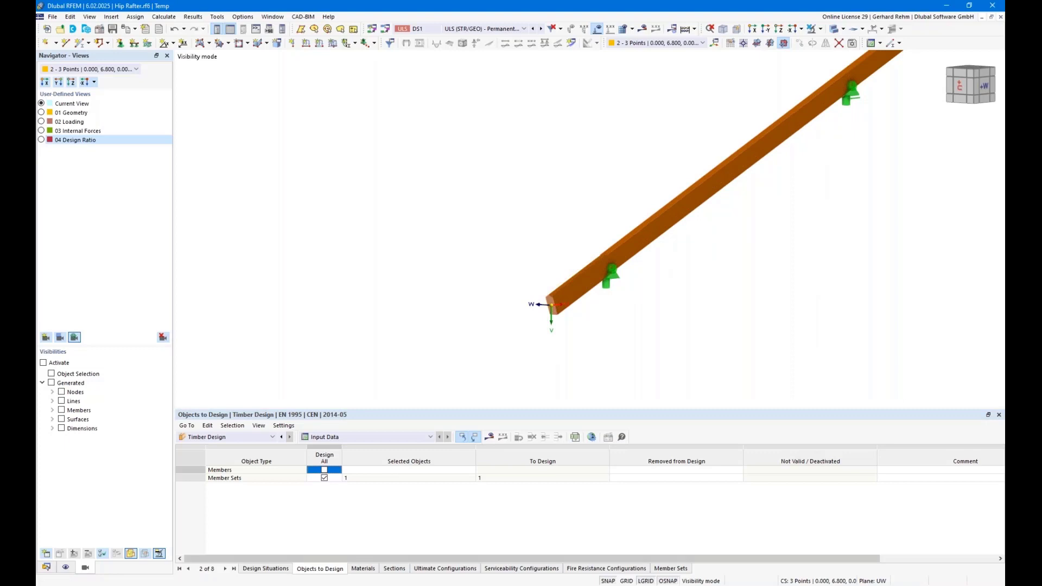
Switch to the other RFEM window and activate the Schwalbenschwanz Einfluss.rf6 model, leaving its units unchanged
click(191, 542)
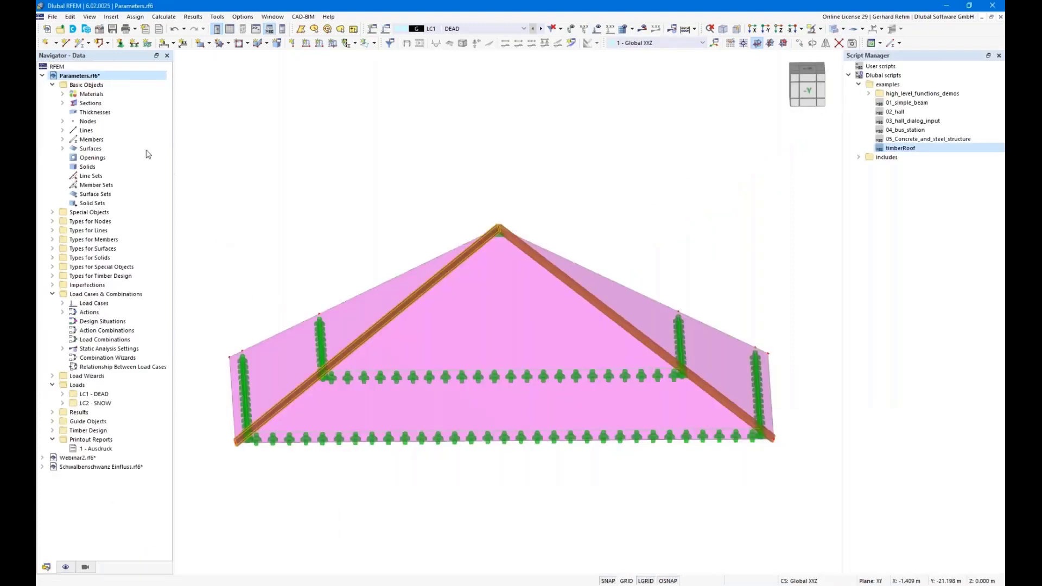
click(42, 75)
click(42, 94)
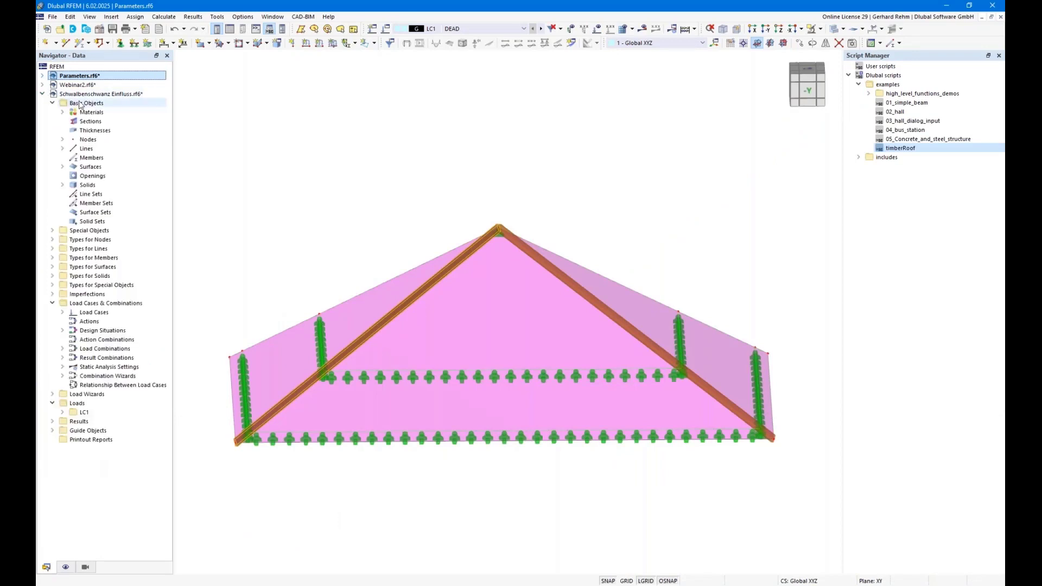
click(81, 94)
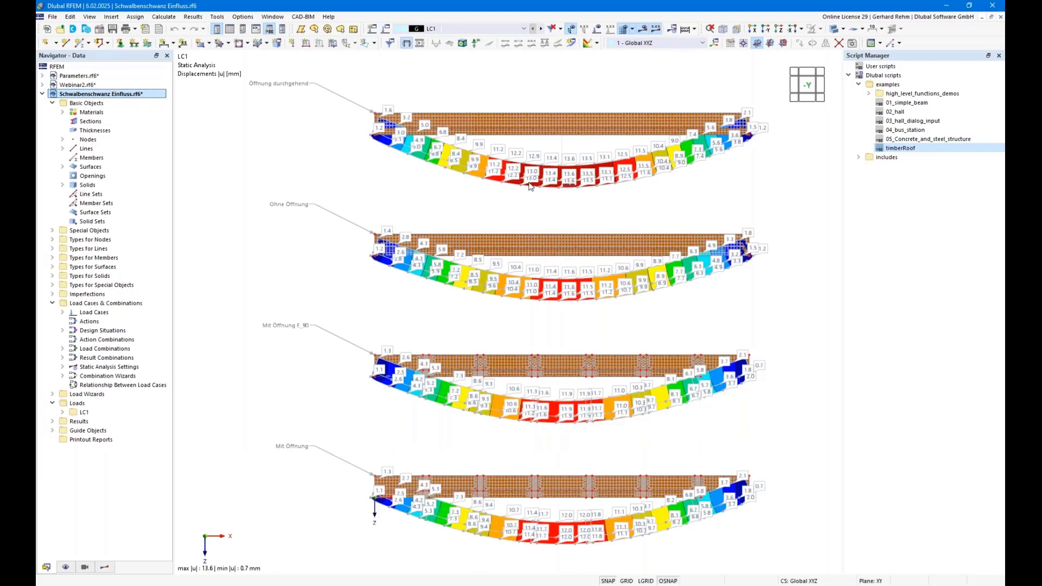
key(ctrl+s)
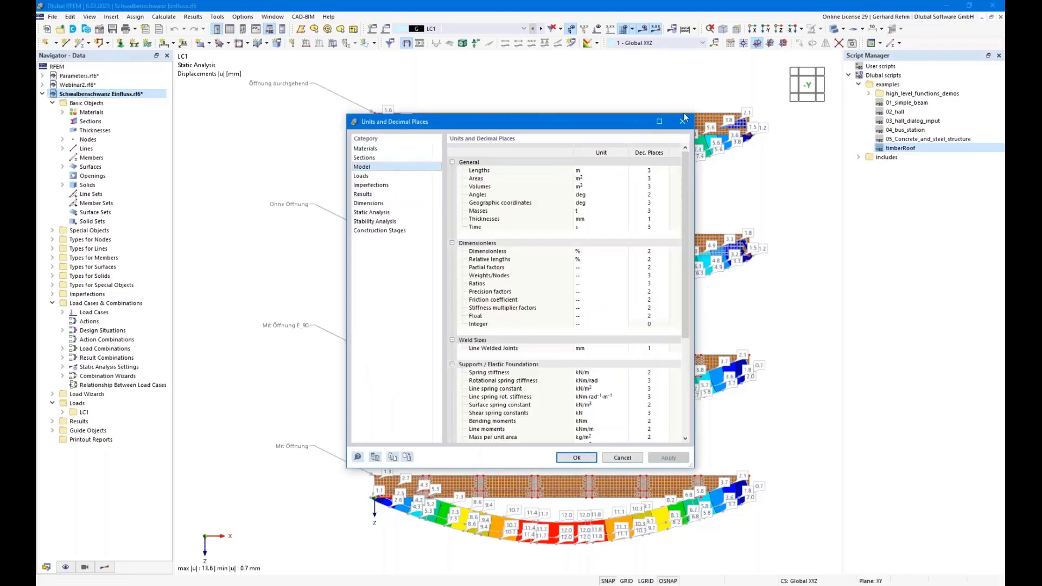
click(683, 122)
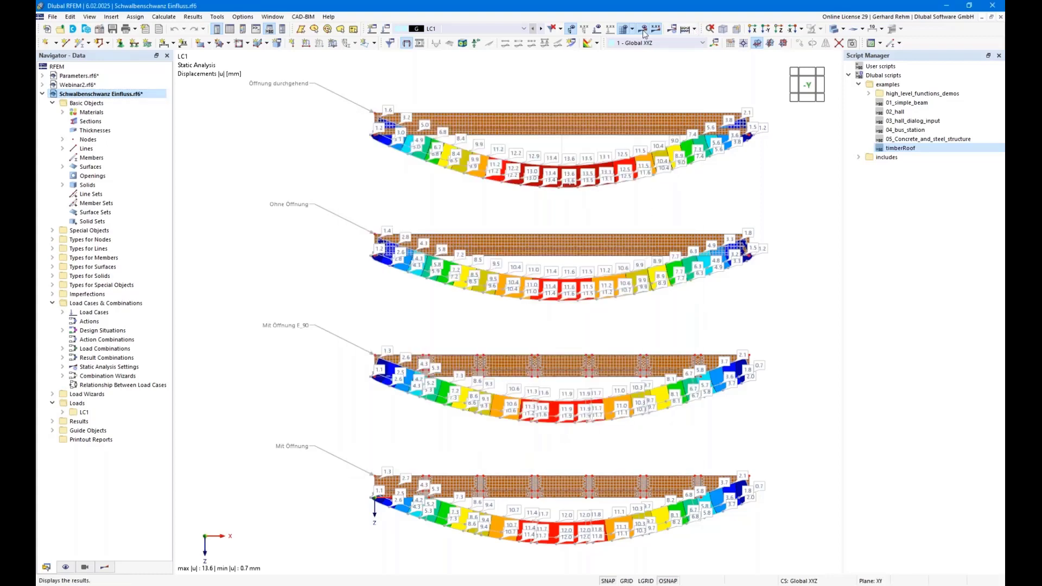
Hide the results and examine the four beams' cross-sections along the X direction, from Öffnung durchgehend down to Mit Öffnung
scroll(351, 187, down, 1)
ctrl+middle_drag(347, 179, 521, 187)
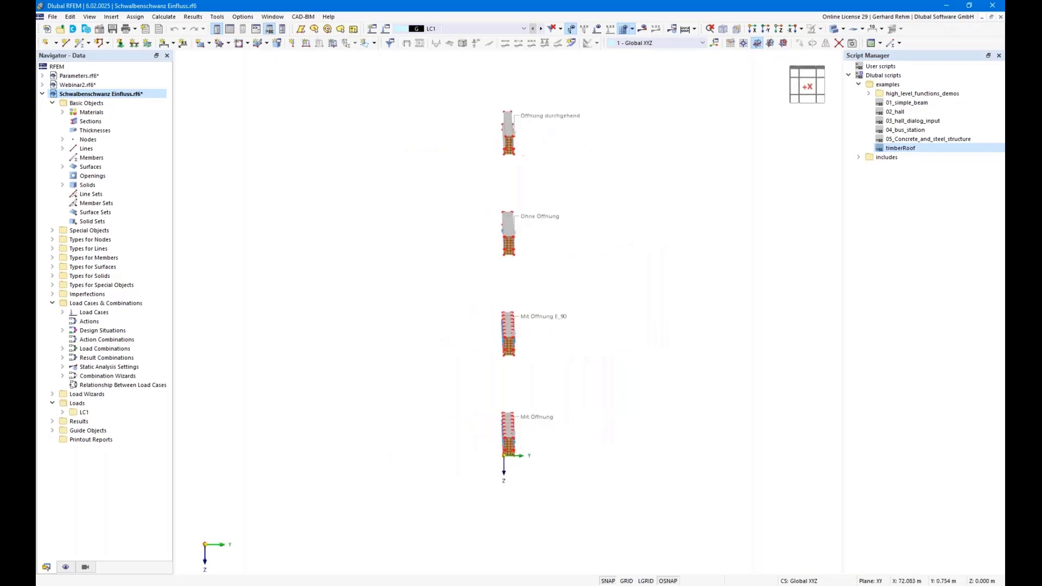
click(752, 30)
scroll(468, 124, up, 3)
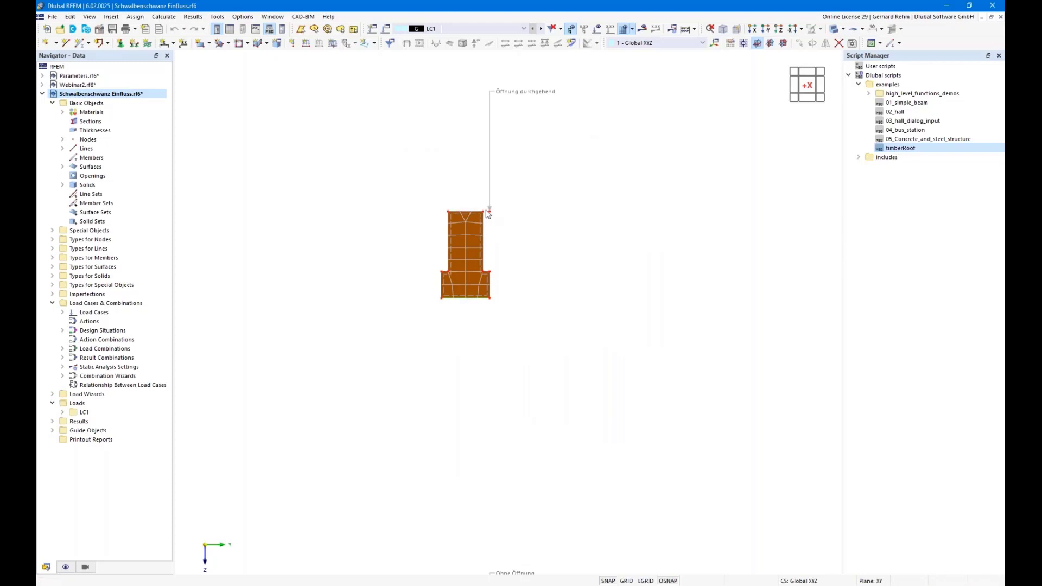
middle_drag(539, 302, 539, 181)
scroll(539, 182, down, 3)
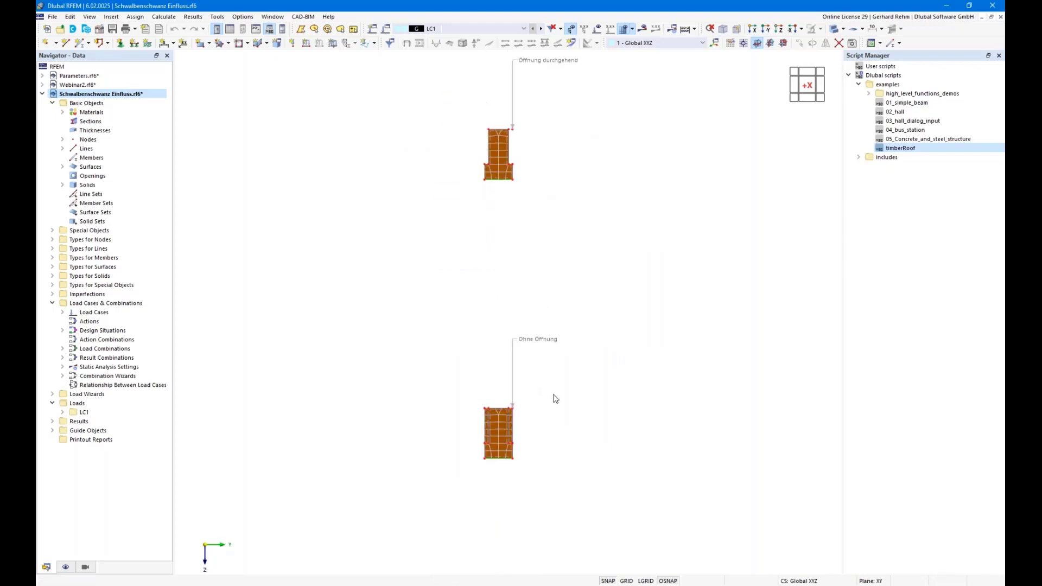
middle_drag(552, 395, 550, 319)
middle_drag(586, 400, 575, 321)
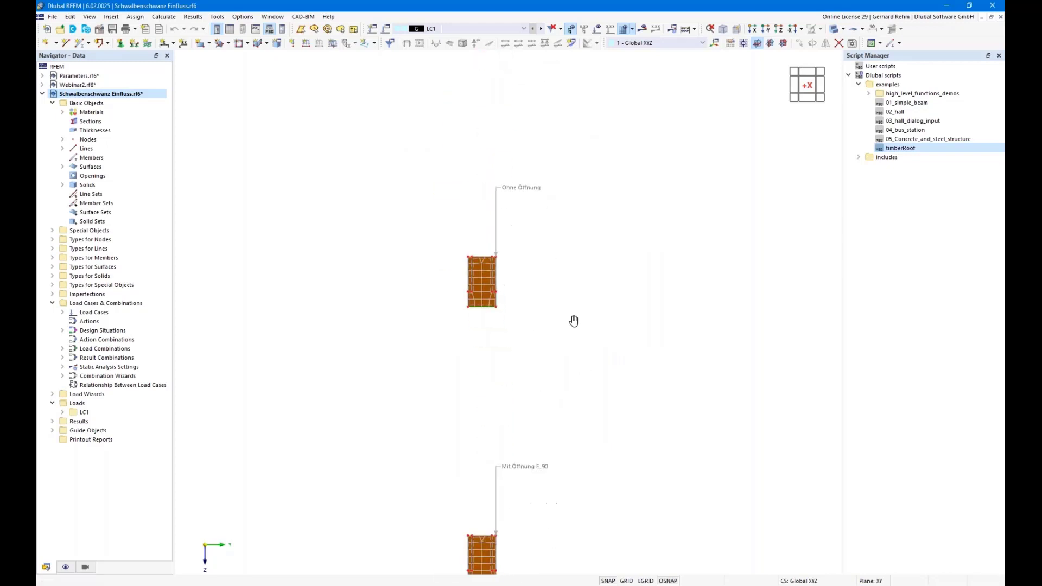
scroll(574, 321, down, 2)
middle_drag(612, 406, 590, 247)
scroll(590, 247, down, 1)
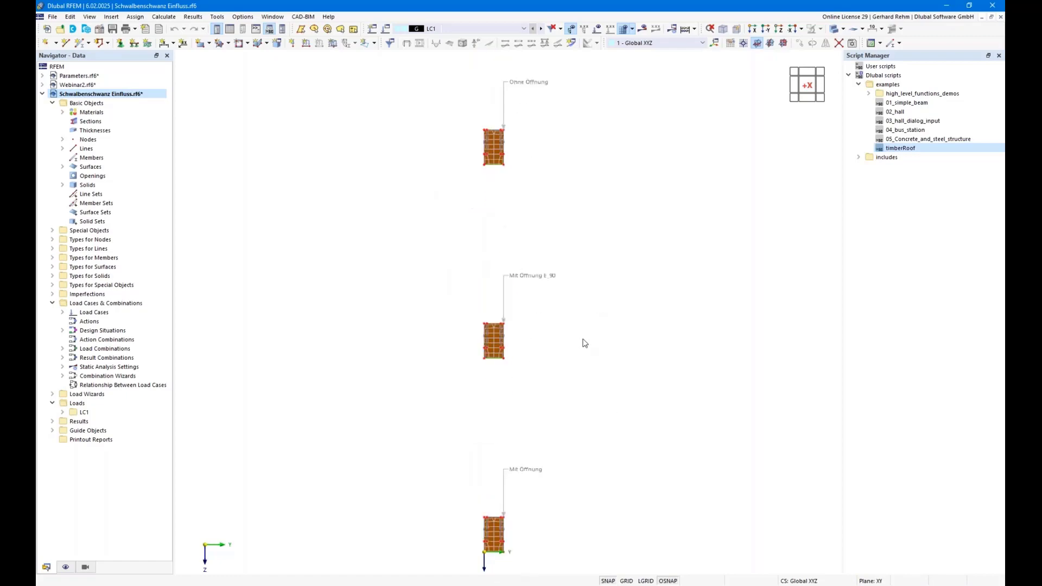
Inspect a solid filling an opening in the Mit Öffnung E_90 beam and the modulus of elasticity of material 3
ctrl+middle_drag(571, 355, 412, 356)
scroll(395, 358, up, 3)
scroll(395, 357, up, 3)
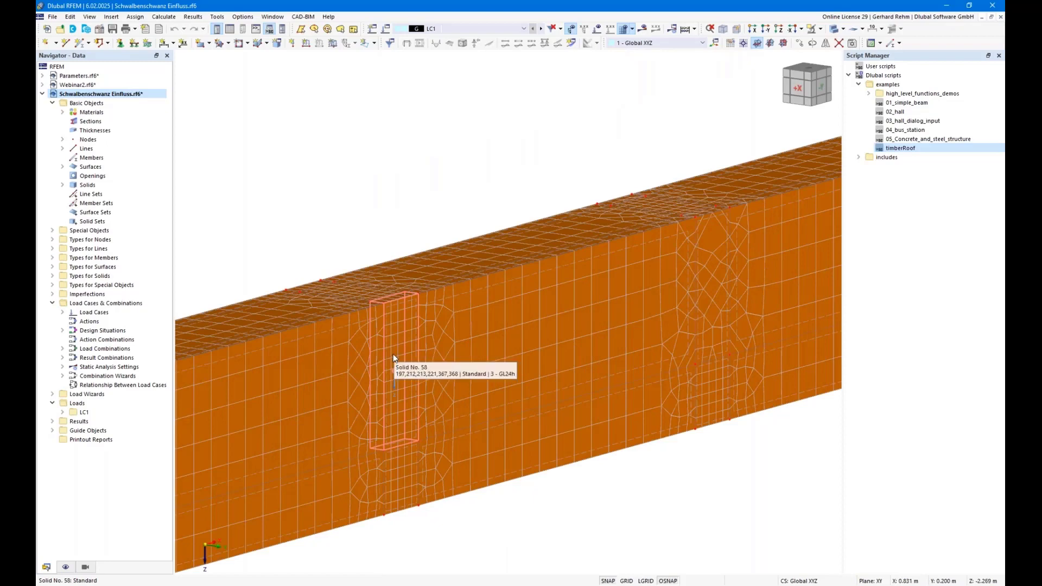
click(394, 356)
click(231, 29)
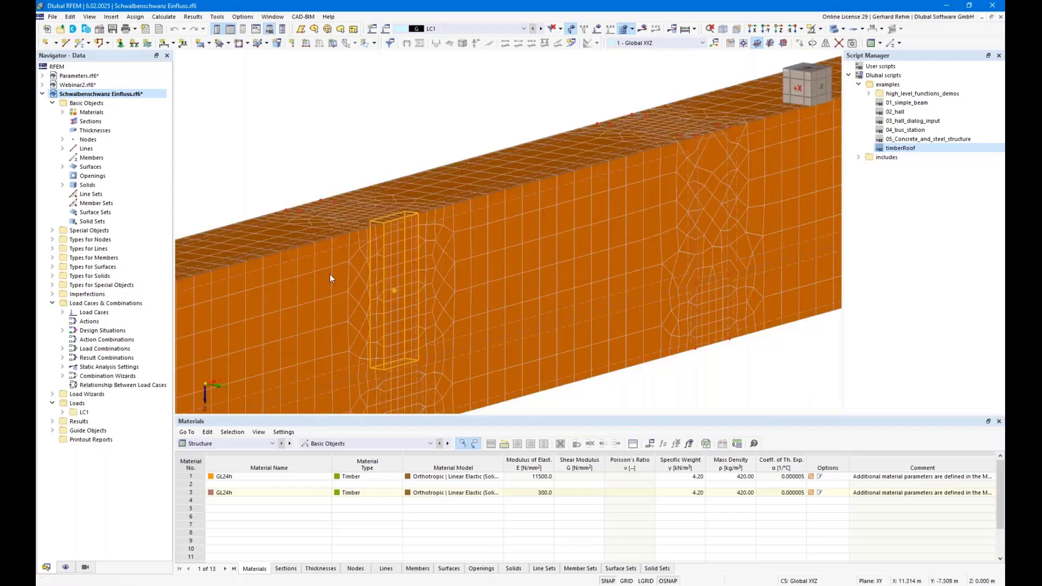
click(527, 493)
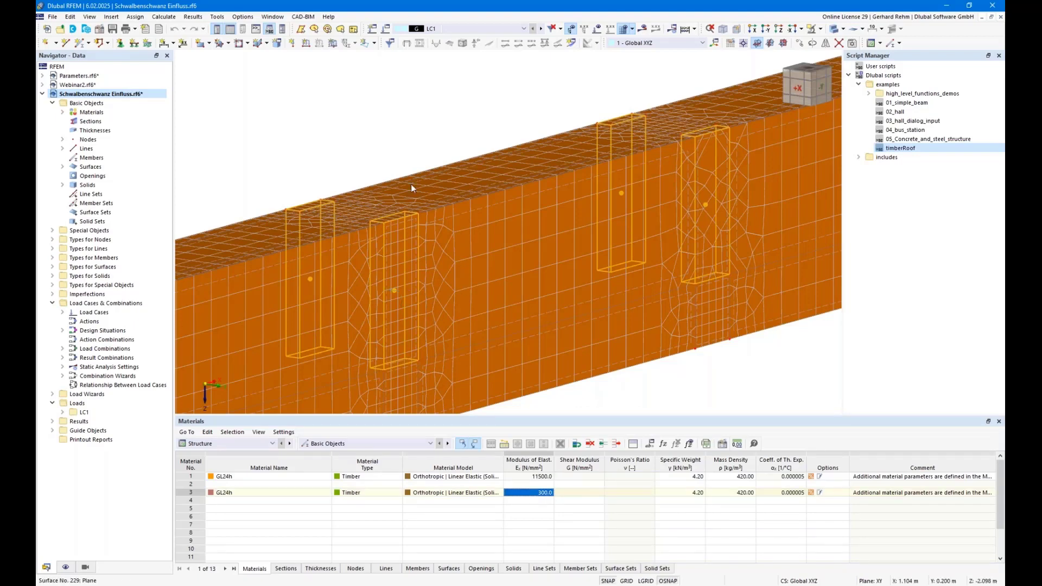
Examine the open notches of the Mit Öffnung beam, then restore the front view of all beams without the materials table
click(400, 149)
scroll(400, 147, down, 6)
middle_drag(522, 283, 507, 184)
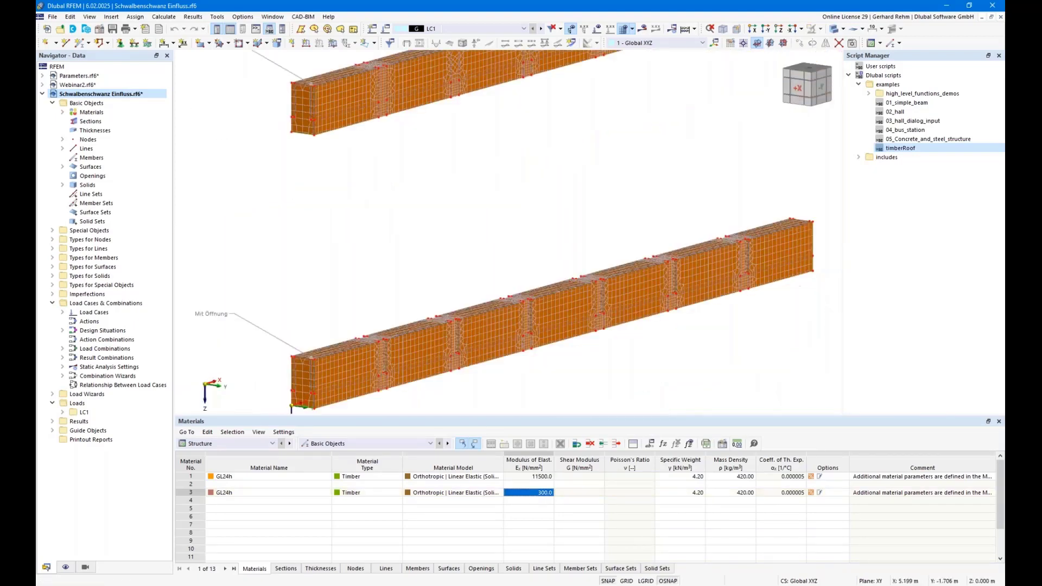
scroll(643, 301, up, 6)
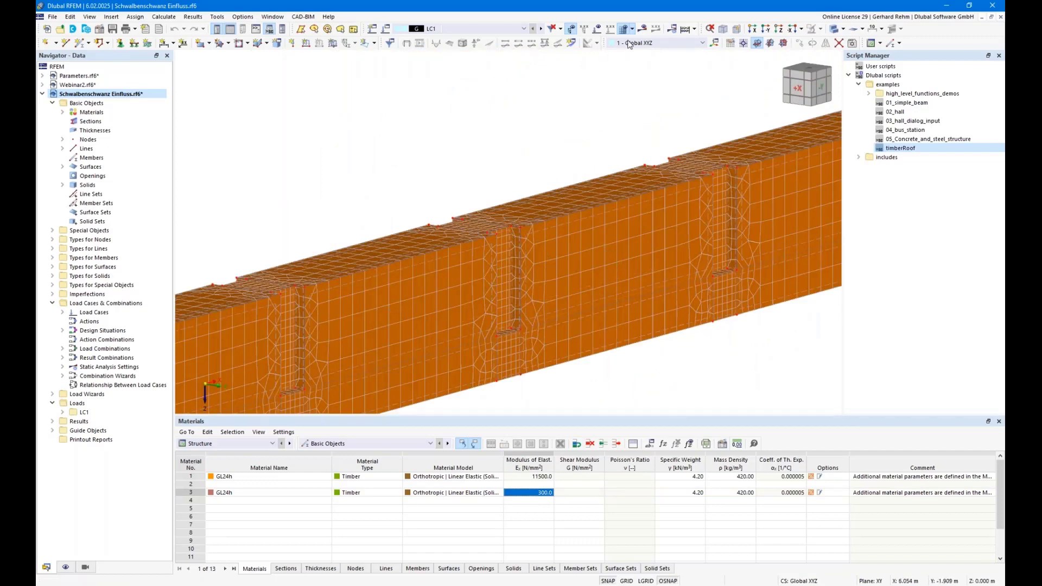
click(774, 32)
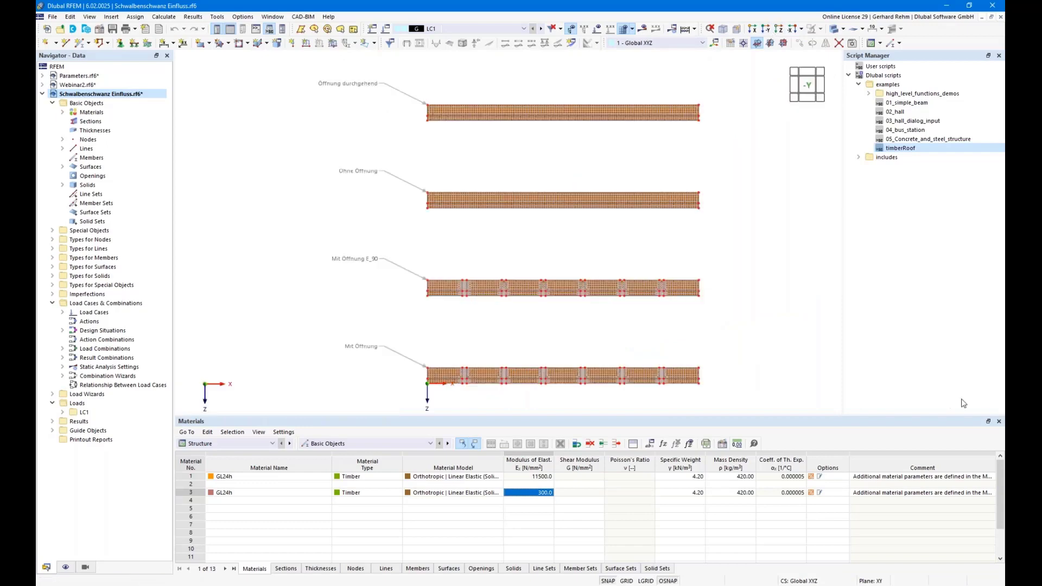
click(999, 422)
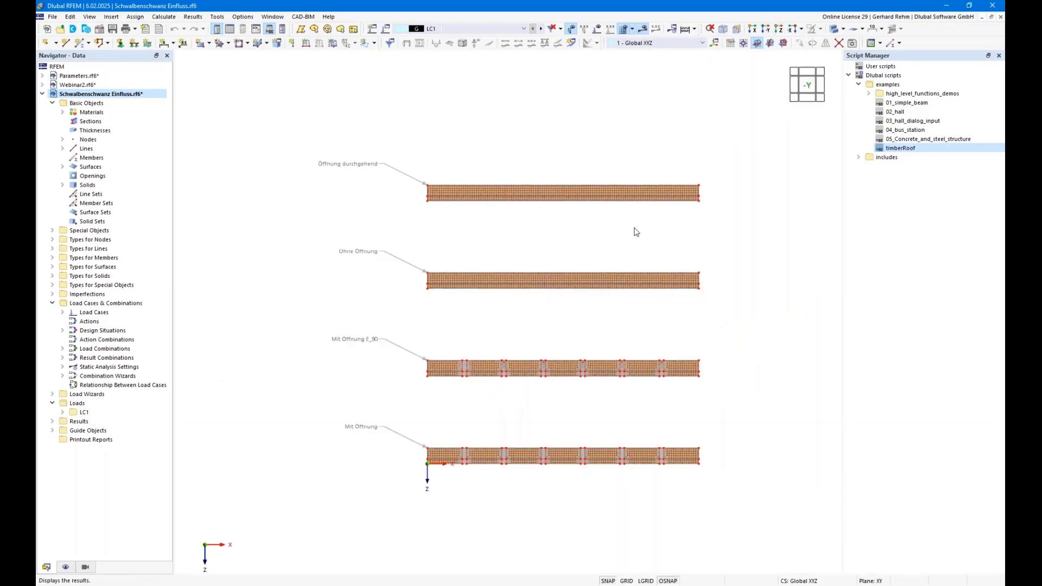
Display the LC1 displacement results and compare the deformations of the four beams
click(642, 29)
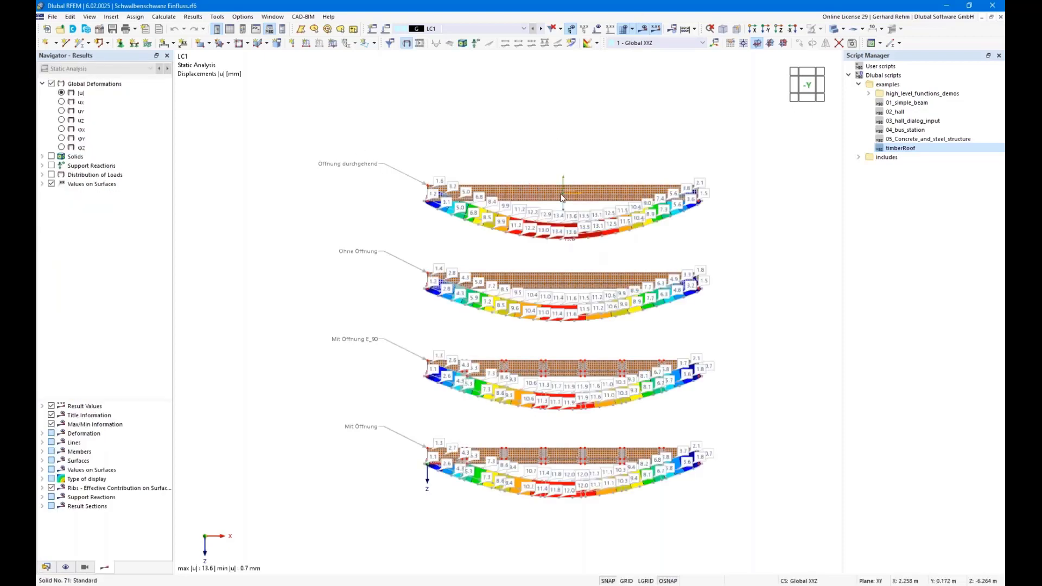
scroll(562, 207, up, 2)
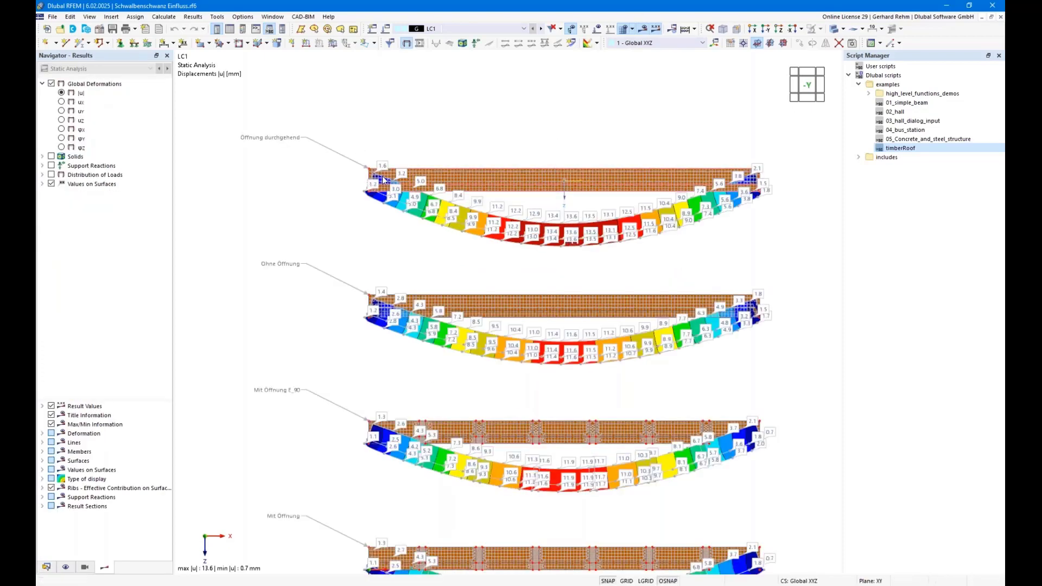
middle_drag(575, 218, 551, 136)
scroll(551, 137, down, 1)
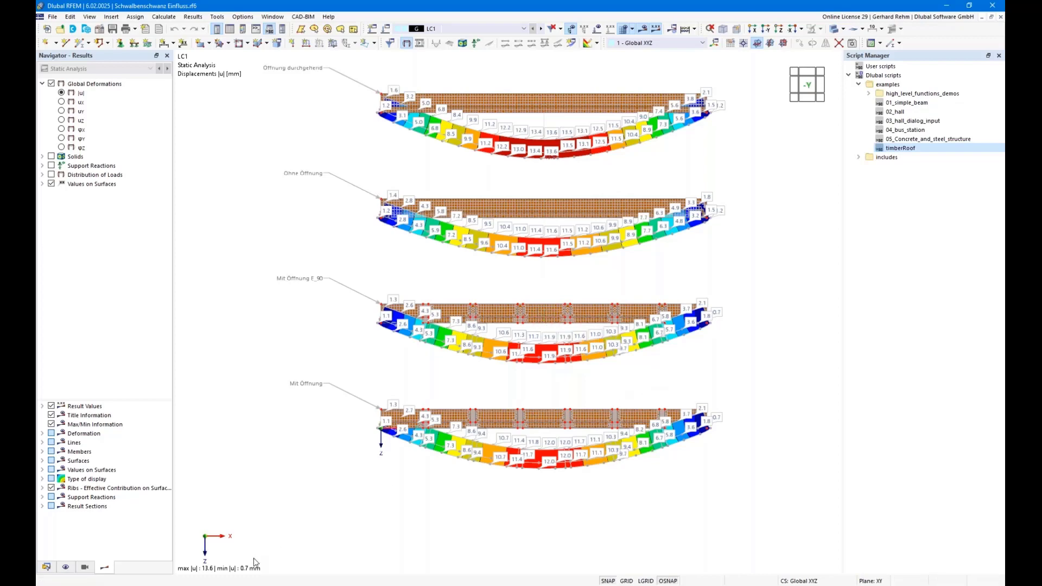
Return to the Hip Rafter.rf6 model and show the sections list of the Timber Design input data
click(235, 582)
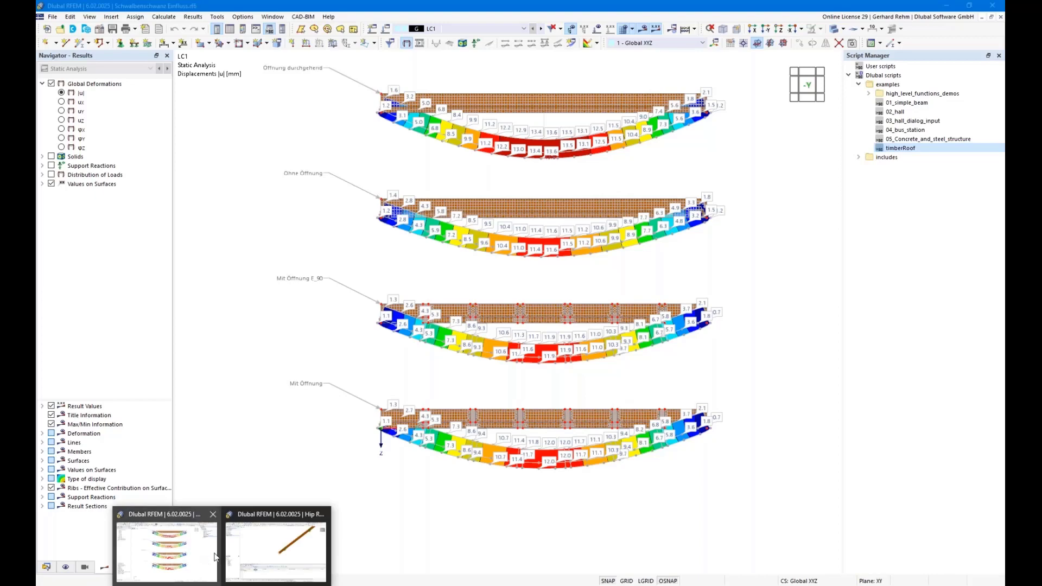
click(273, 548)
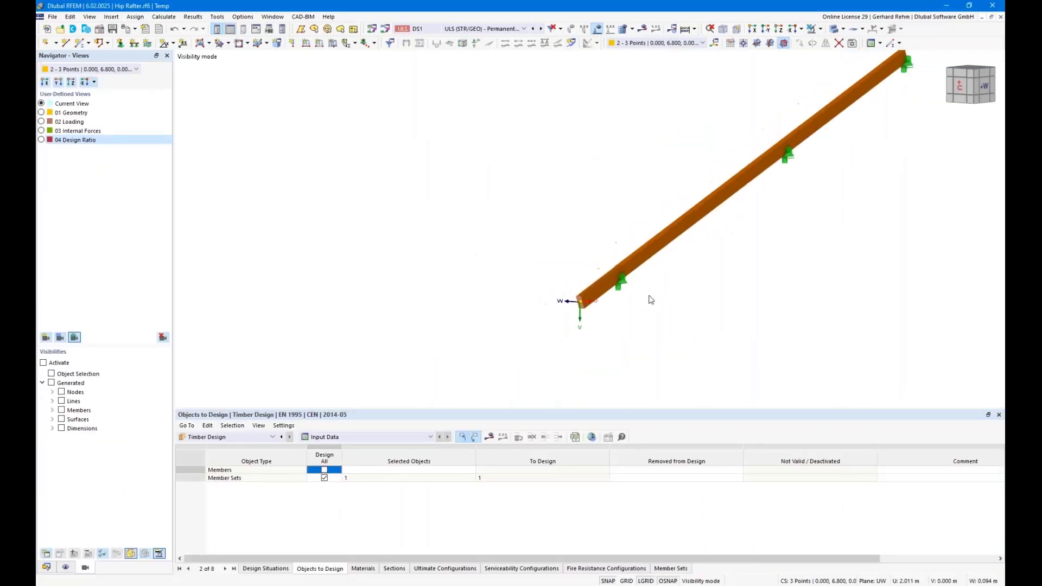
middle_drag(760, 291, 585, 342)
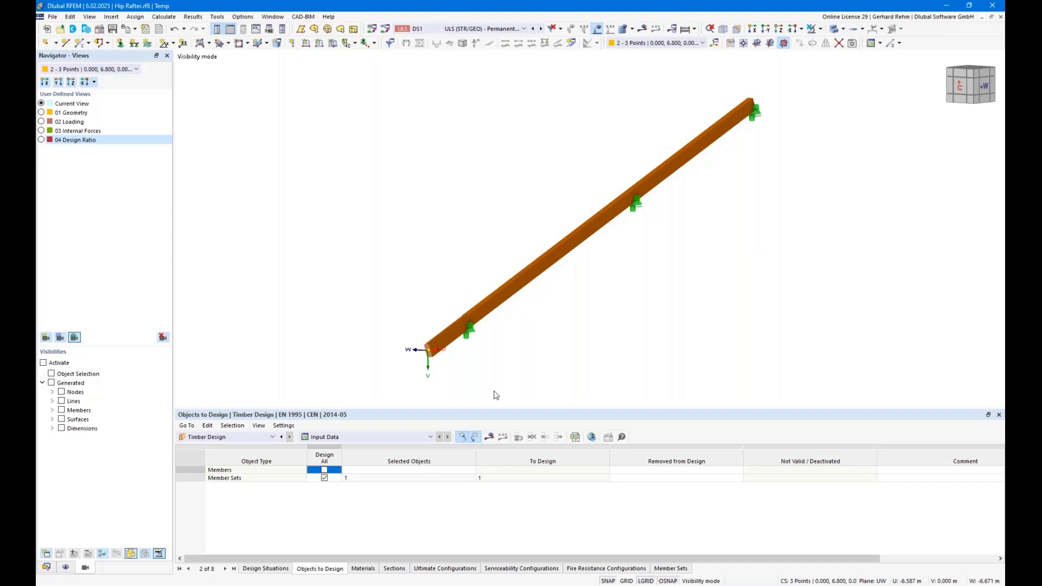
click(393, 569)
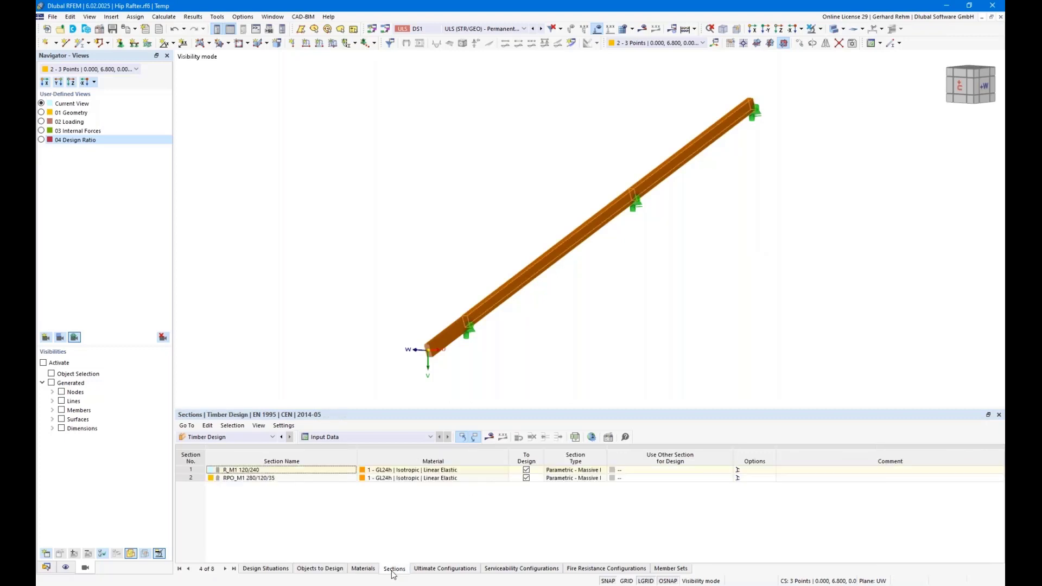
Choose a massive T-section with outward peak as the other section for design in place of RPO_M1 280/120/35
click(694, 477)
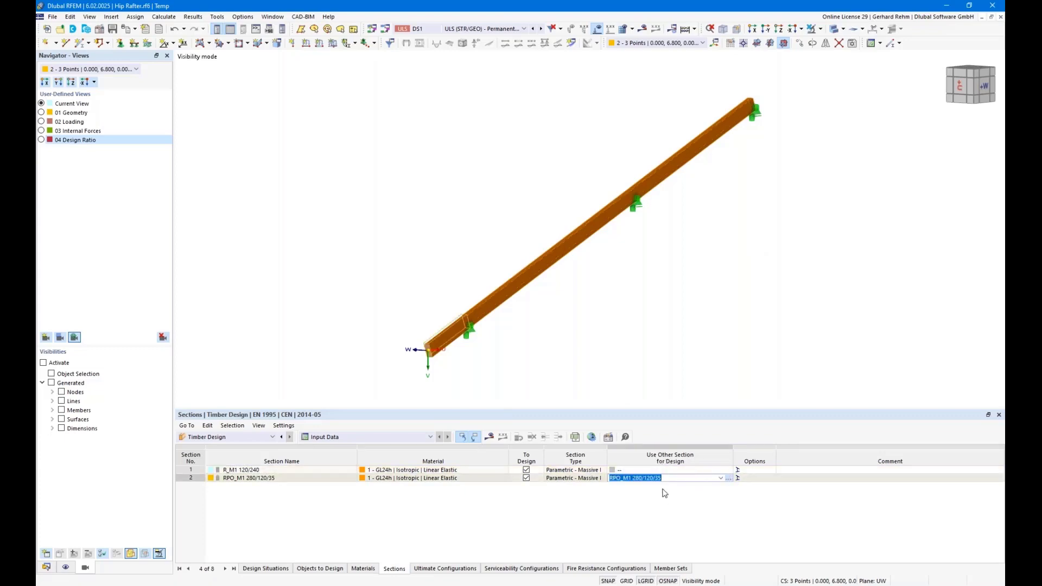
click(728, 479)
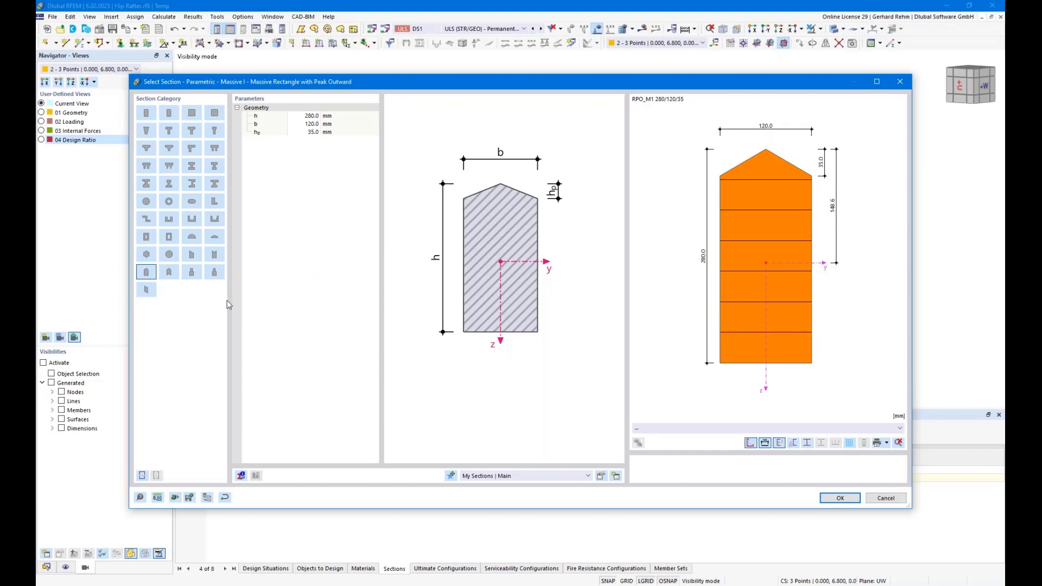
click(207, 585)
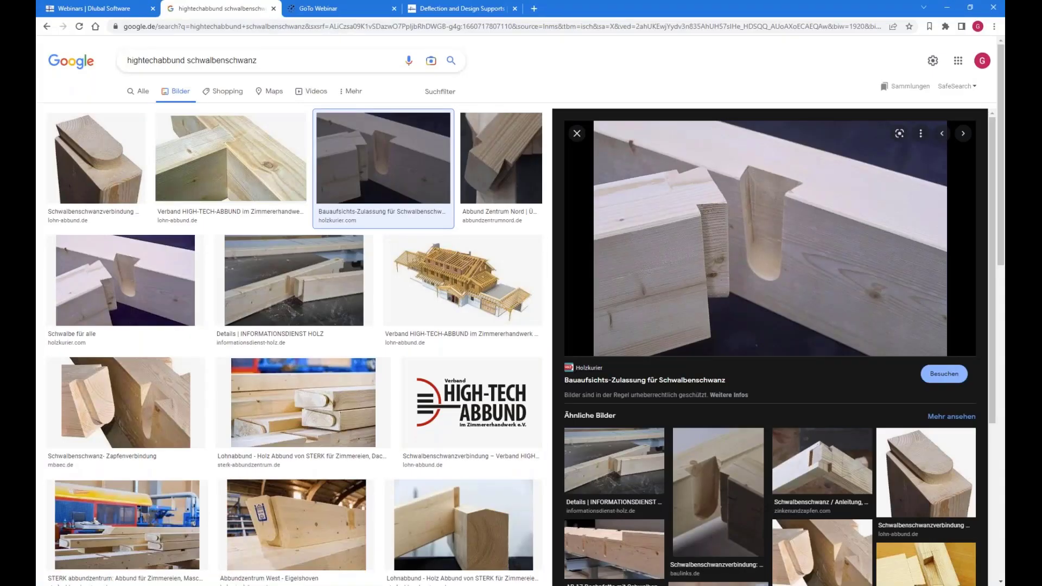
mouse_move(211, 584)
click(250, 560)
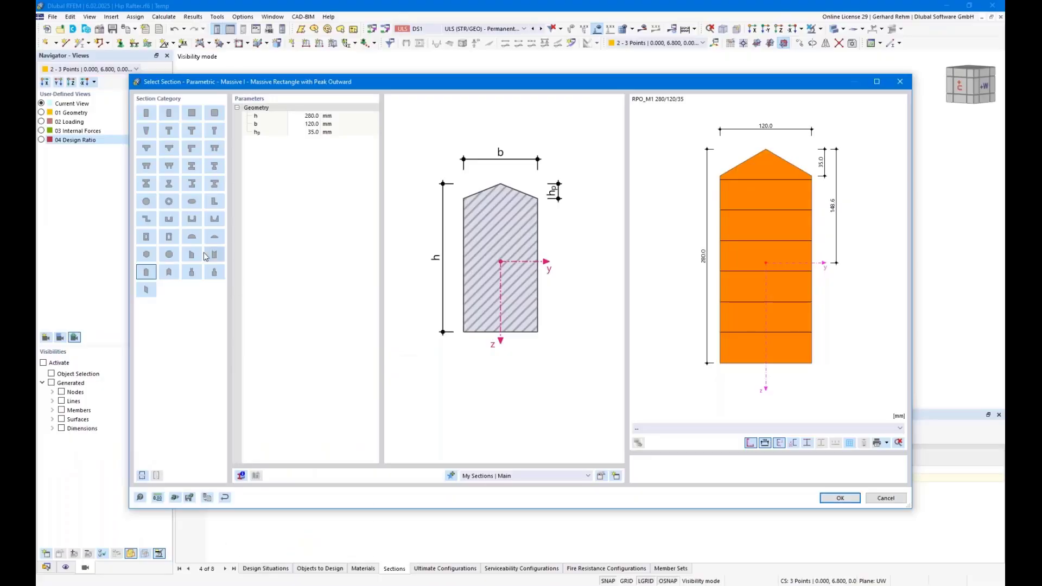
click(215, 272)
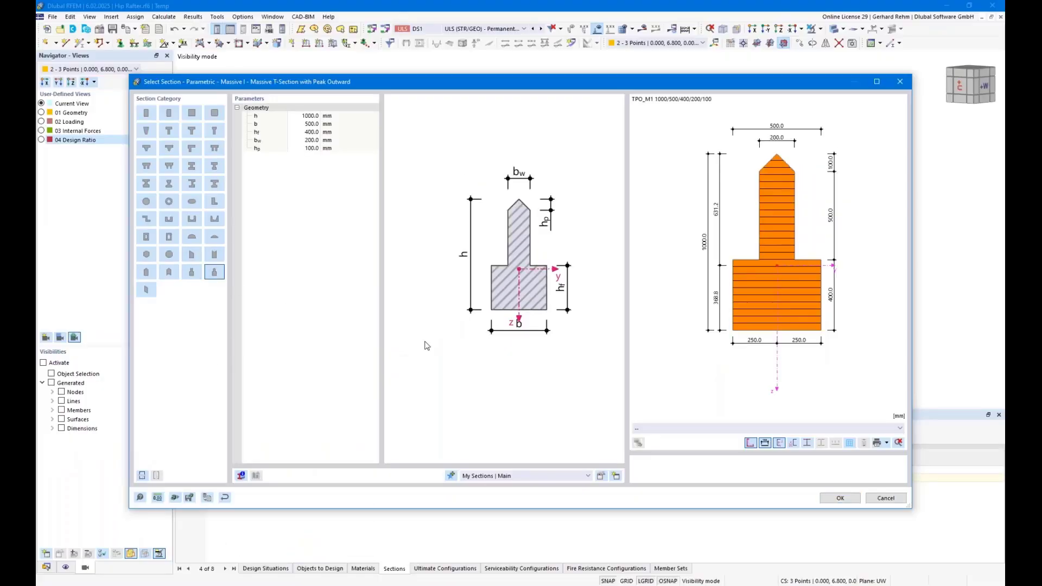
Set the T-section's height h to 280 mm, width b to 120 mm and flange height hf to 40 mm
click(309, 117)
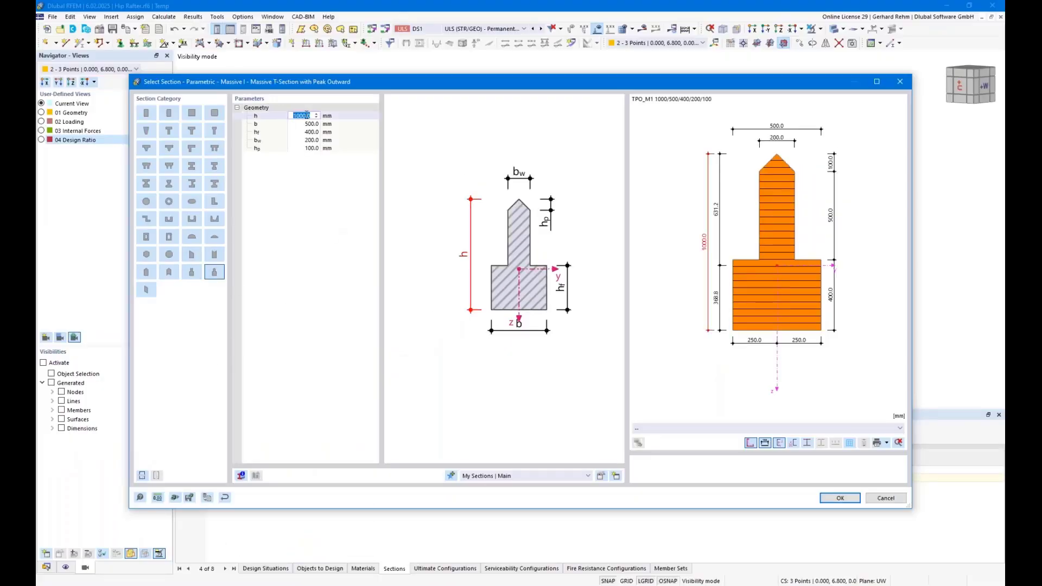
text(280)
key(Tab)
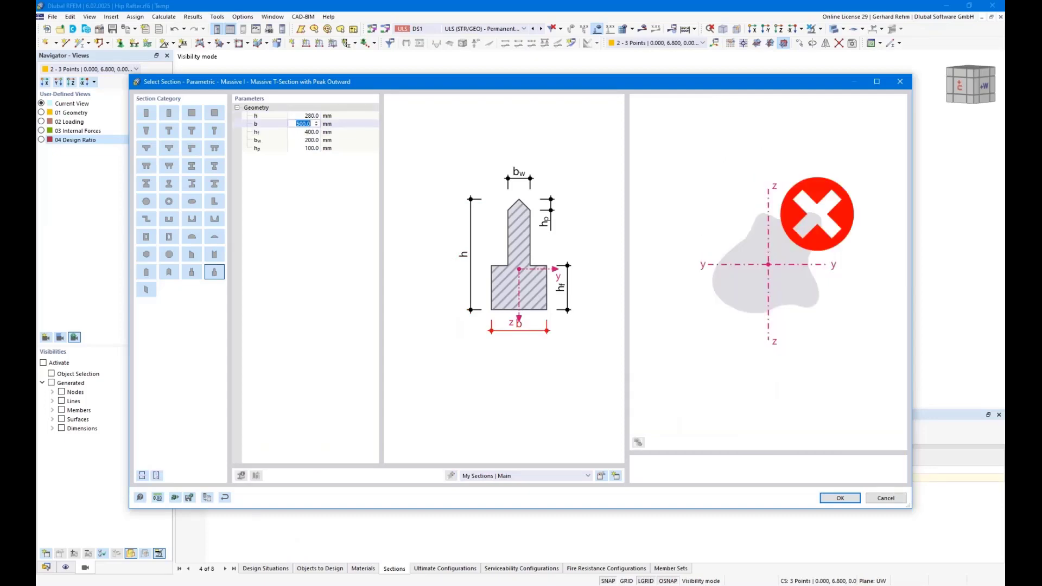
text(120)
key(Tab)
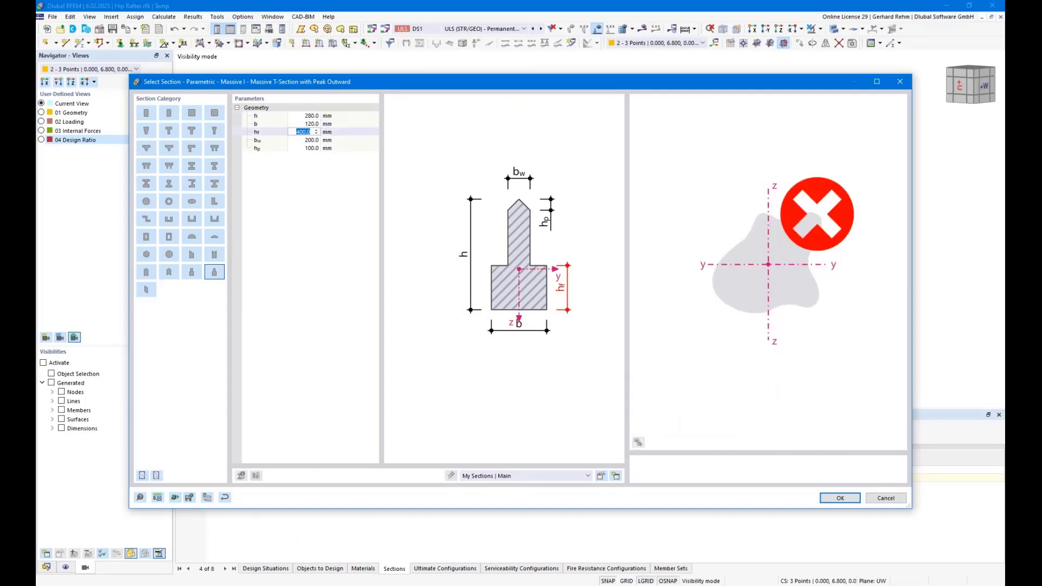
text(40)
key(Tab)
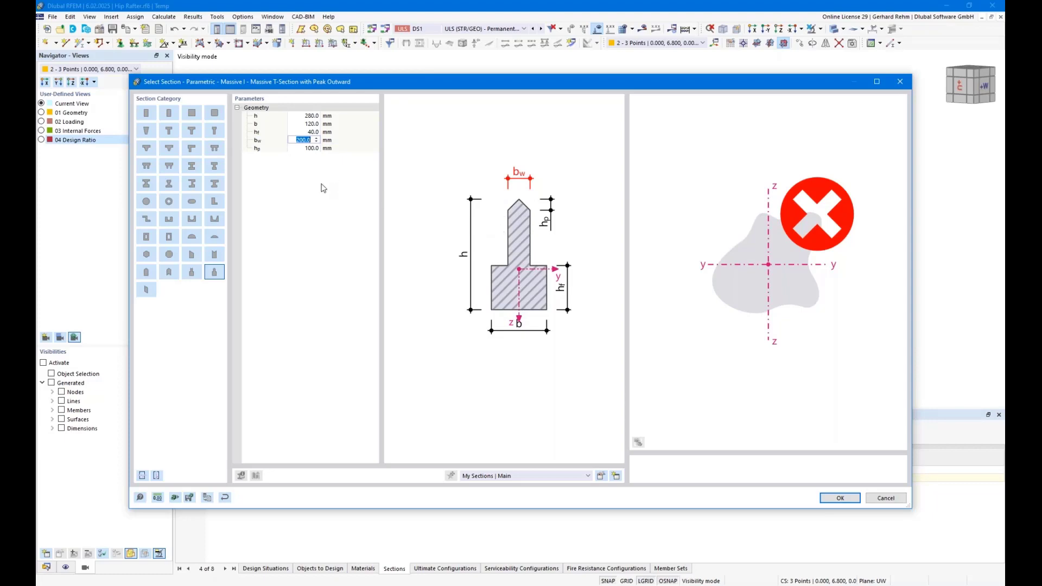
Set the web width bw to 70 mm and peak height hp to 16 mm, and accept the T-section for design
text(70)
key(Tab)
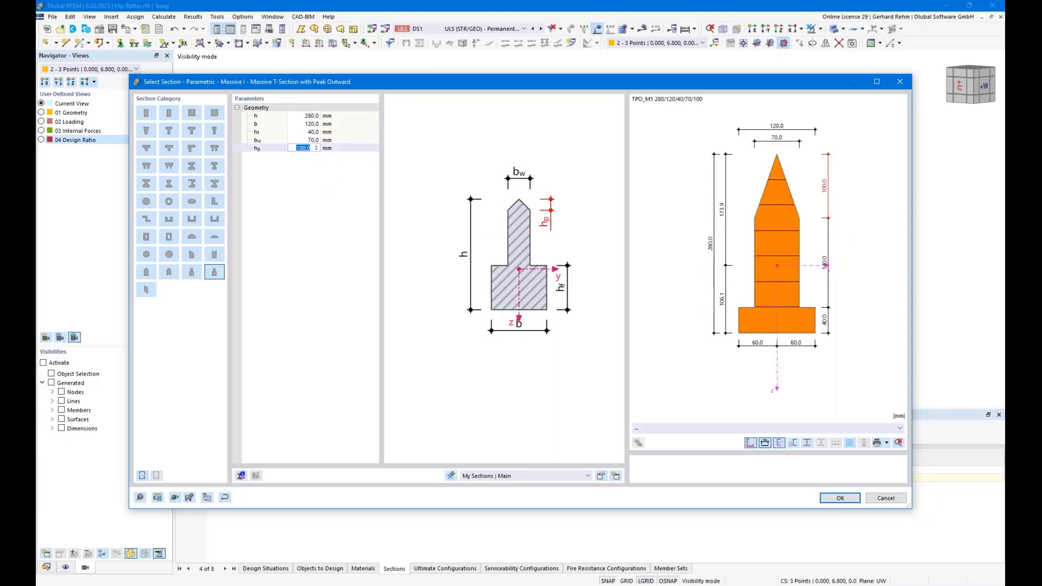
text(16)
key(Up)
key(Up)
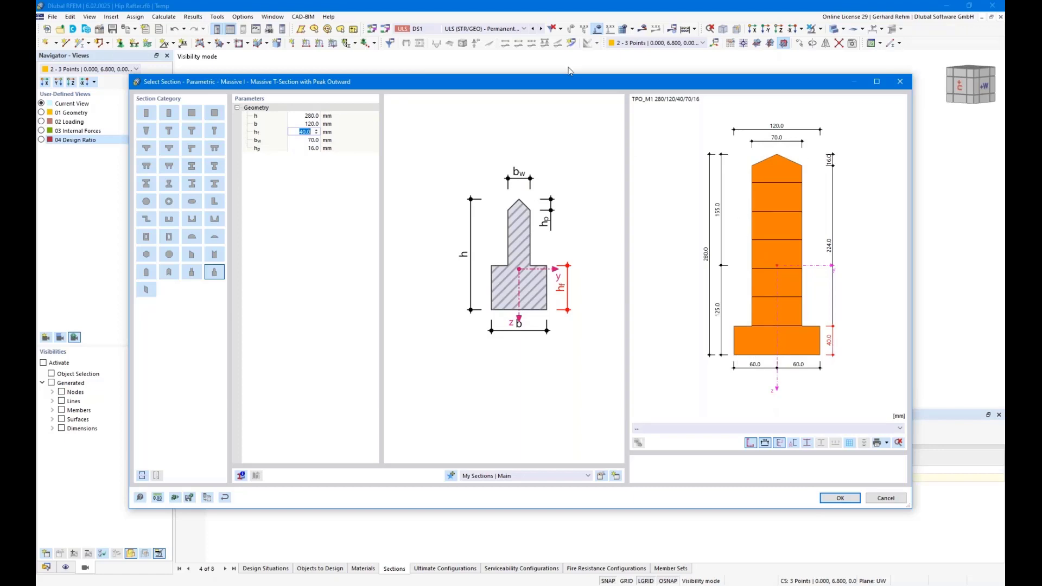
drag(571, 85, 540, 81)
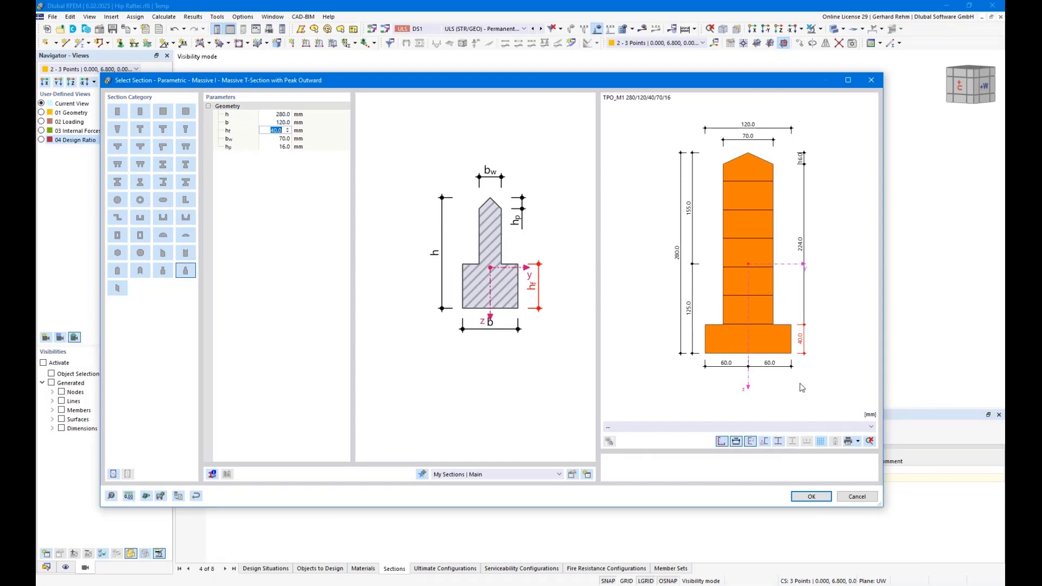
click(811, 497)
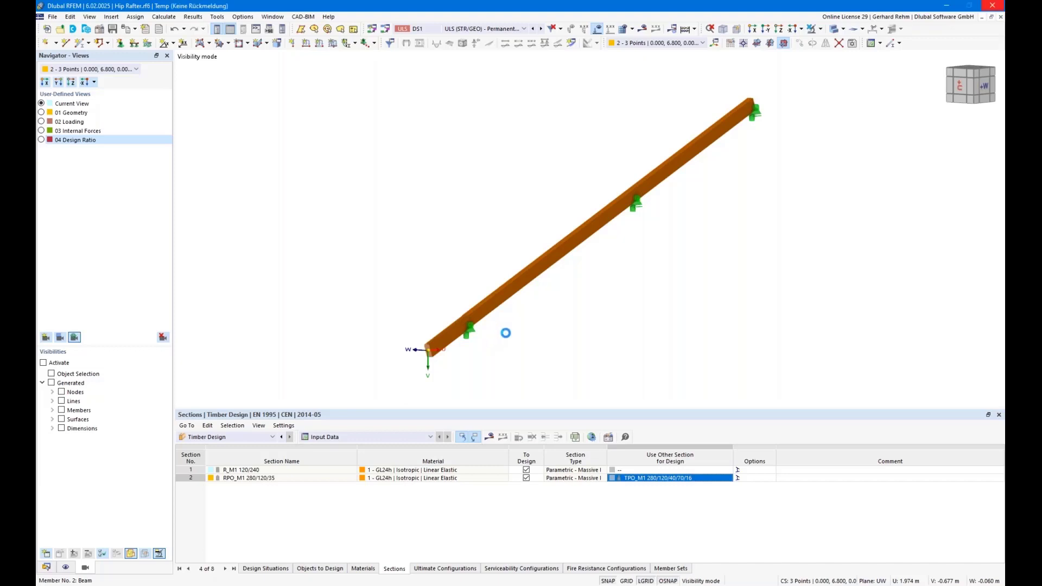
Check the section data of the rafter's lowest member without changing it
double_click(438, 345)
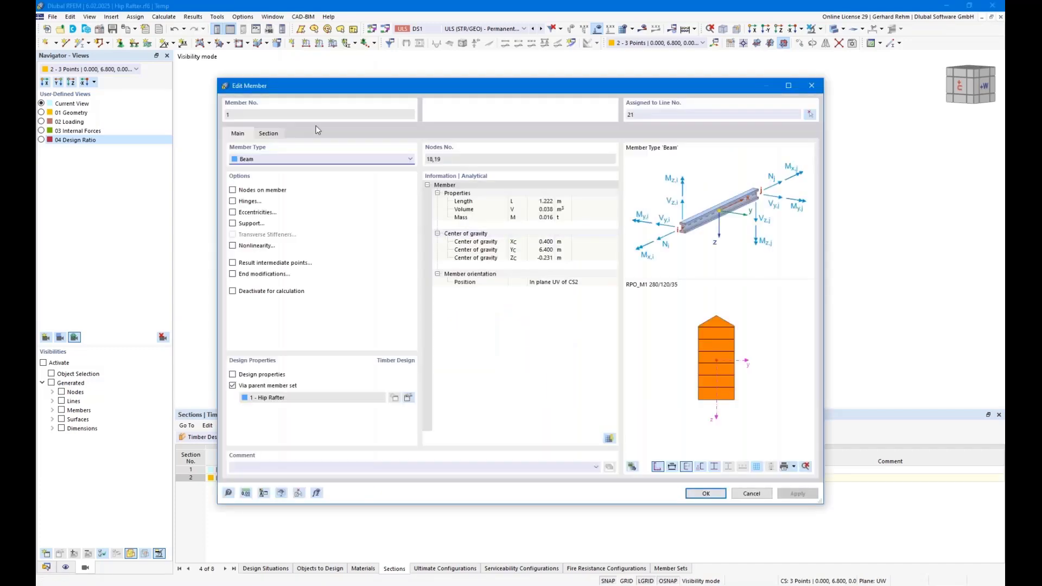
click(269, 134)
click(239, 134)
click(706, 493)
Try a start notch as a new local section reduction for the Hip Rafter member set, leaving the member set unchanged
click(47, 567)
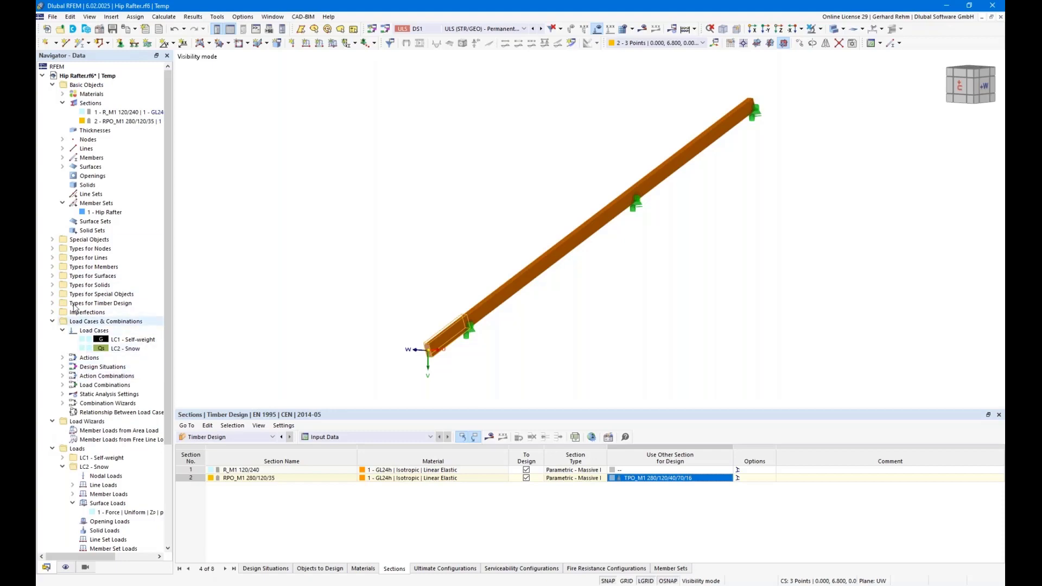
click(92, 213)
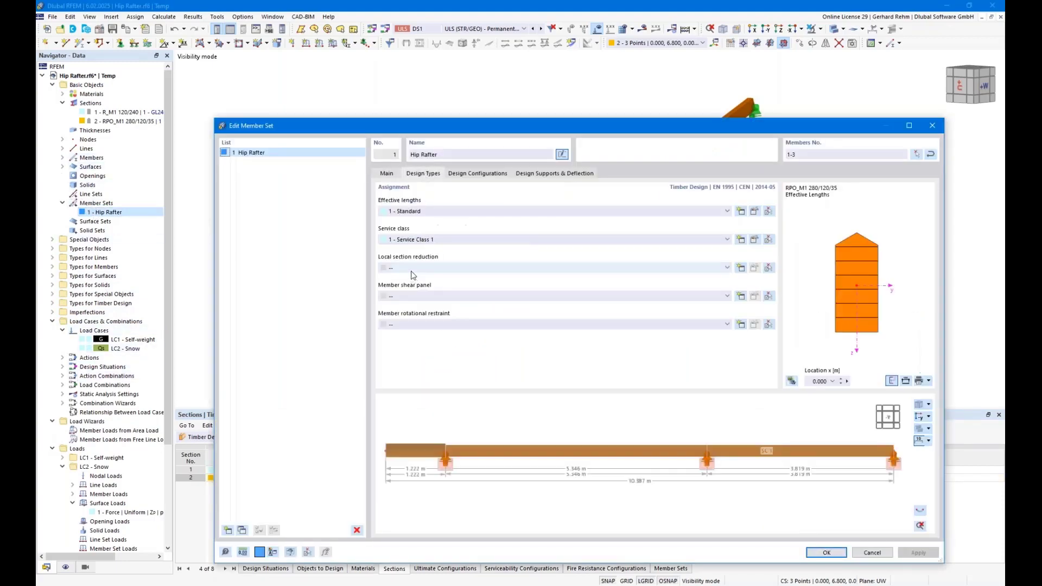
click(742, 268)
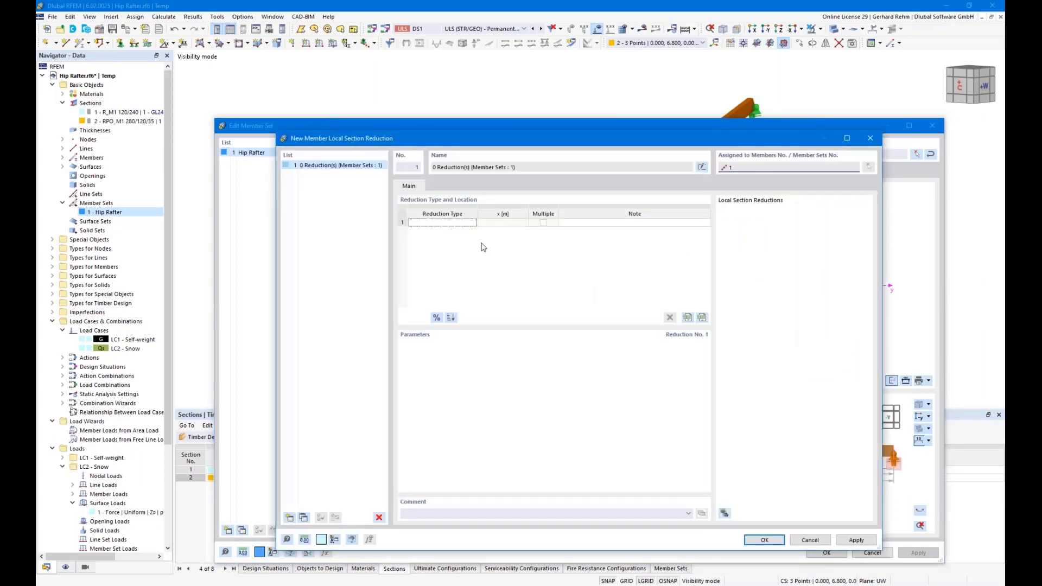
click(453, 222)
click(471, 222)
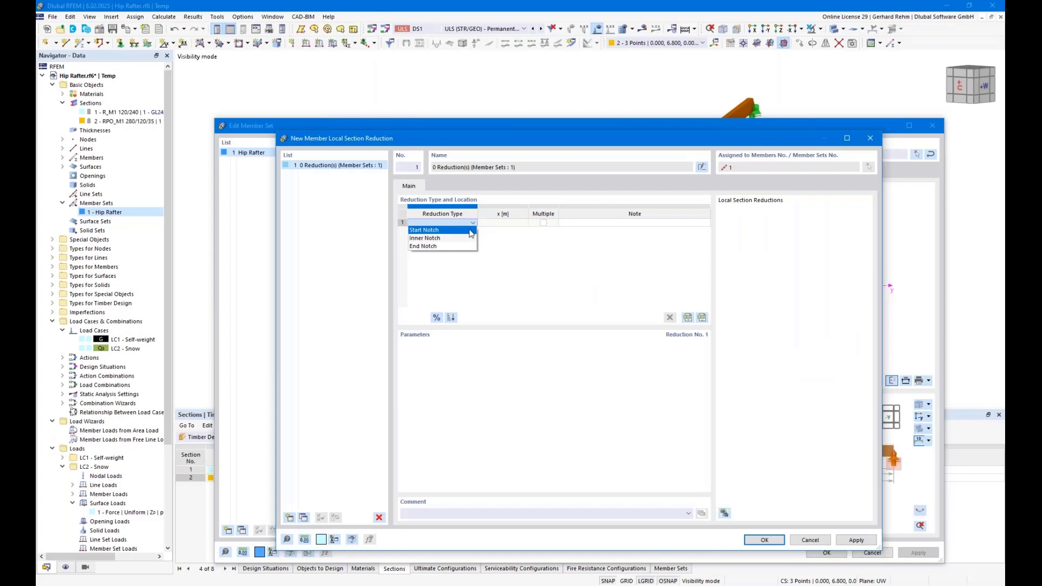
click(439, 230)
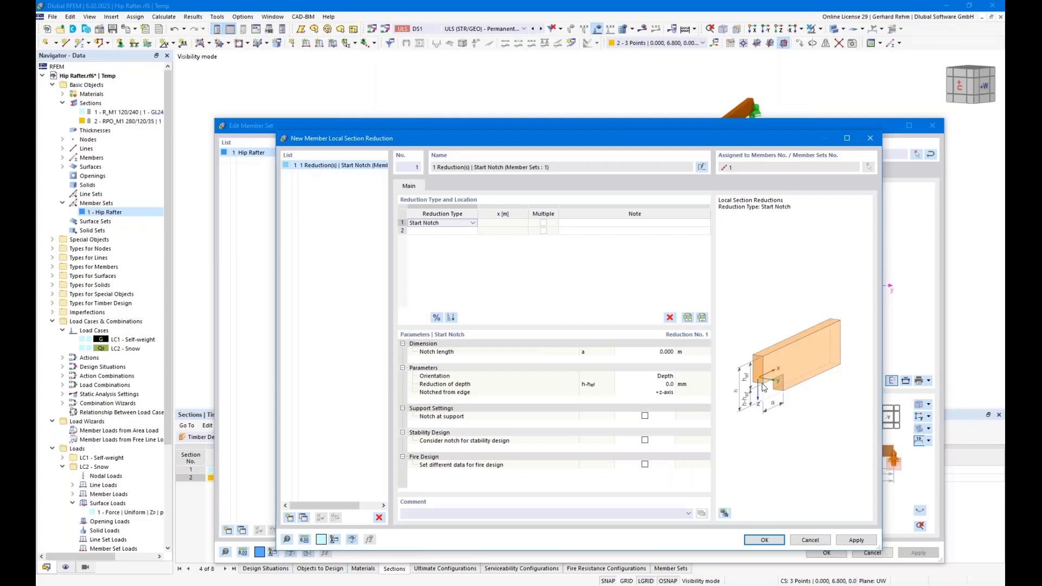
click(814, 540)
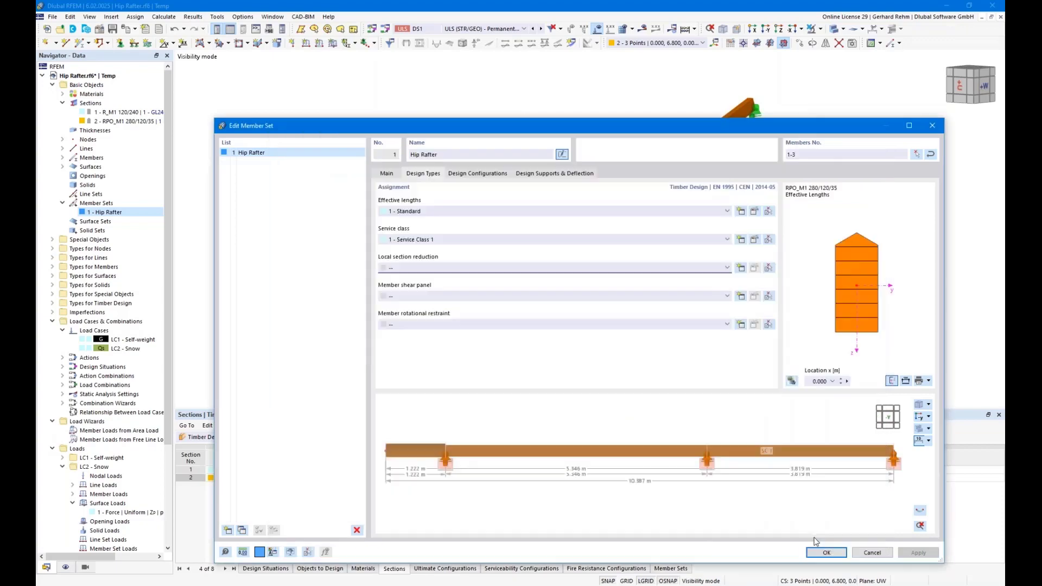
click(873, 553)
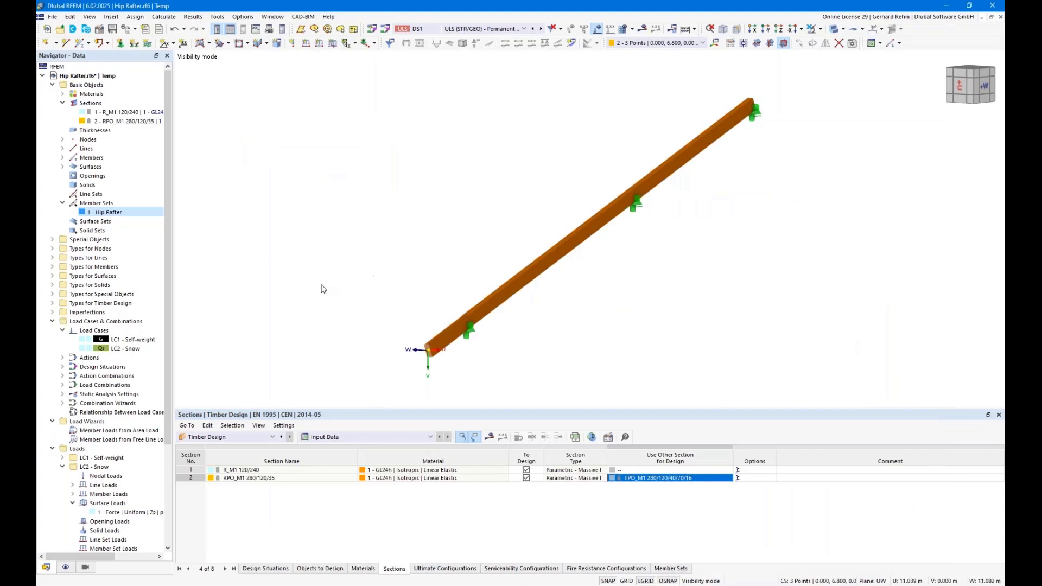
Switch to the other RFEM window and make the Webinar2.rf6 model active, keeping its base data
mouse_move(214, 584)
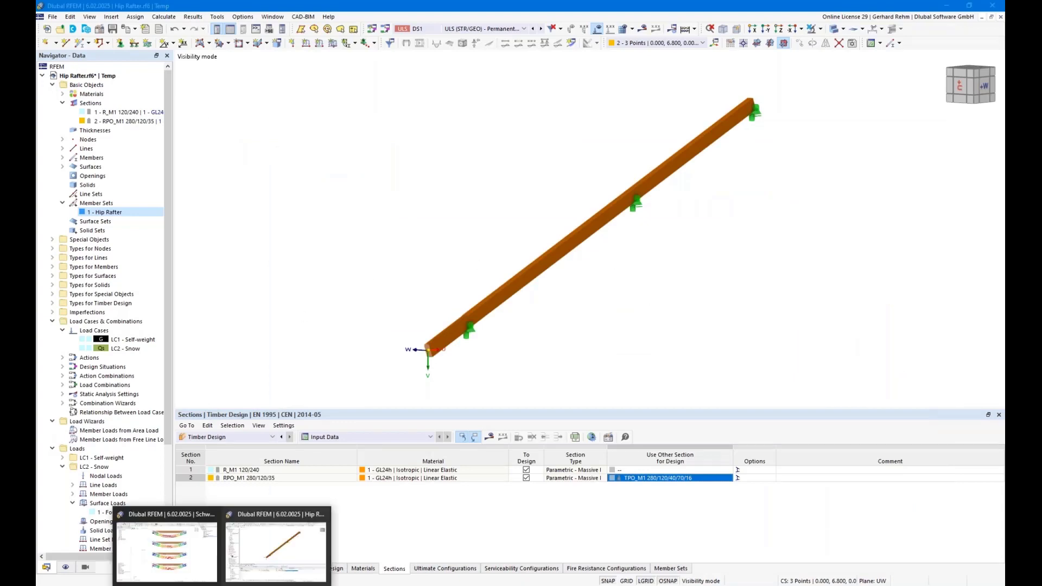
click(196, 566)
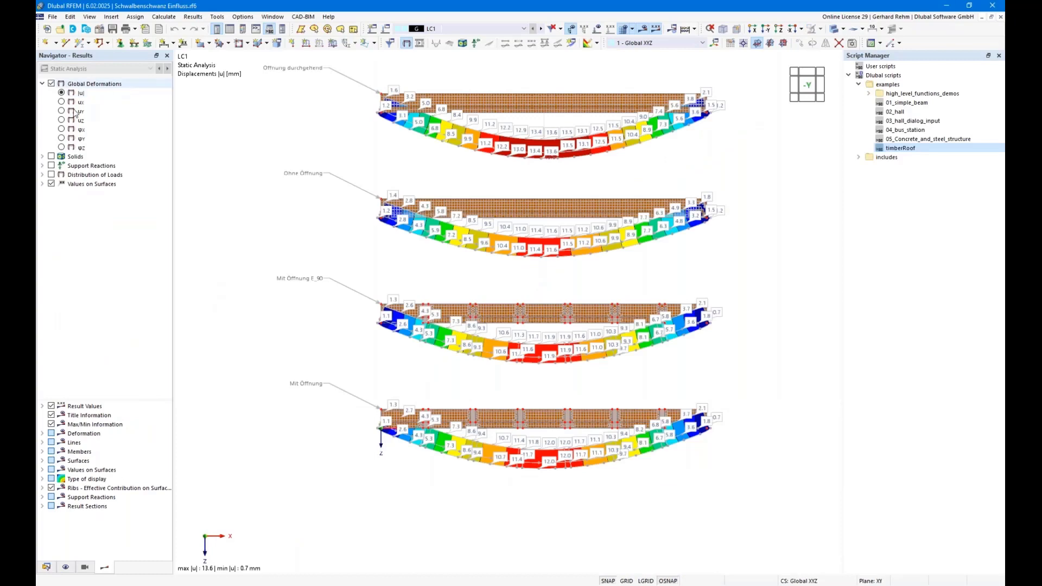
click(46, 567)
click(42, 94)
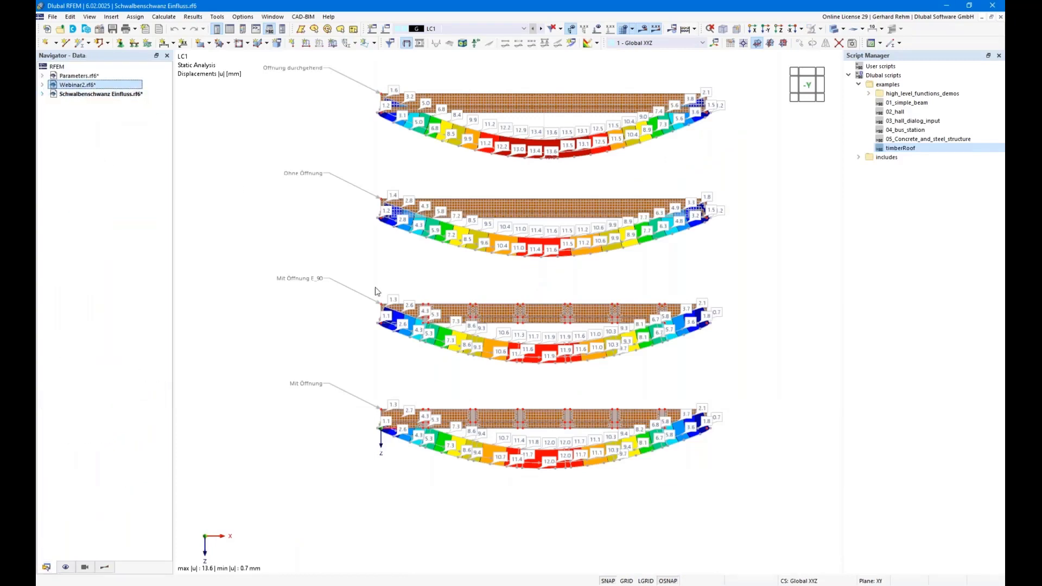
click(42, 85)
double_click(71, 86)
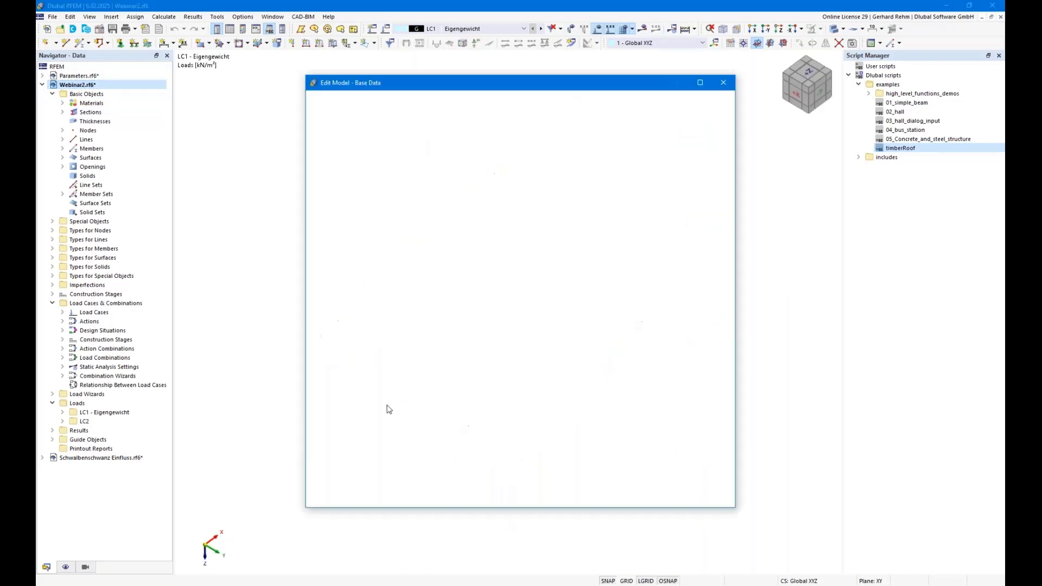
click(680, 500)
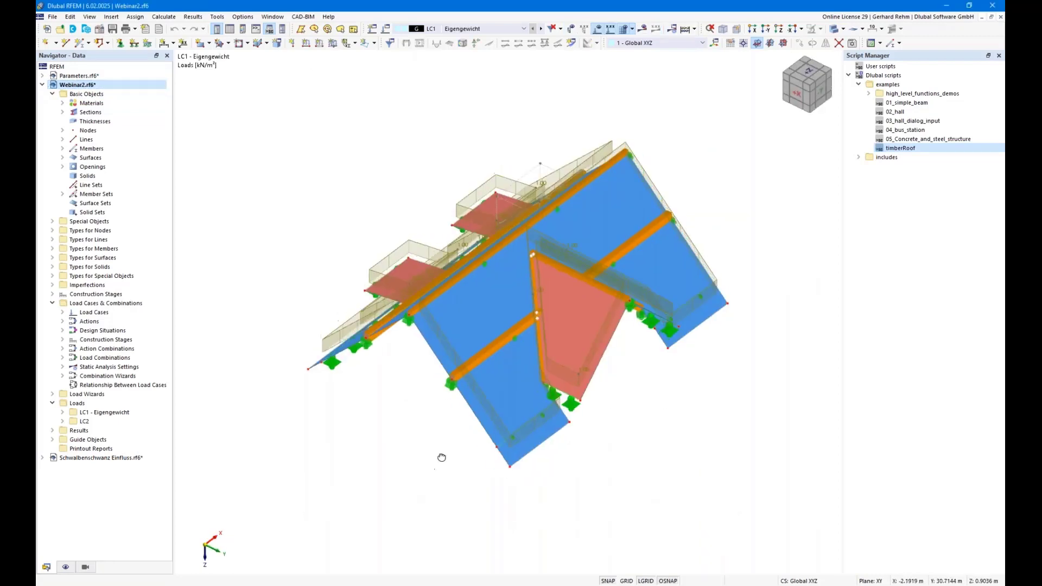
Hide the loads and examine the roof surfaces and beams of the Webinar2.rf6 model
right_drag(495, 403, 459, 439)
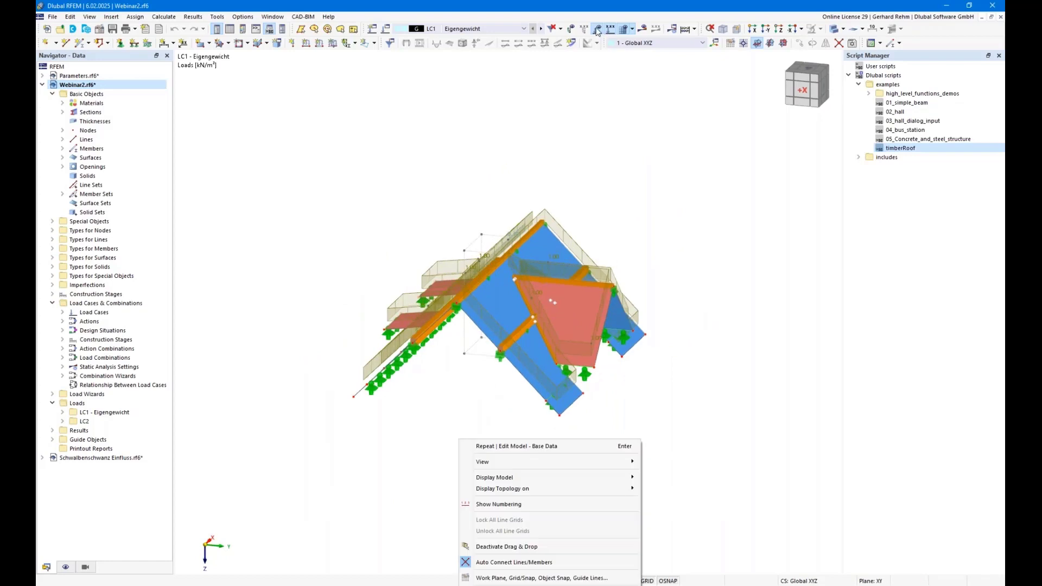
click(597, 30)
right_drag(819, 274, 766, 344)
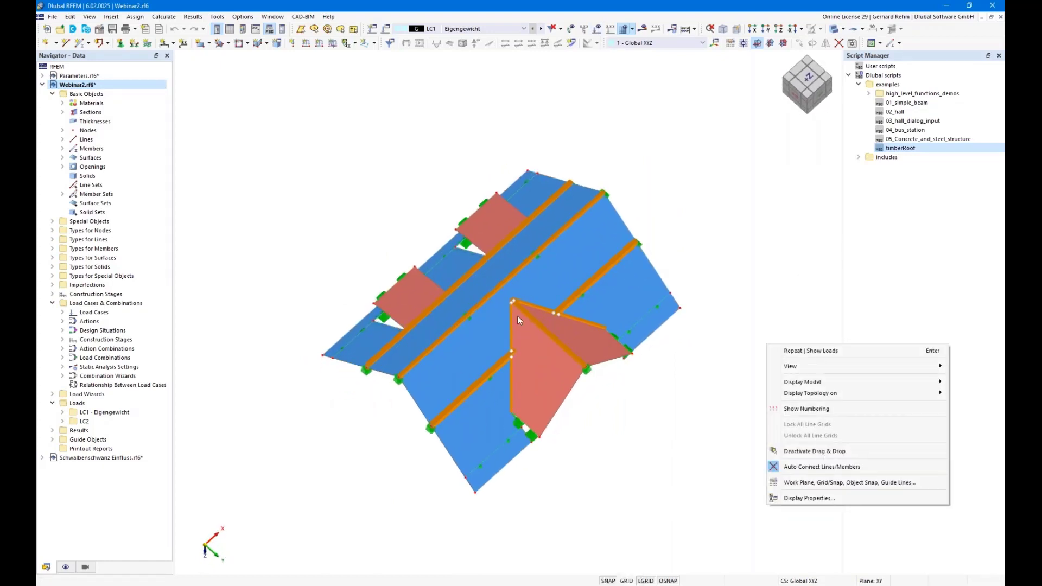
click(616, 428)
right_click(616, 428)
click(559, 458)
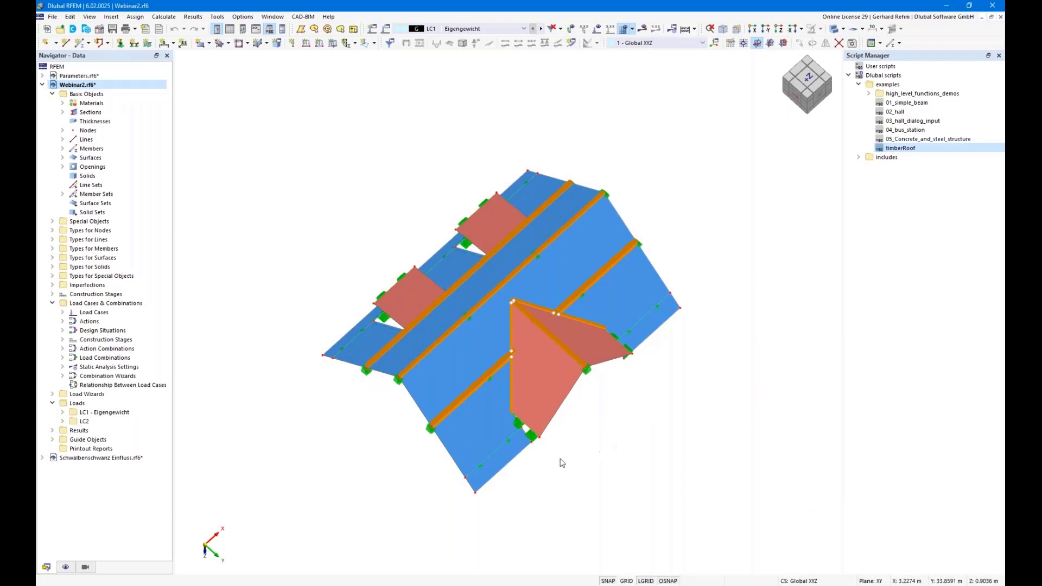
right_drag(581, 483, 558, 448)
click(508, 466)
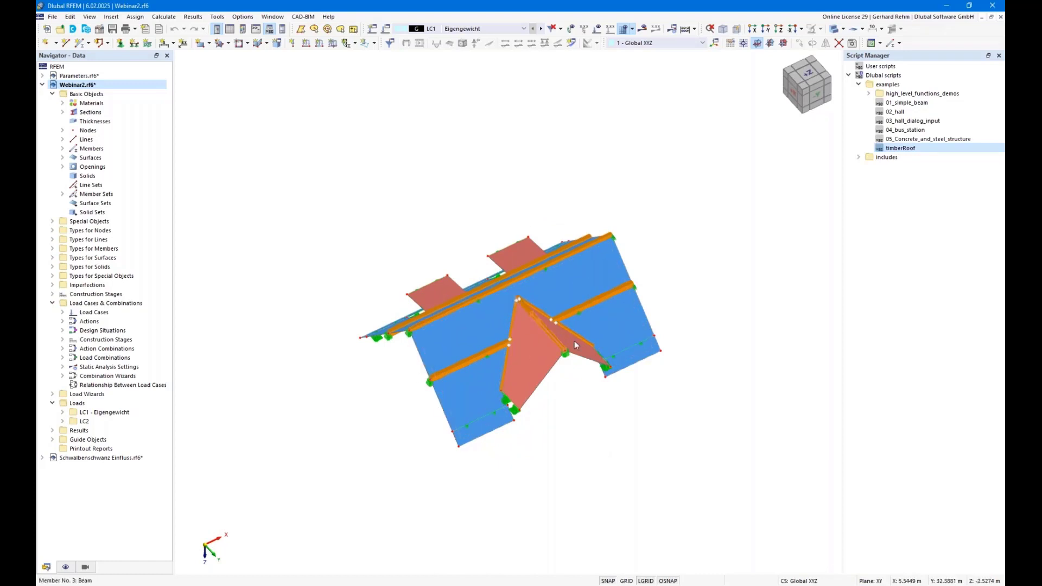
Examine the roof with its dormers from above, from the front and at an angle
ctrl+middle_drag(604, 427, 576, 499)
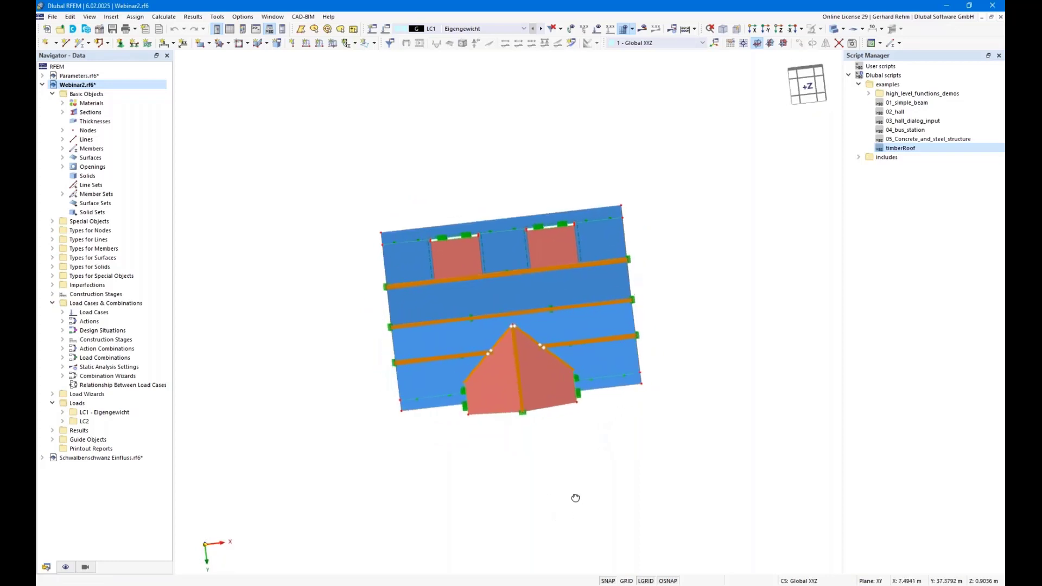
right_drag(575, 498, 570, 496)
click(466, 449)
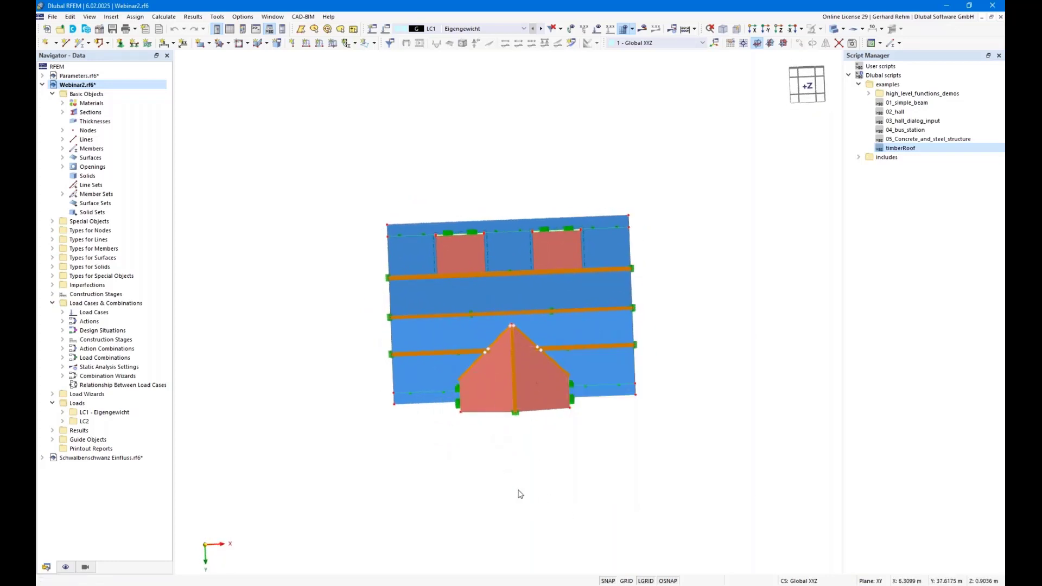
ctrl+middle_drag(514, 420, 515, 283)
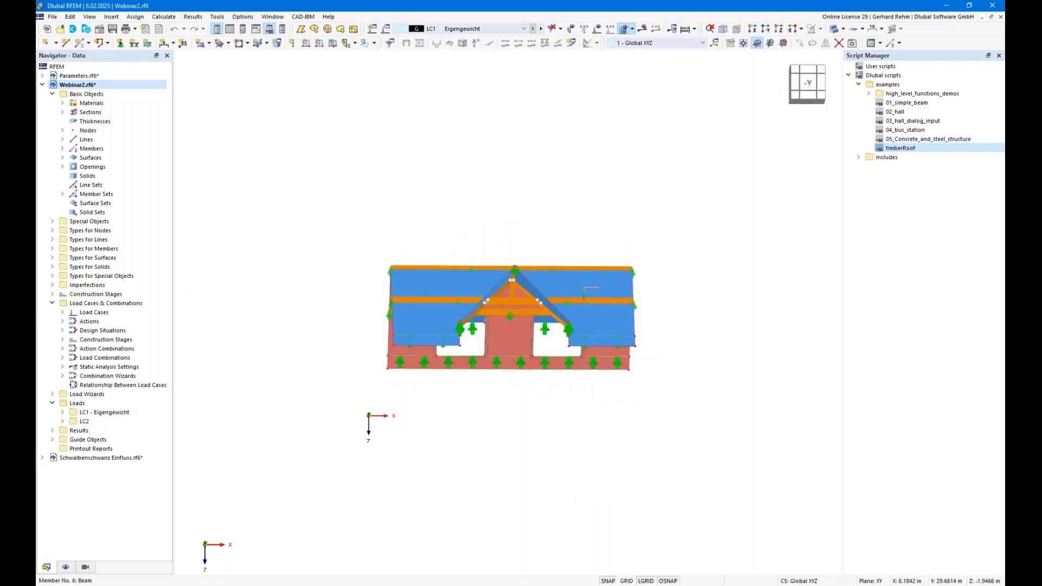
mouse_move(515, 283)
right_down()
mouse_move(531, 294)
mouse_move(511, 293)
right_up()
click(511, 284)
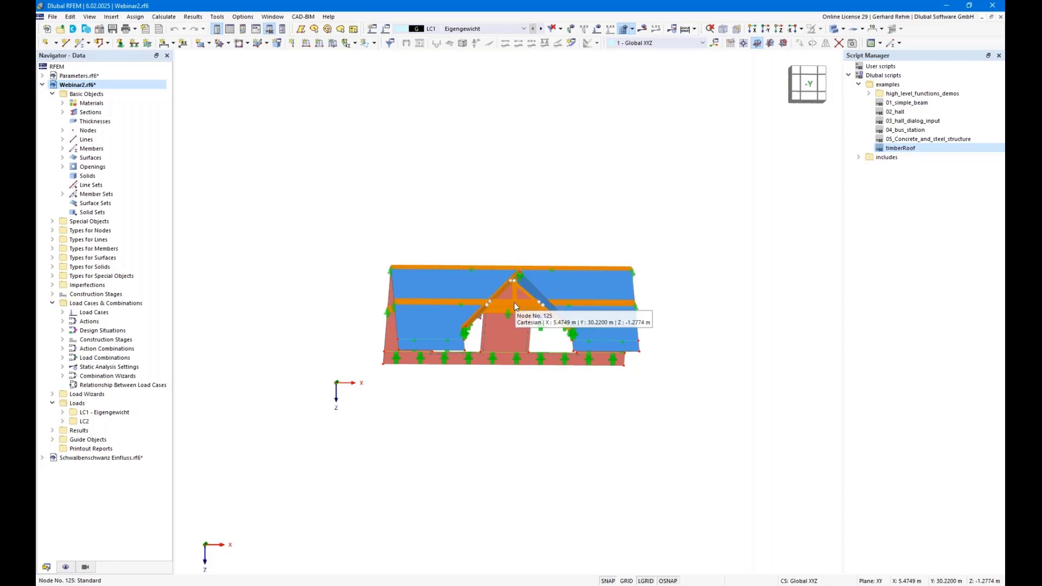
ctrl+middle_drag(670, 252, 734, 307)
right_click(735, 308)
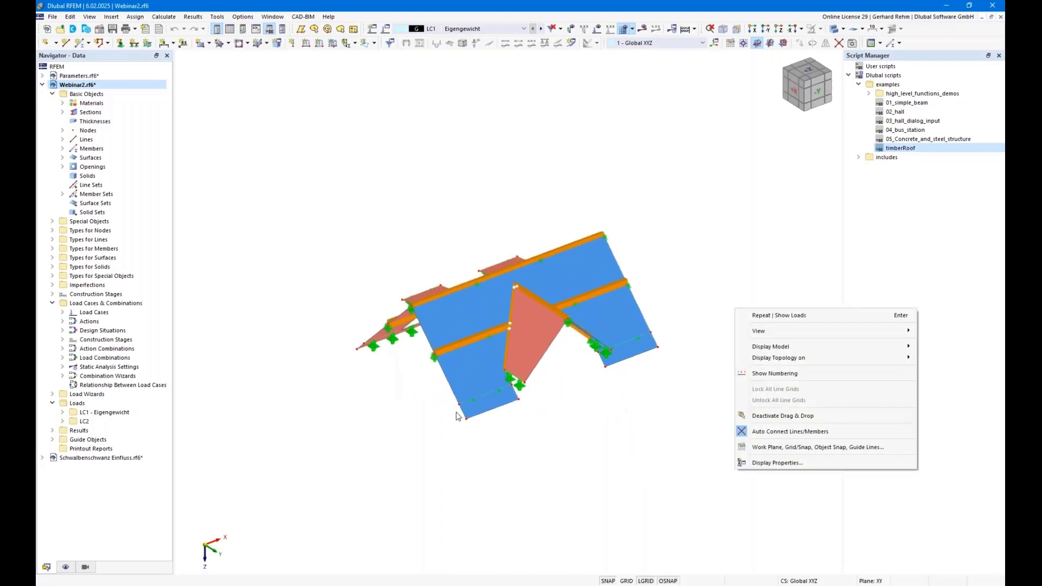
click(552, 492)
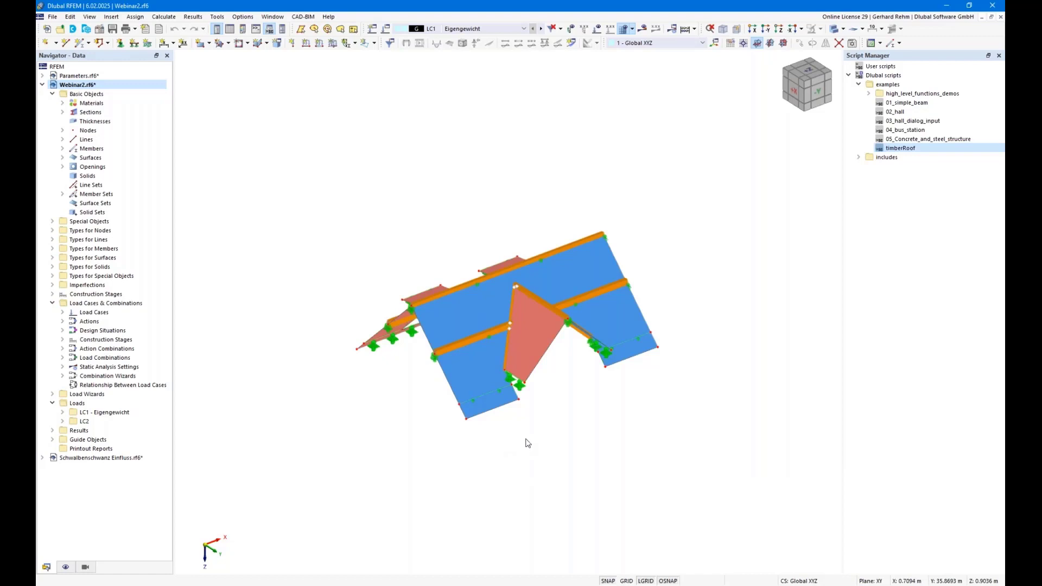
ctrl+middle_drag(367, 411, 410, 434)
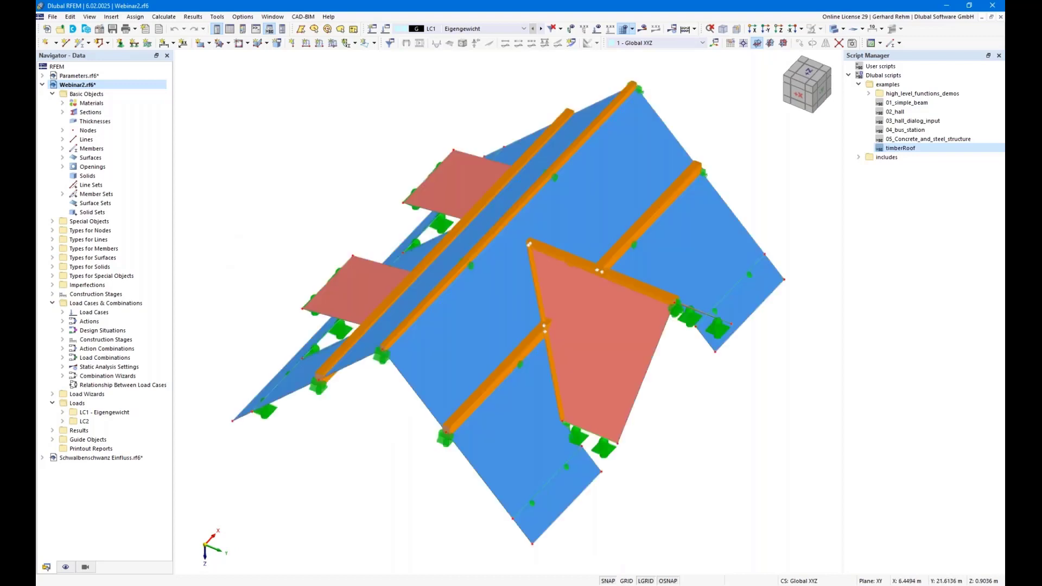
Show the LC1 - Eigengewicht loads and examine the free rectangular load near the ridge beam
click(597, 29)
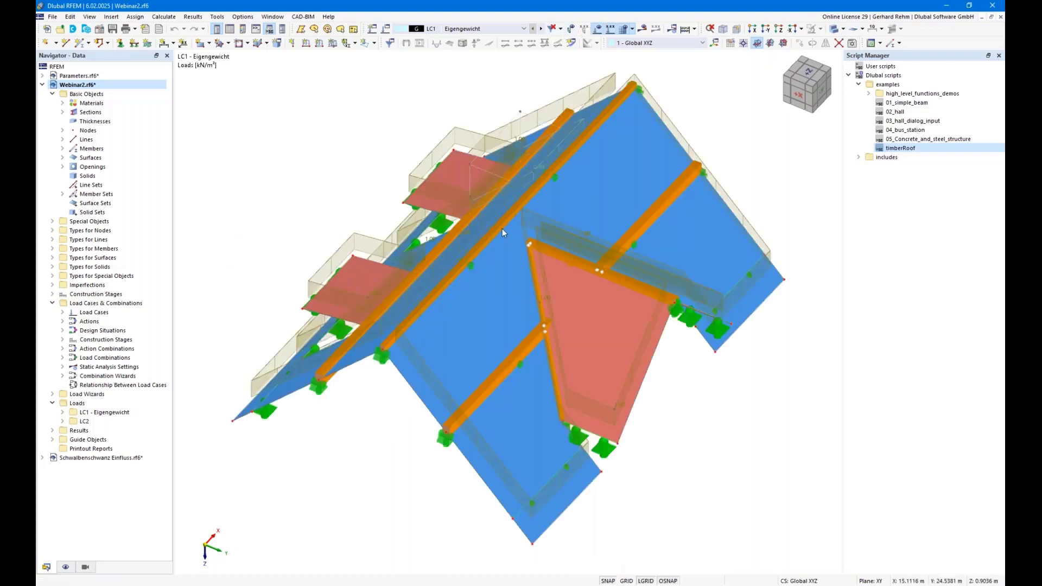
ctrl+middle_drag(332, 473, 460, 426)
scroll(455, 234, up, 6)
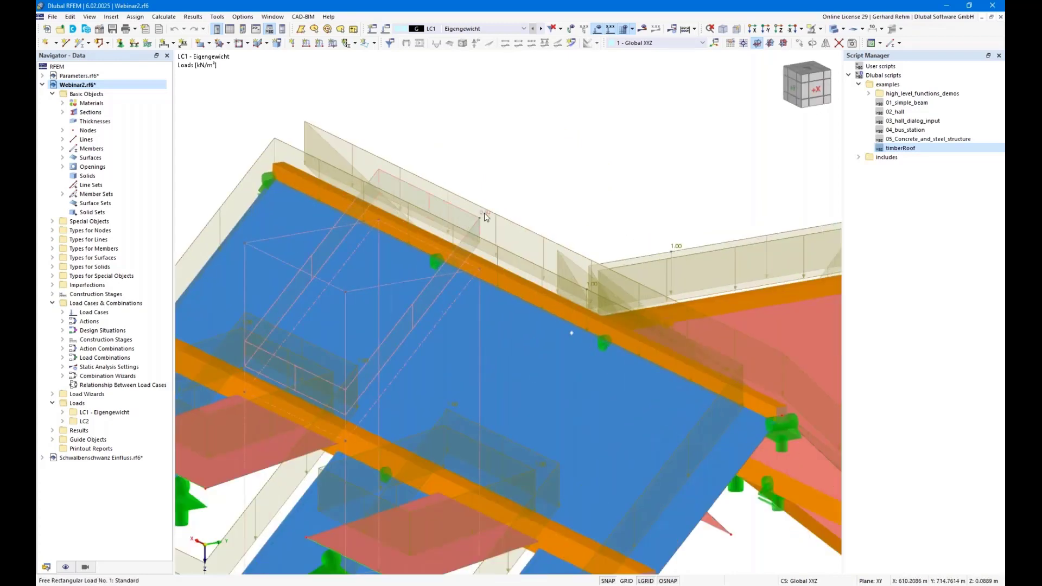
scroll(484, 213, down, 5)
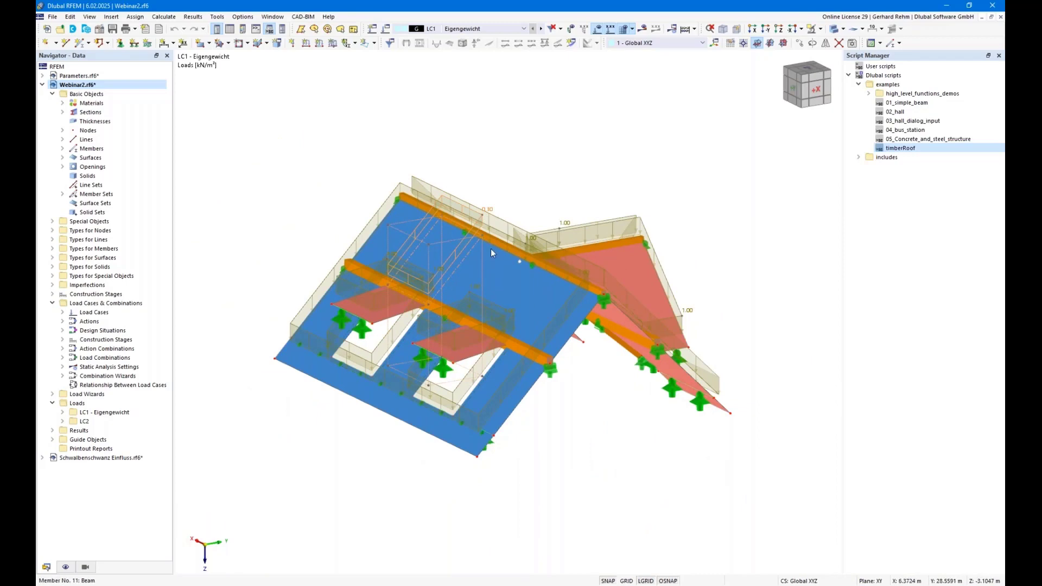
Switch the LC1 - Eigengewicht display from surface loads to the loads distributed onto the beams in kN/m
ctrl+middle_drag(542, 411, 459, 354)
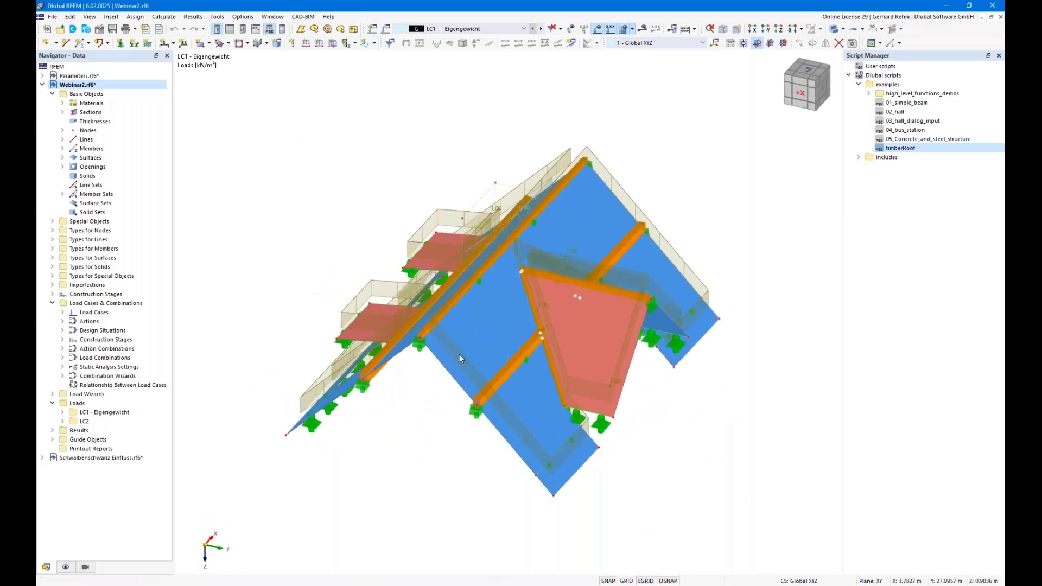
right_click(481, 338)
click(542, 134)
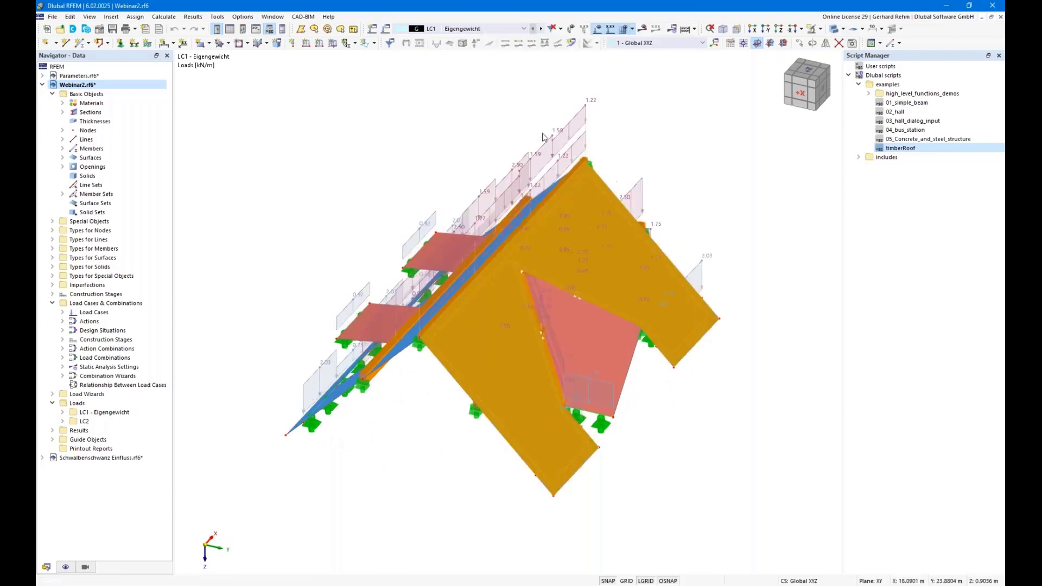
Deselect the roof surface and limit the visible objects to the generated Members group
click(394, 445)
click(70, 567)
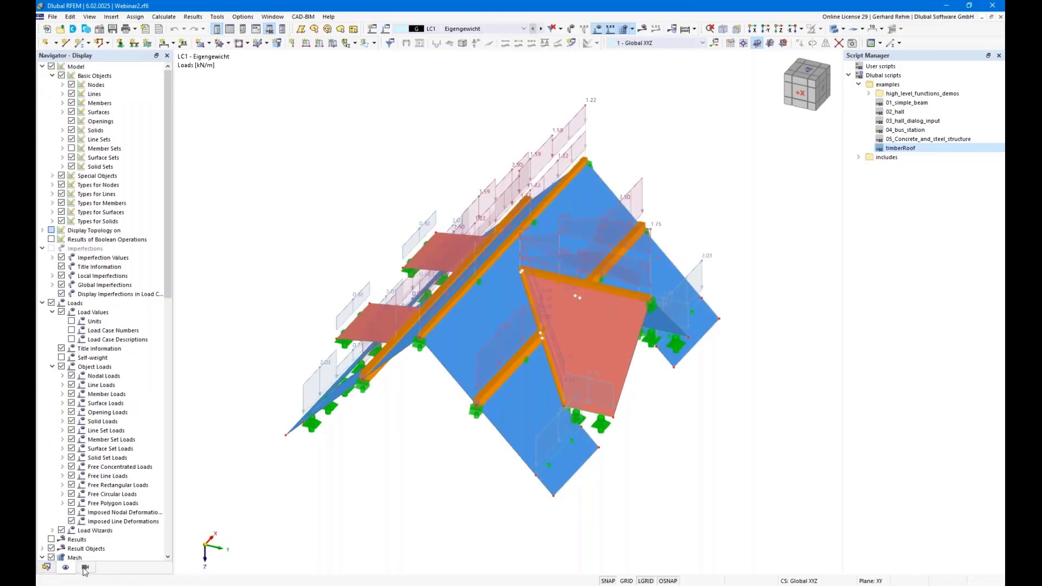
click(85, 567)
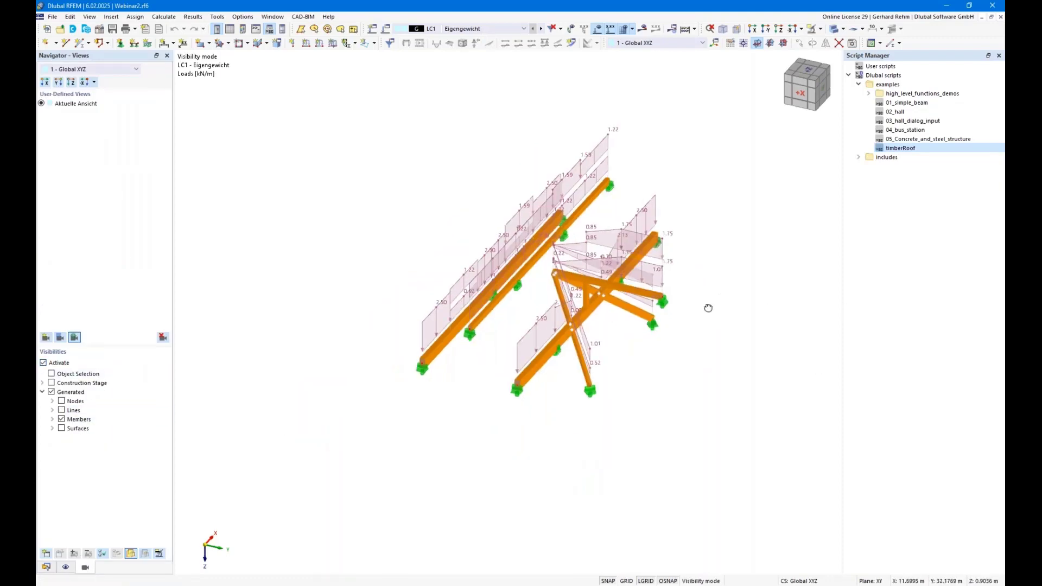
Examine the distributed member loads at the dormer joint from the X direction and close up
ctrl+middle_drag(707, 305, 756, 239)
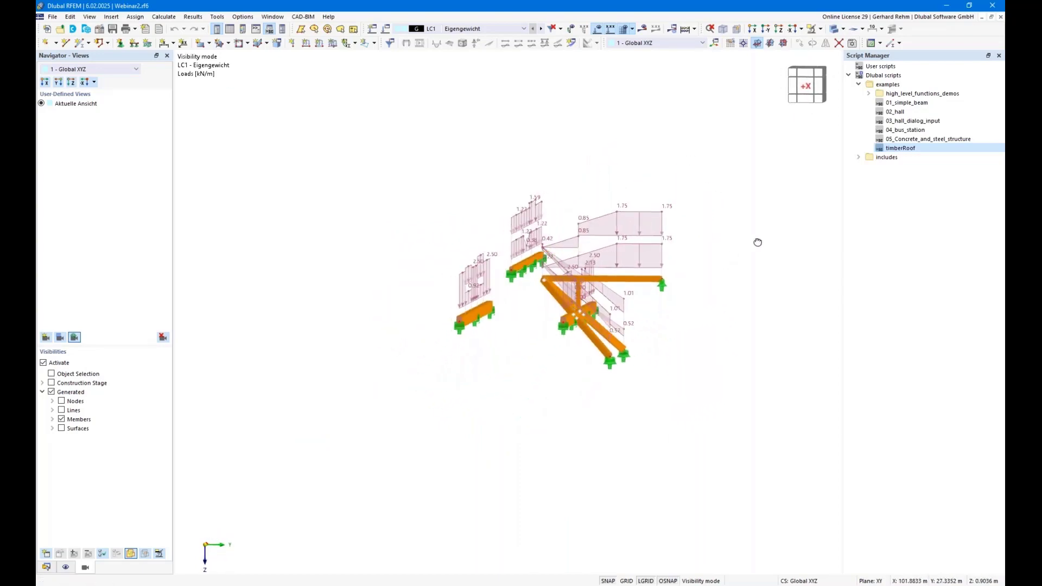
scroll(539, 274, up, 3)
scroll(538, 274, up, 2)
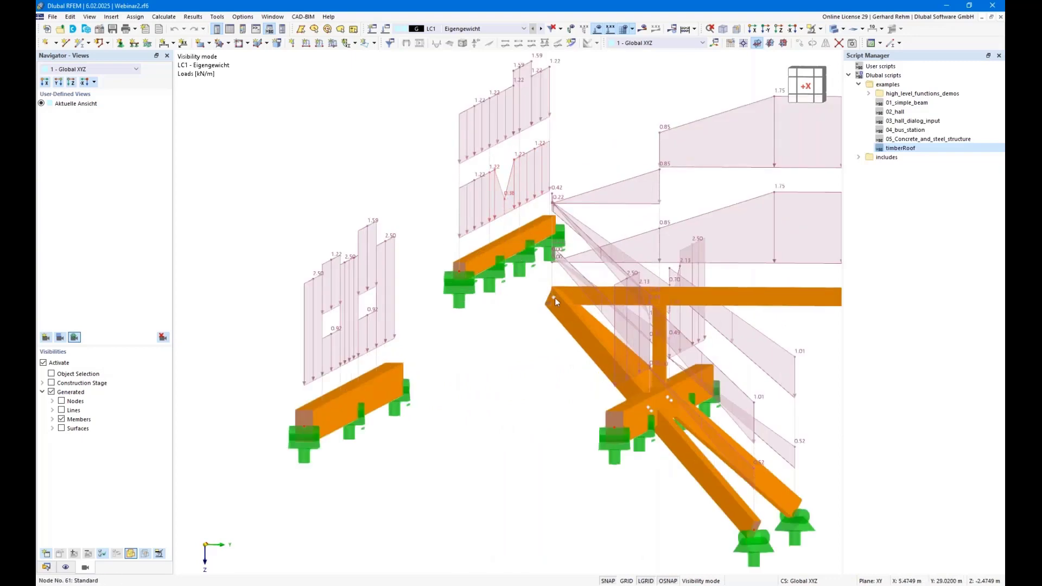
scroll(512, 353, down, 3)
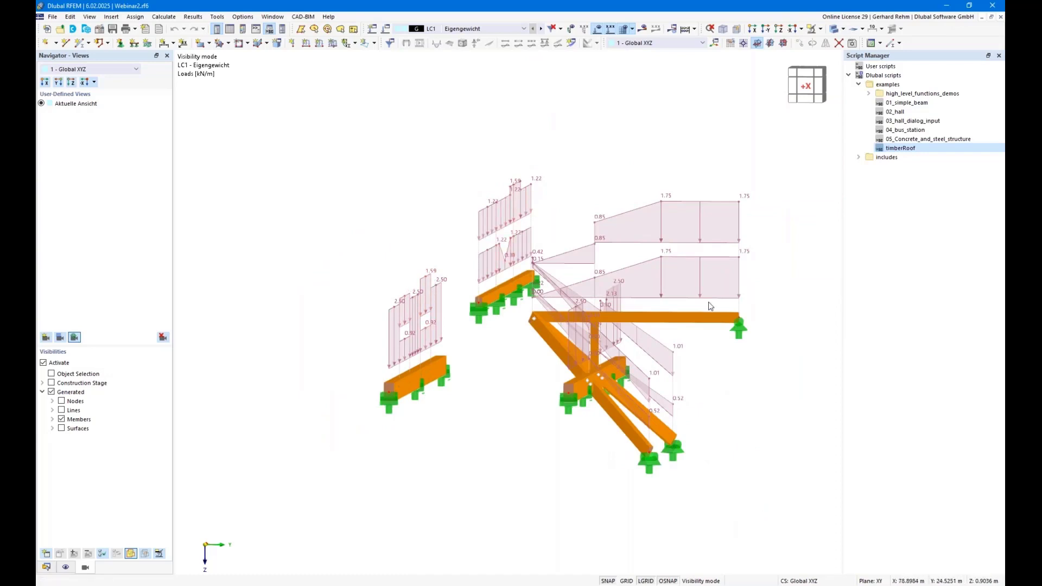
scroll(711, 306, down, 1)
ctrl+middle_drag(711, 307, 624, 432)
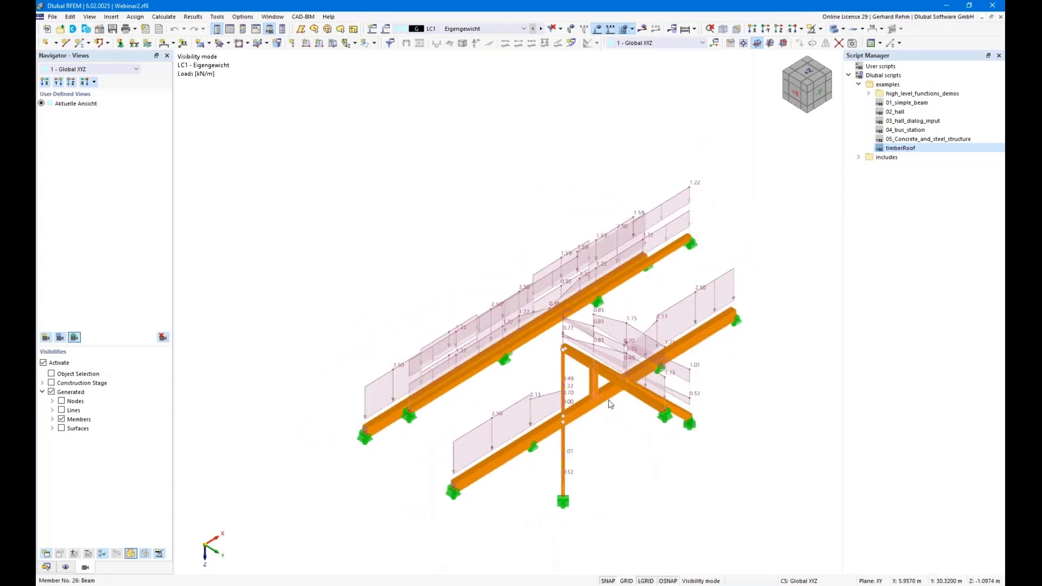
Examine the loads on the purlins and on the valley and ridge beams from several oblique angles
ctrl+middle_drag(621, 455, 549, 425)
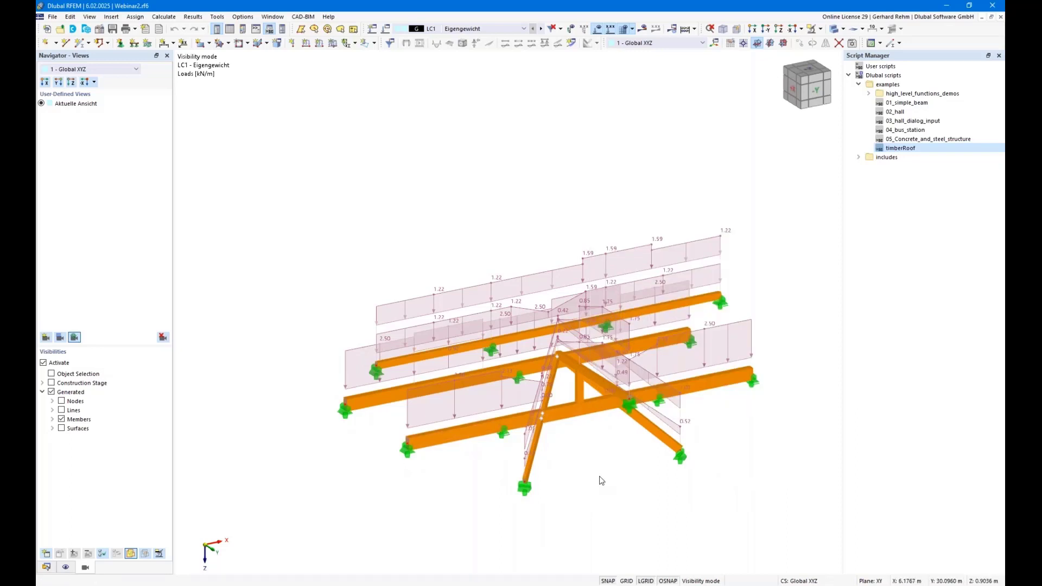
ctrl+middle_drag(599, 480, 625, 460)
right_drag(626, 460, 609, 497)
click(586, 486)
scroll(593, 446, down, 1)
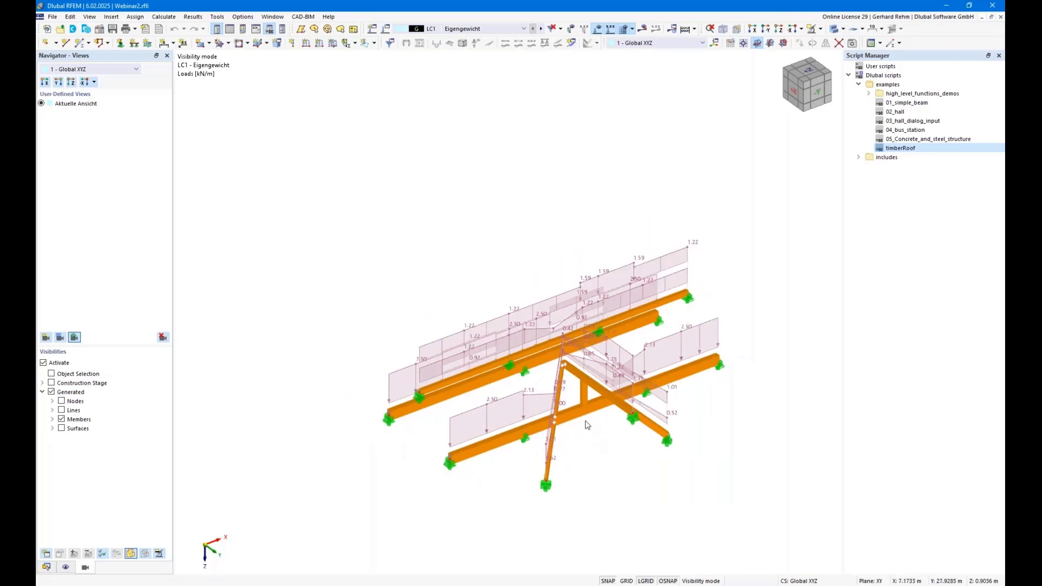
mouse_move(597, 443)
ctrl+middle_down()
mouse_move(708, 371)
mouse_move(646, 399)
mouse_move(553, 390)
mouse_move(474, 426)
mouse_move(337, 365)
mouse_move(361, 384)
mouse_move(472, 417)
mouse_move(635, 431)
mouse_move(534, 488)
ctrl+middle_up()
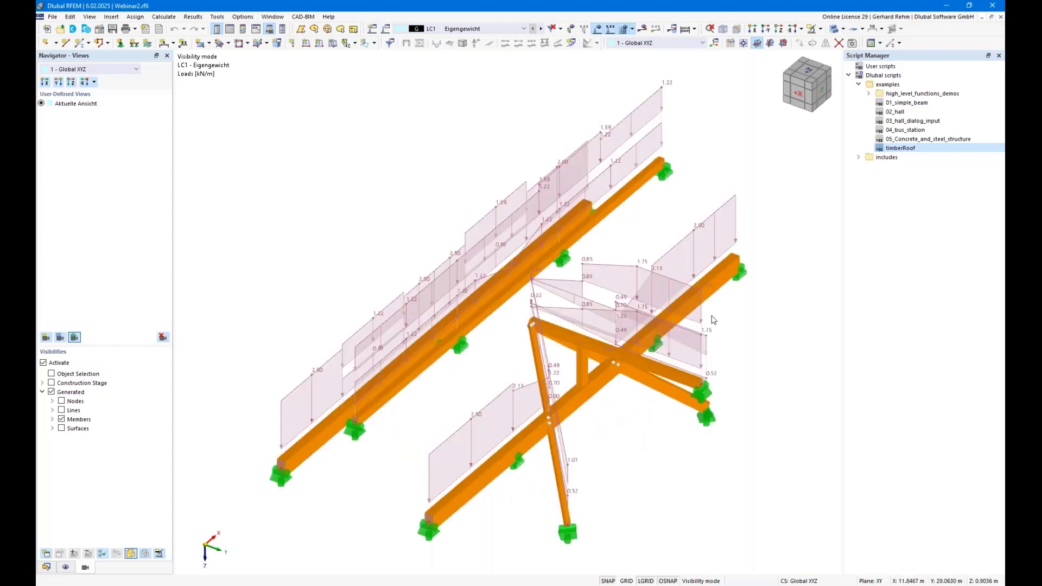
scroll(714, 317, down, 2)
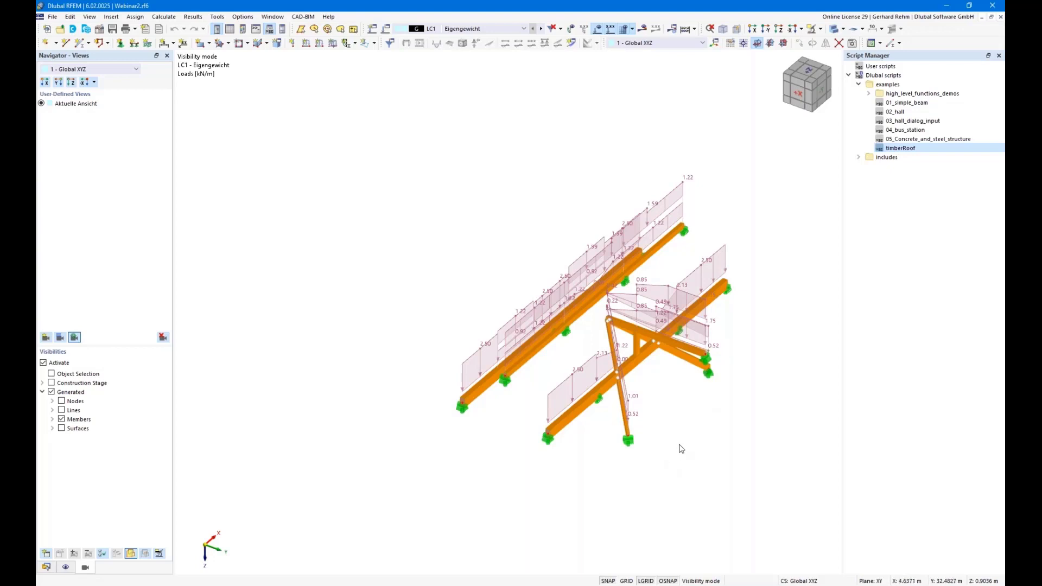
Compare the member loads in a straight X view and an isometric view of the beam structure
ctrl+middle_drag(706, 443, 770, 372)
right_click(766, 378)
click(747, 378)
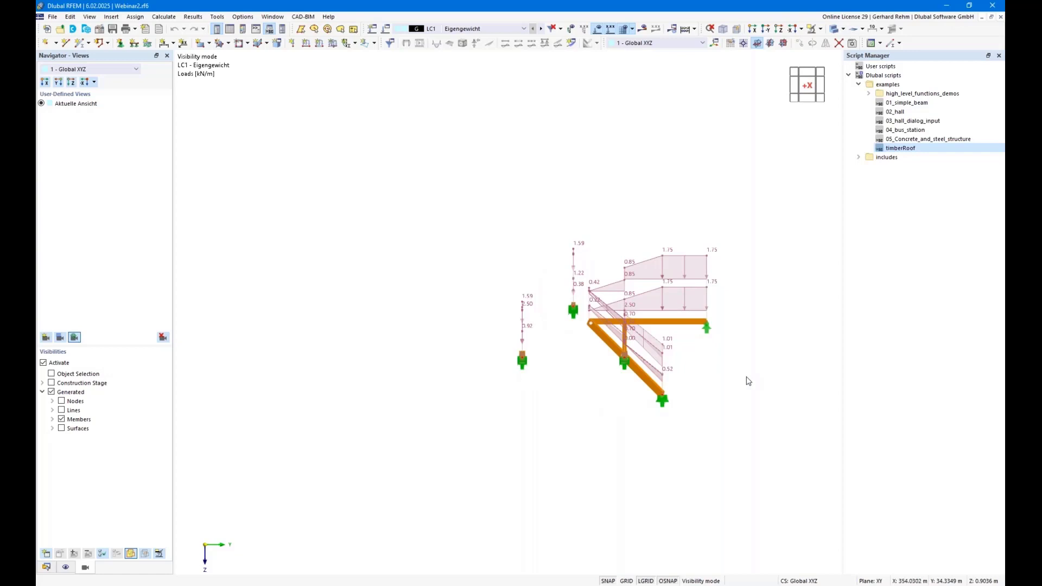
right_drag(733, 372, 640, 437)
click(610, 488)
scroll(612, 492, down, 1)
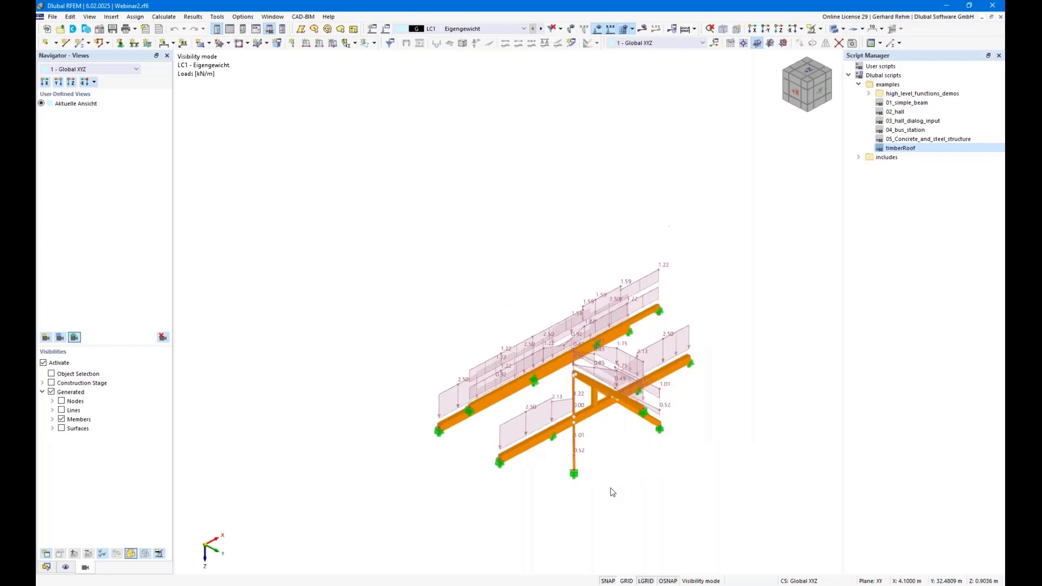
middle_drag(613, 477, 537, 371)
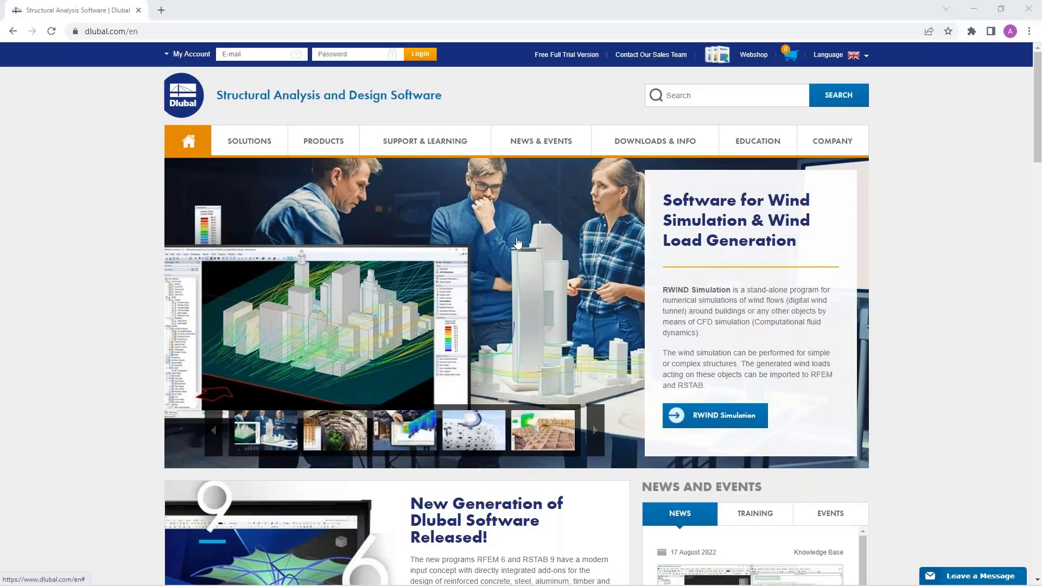
Switch to the Dlubal website in the browser, open its Webinars page and look through the first page of webinars
mouse_move(535, 142)
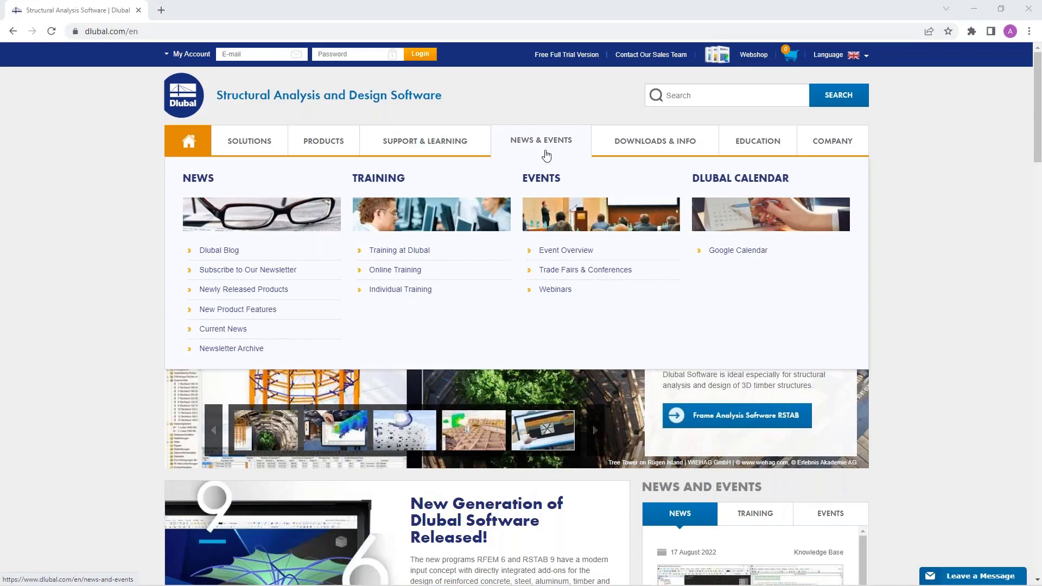
click(562, 296)
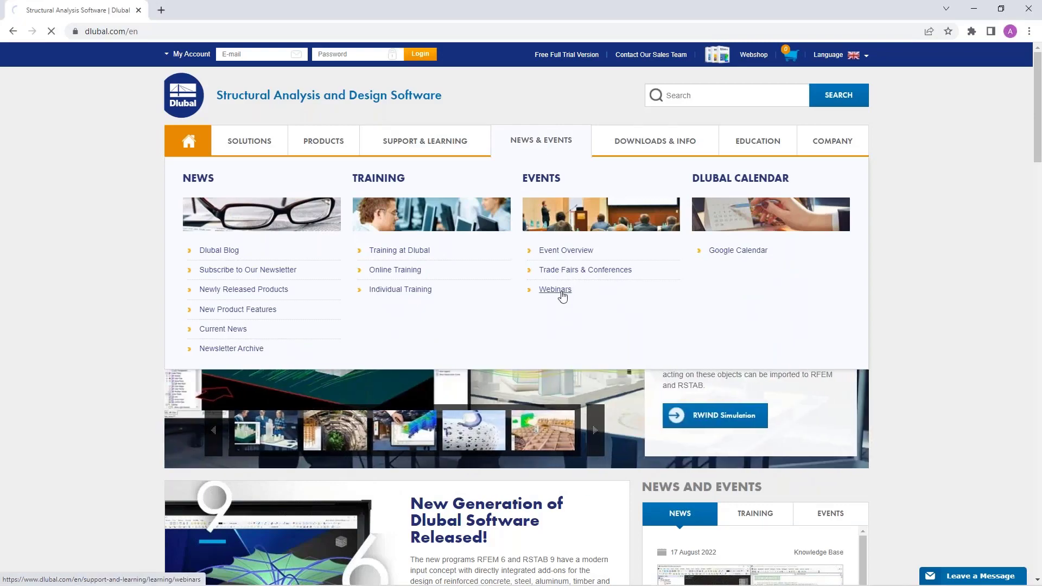
scroll(562, 295, down, 7)
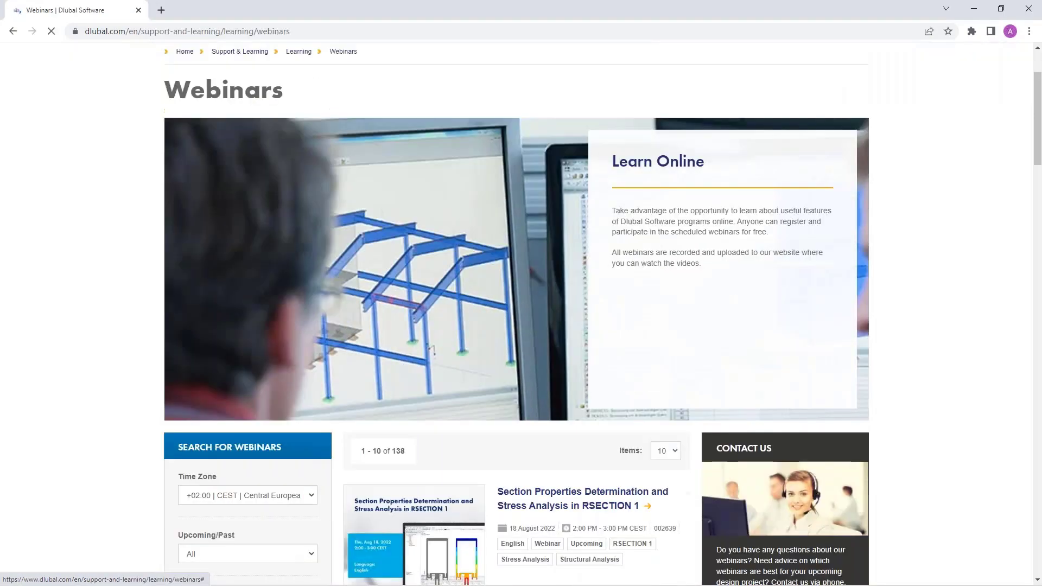
scroll(516, 315, down, 20)
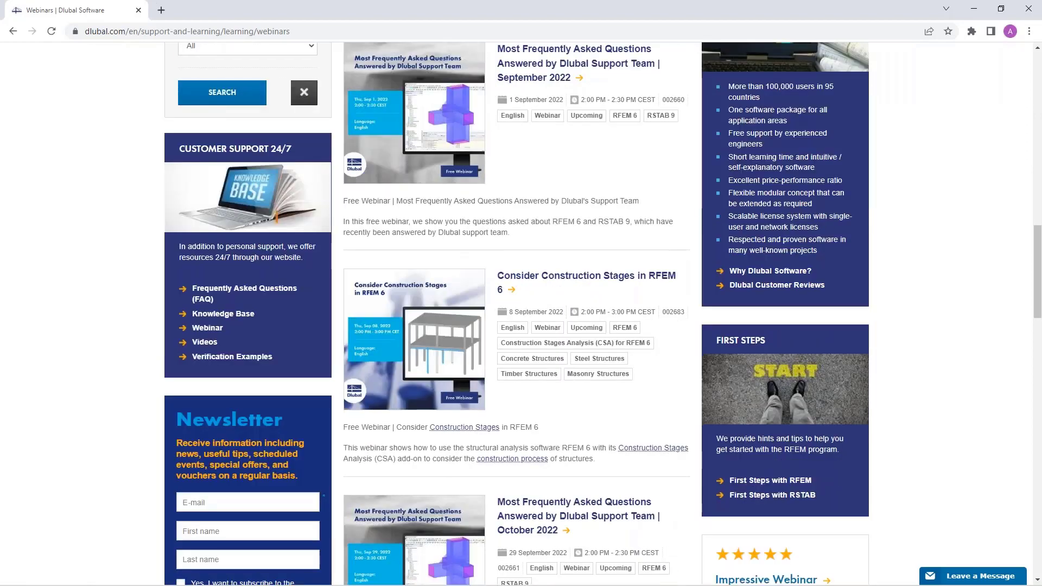
scroll(610, 369, down, 12)
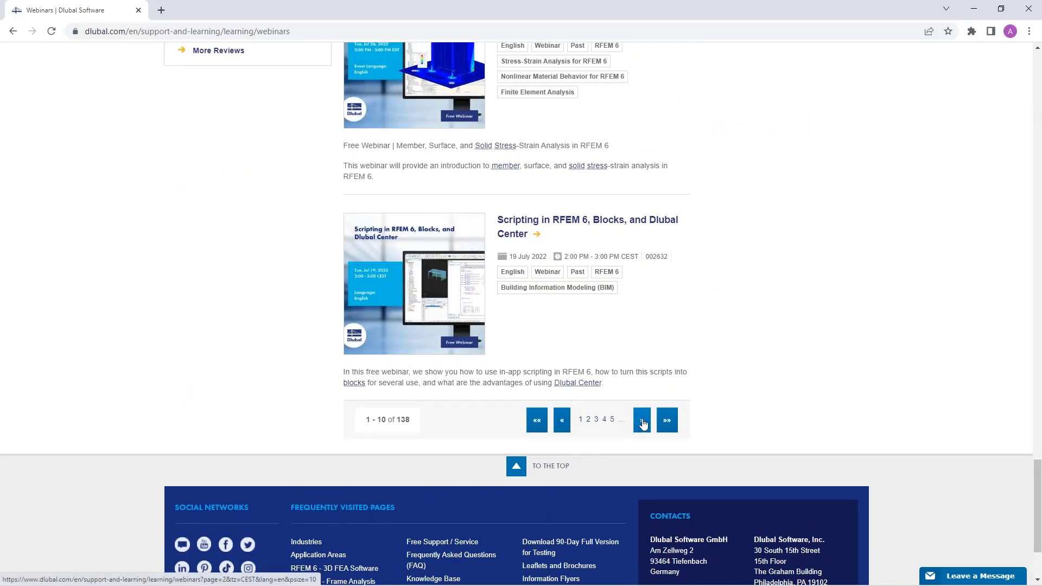
Look through the second page of the webinar list and return to the first page
scroll(624, 368, down, 10)
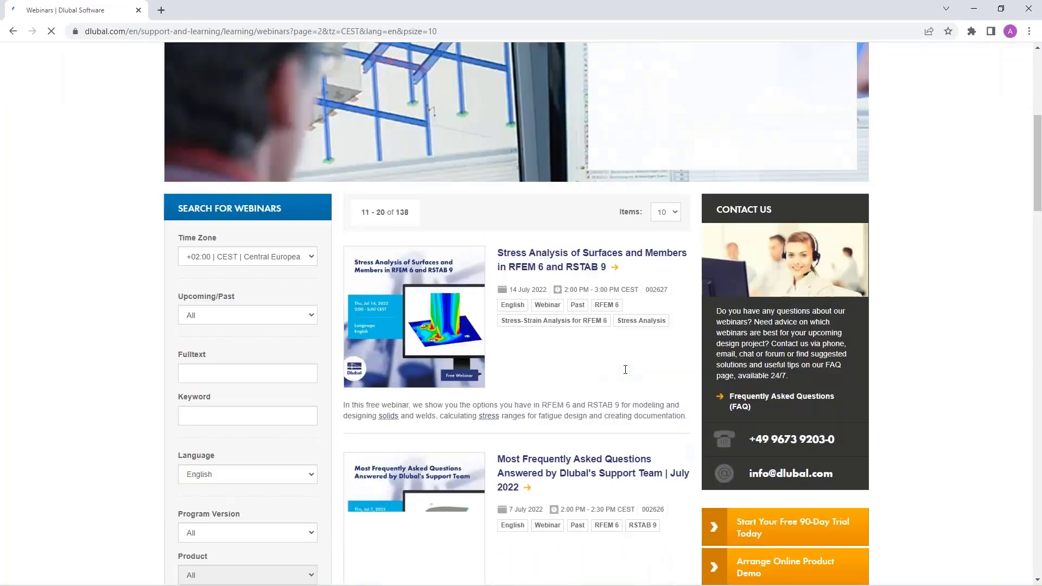
scroll(624, 370, down, 5)
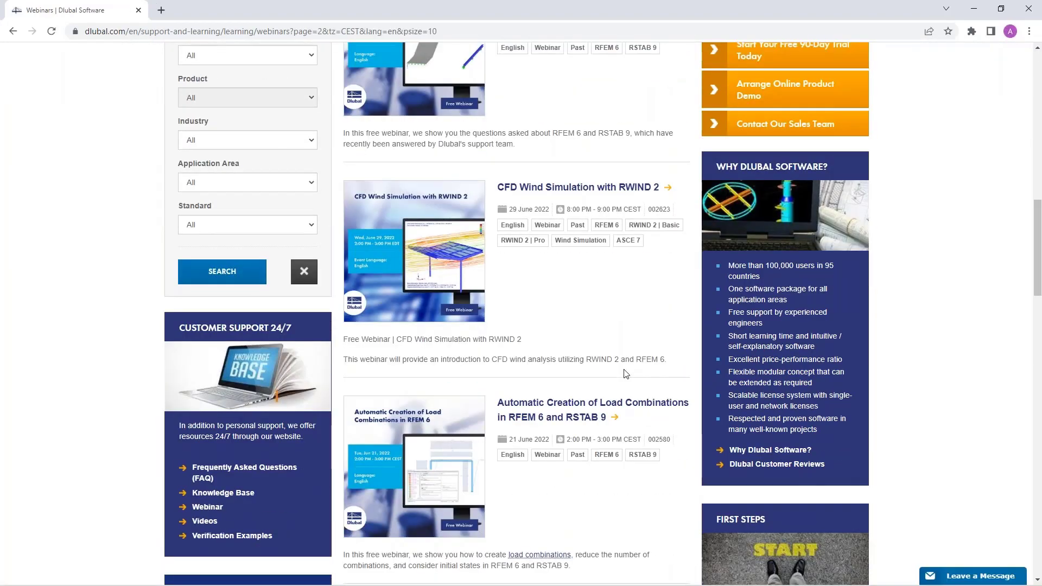
scroll(624, 370, up, 8)
scroll(626, 373, down, 20)
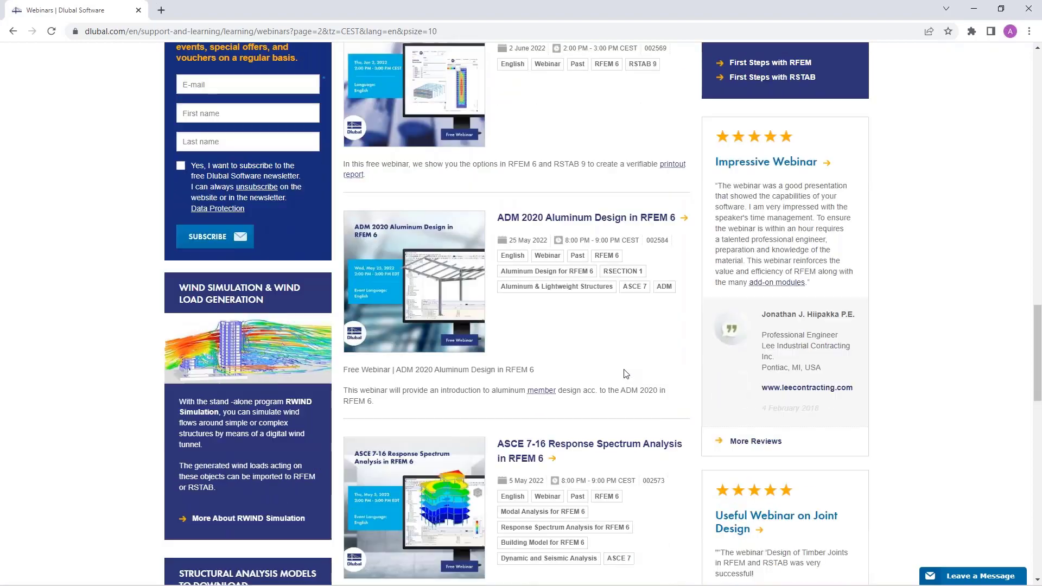
scroll(626, 373, down, 10)
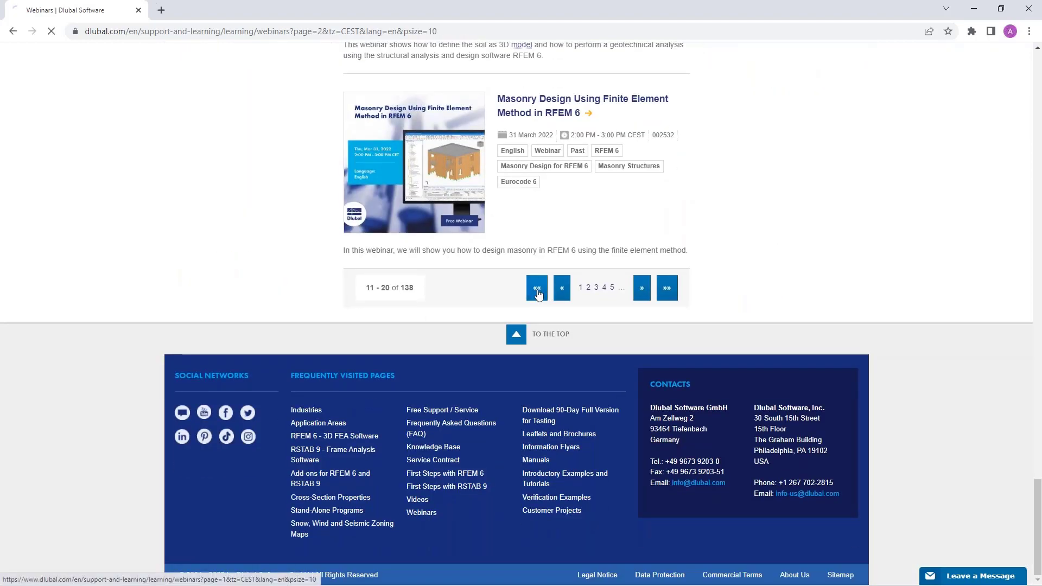
Find and open the webinar "Model and Design Timber Structures in RFEM 6 and RSTAB 9"
scroll(607, 366, down, 11)
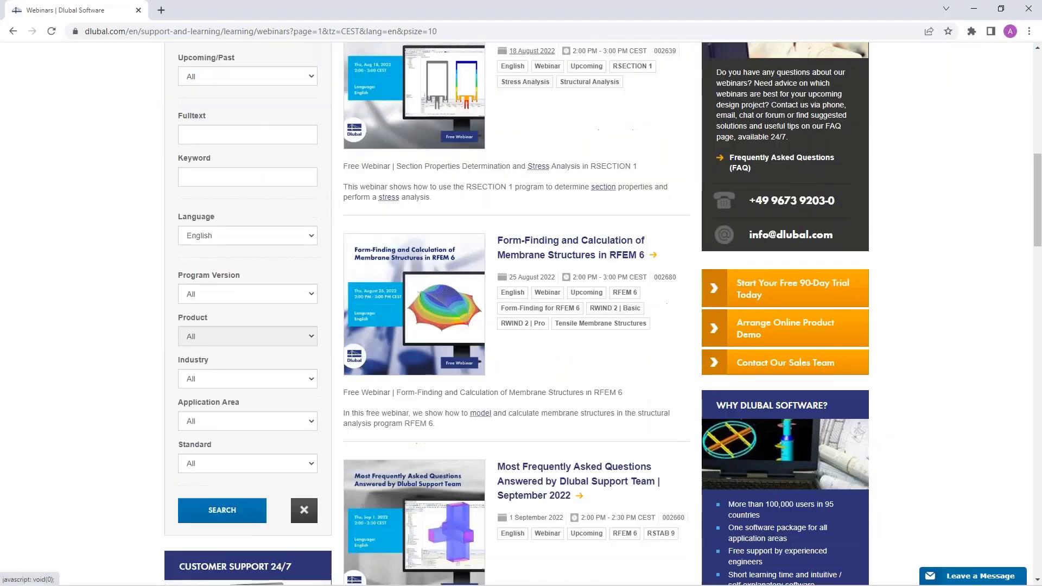
scroll(607, 366, down, 17)
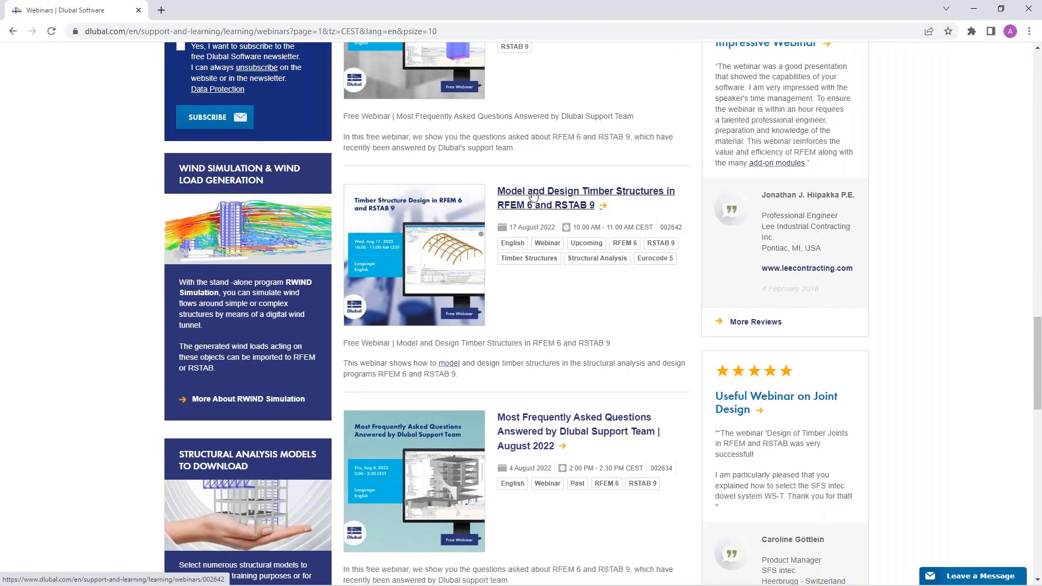
click(532, 195)
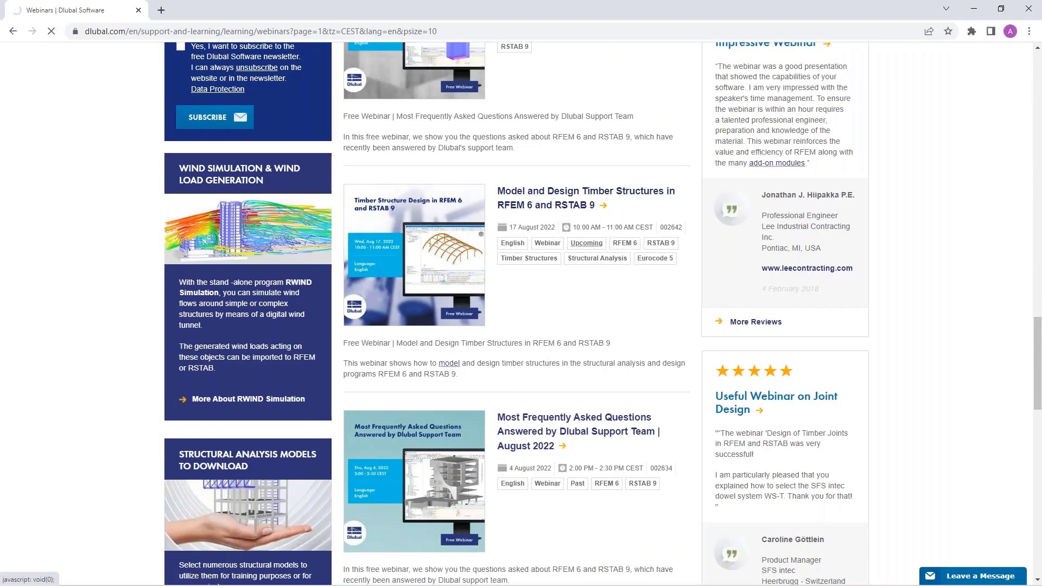
Review the webinar page's content, speakers, downloads and the Models to Download section
scroll(530, 375, down, 8)
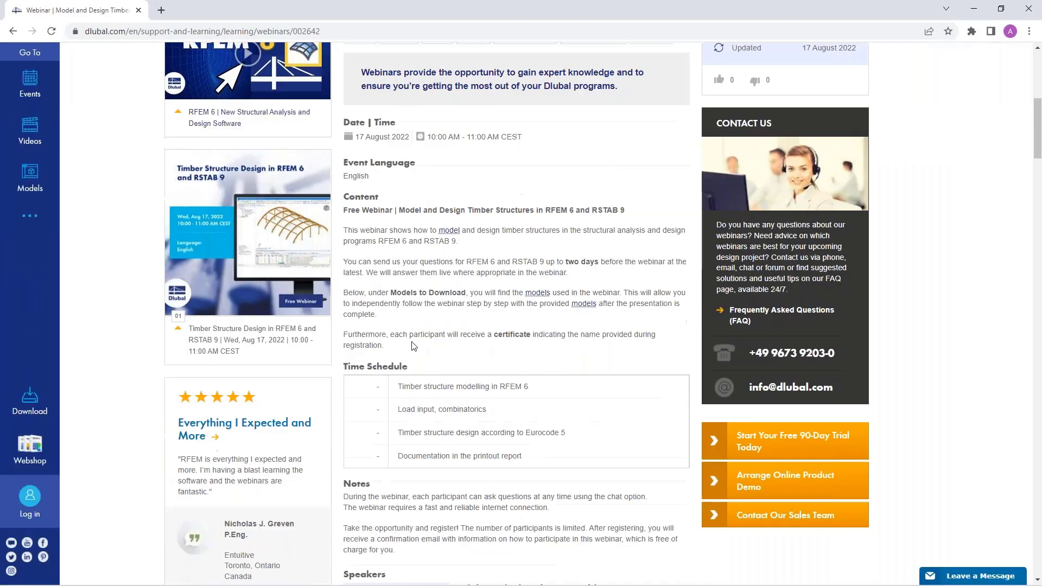
scroll(413, 346, down, 10)
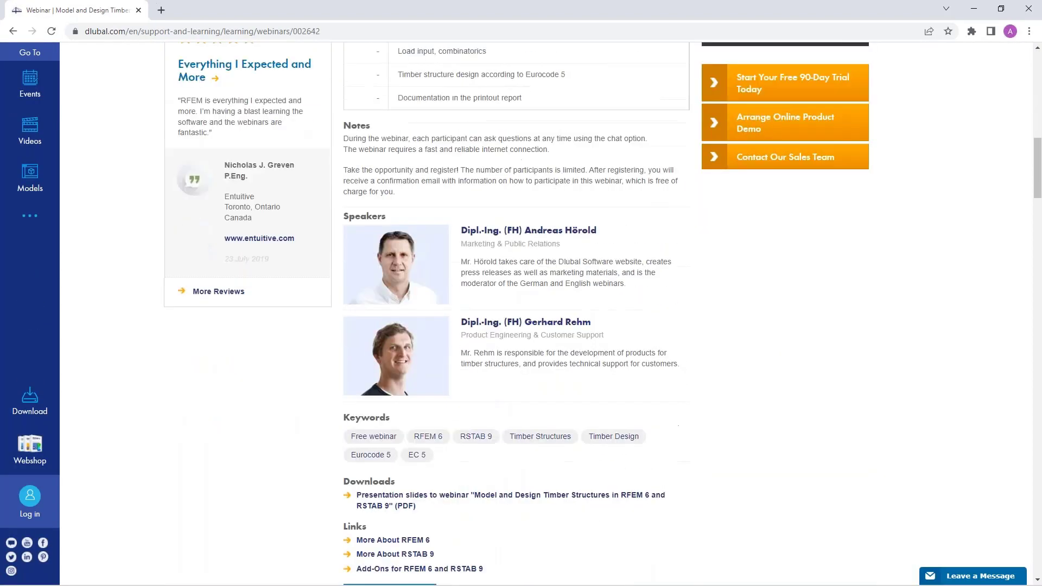
scroll(517, 315, down, 17)
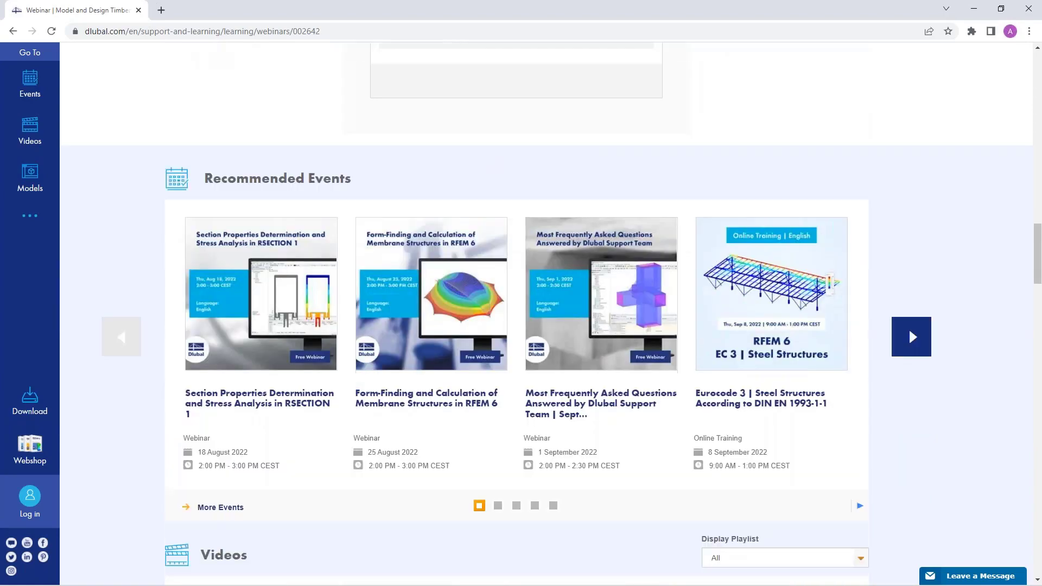
scroll(193, 341, down, 4)
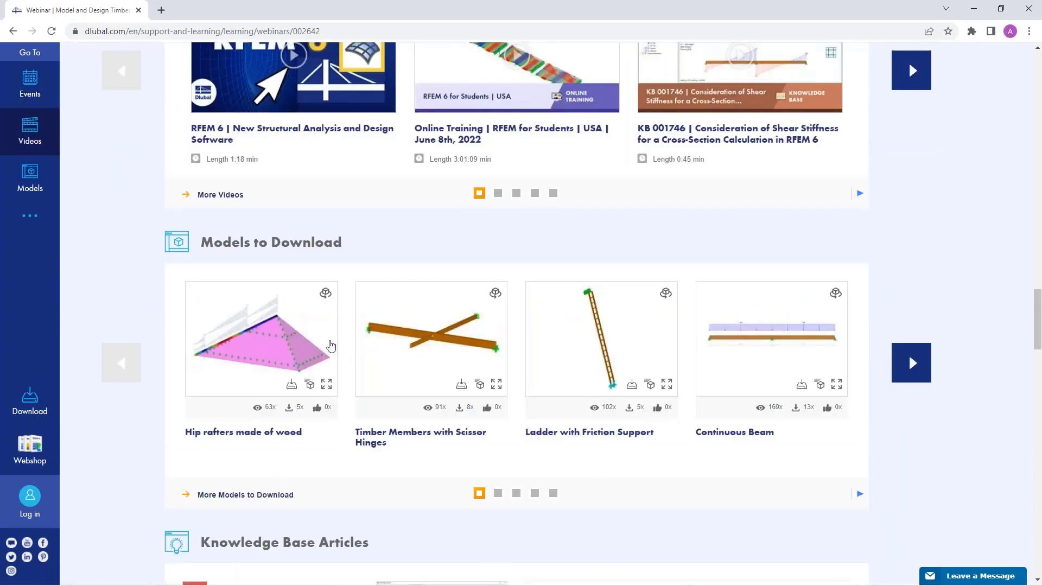
scroll(382, 333, up, 1)
scroll(382, 333, up, 20)
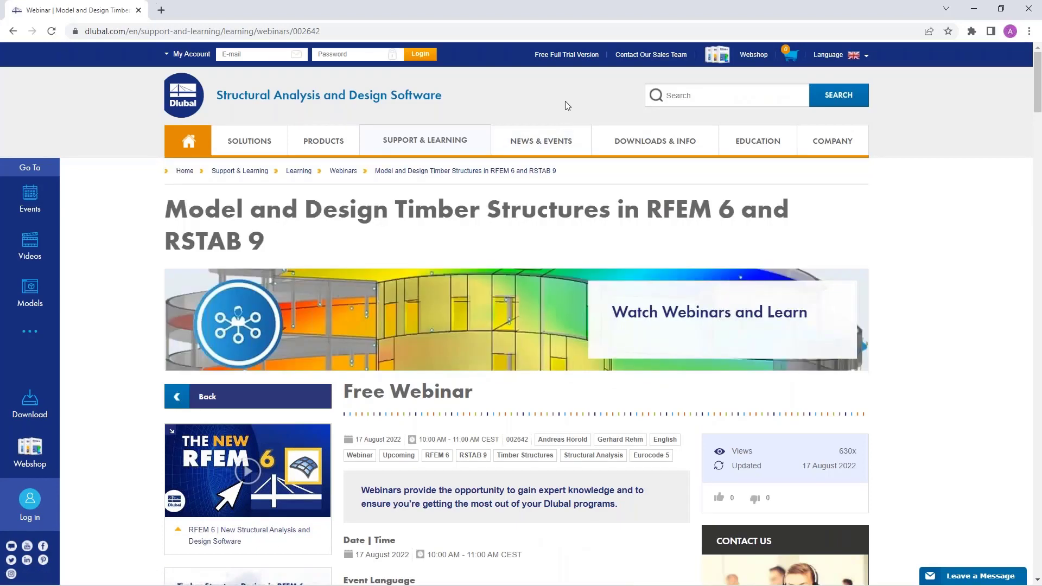
Open the Free Full Trial Version page and look over the downloadable trial programs
click(561, 57)
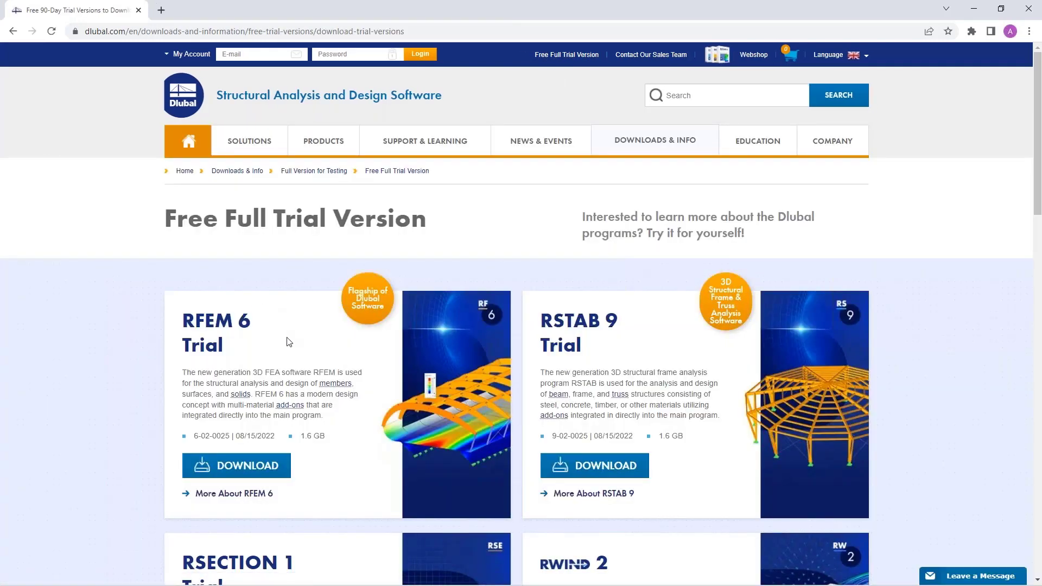
scroll(282, 346, down, 3)
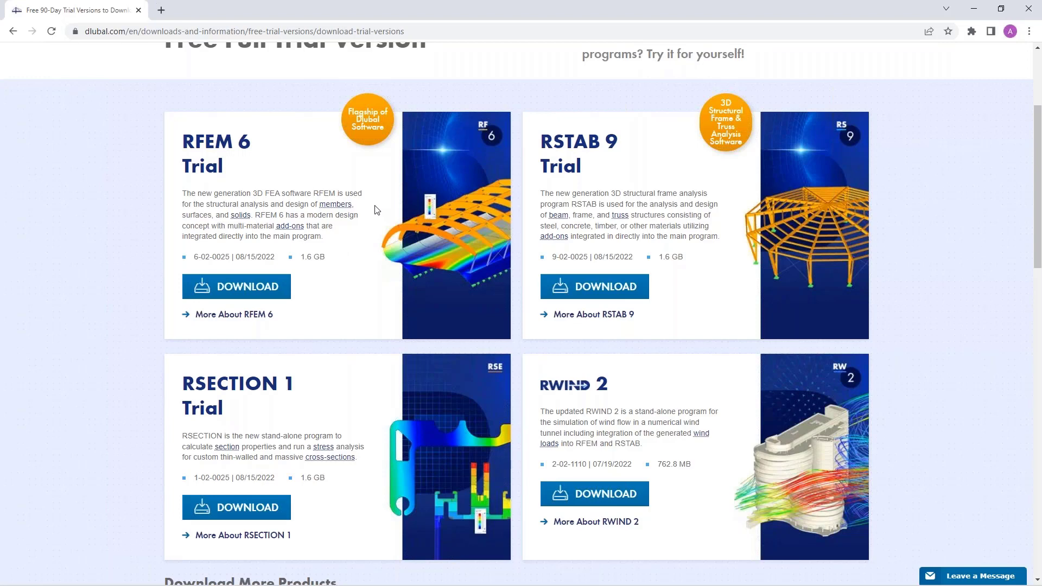
scroll(379, 216, up, 3)
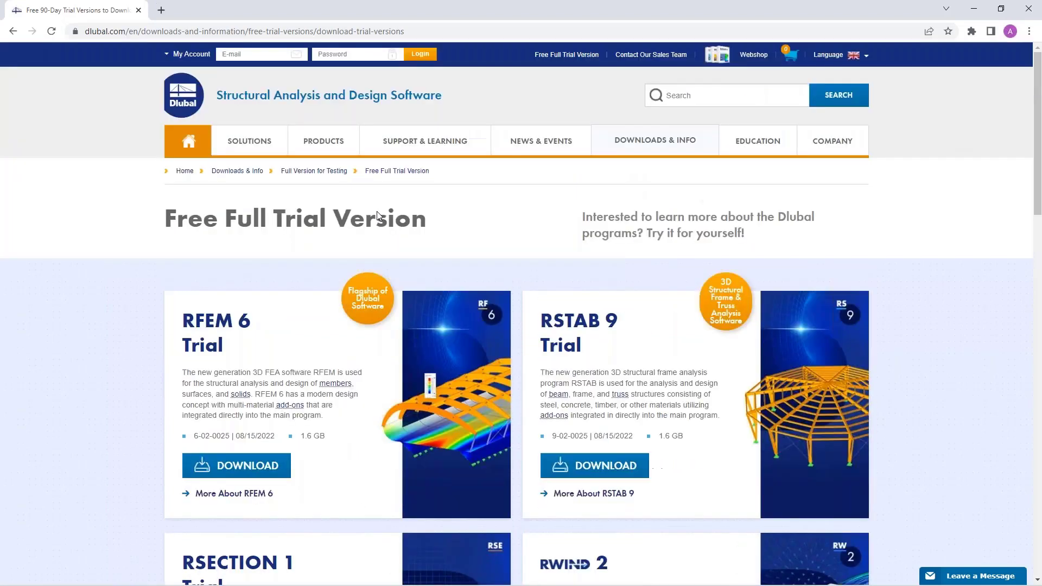